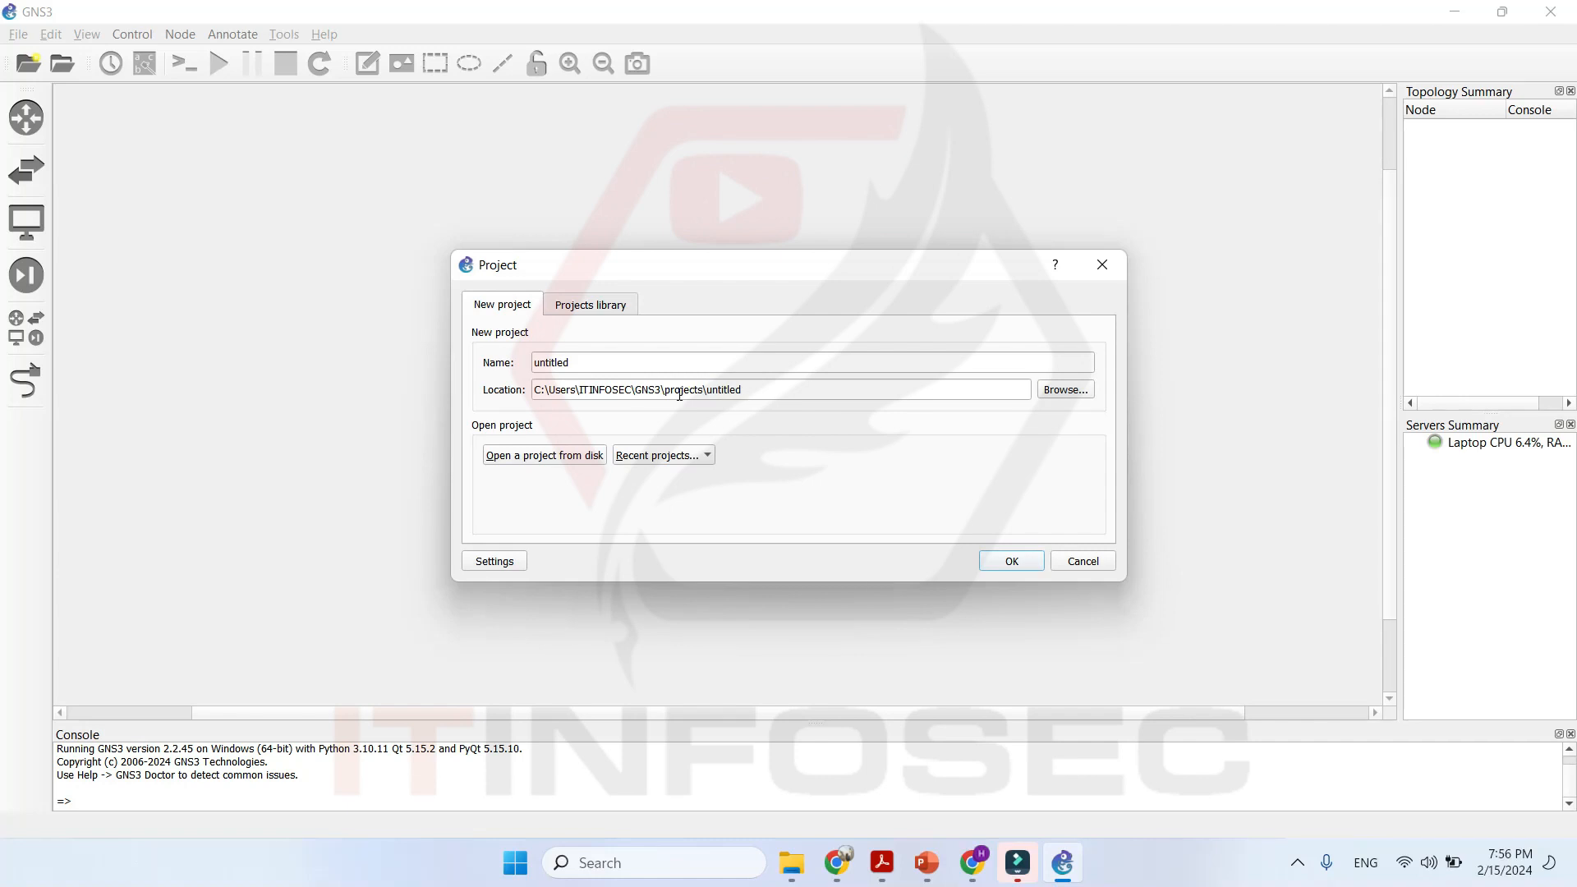
Create a new project named Project1_2024 in the default projects location.
double_click(580, 359)
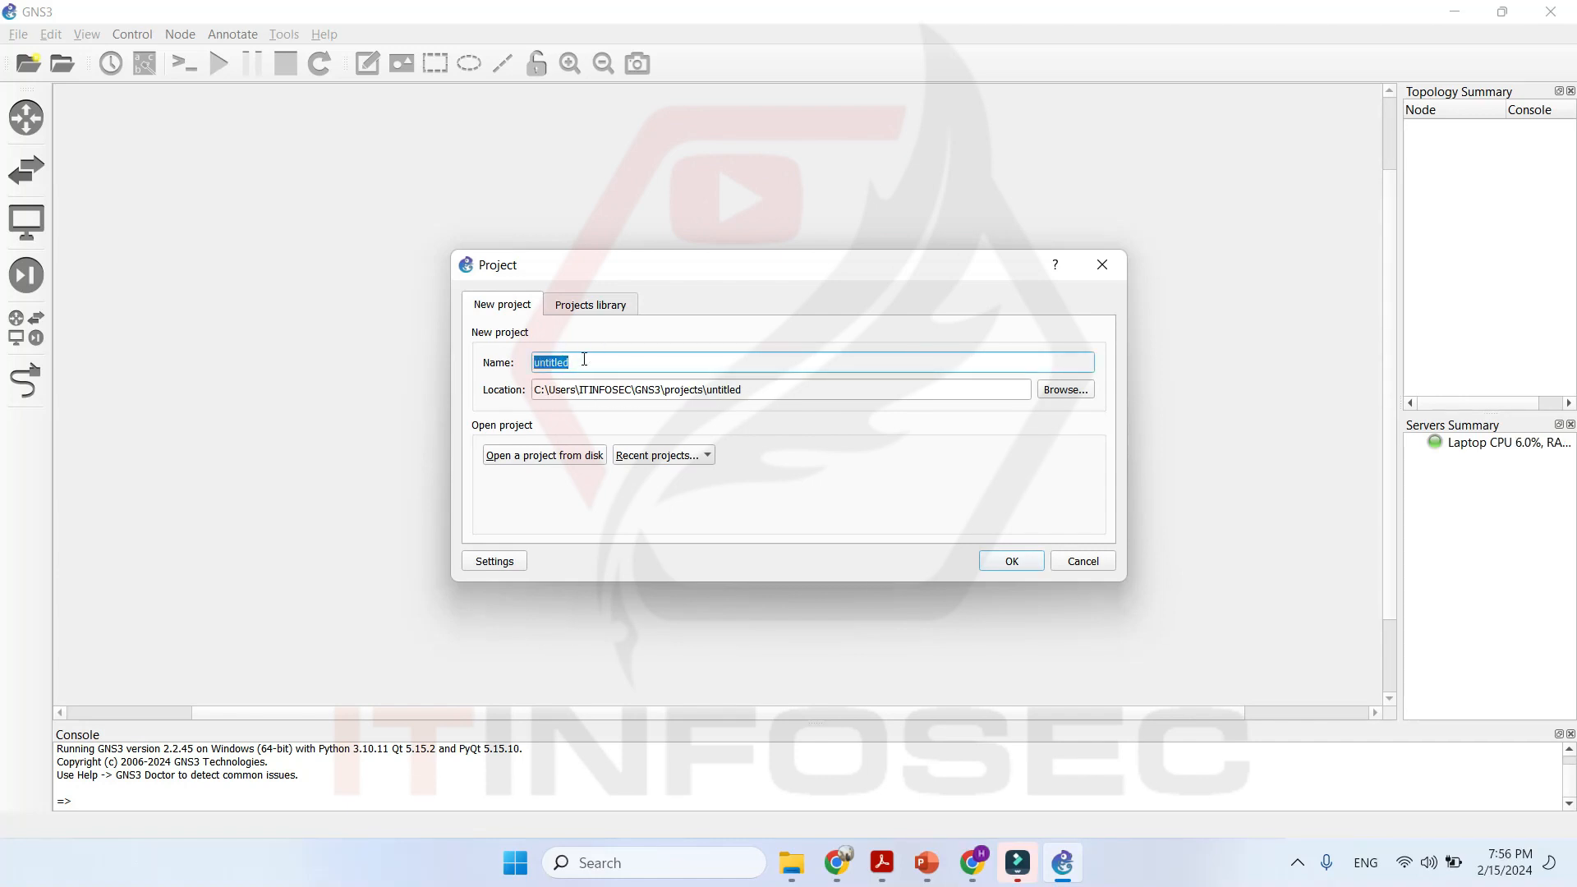
type("Project1_2024")
left_click(1013, 563)
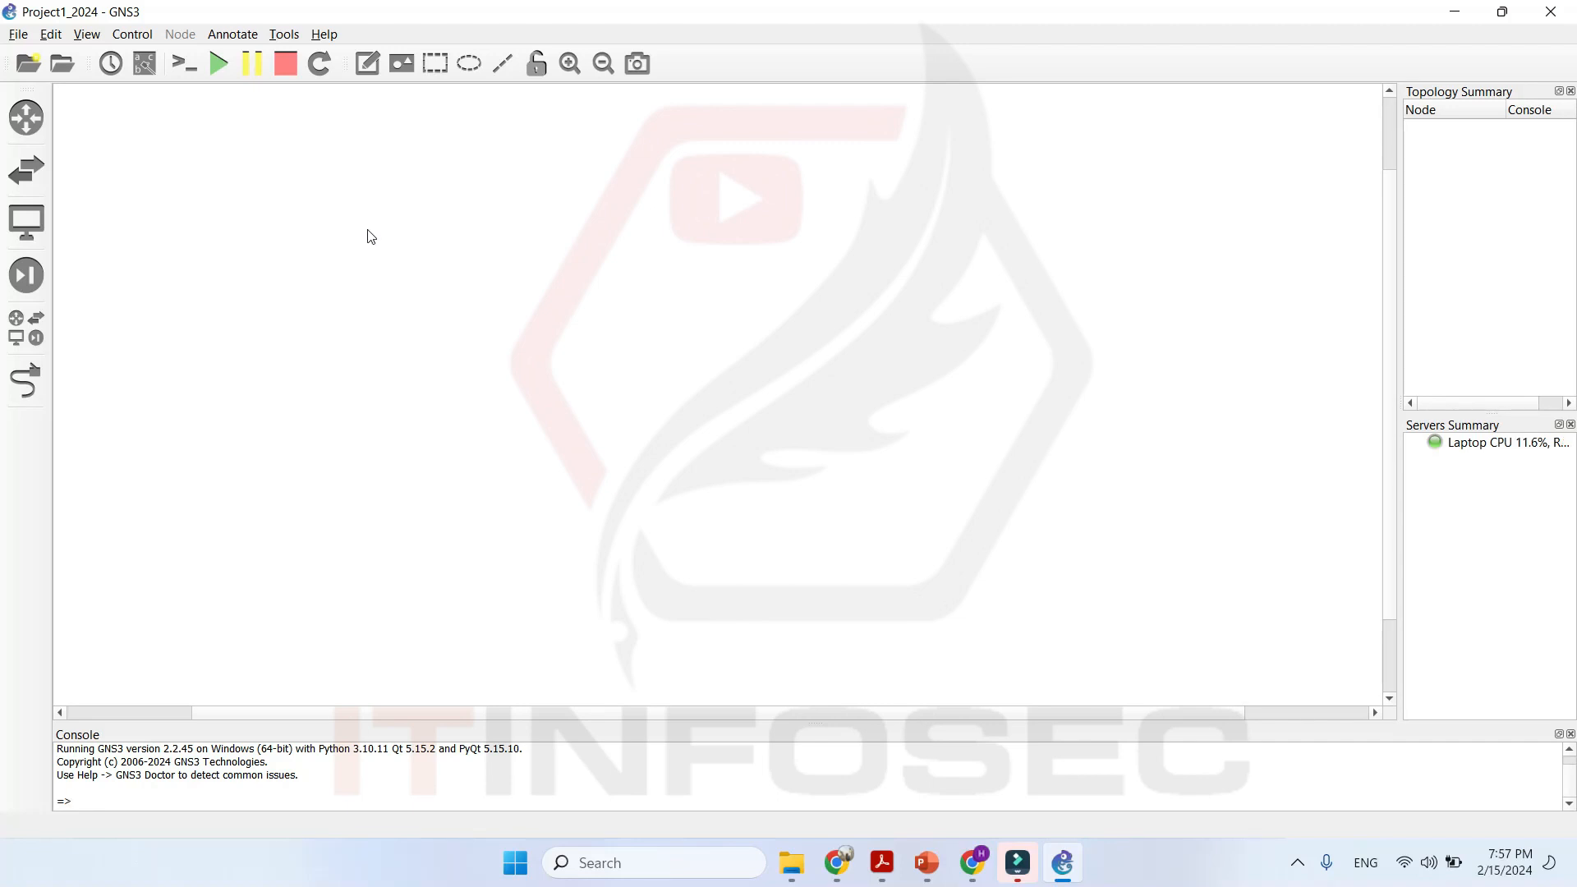
Open the IOS router template preferences and start a new router template.
left_click(21, 35)
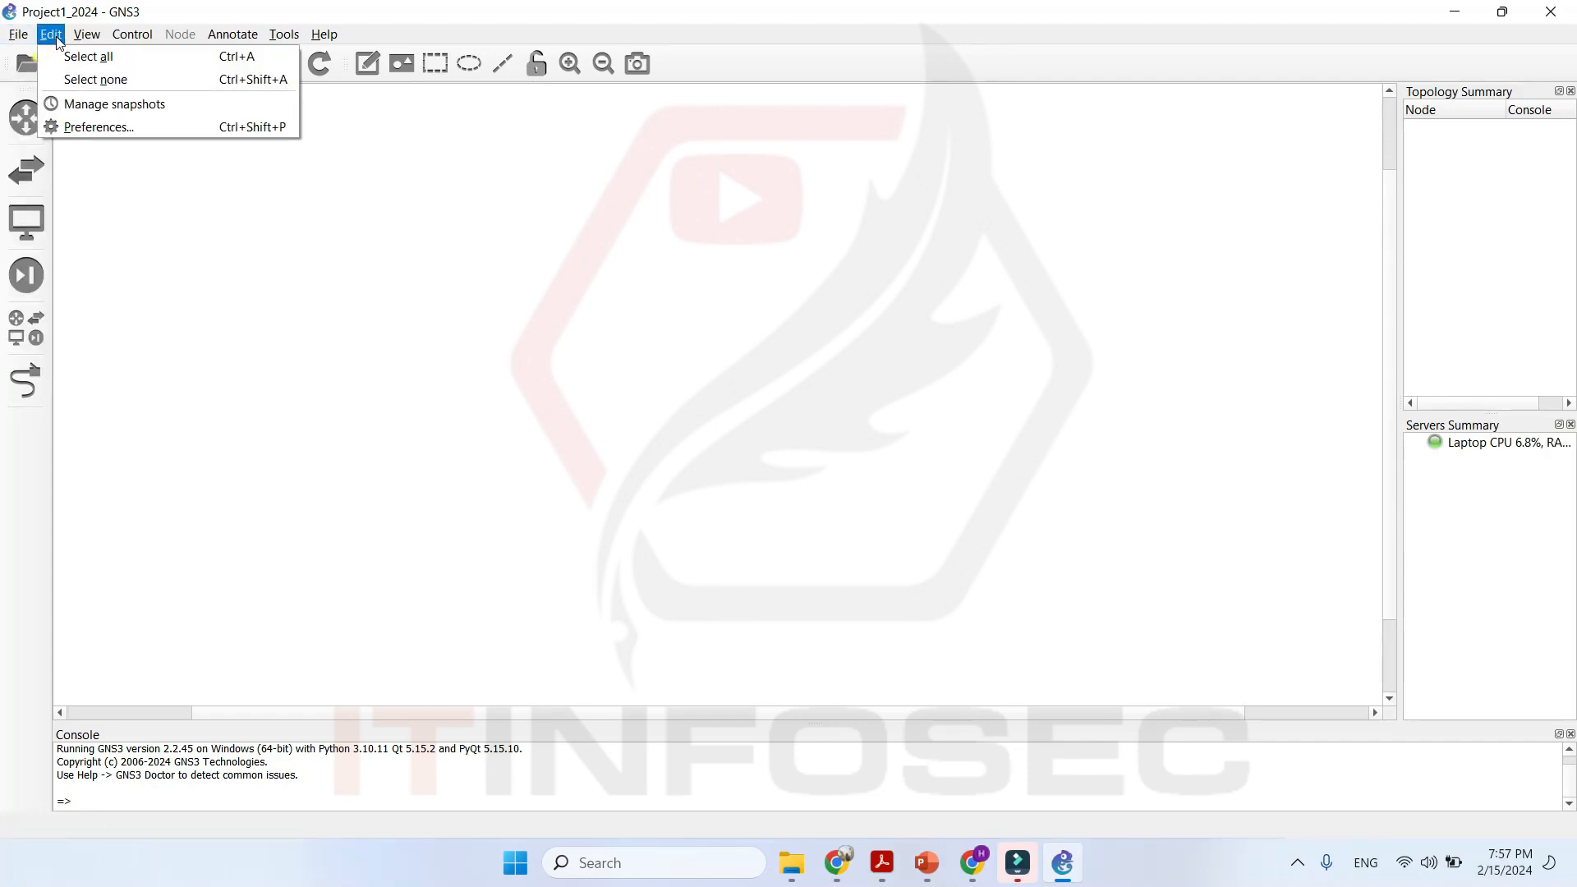
left_click(125, 128)
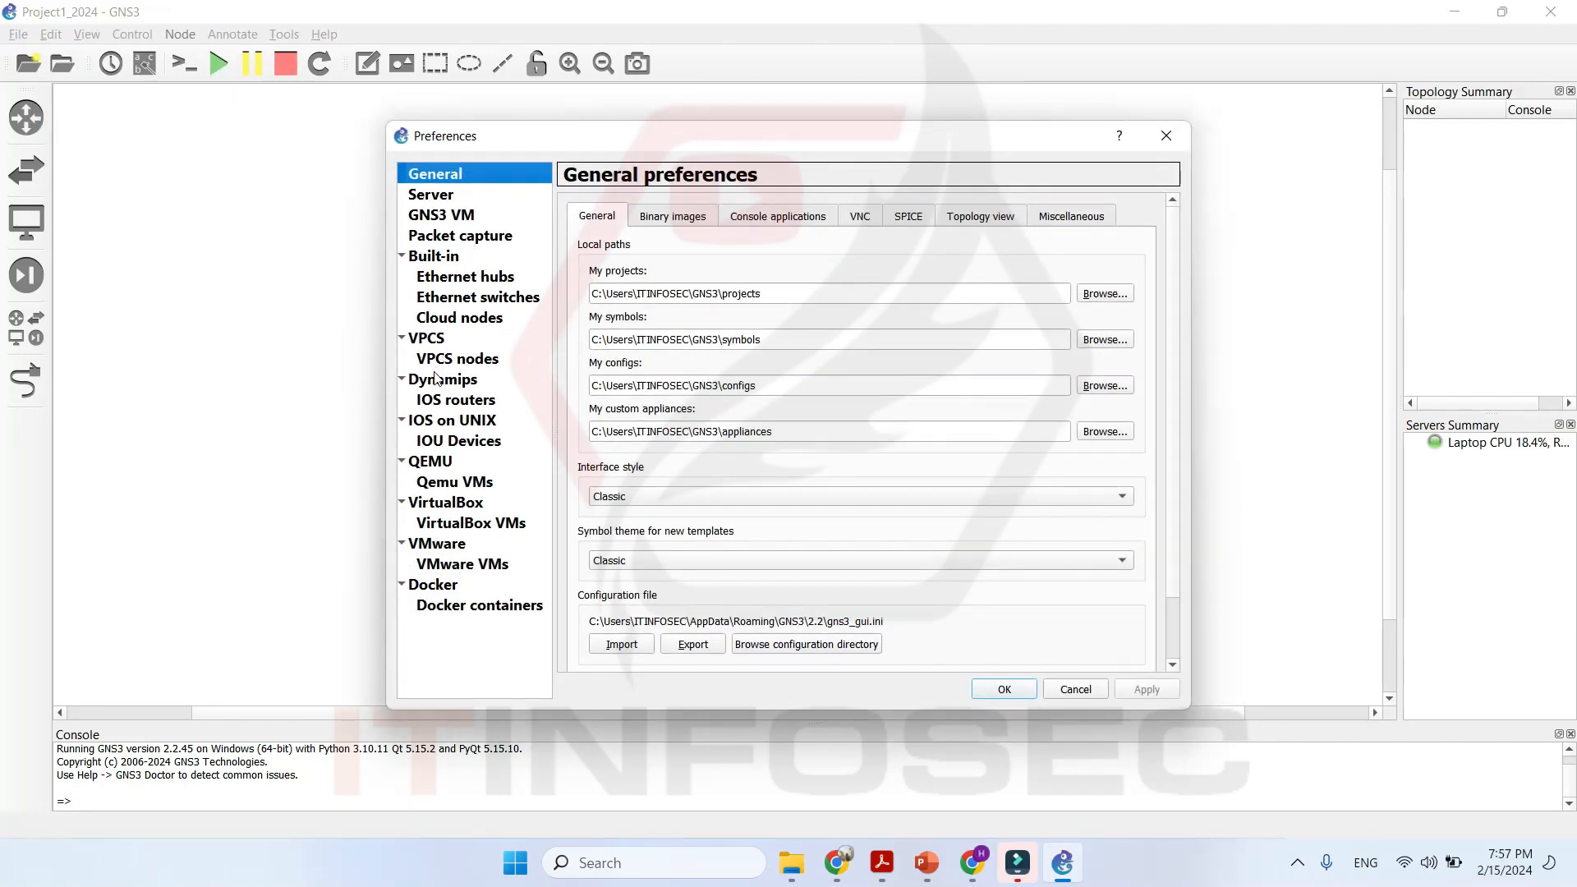
left_click(456, 405)
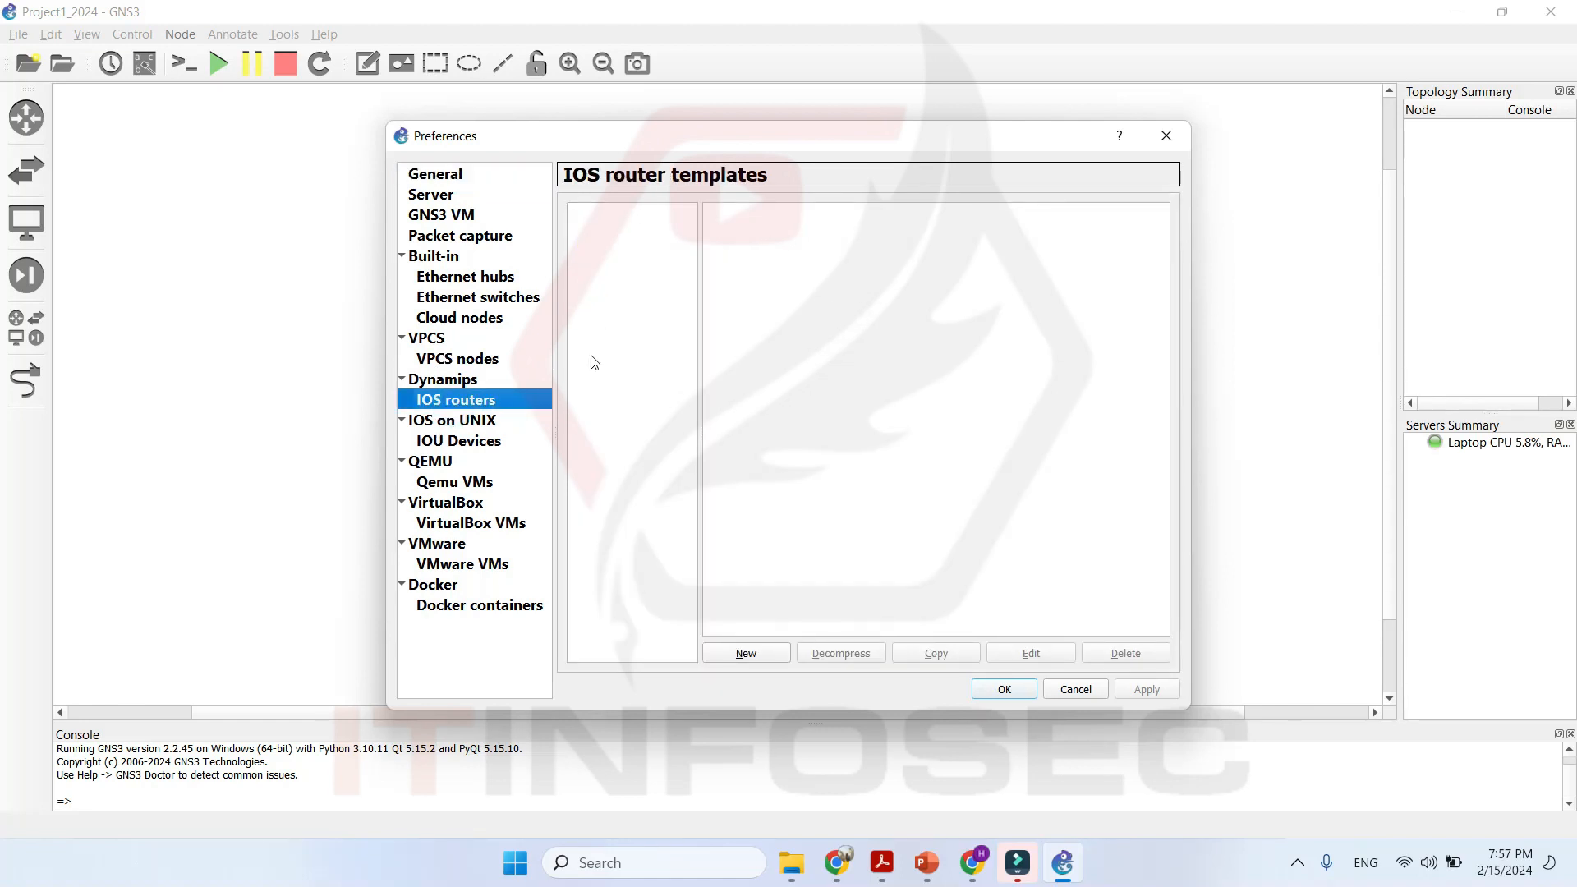
left_click(756, 656)
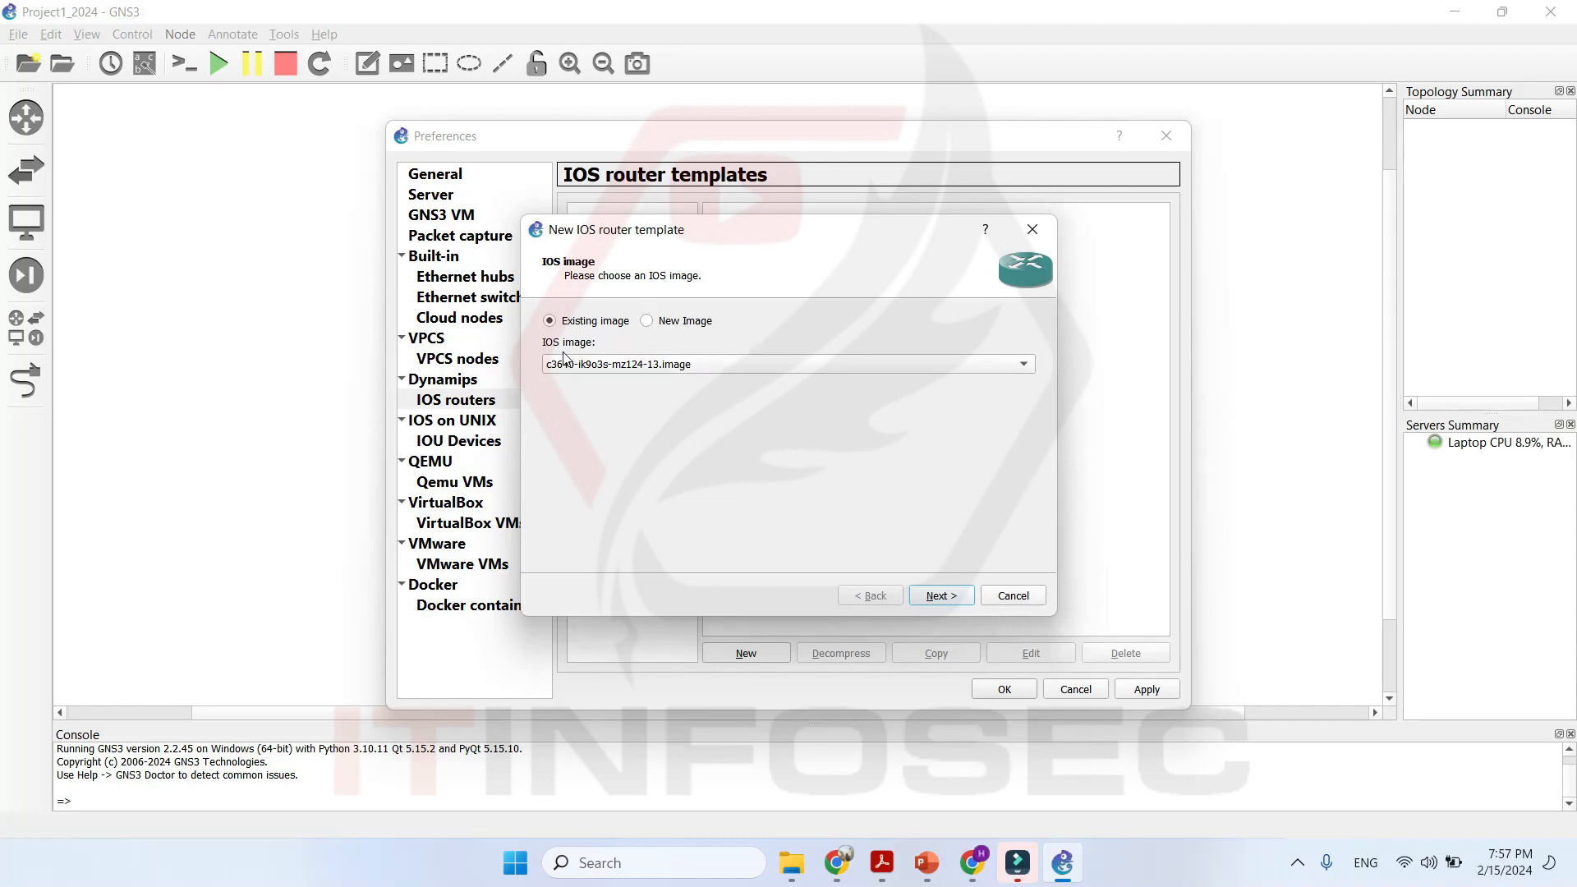
Load c3660-jk9o3s-mz.124-25d.image from the IOS images folder as a new image for the router template.
left_click(669, 366)
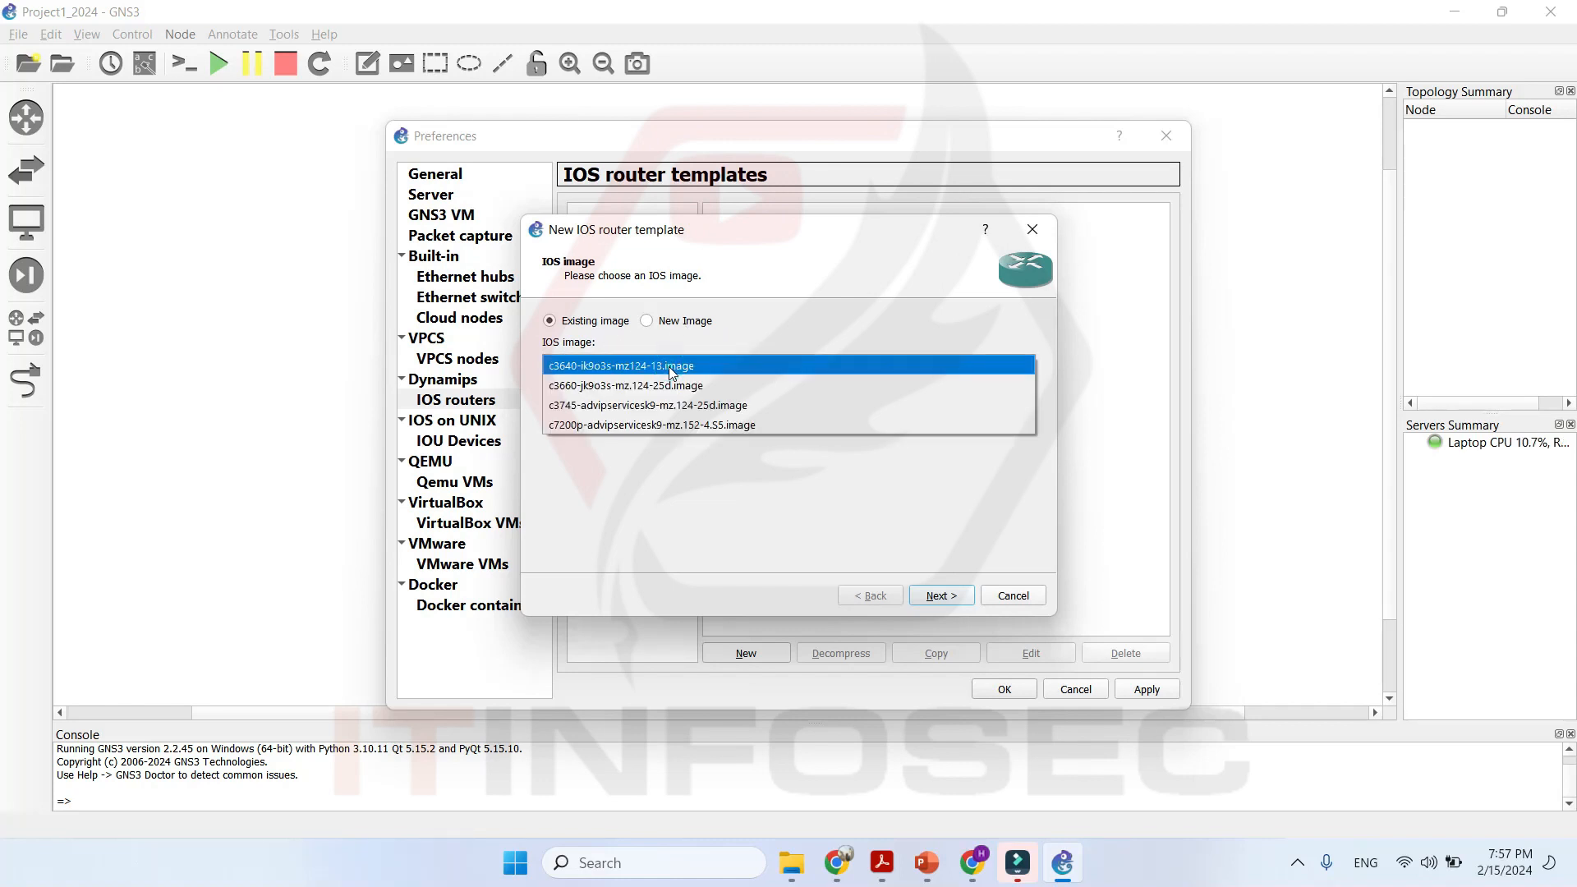
left_click(647, 321)
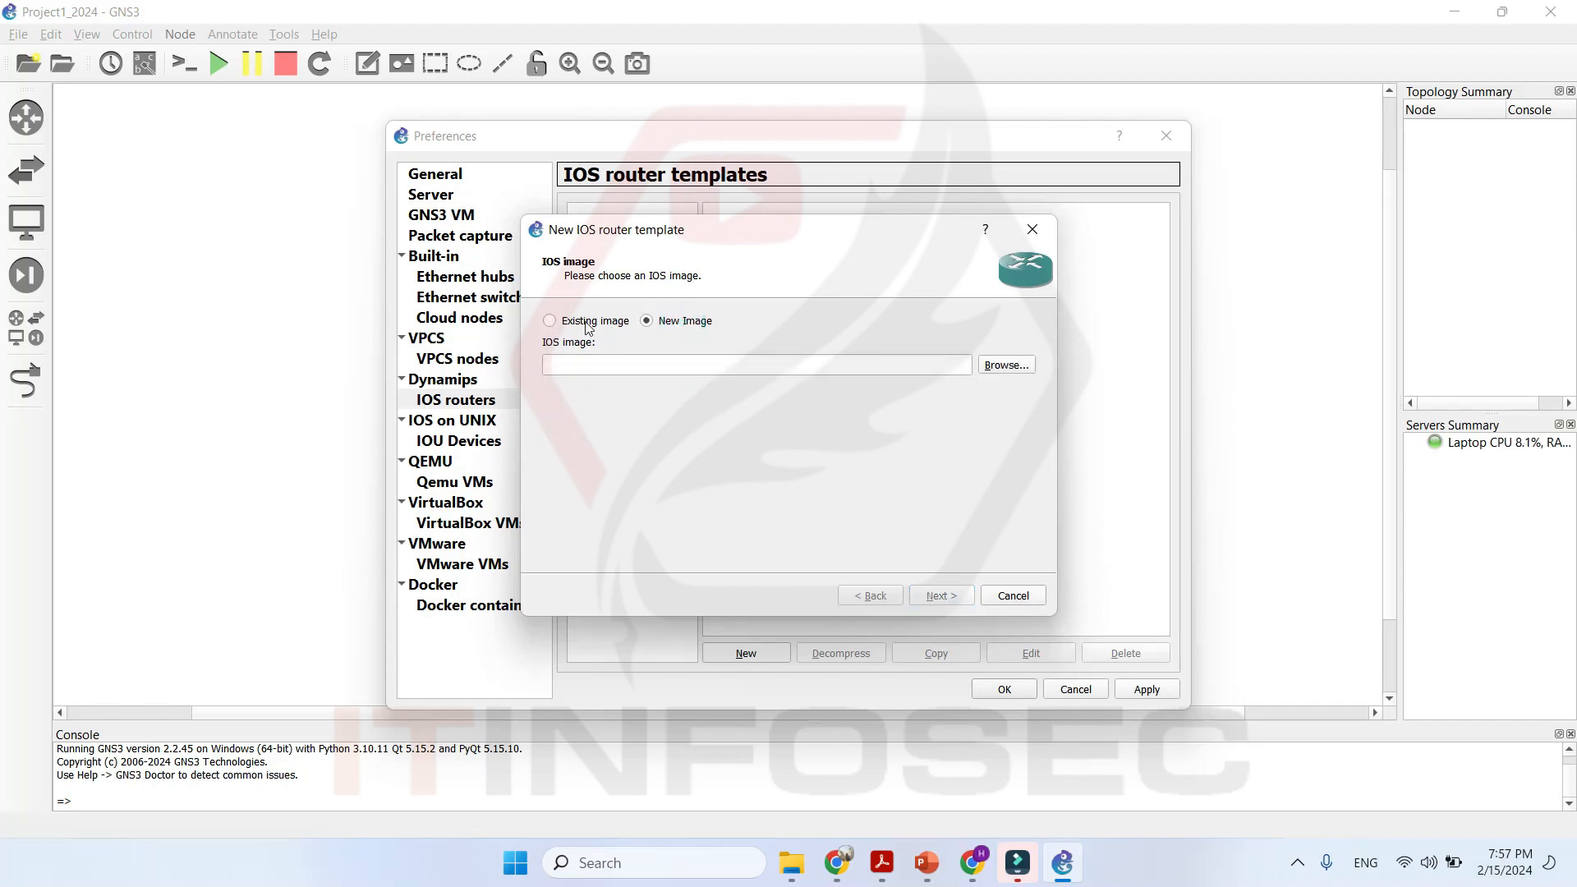
left_click(597, 327)
left_click(680, 321)
left_click(1010, 363)
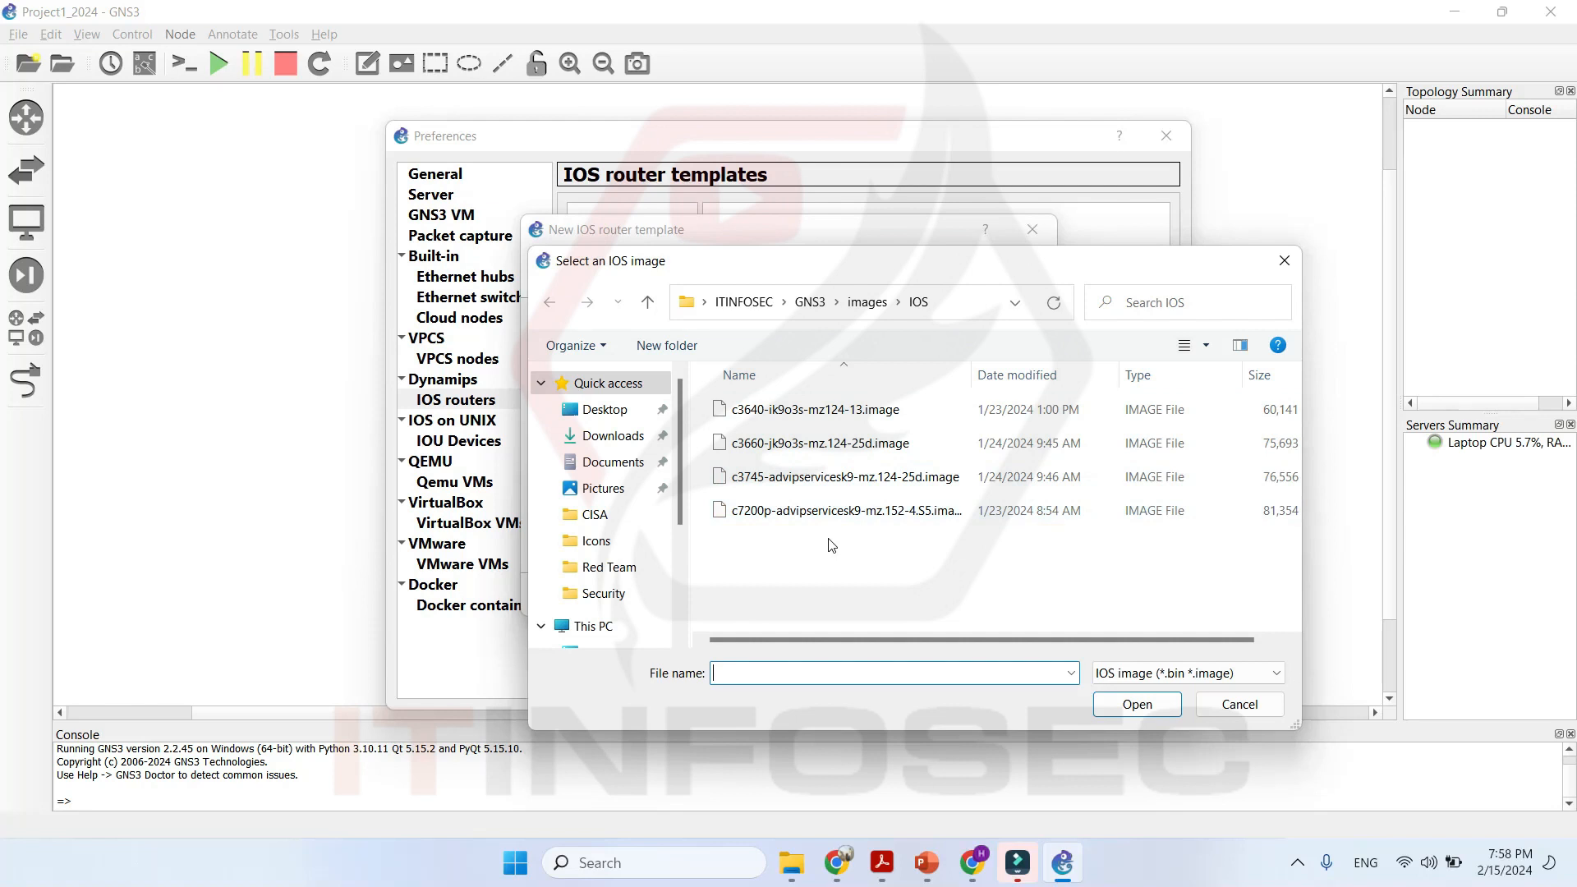
left_click(826, 445)
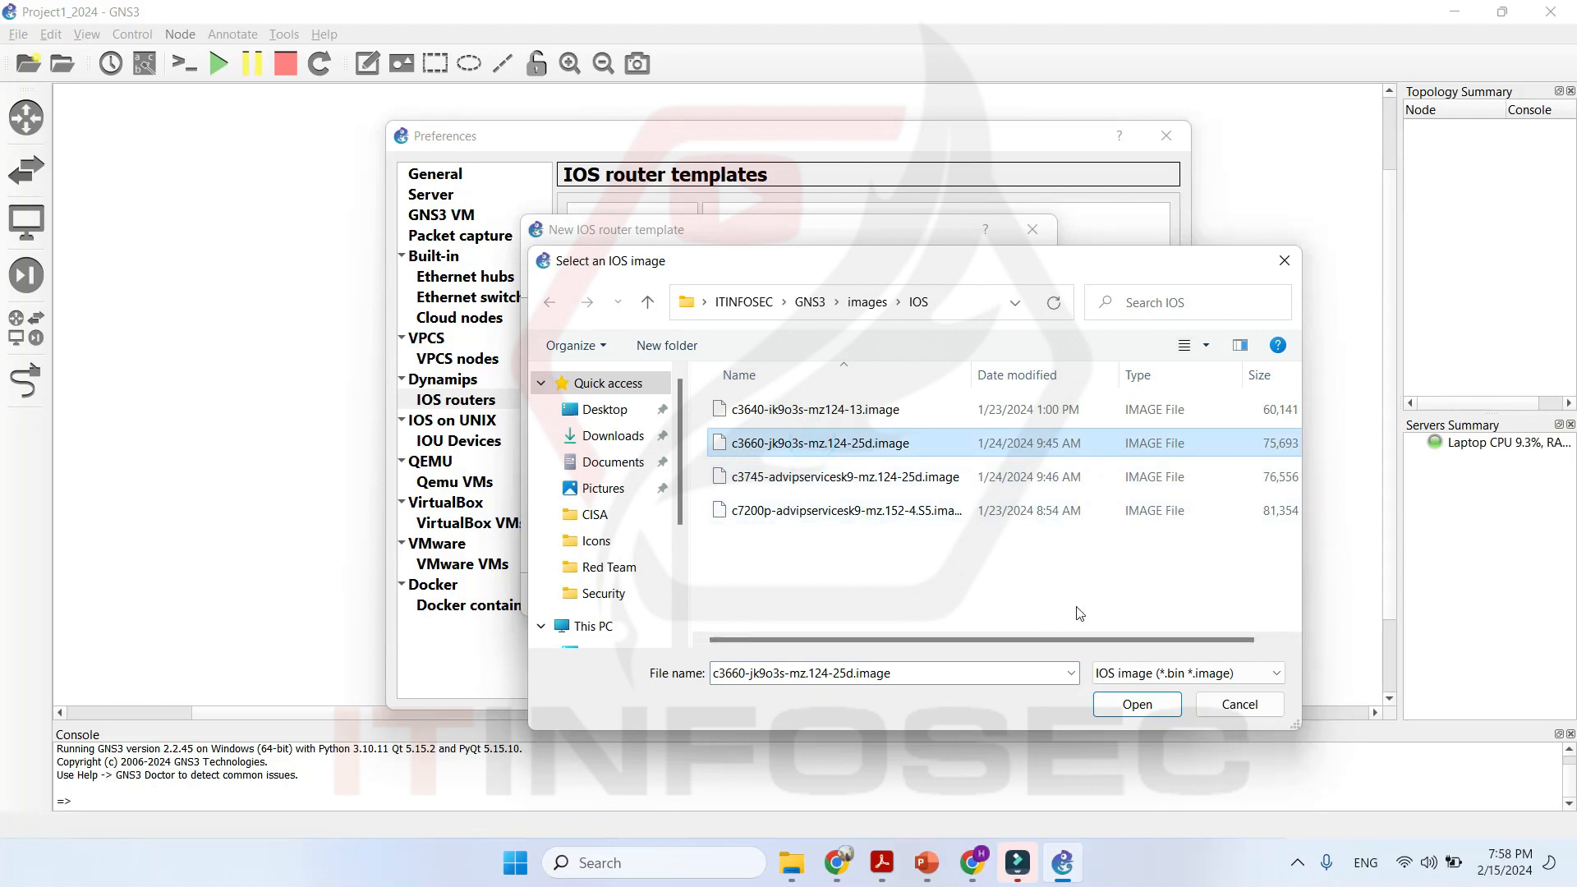
left_click(1136, 704)
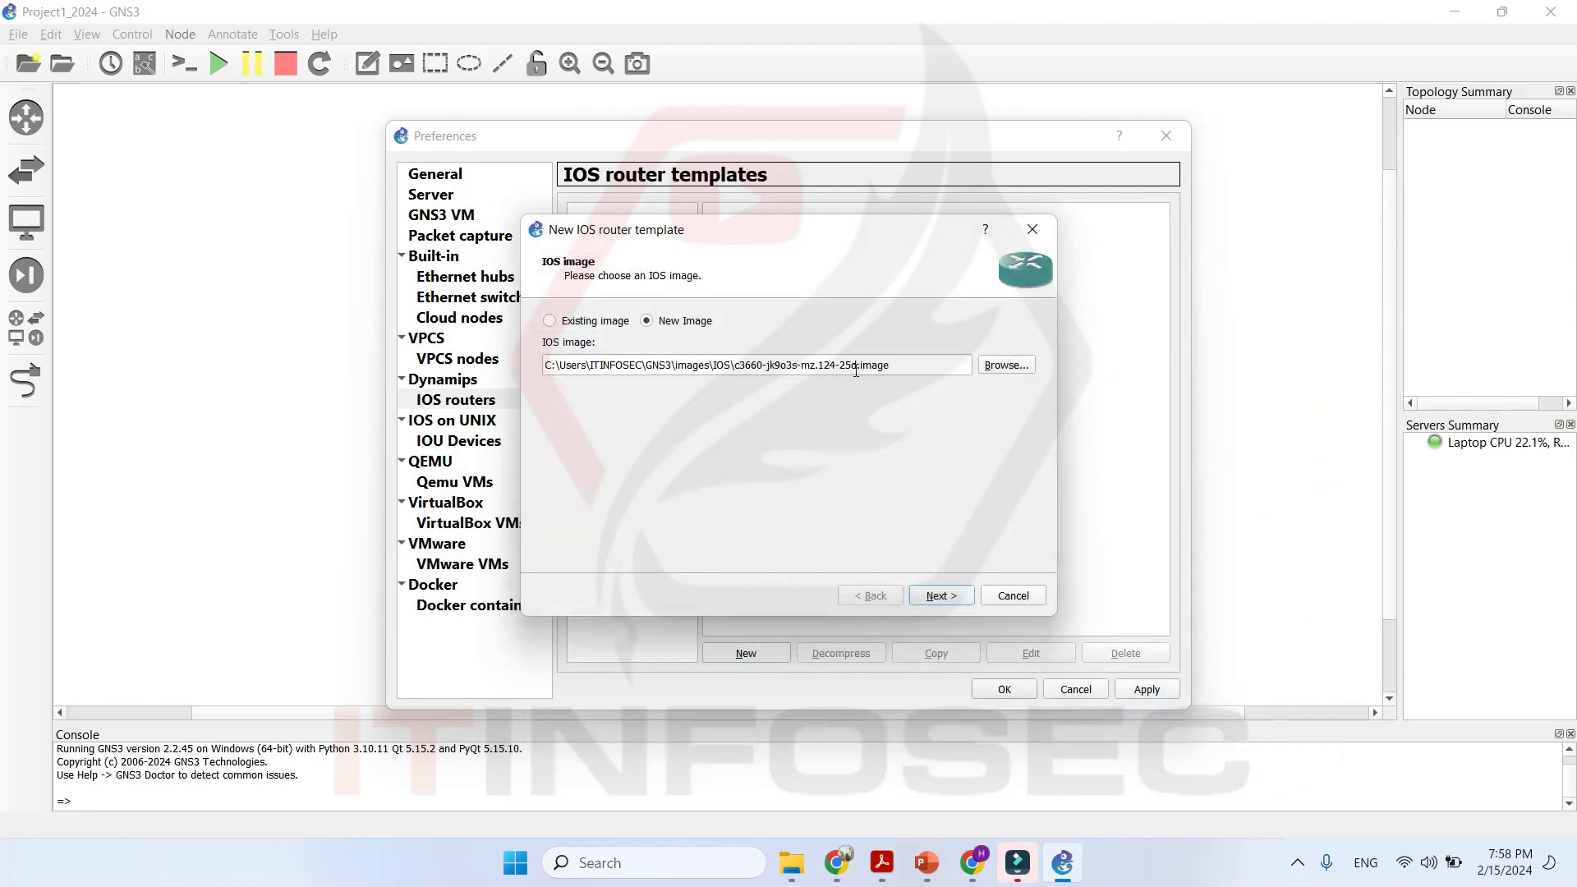
left_click(941, 597)
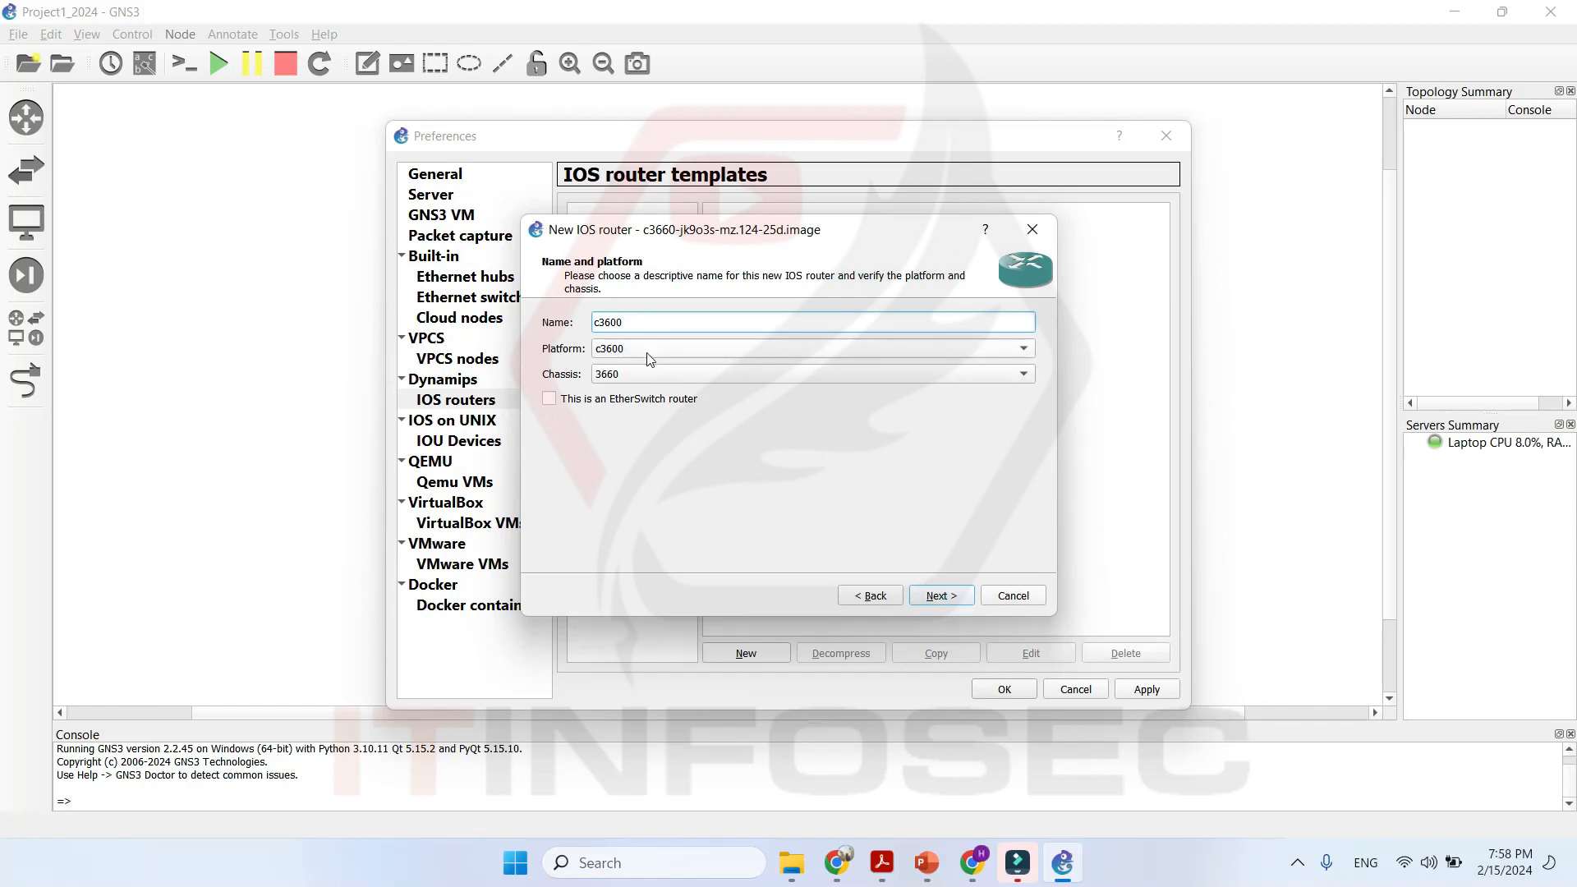
Accept the name and platform c3600 with chassis 3660 and the default RAM of 192 MiB.
left_click(647, 351)
left_click(805, 512)
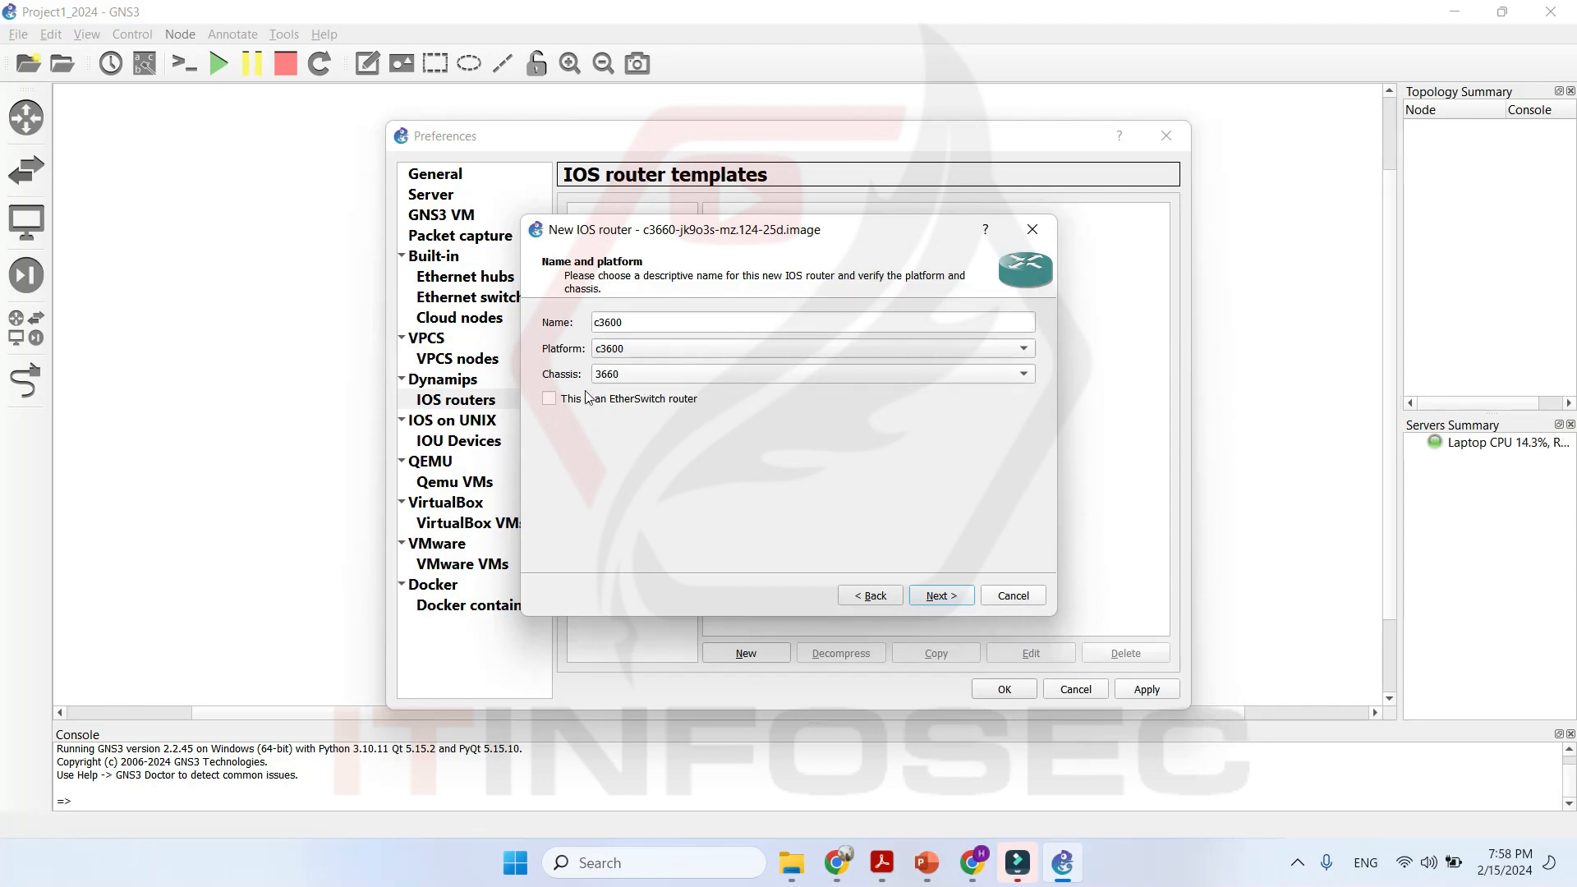
left_click(943, 595)
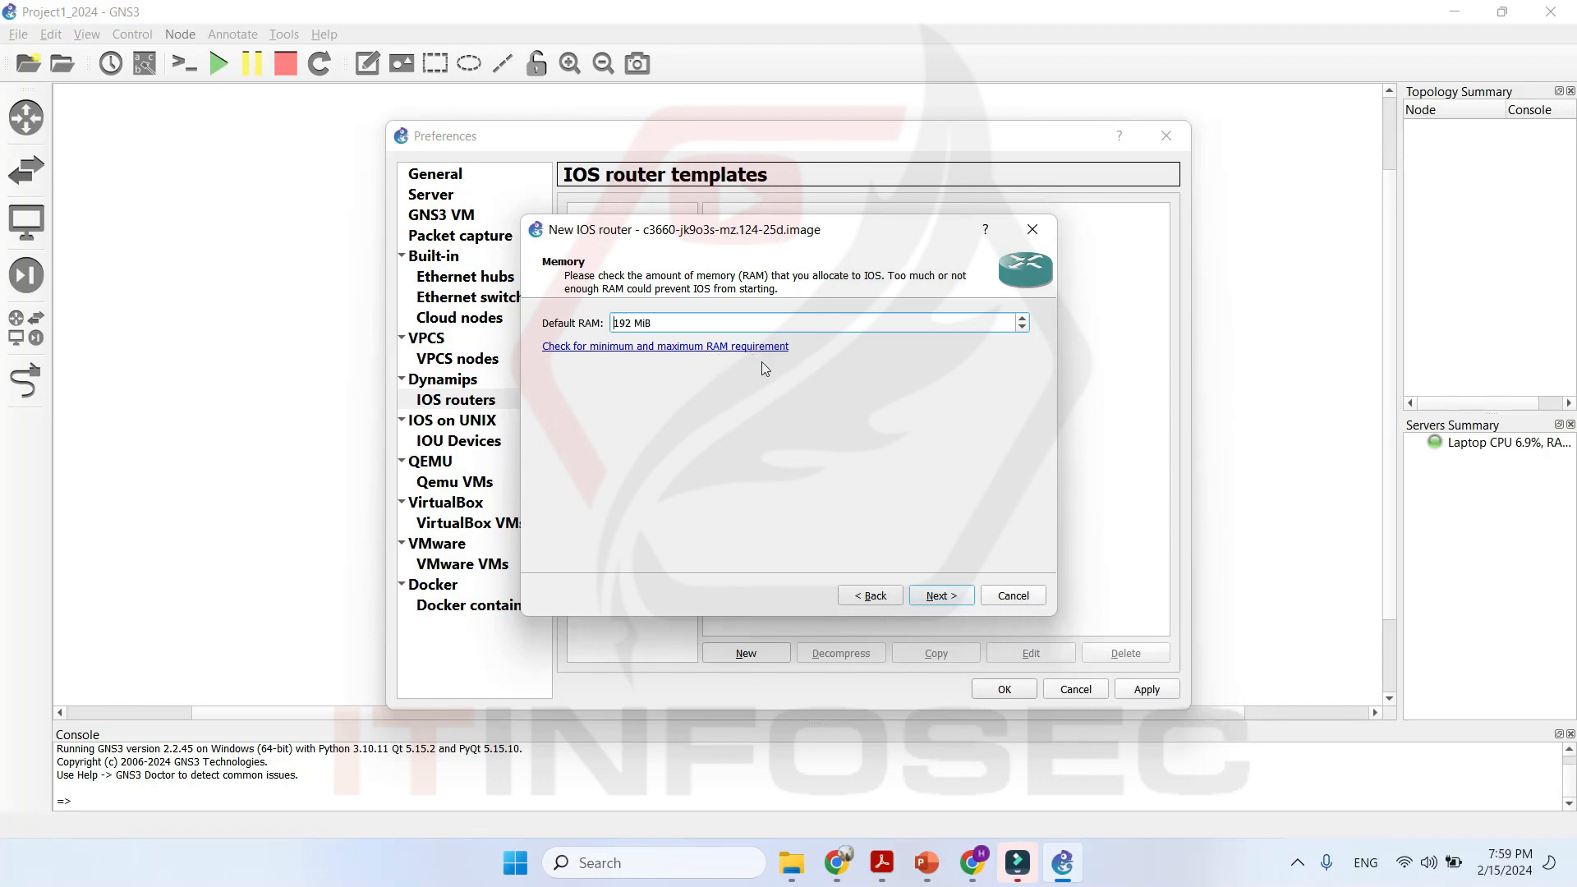
left_click(940, 595)
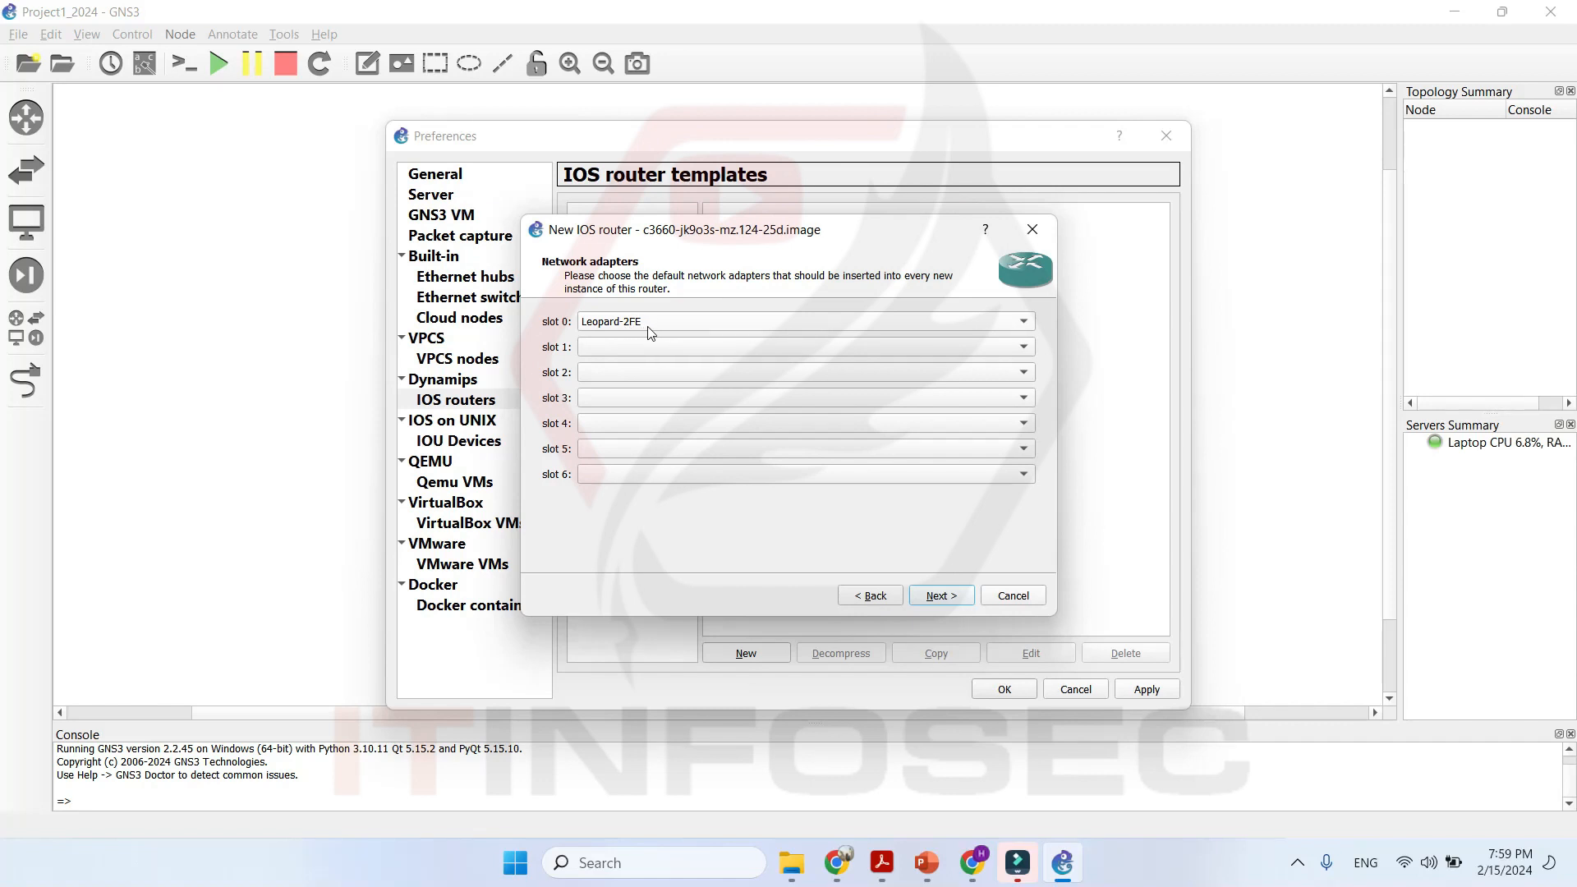
Assign NM-16ESW adapters to slots 1 and 2 and finish the c3600 template with the Idle-PC value left as proposed.
left_click(645, 352)
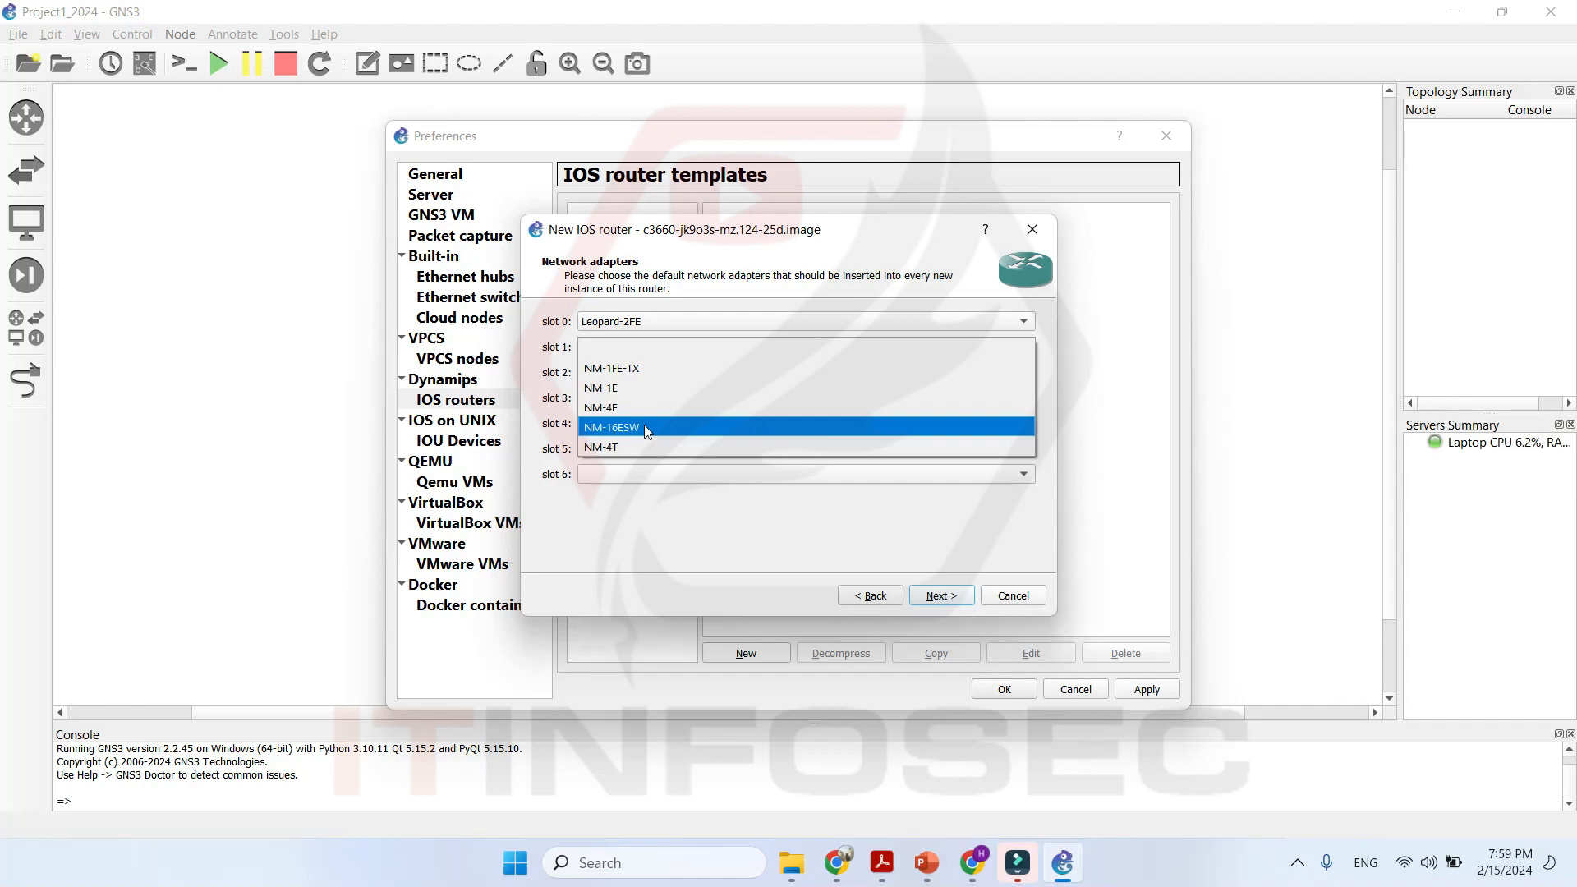
left_click(644, 426)
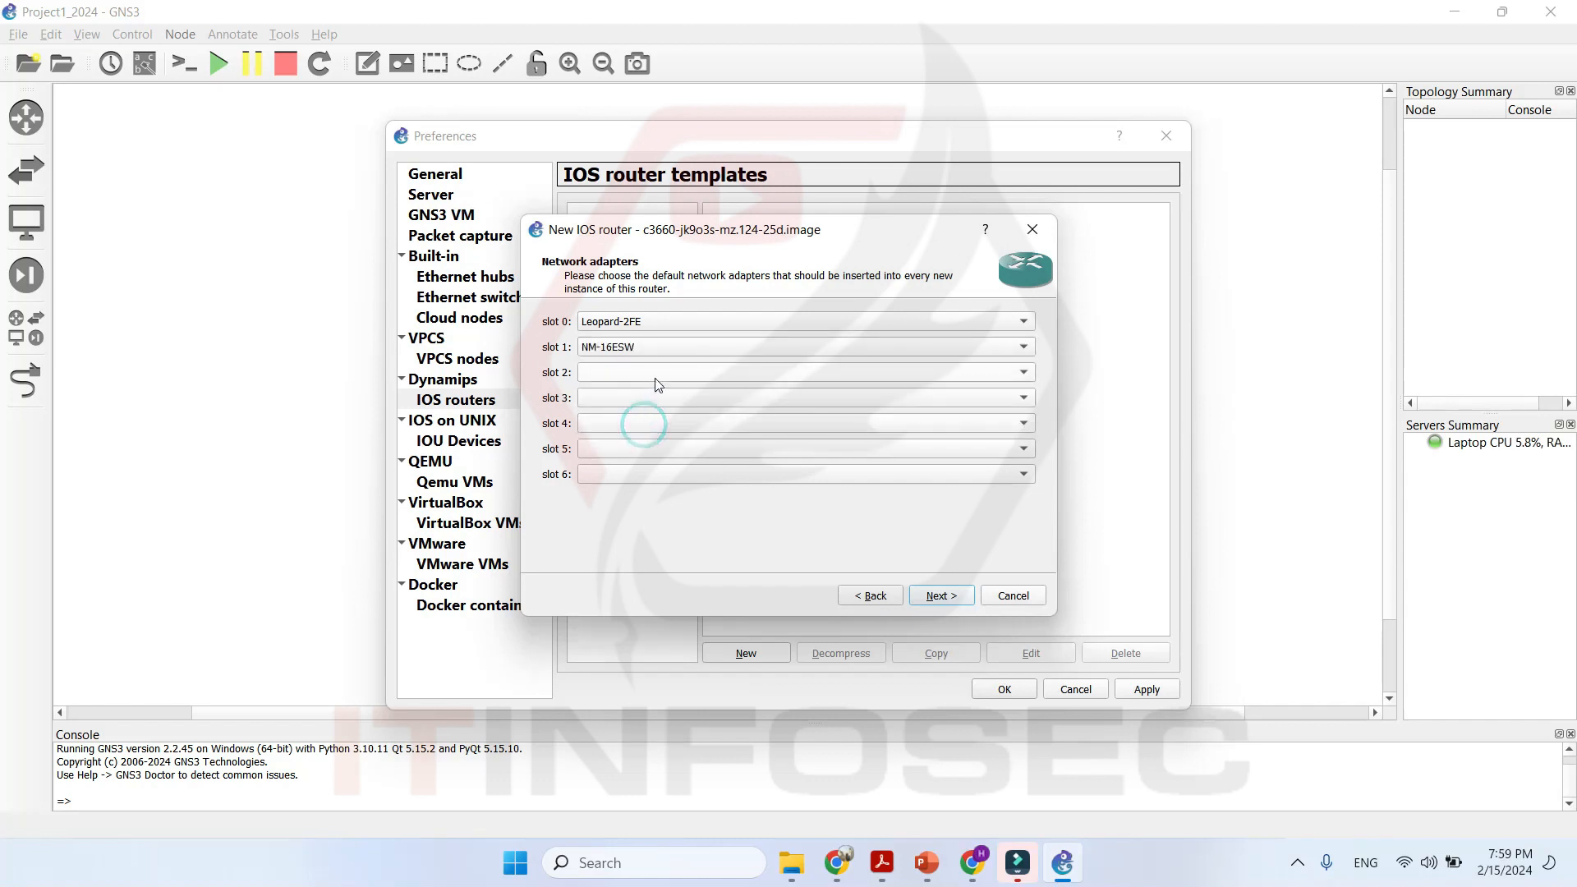
left_click(683, 370)
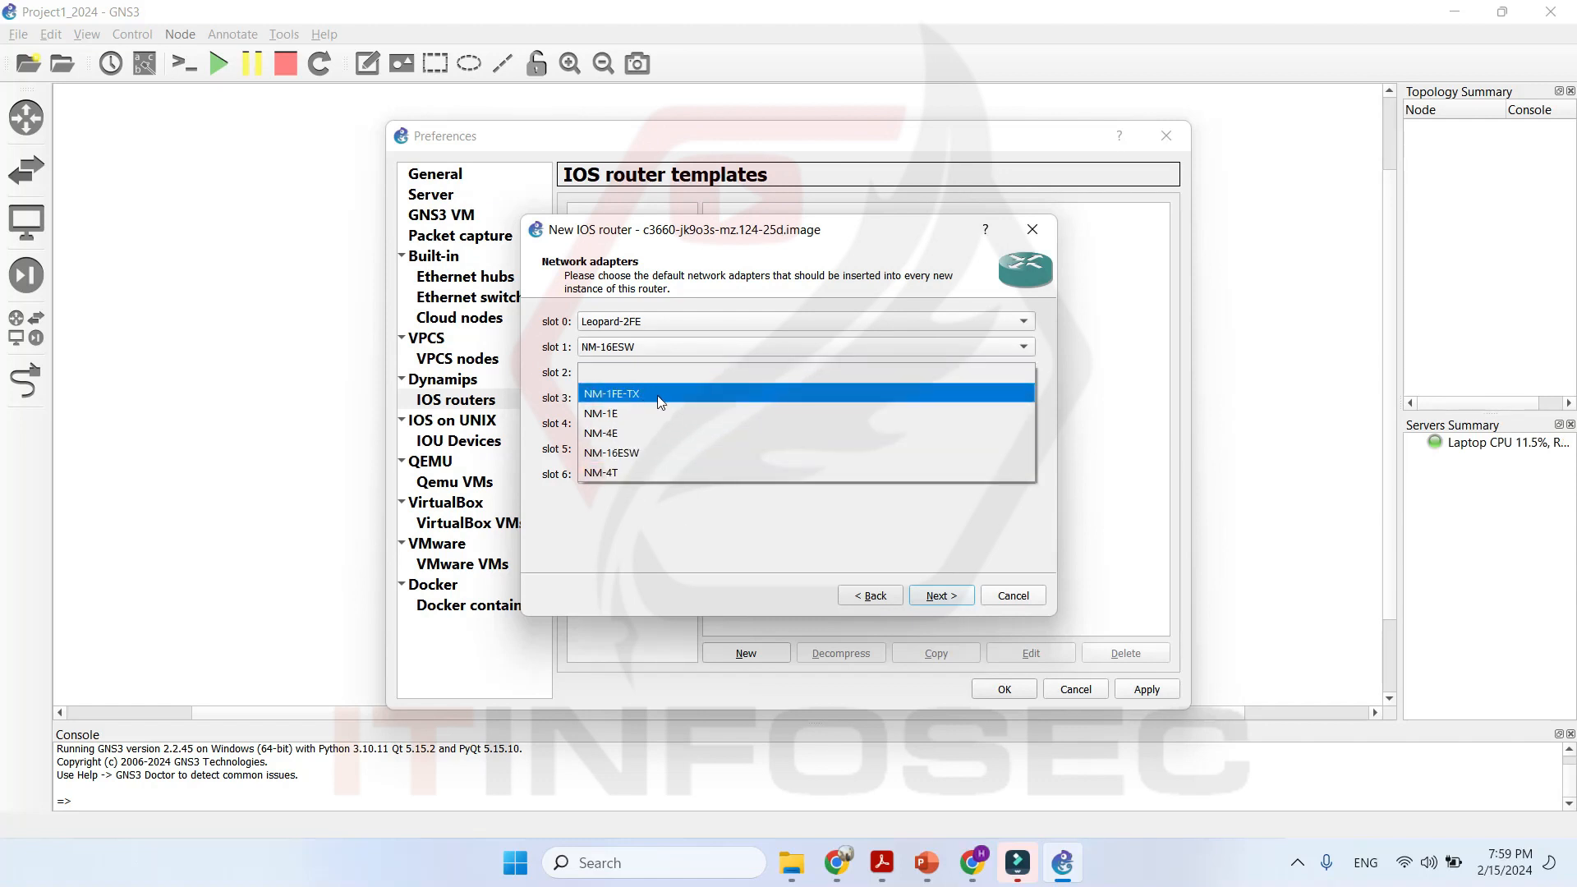
left_click(782, 551)
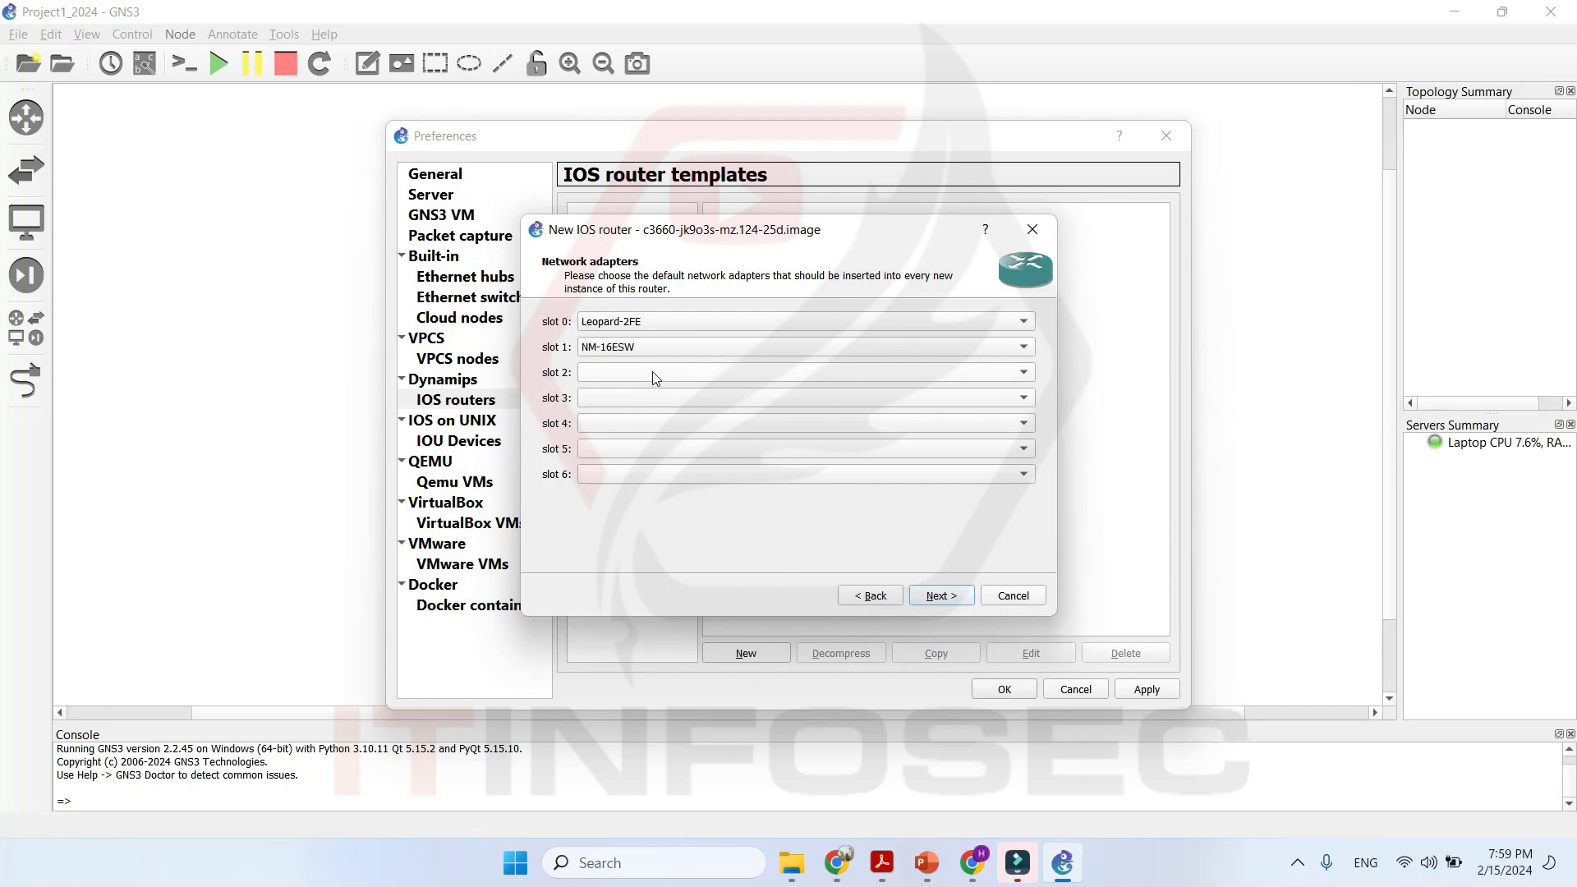
left_click(685, 373)
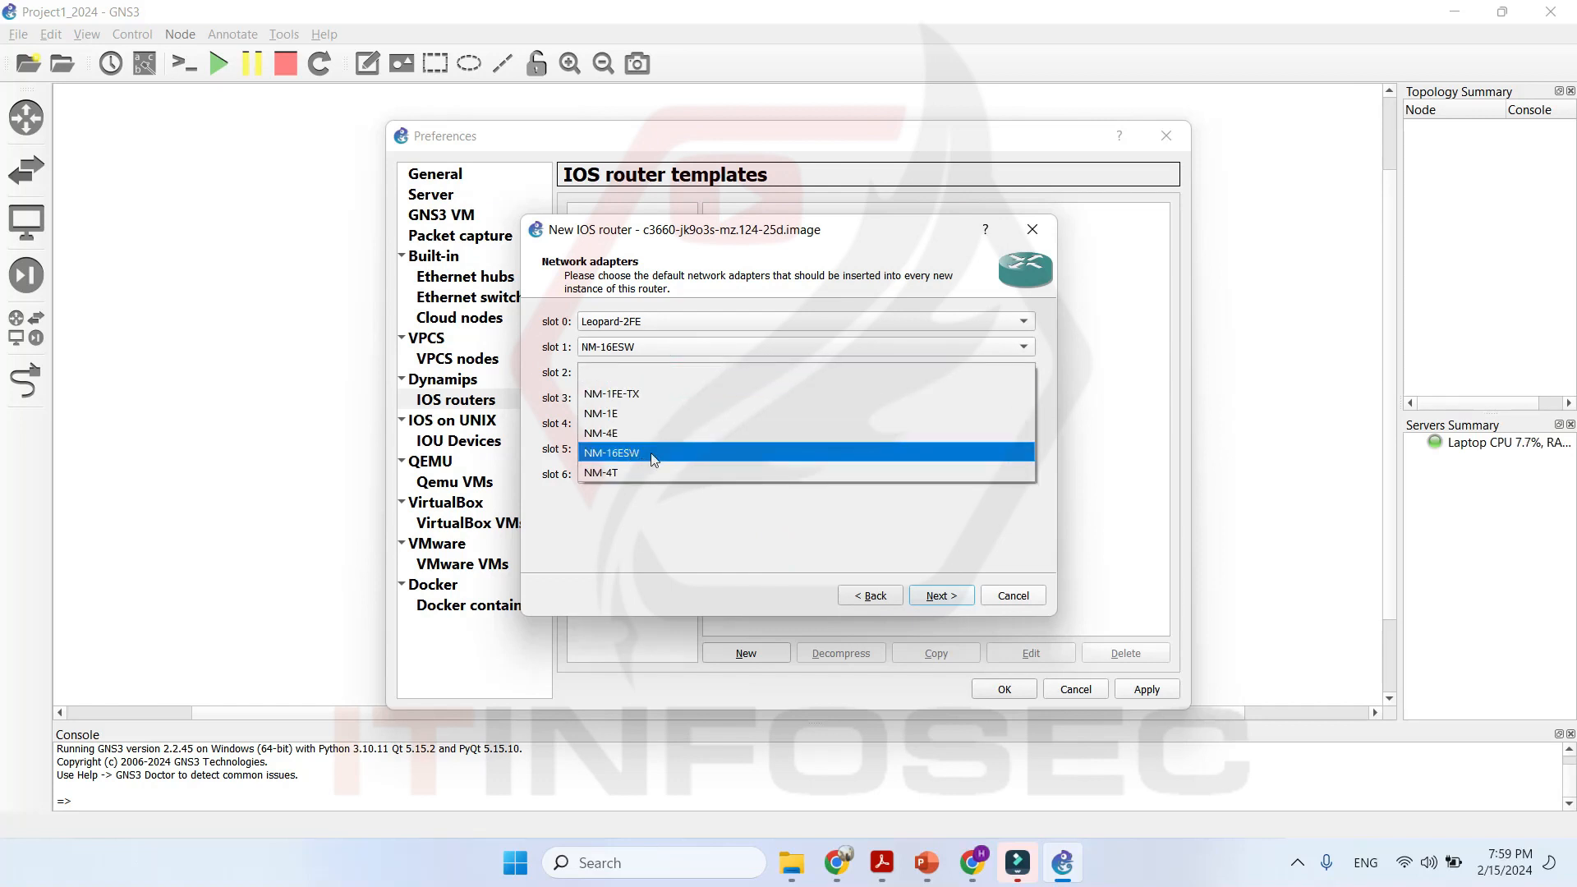
left_click(656, 454)
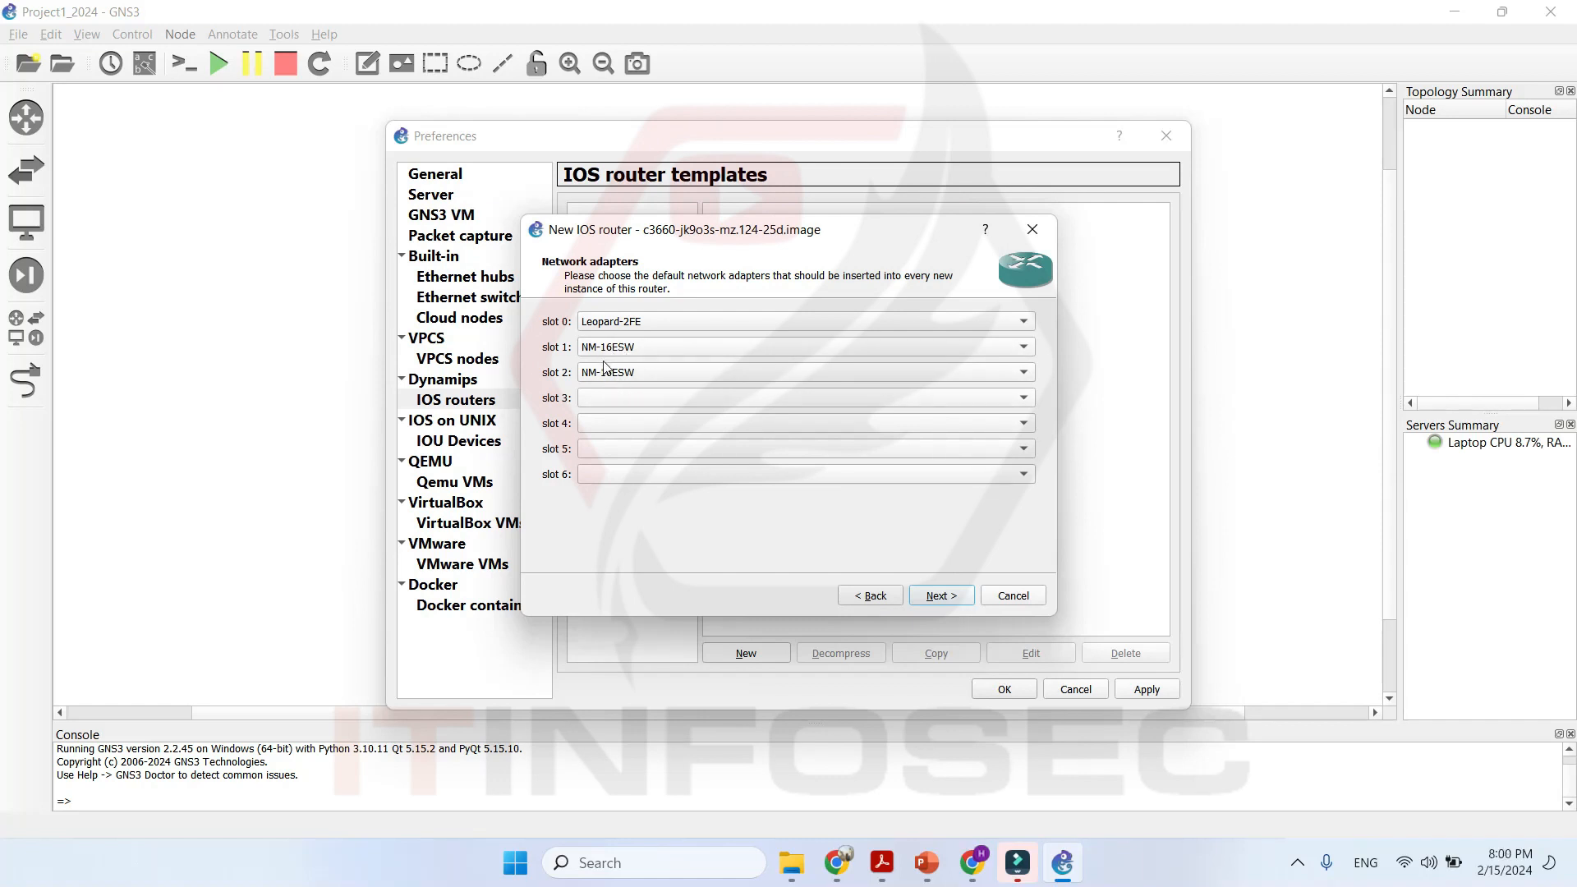
left_click(944, 594)
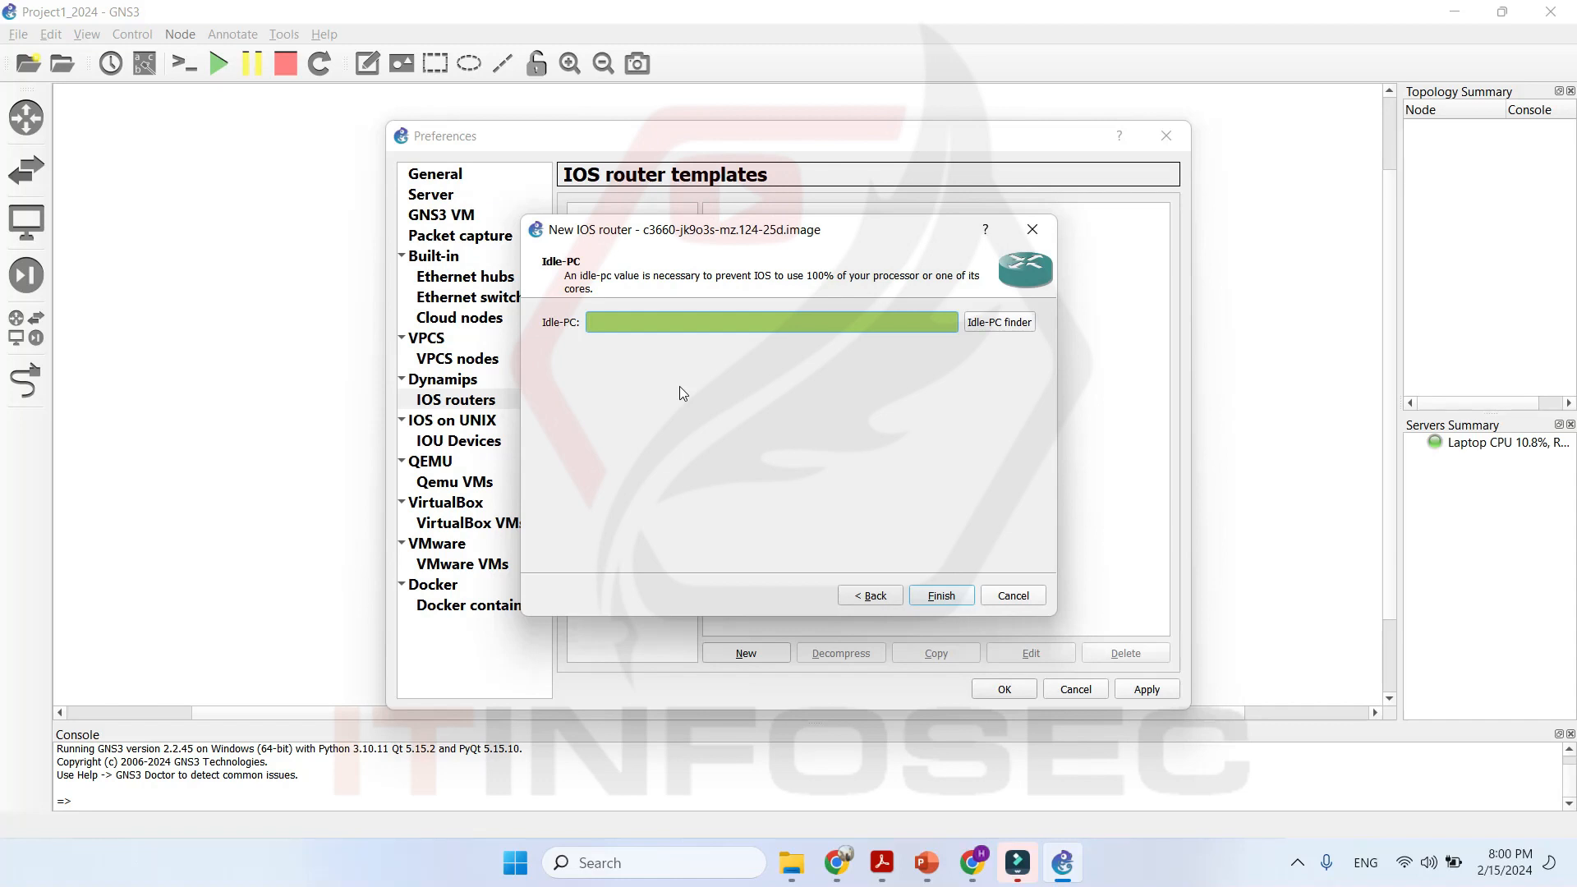
left_click(943, 597)
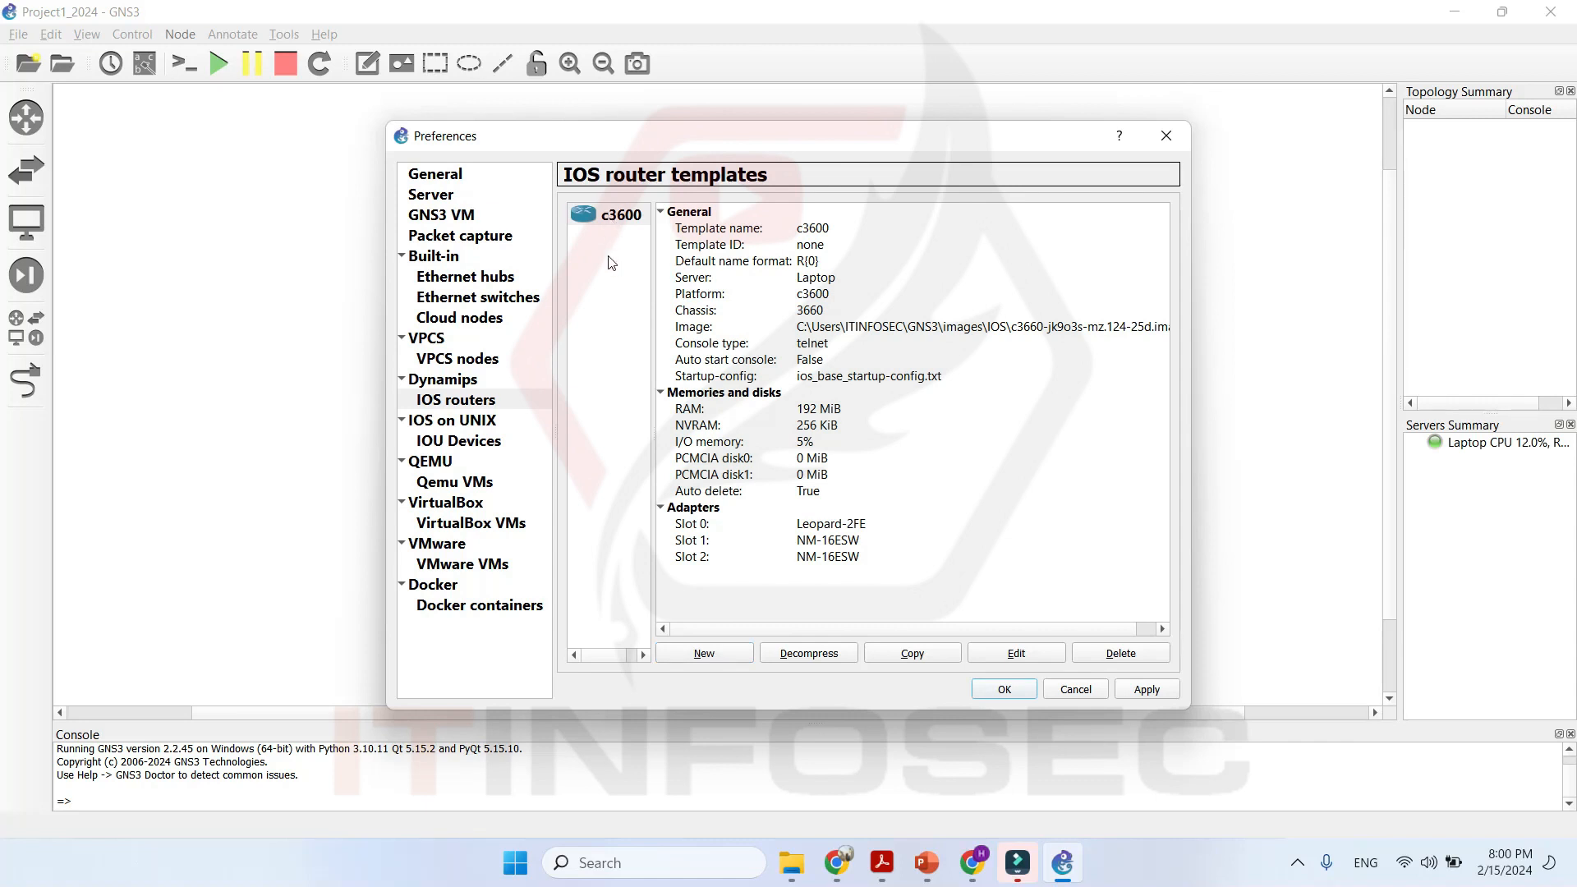
Start a second IOS router template with c3745-advipservicesk9-mz.124-25d.image as a new image.
left_click(488, 404)
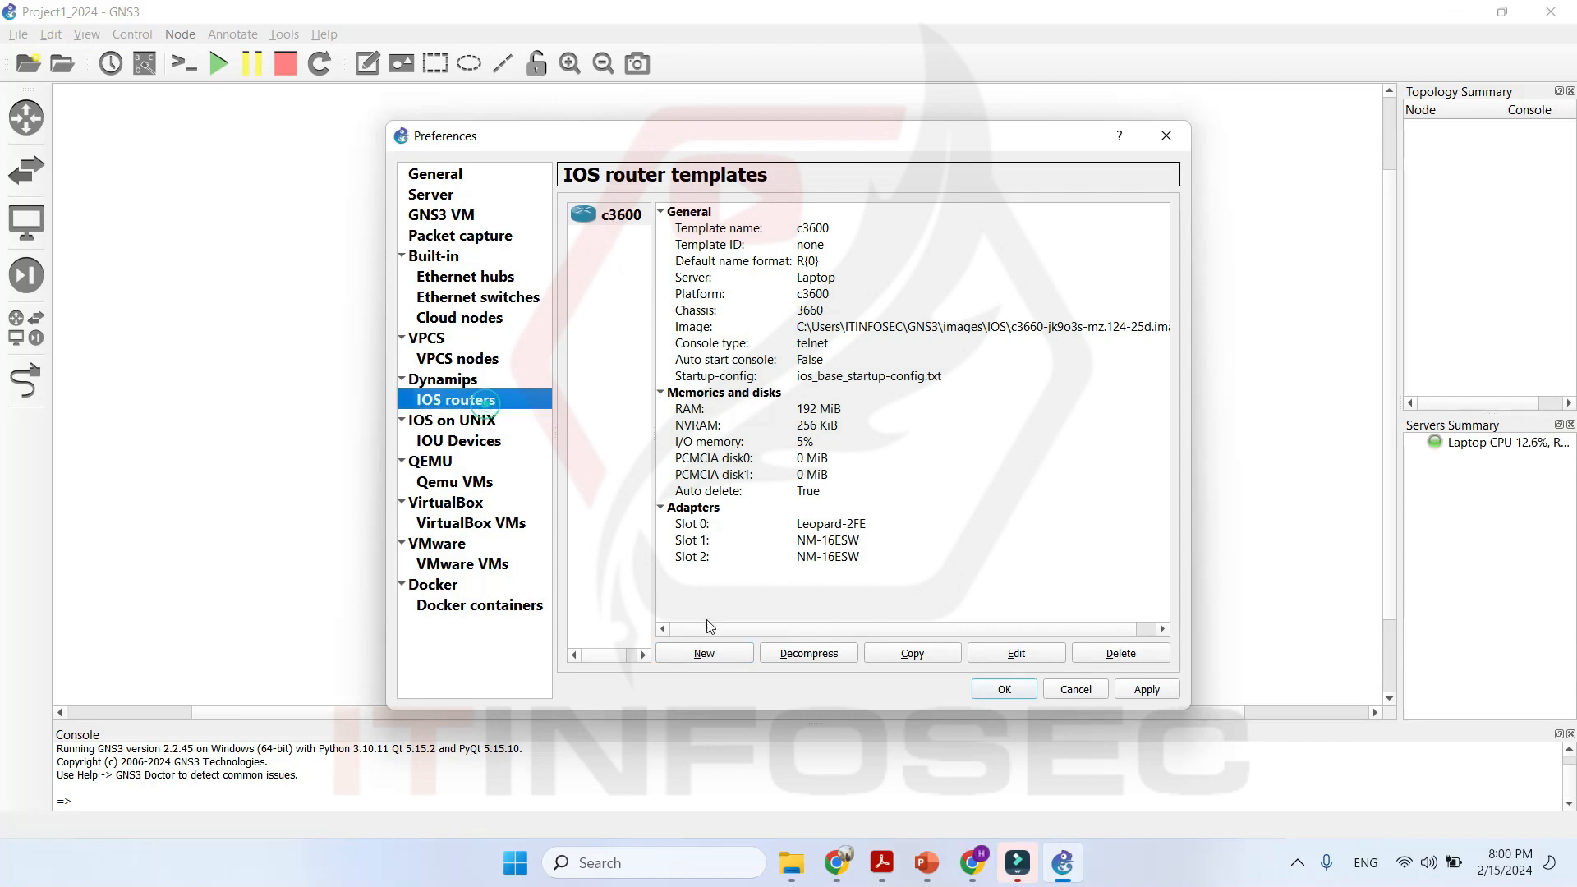
left_click(727, 657)
left_click(678, 318)
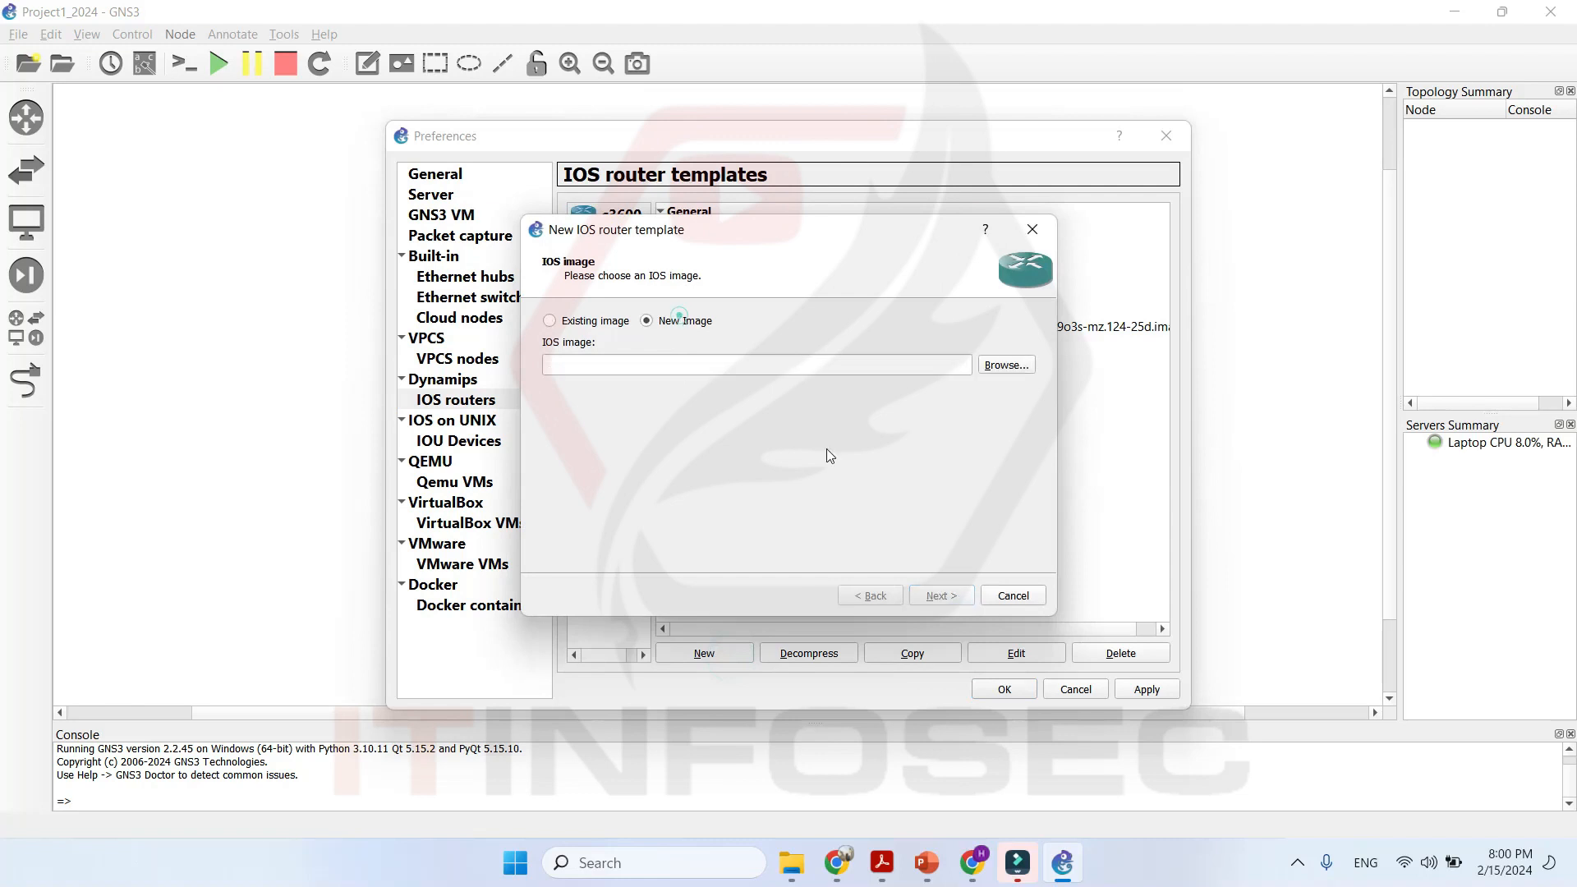
left_click(1008, 367)
double_click(772, 477)
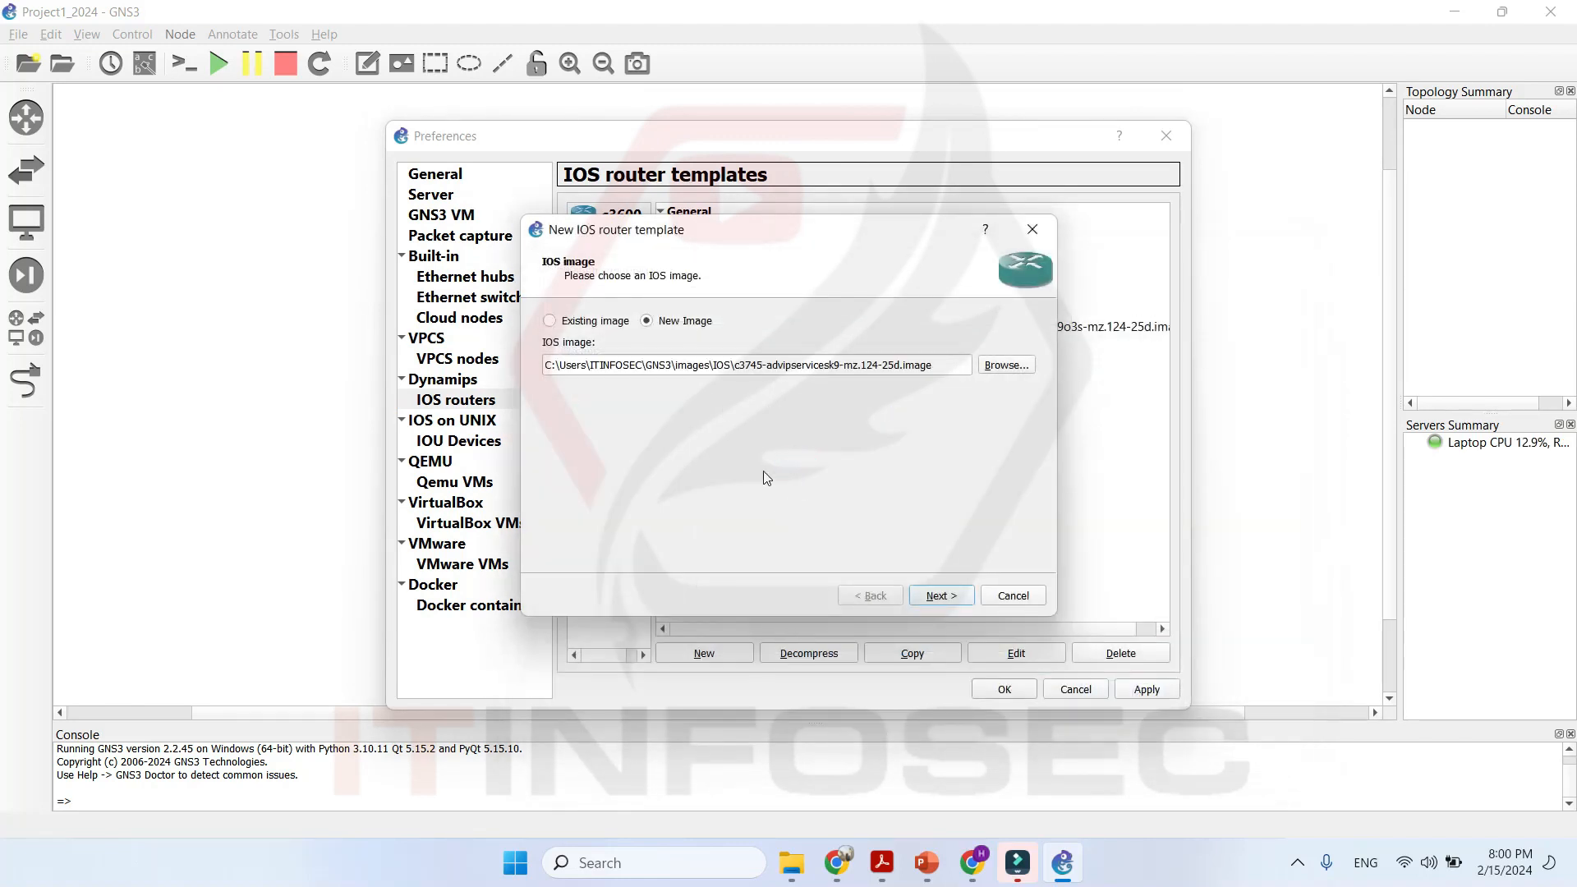
left_click(959, 596)
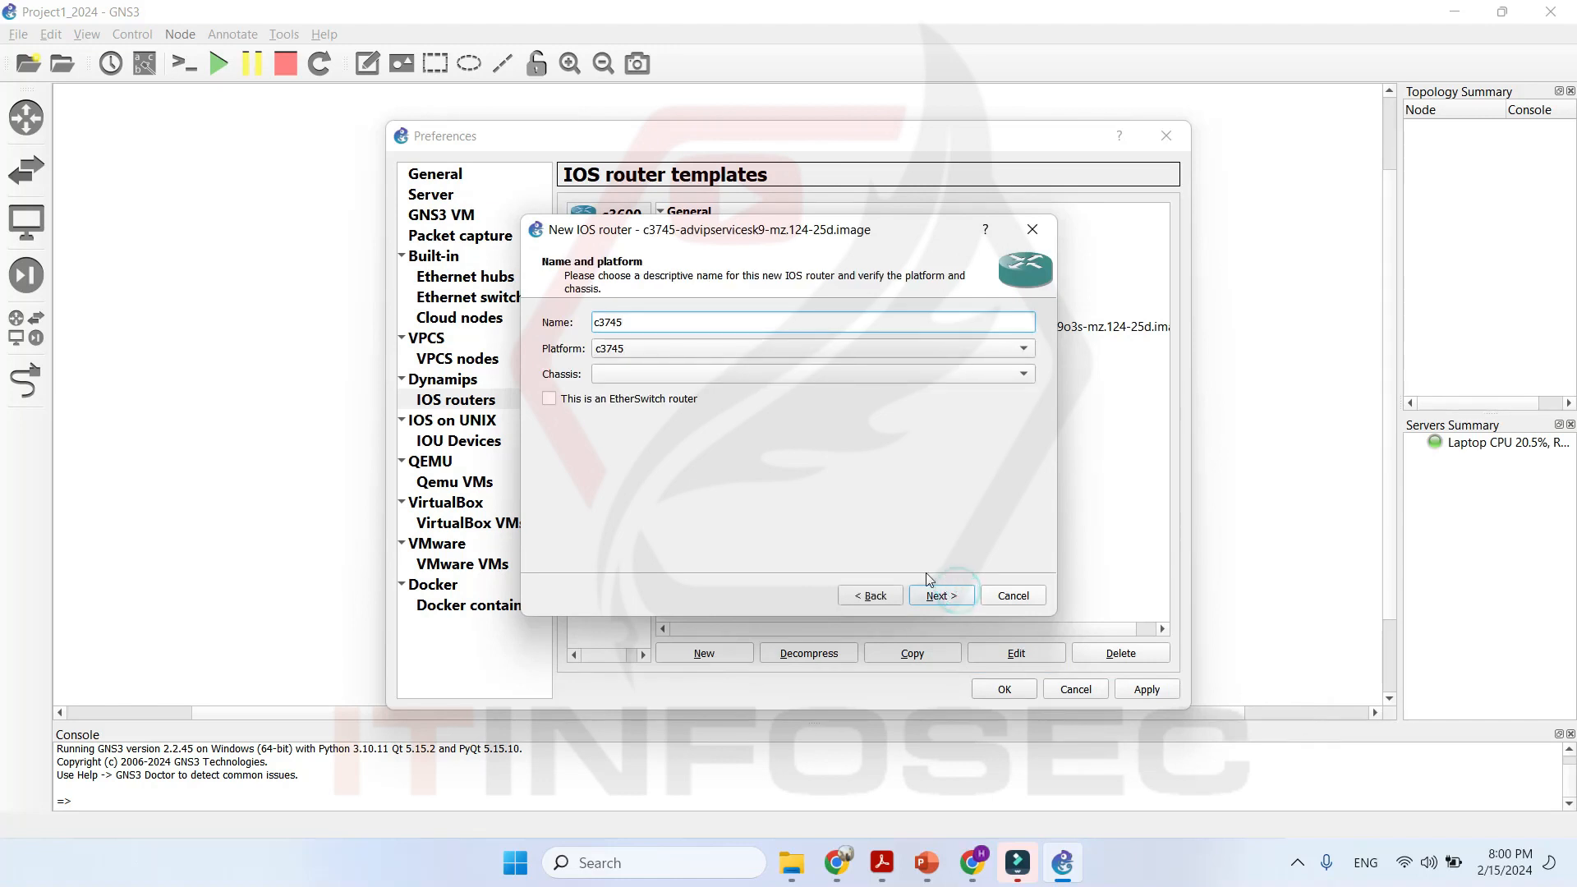
Accept the default c3745 name, platform and 256 MiB RAM, and assign an NM-1FE-TX adapter to slot 1.
left_click(945, 598)
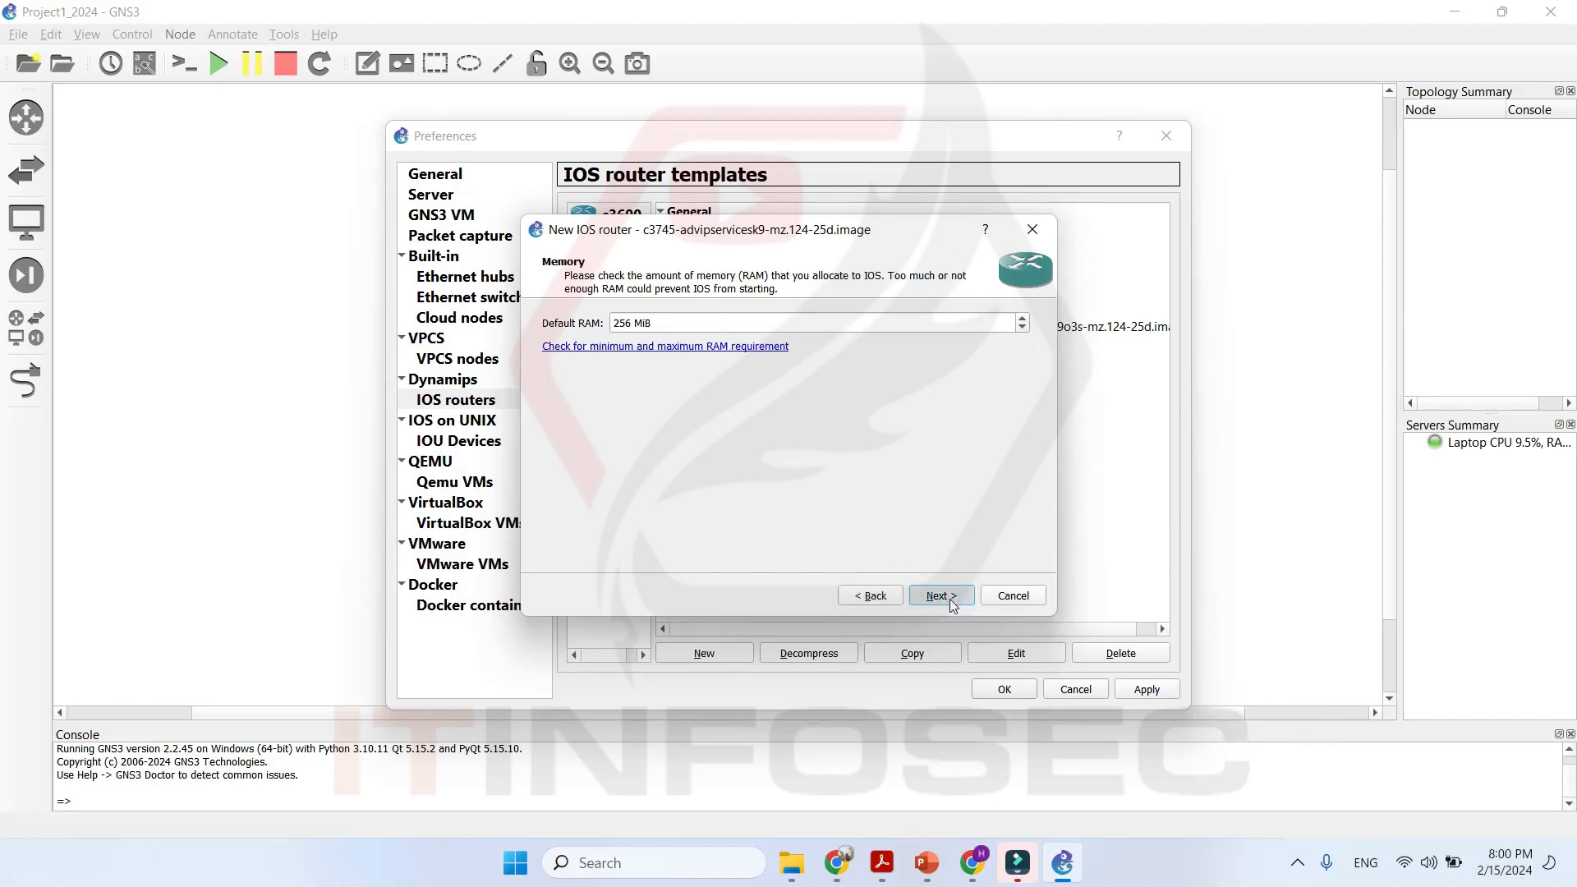
left_click(945, 598)
left_click(657, 346)
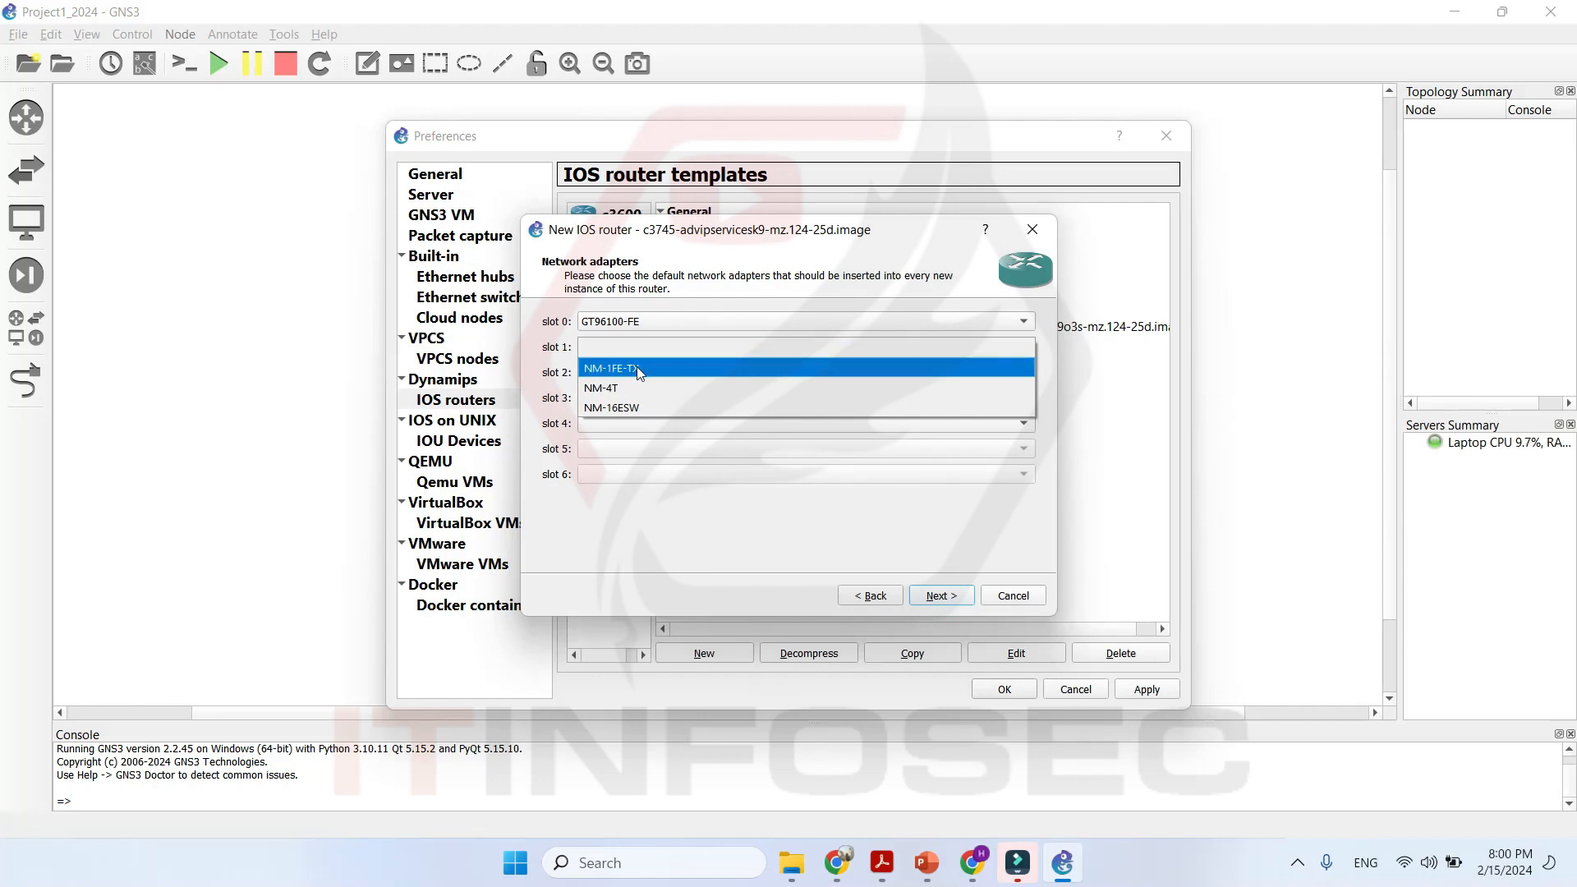
left_click(637, 367)
left_click(942, 597)
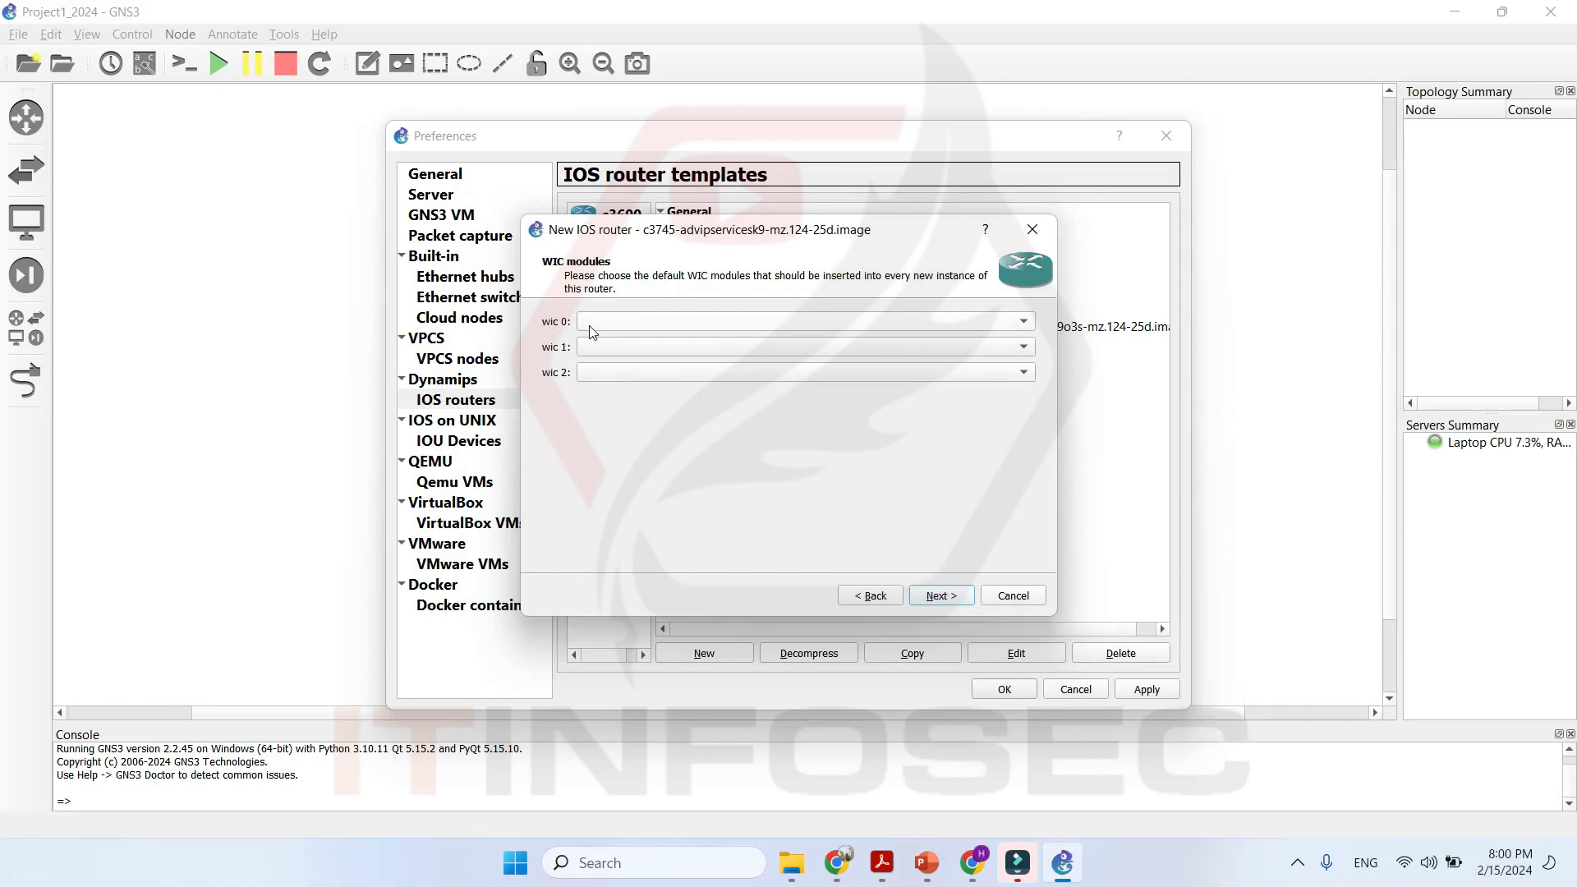
Set WIC 0 and WIC 1 to WIC-2T, finish the c3745 template, and apply and close the preferences.
left_click(624, 323)
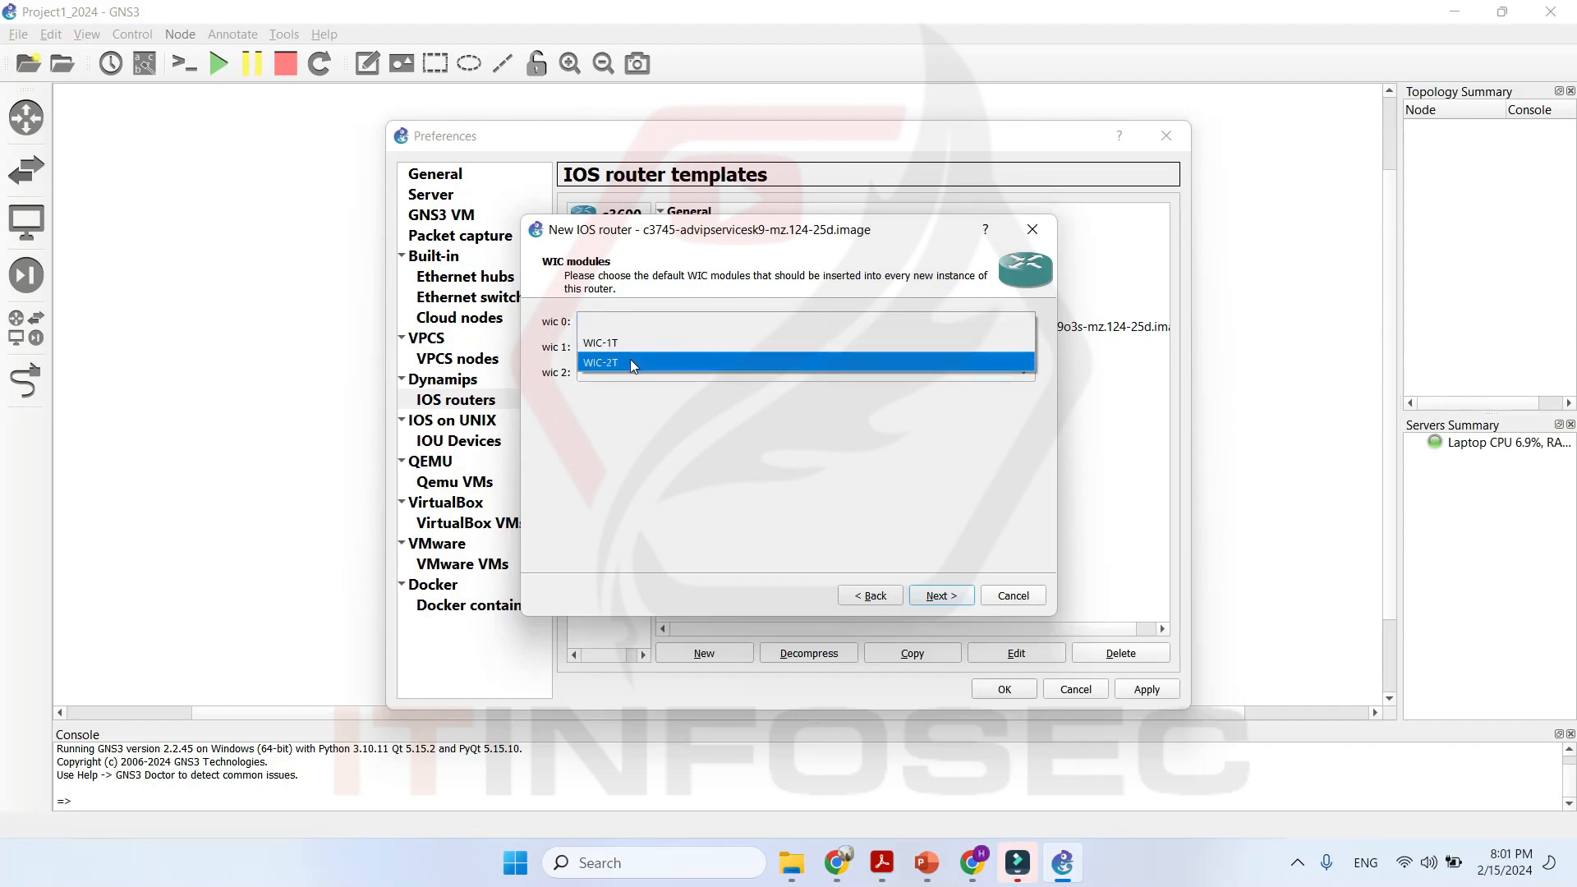
left_click(629, 362)
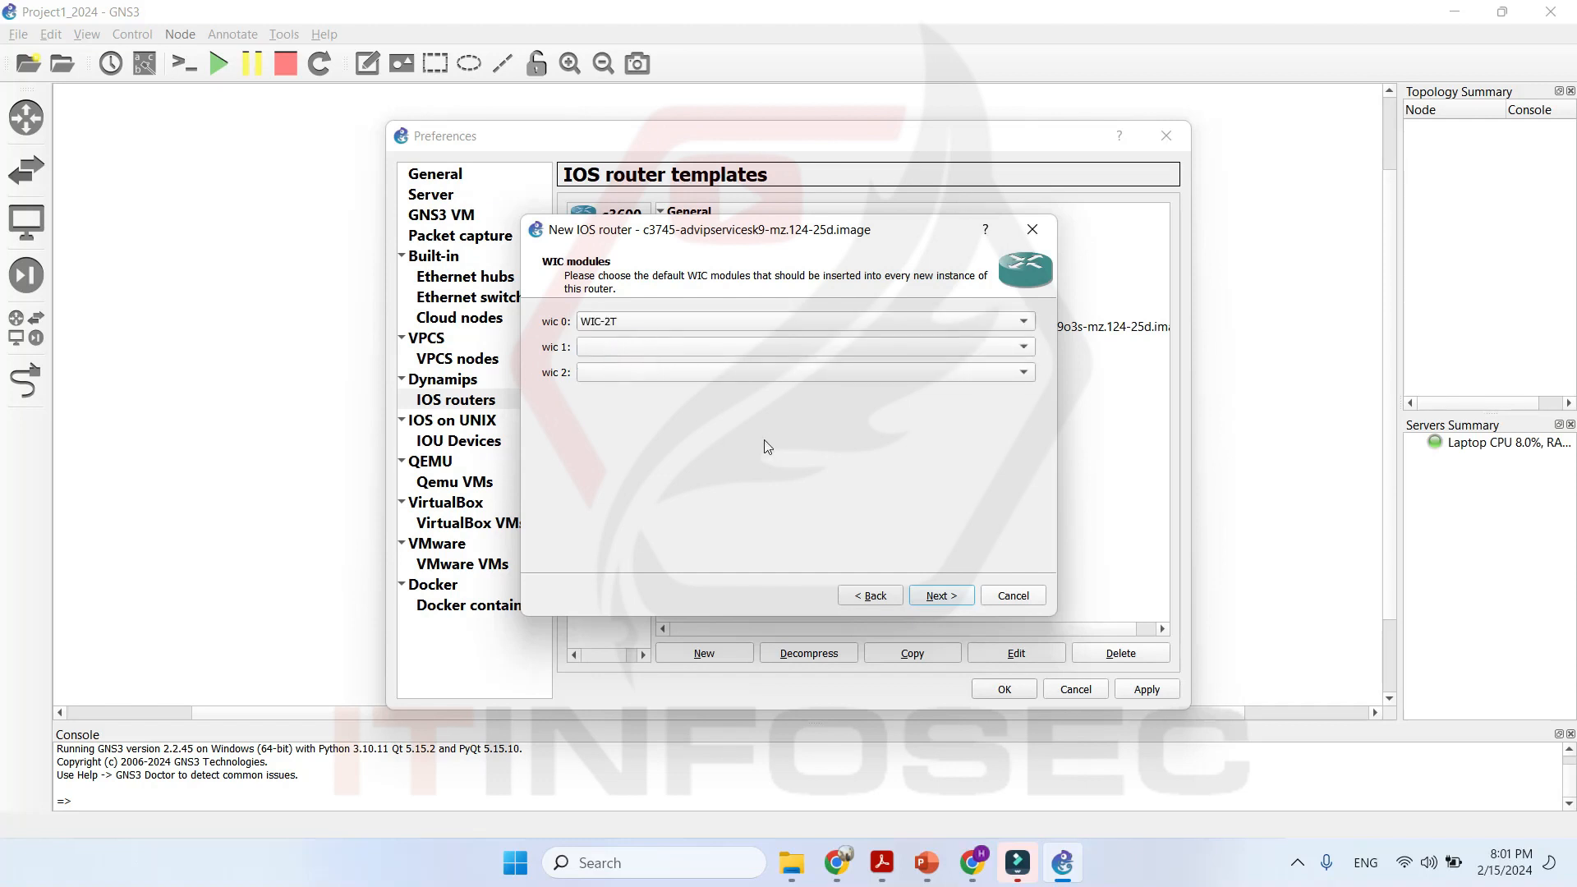
left_click(672, 348)
left_click(667, 384)
left_click(953, 595)
left_click(953, 595)
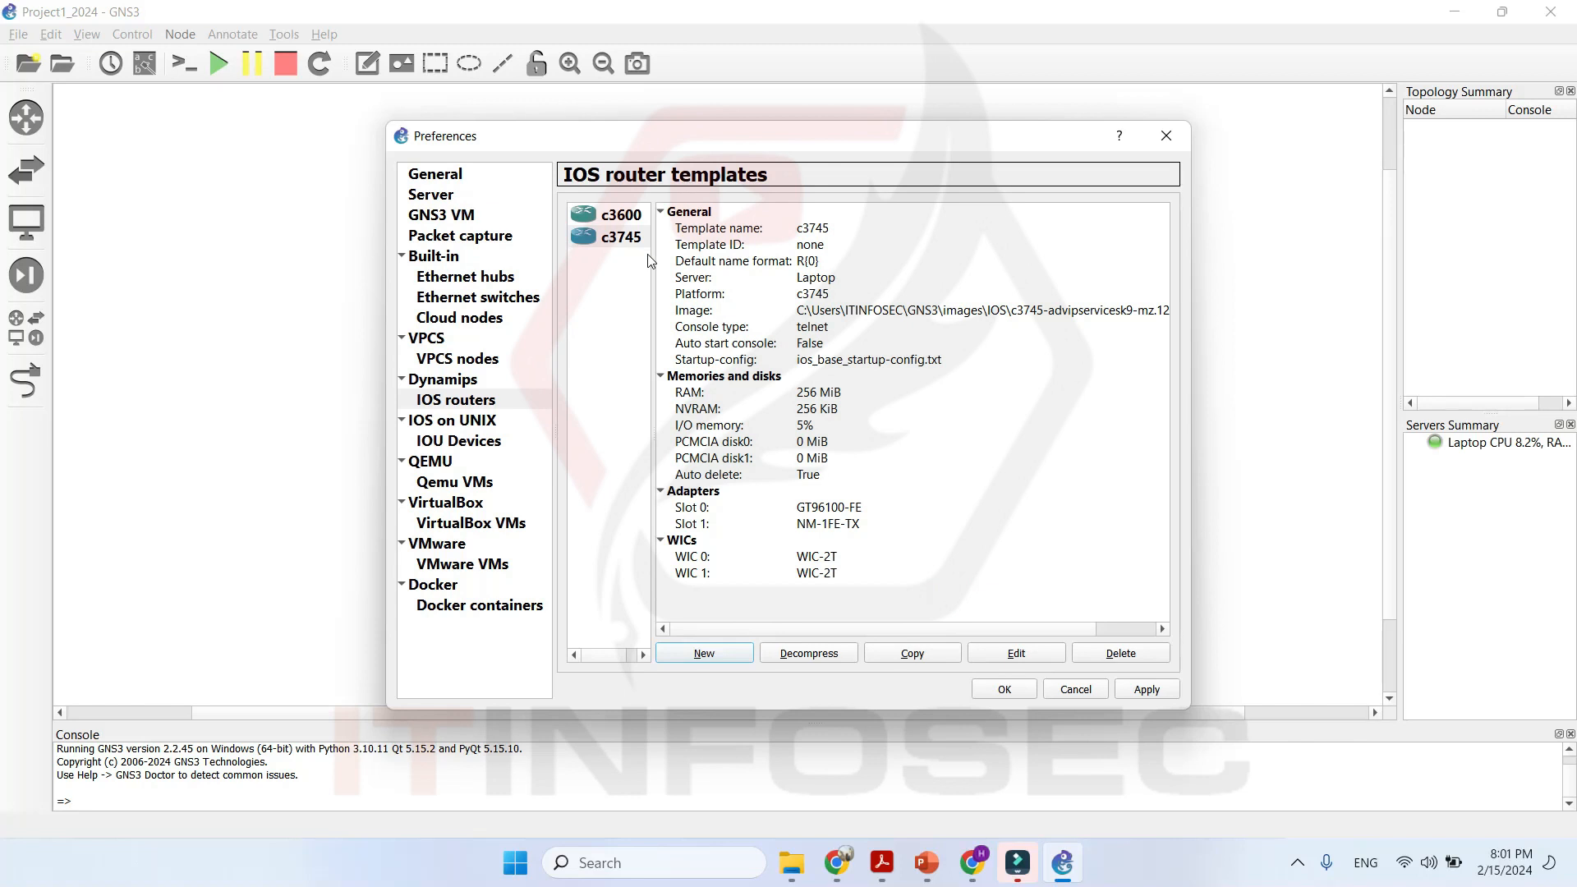
left_click(1149, 692)
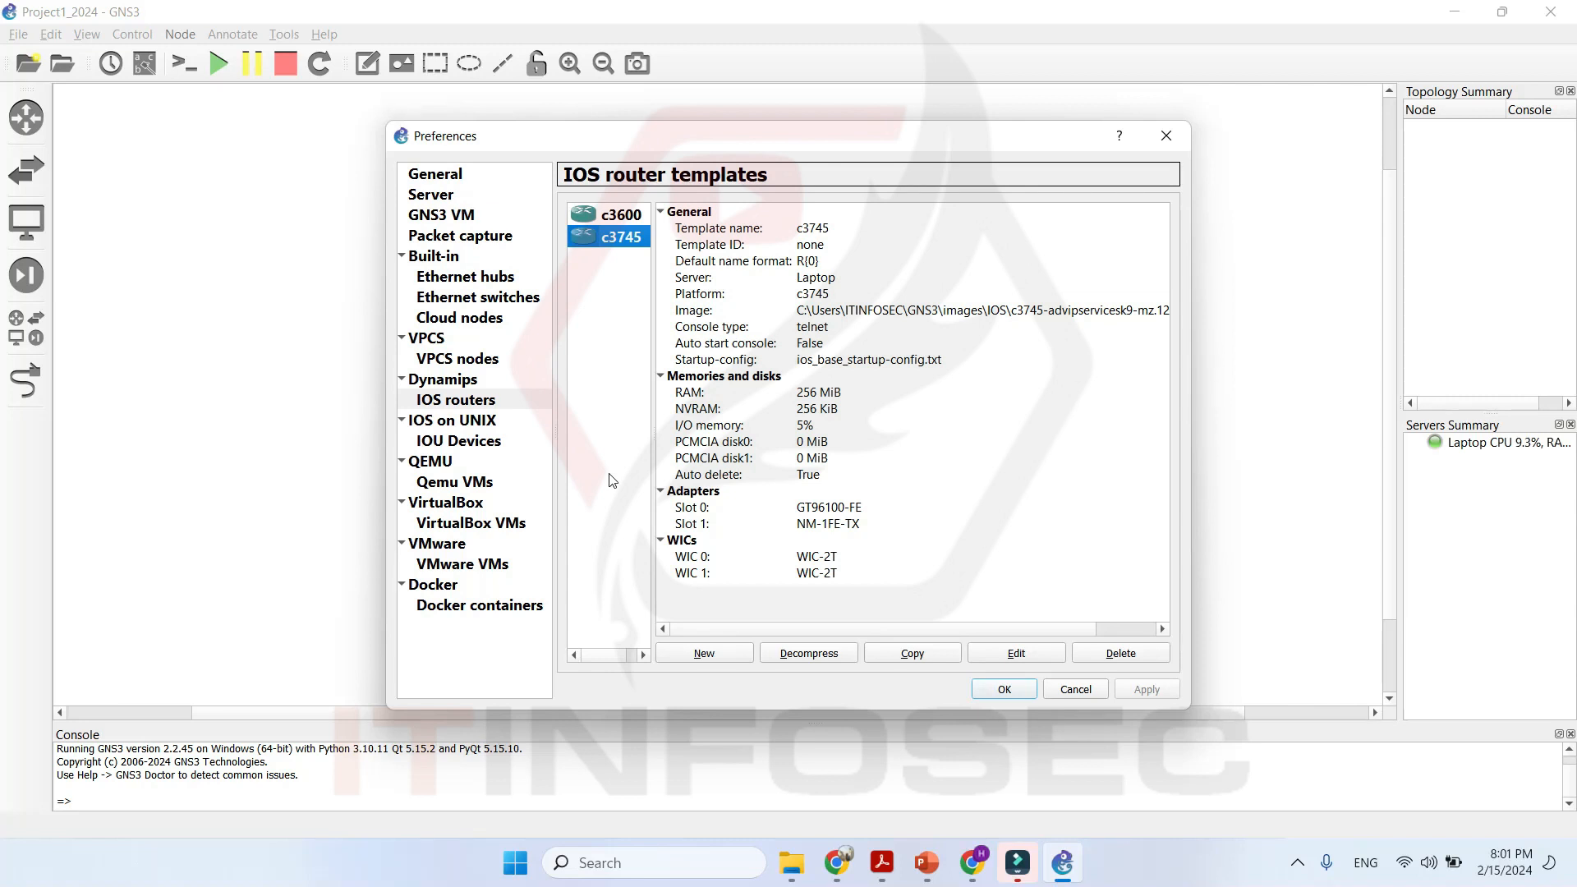
left_click(1003, 689)
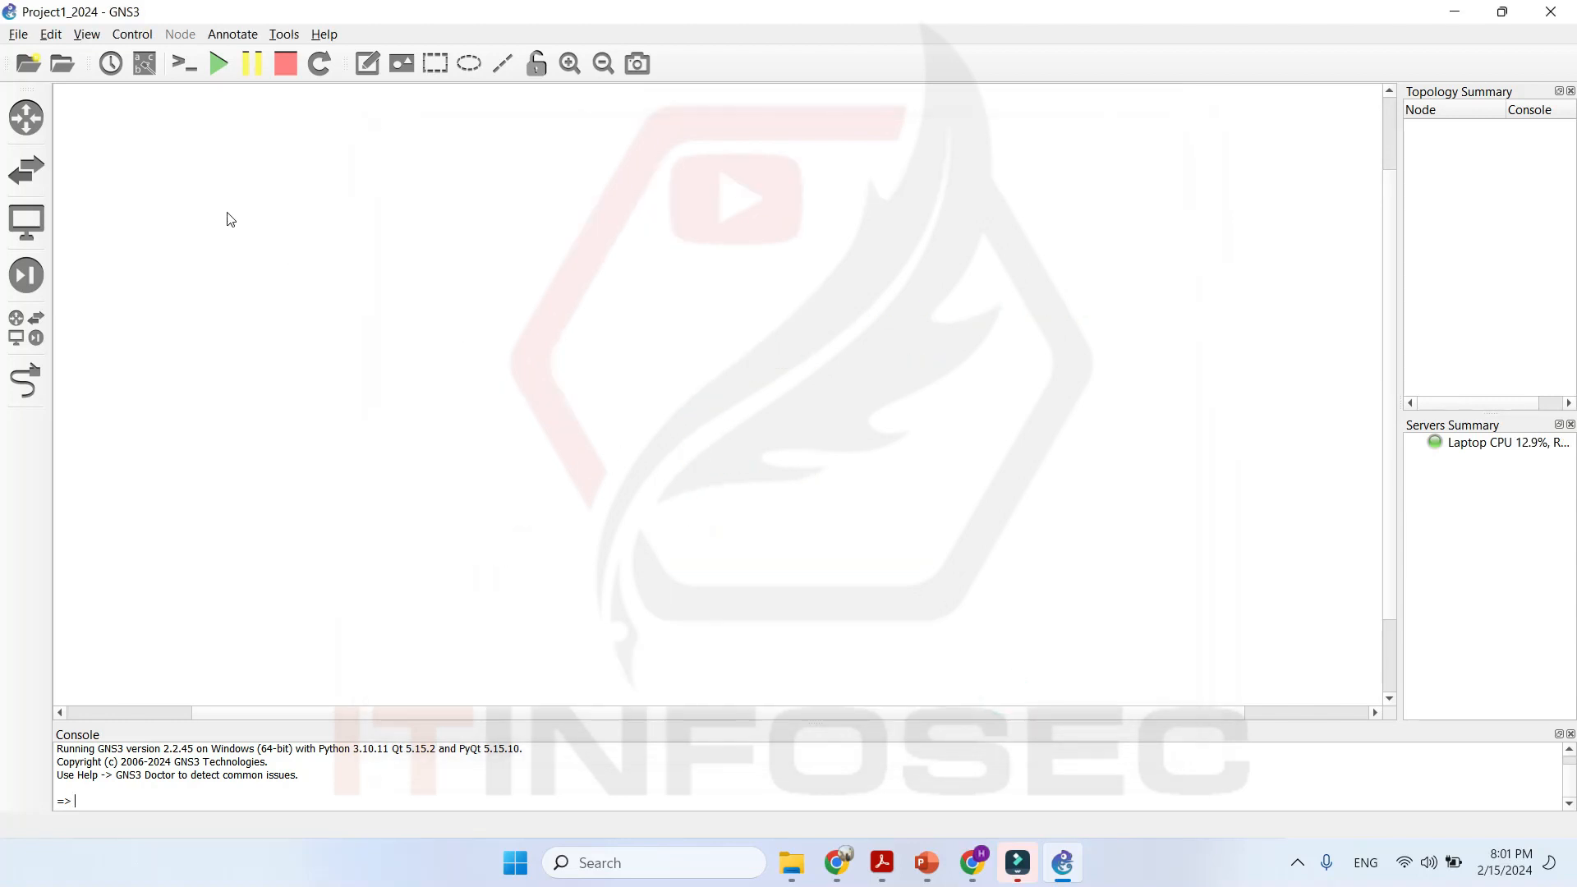
Browse the available devices and place an Ethernet switch near the upper middle of the empty topology.
left_click(30, 127)
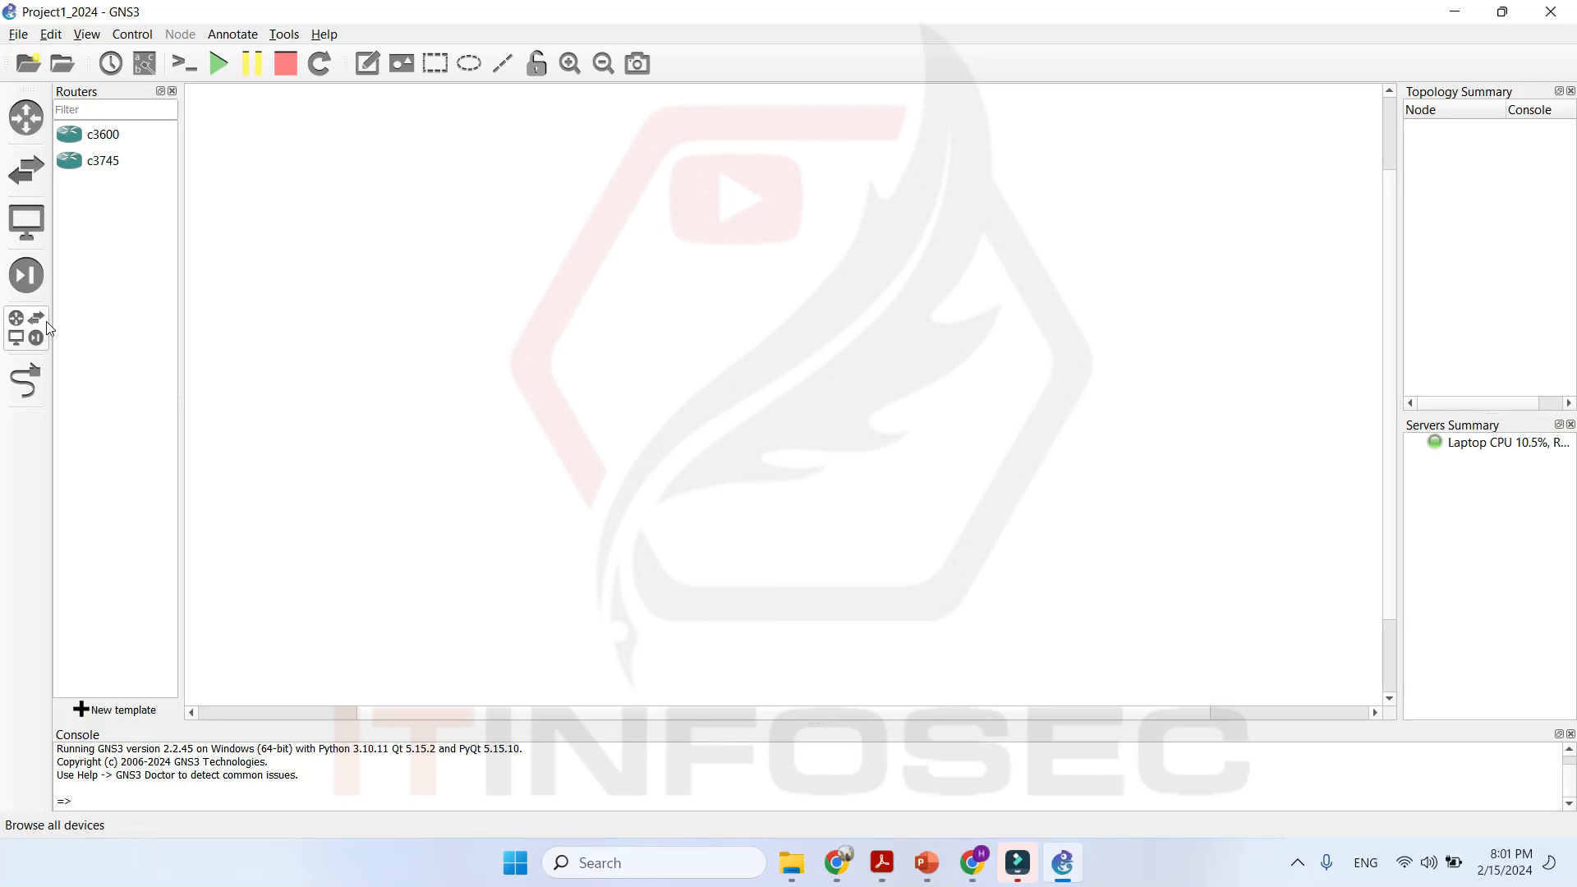
left_click(26, 279)
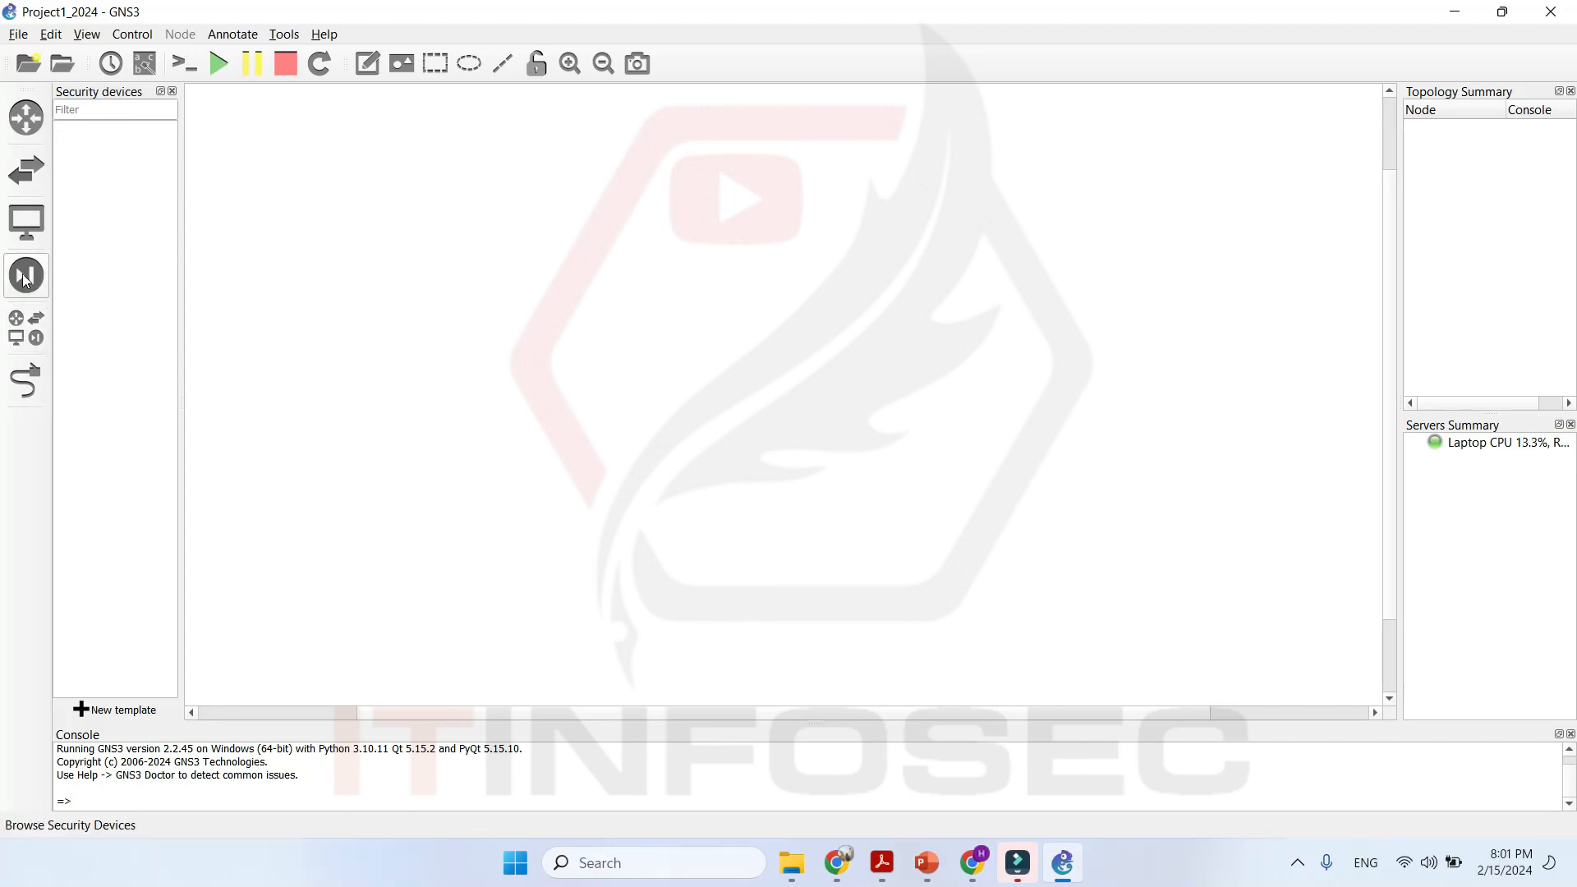
left_click(27, 330)
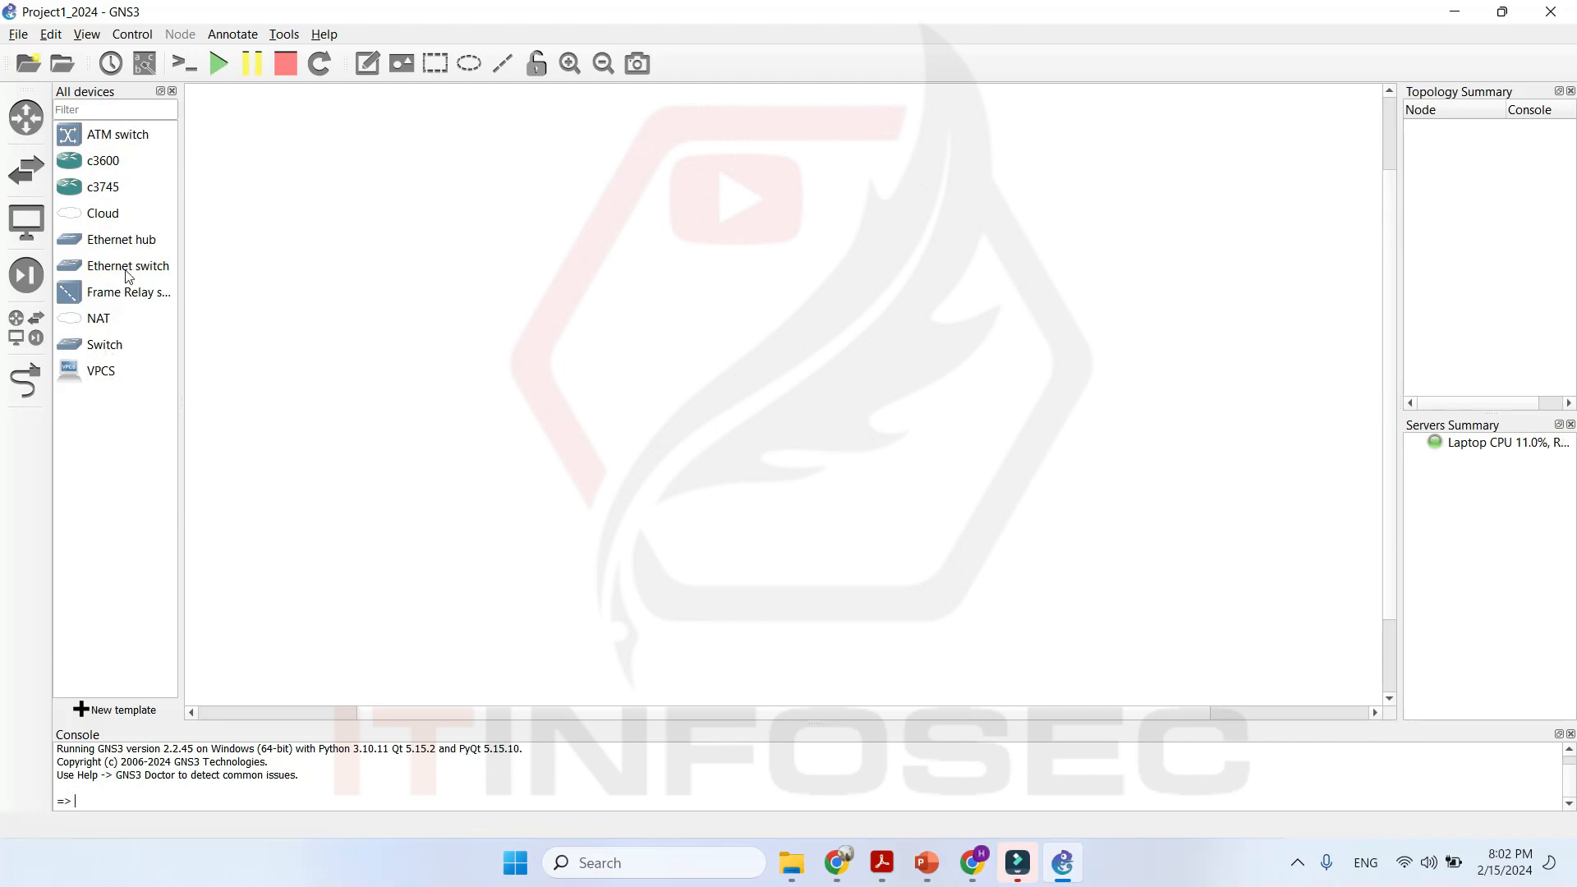
left_click_drag(108, 271, 727, 248)
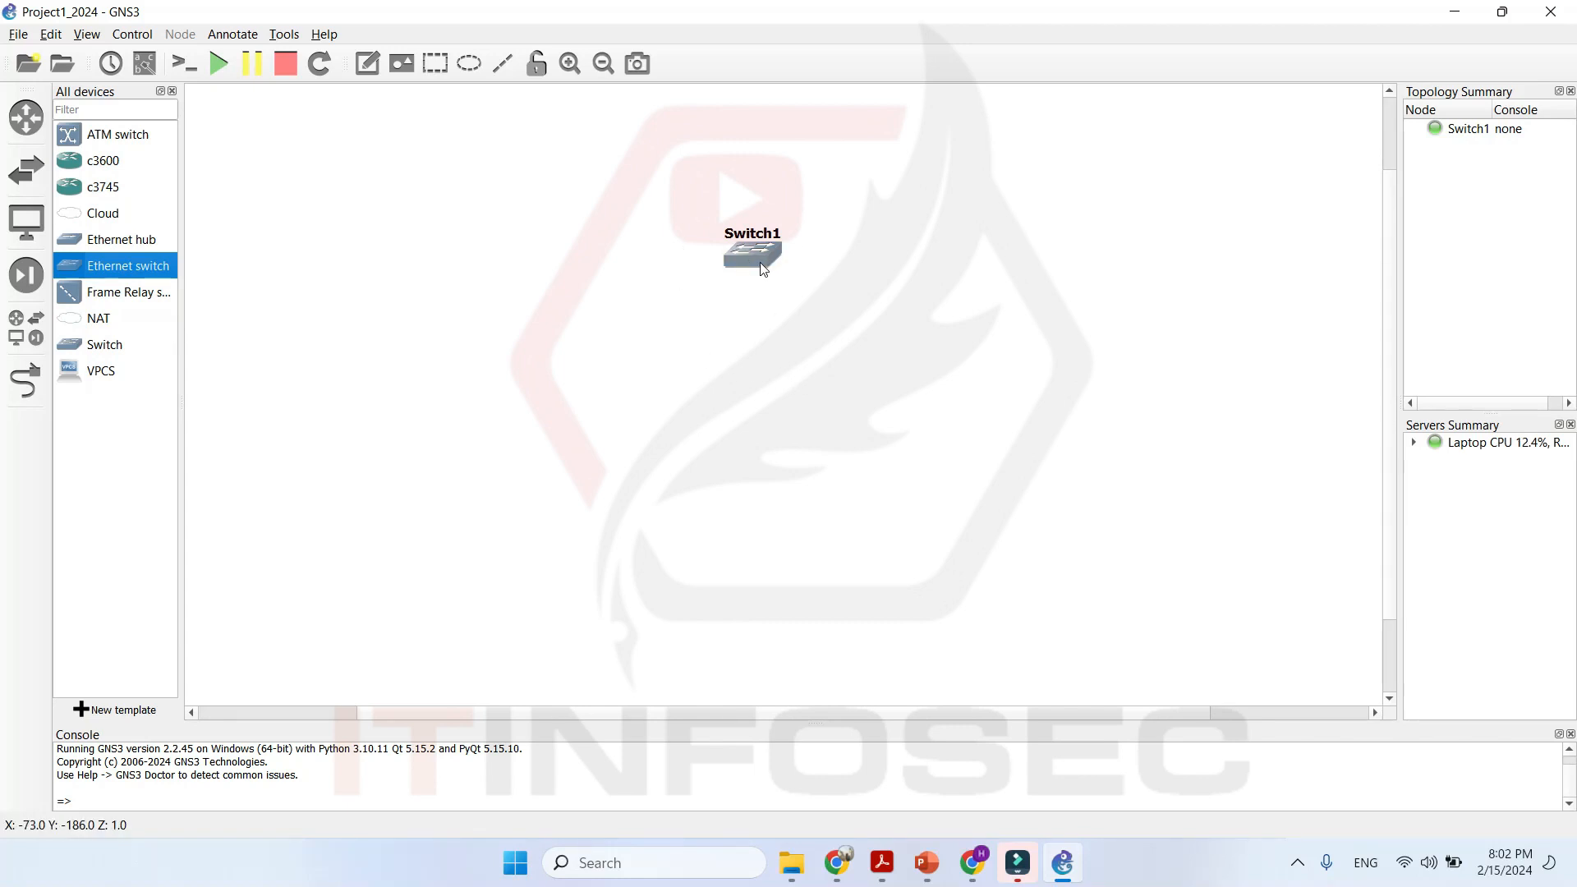
Place two VPCS nodes side by side below Switch1.
left_click(101, 375)
left_click_drag(101, 375, 677, 427)
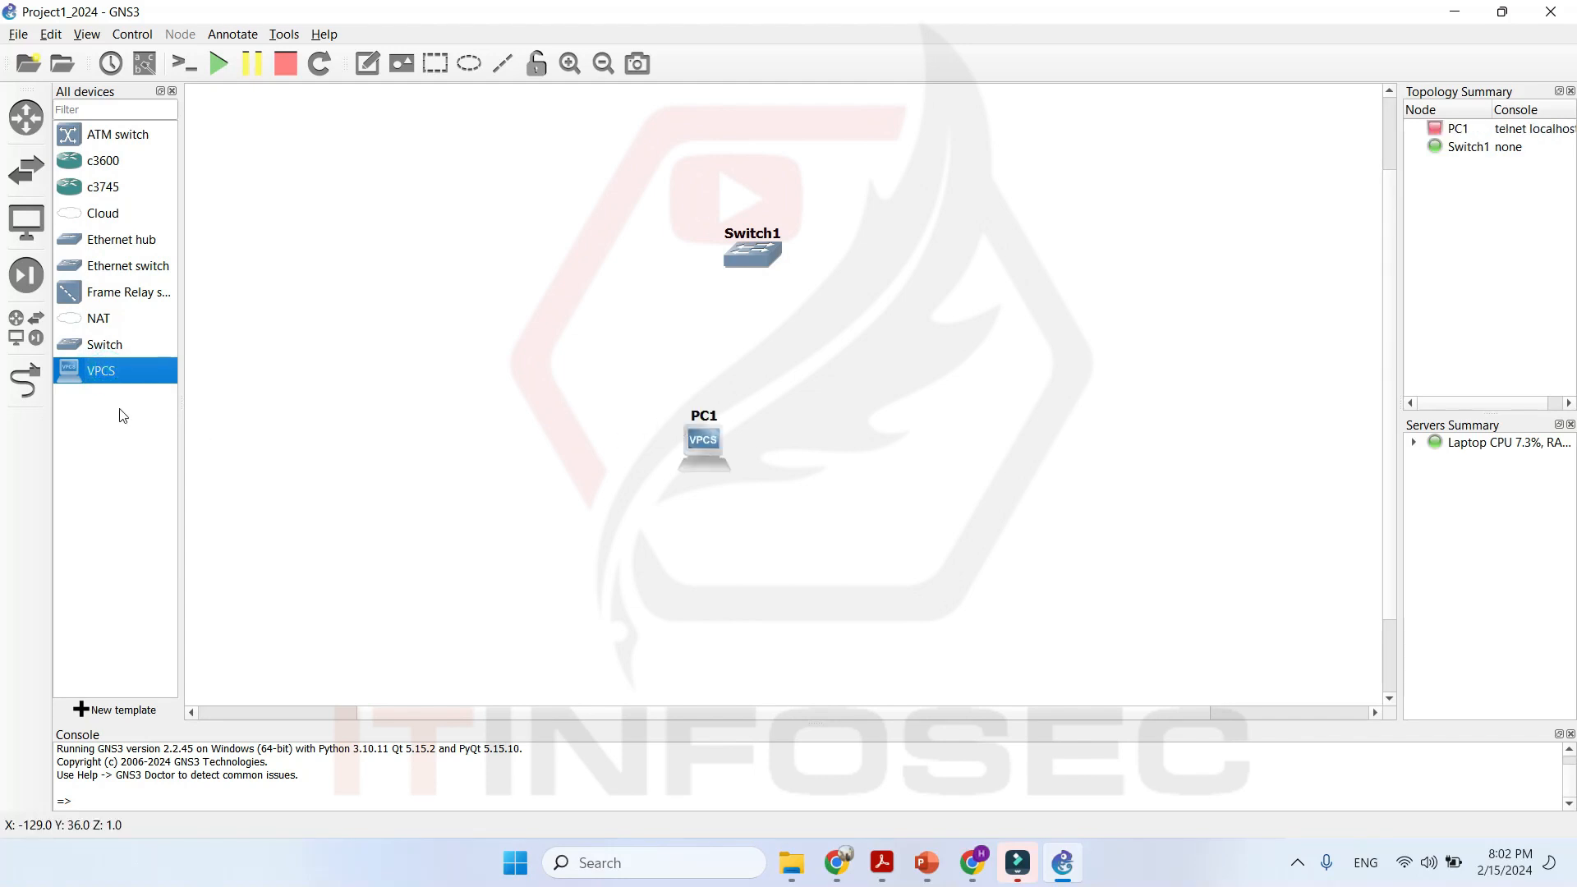
left_click_drag(107, 371, 887, 463)
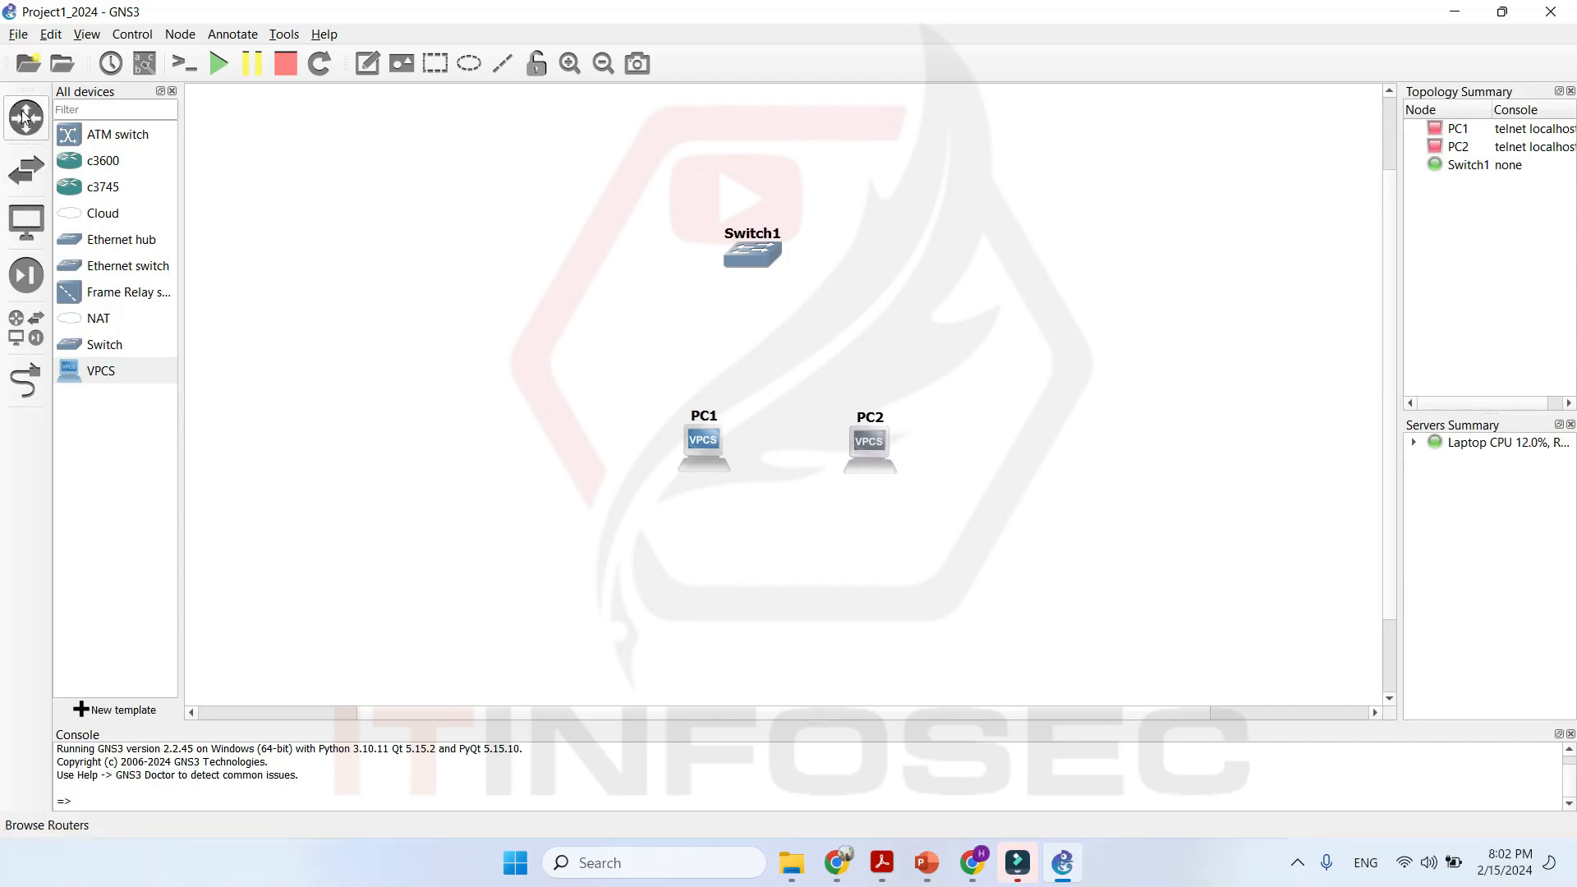
Add a c3600 router and a c3745 router in line with Switch1, then shift the c3600 slightly toward the switch.
left_click_drag(102, 161, 993, 281)
left_click_drag(73, 191, 1229, 262)
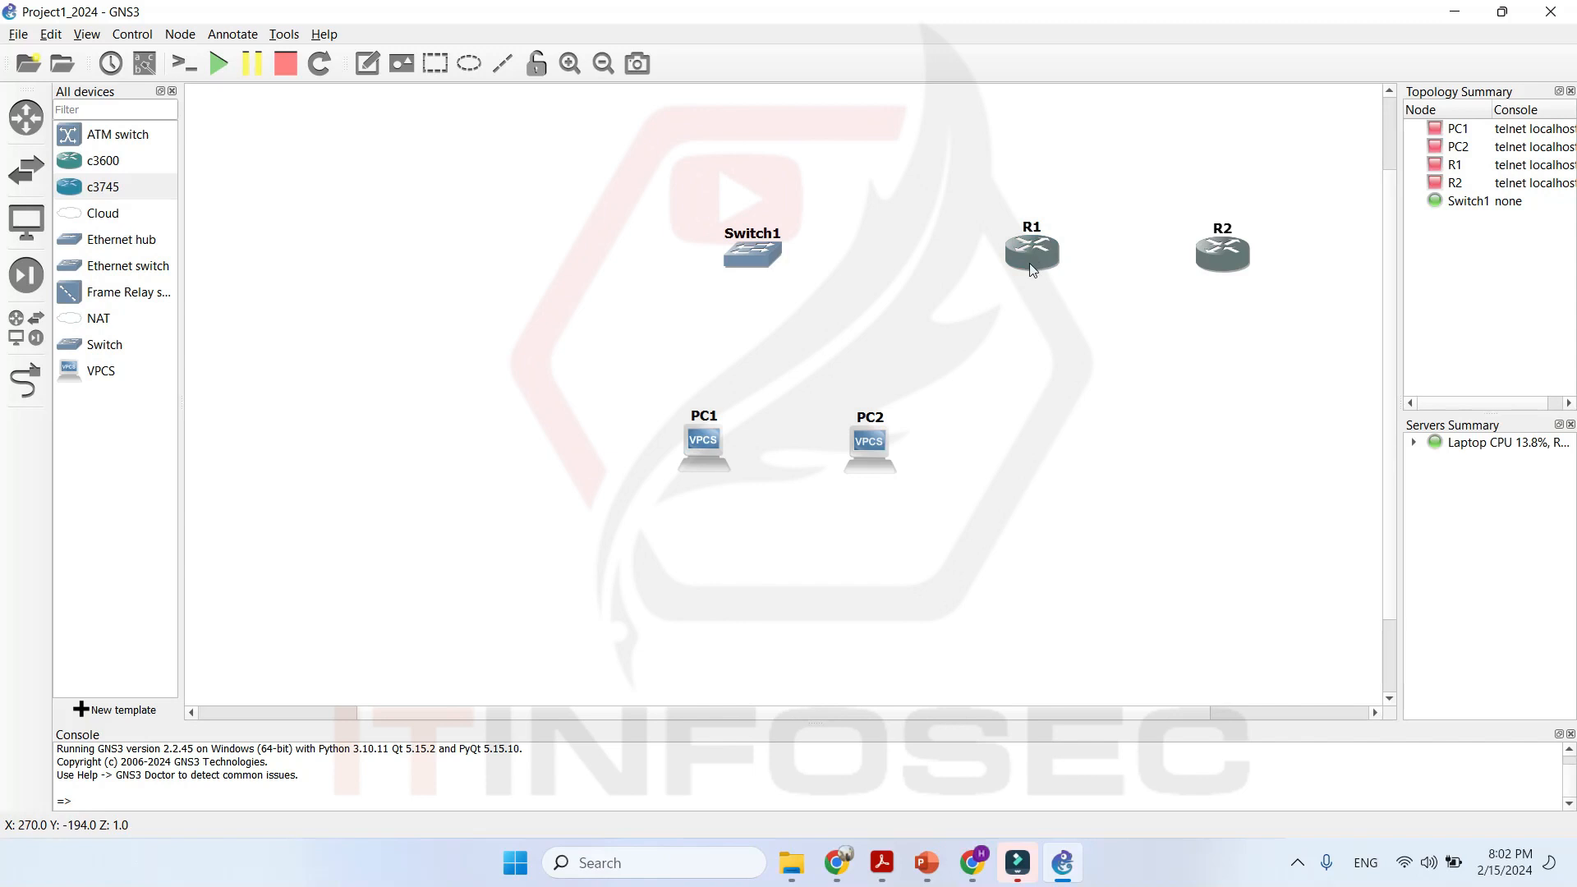
left_click_drag(1037, 255, 1008, 255)
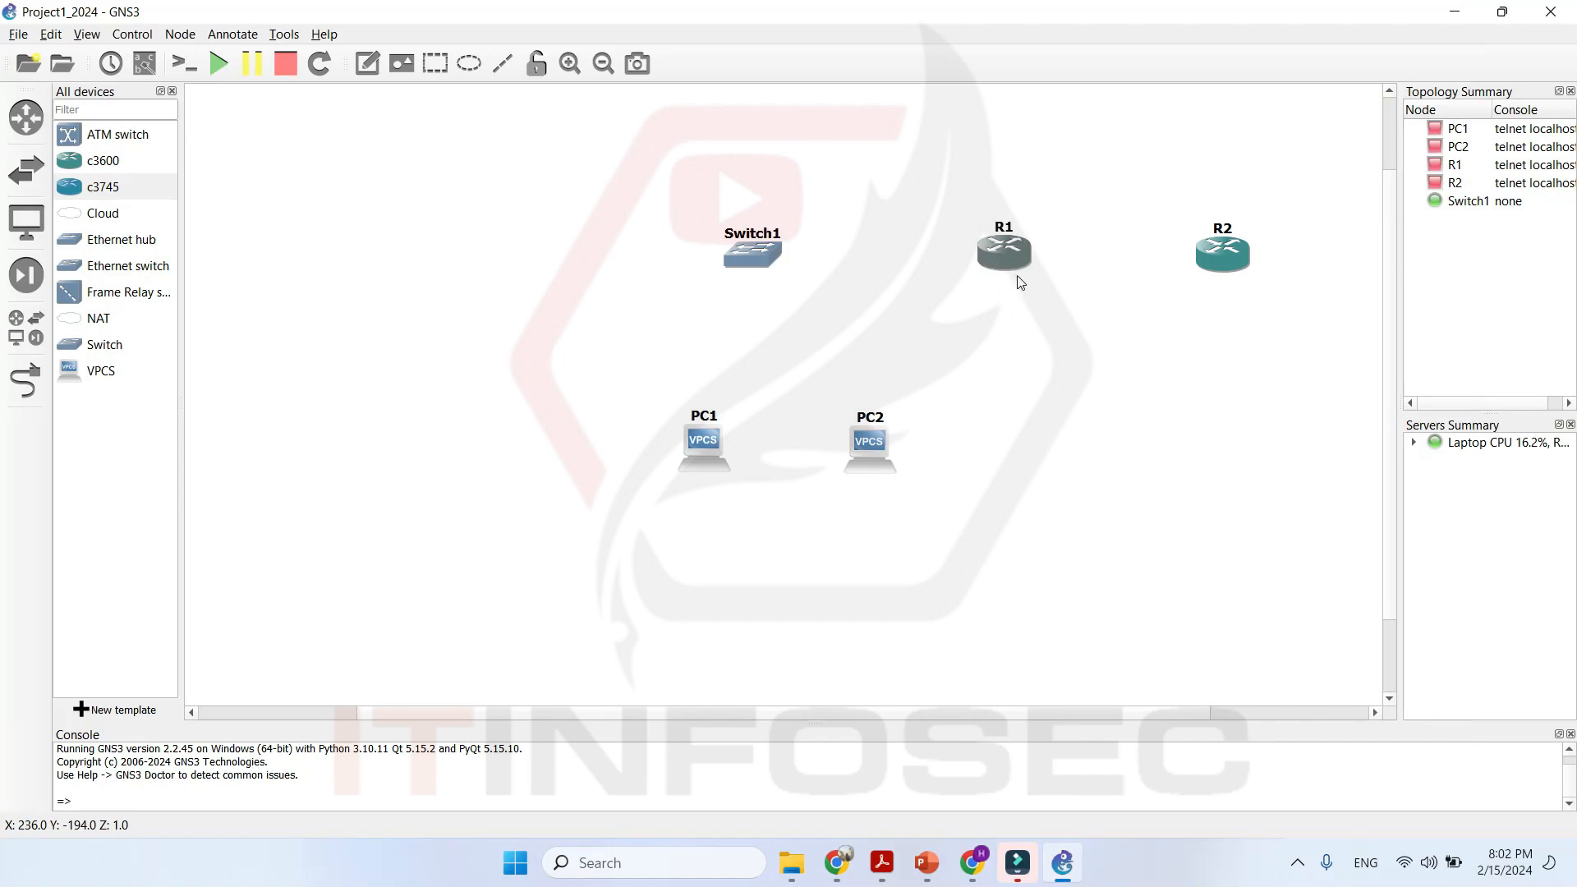
Change R1's symbol to multilayer_switch from the Classic symbols library.
left_click(948, 252)
right_click(1002, 259)
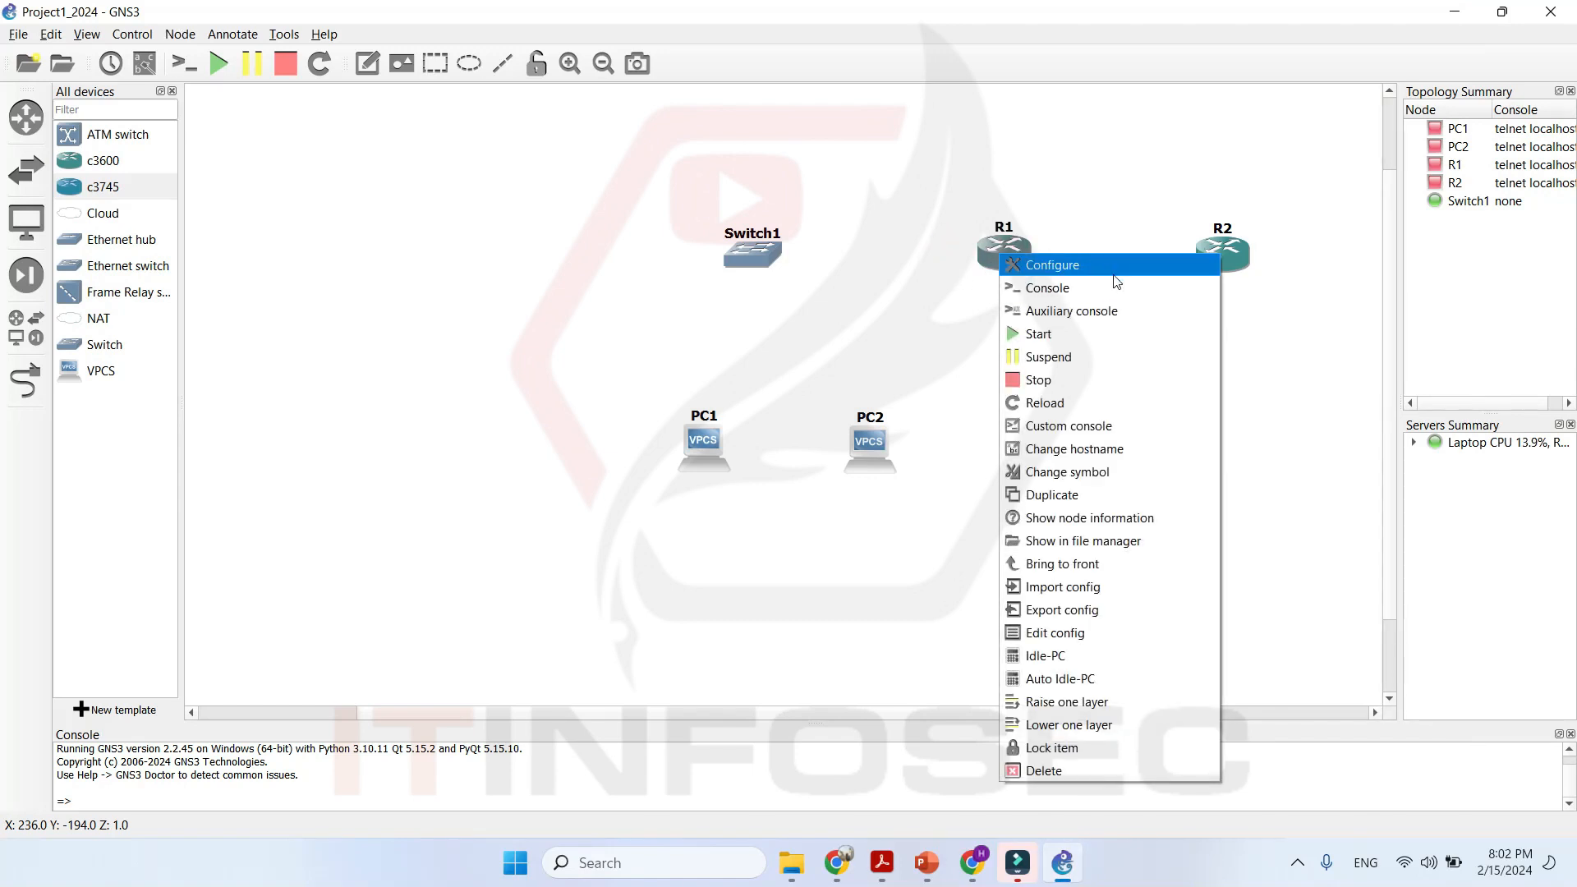
left_click(1100, 472)
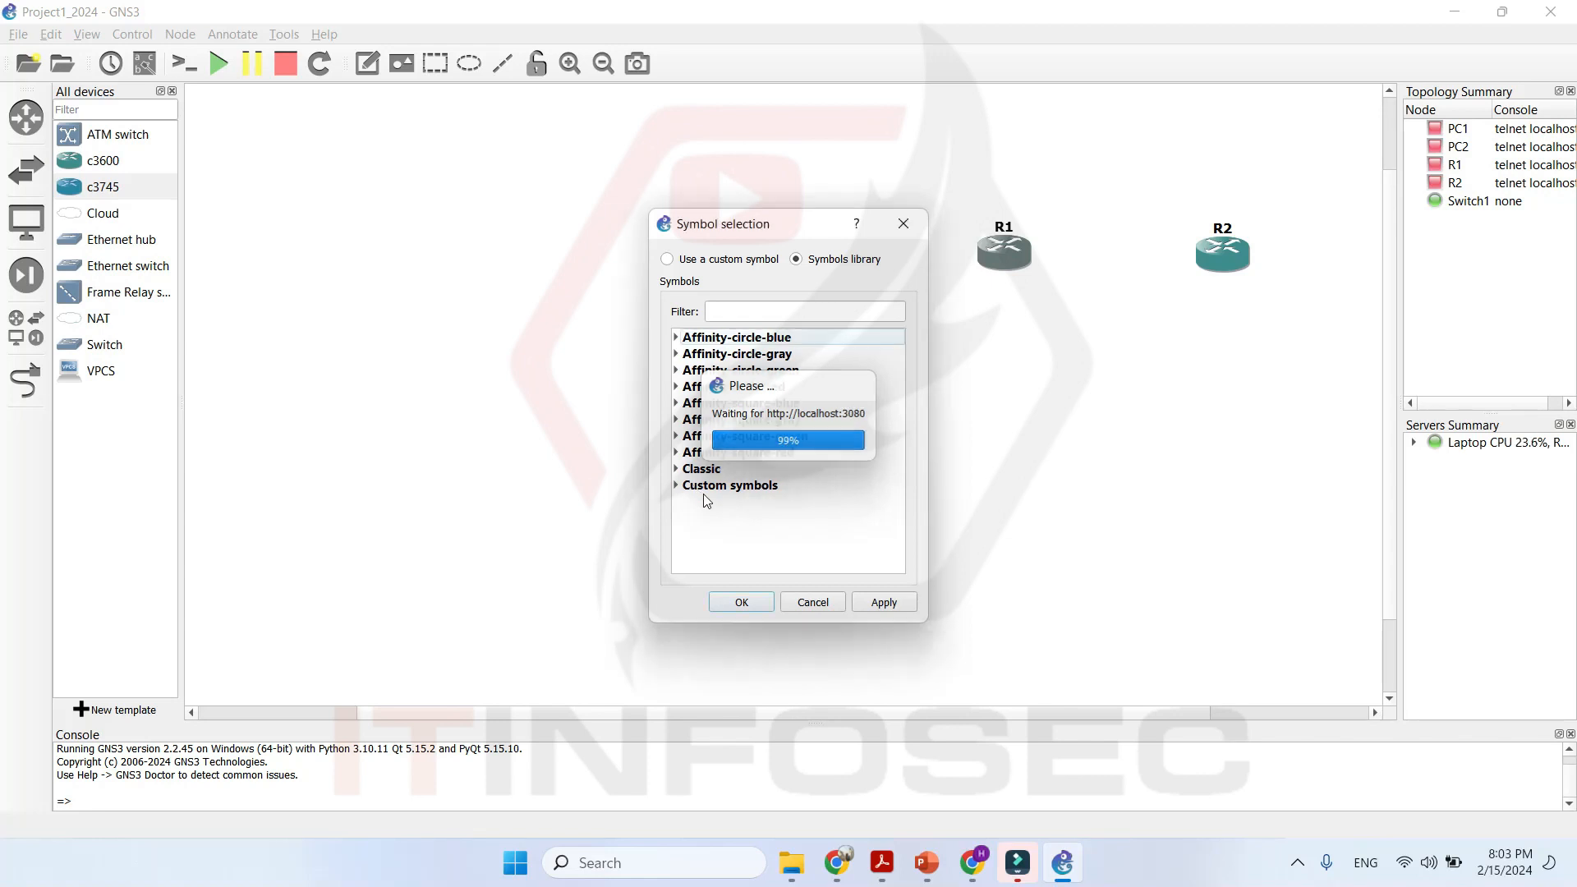
left_click(675, 485)
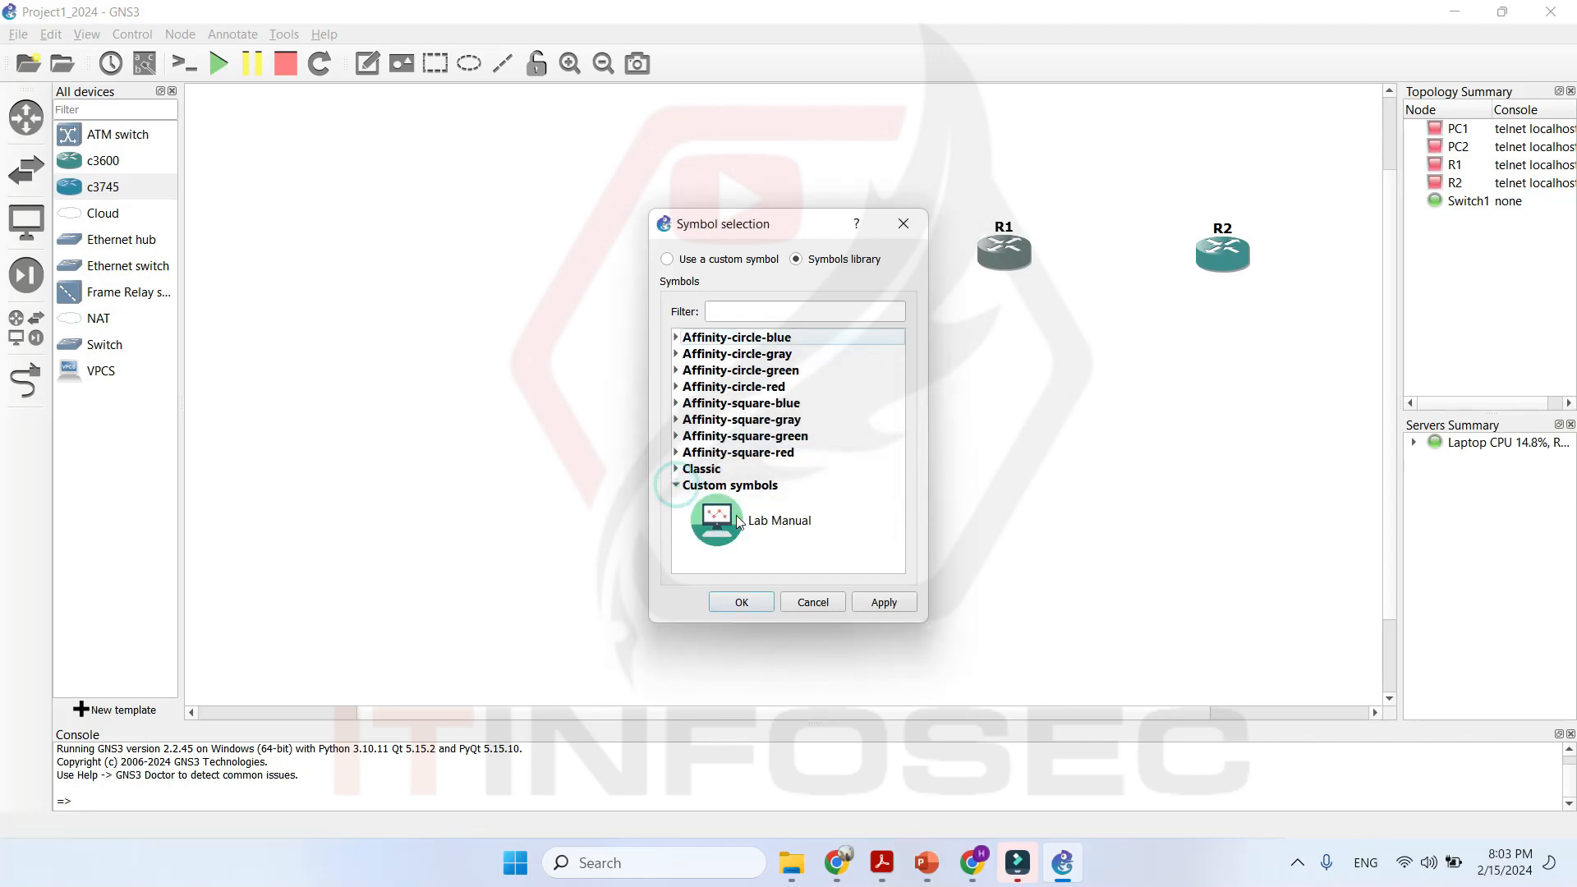
left_click(675, 485)
left_click(676, 469)
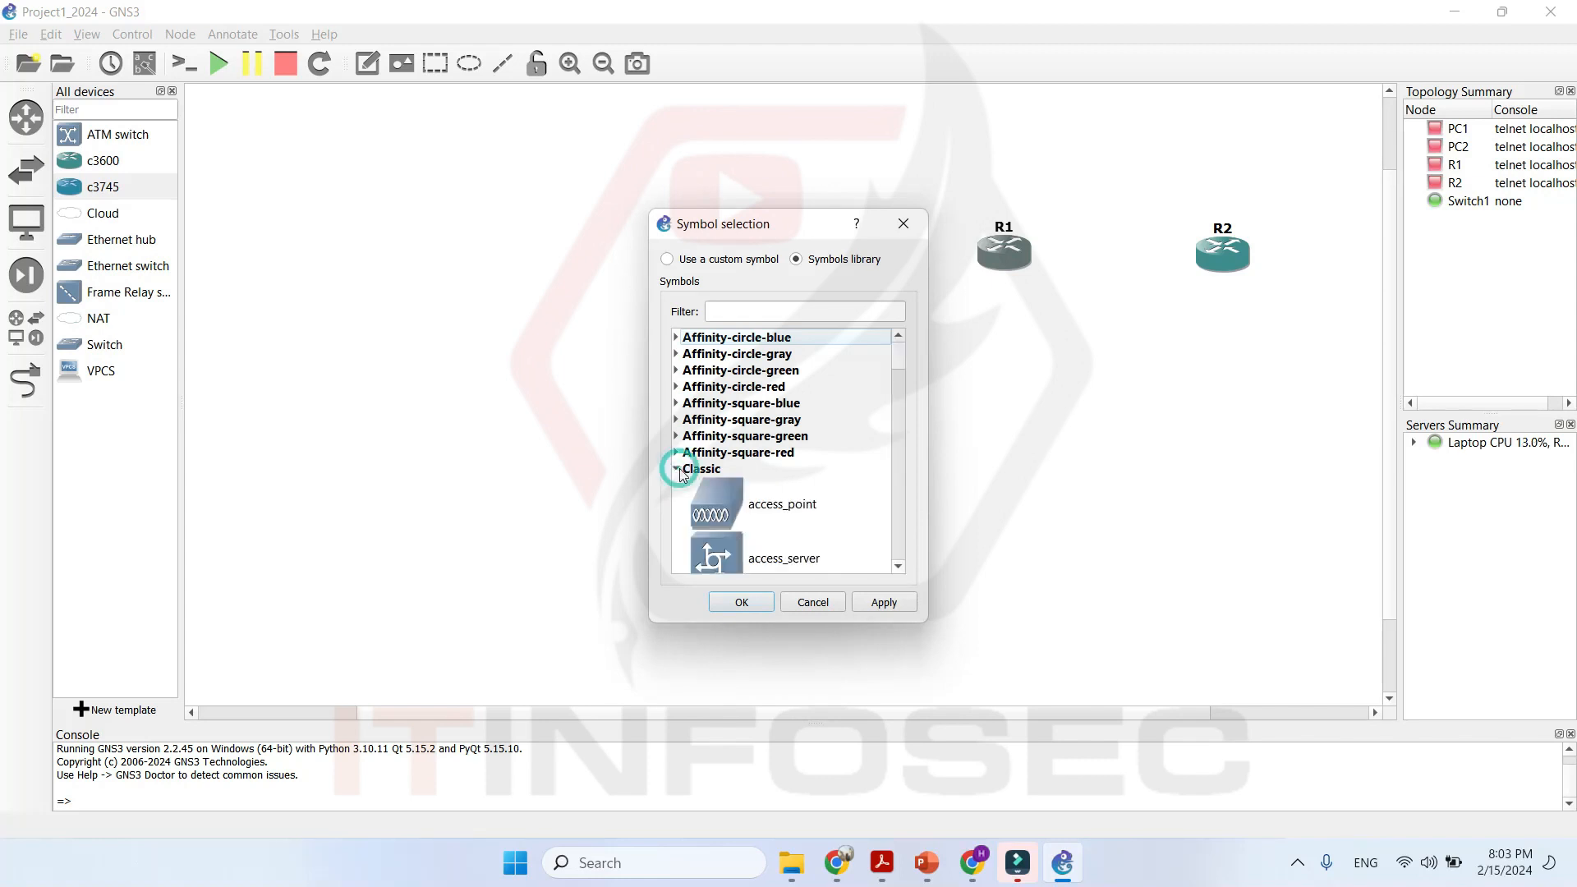
scroll(747, 491, "down", 5)
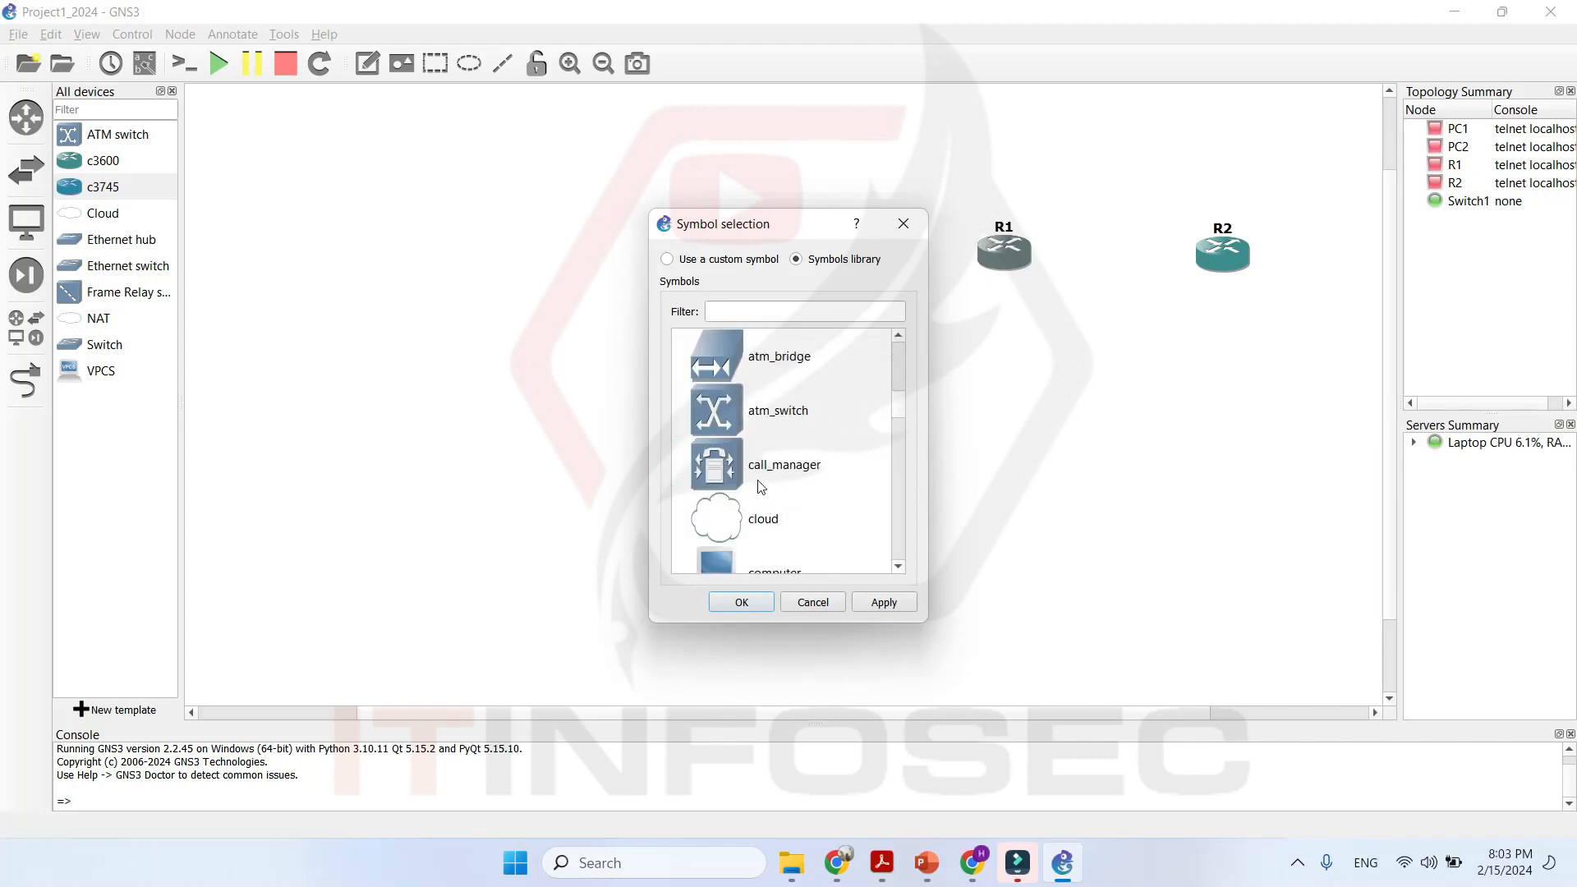
scroll(761, 486, "down", 2)
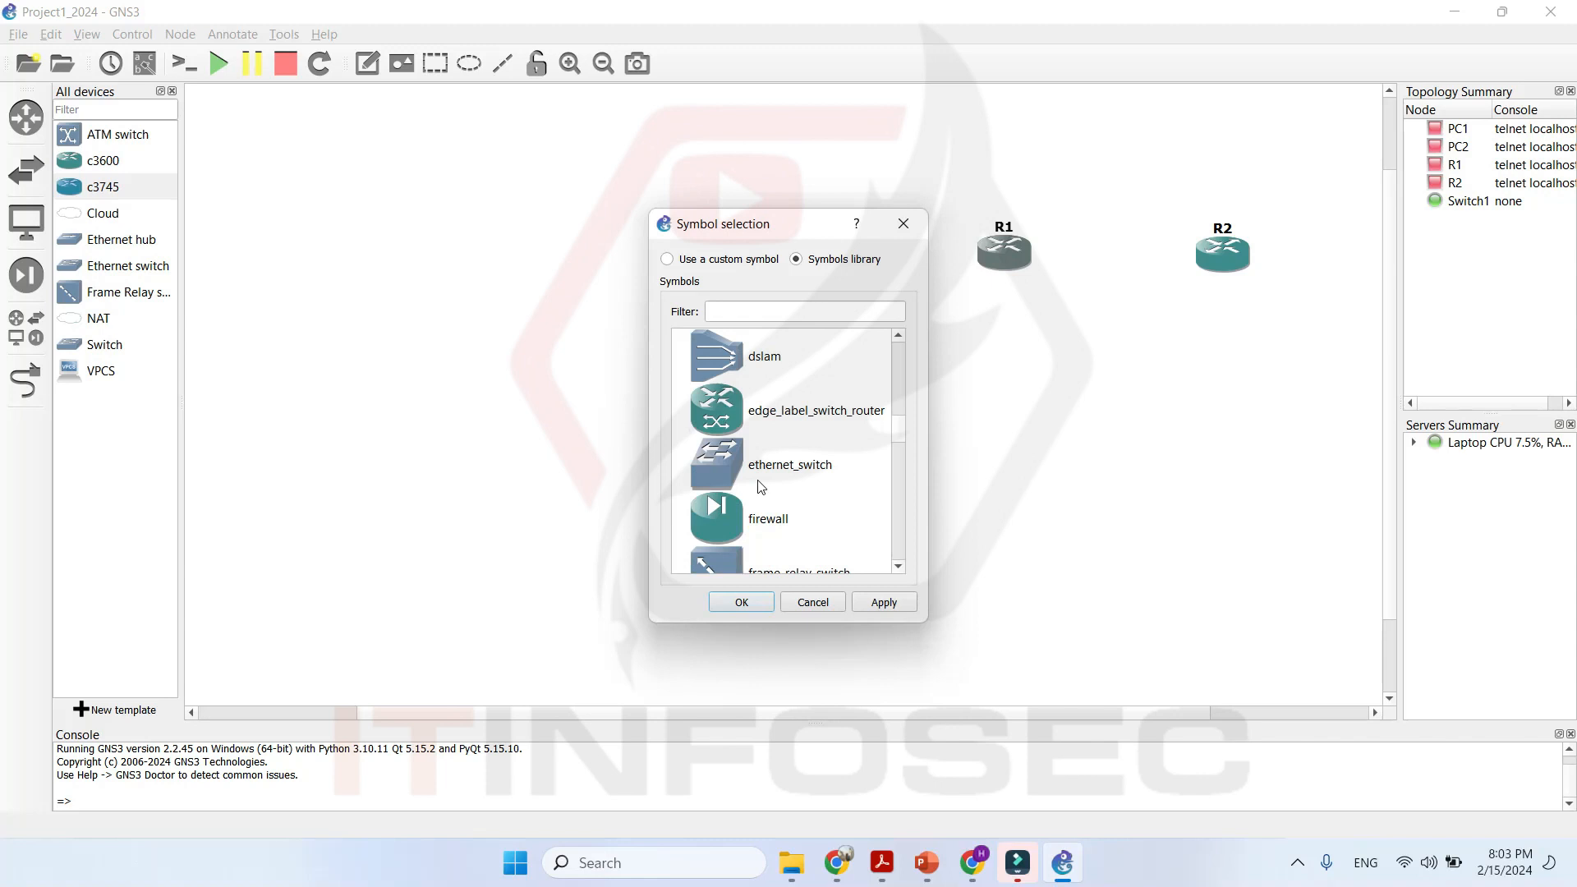
scroll(761, 487, "down", 2)
scroll(761, 487, "up", 1)
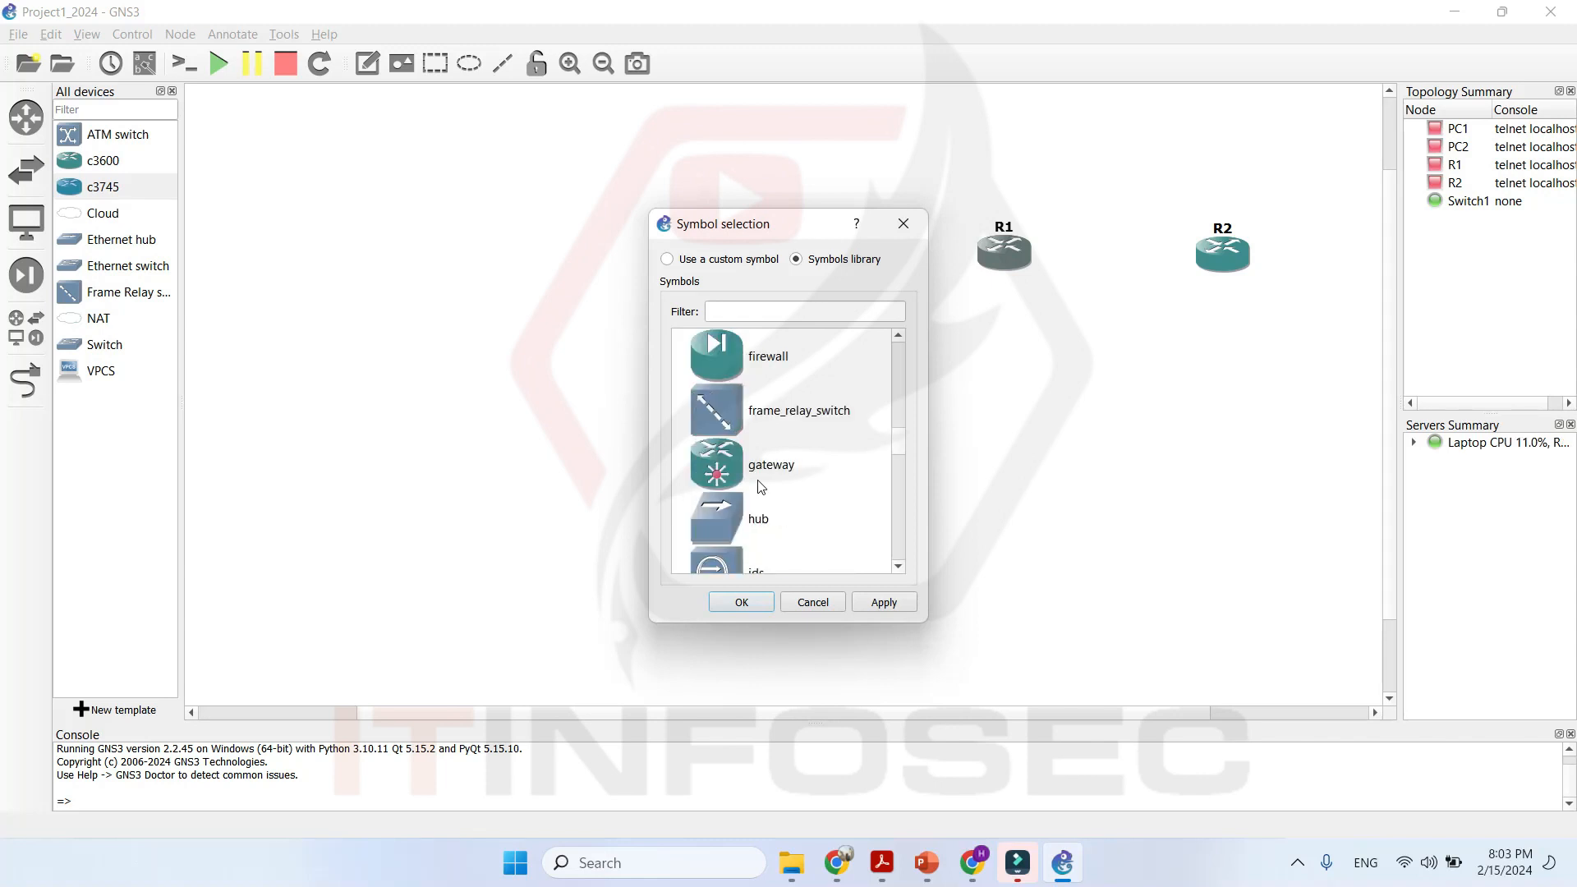
scroll(762, 487, "down", 3)
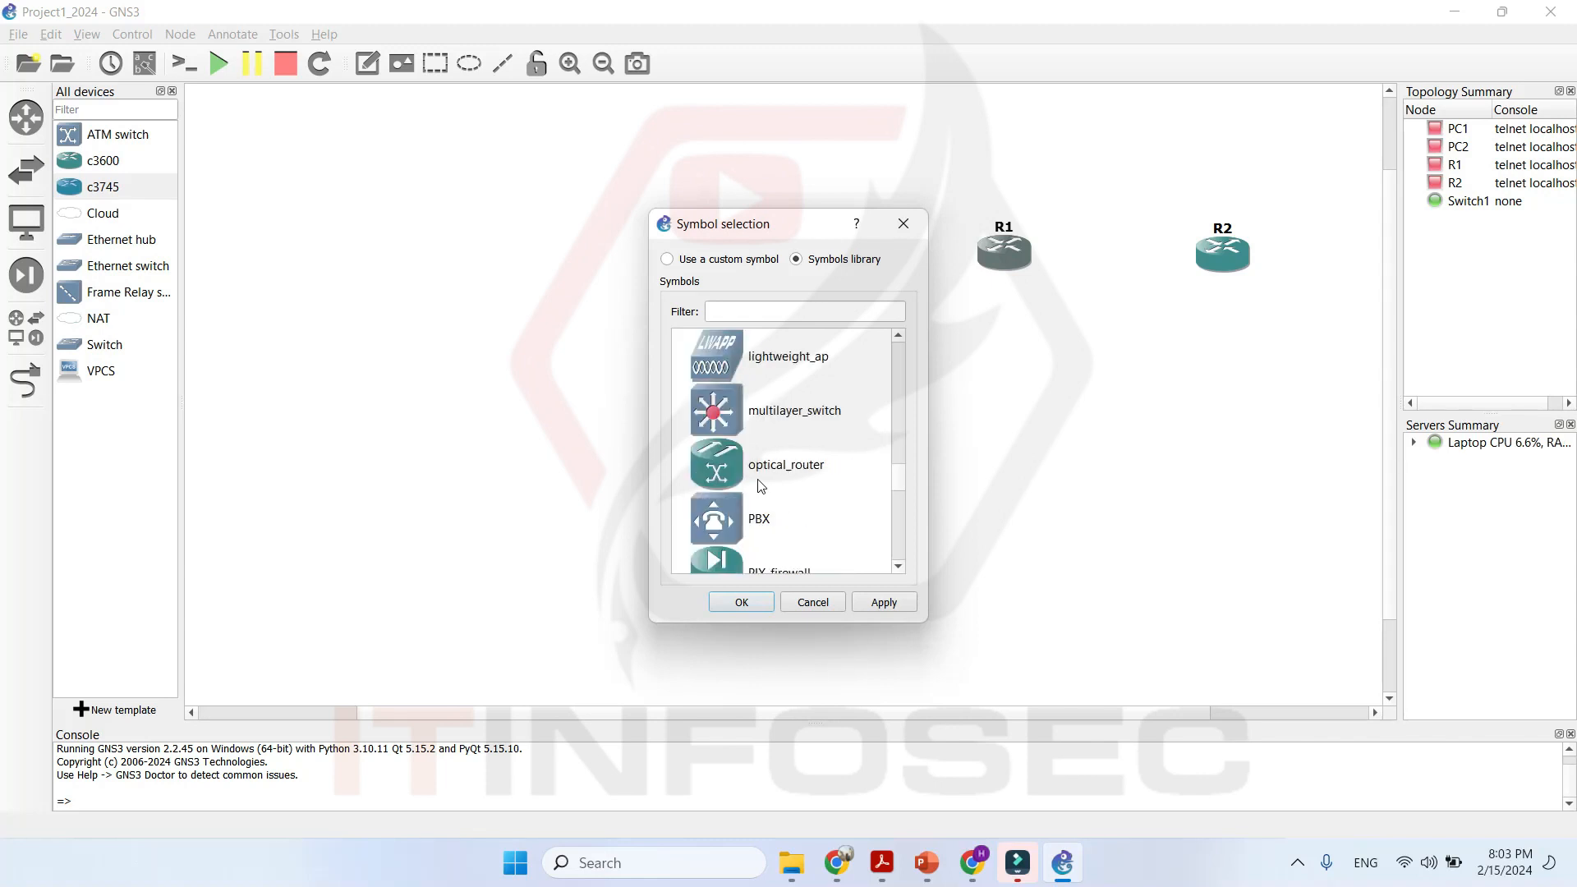
left_click(765, 422)
left_click(750, 599)
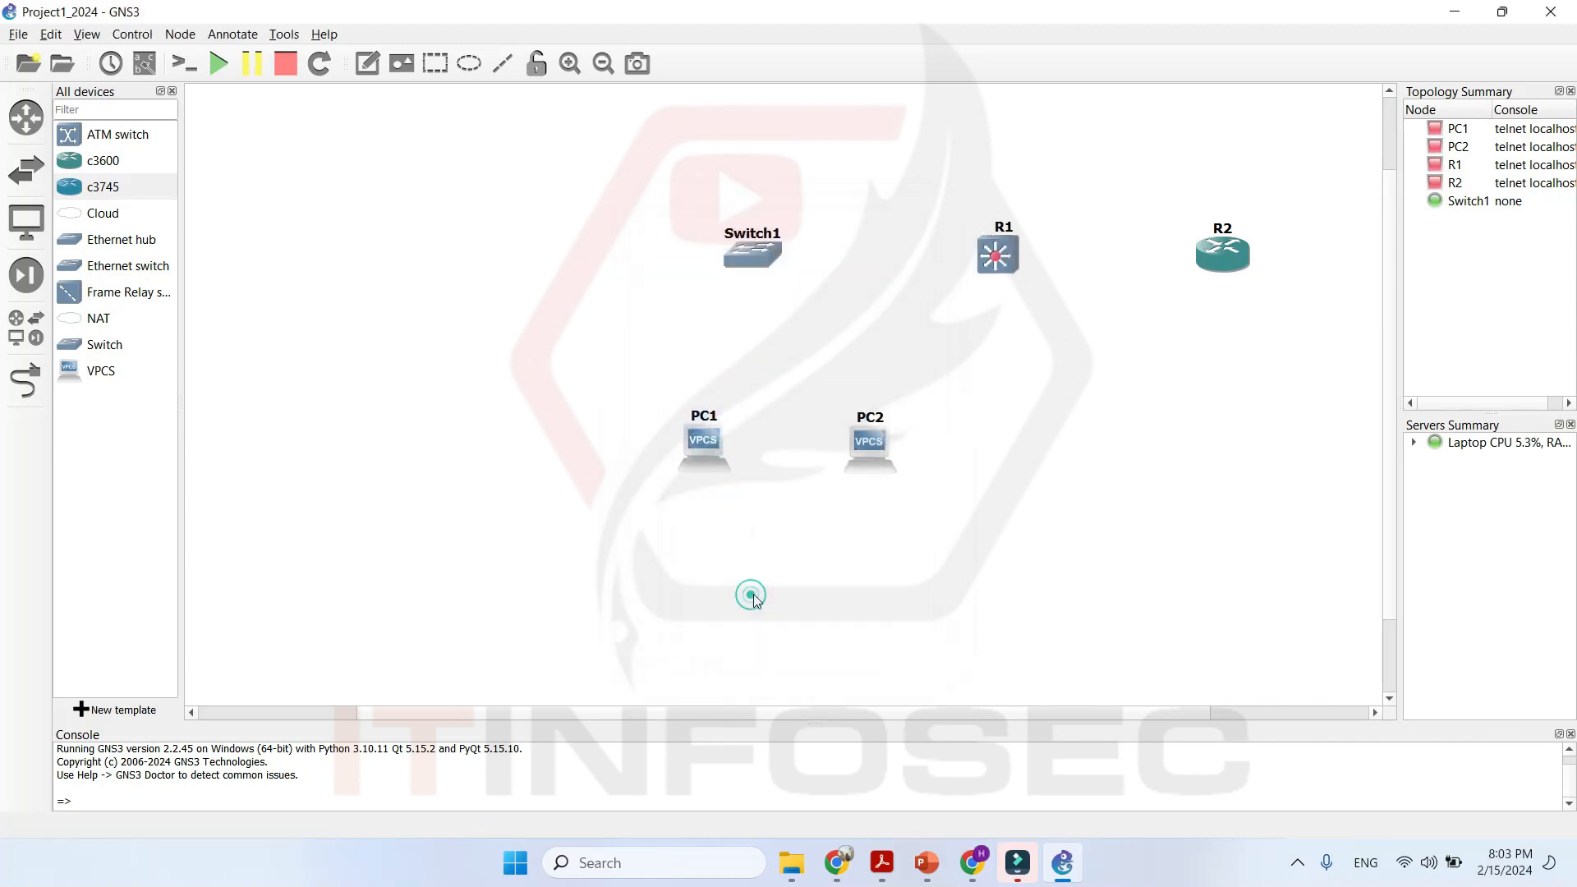
Try to change R1's hostname to Switch L3.
left_click(1000, 227)
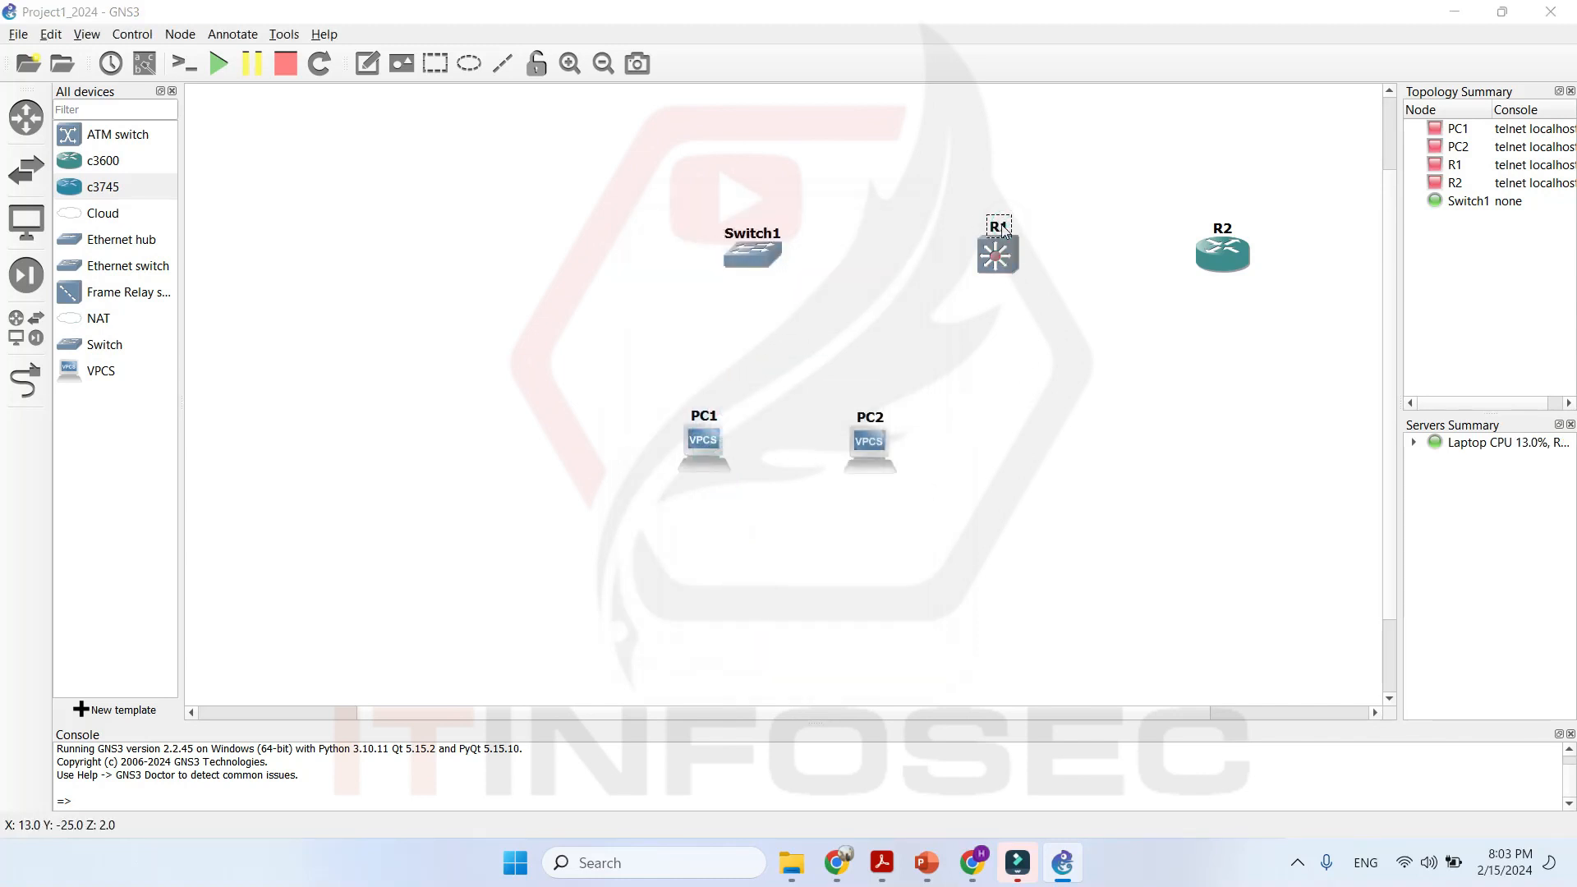
double_click(1001, 228)
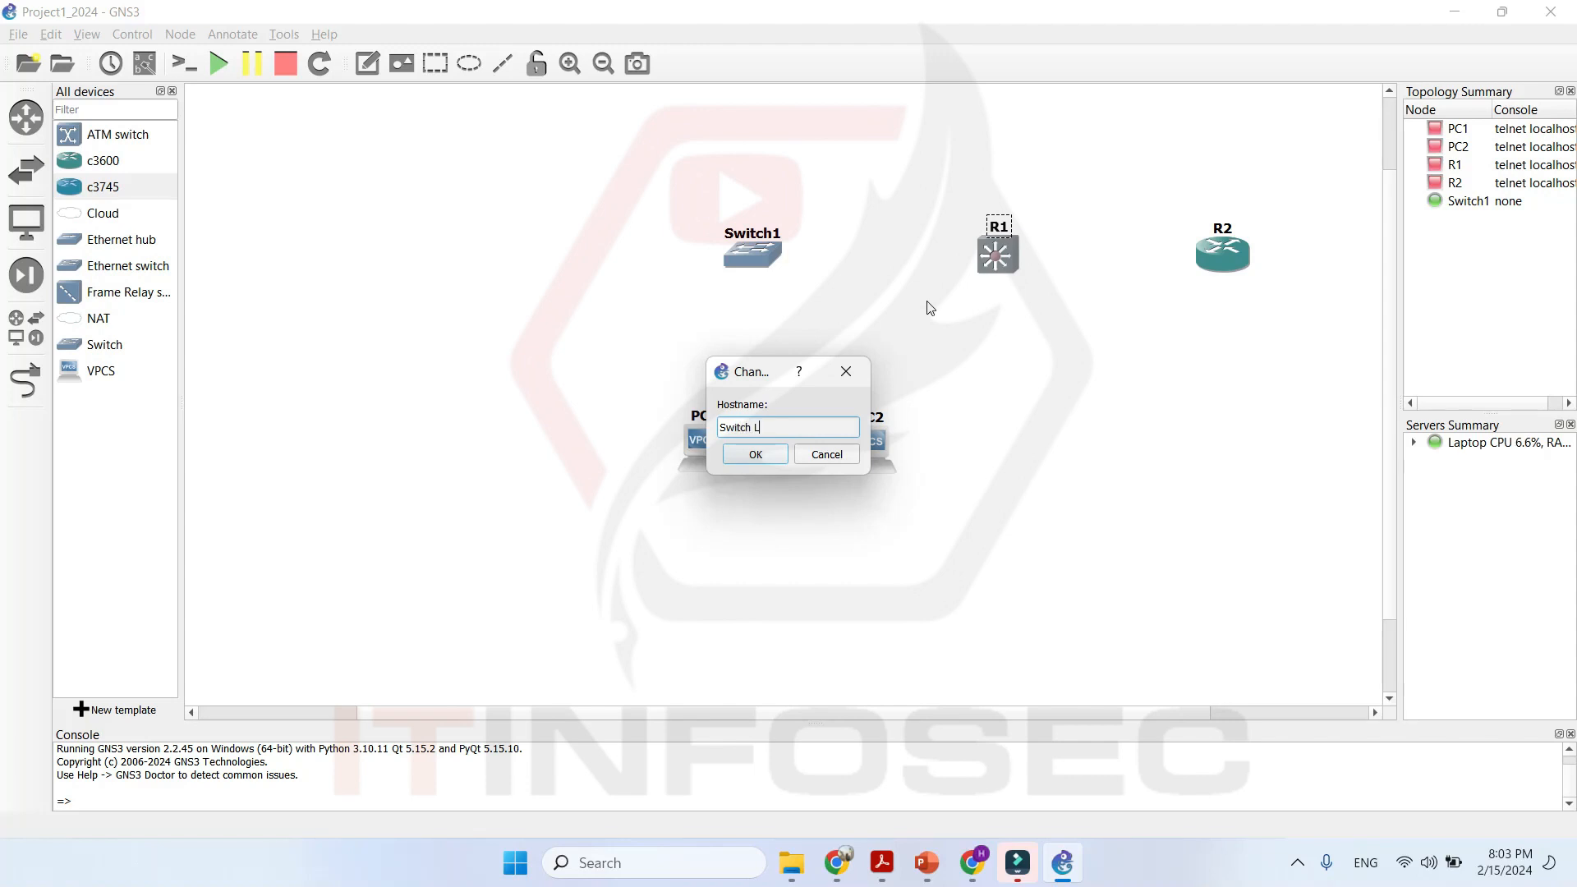
key("Return")
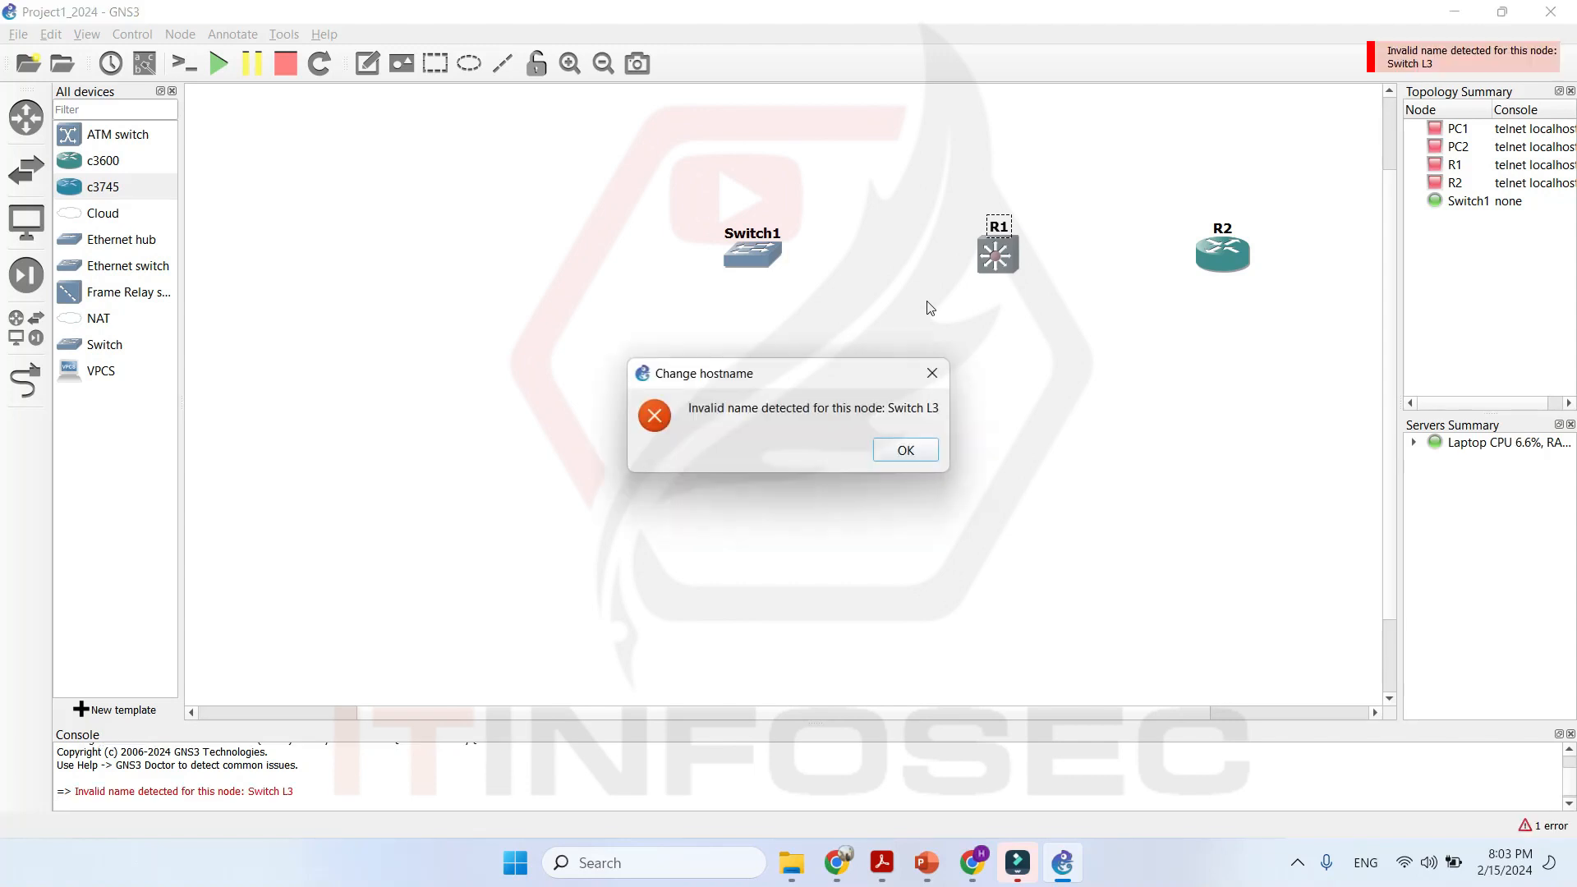
left_click(905, 450)
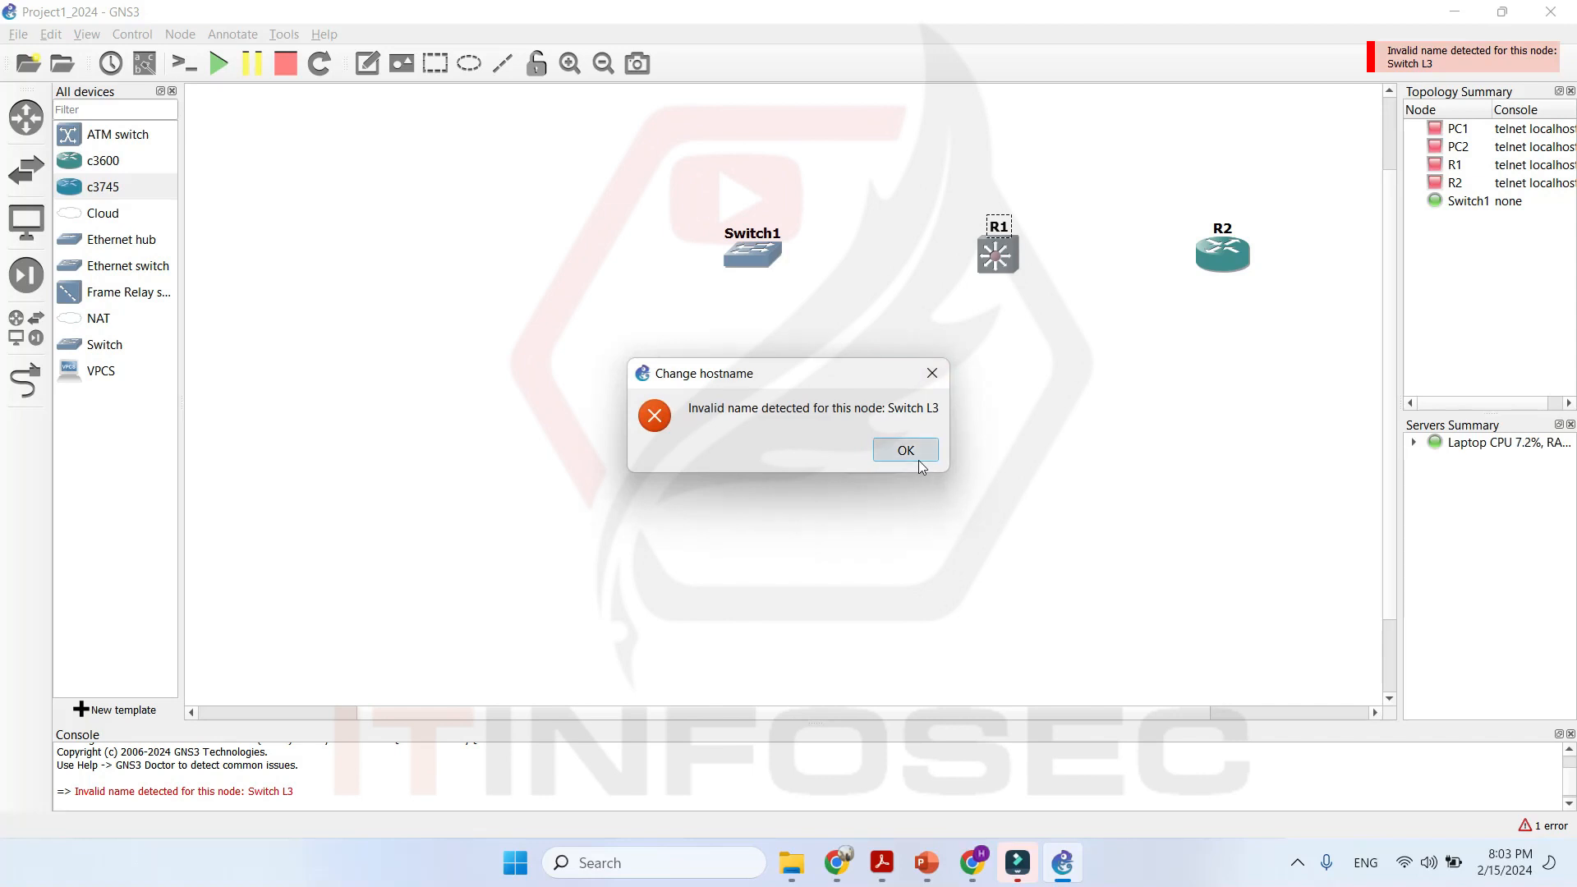
Move R2 slightly closer to R1 and nudge Switch1 slightly toward R1.
left_click(999, 231)
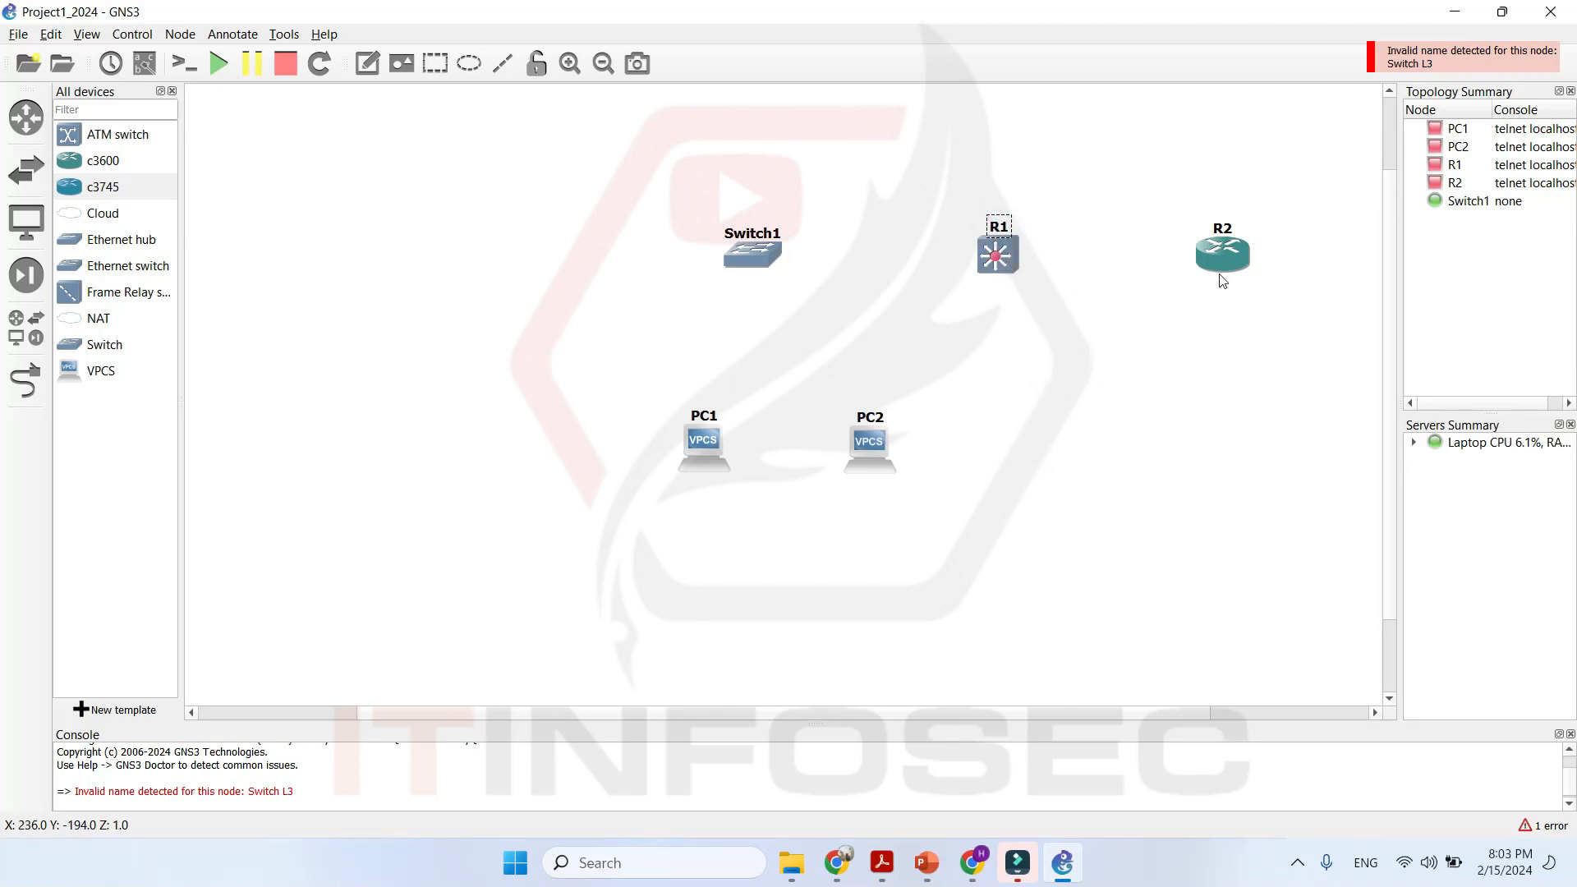
left_click_drag(1222, 255, 1188, 255)
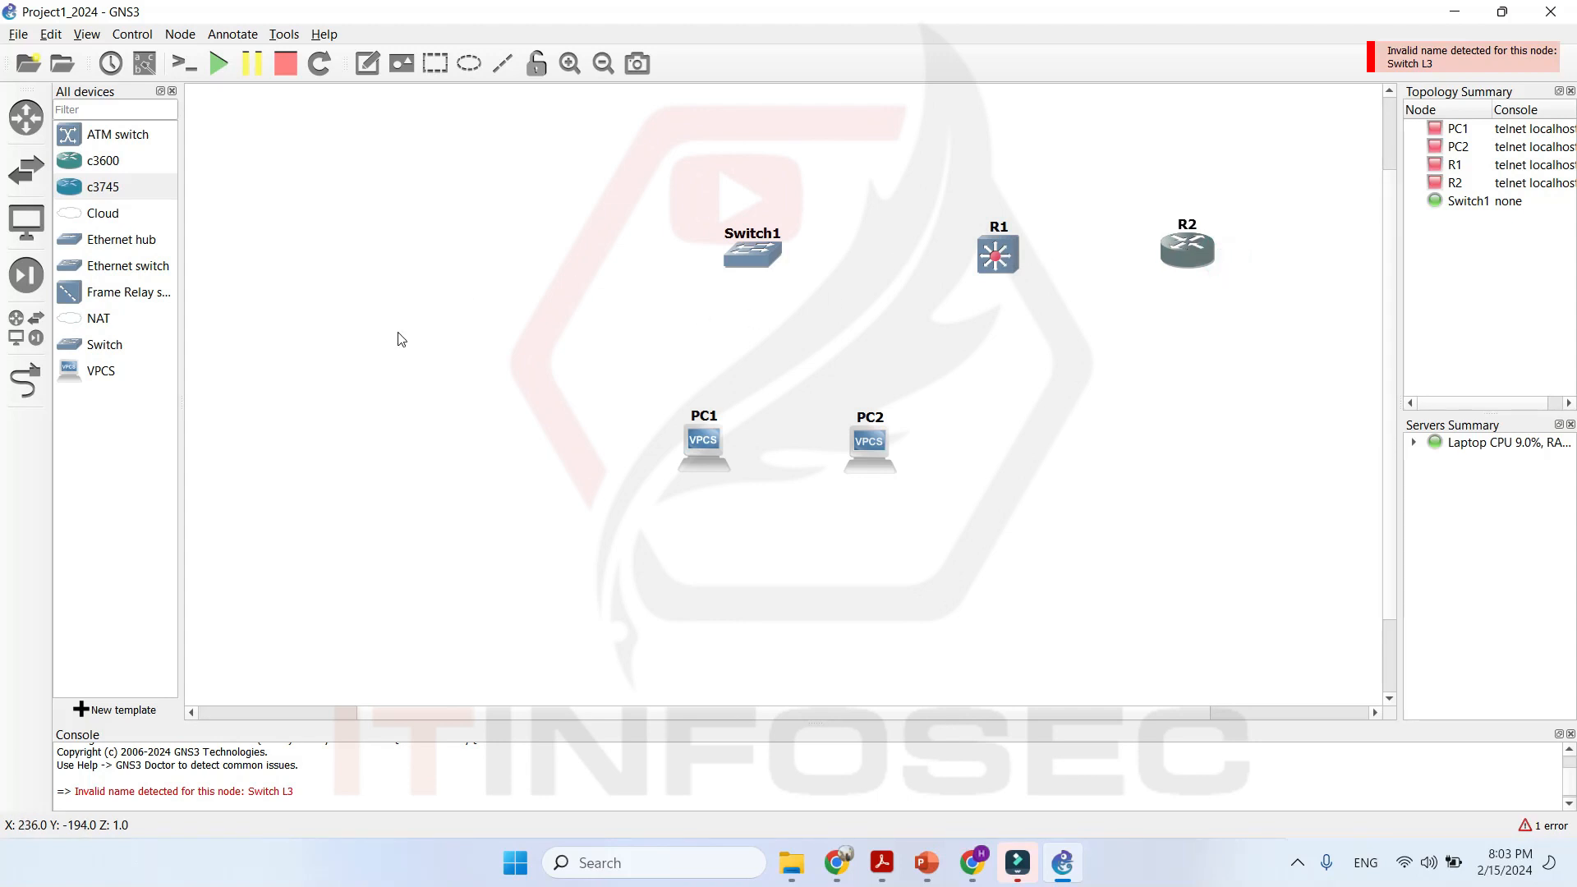
left_click_drag(743, 250, 760, 251)
Start adding links and connect PC1 to Ethernet0 on Switch1.
left_click(22, 386)
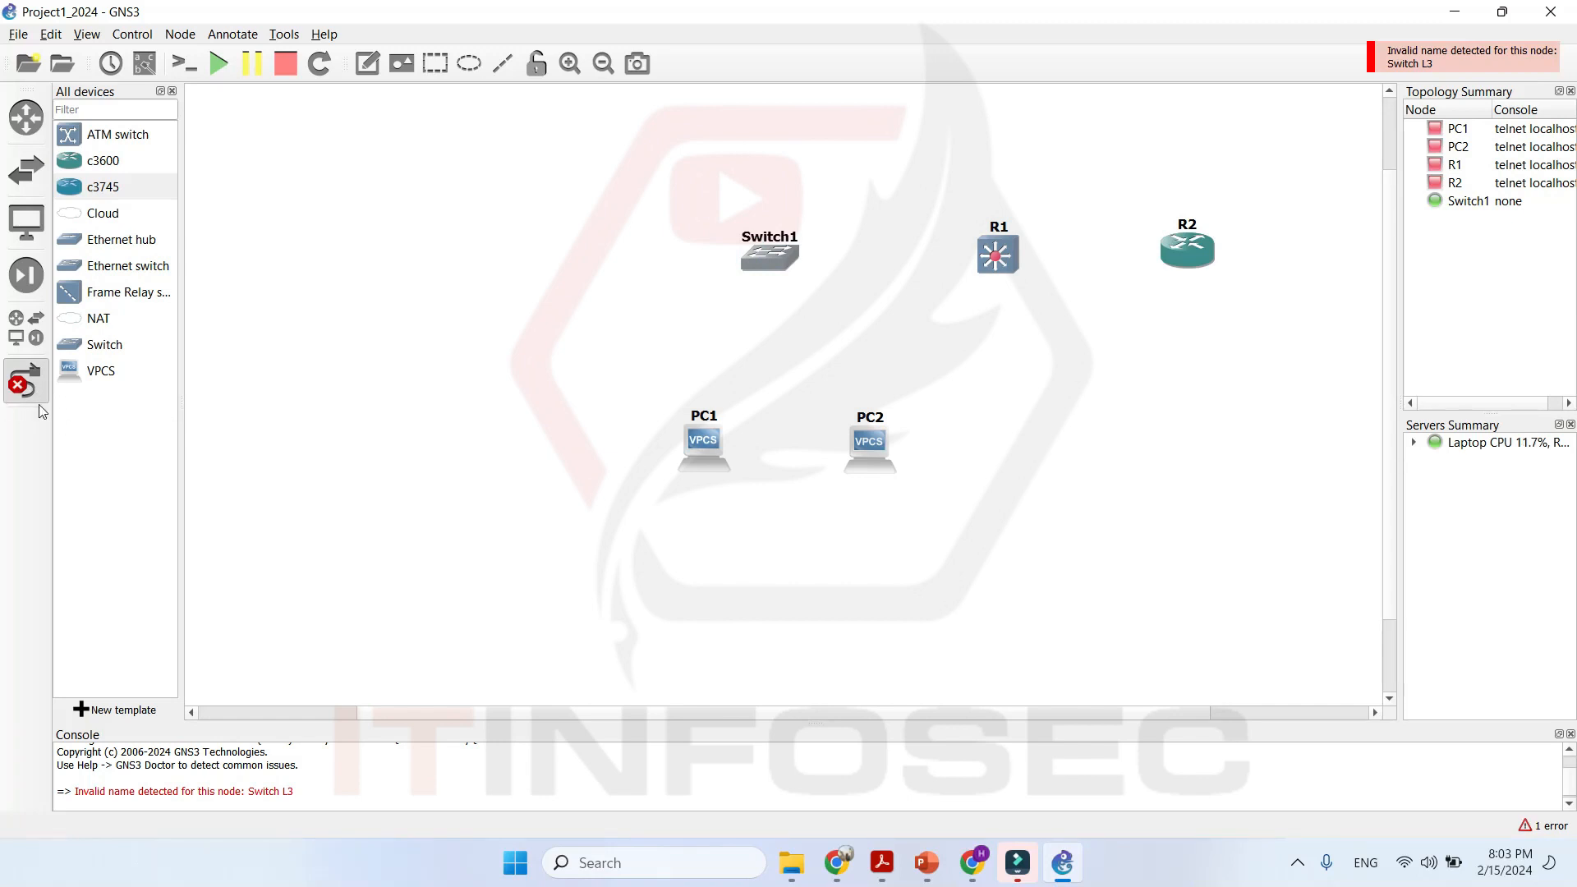
left_click(41, 385)
left_click(47, 383)
left_click(711, 446)
left_click(743, 451)
left_click(767, 260)
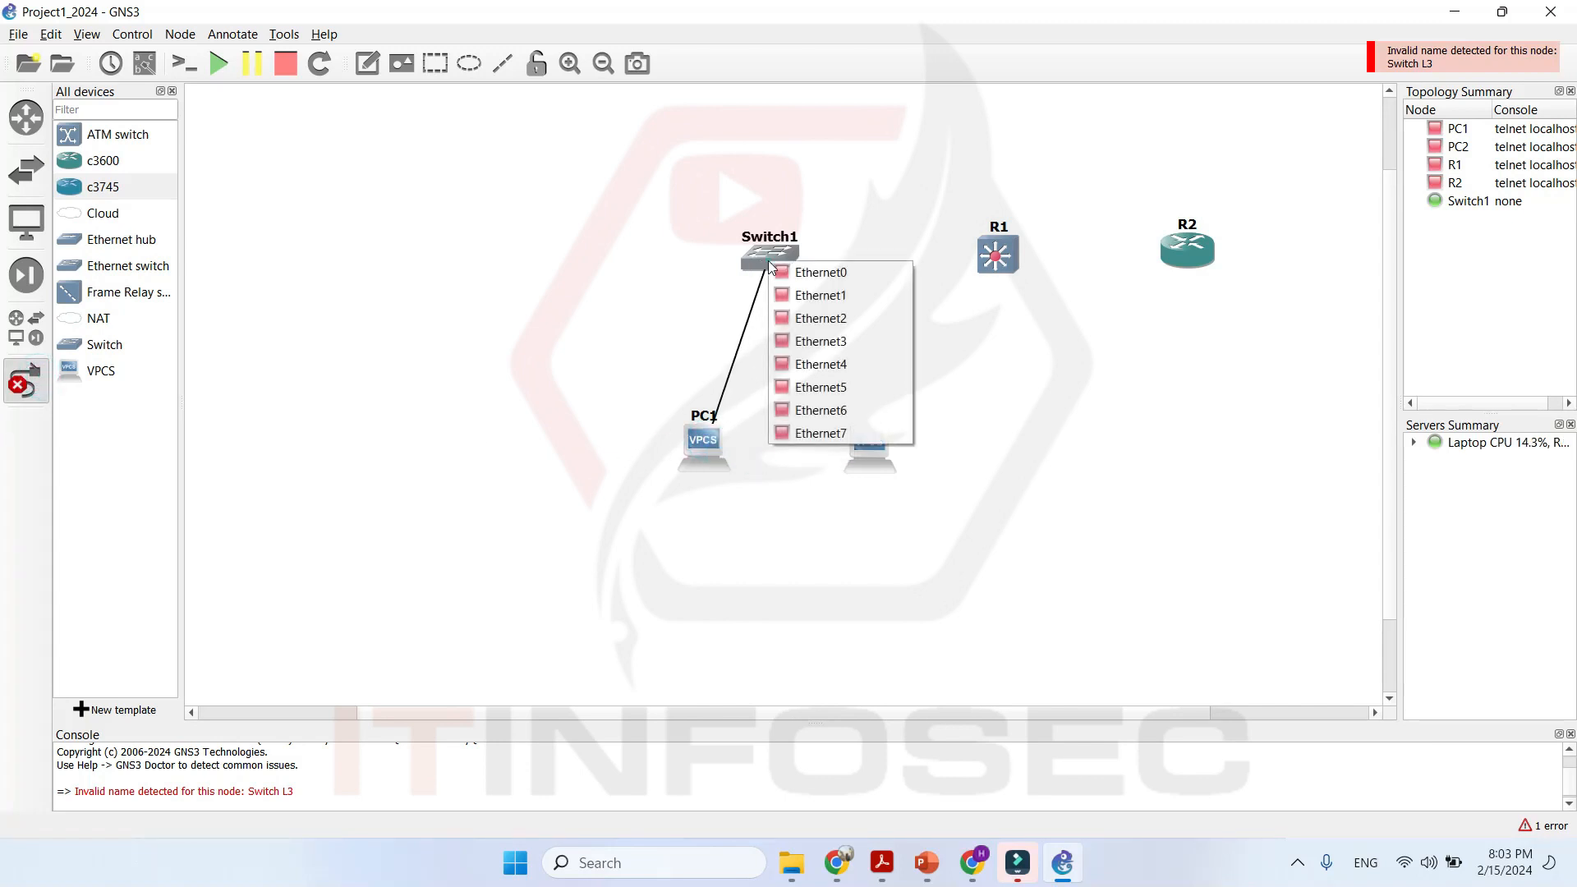
left_click(819, 279)
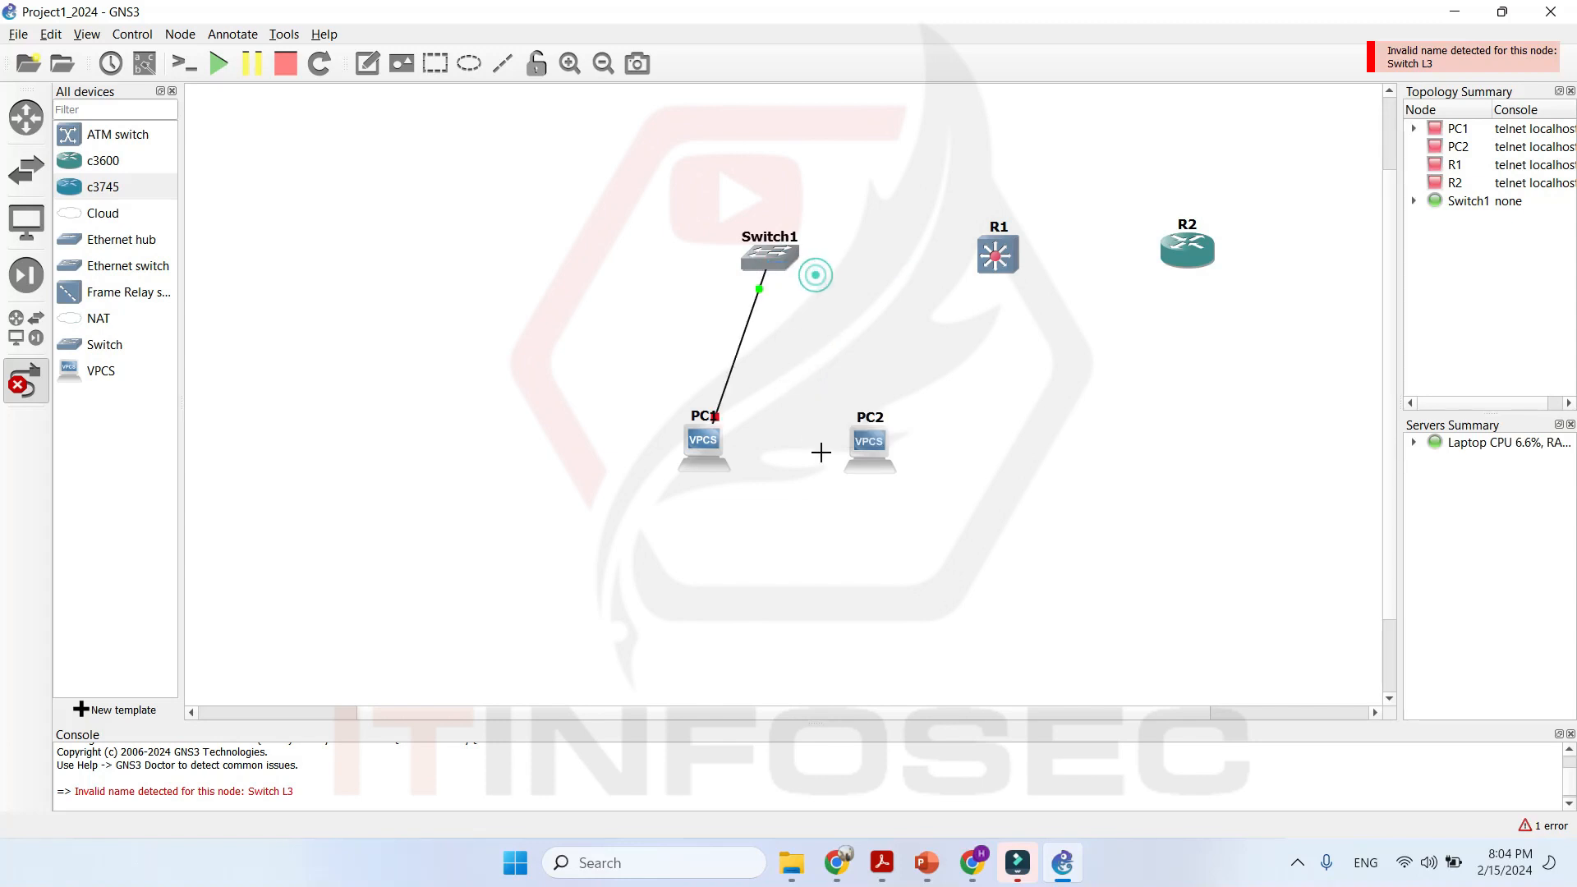
Link Ethernet0 on PC2 to Ethernet1 on Switch1.
left_click(876, 449)
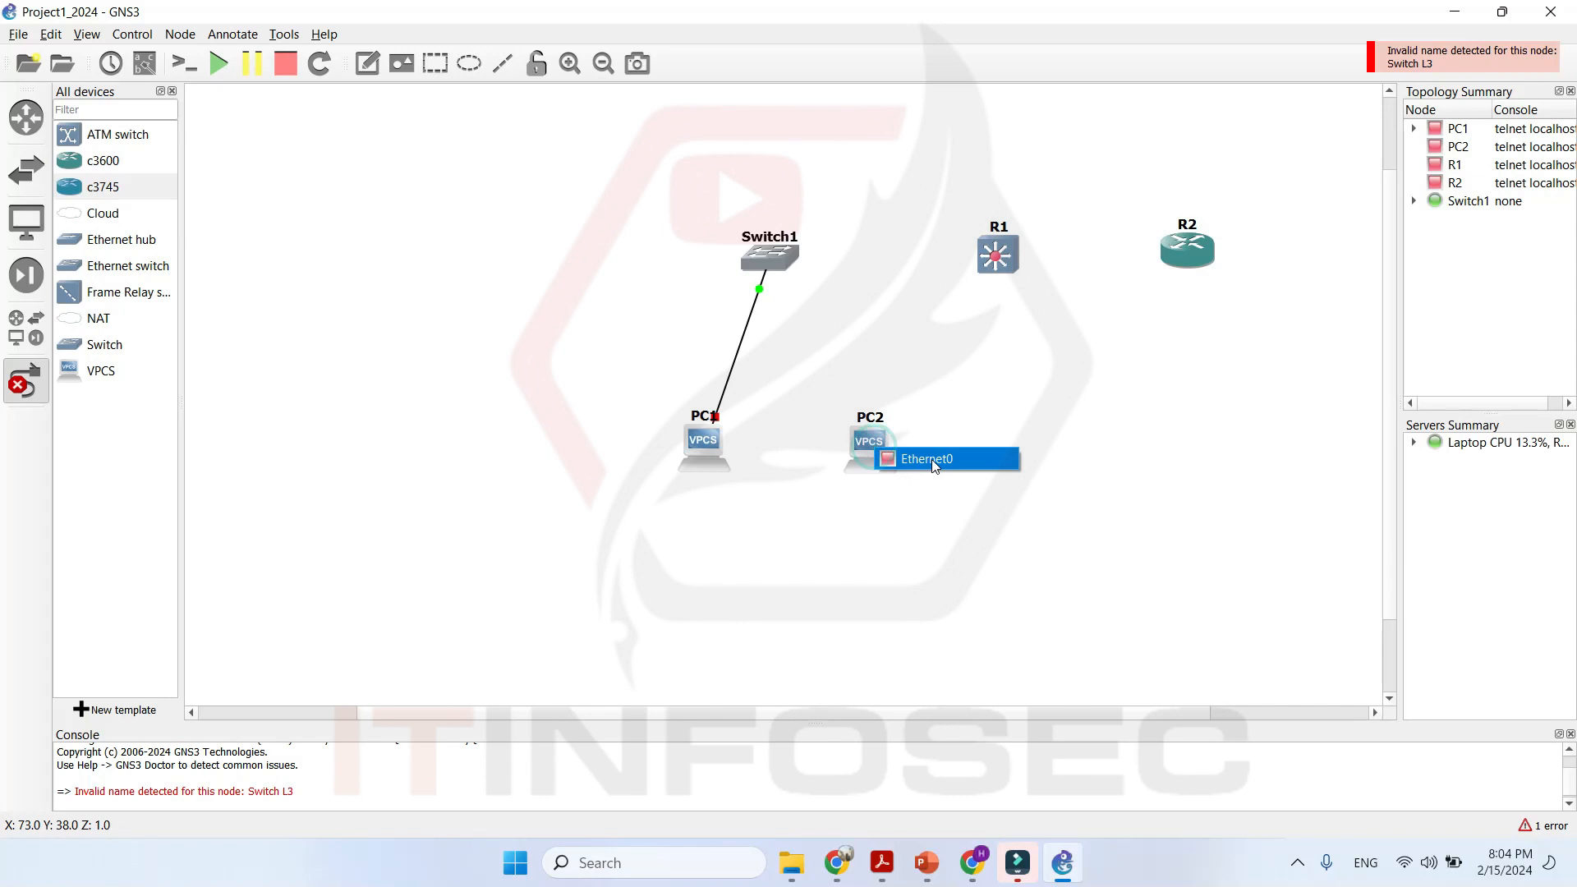
left_click(931, 460)
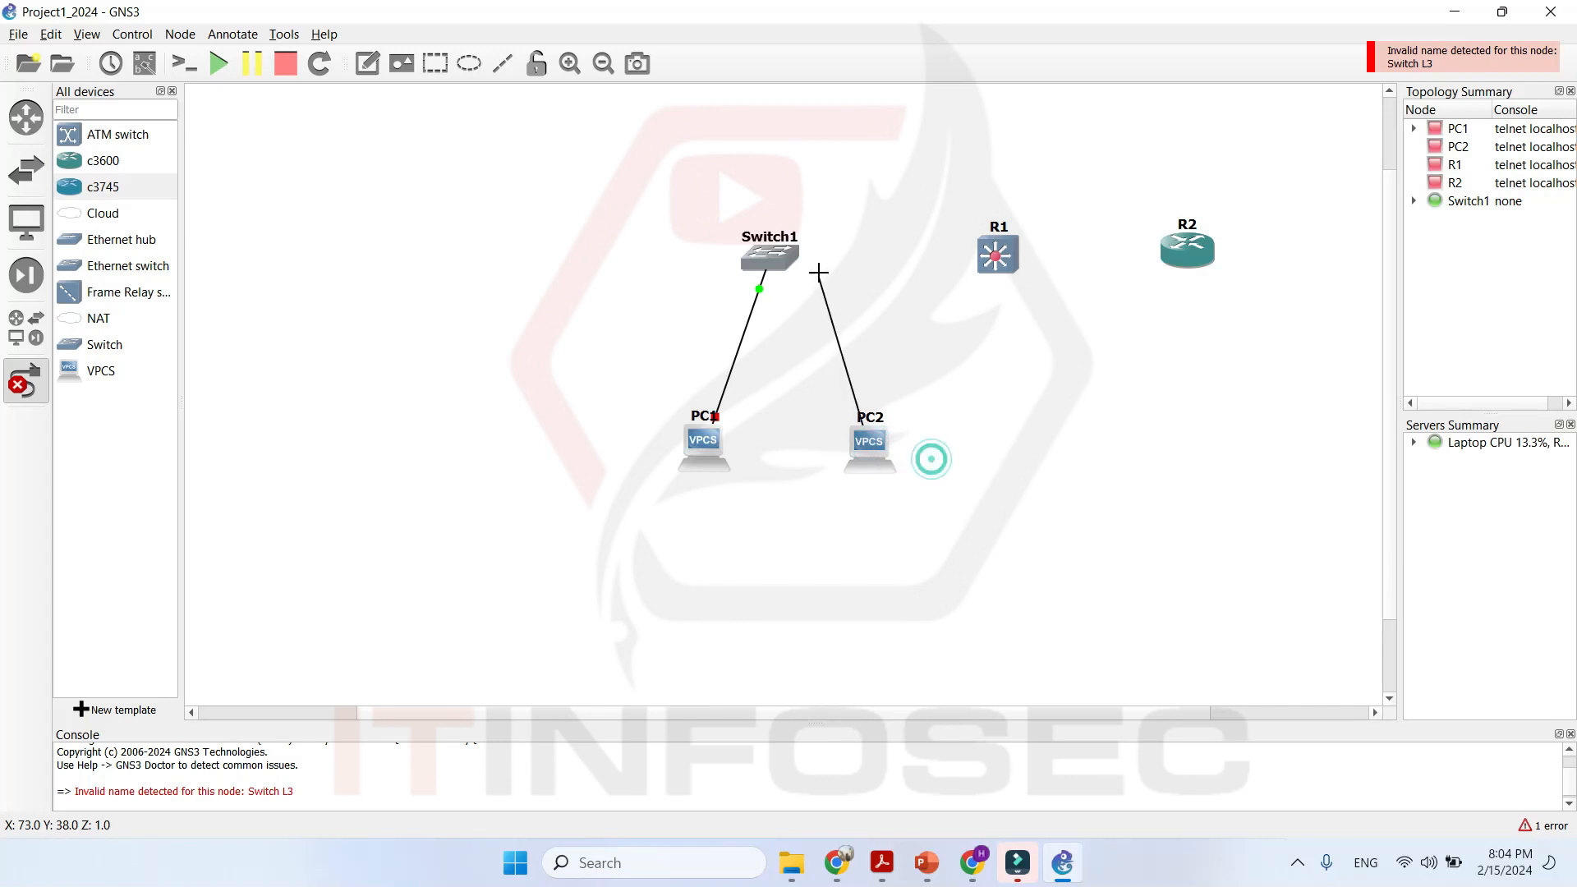
left_click(772, 252)
left_click(840, 296)
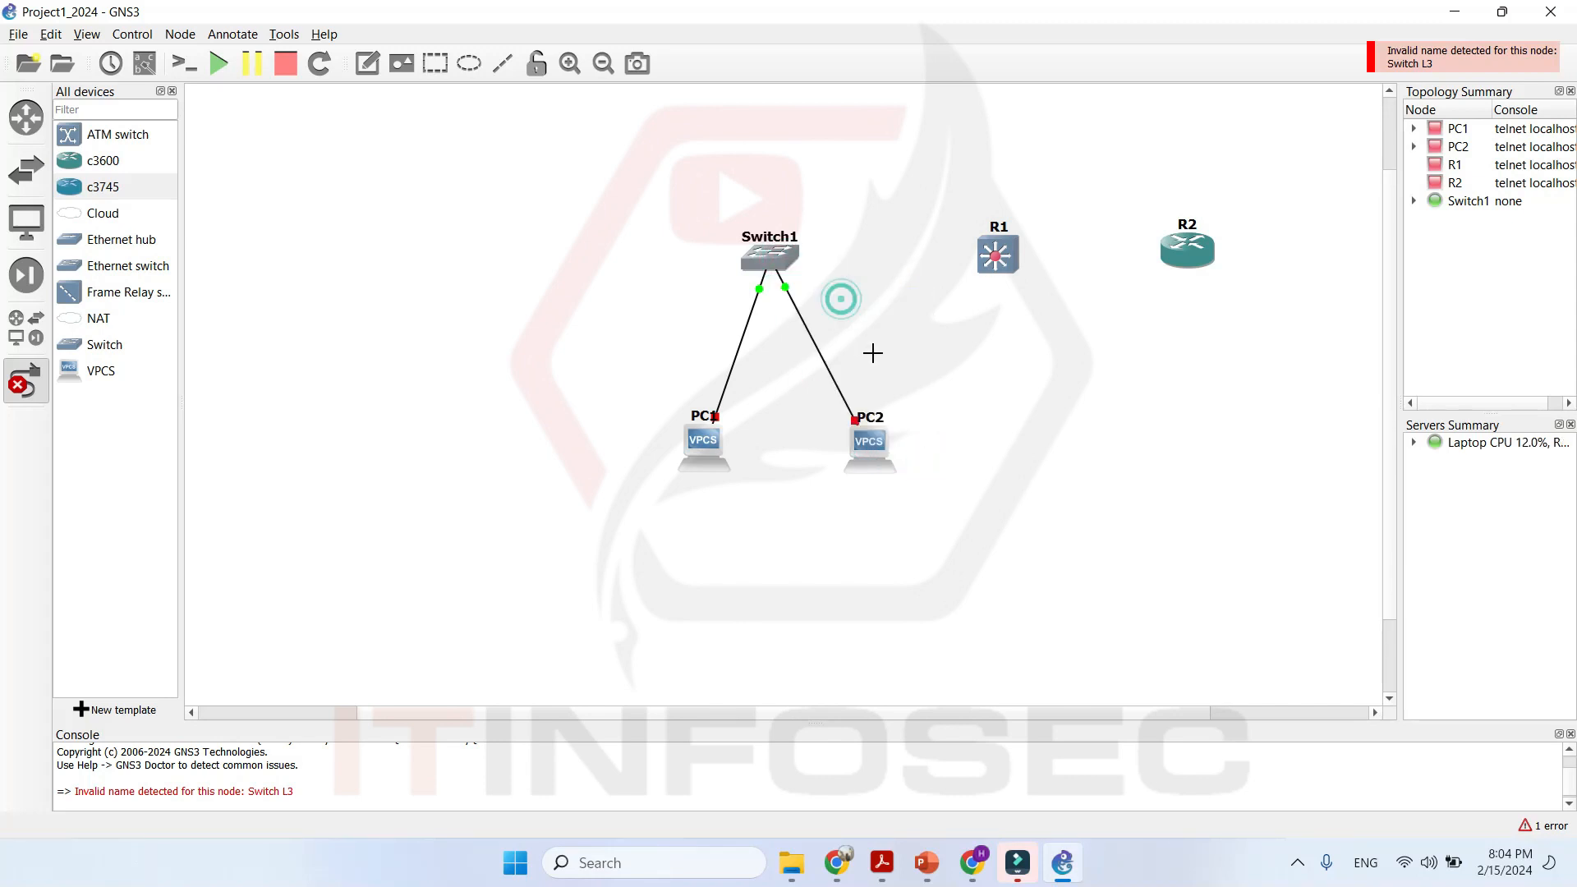
Link Ethernet2 on Switch1 to FastEthernet0/0 on R1.
left_click(793, 255)
left_click(881, 310)
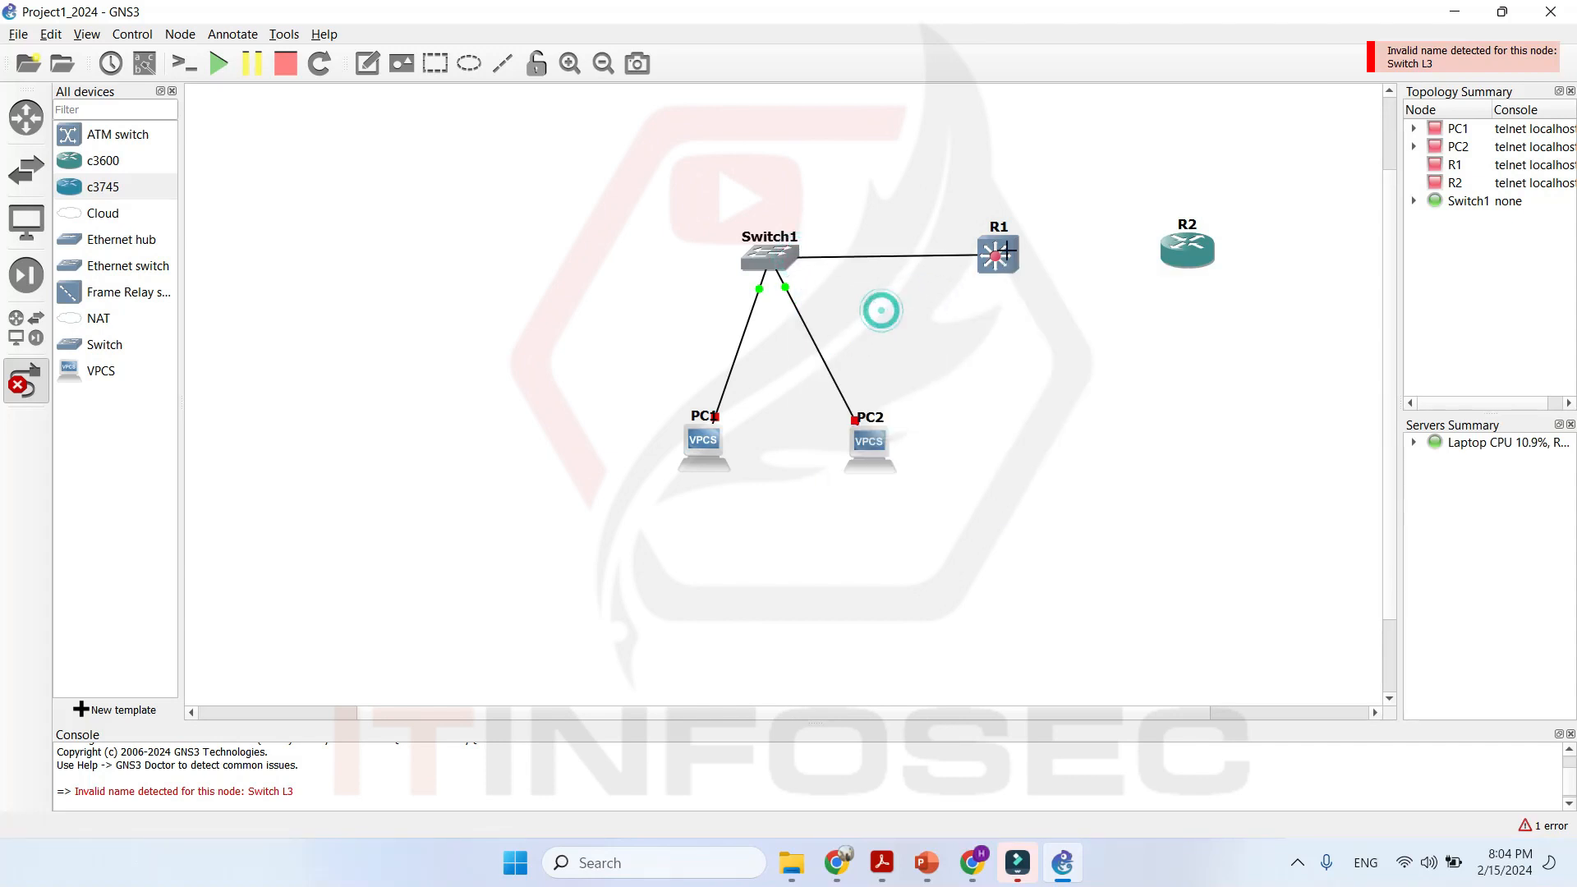
left_click(996, 254)
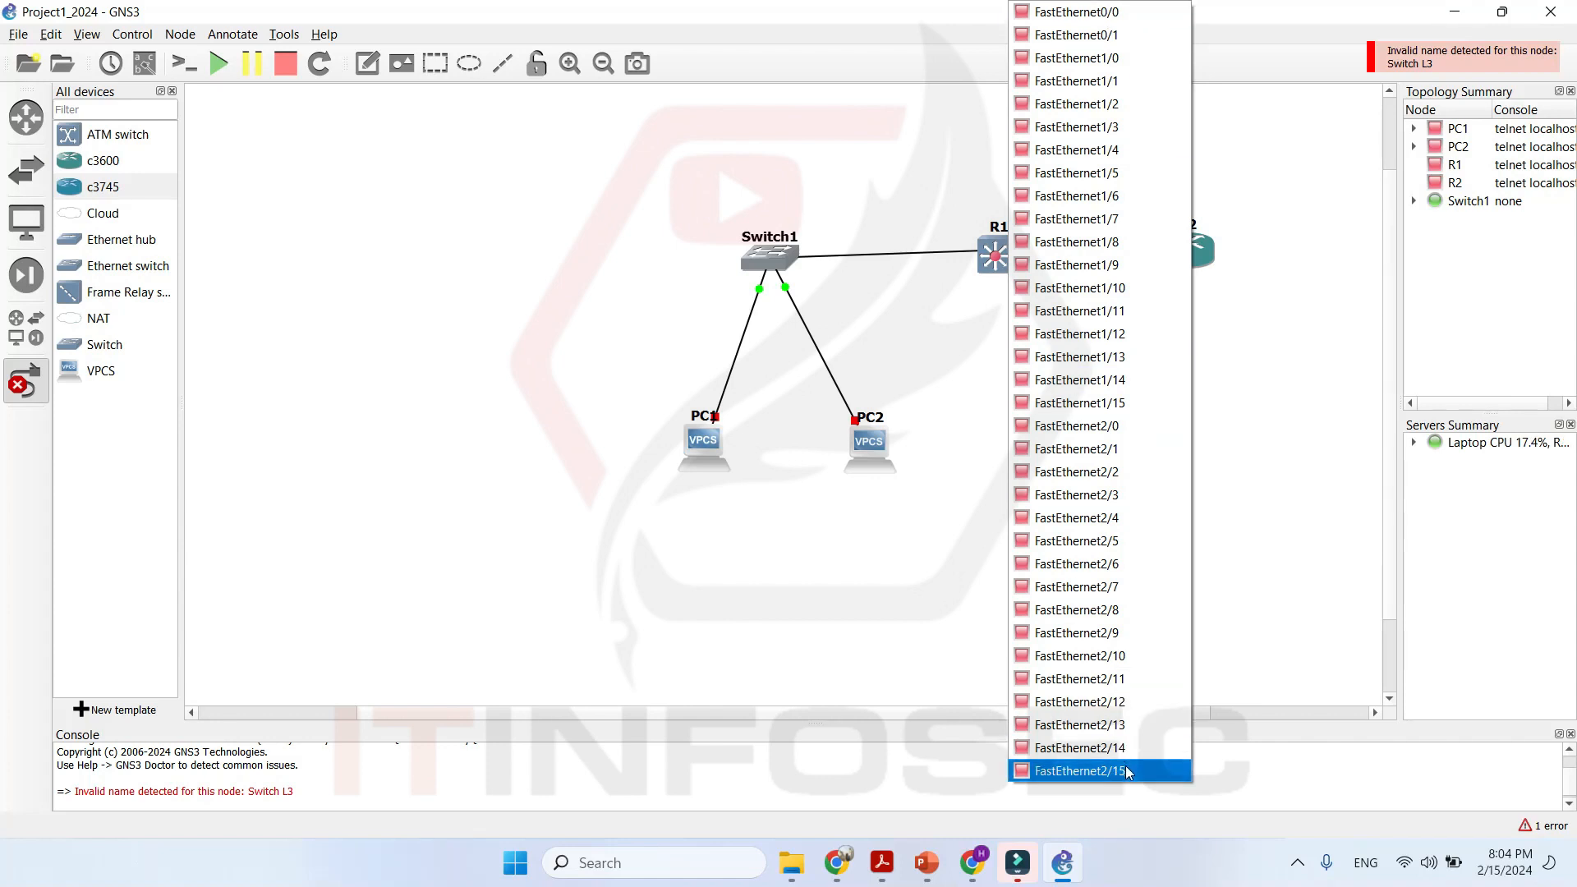
left_click(1109, 12)
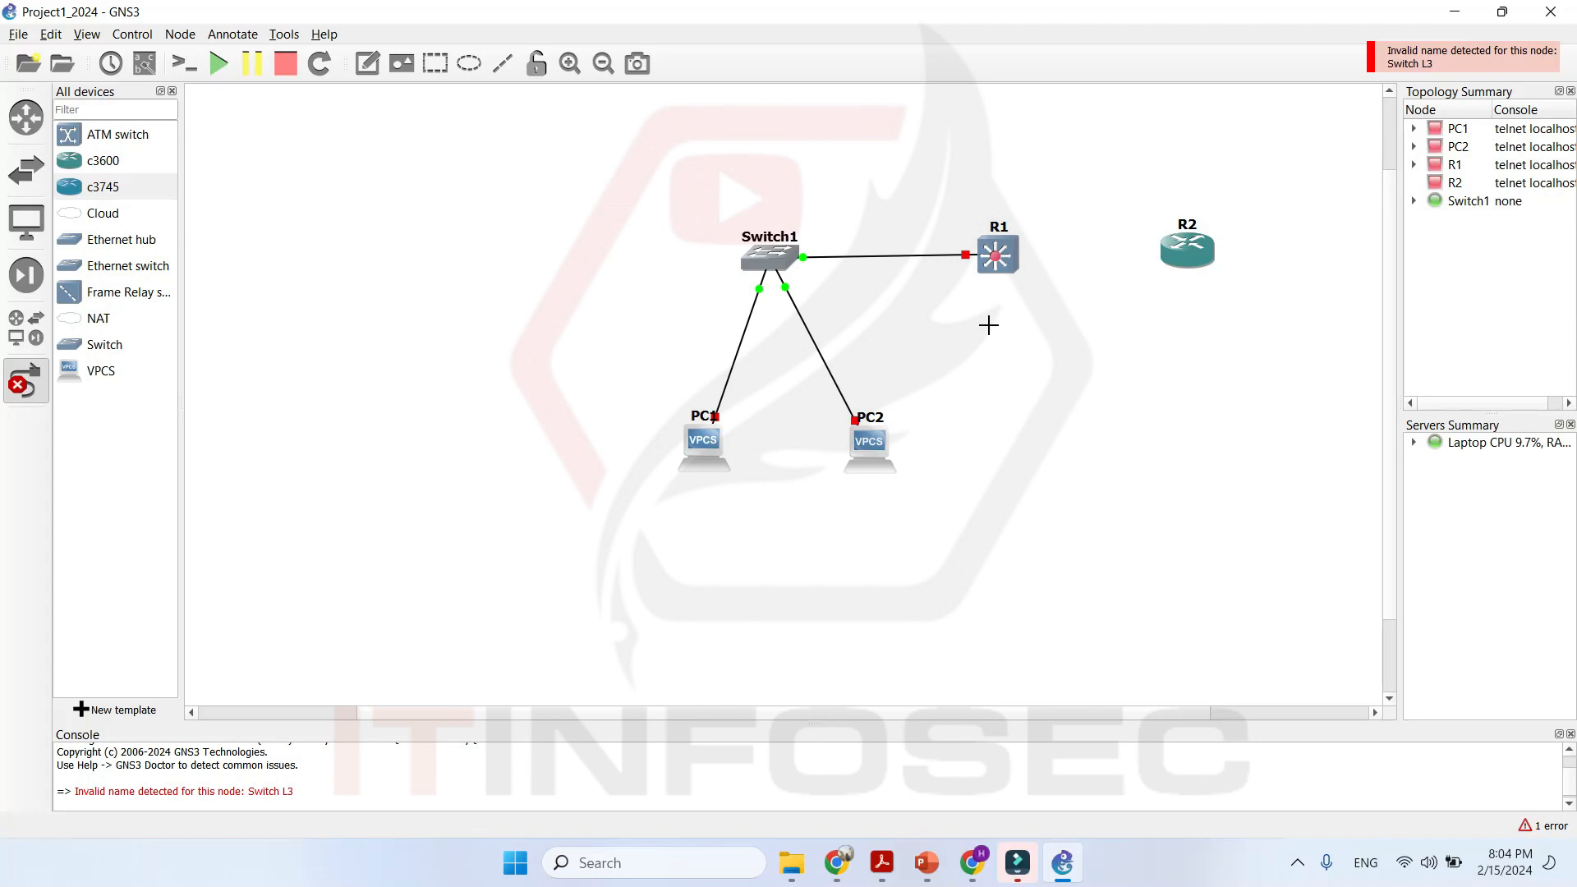
Link FastEthernet0/1 on R1 to FastEthernet0/0 on R2.
left_click(1015, 252)
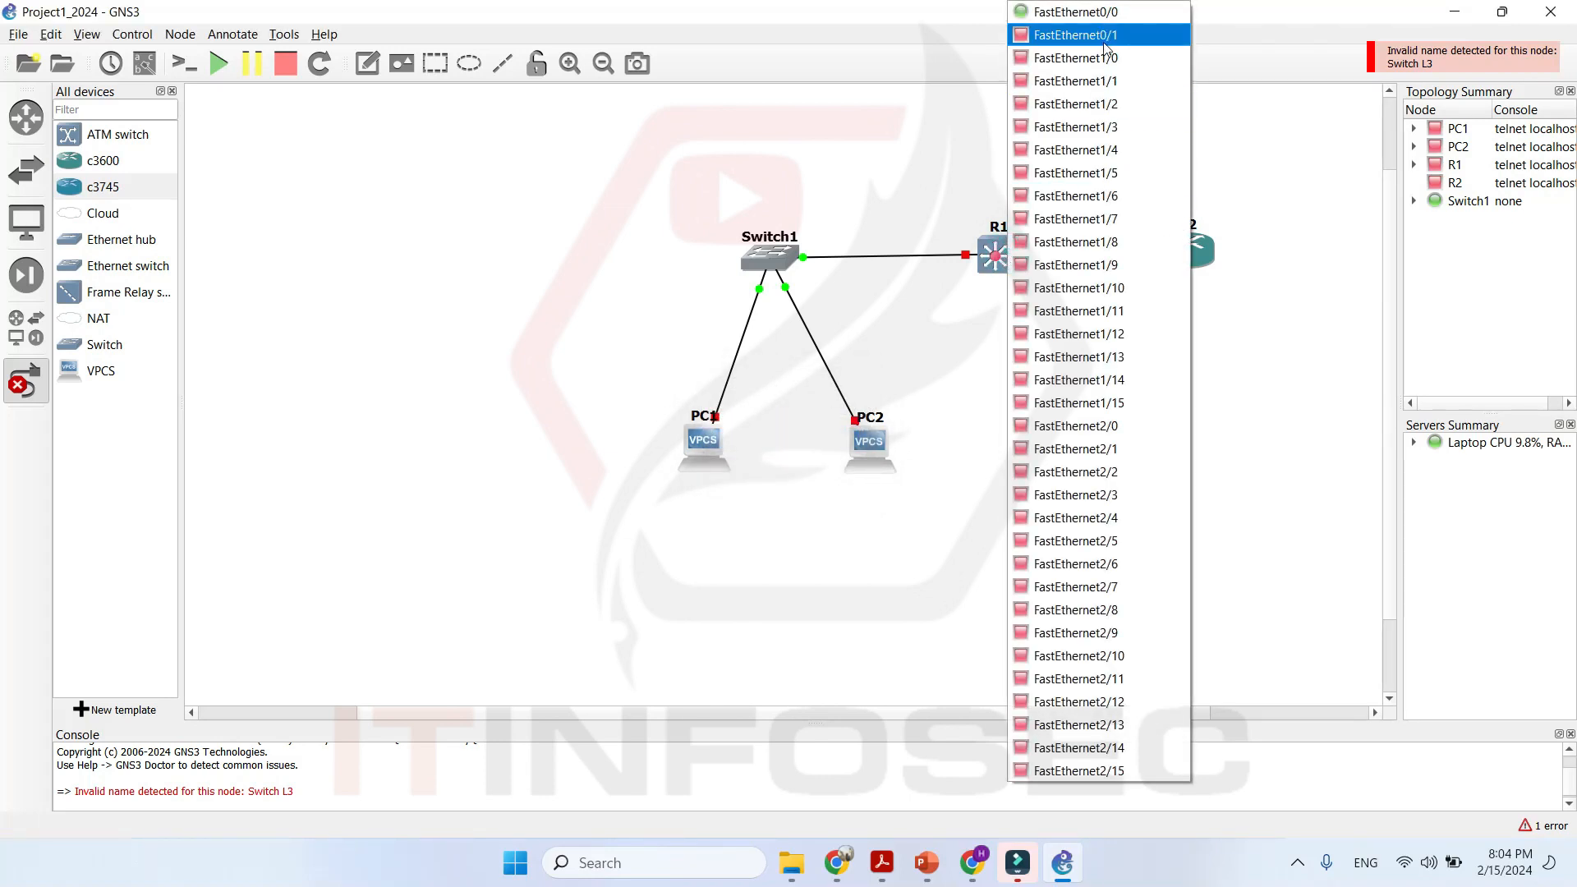
left_click(1104, 41)
left_click(1188, 260)
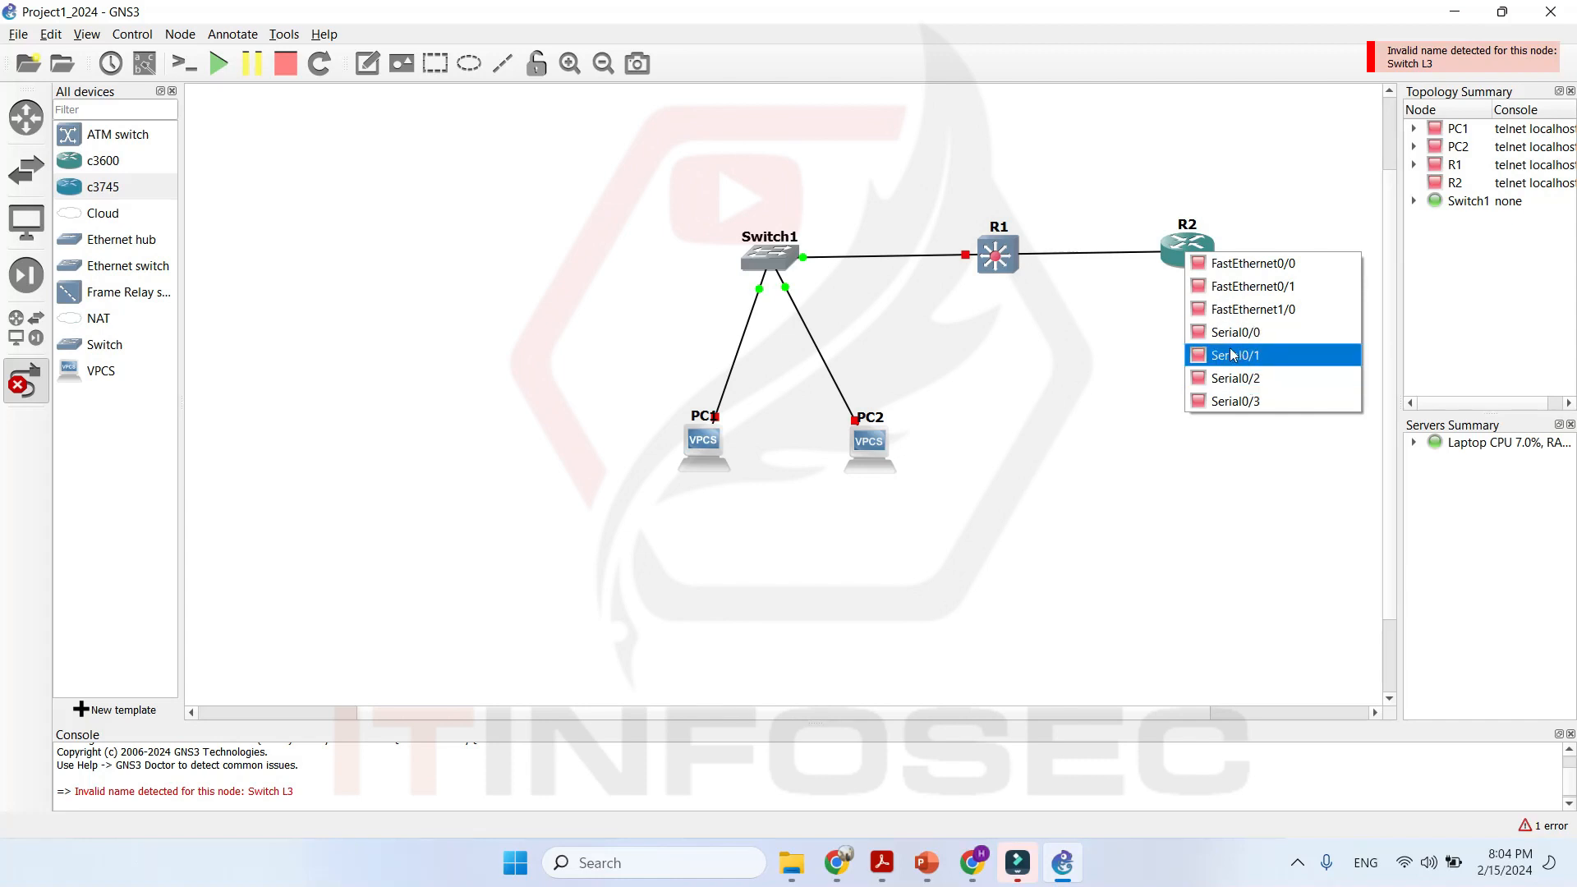
left_click(1287, 274)
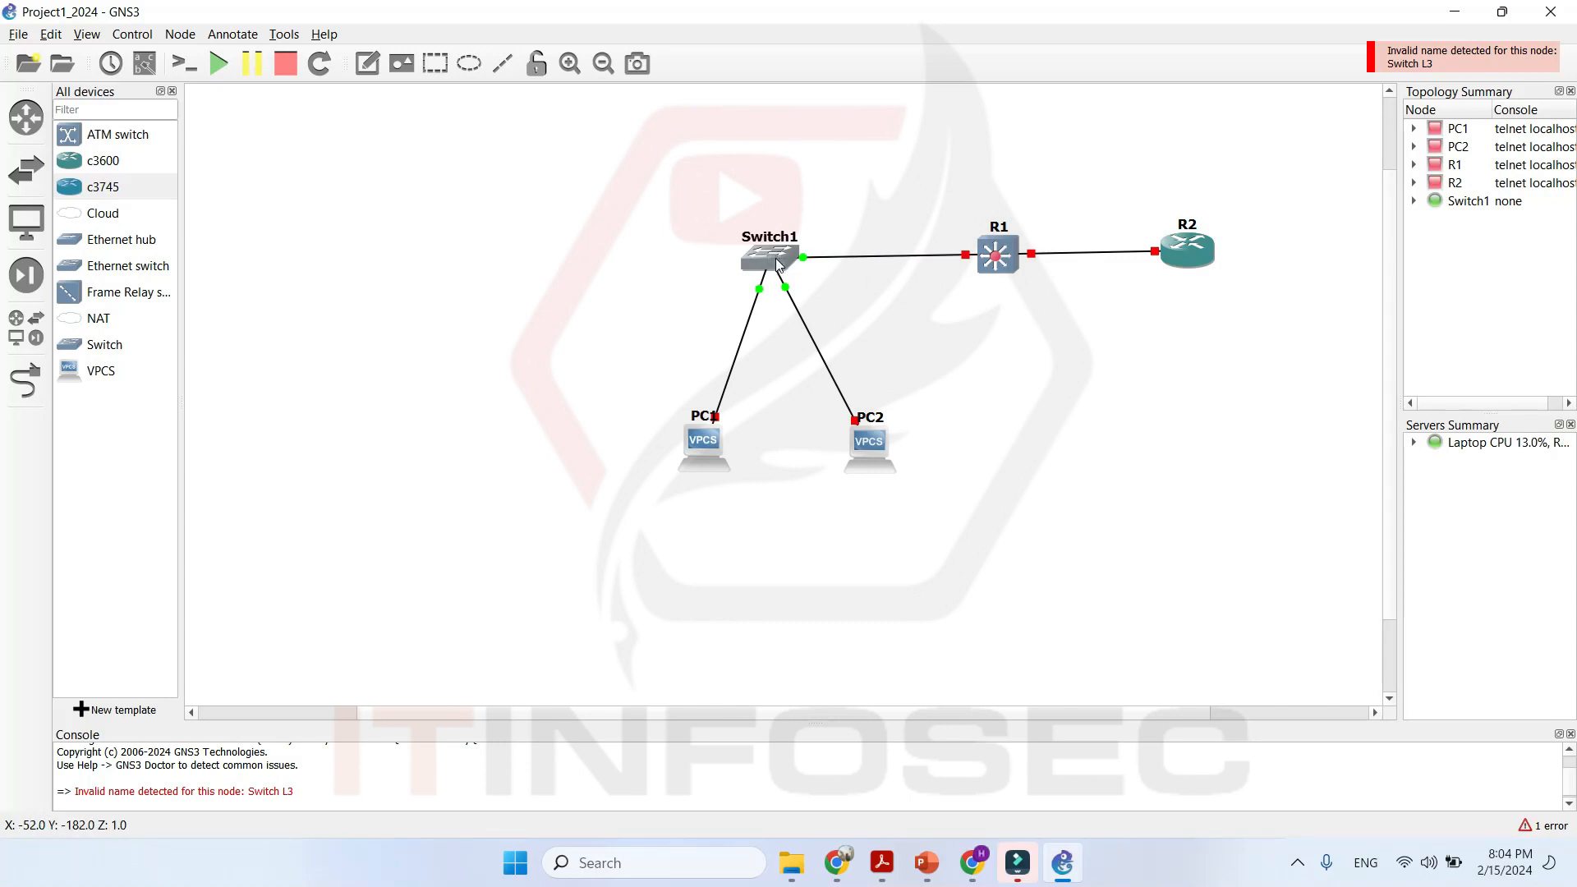
Straighten the row of Switch1, R1 and R2, and start both routers.
left_click_drag(775, 258, 782, 257)
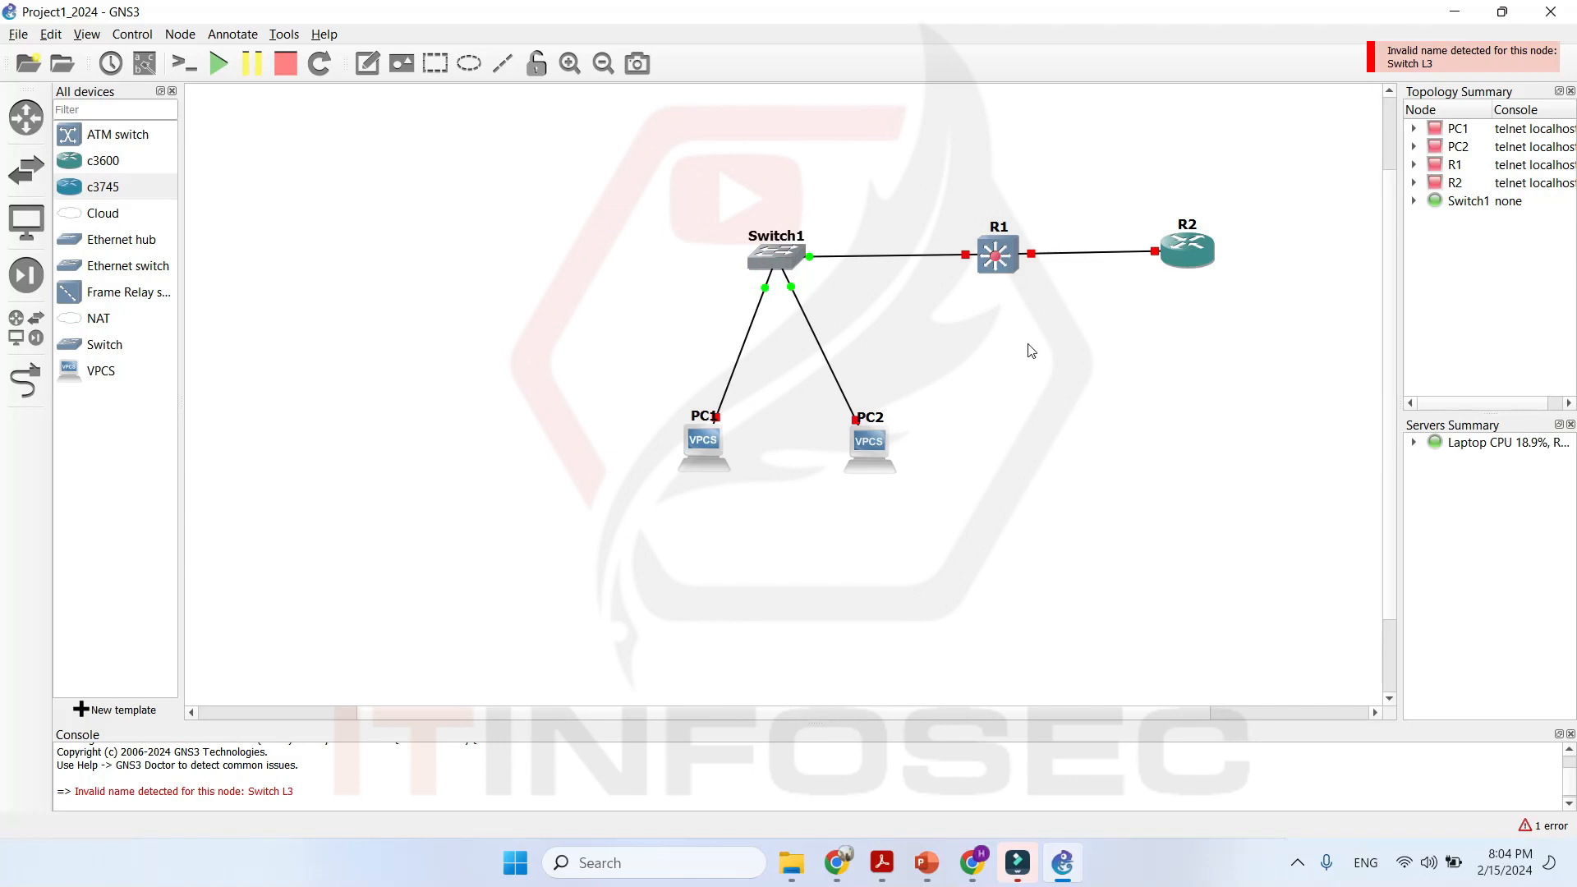
left_click_drag(1185, 261, 1182, 260)
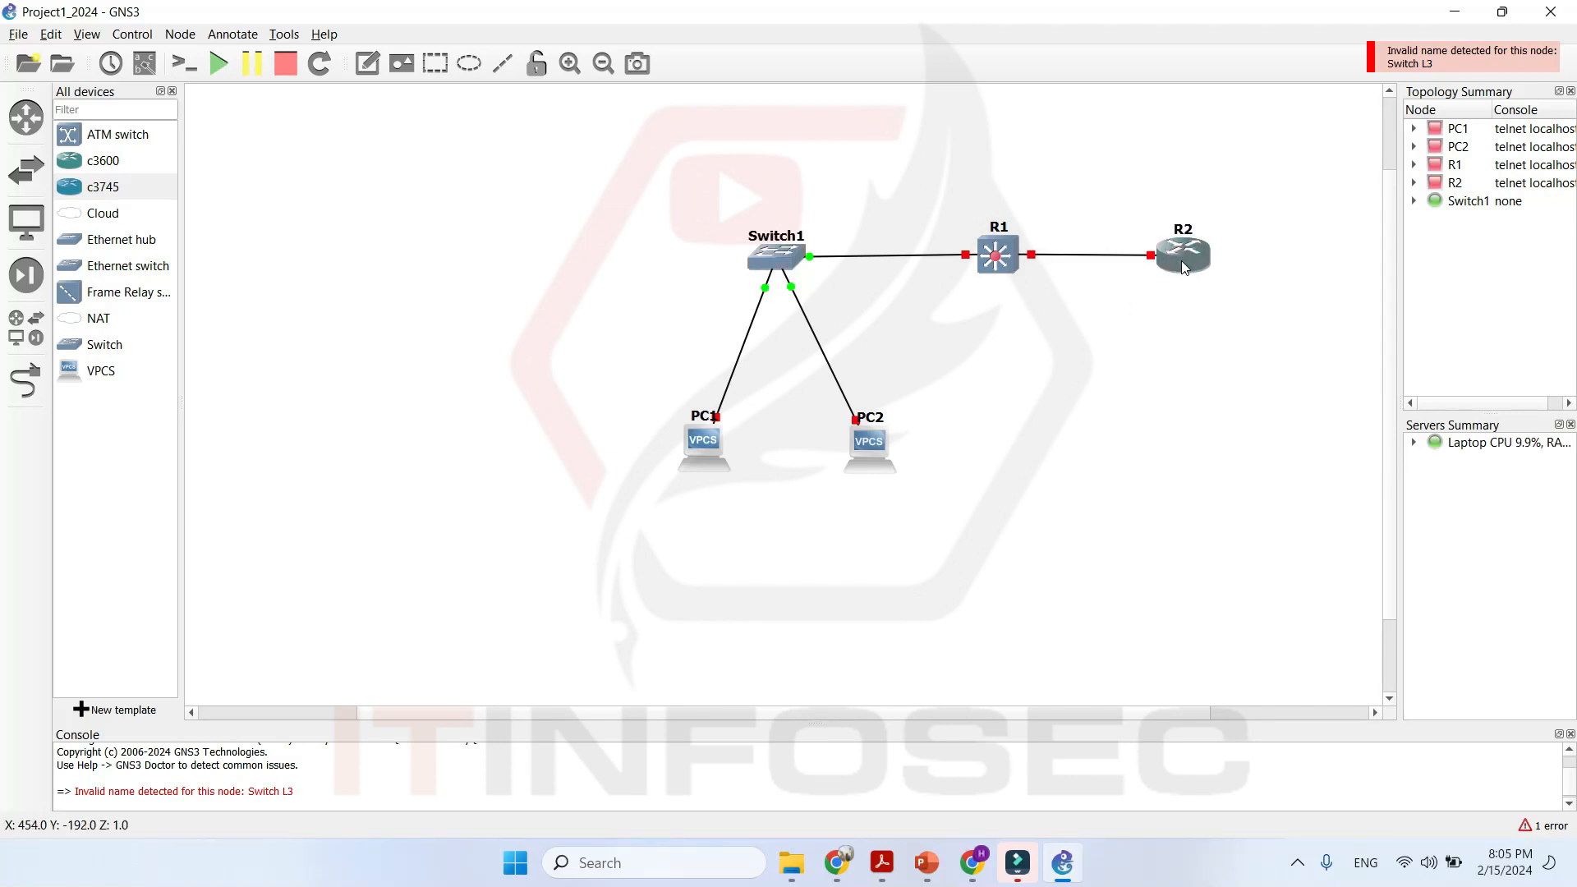
right_click(1182, 261)
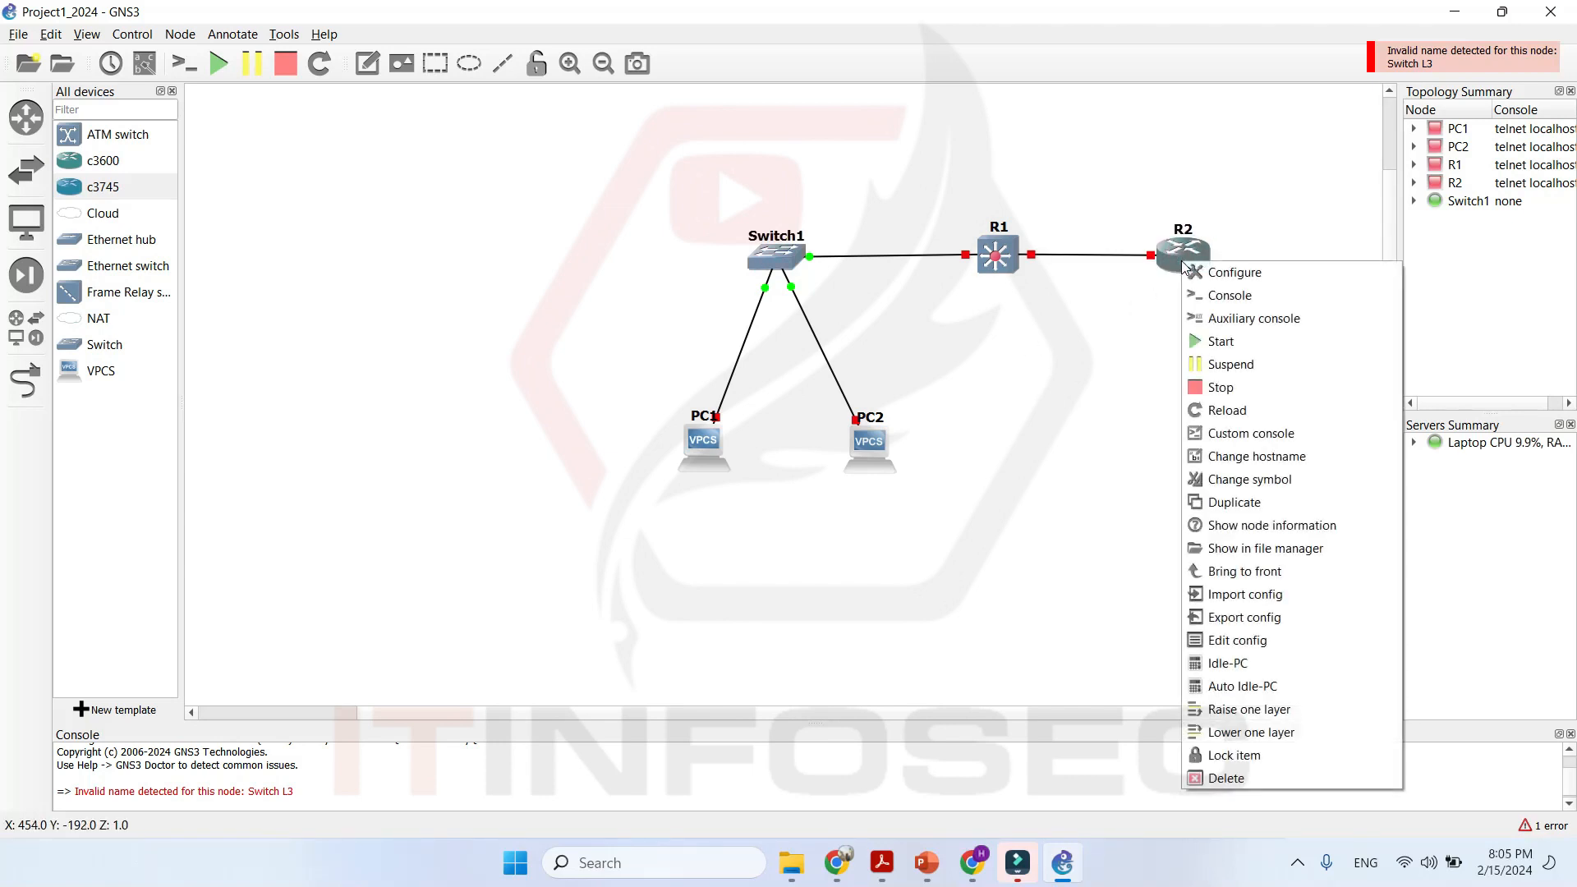
left_click(1241, 351)
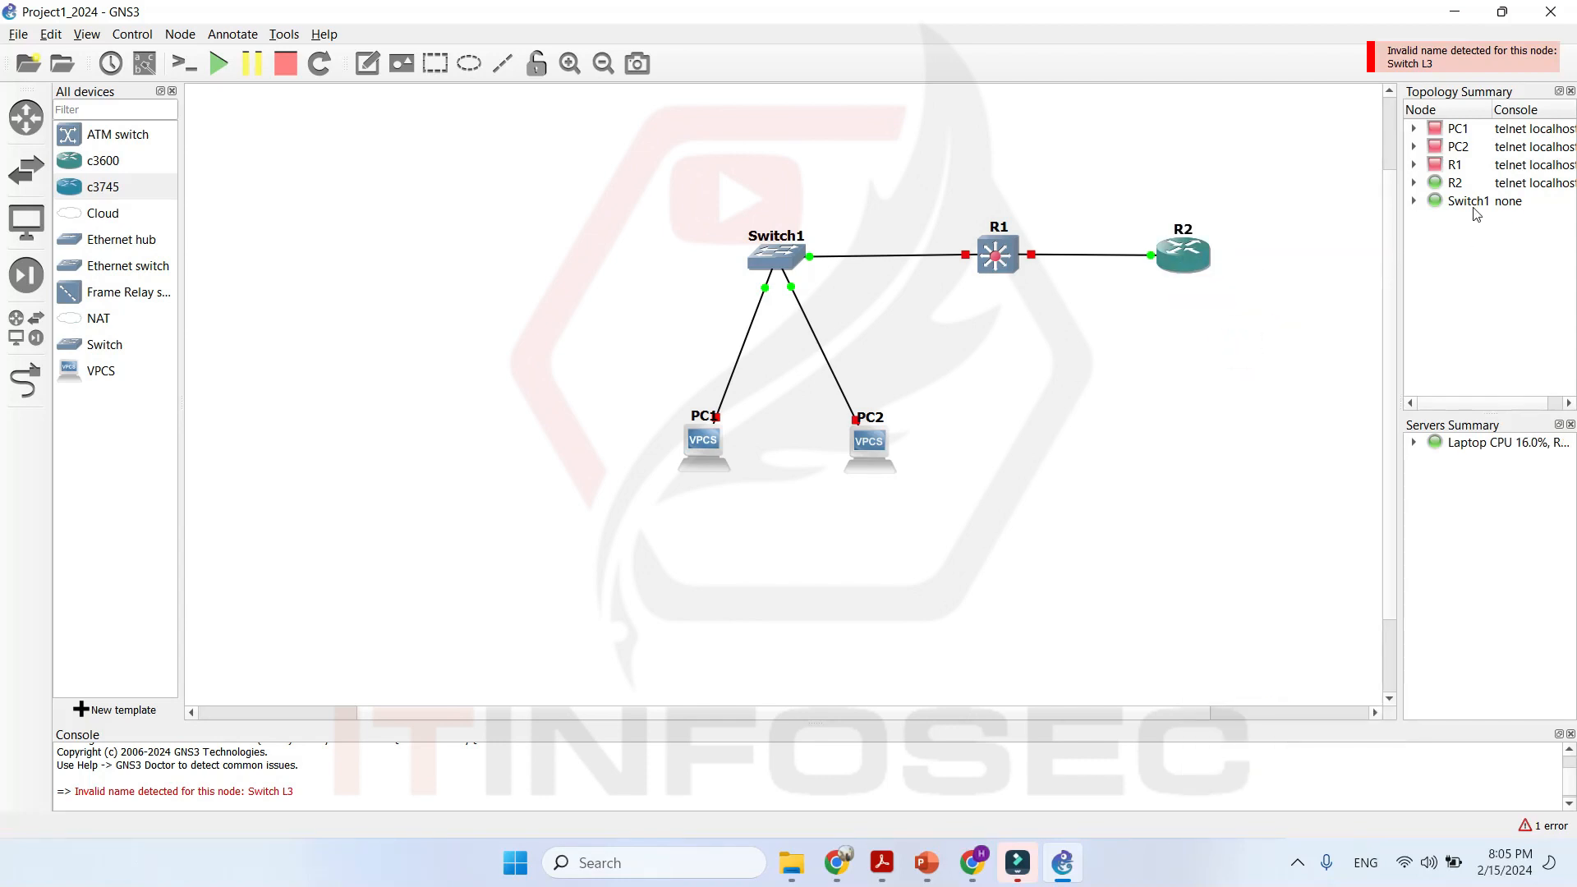
right_click(1001, 257)
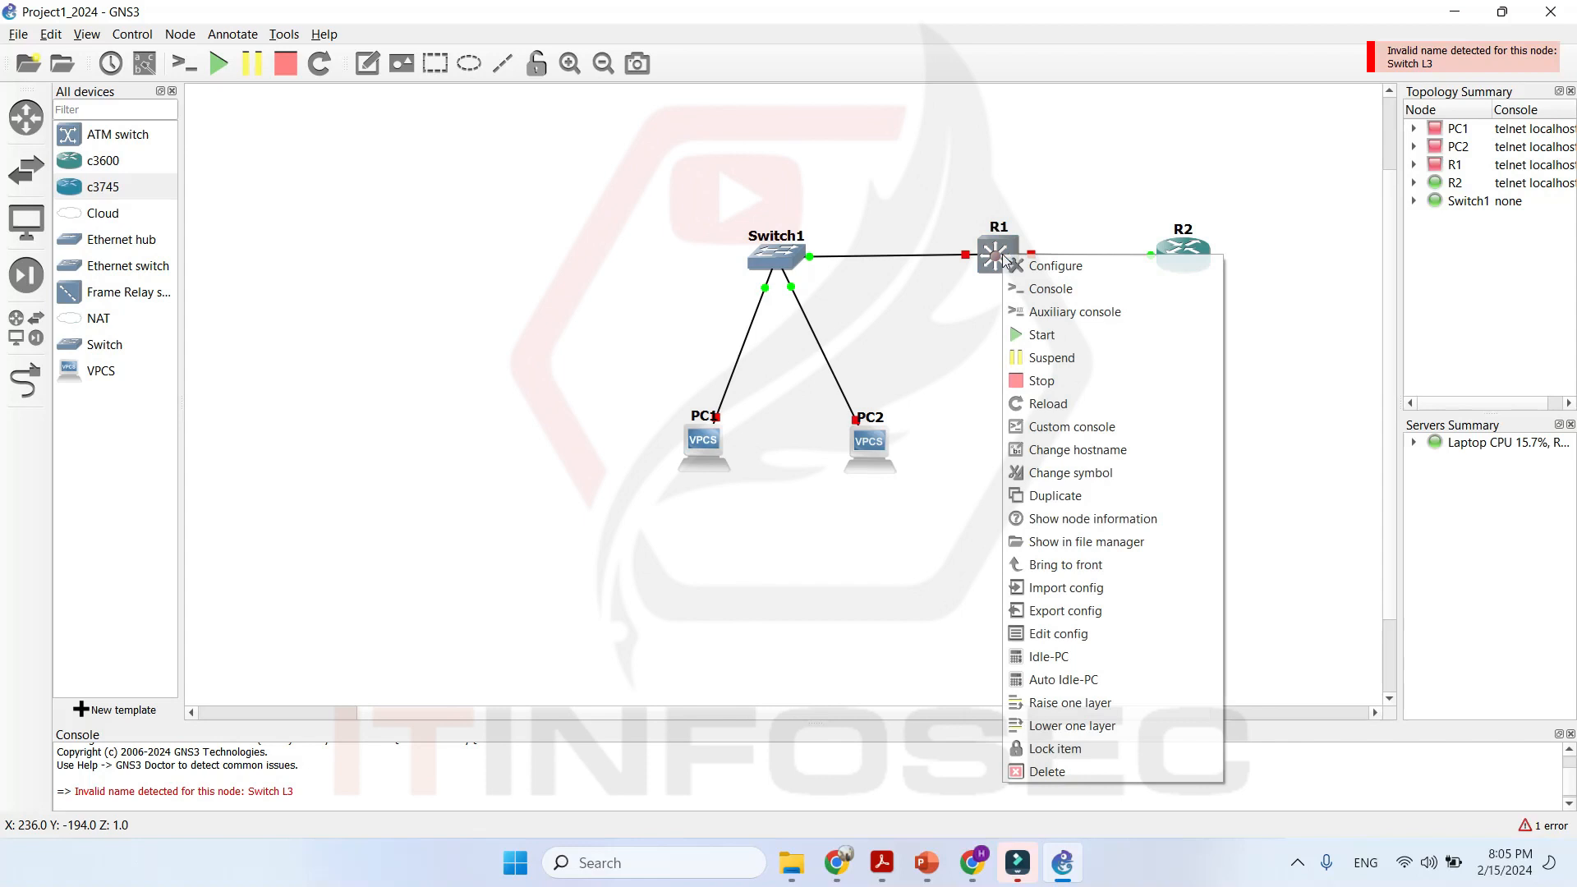
left_click(1064, 337)
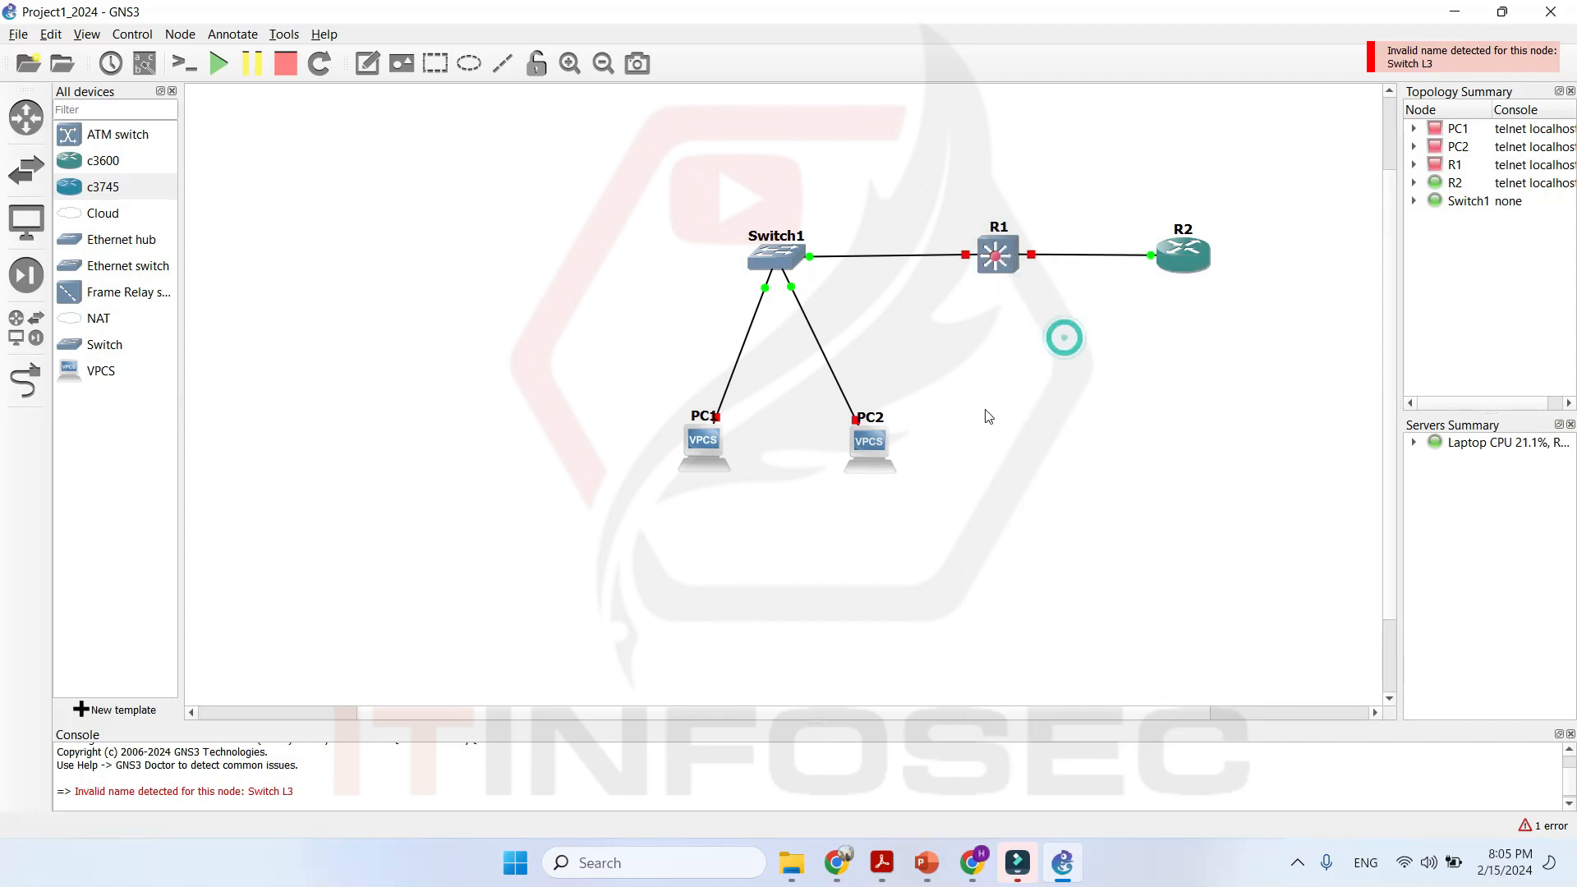
Start PC2 and PC1 in the topology.
right_click(869, 439)
left_click(935, 59)
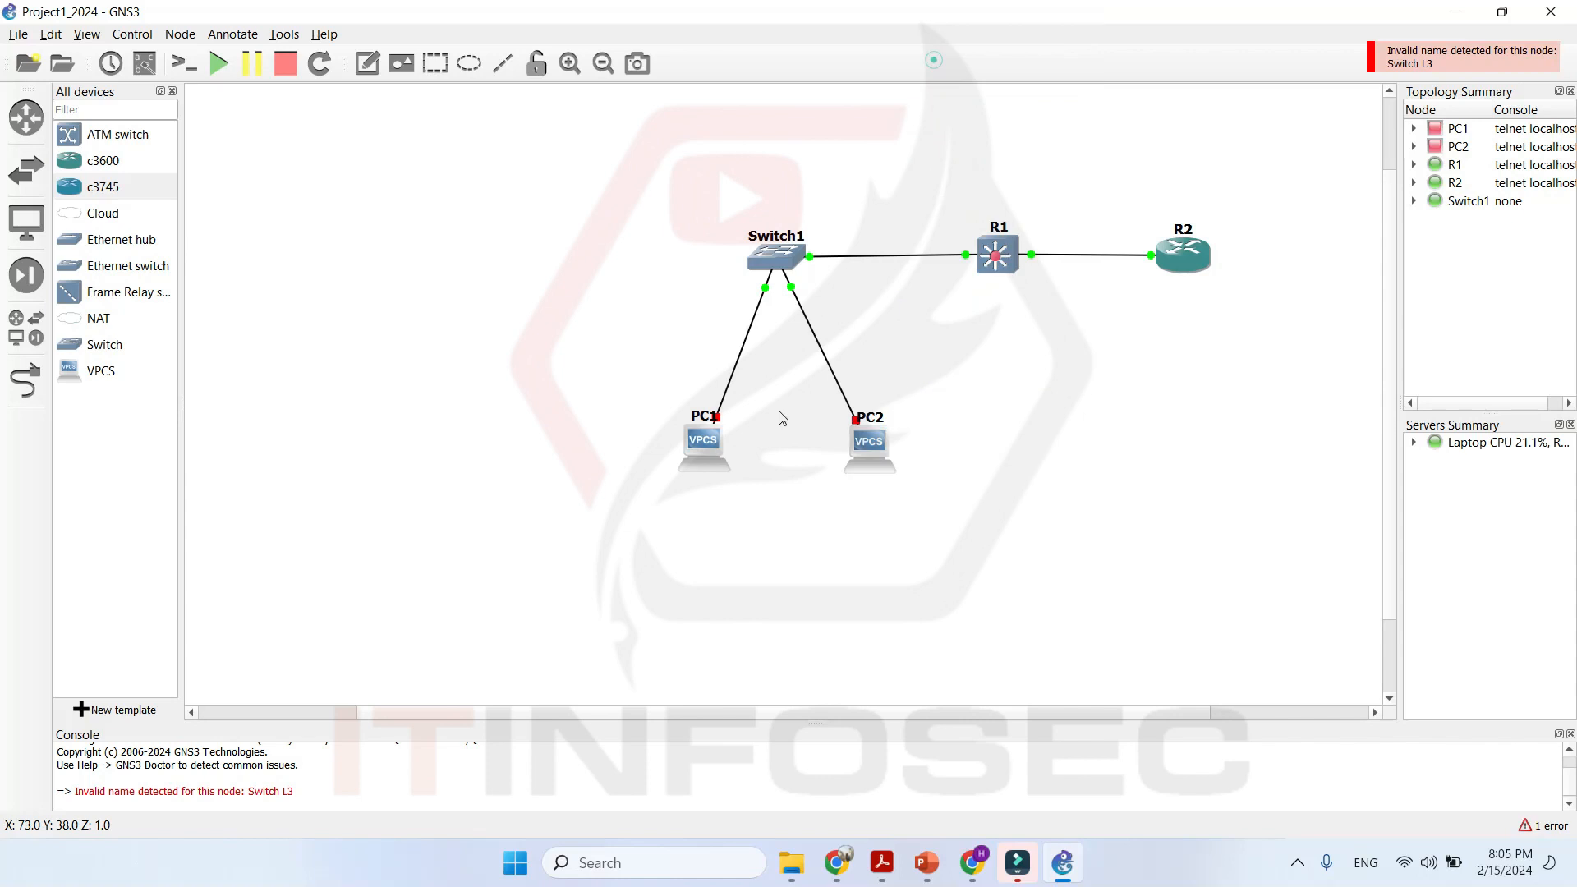
right_click(704, 439)
left_click(797, 59)
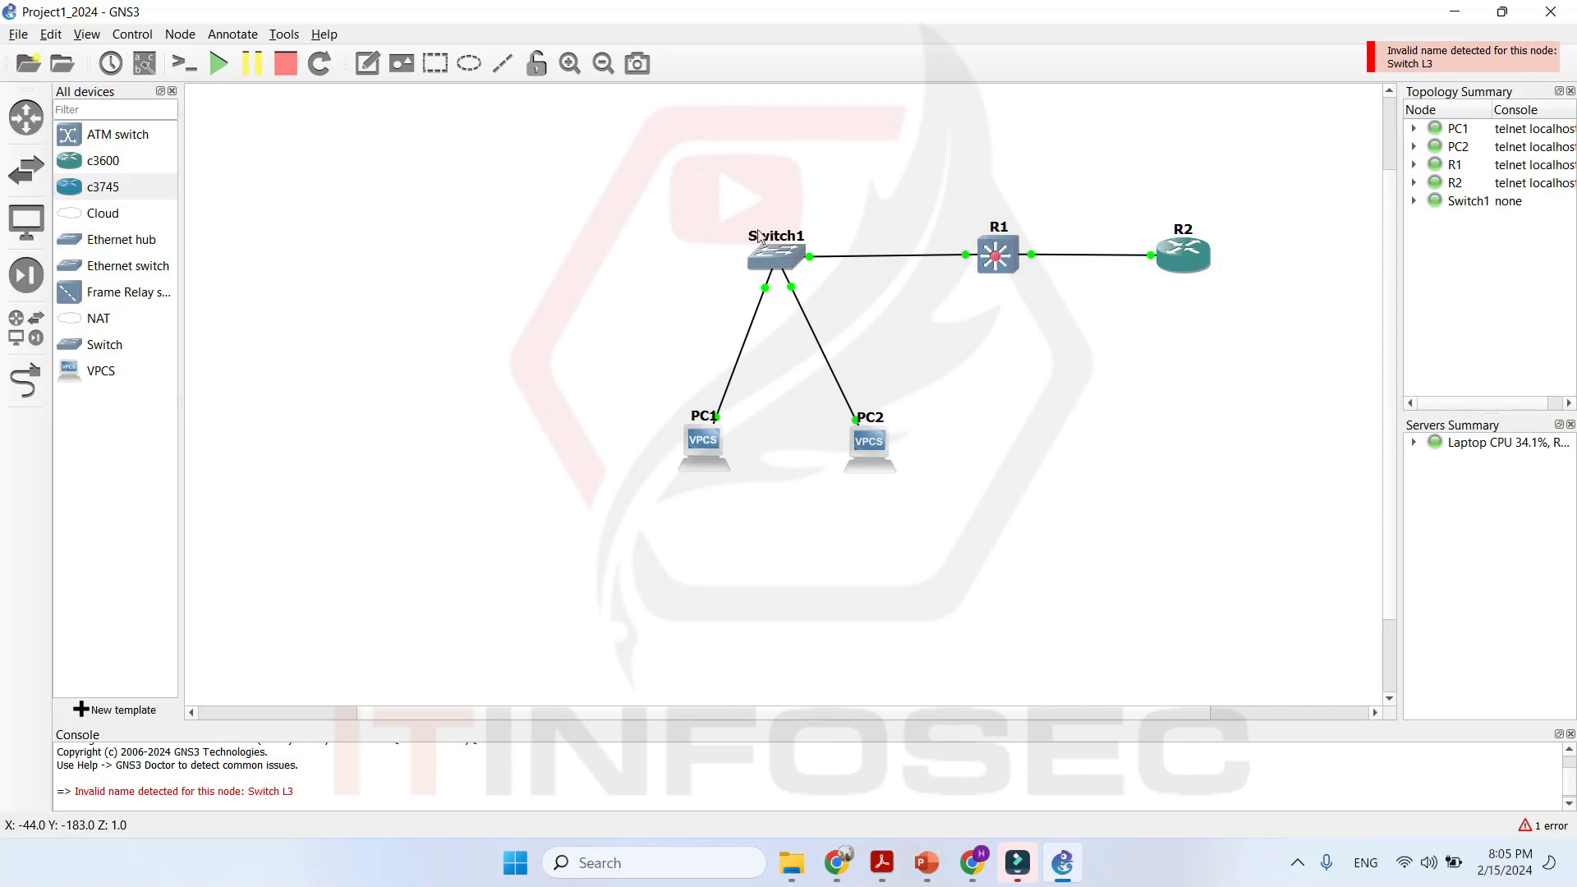
Try to add ports 8 through 13 to Switch1 as access ports in VLAN 1.
right_click(784, 266)
left_click(891, 276)
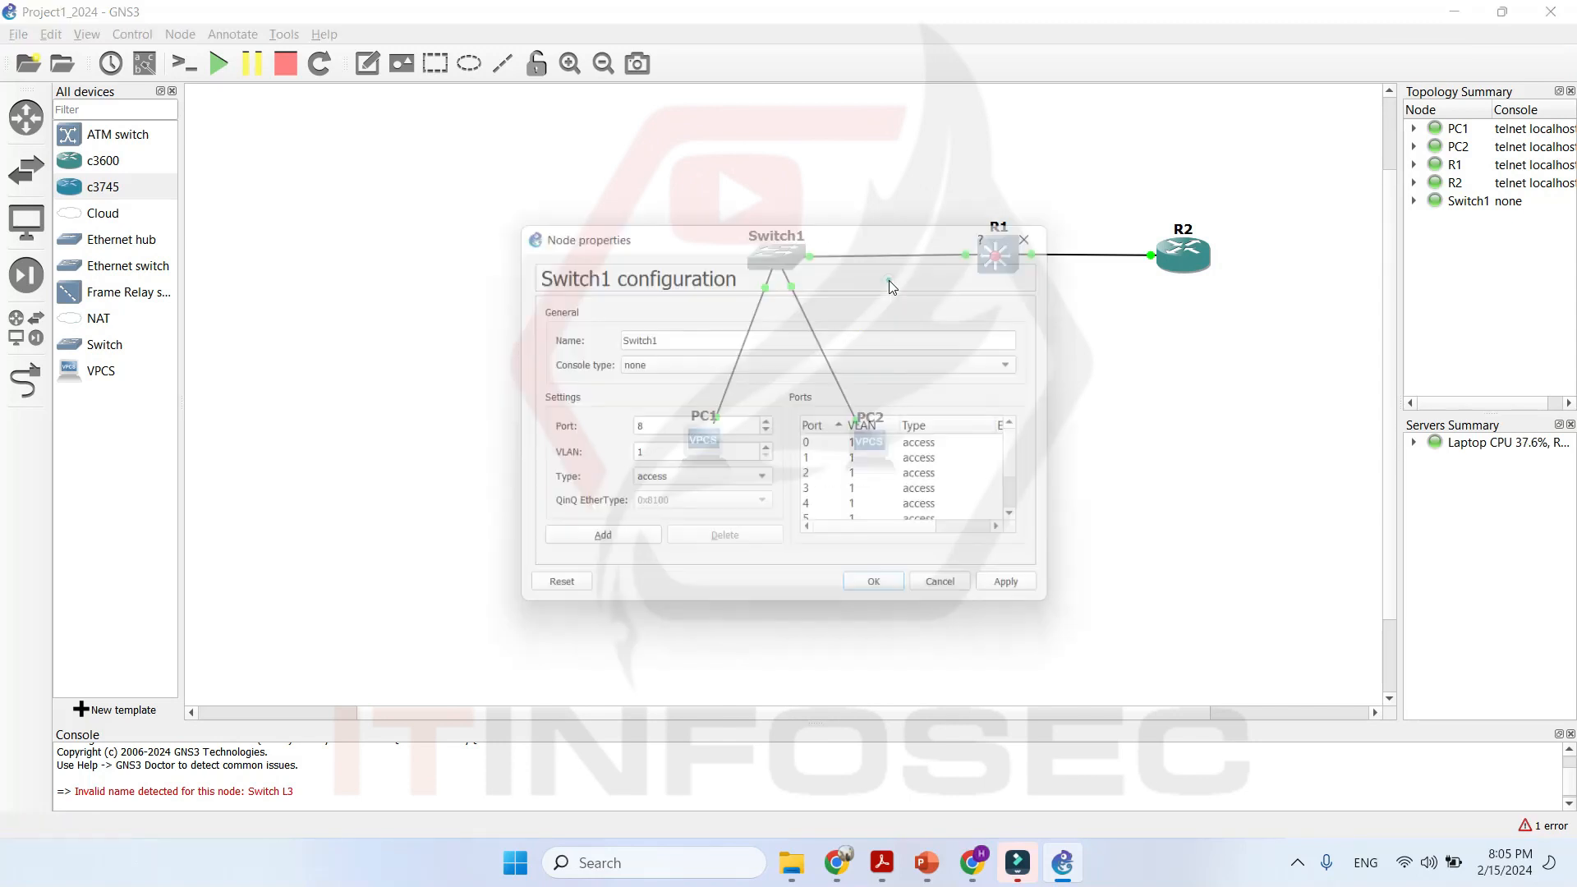
left_click_drag(721, 246, 1145, 288)
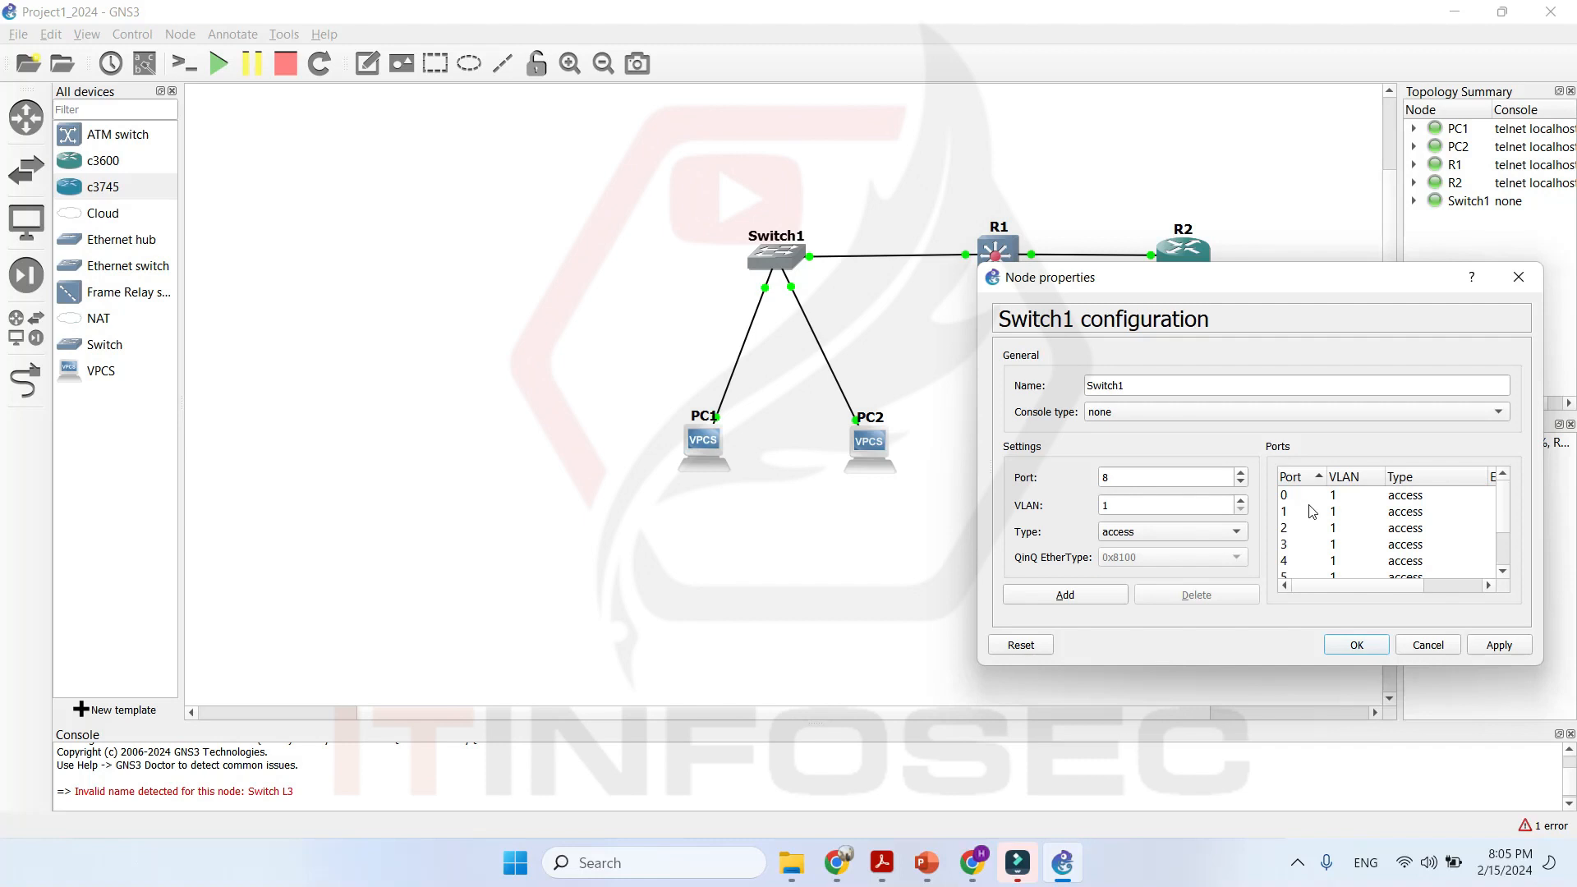
scroll(1285, 504, "down", 1)
scroll(1291, 571, "up", 1)
scroll(1314, 511, "down", 1)
left_click(1078, 599)
left_click(1078, 599)
left_click(1078, 600)
left_click(1077, 597)
left_click(1077, 597)
left_click(1077, 597)
scroll(1382, 554, "down", 2)
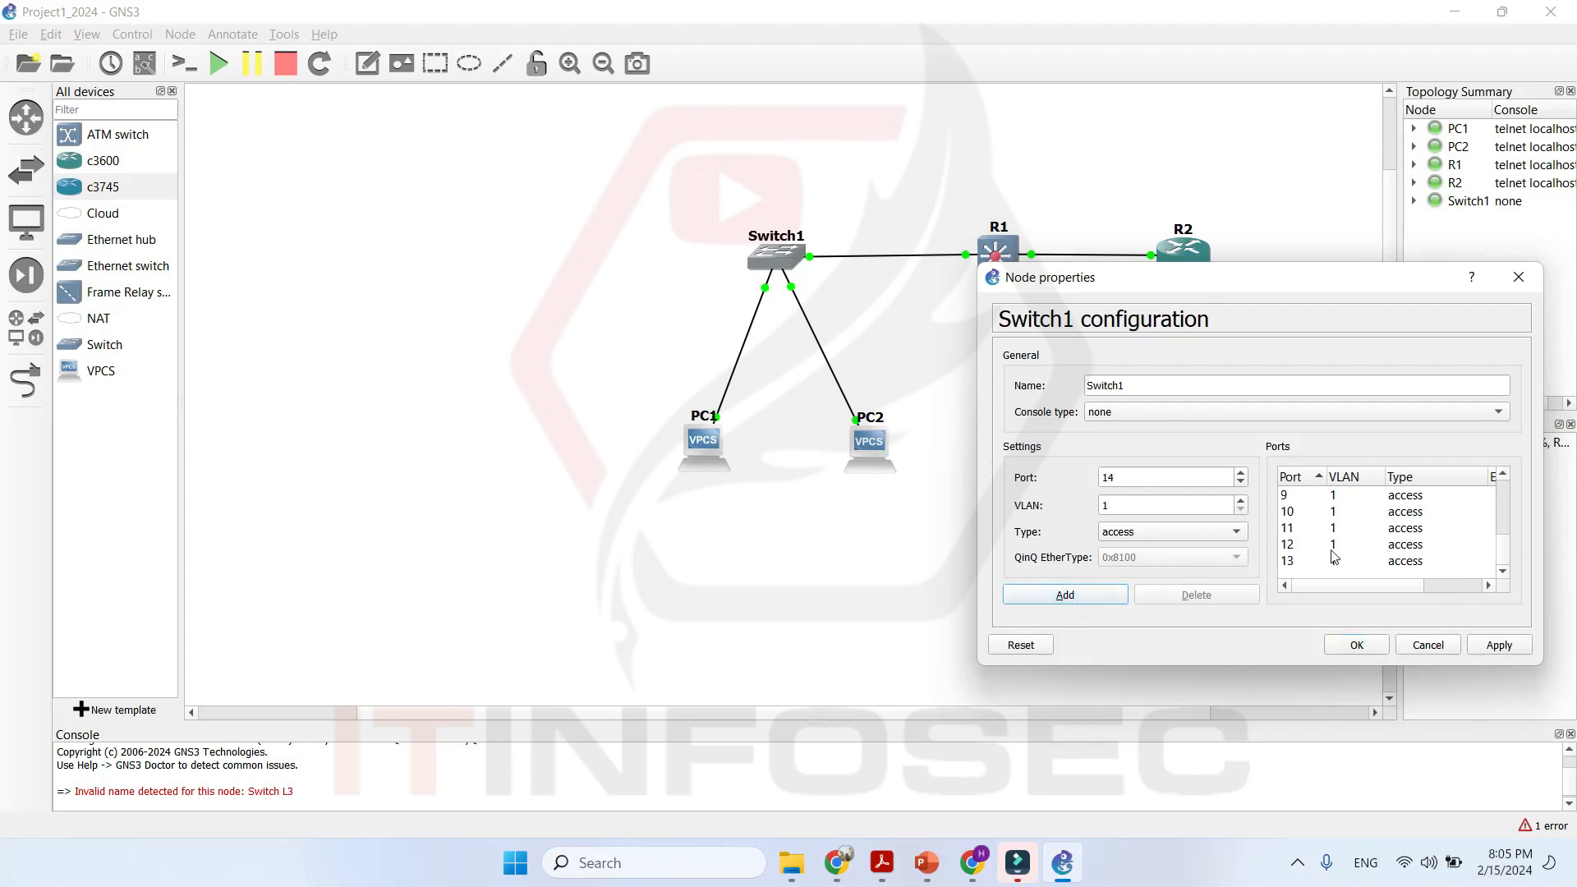
scroll(1314, 566, "up", 3)
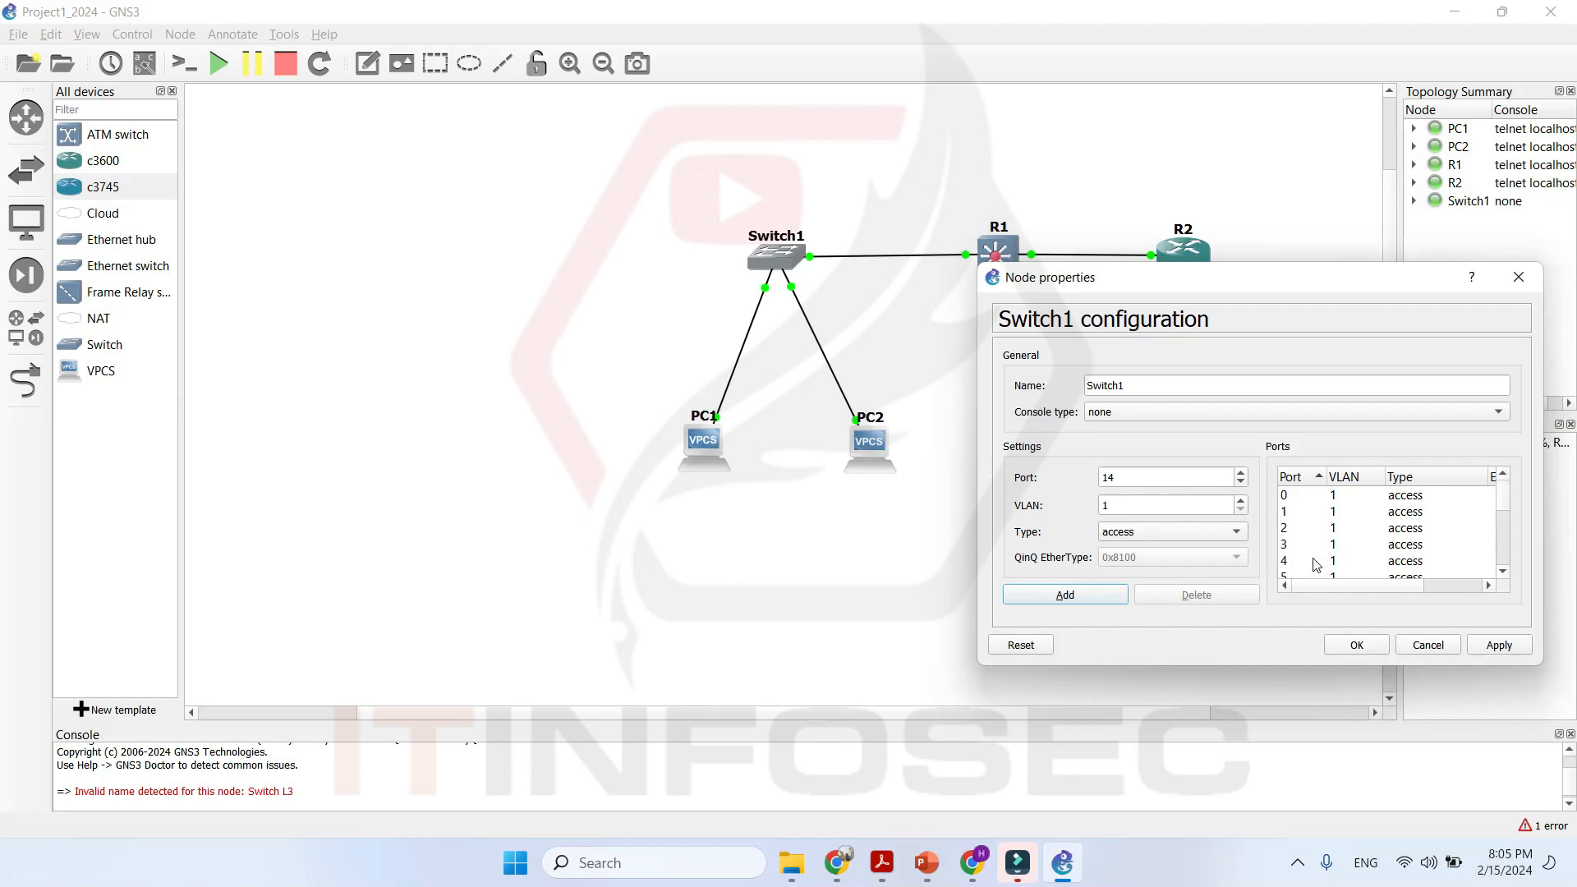
Examine the port types offered for port 0 in Switch1's configuration.
left_click(1294, 498)
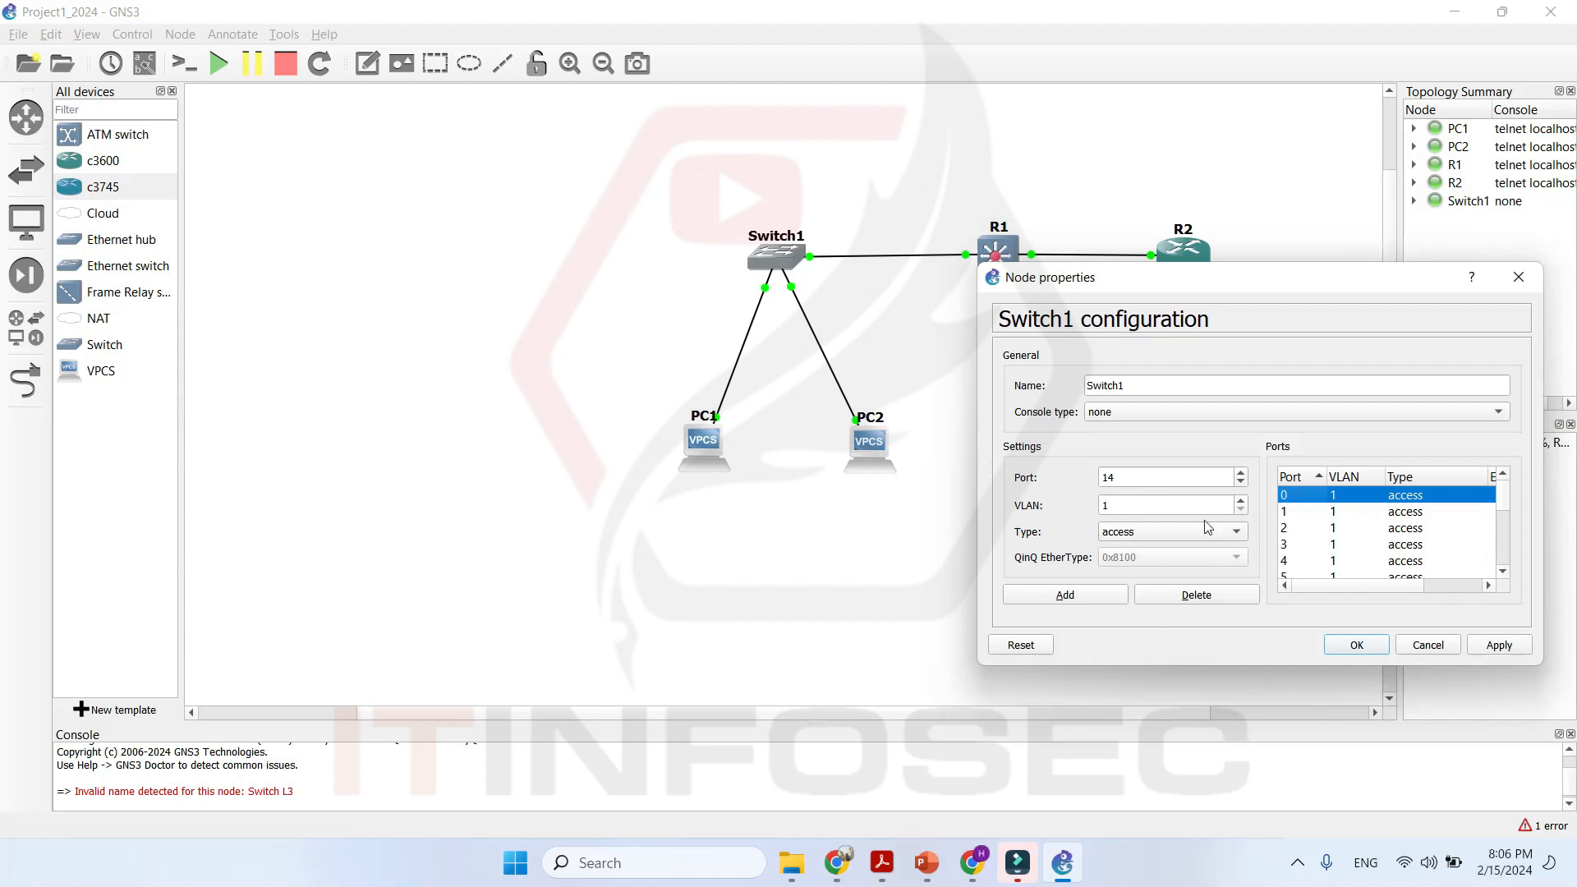
left_click(1242, 540)
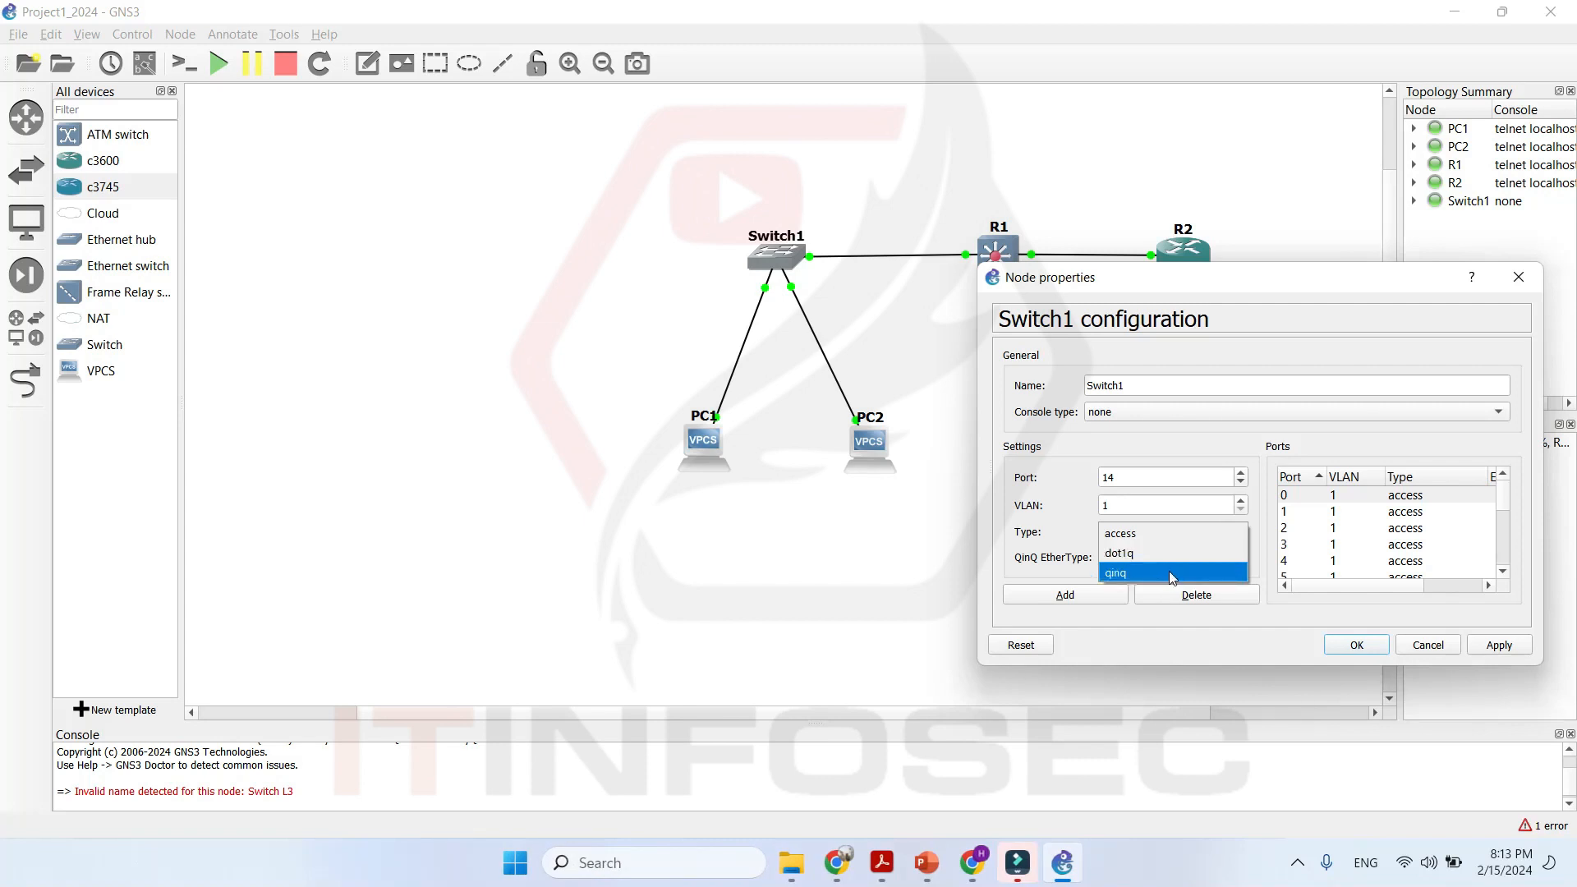
left_click(1199, 451)
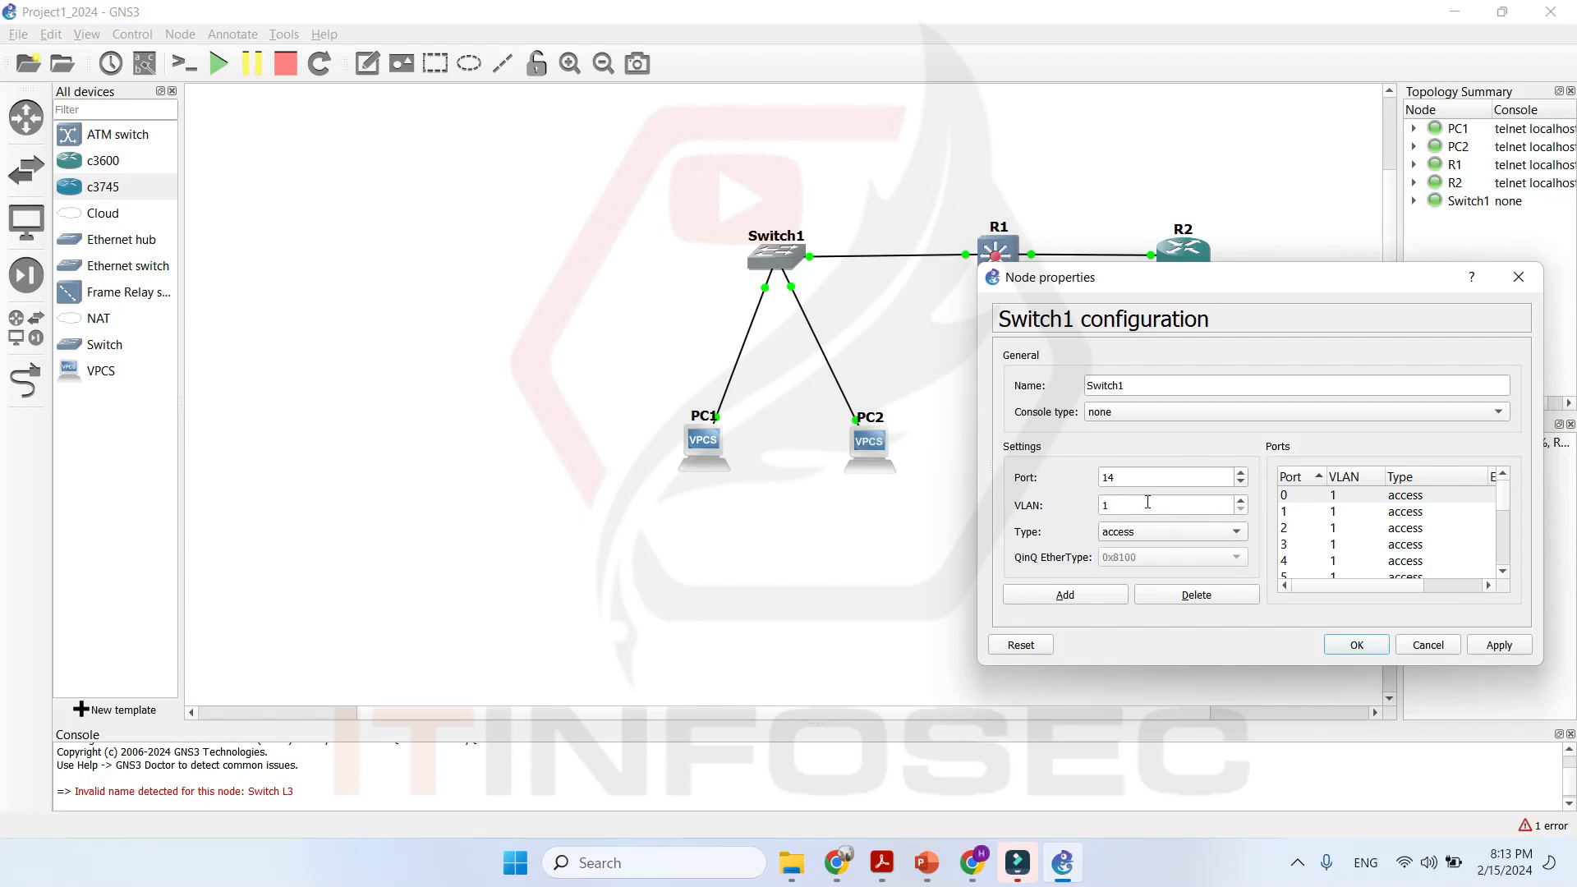
left_click(1317, 495)
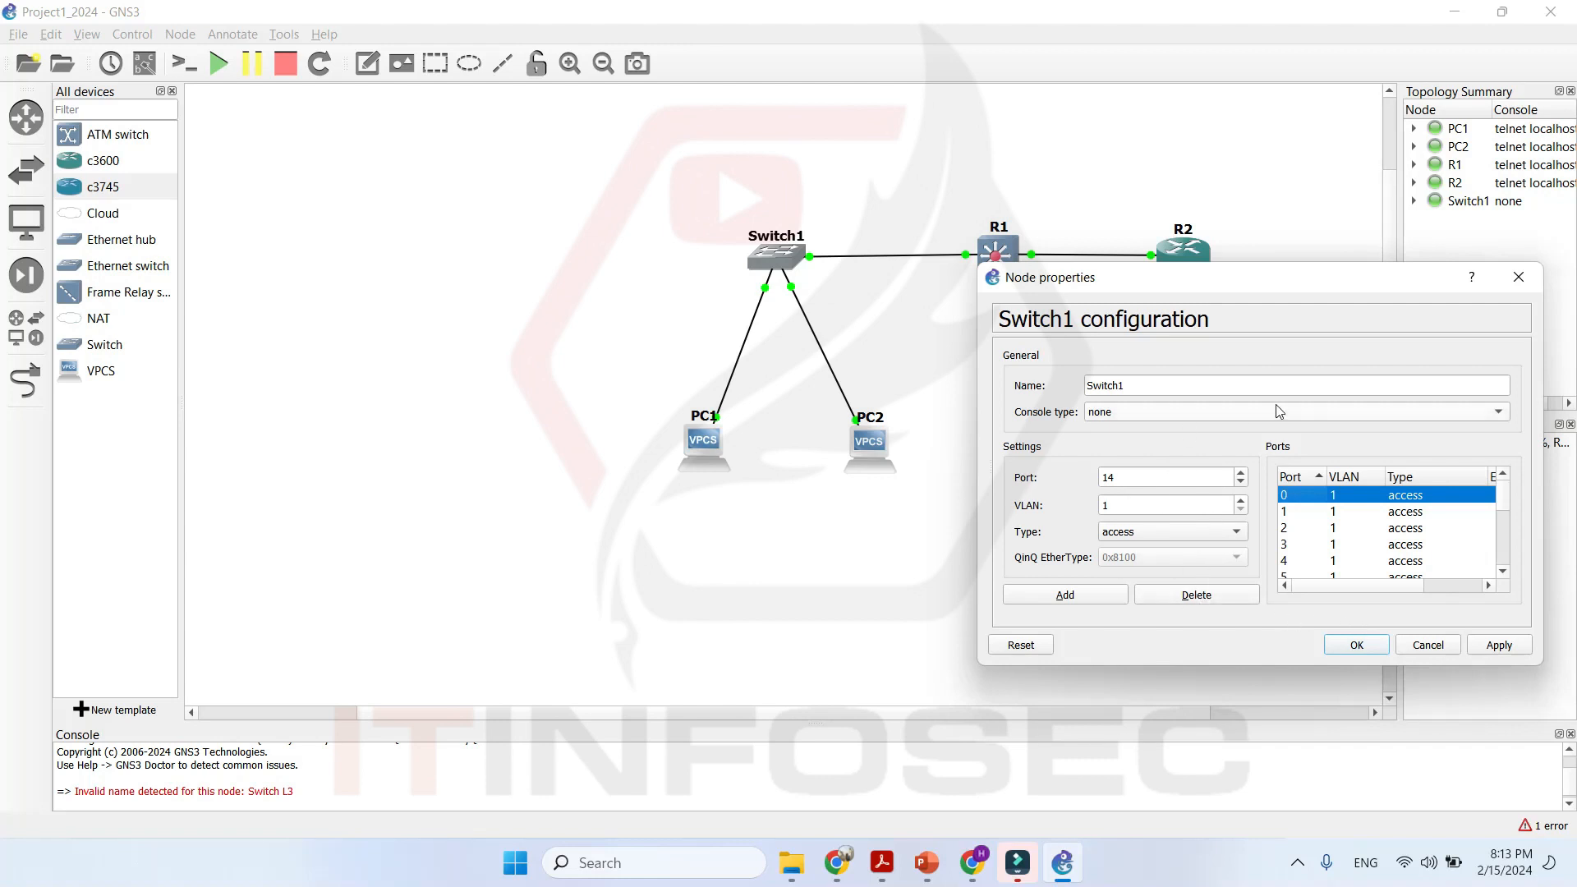
Try to apply the added ports to Switch1 and close its configuration.
left_click(1500, 645)
left_click(918, 373)
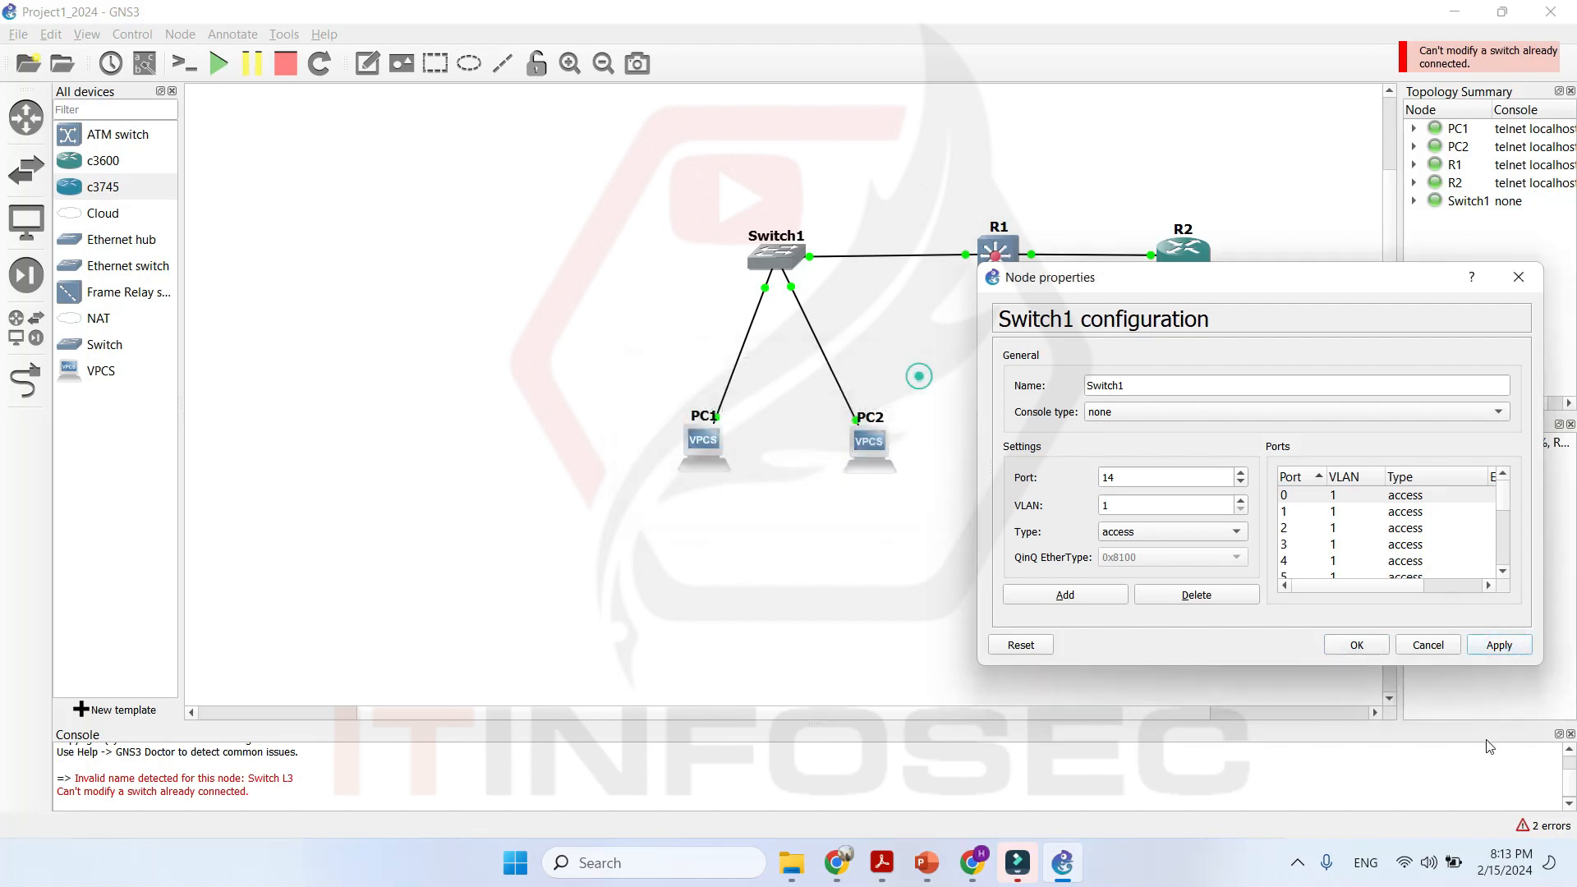
left_click(1356, 642)
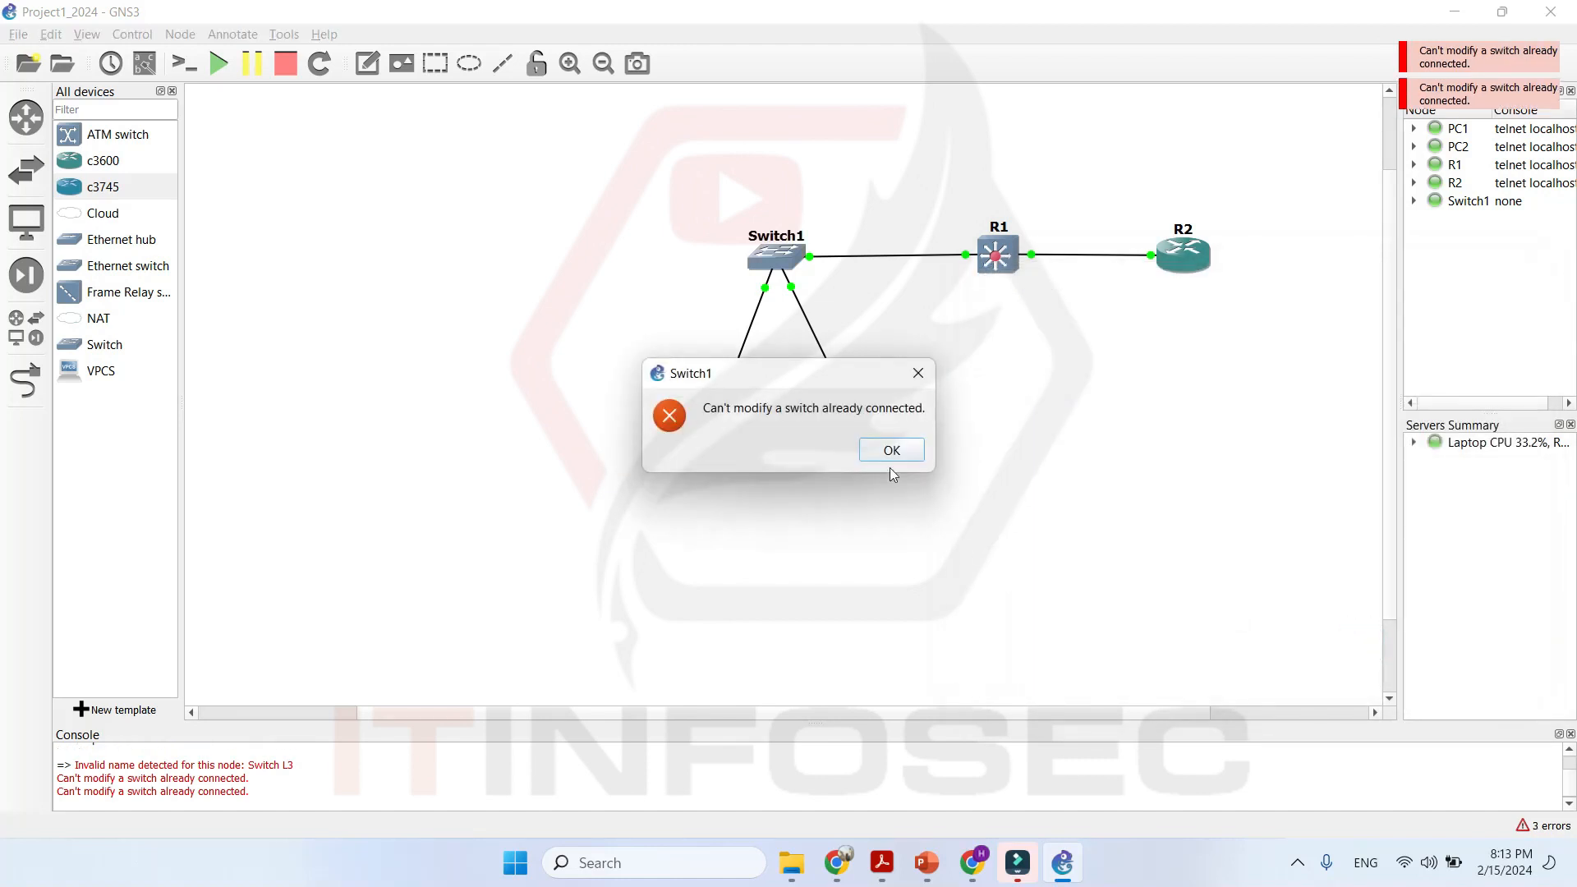
left_click(897, 449)
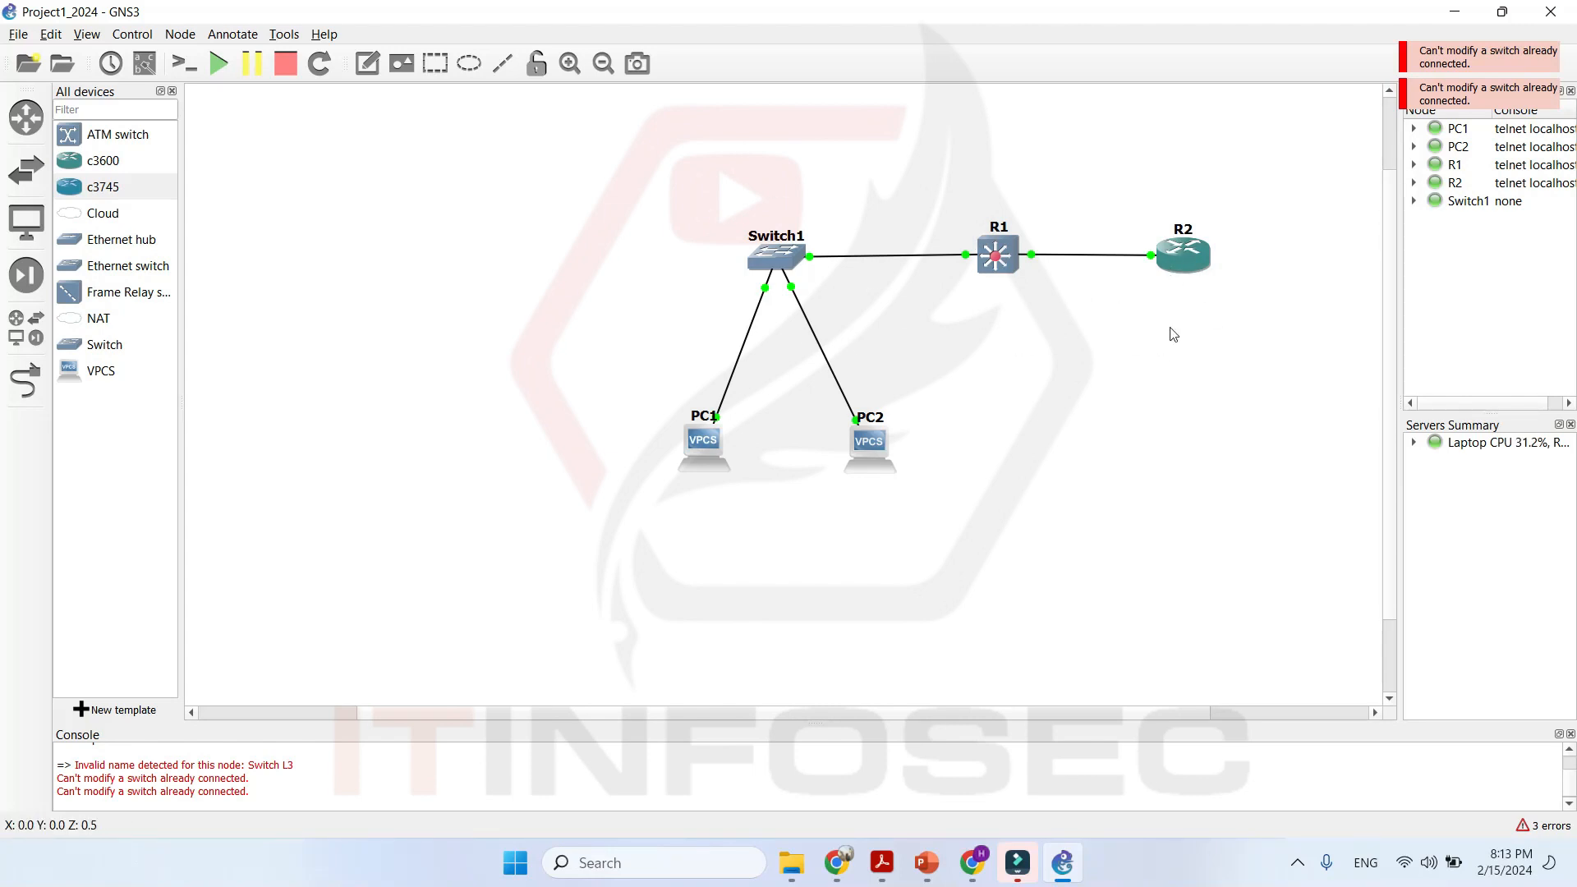
Try Switch1's console, reopen its configuration to review the port list, and close it without saving changes.
right_click(781, 261)
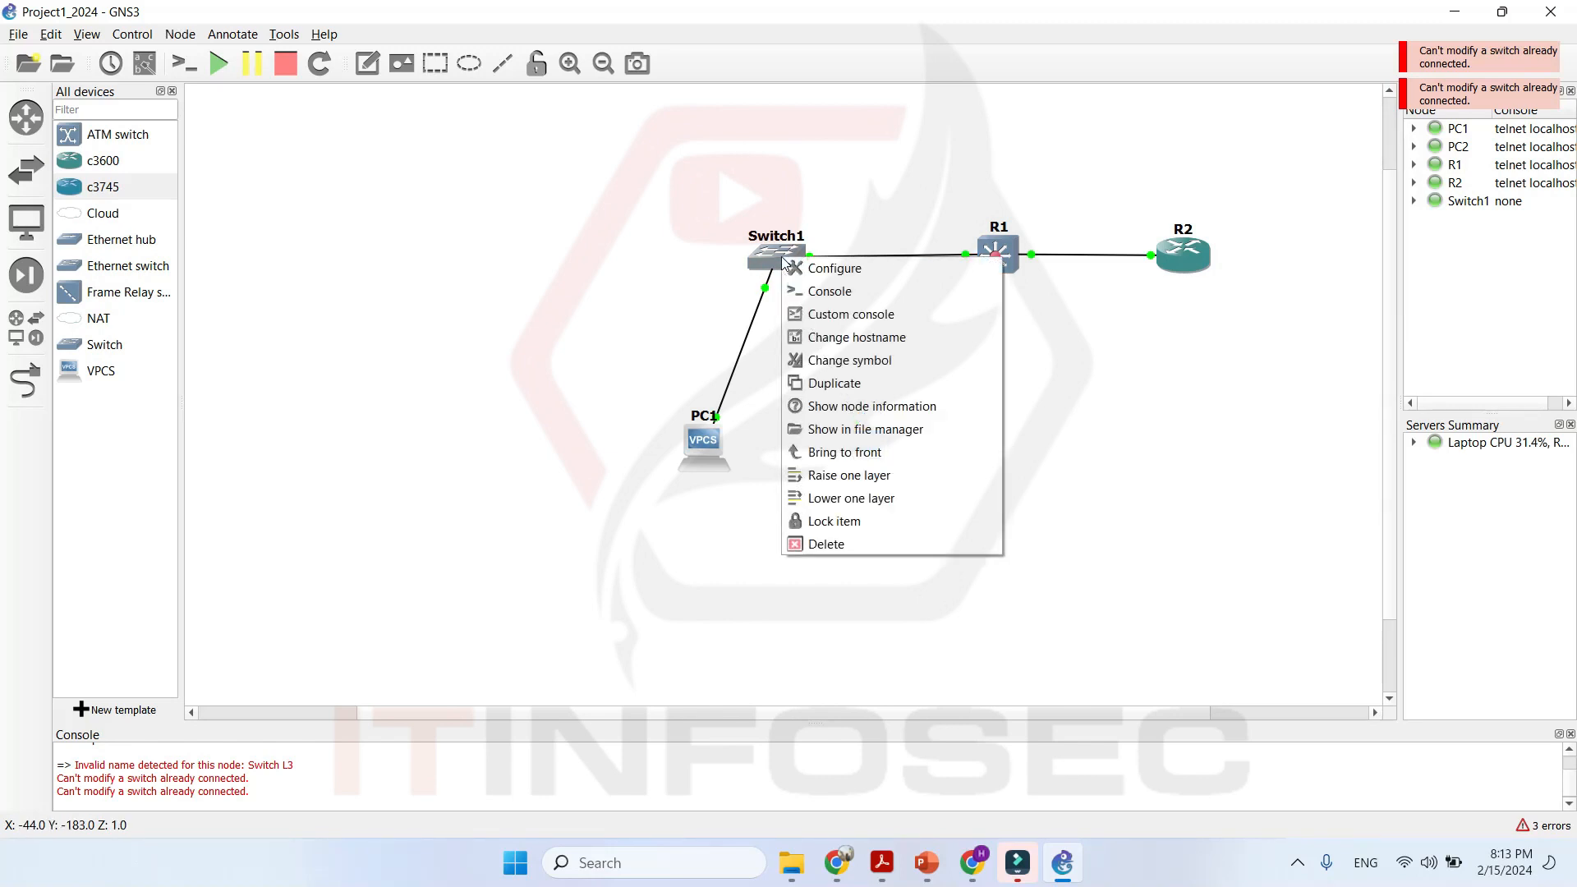
left_click(832, 294)
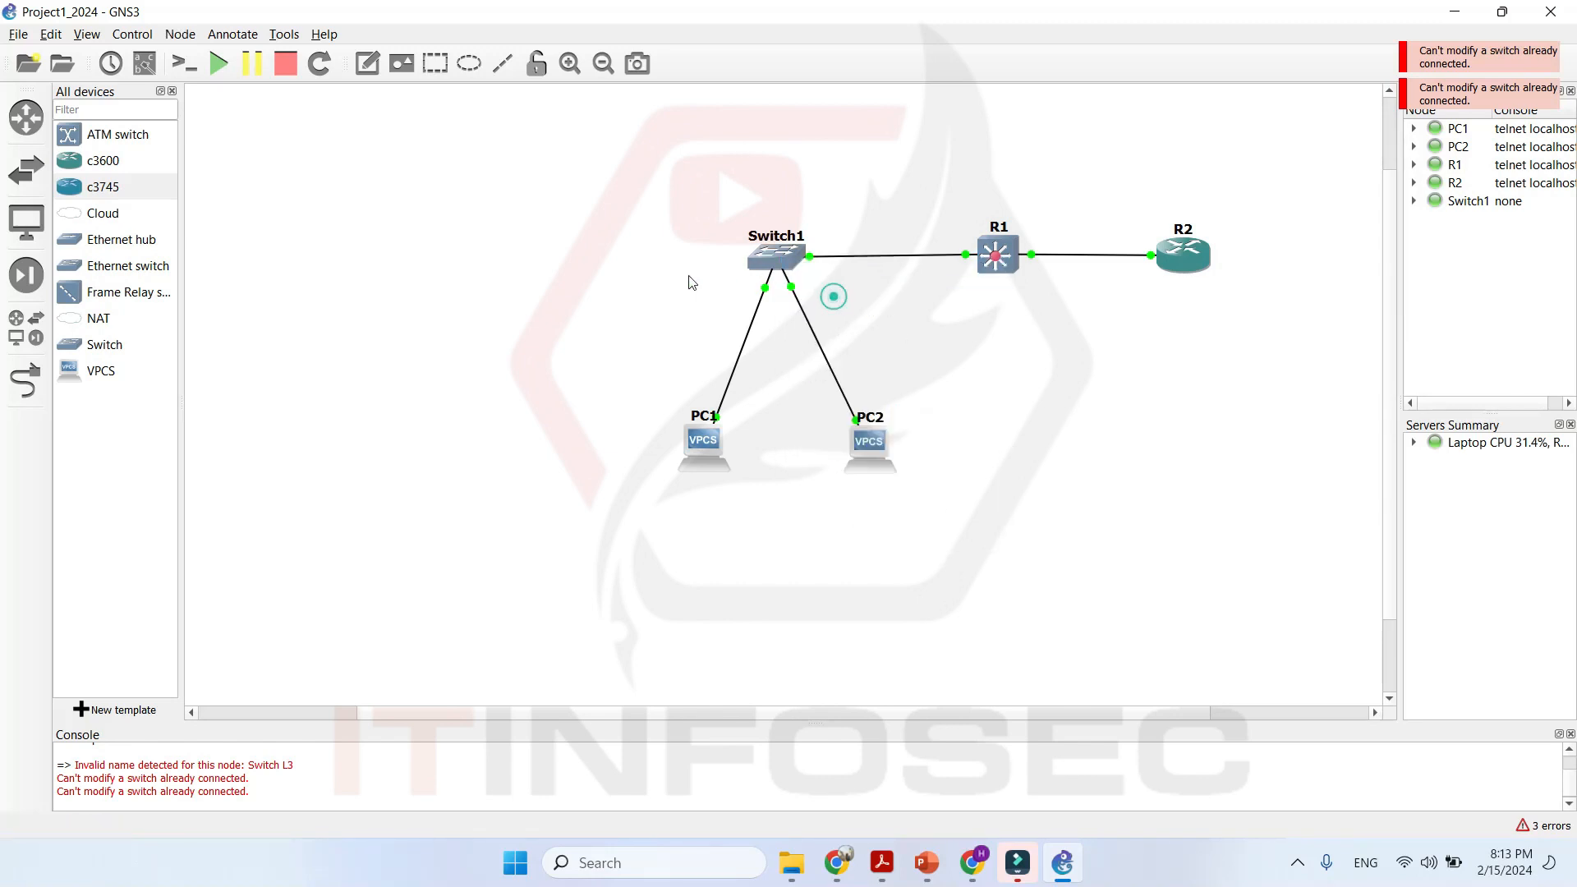
right_click(790, 264)
left_click(845, 279)
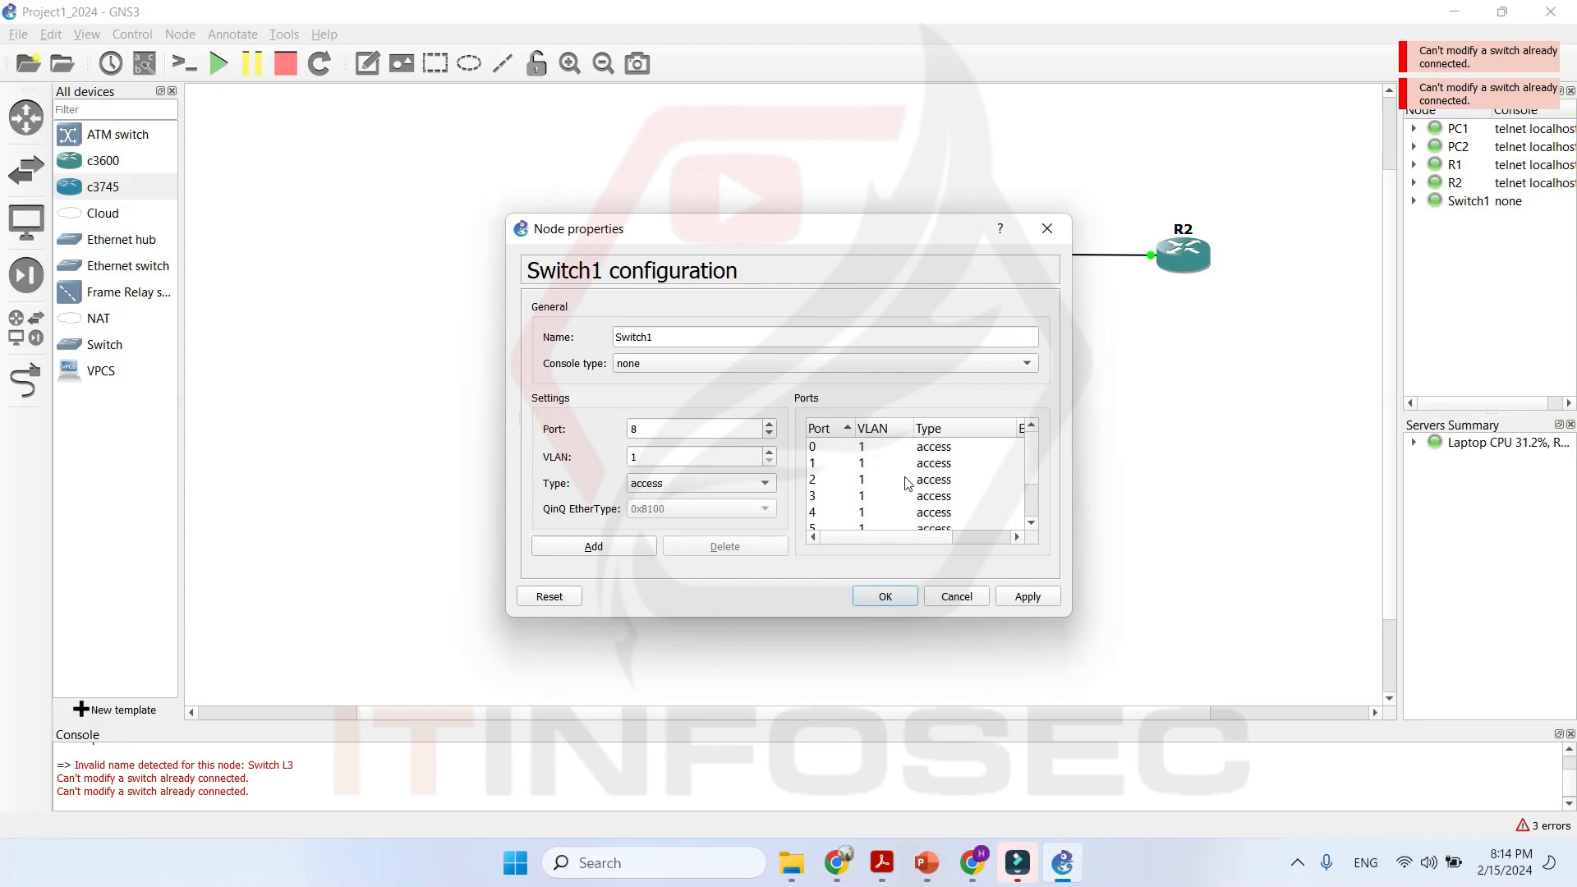
left_click(954, 599)
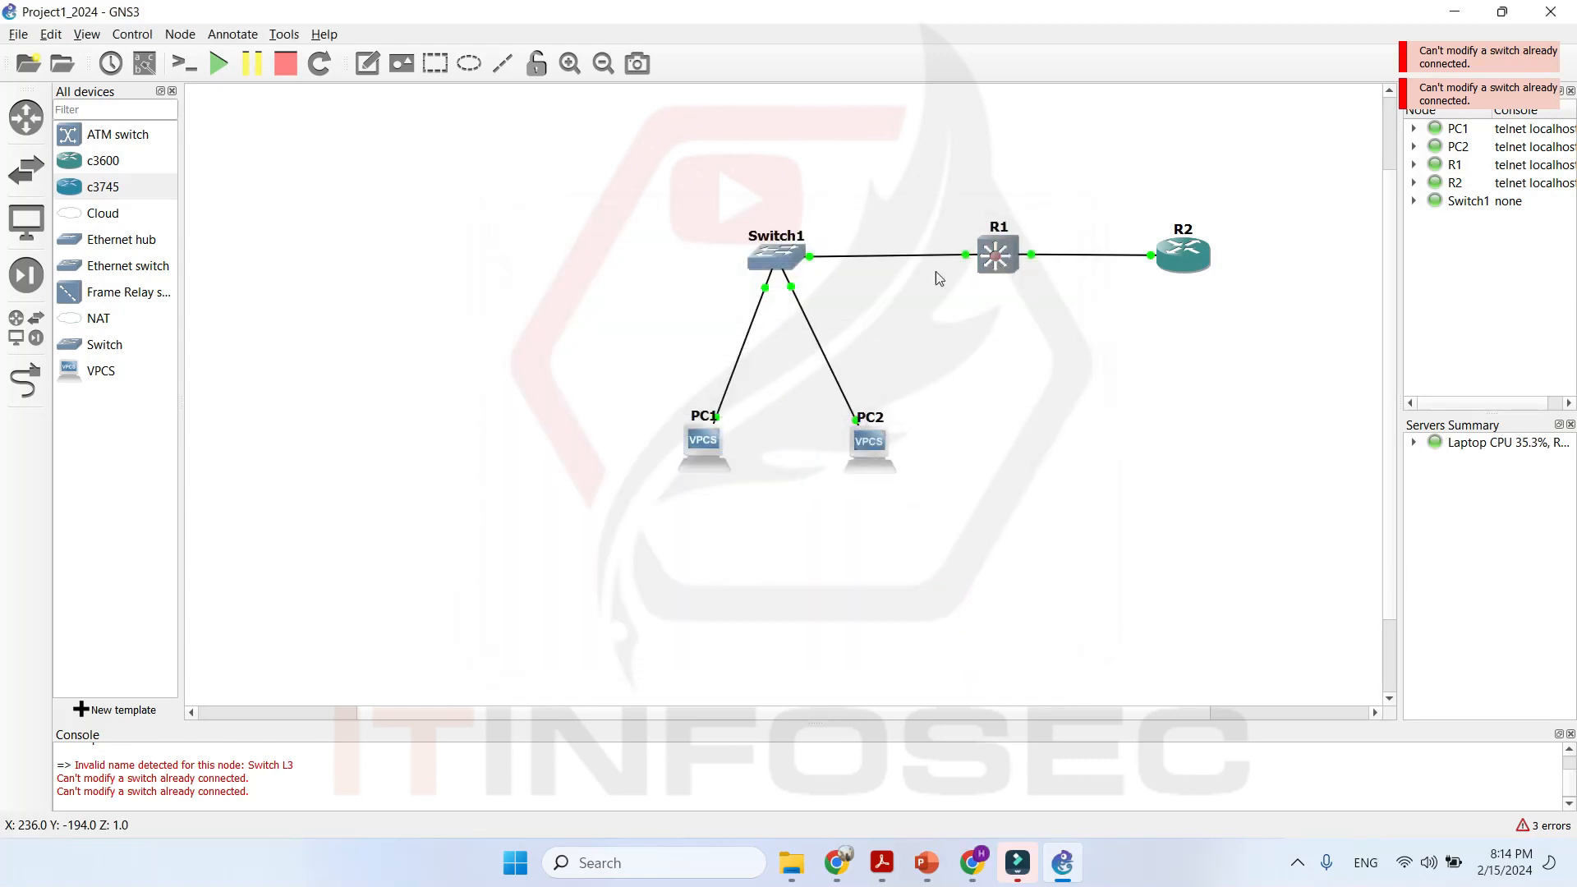
Open the consoles of R1 and R2 together, and close R1's session.
left_click_drag(997, 261, 989, 270)
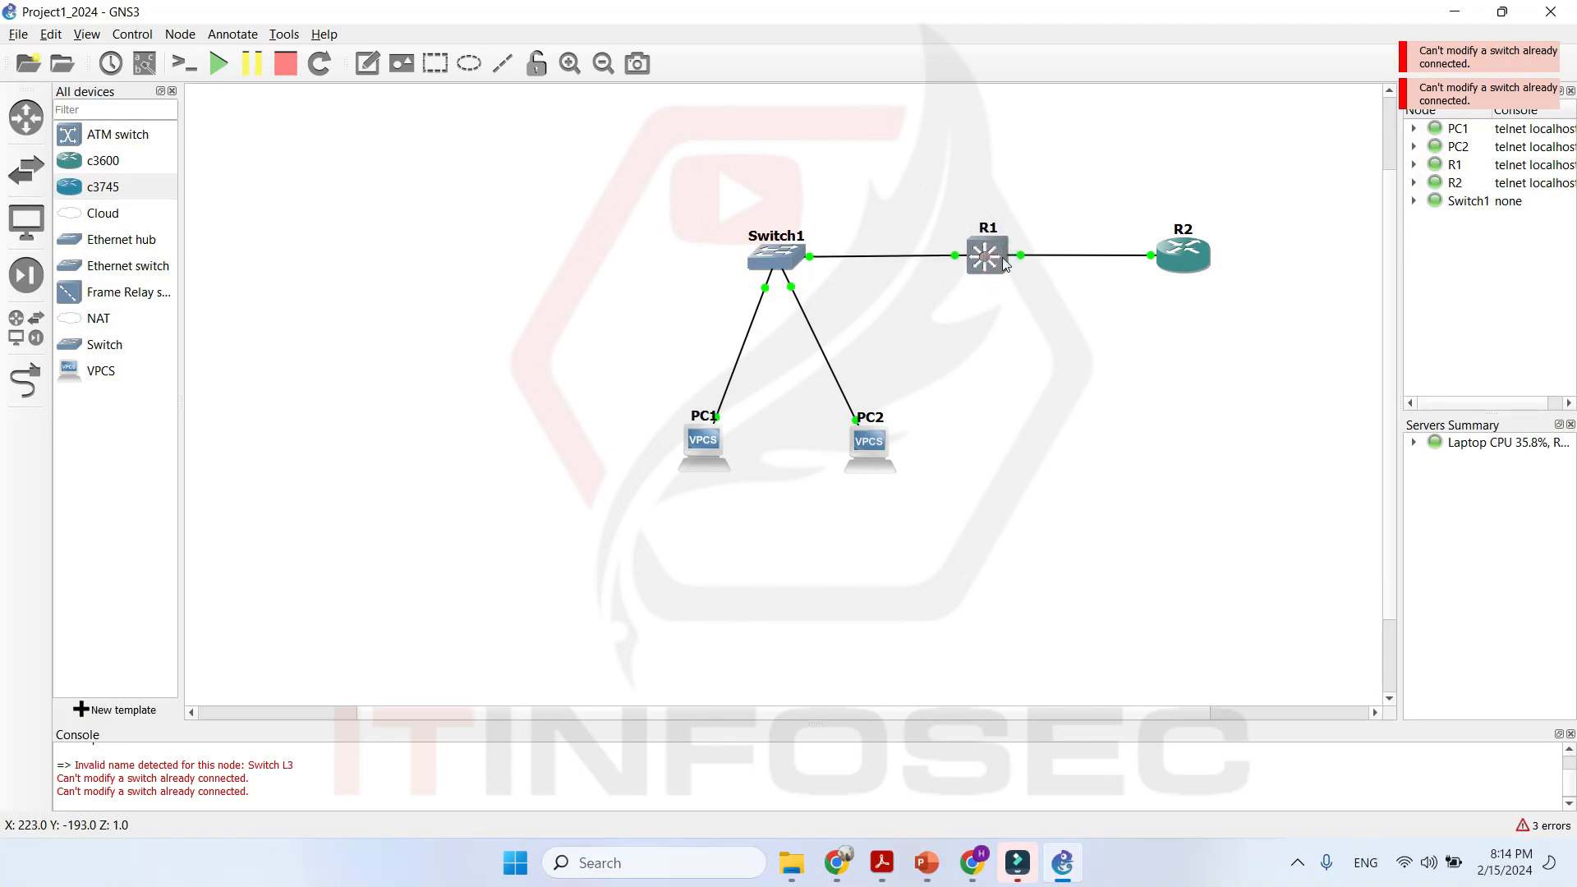
right_click(1195, 261)
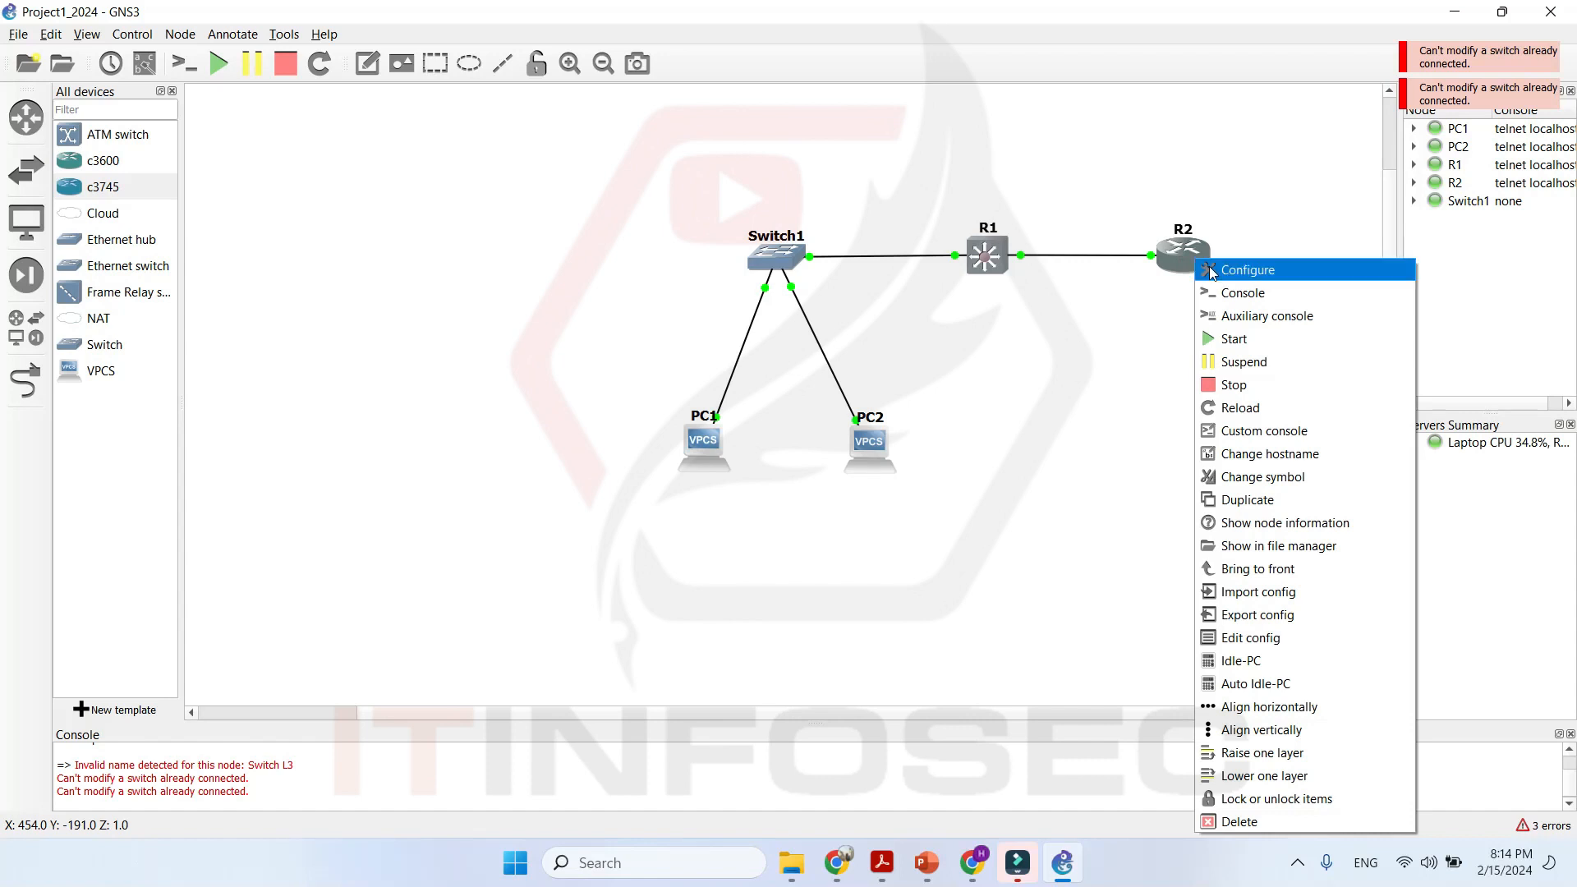
left_click(1280, 292)
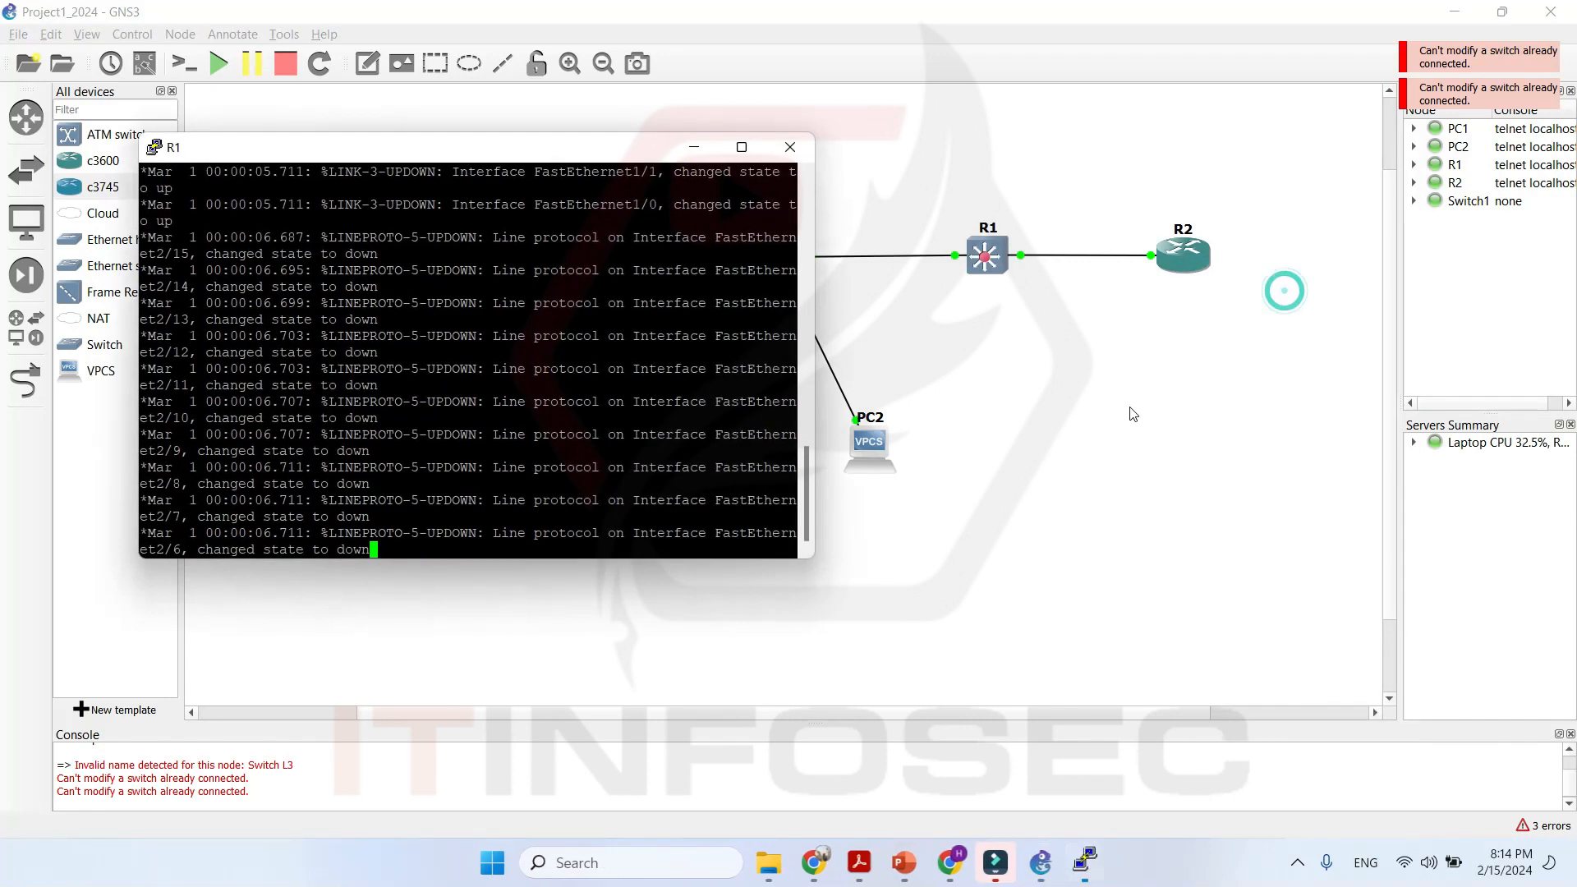
left_click(790, 147)
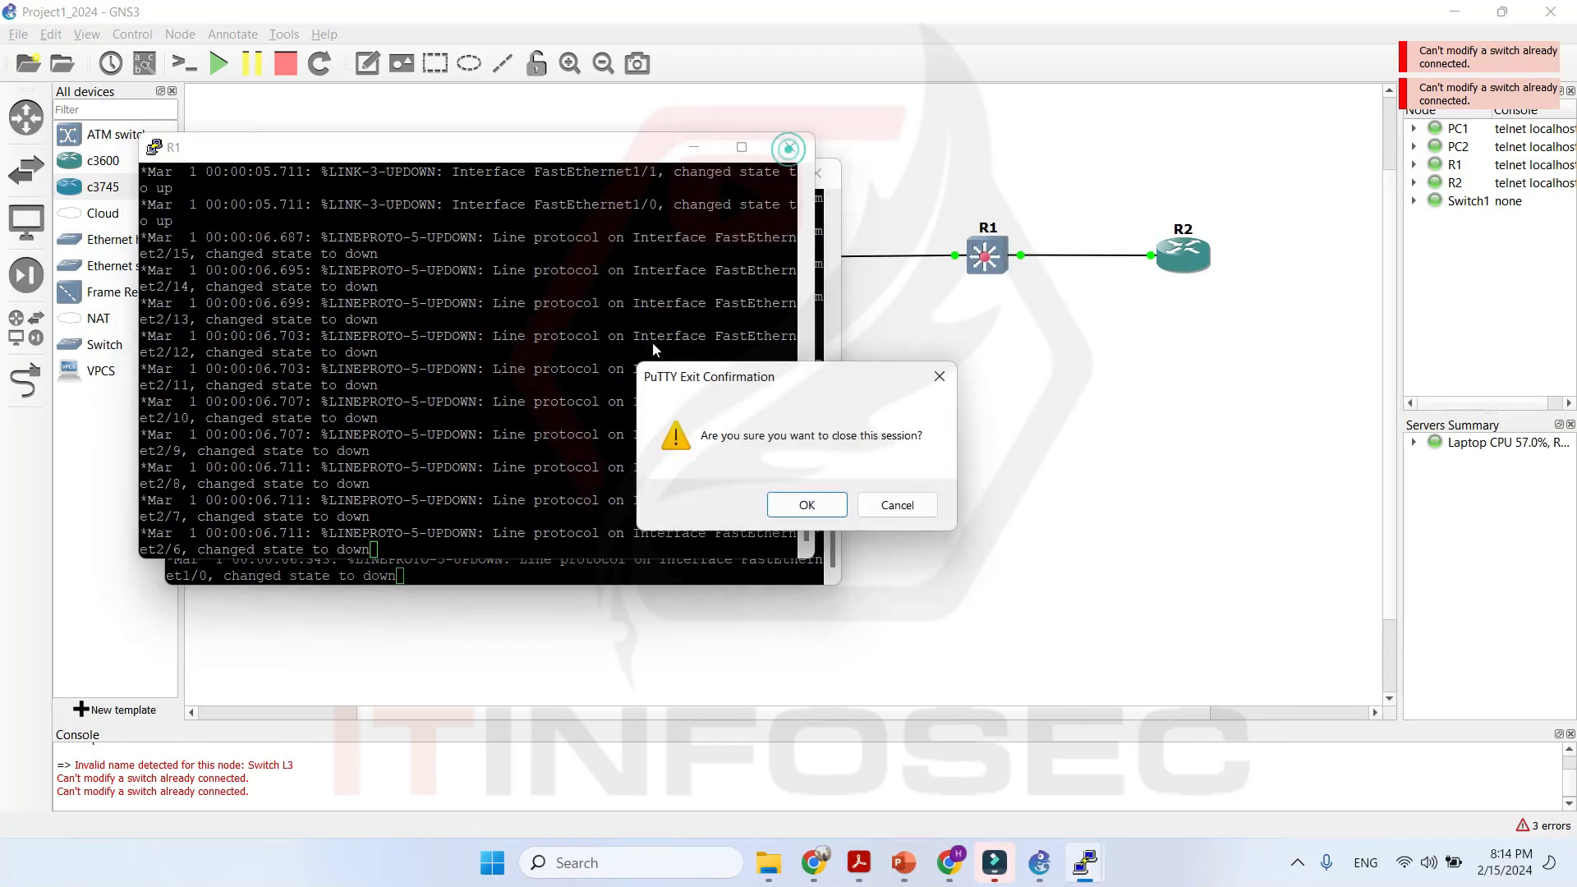
left_click(806, 501)
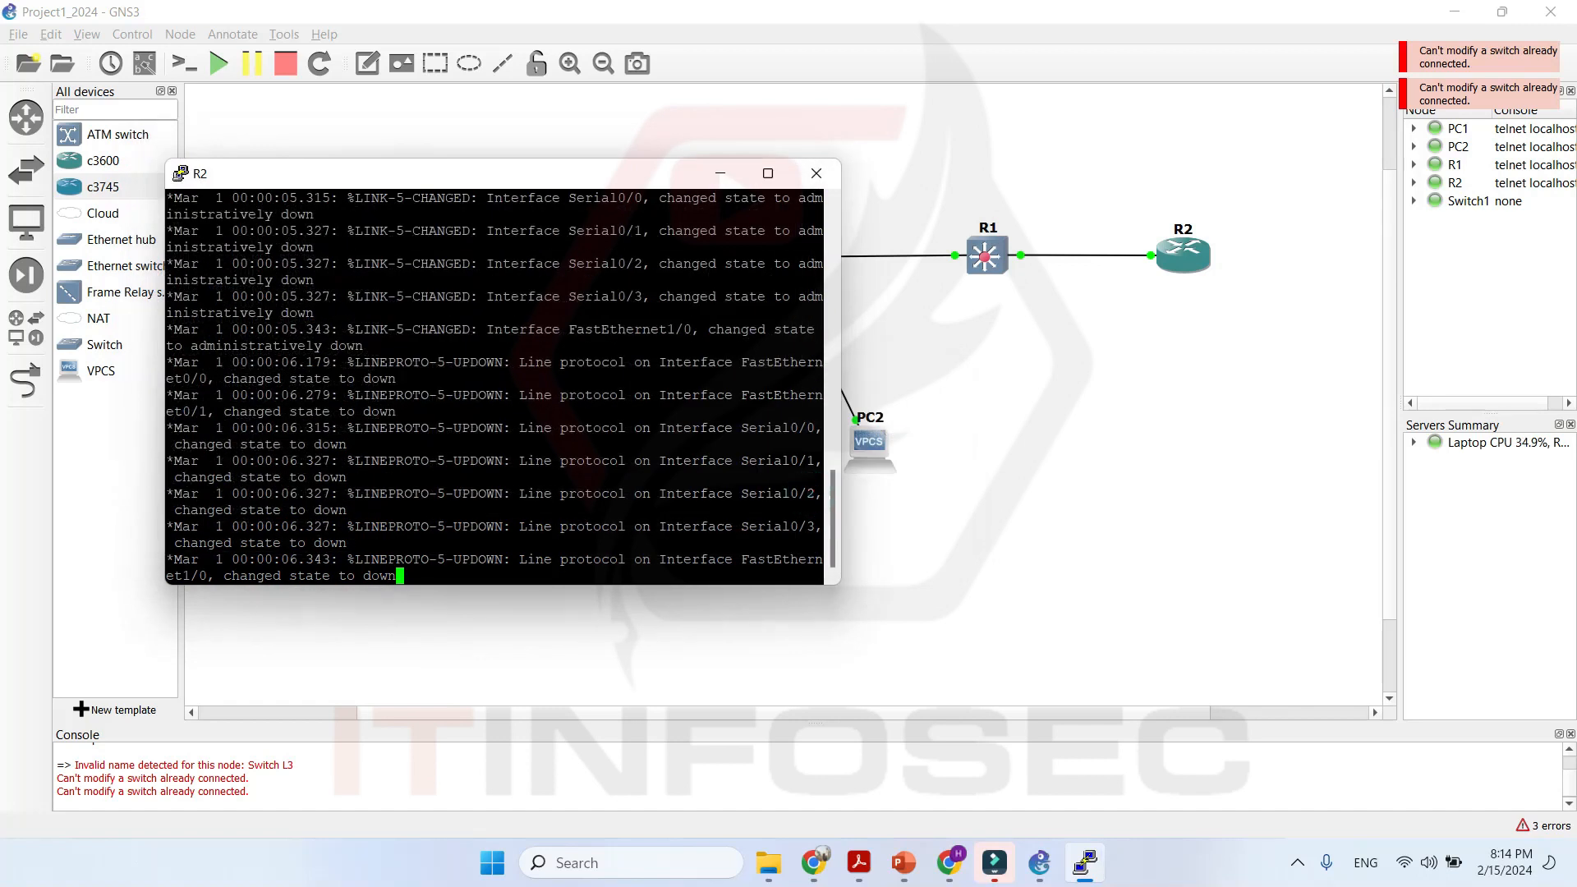
Display R2's complete running configuration in its console with sh run.
left_click_drag(670, 180, 759, 133)
key("Return")
key("Return")
key("Return")
key("Return")
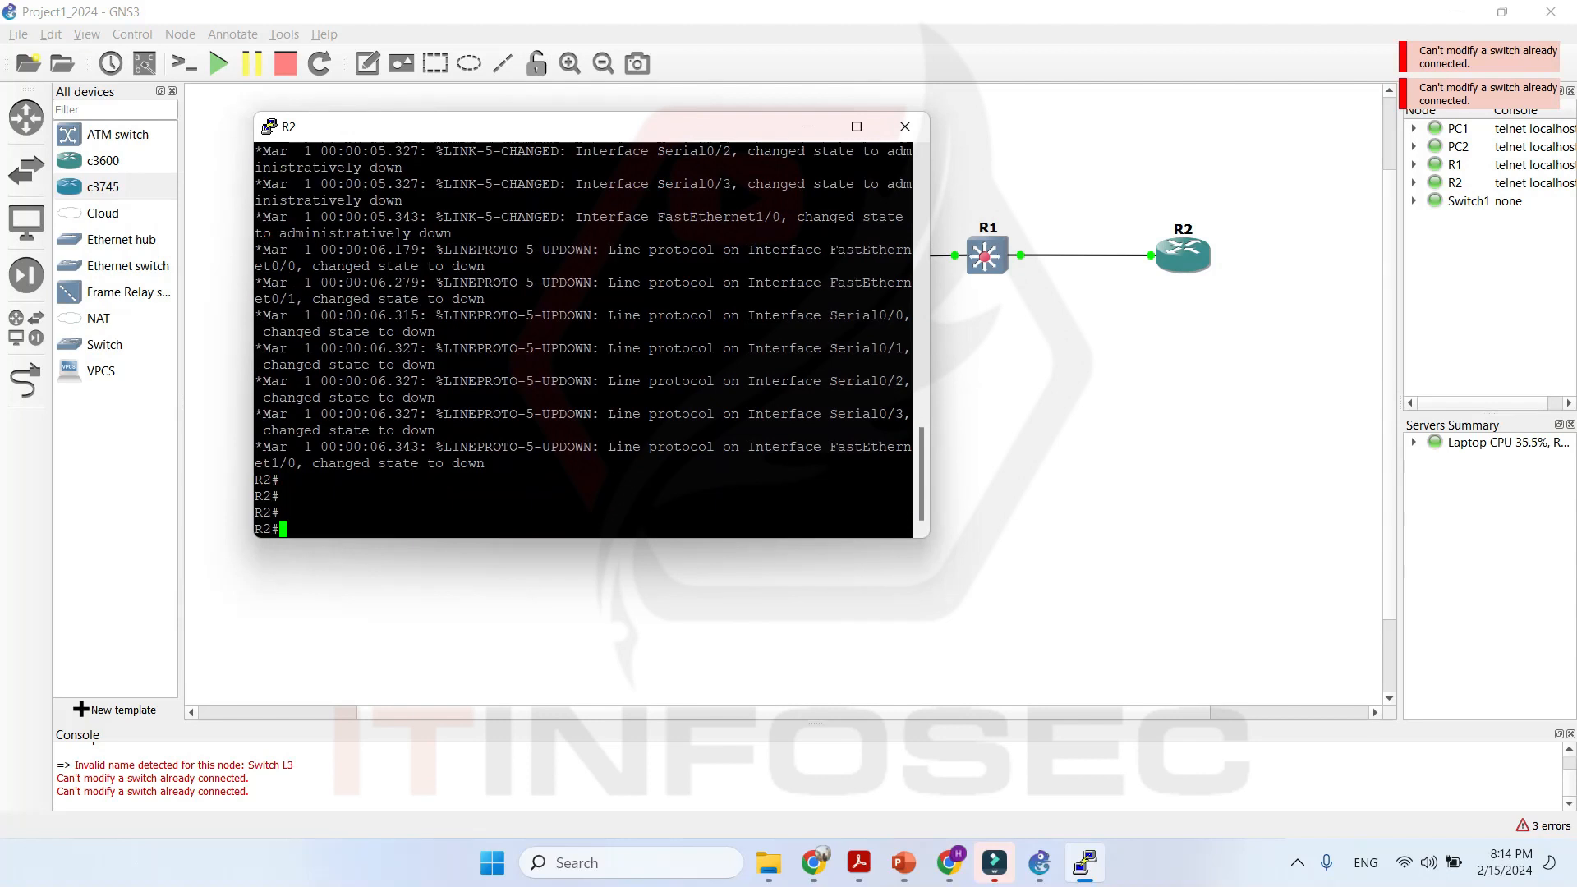
key("Return")
key("Return")
type("sh run")
key("Return")
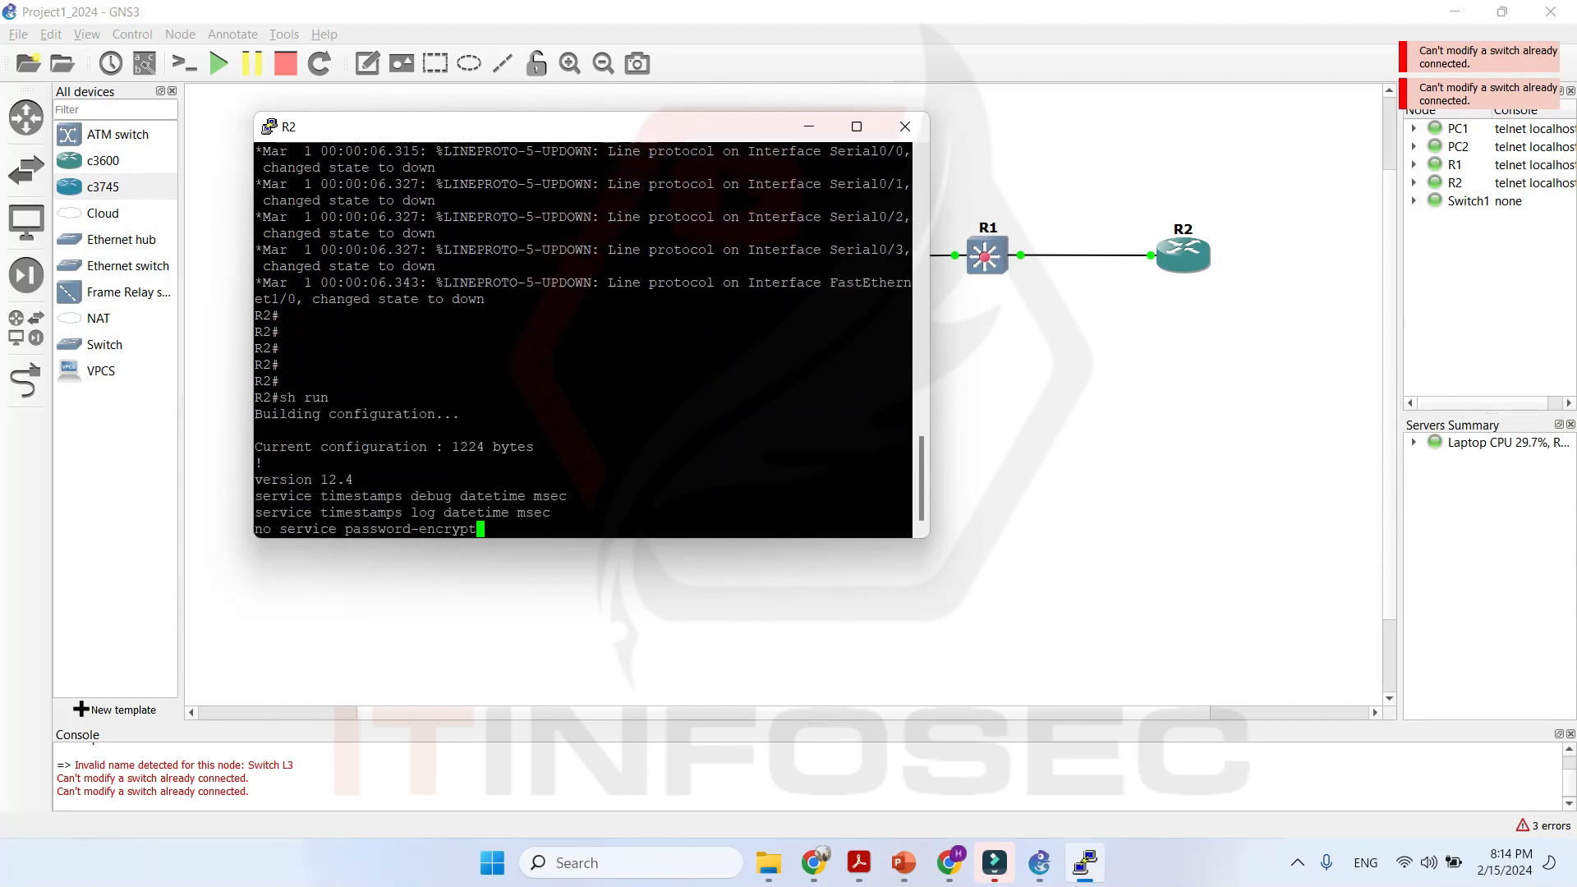
key("space")
key("space")
key("space")
key("space")
key("space")
Enter and leave global configuration mode on R2 with conf t and end, and close its console session.
type("conf t")
key("Return")
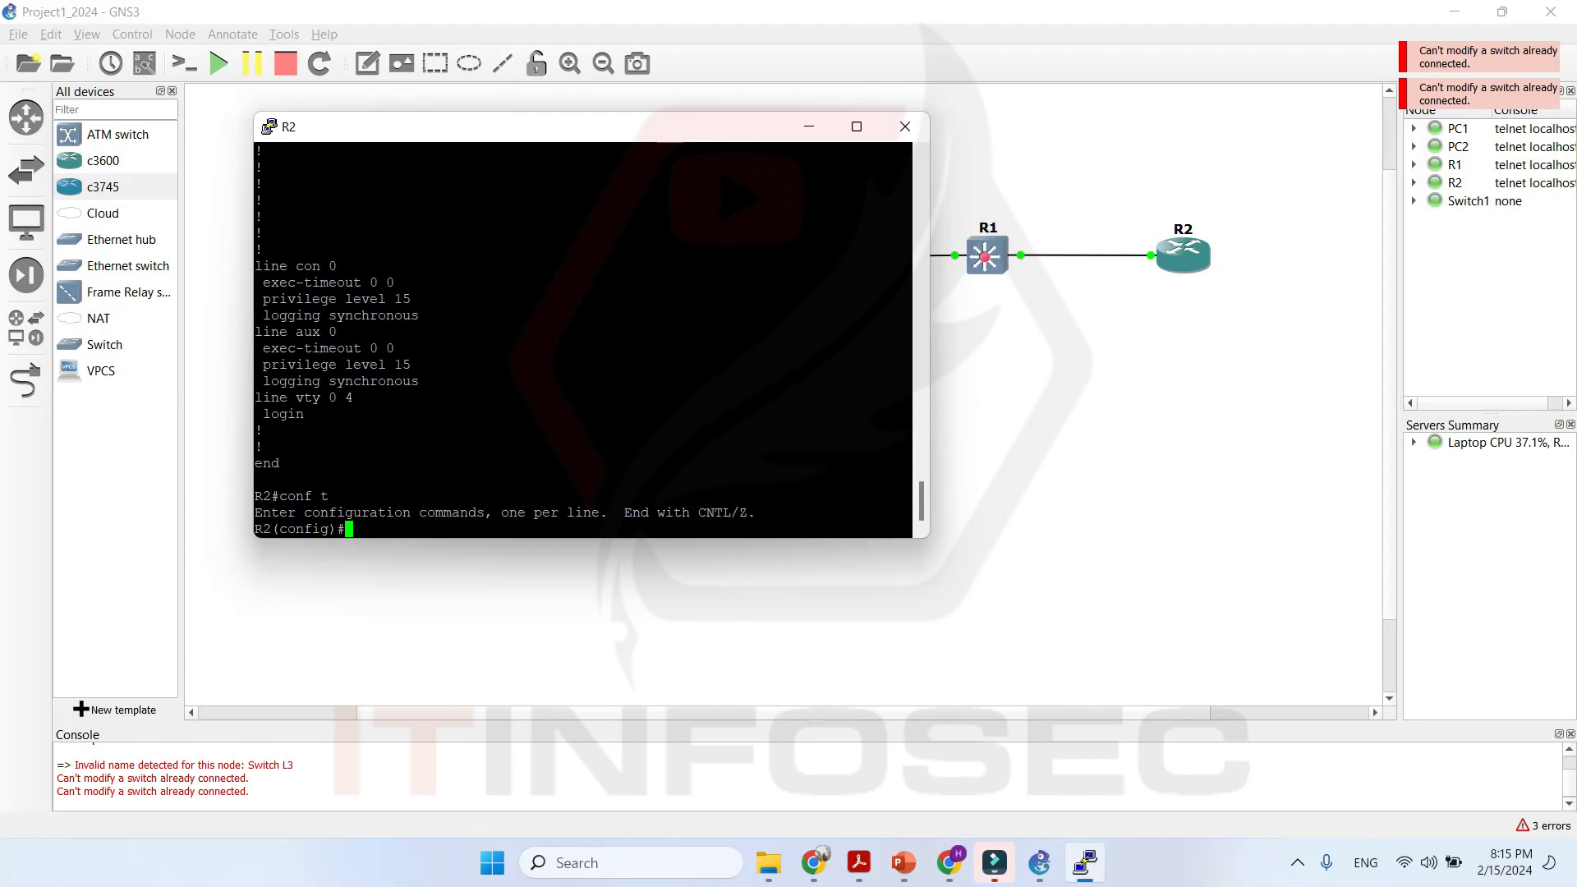
key("Return")
key("Return")
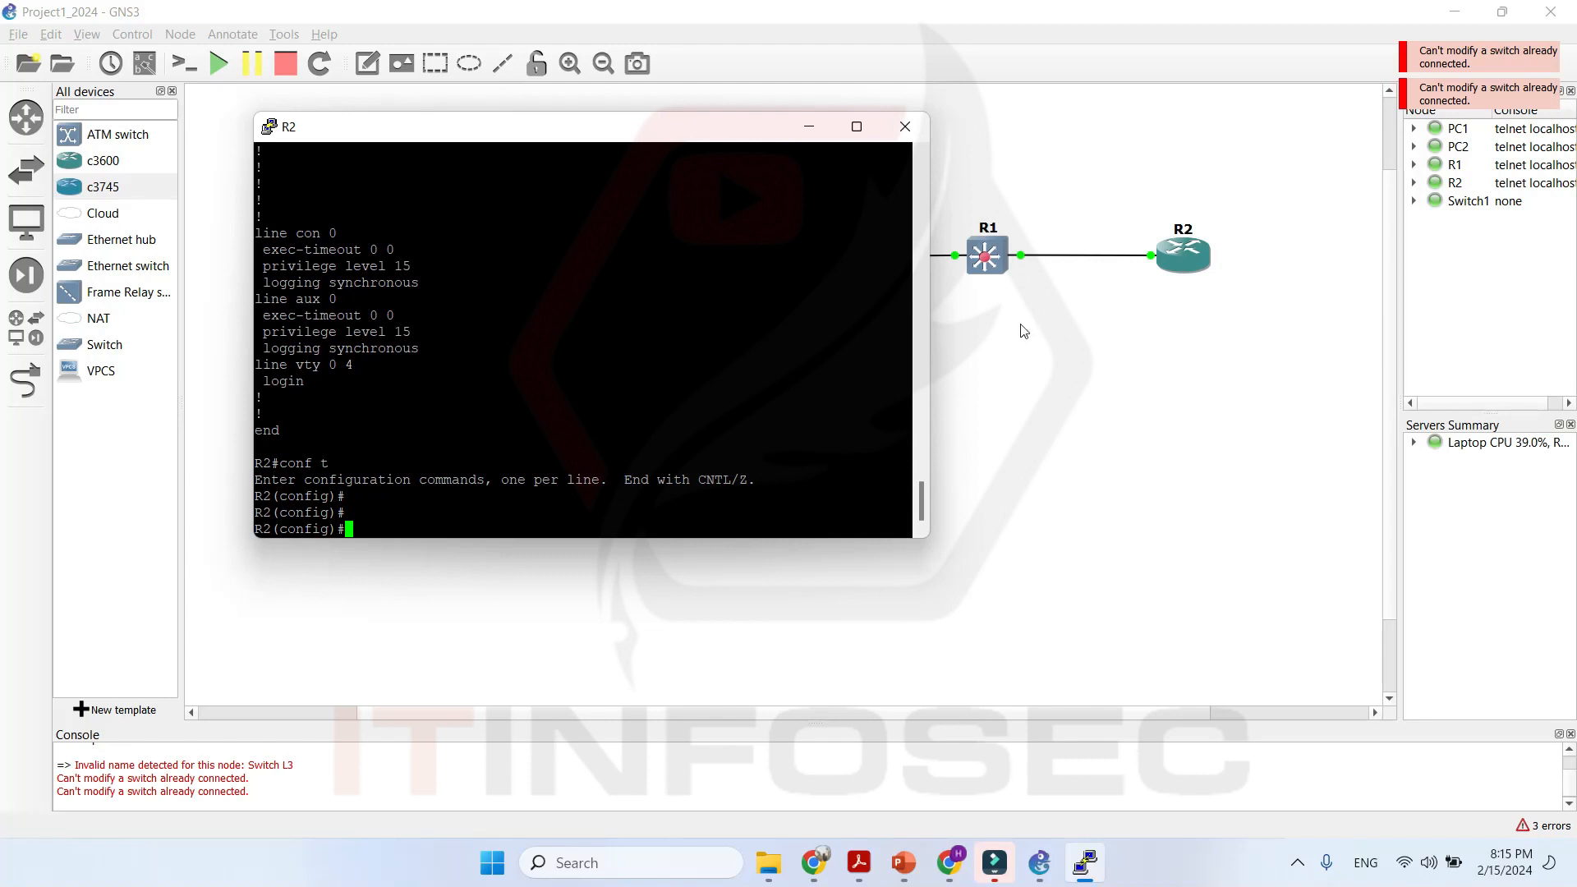
type("end")
key("Return")
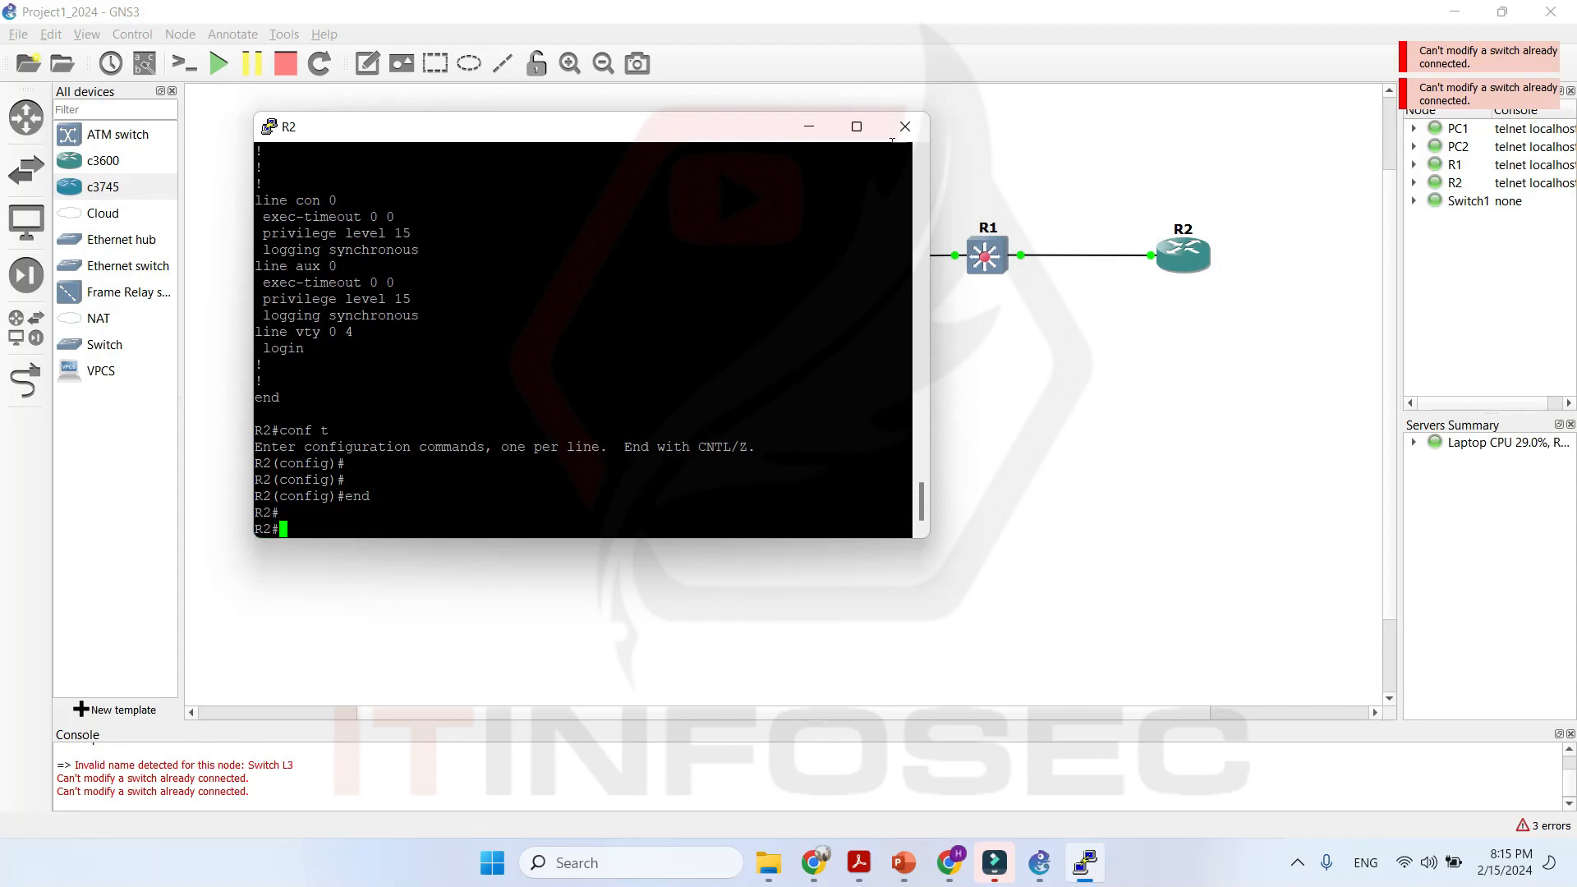
left_click(905, 126)
left_click(817, 506)
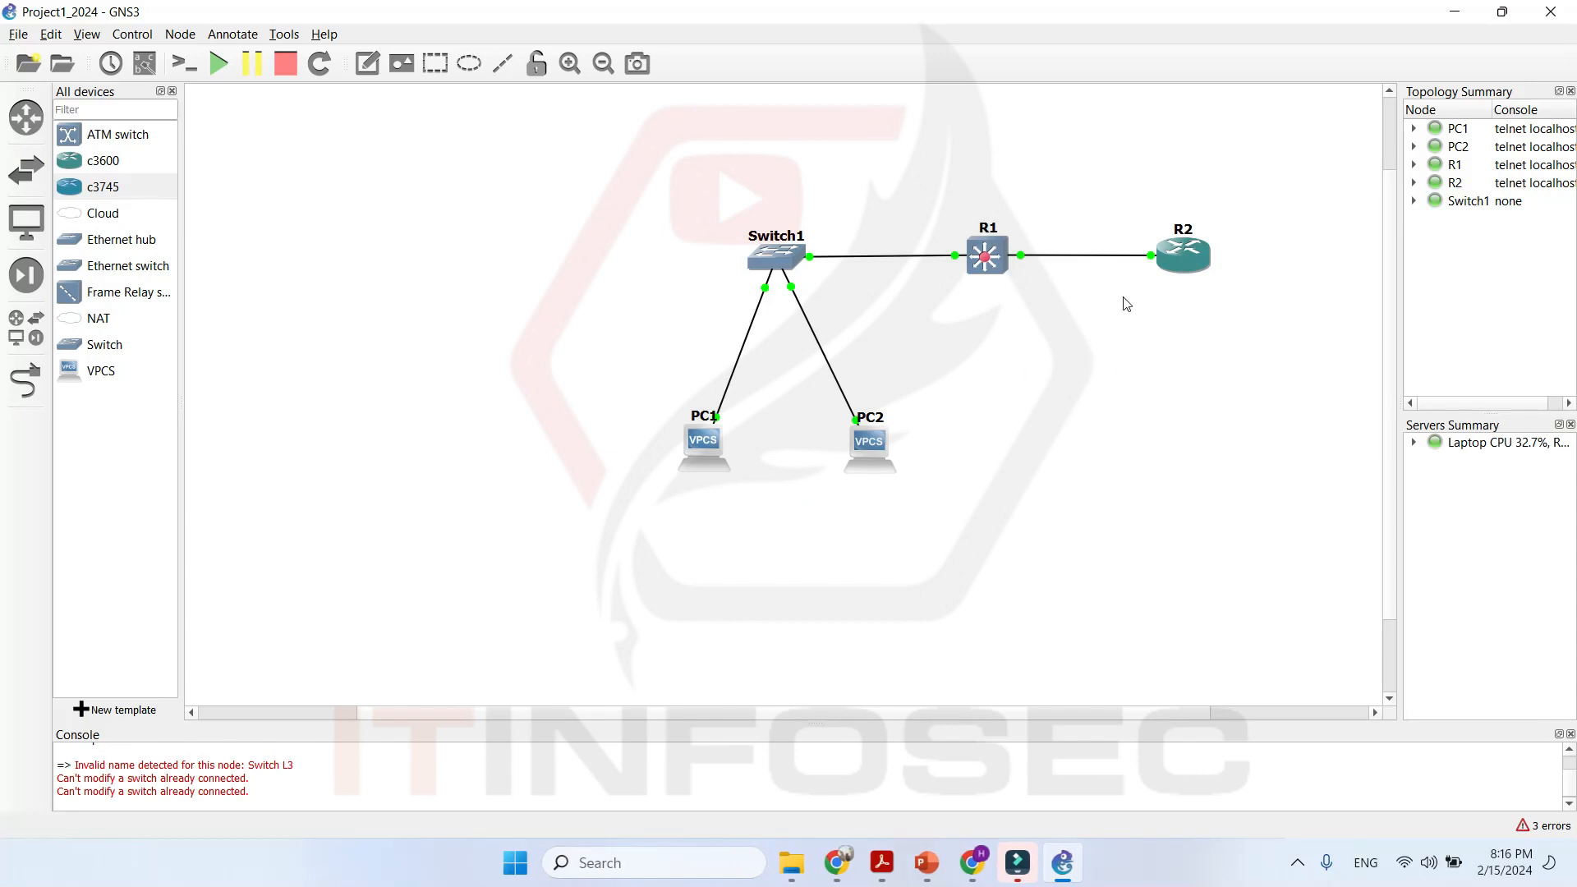
Start R2 and open its console session at the privileged prompt.
right_click(1189, 258)
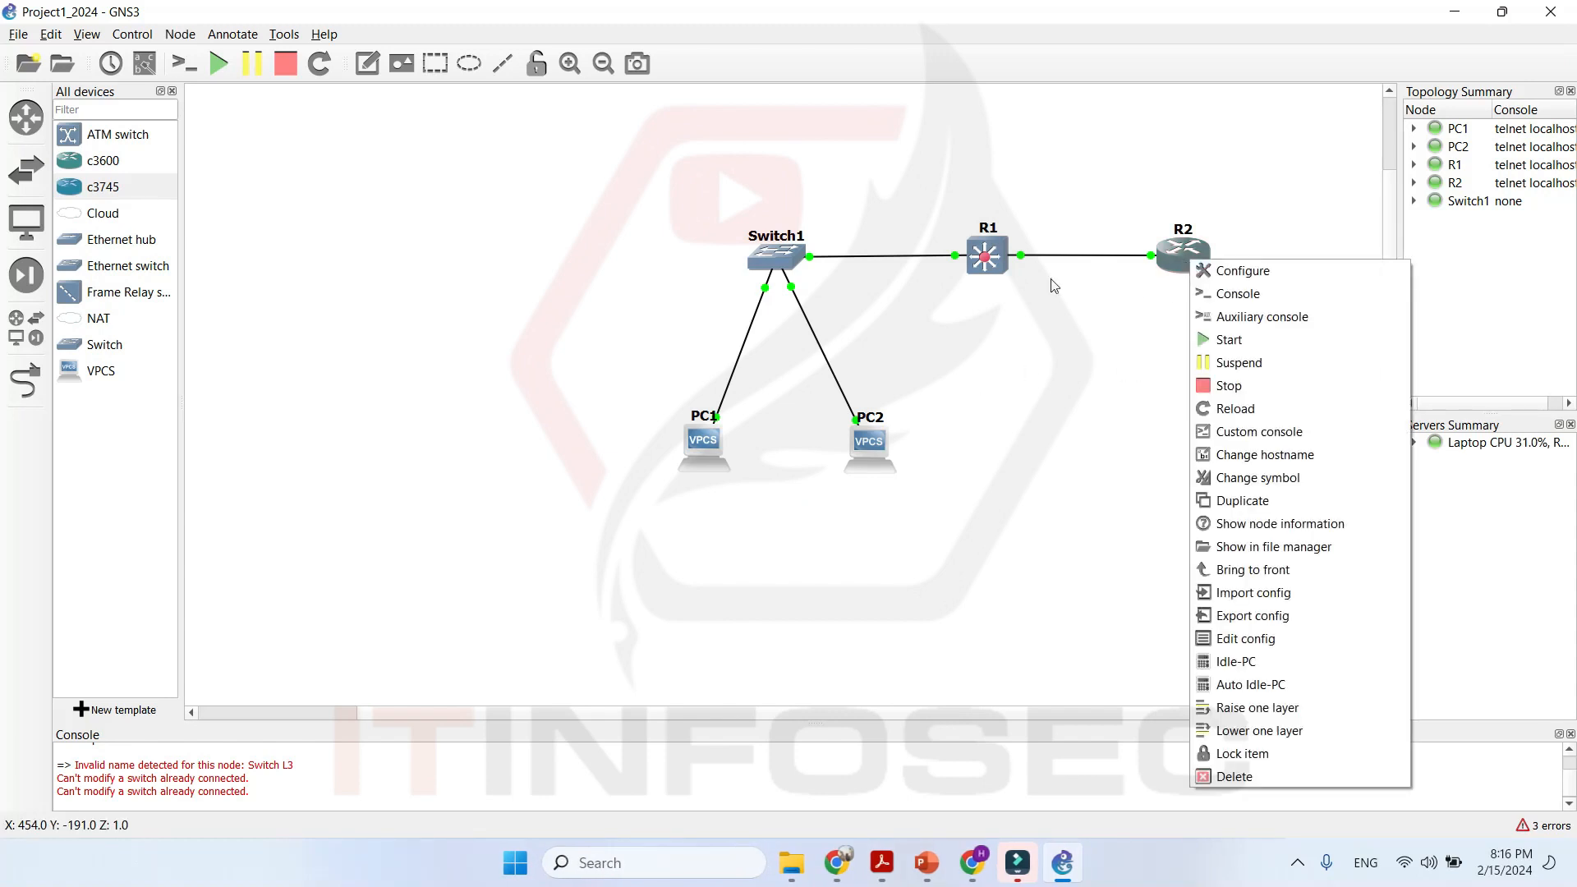
left_click(1272, 342)
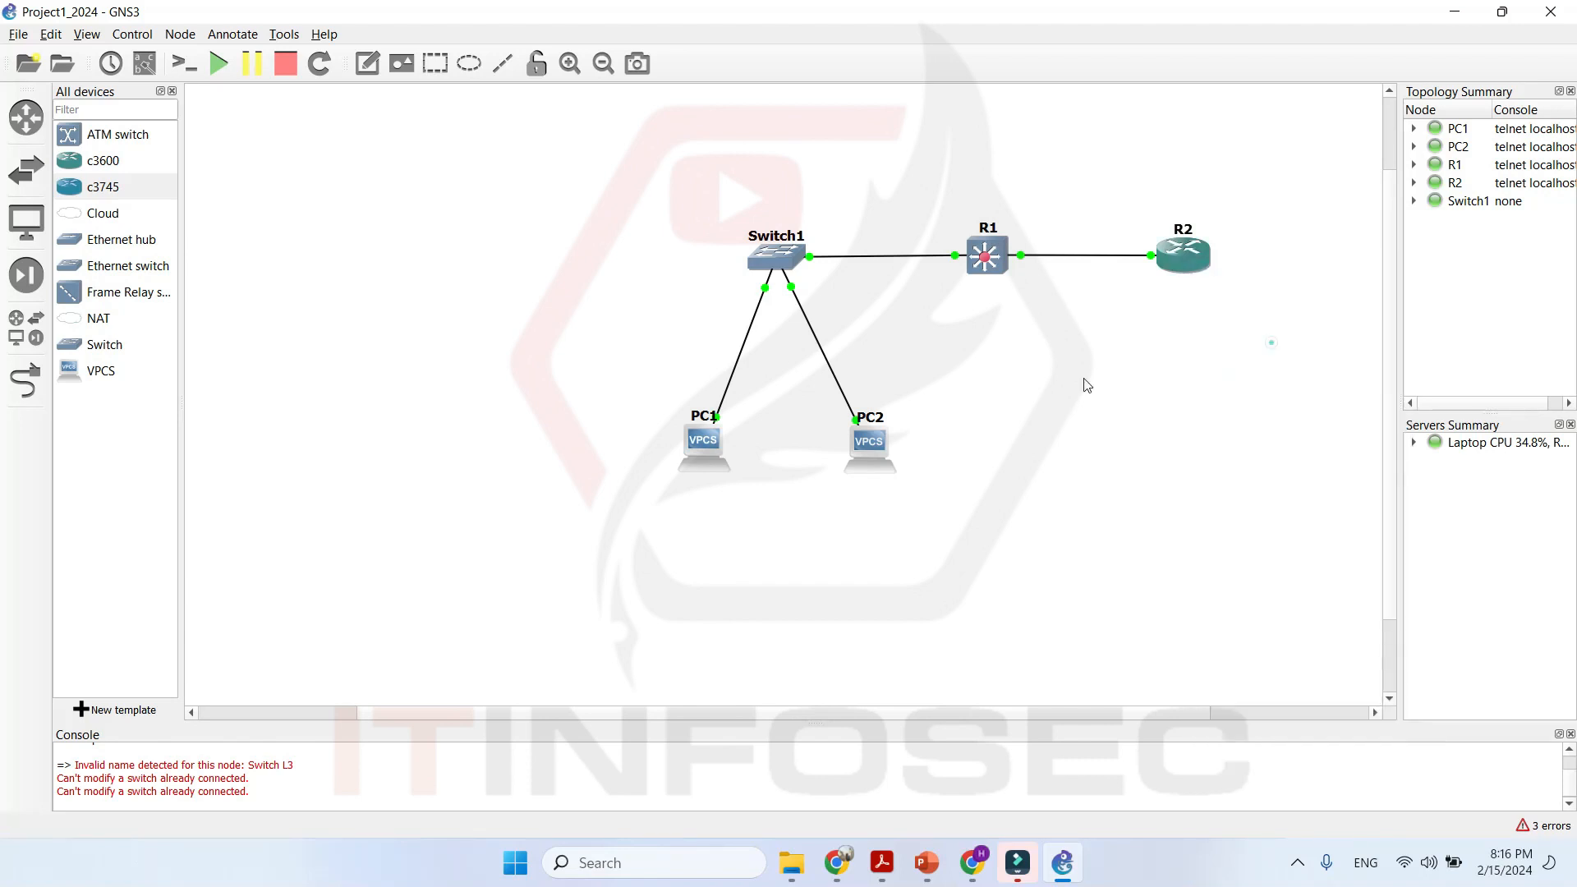
right_click(1174, 260)
left_click(1233, 294)
key("Return")
key("Return")
key("Return")
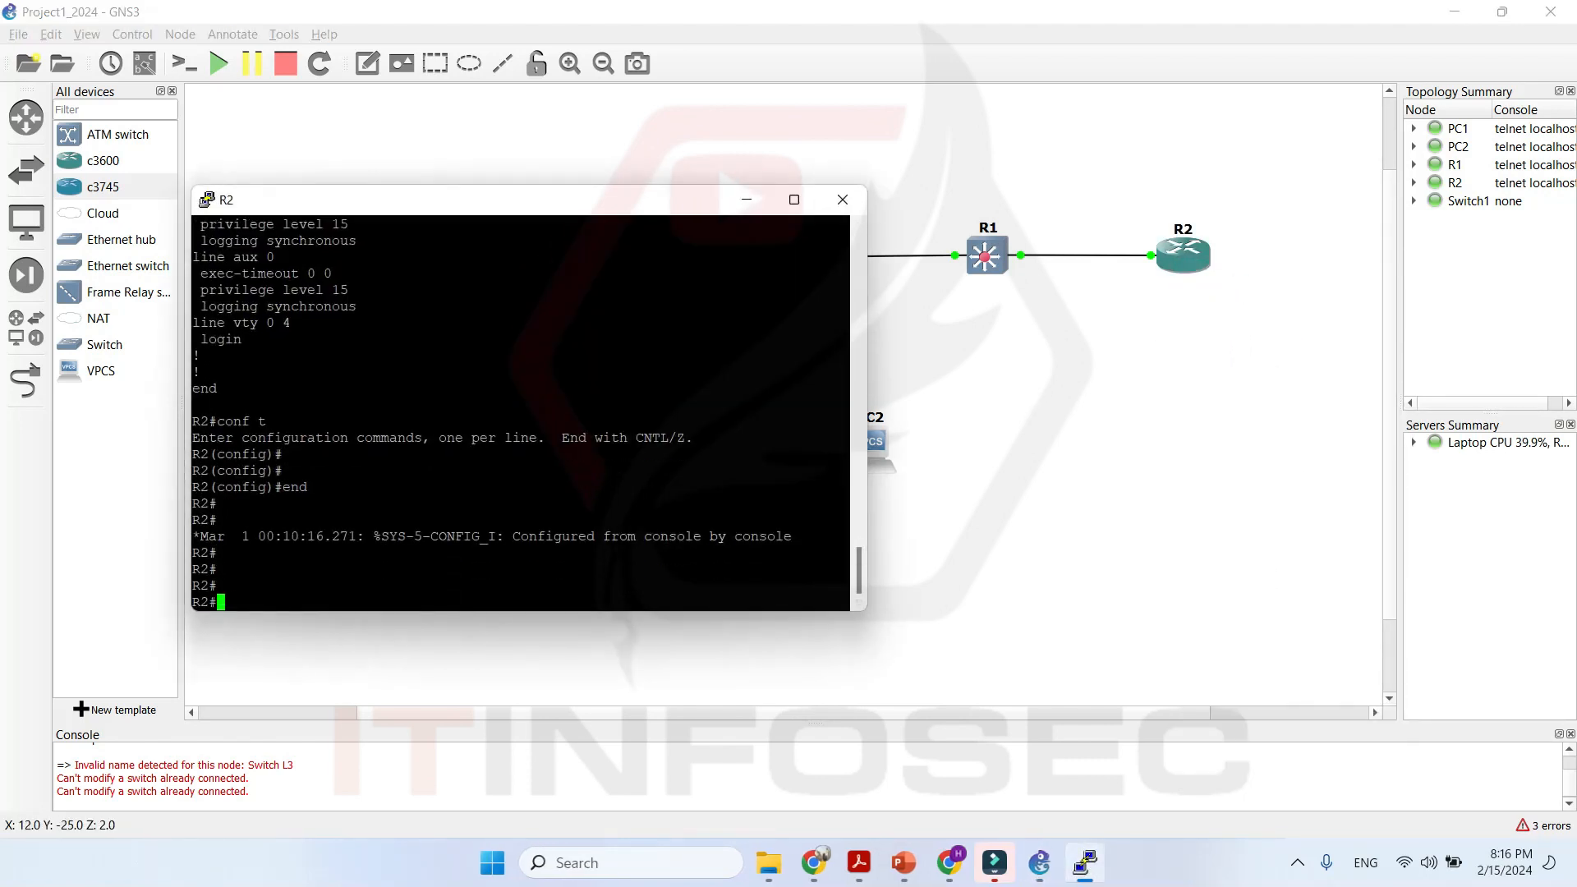
Display R2's running configuration with sh run, page through to interface Serial0/1, and stop the listing.
type("con ft")
key("Return")
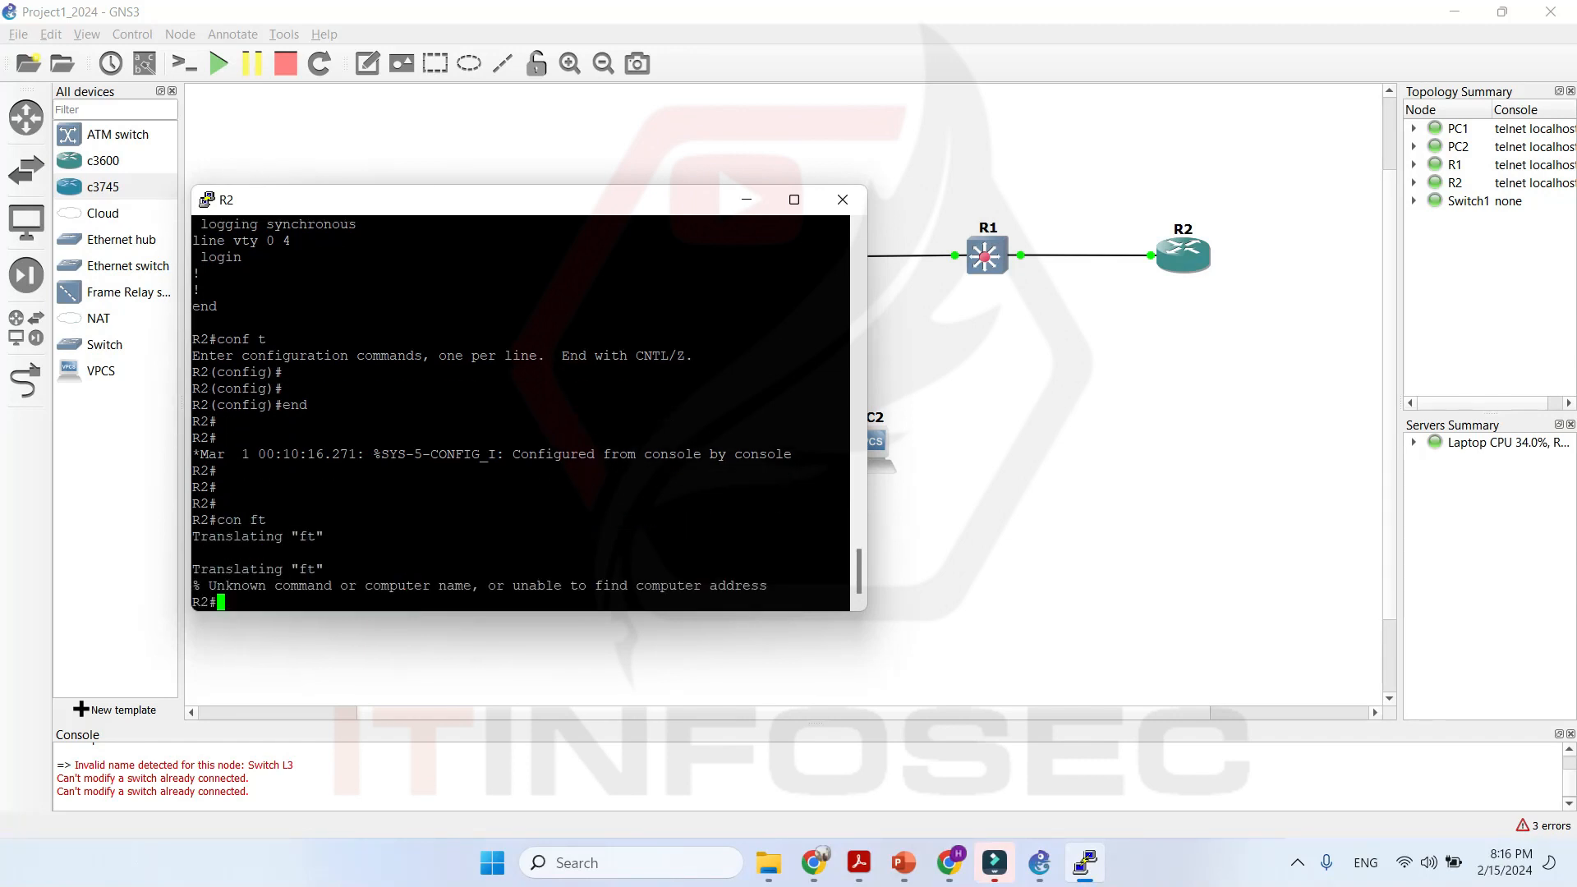
type("do sh run")
key("Return")
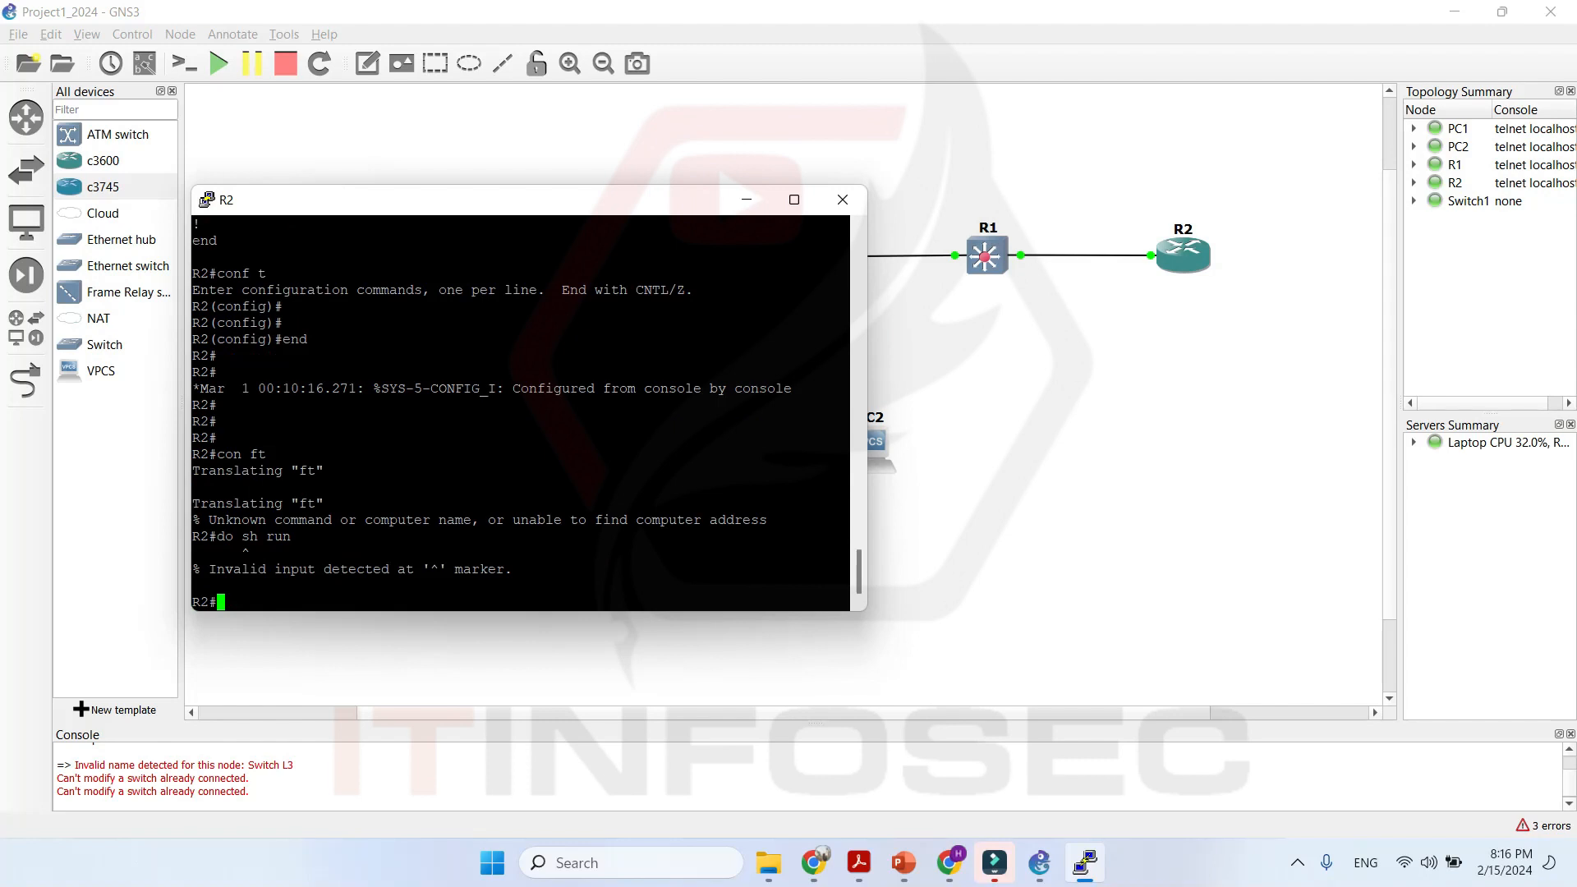
type("sh run")
key("Return")
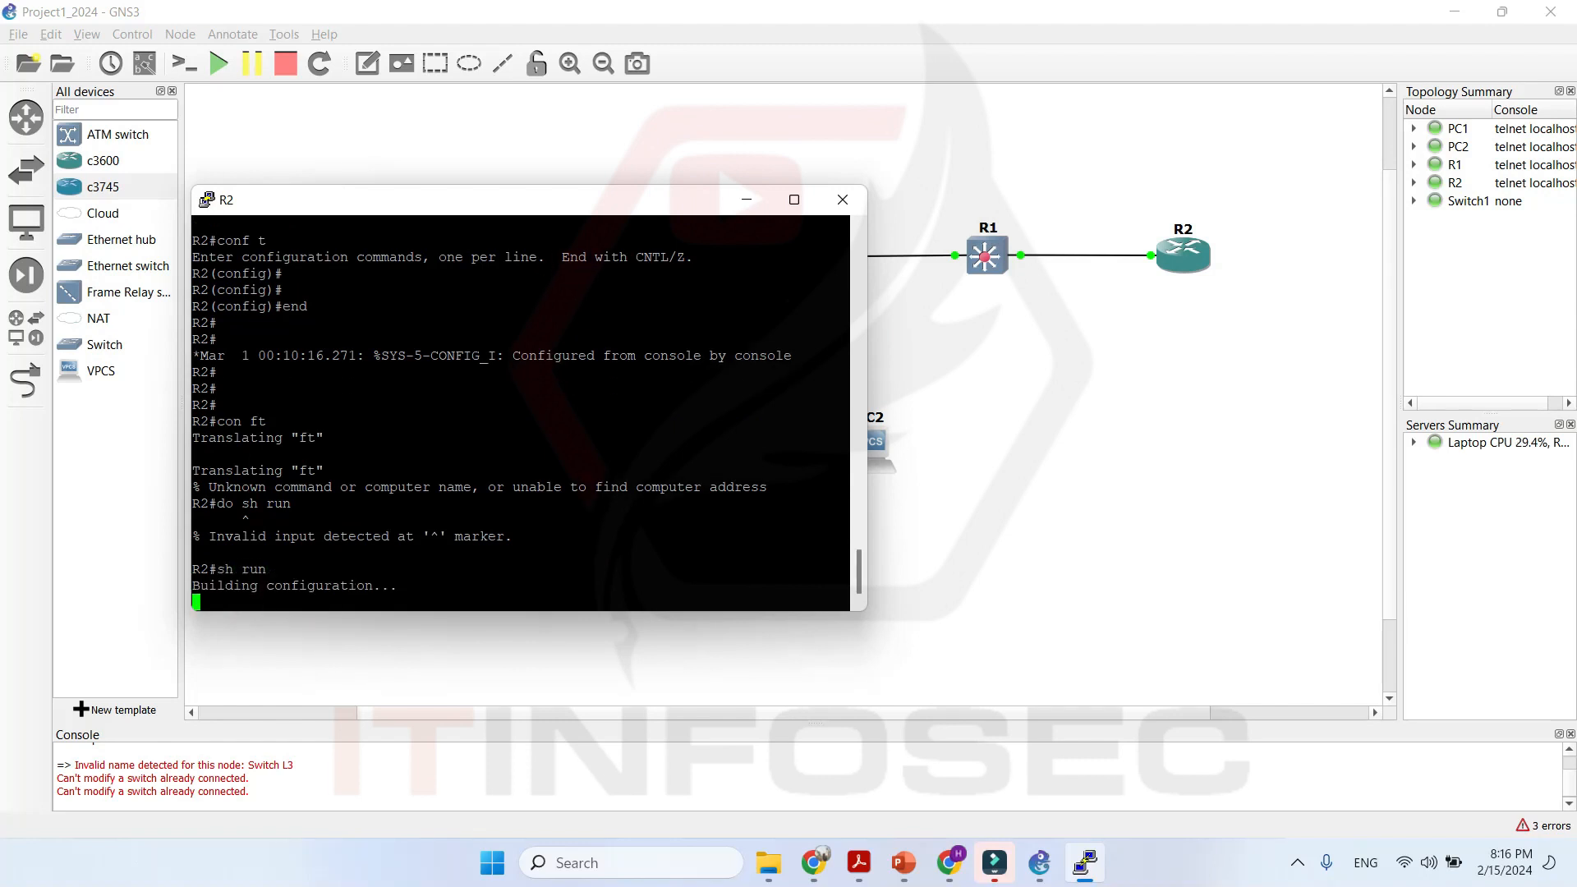
key("space")
key("space")
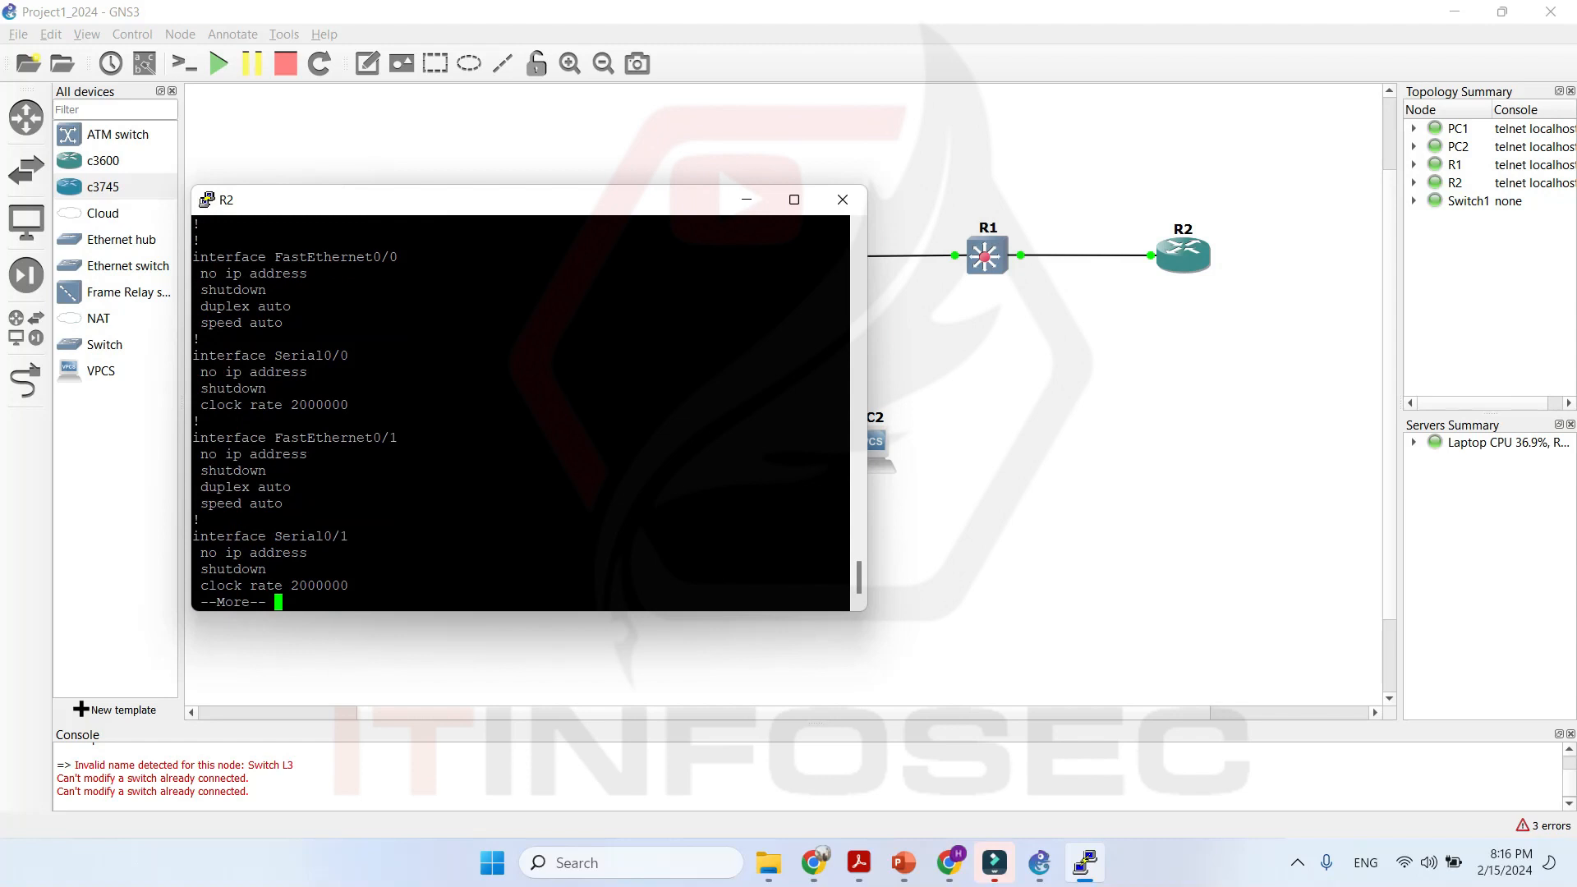
key("q")
Return from R2's console to the topology and check which ports the link between R1 and R2 uses.
left_click(839, 199)
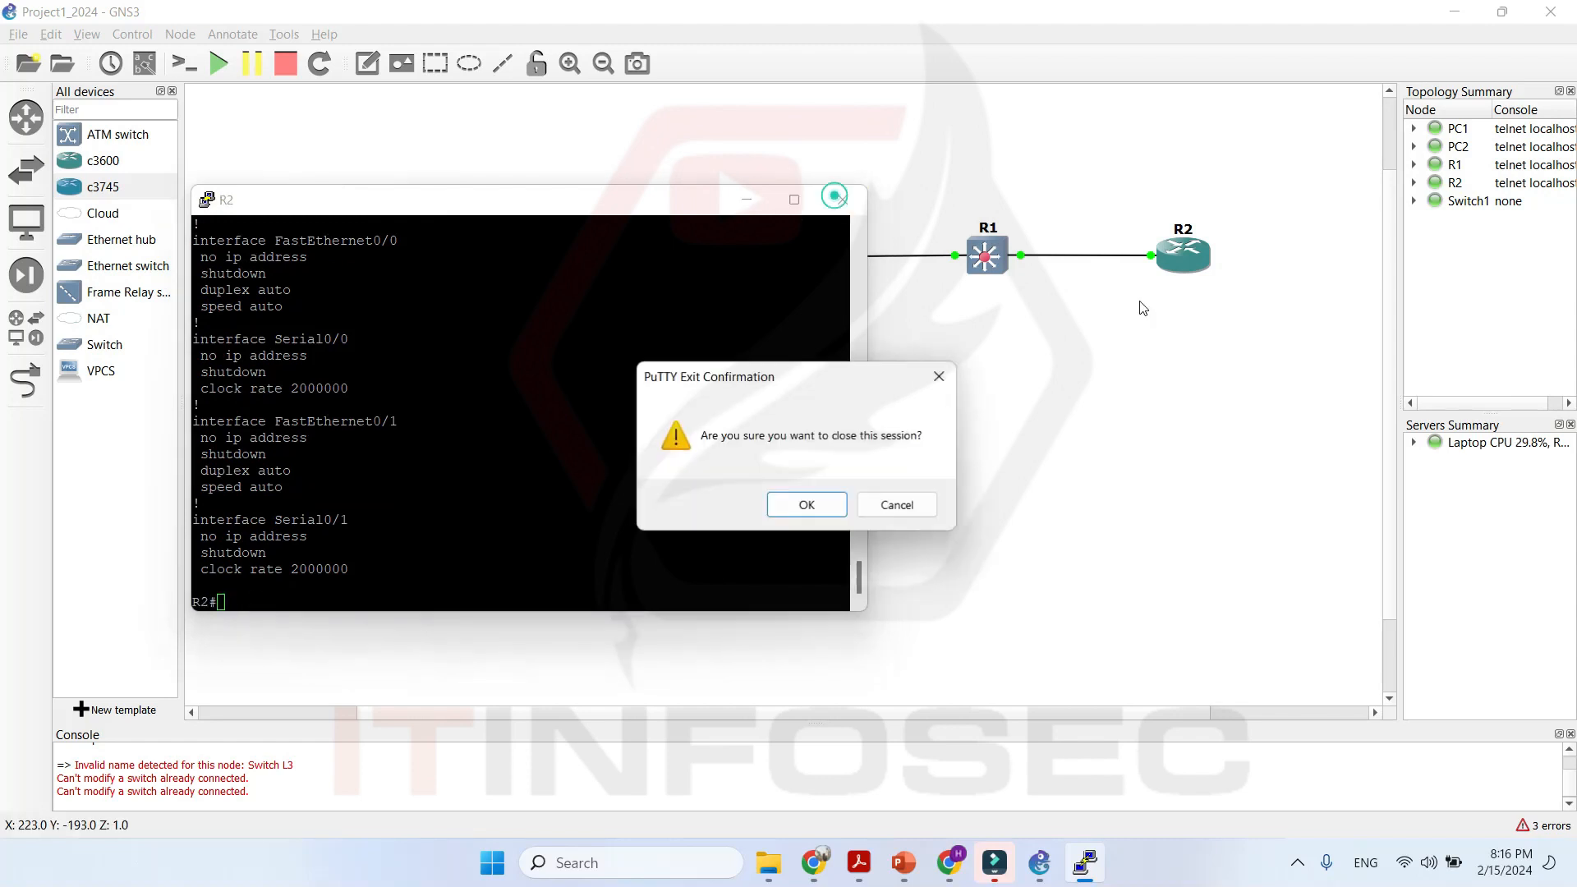
left_click(896, 505)
left_click(1067, 353)
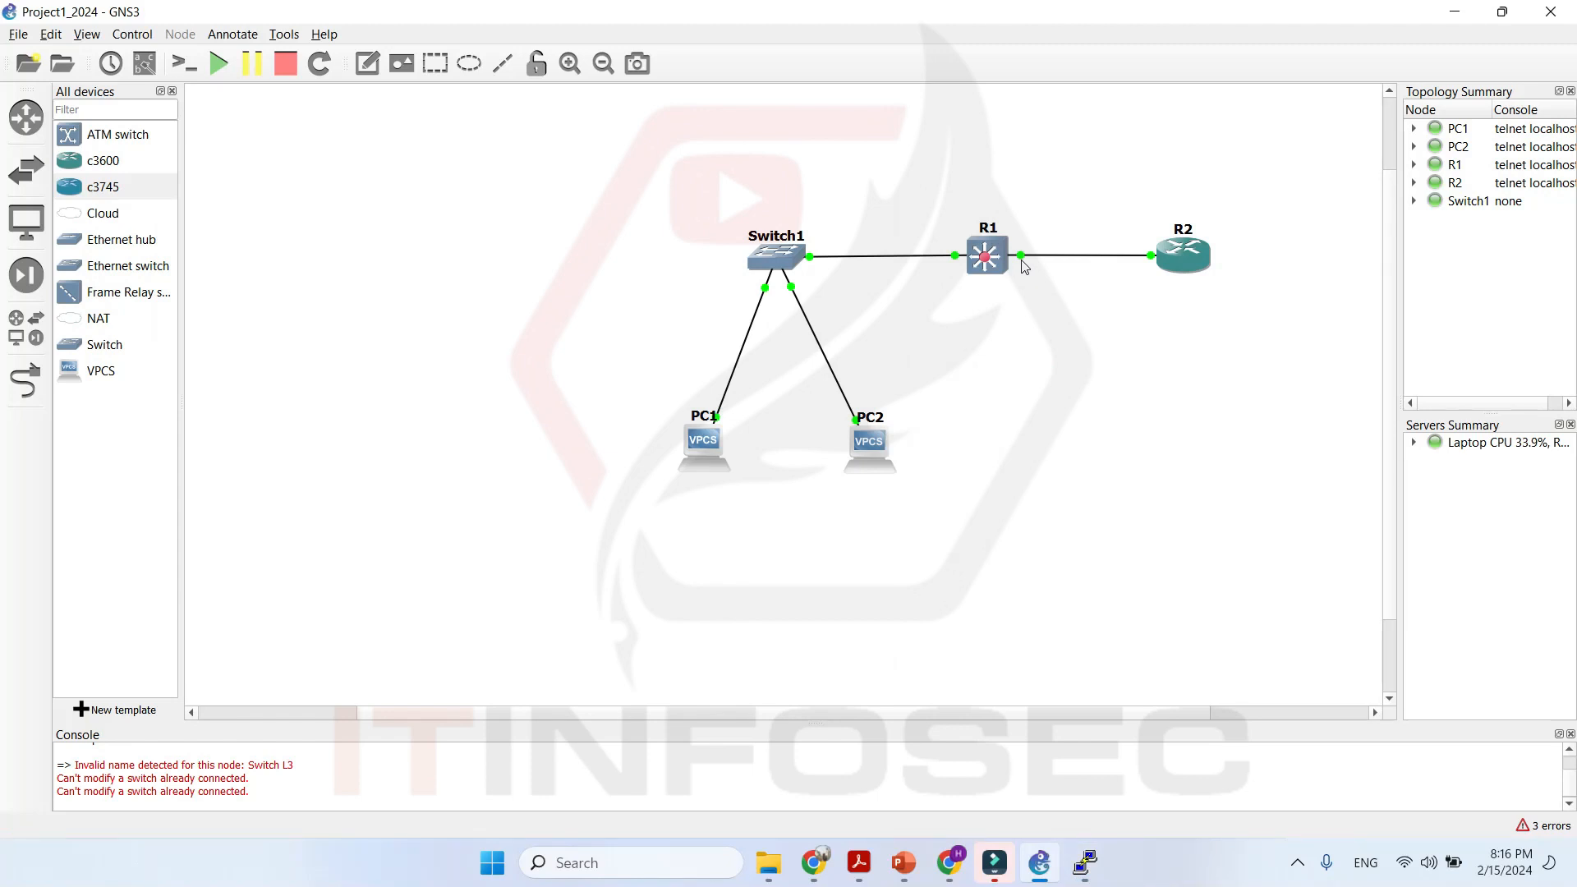
left_click(1020, 260)
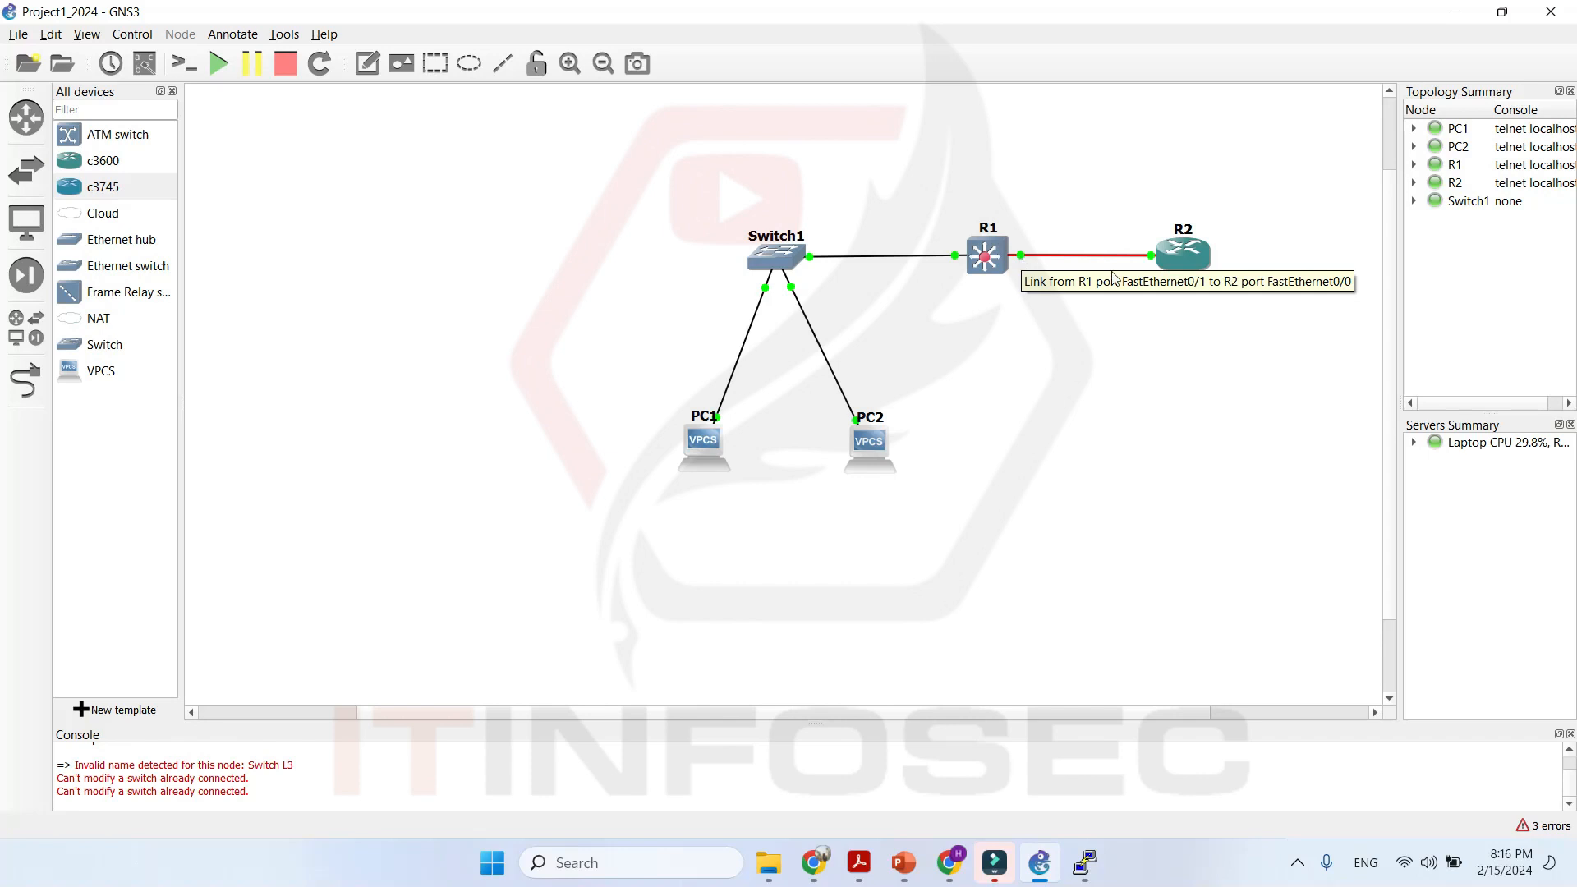
left_click(1069, 522)
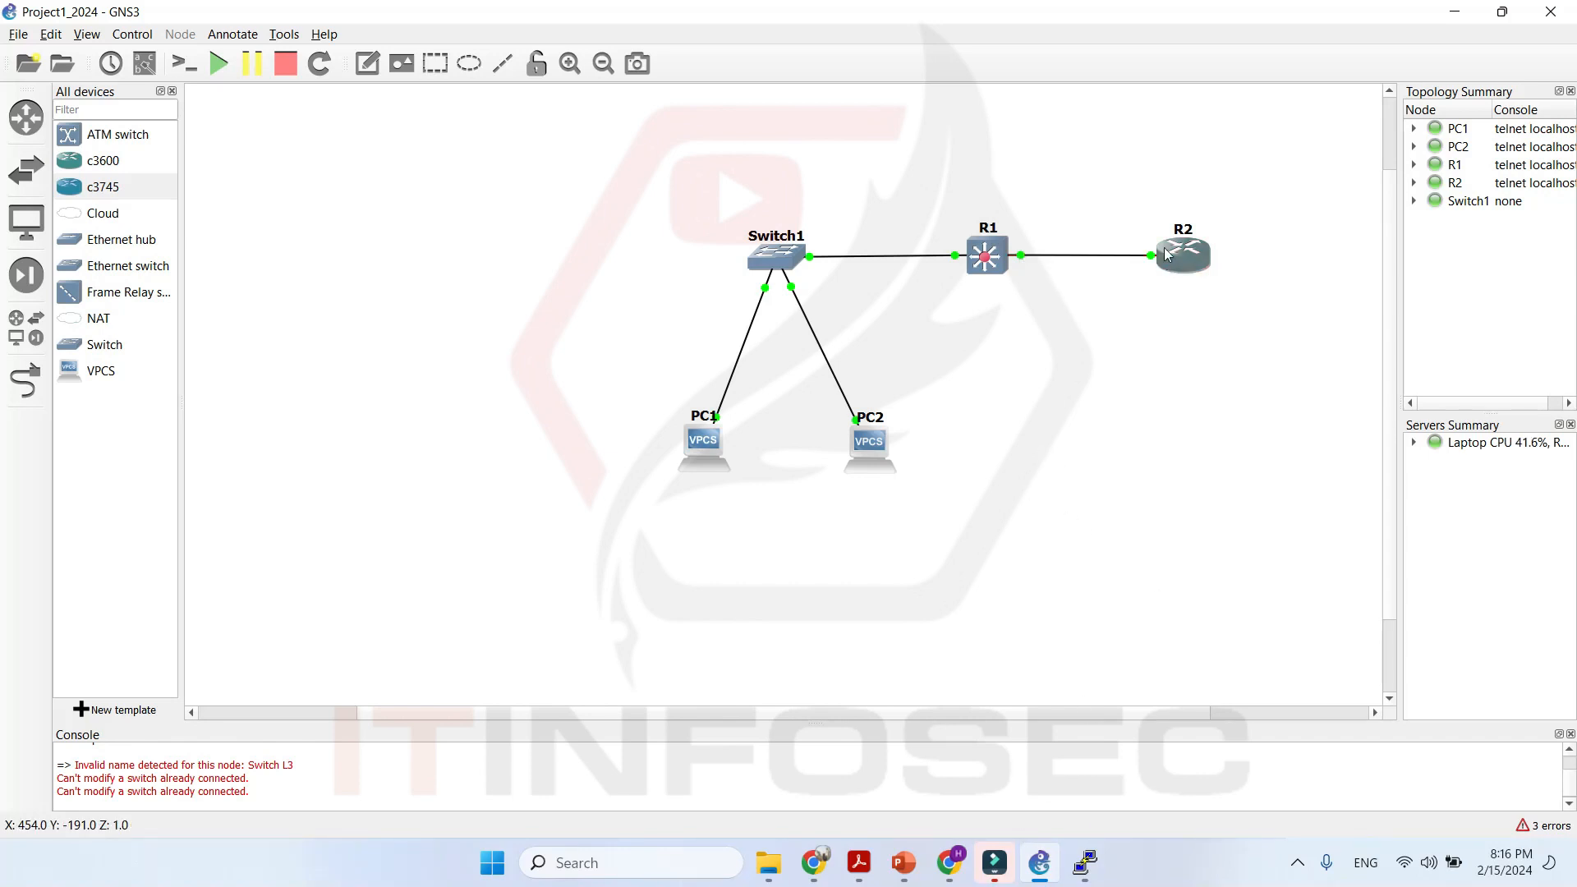
Open R2's console again and enter global configuration mode with conf t.
right_click(1185, 258)
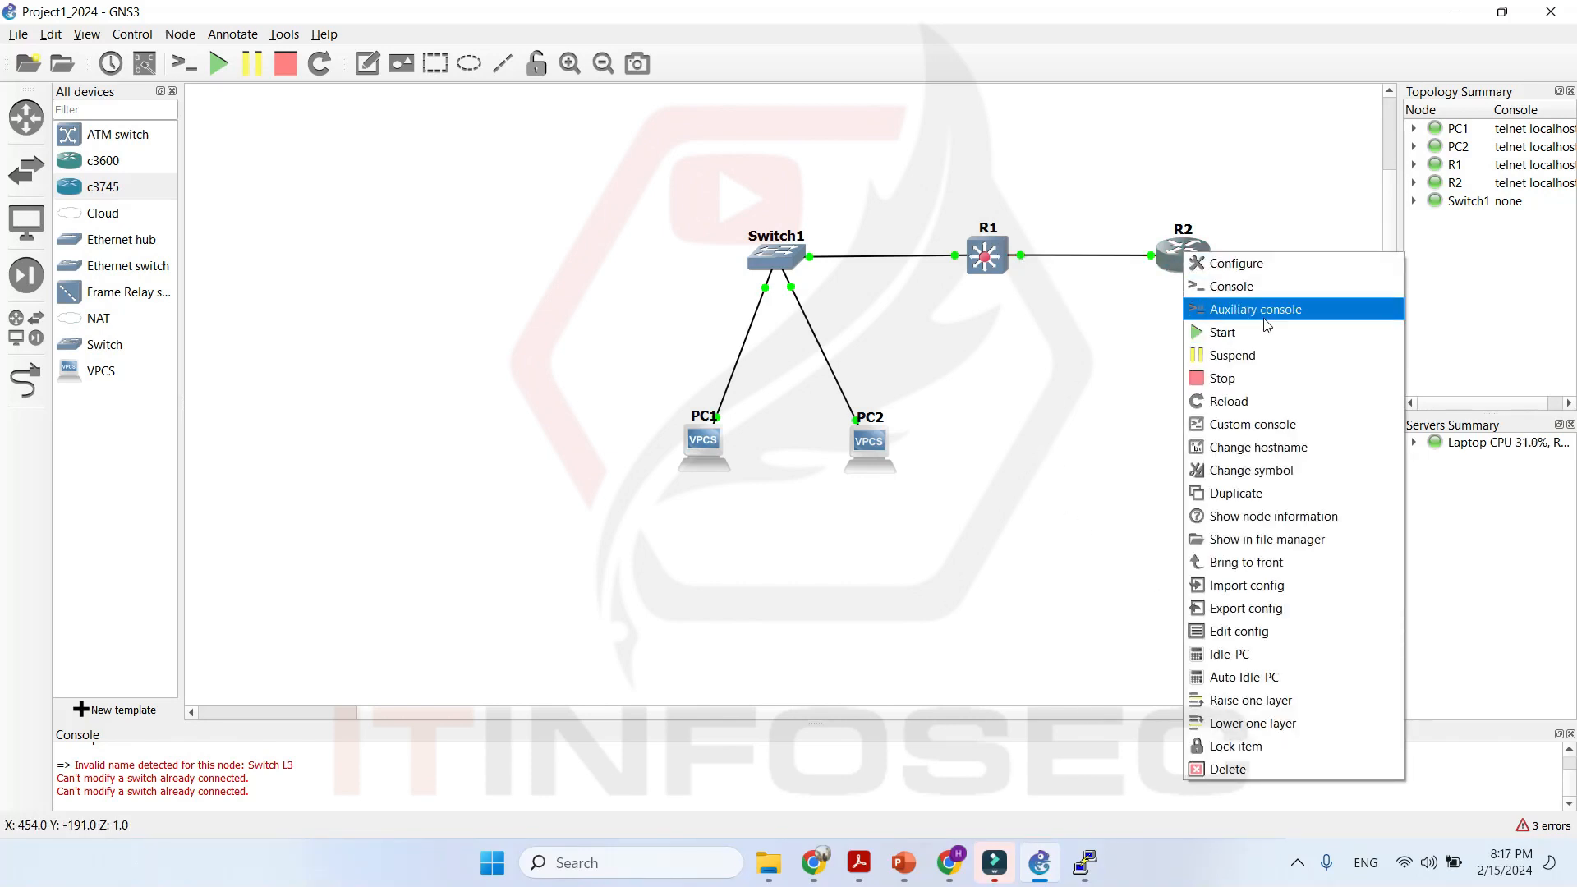
left_click(1268, 292)
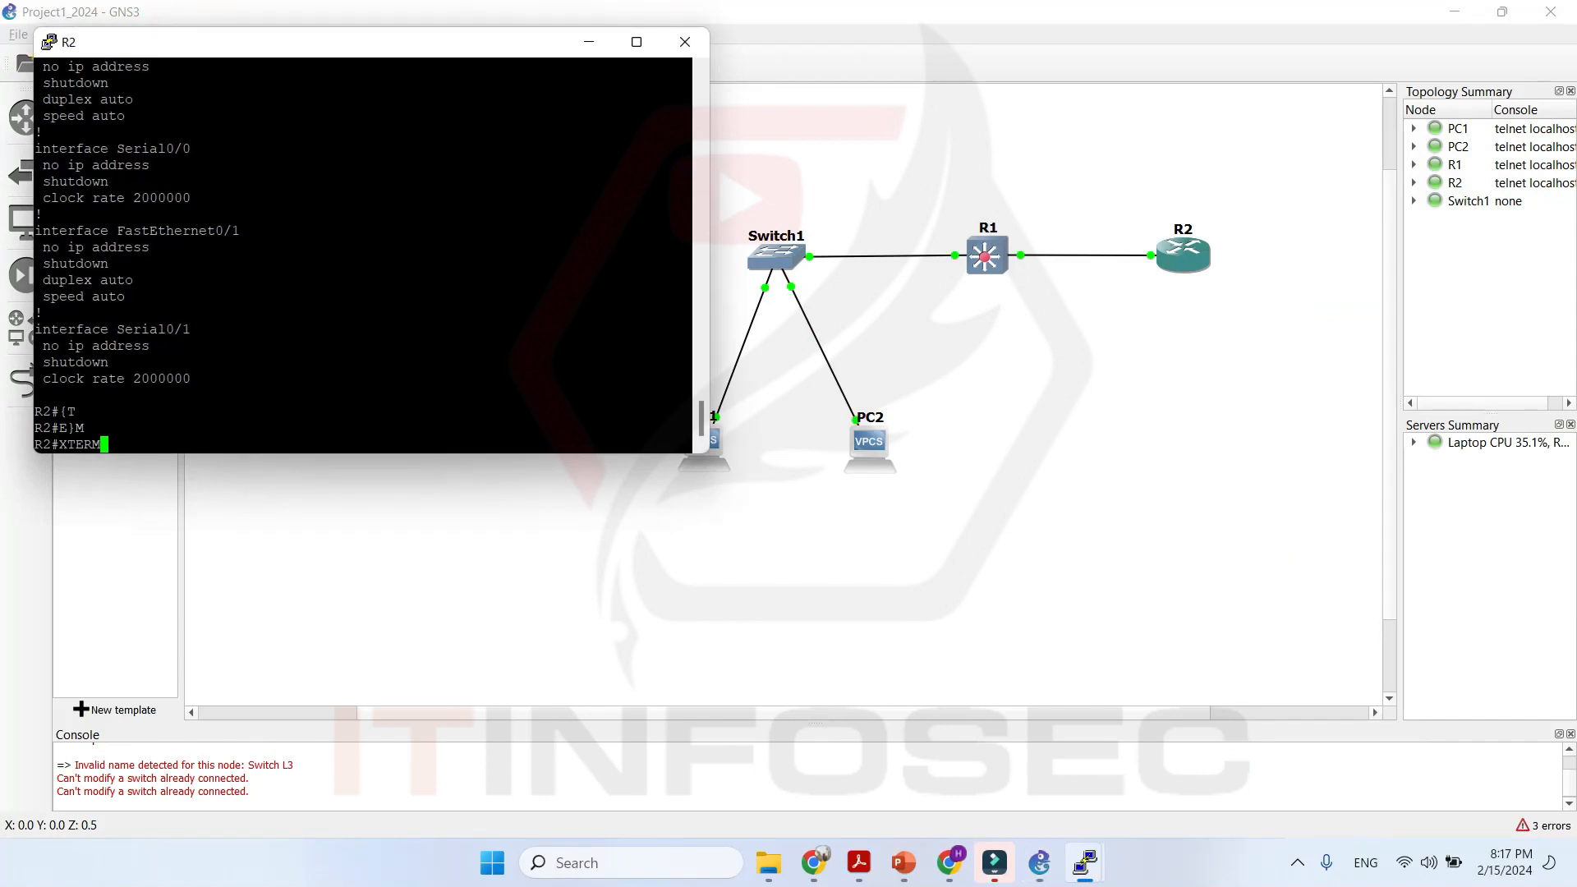
key("Return")
key("Return")
key("Return")
type("con ft")
key("Return")
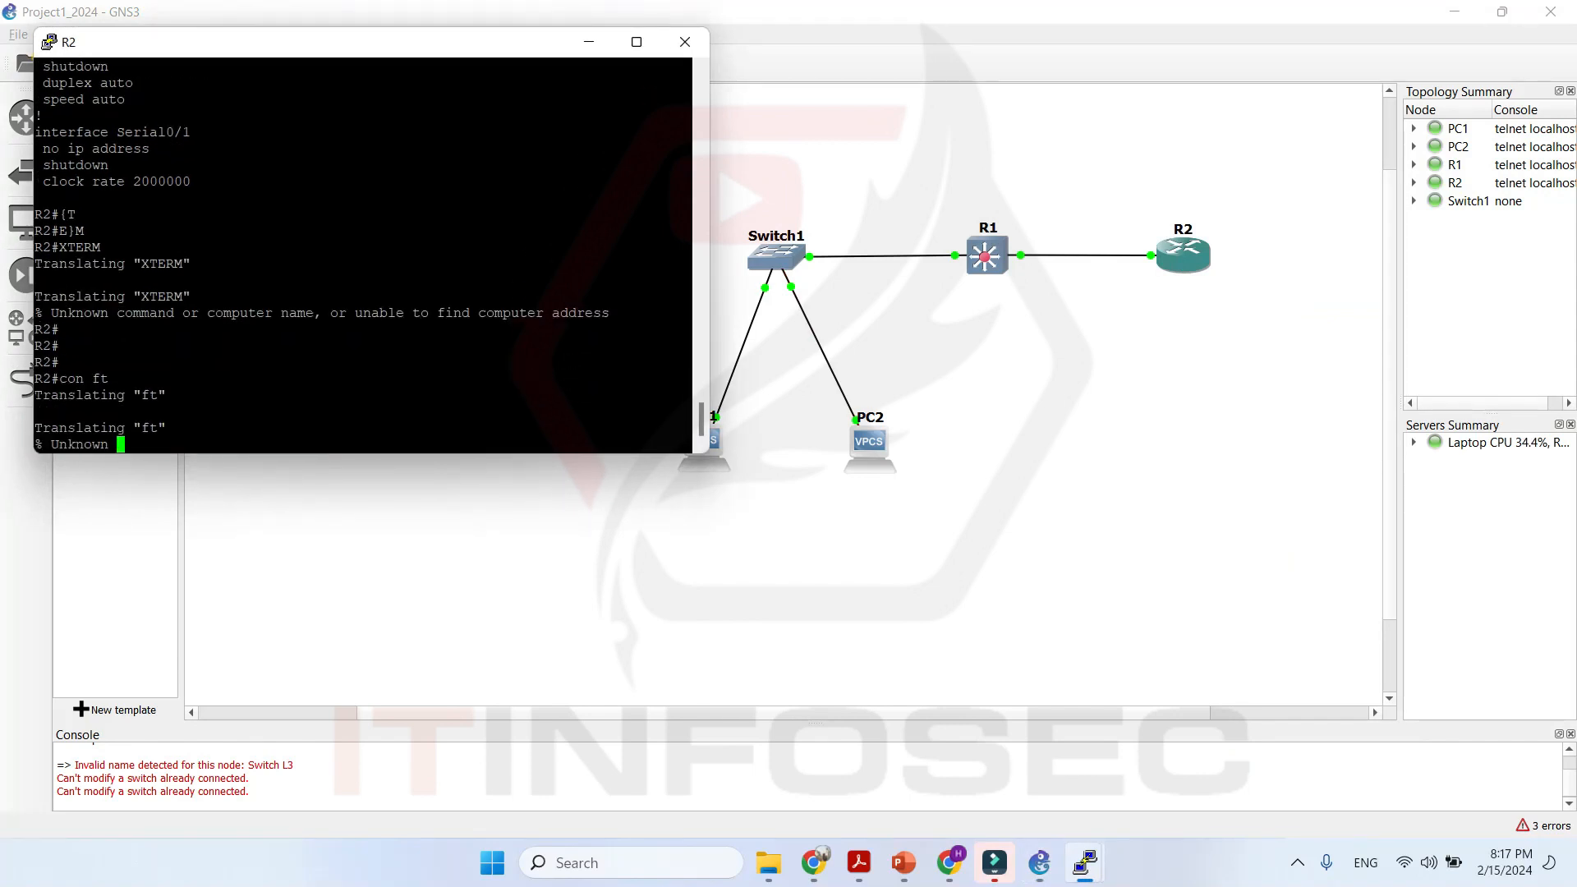
key("BackSpace")
key("BackSpace")
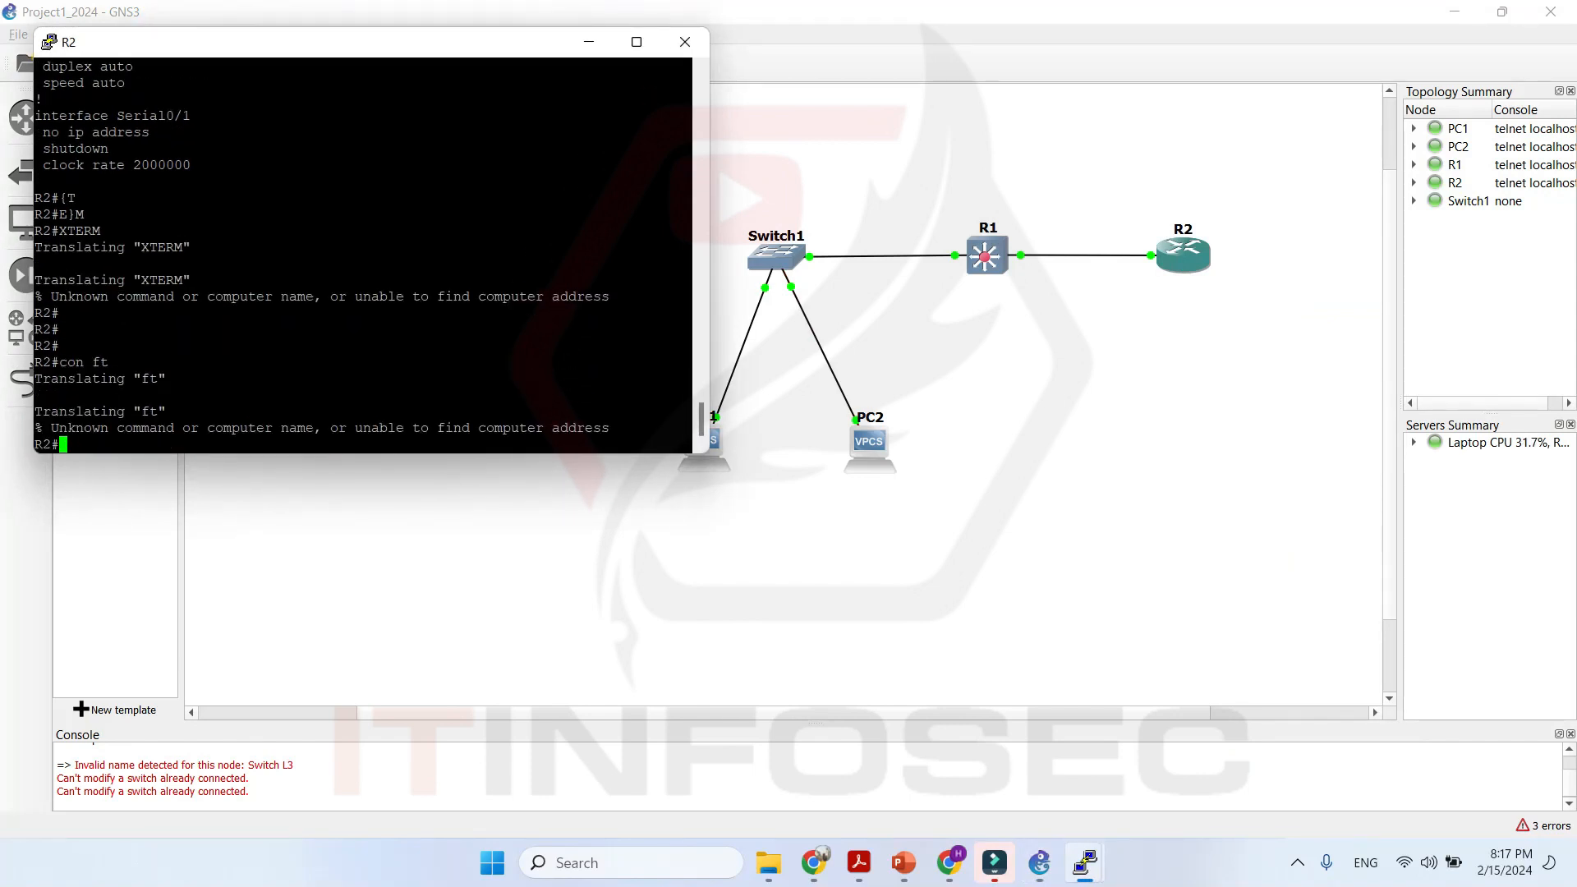
type("conf t")
key("Return")
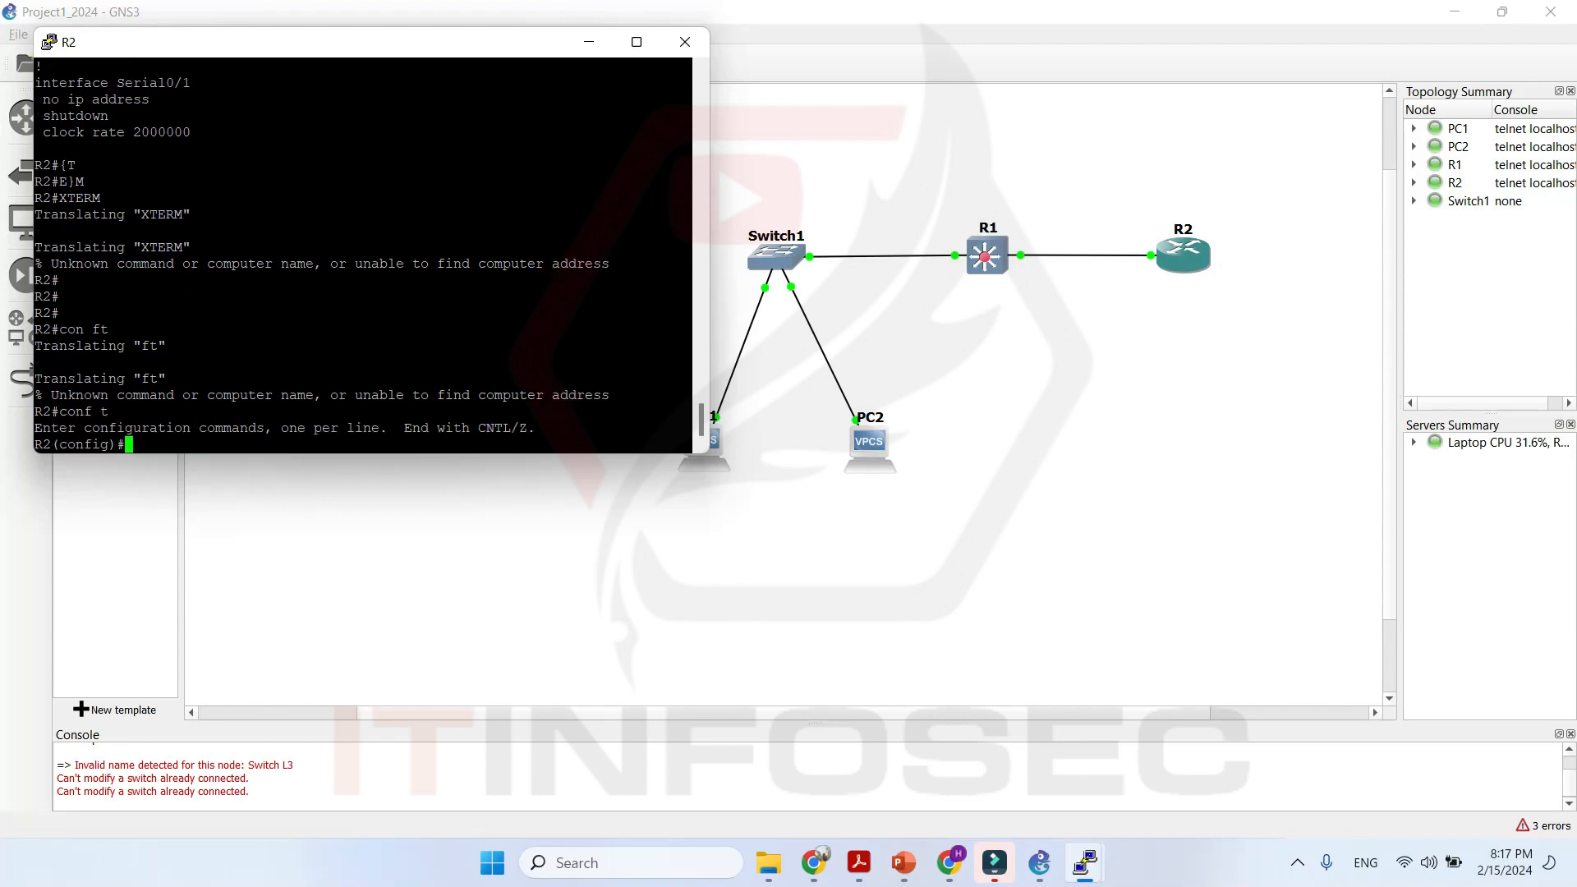
Assign IP address 10.1.1.1 with mask 255.255.255.0 to R2's interface fastEthernet 0/0.
type("int")
key("Tab")
type("fa")
key("Tab")
type("0/0")
key("Return")
type("ip add")
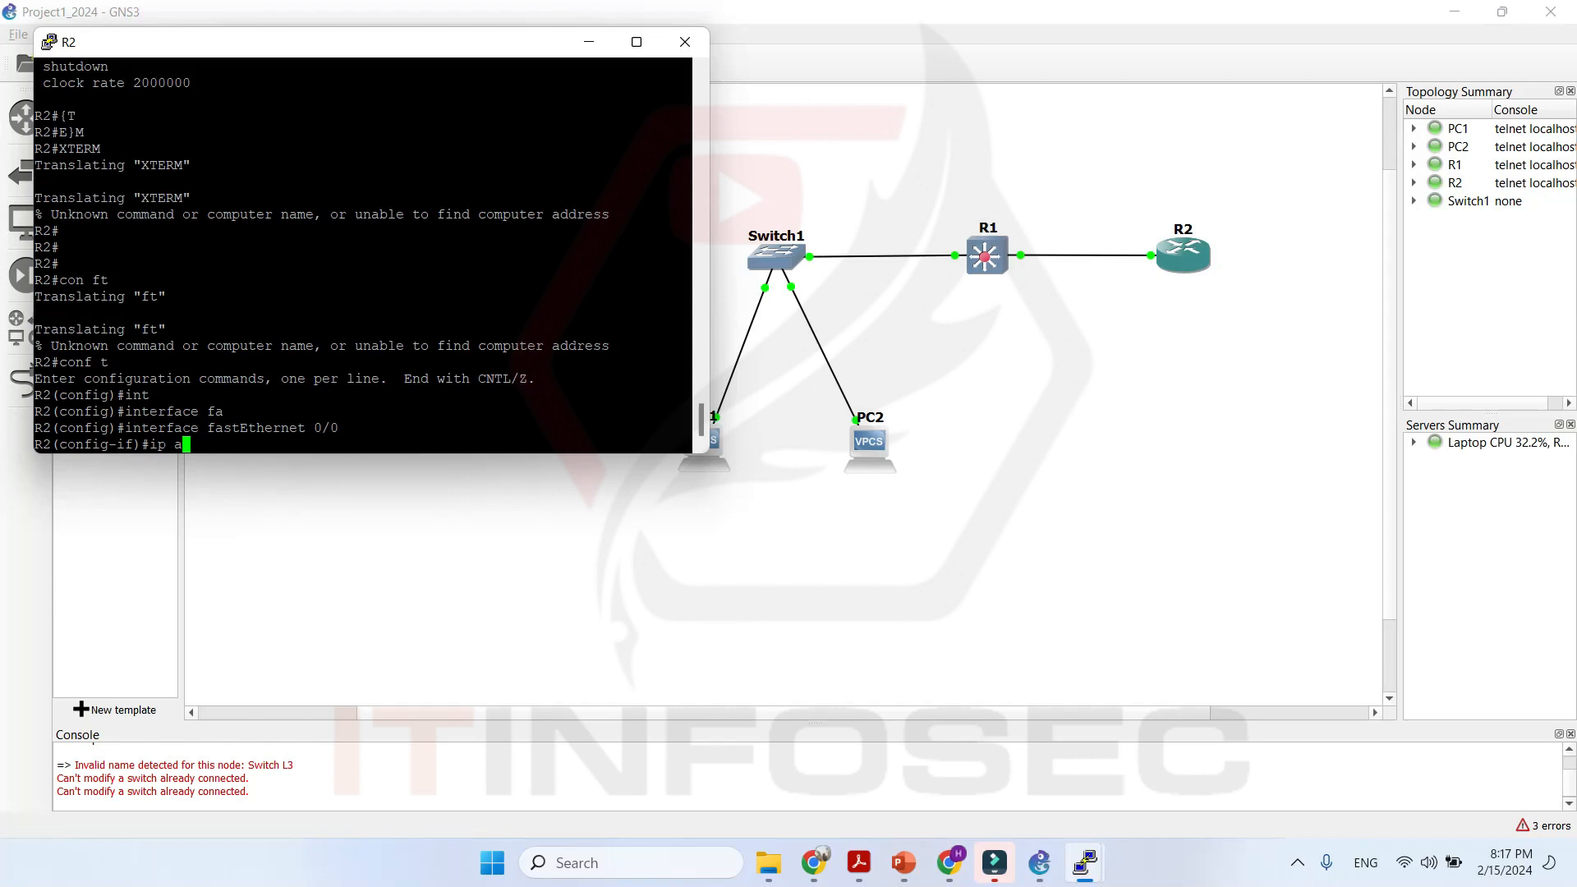
key("Tab")
type("10.1.1.1 ")
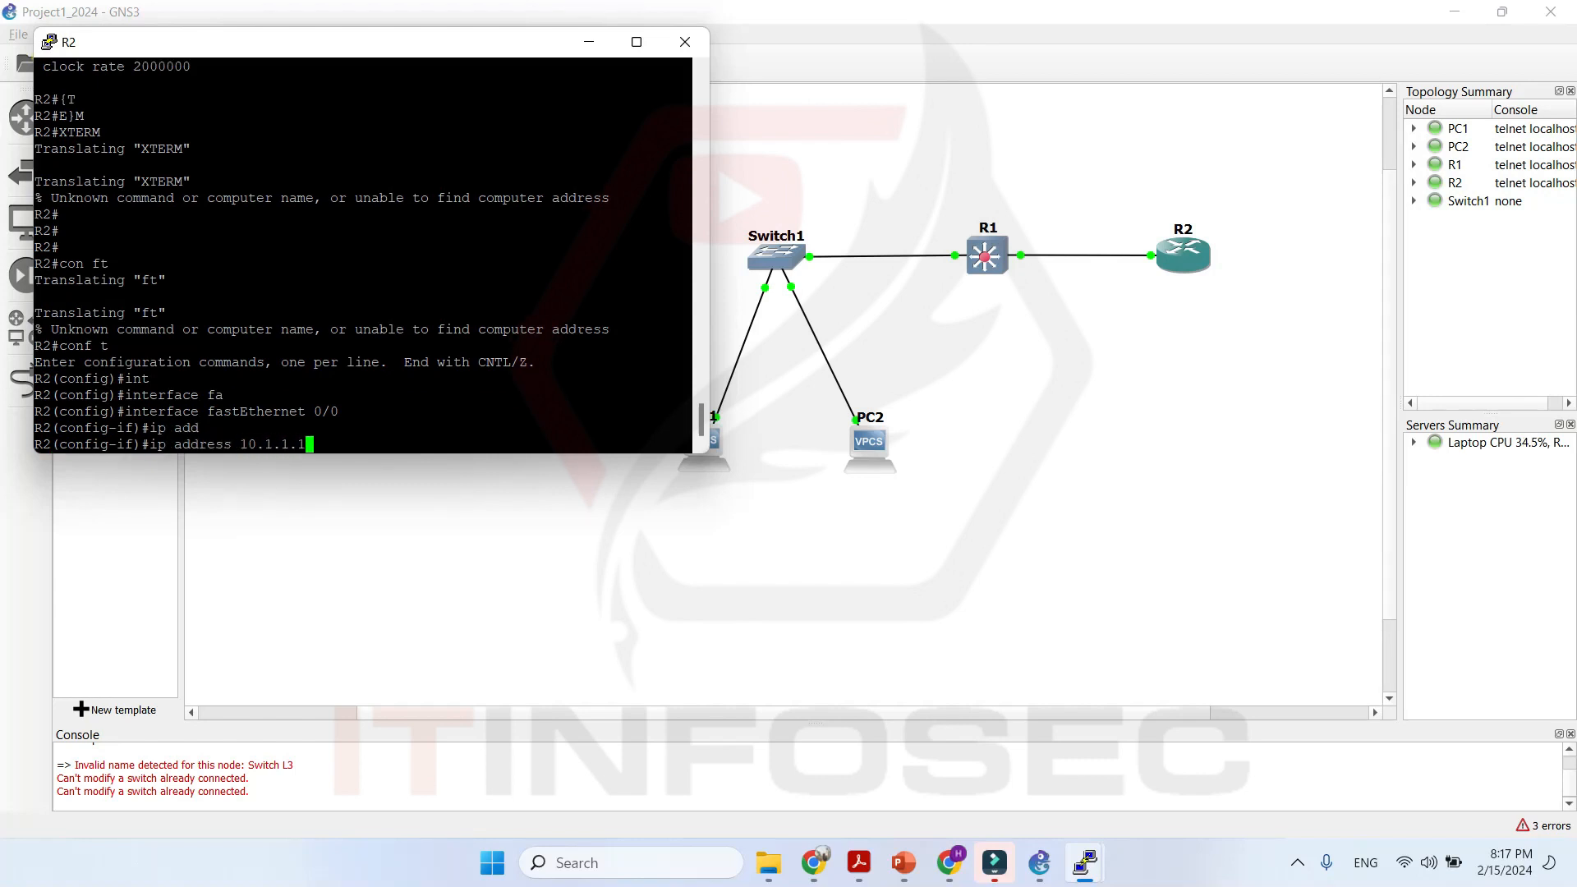
type("255.2552")
key("BackSpace")
type(".255.0")
key("Return")
Enable R2's fastEthernet 0/0 interface with no shutdown, leave configuration mode with end, and close the console session.
type("no shu")
key("Tab")
key("Return")
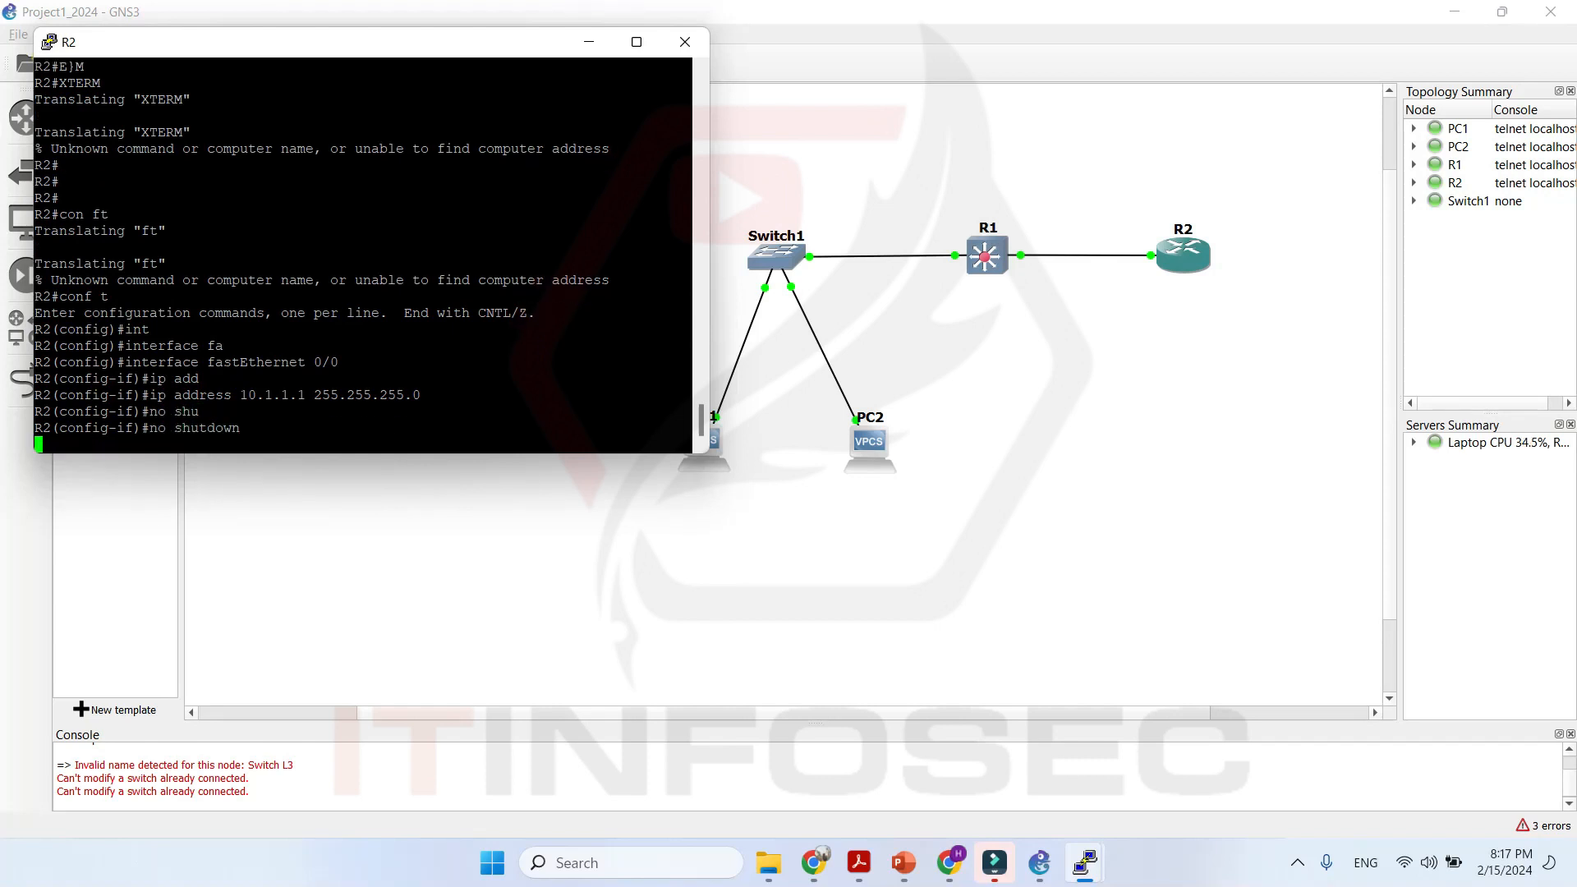
type("end")
key("Return")
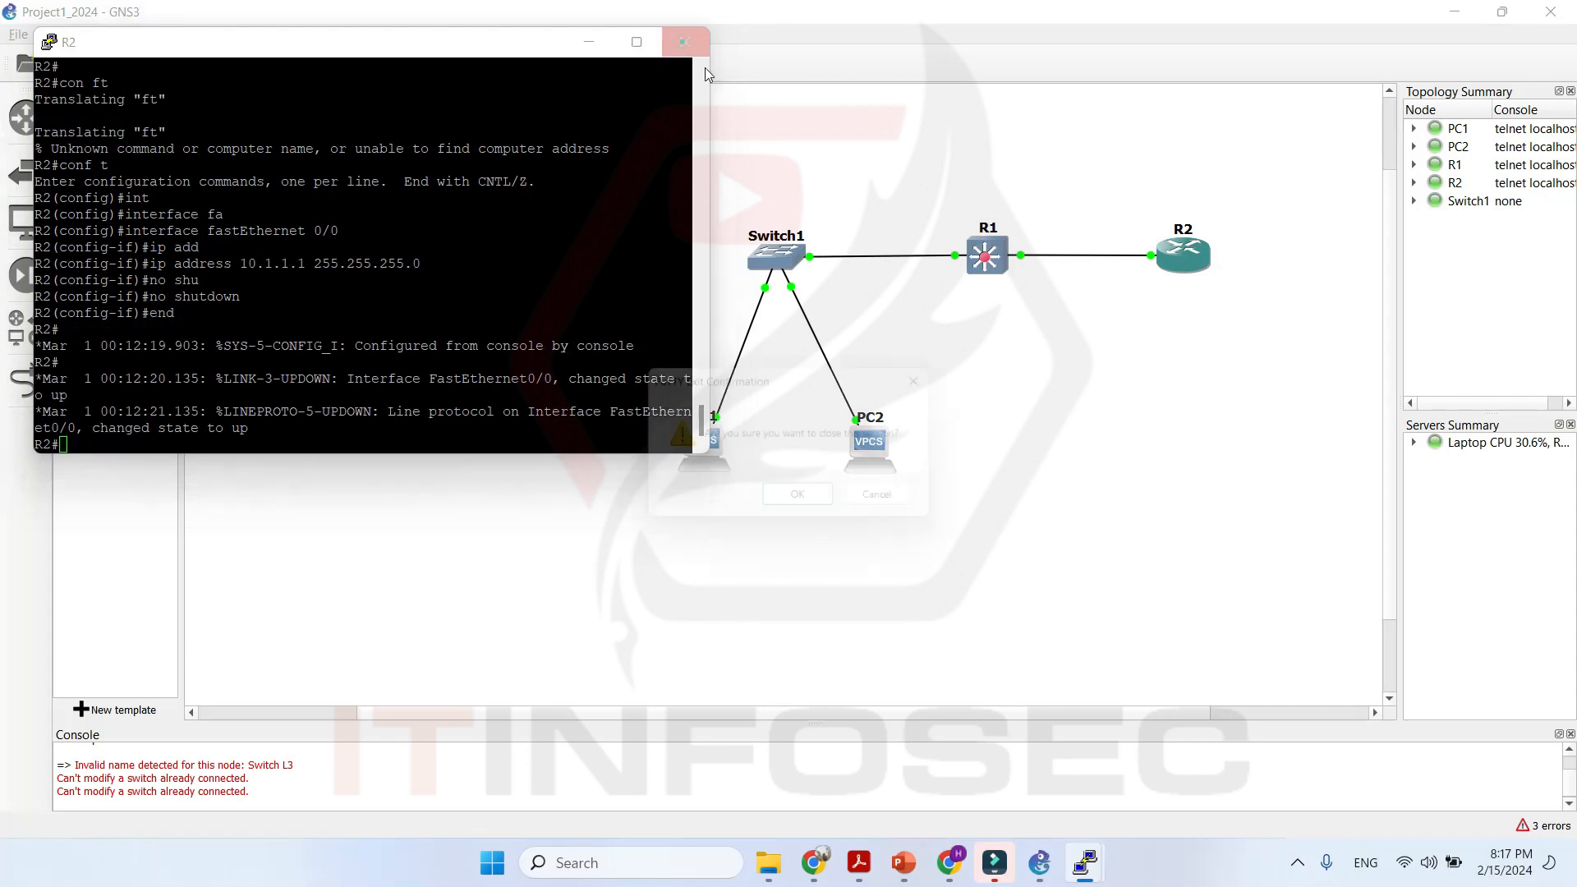
left_click(685, 42)
left_click(818, 515)
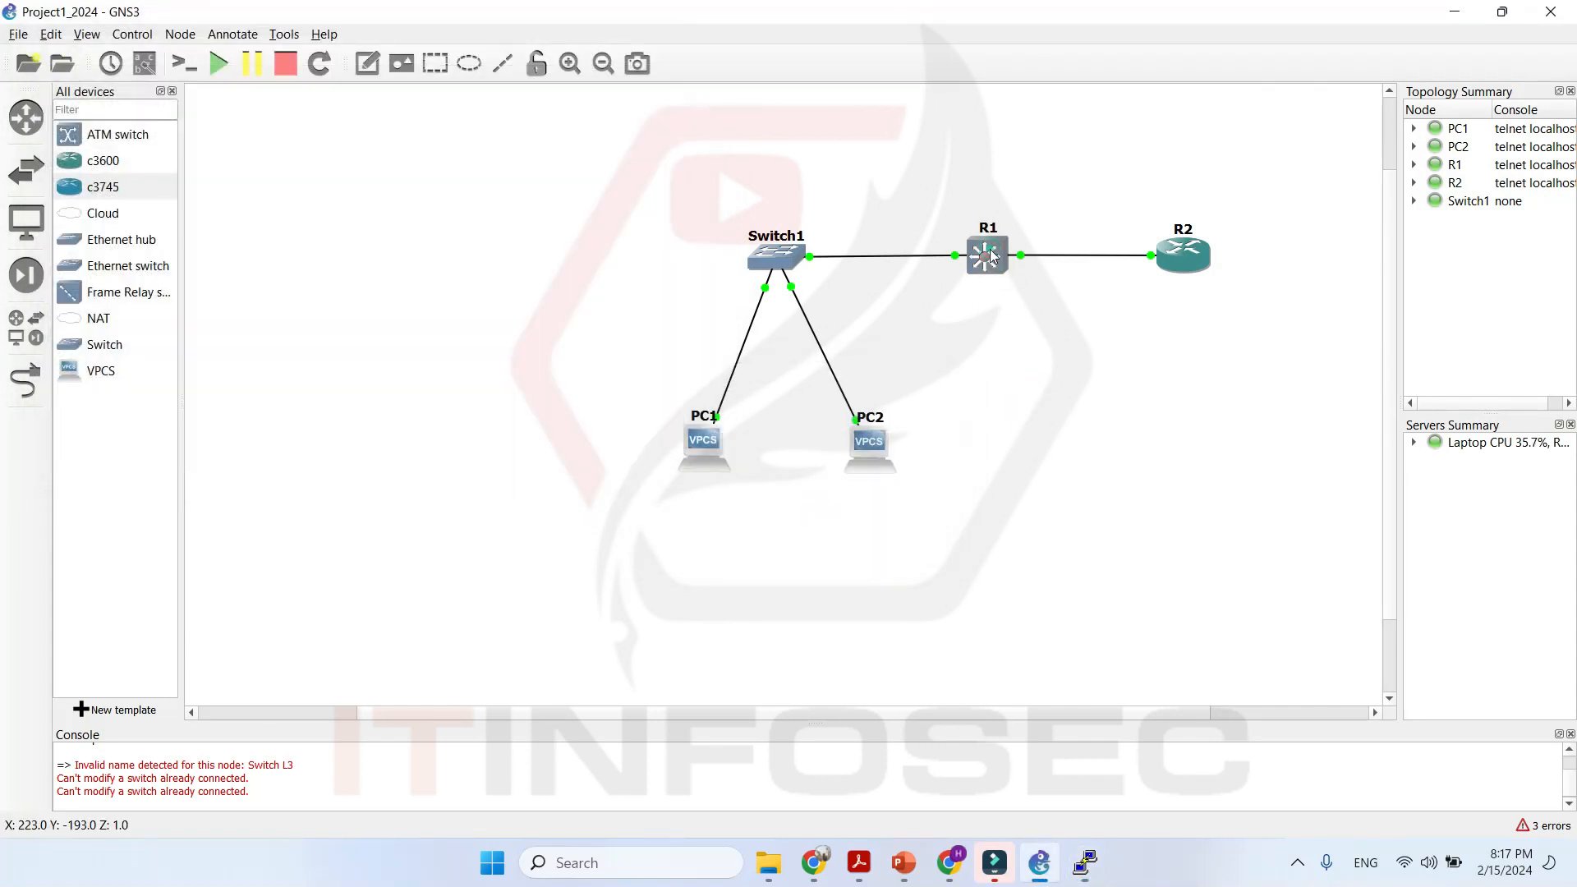
Permanently delete R1 from the topology and link Switch1 directly to R2's FastEthernet0/0 port.
key("Delete")
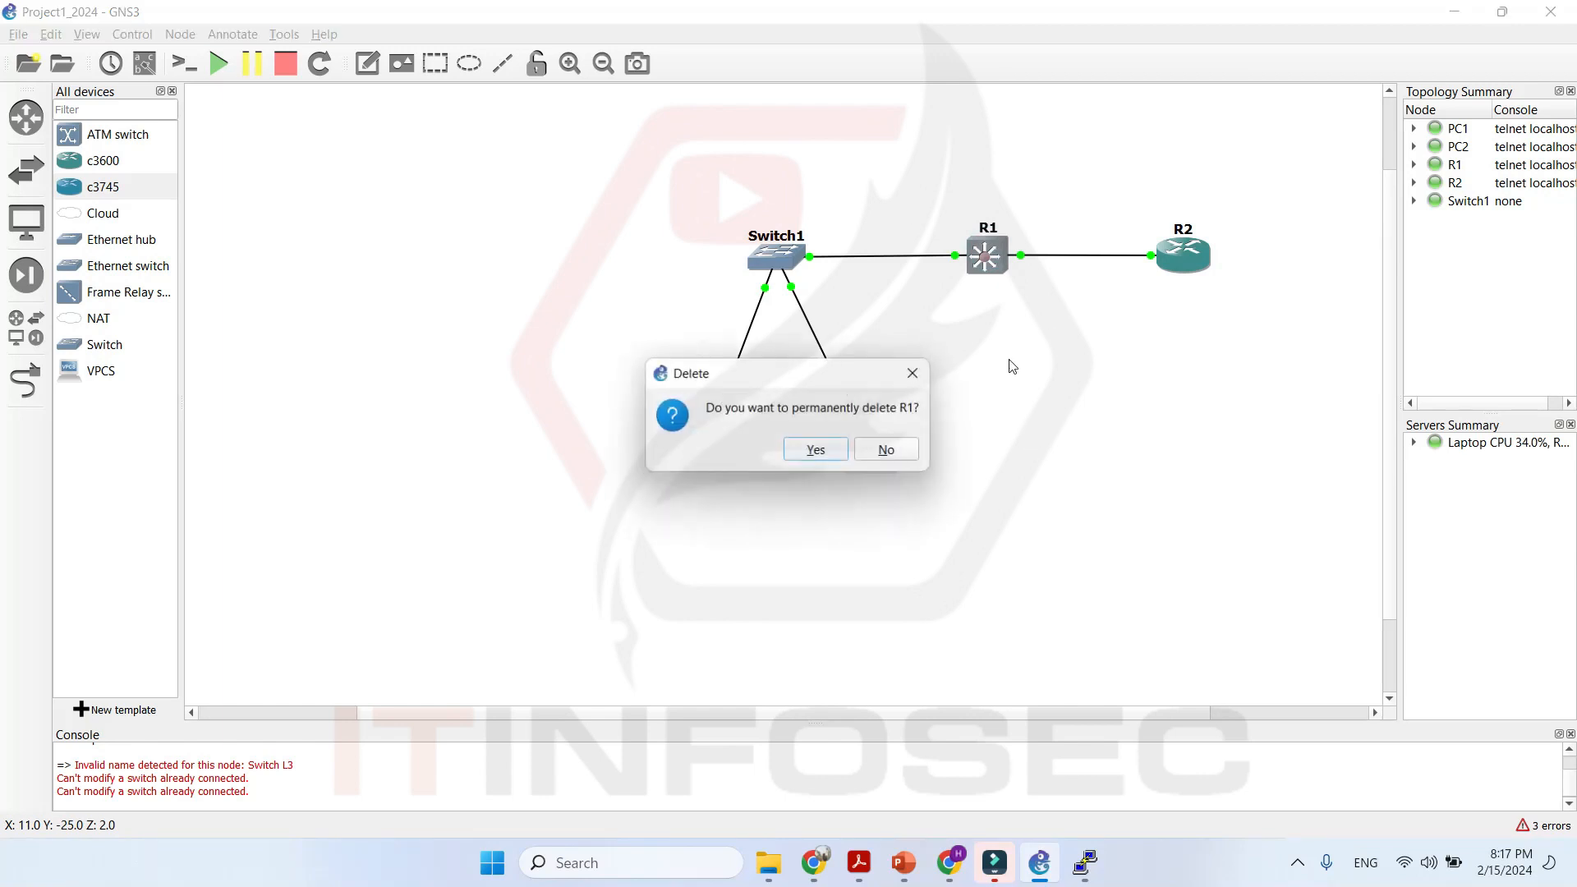
left_click(816, 448)
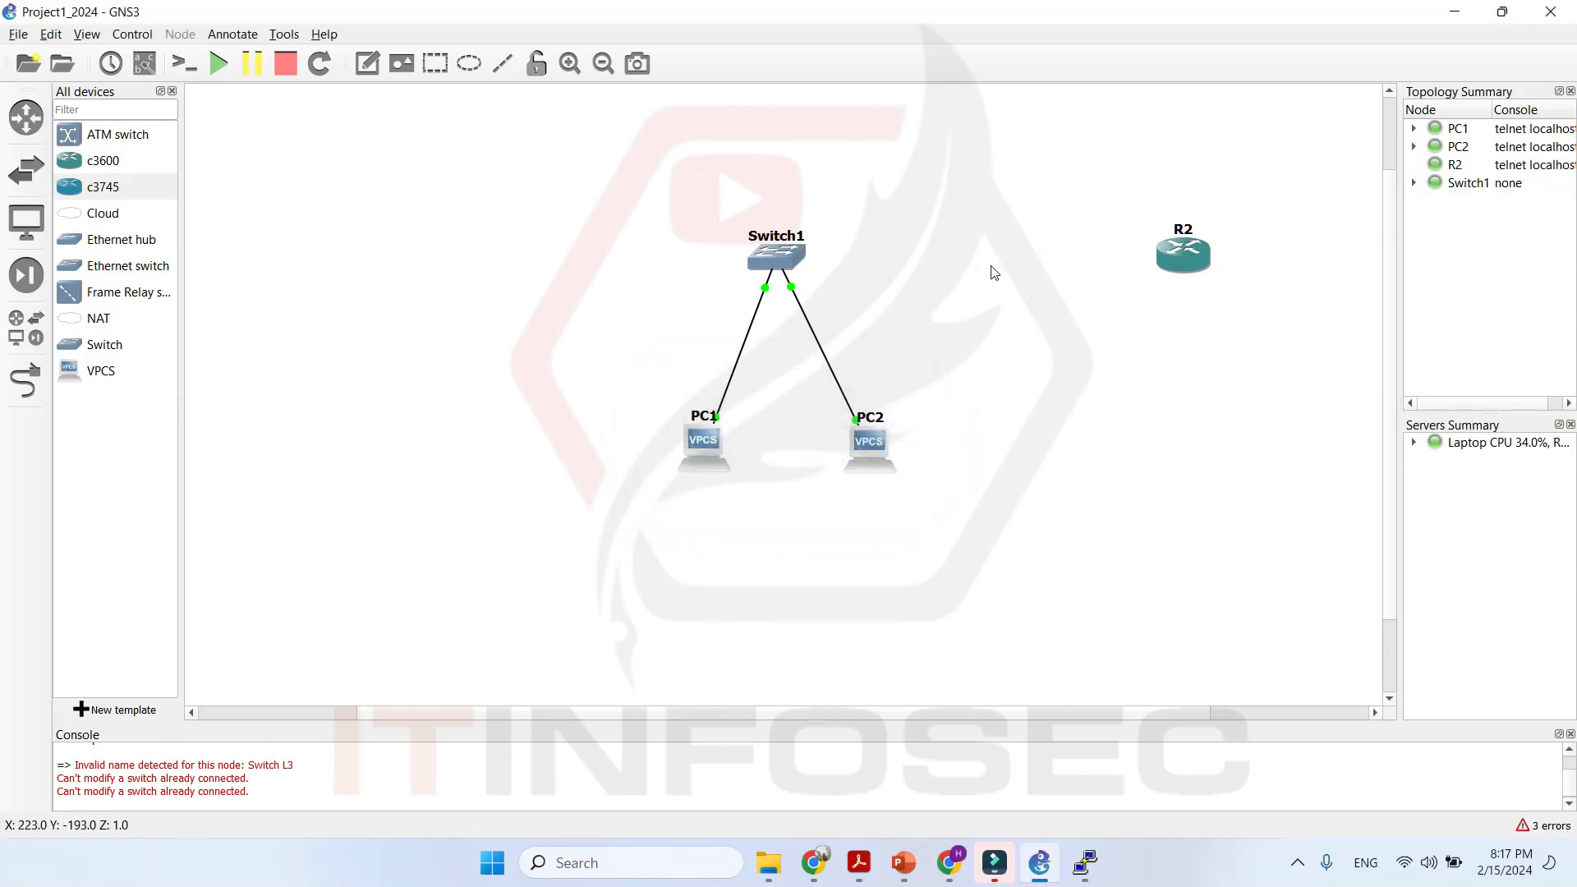
left_click(25, 380)
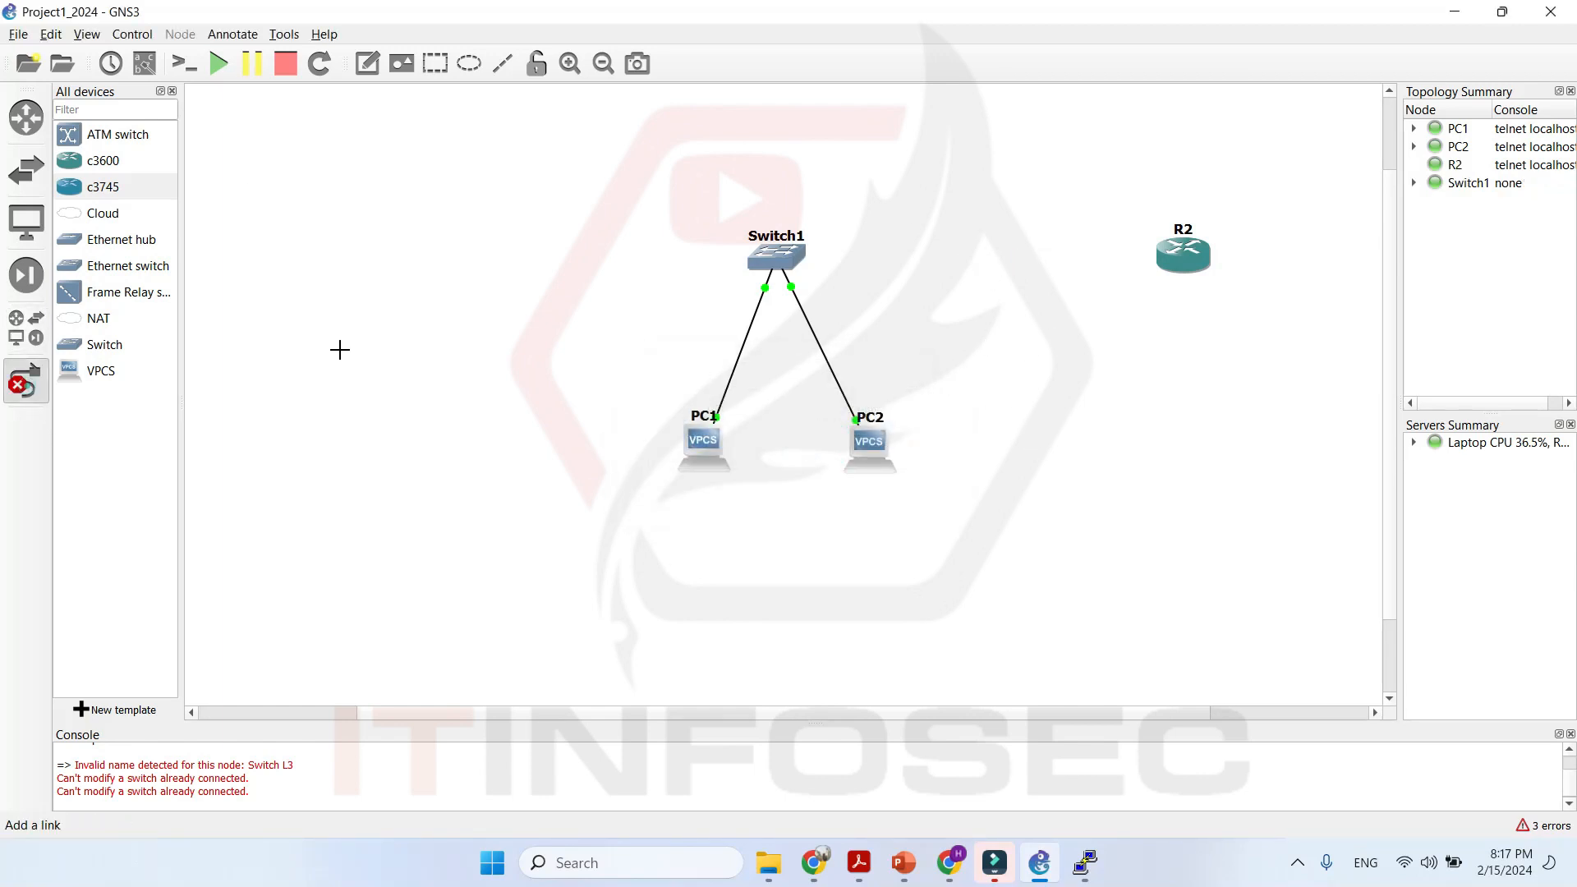
left_click(774, 257)
left_click(826, 313)
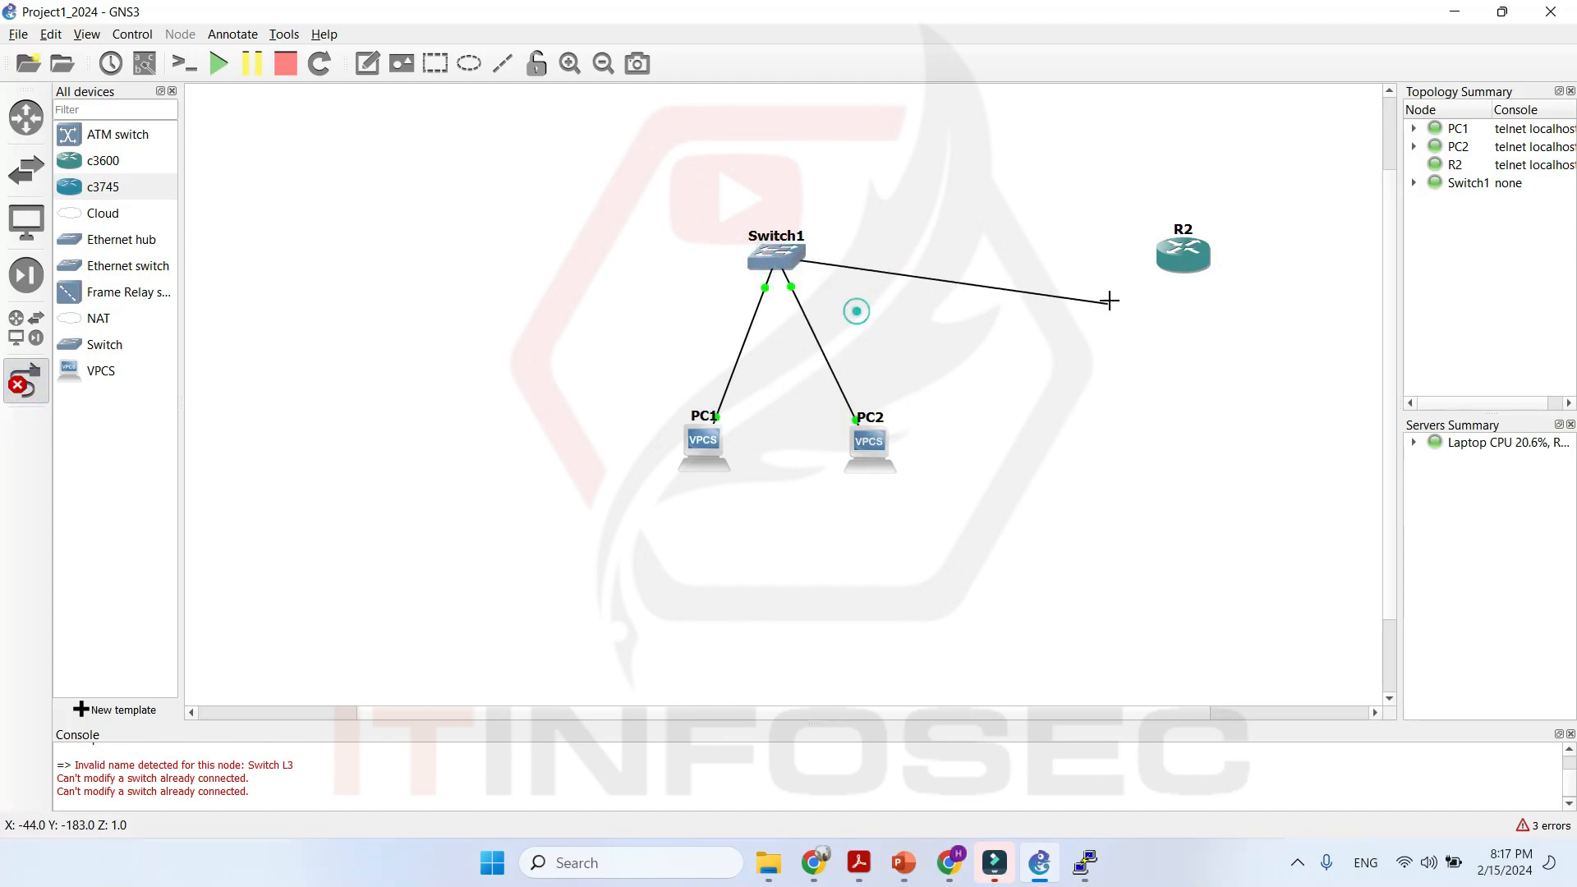
left_click(1185, 252)
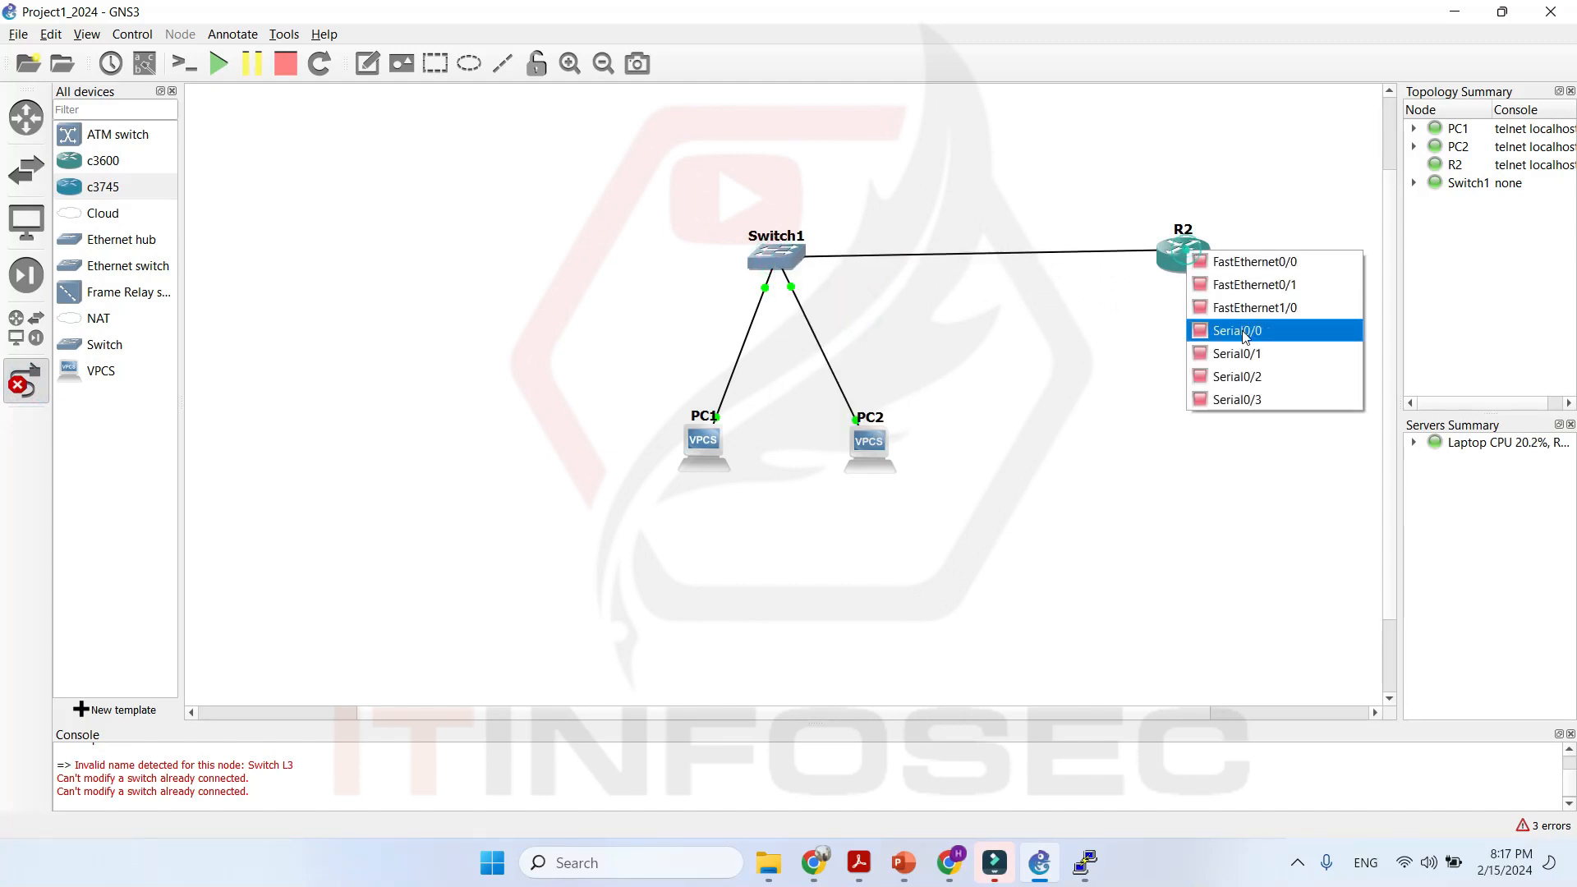
left_click(1286, 269)
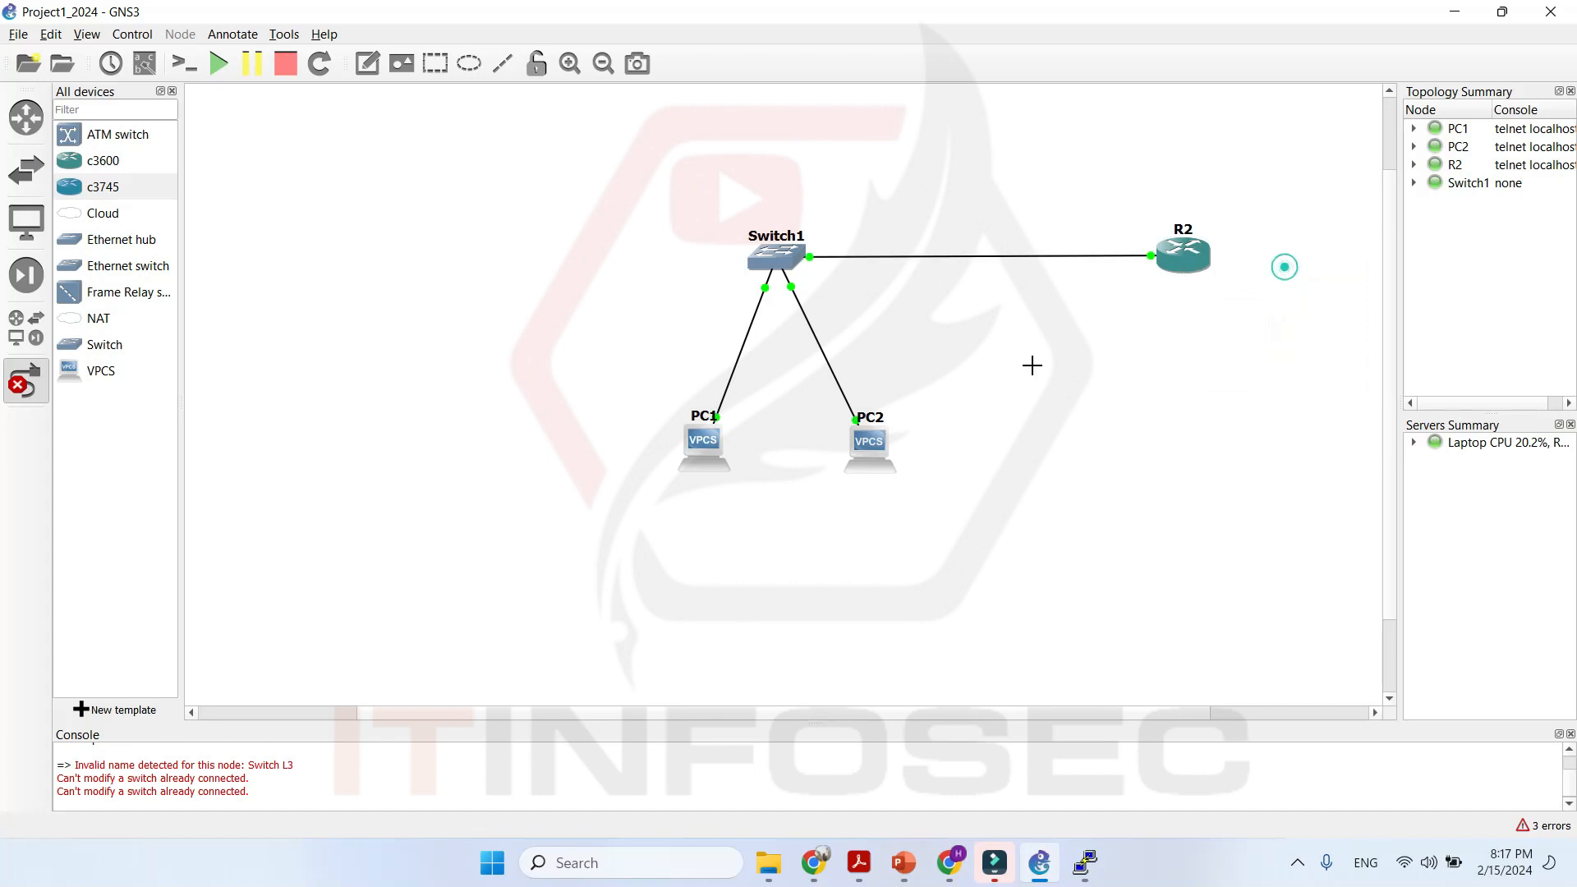
key("Escape")
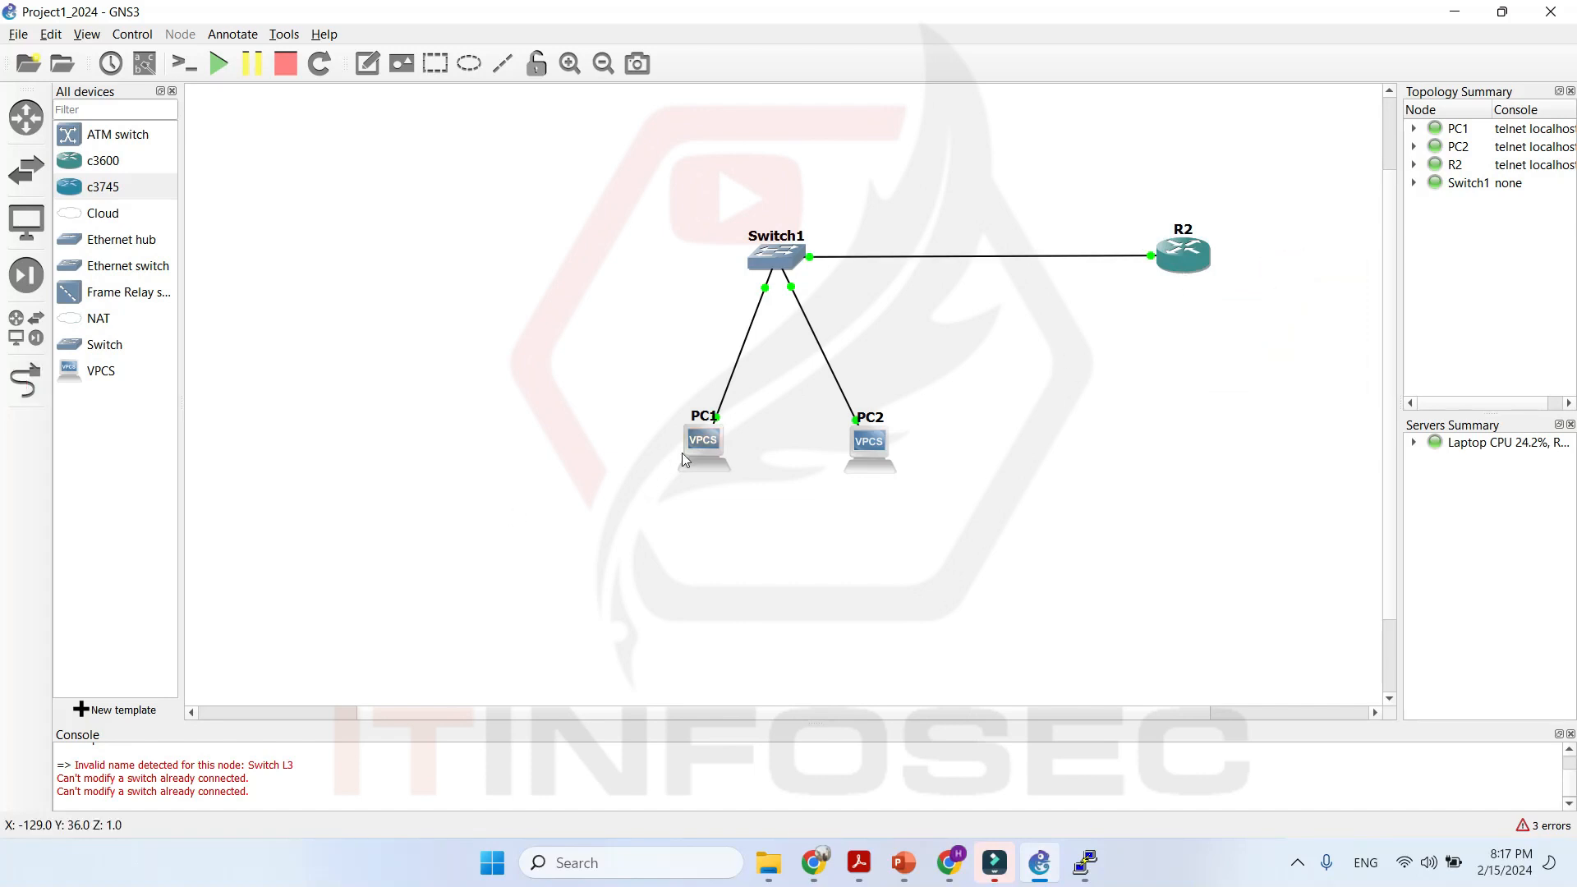
Open PC1's console from the topology.
right_click(712, 450)
left_click(990, 493)
right_click(703, 445)
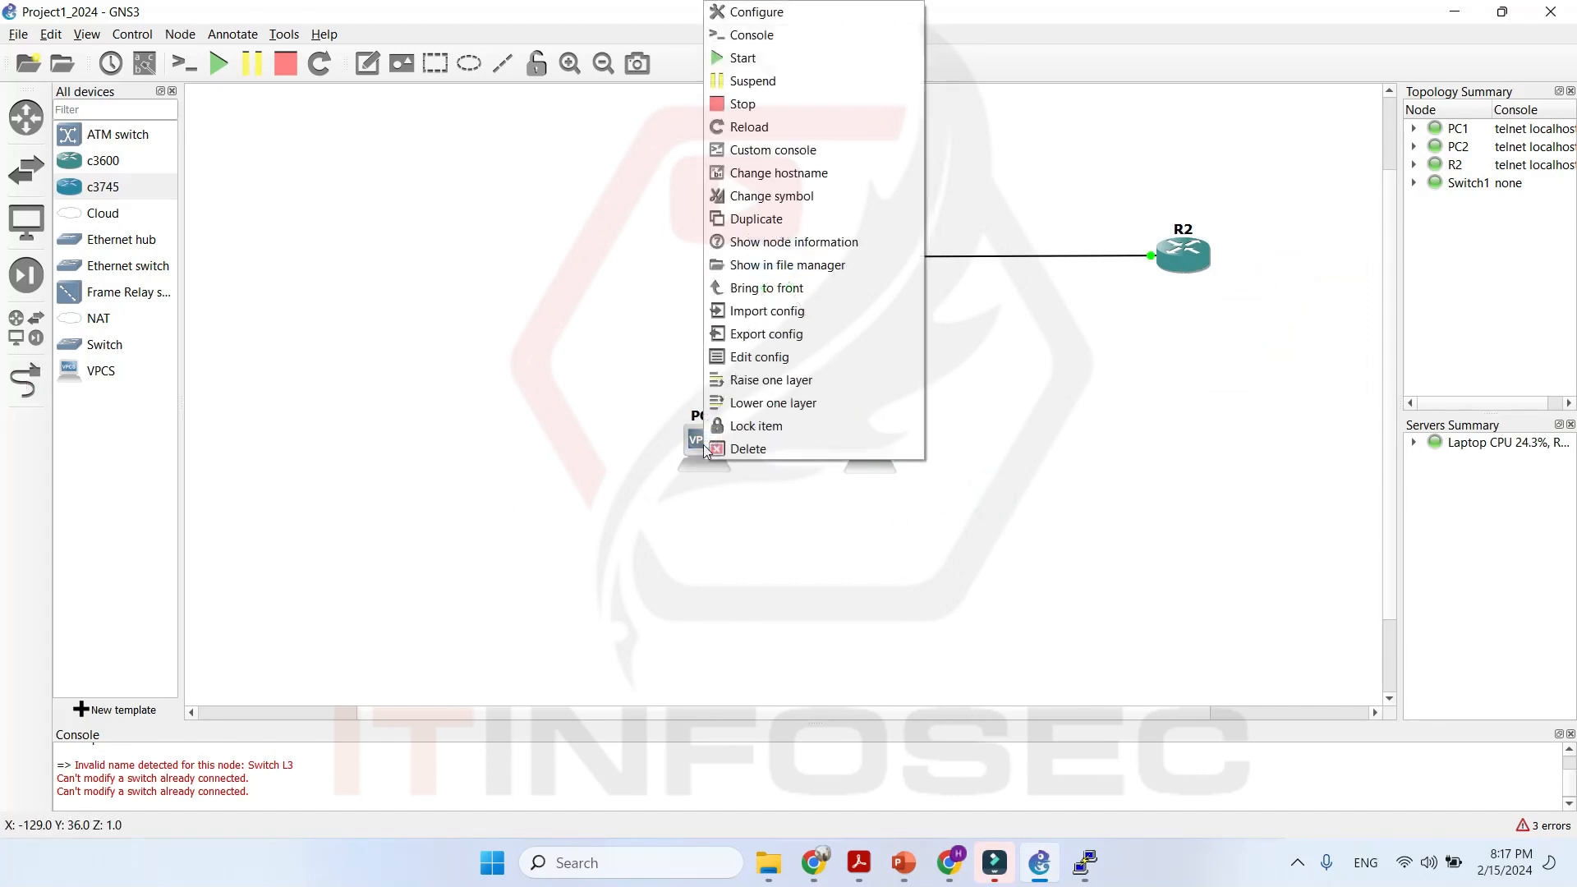
left_click(801, 38)
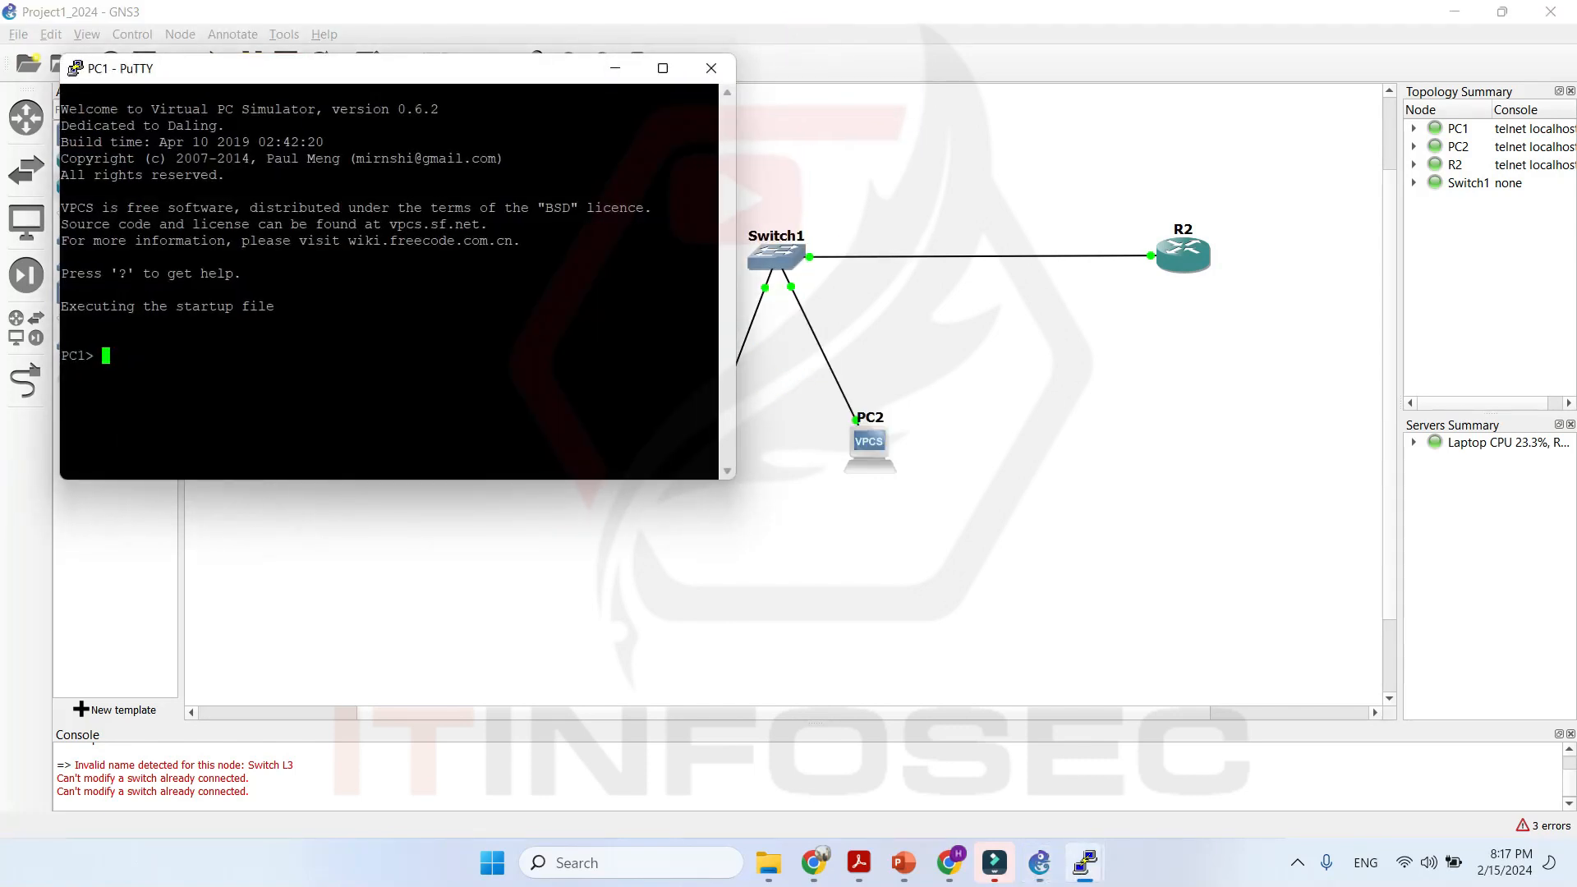
Turn off Bluetooth in the Windows quick settings and return to the GNS3 topology.
left_click(1429, 862)
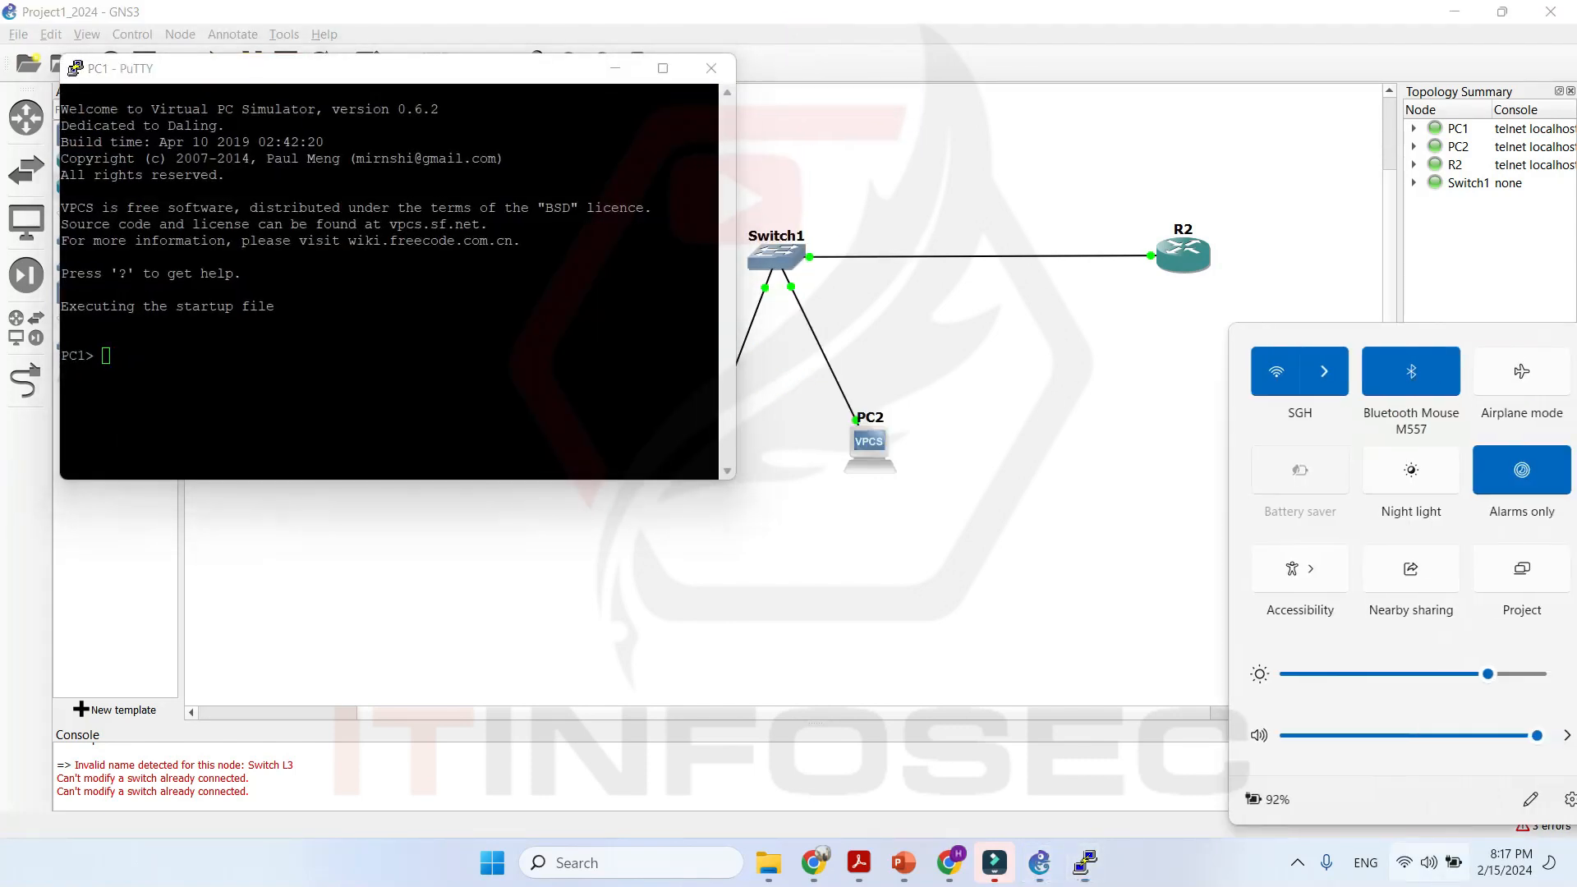
left_click(1378, 371)
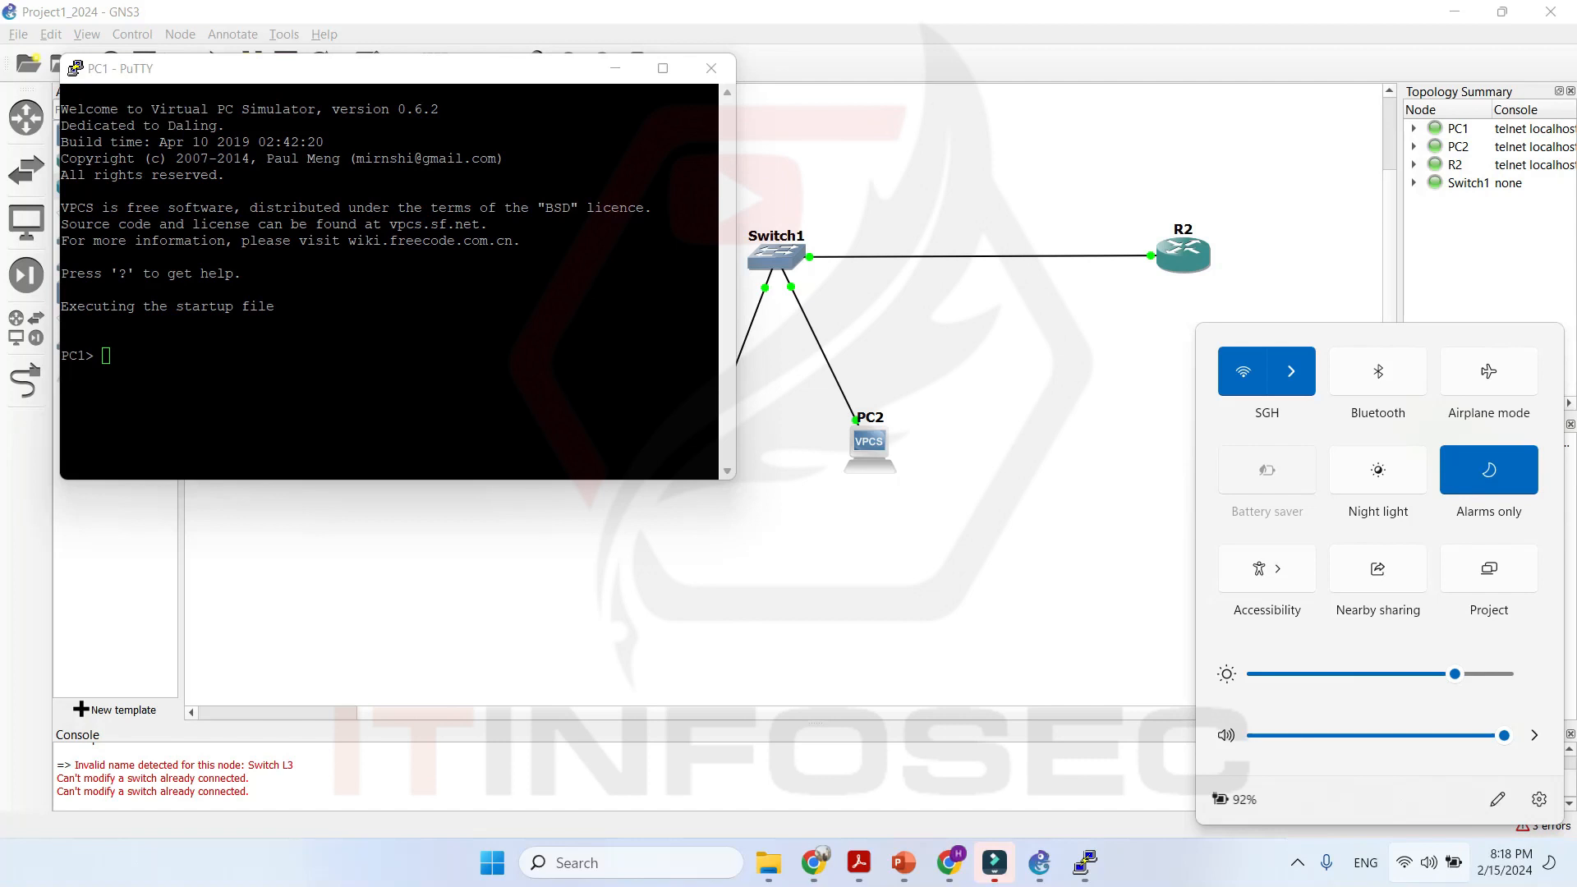
left_click(633, 556)
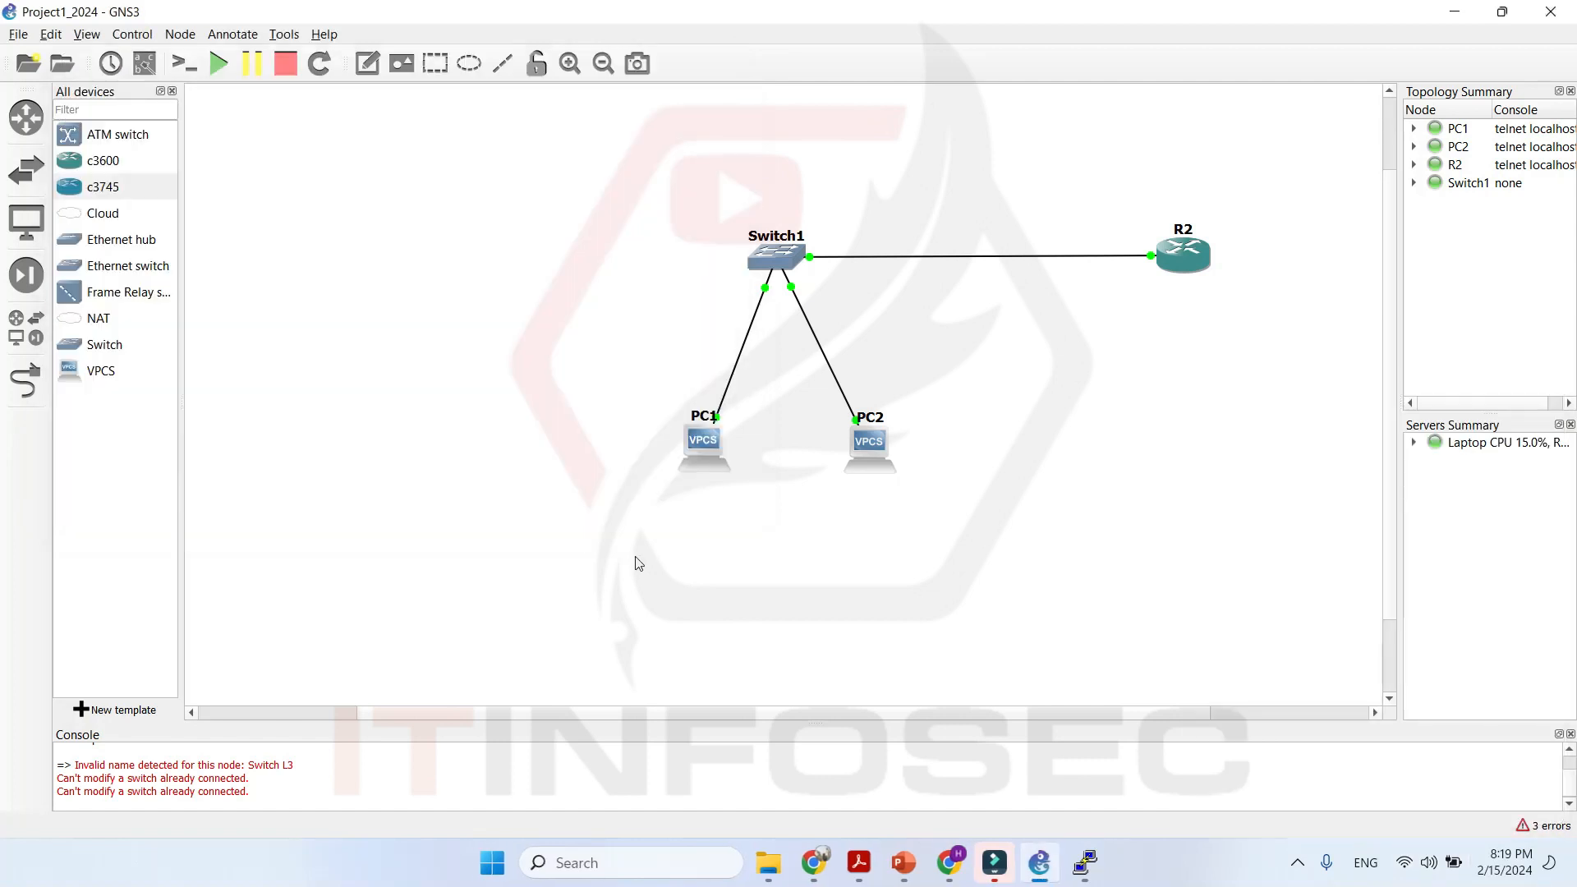
Open another console session for PC1.
right_click(693, 440)
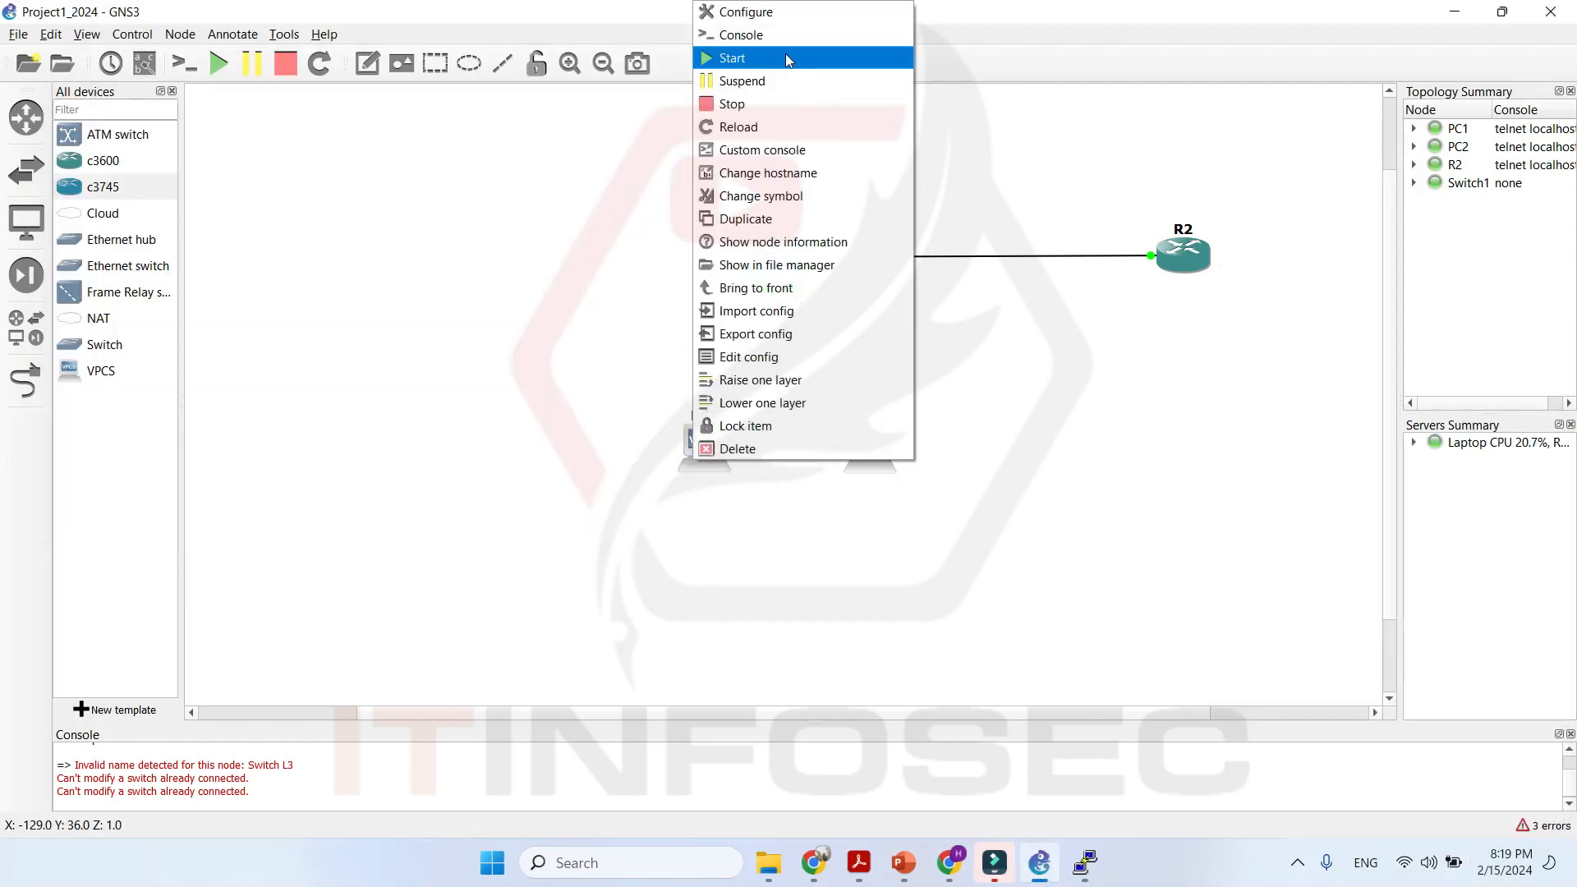
left_click(798, 37)
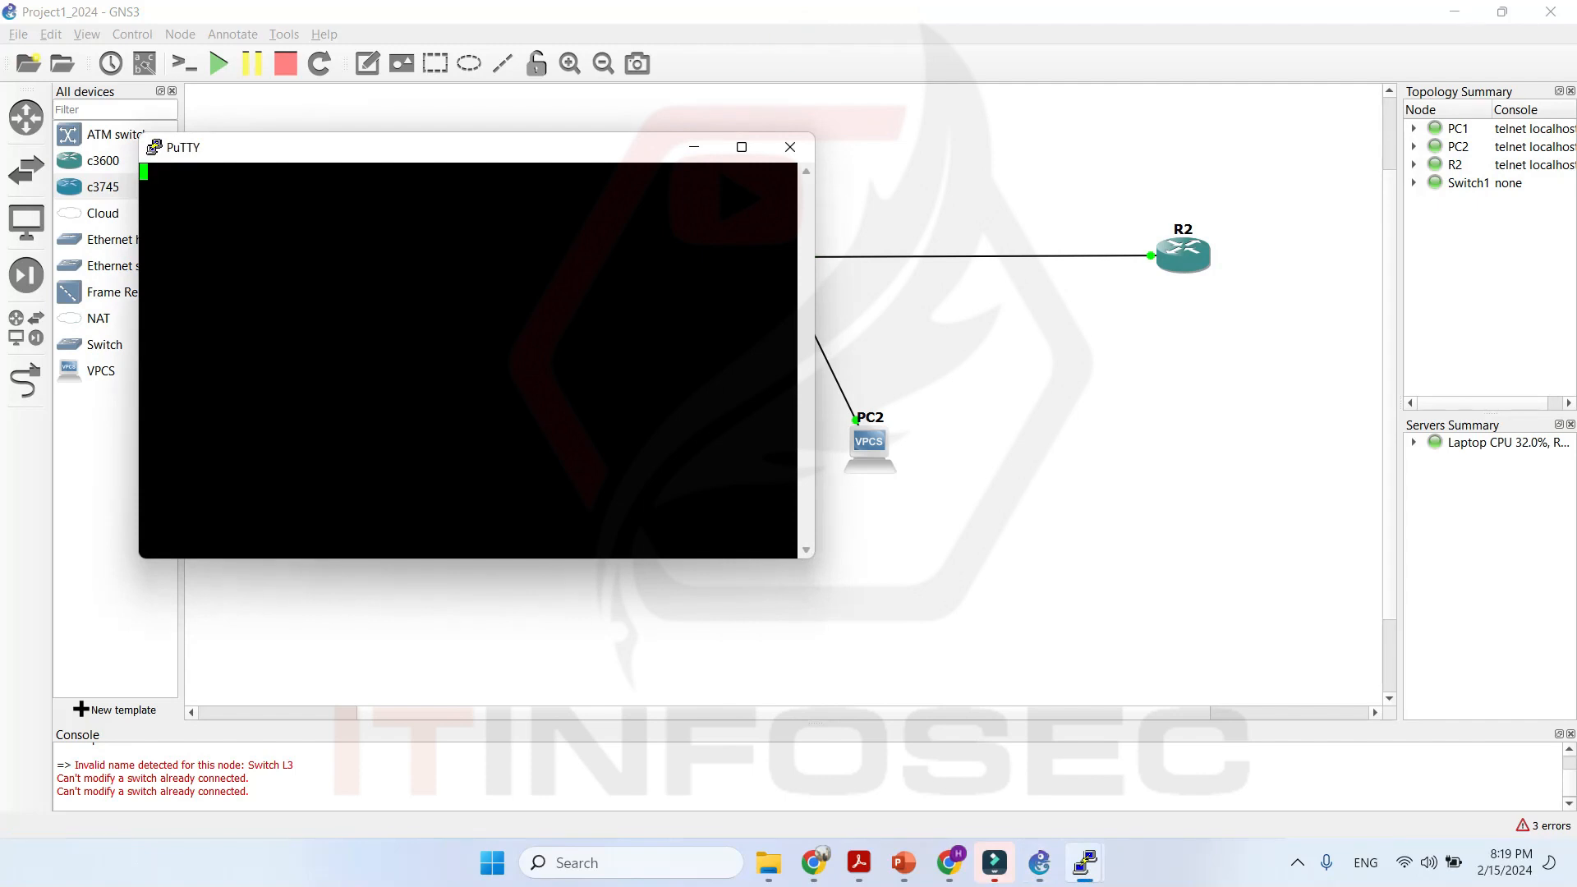
List the available VPCS commands with ? in PC1's console and review the help output.
key("Return")
key("Return")
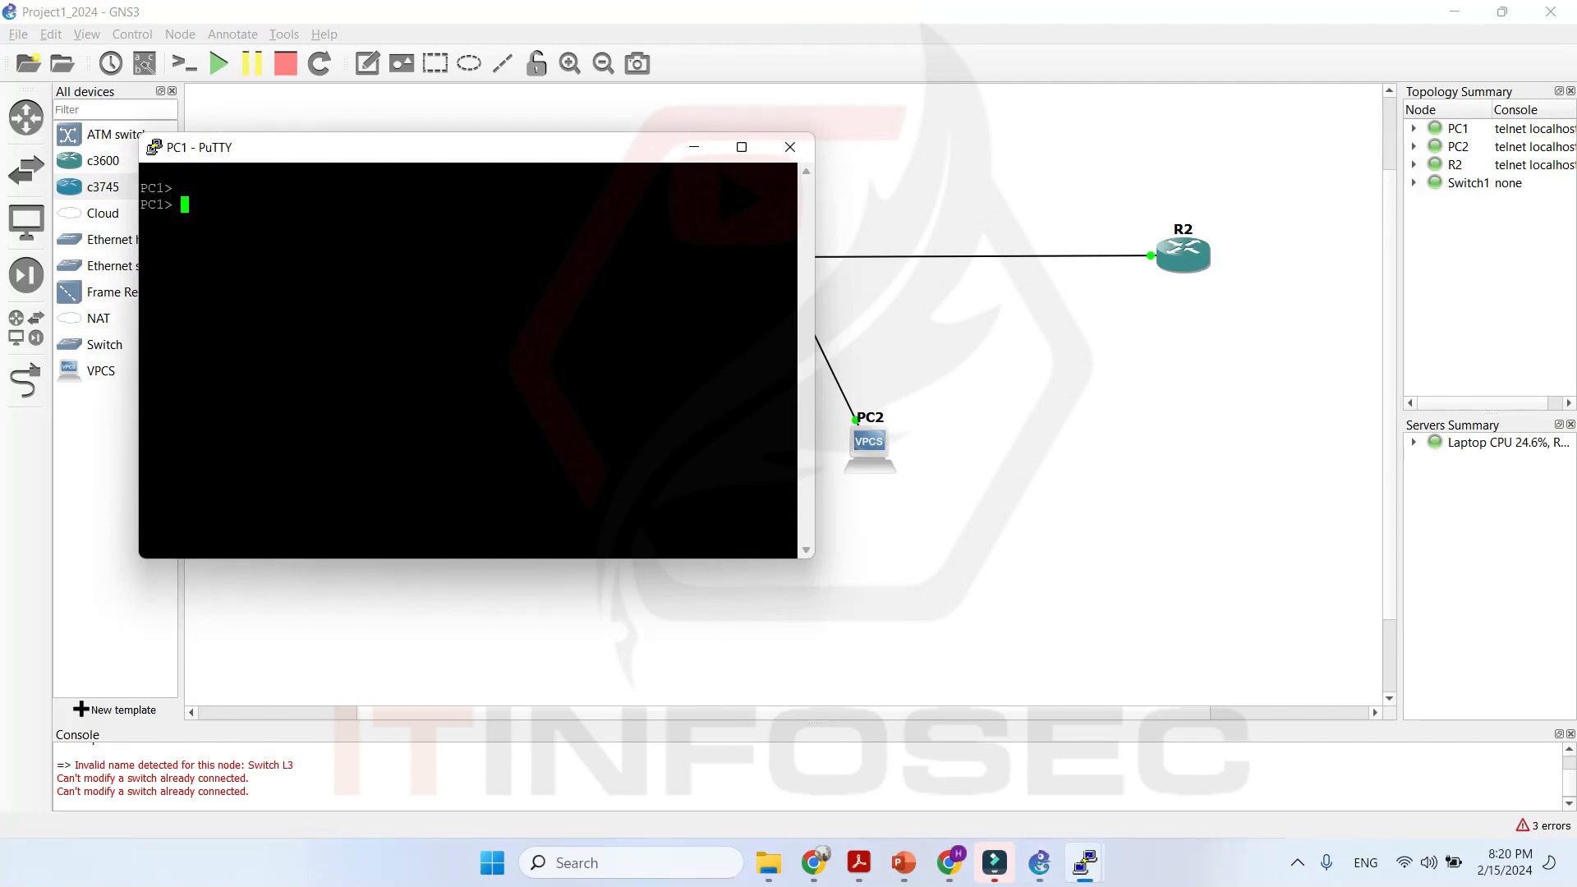
type("?")
key("Return")
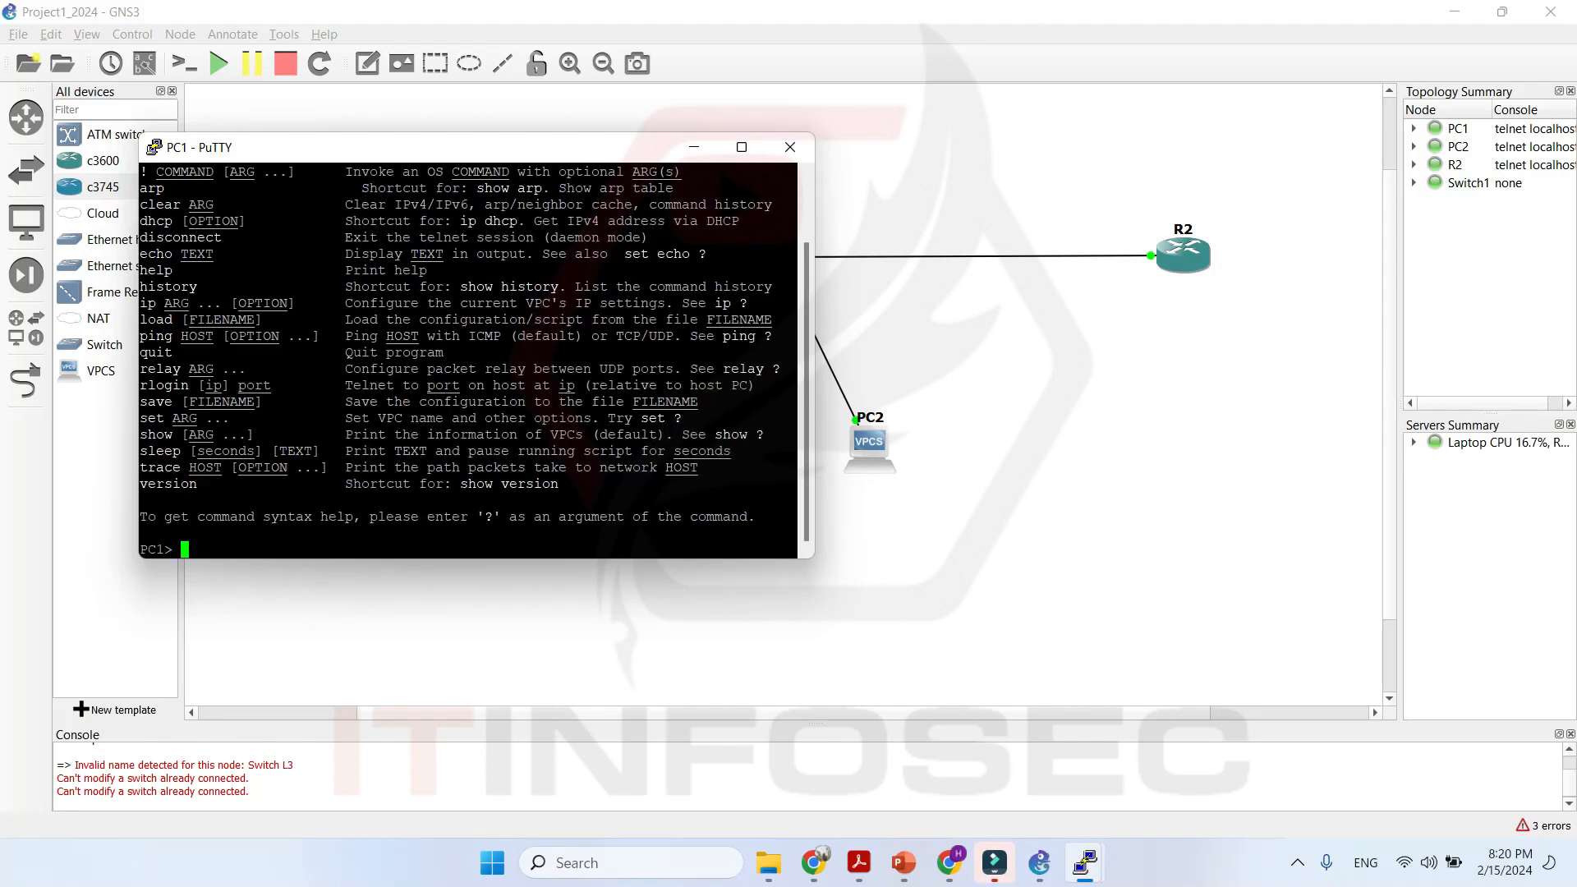
scroll(468, 362, "up", 2)
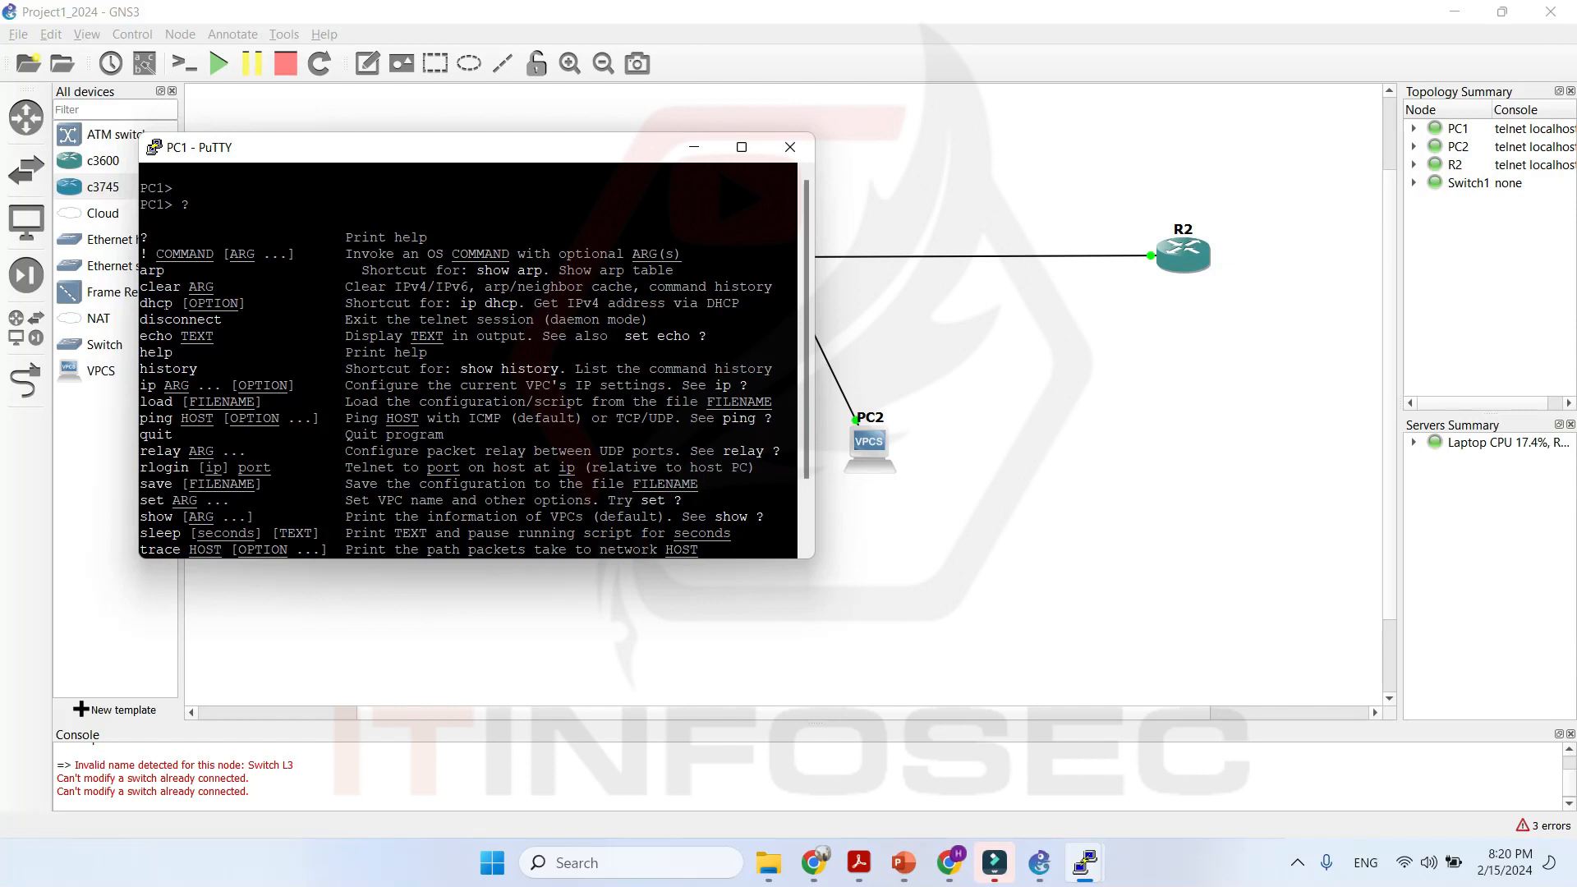
scroll(468, 361, "down", 2)
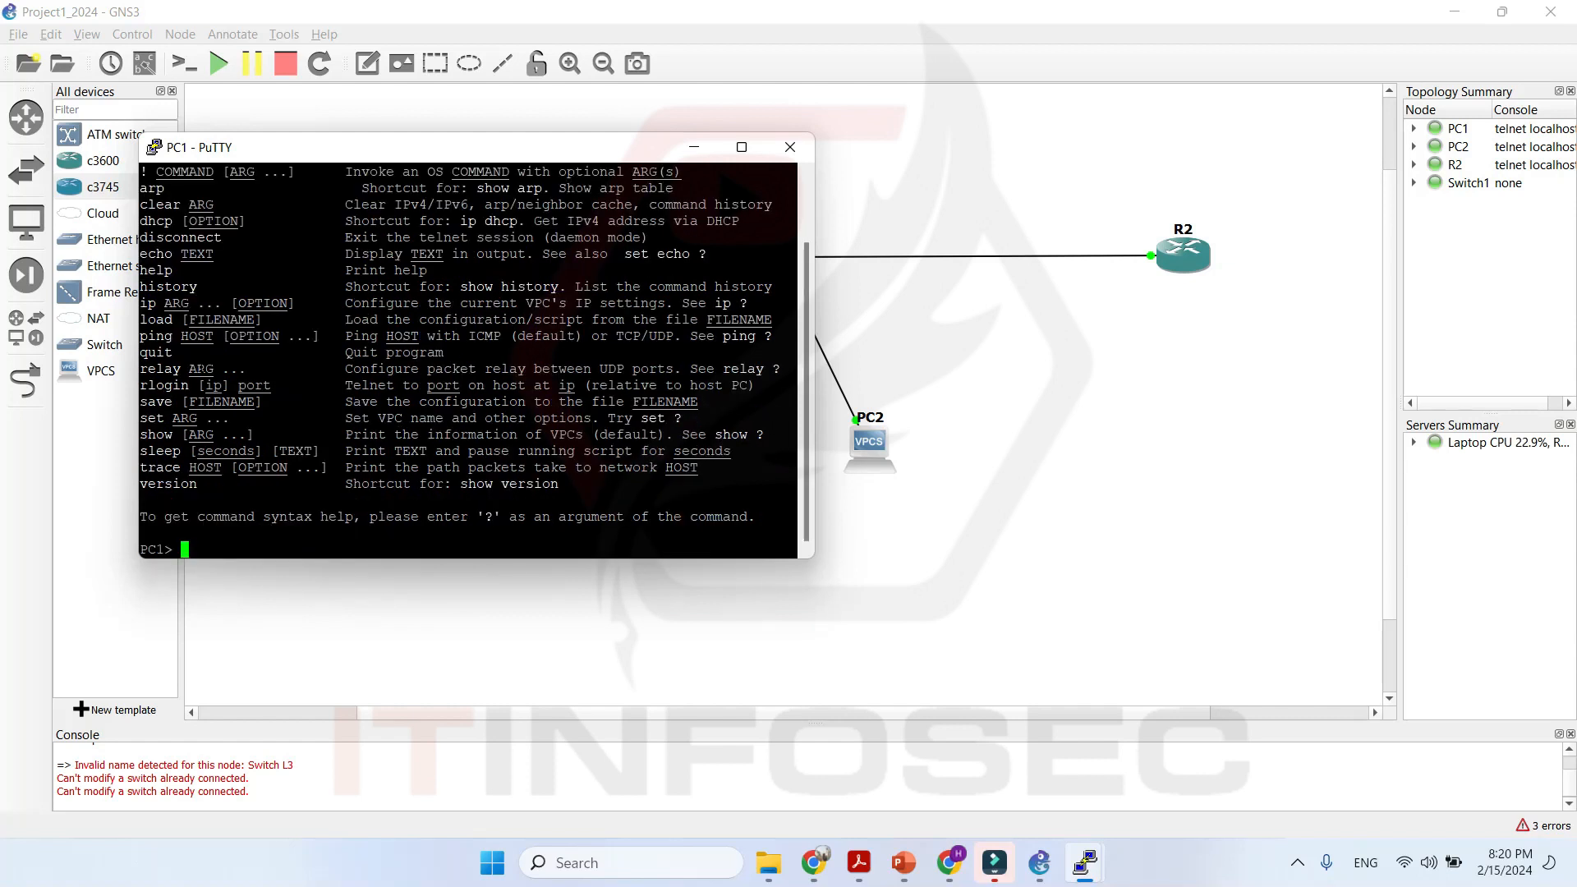
Assign the IP address 10.1.1.2/24 to PC1 with the ip command in its console.
key("Return")
key("Return")
key("Return")
type("ip")
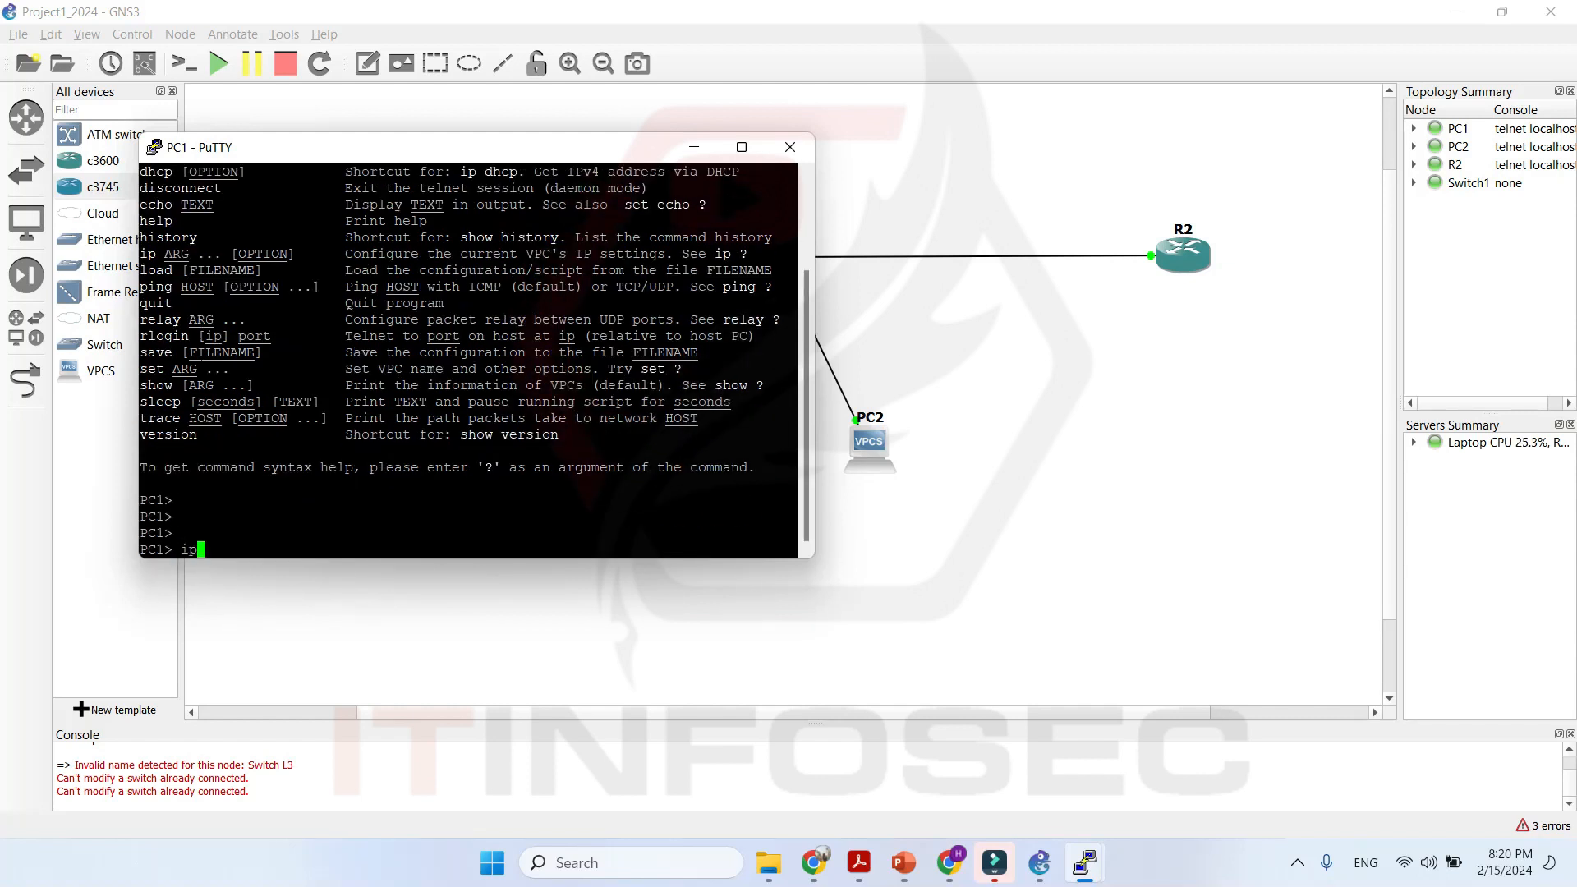
type(" 10.1.1.2/24")
key("Return")
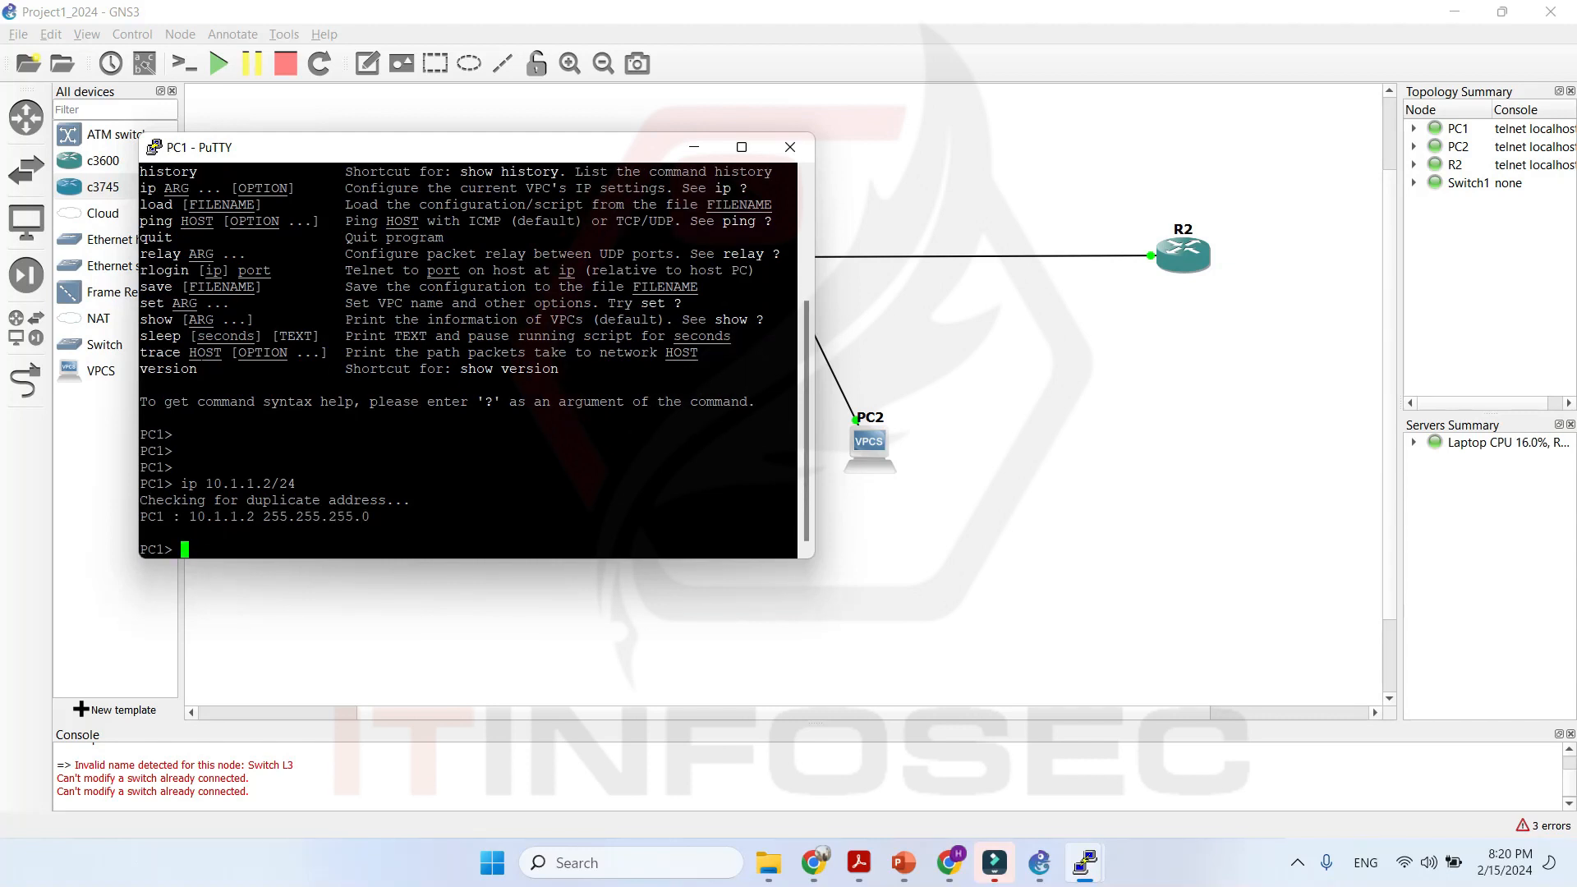
Ping 10.1.1.1 from PC1 and close its console session.
type("ping 10.1.1.1")
key("Return")
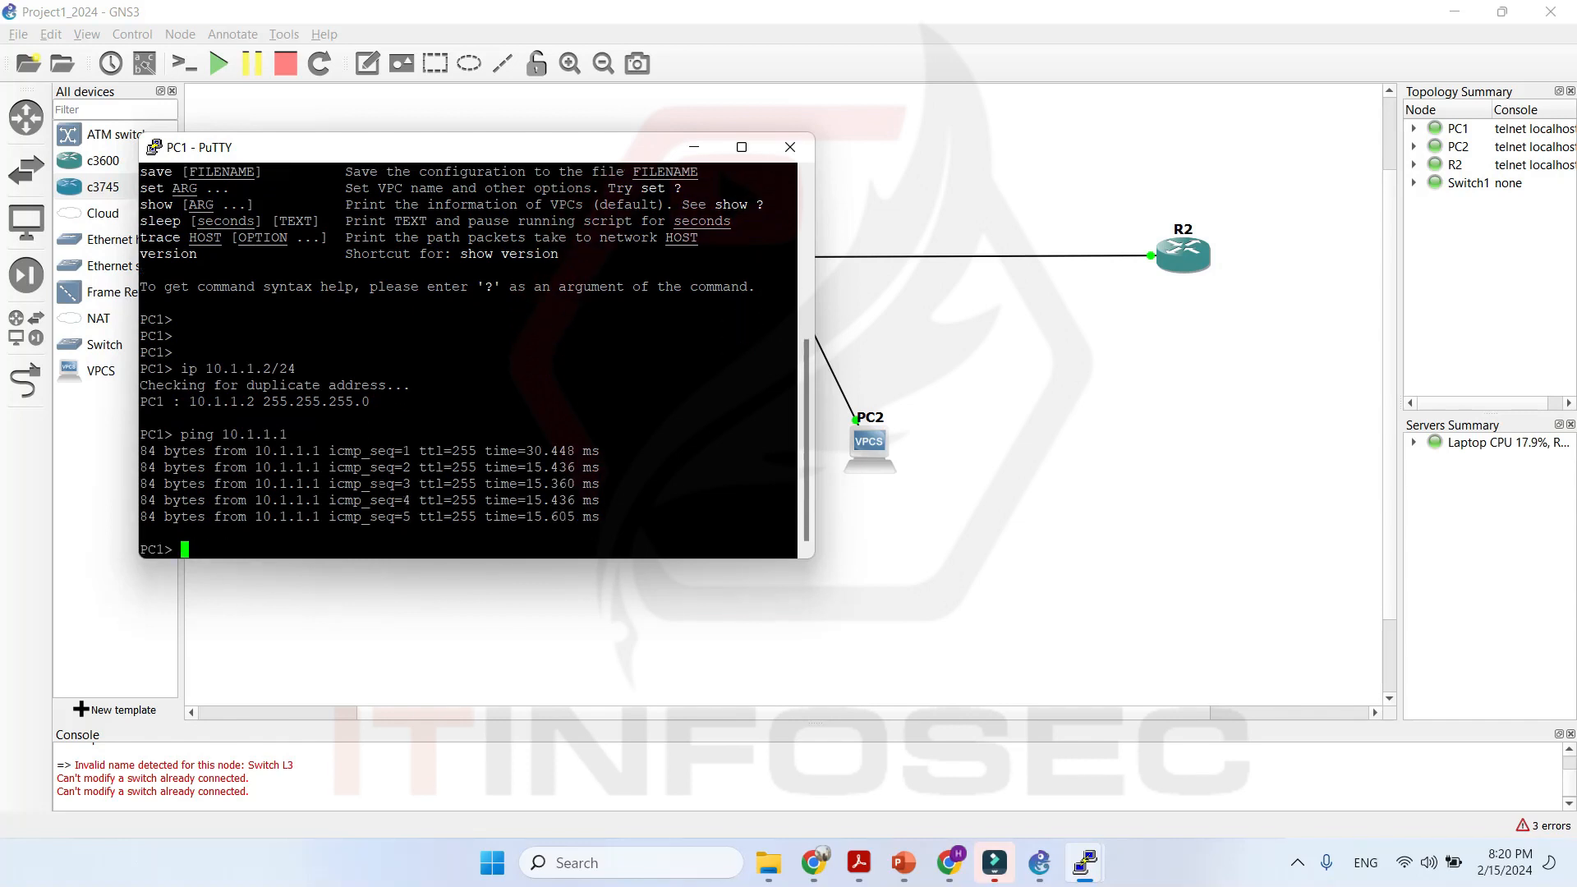
left_click(789, 149)
left_click(790, 505)
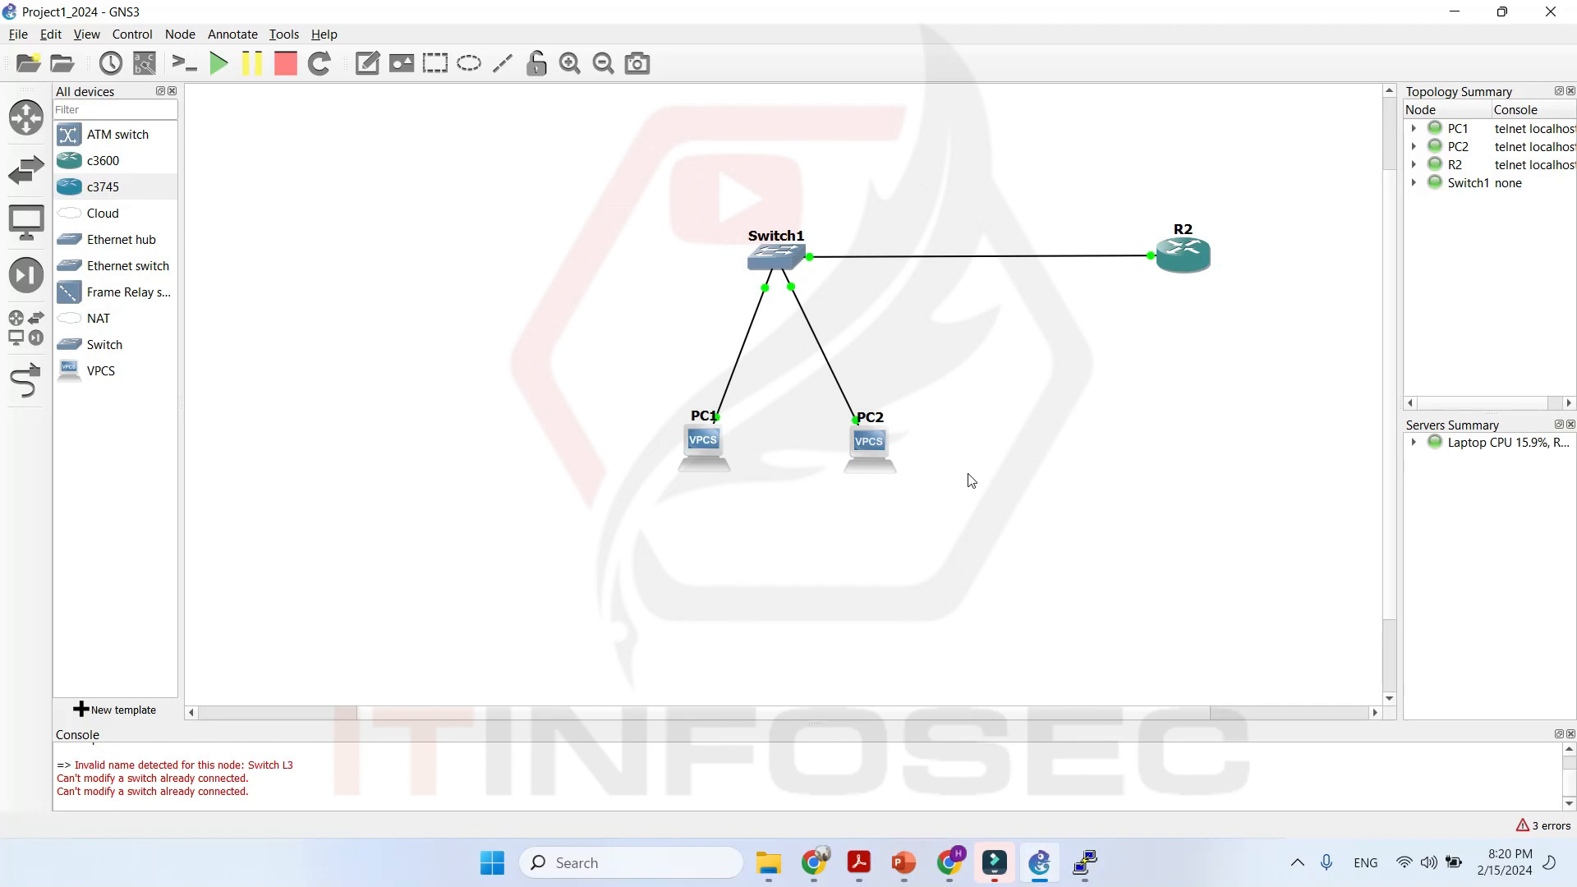
Stop PC1 and PC2 together and delete both from the topology.
left_click(1010, 523)
left_click_drag(596, 382, 1006, 542)
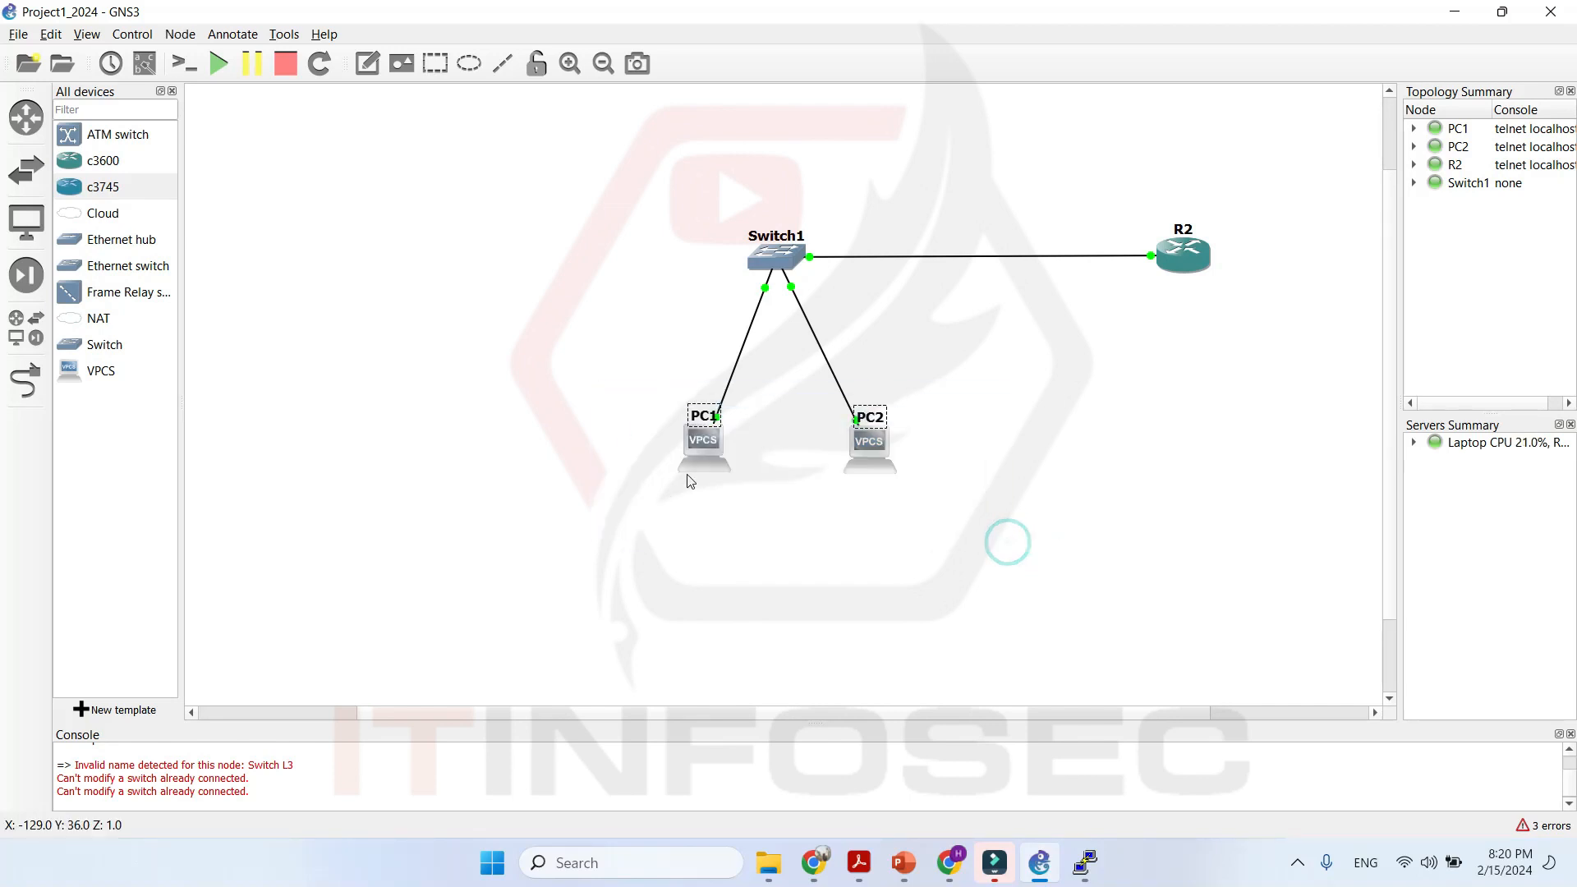
right_click(697, 441)
left_click(858, 103)
left_click(904, 553)
left_click_drag(990, 571, 538, 382)
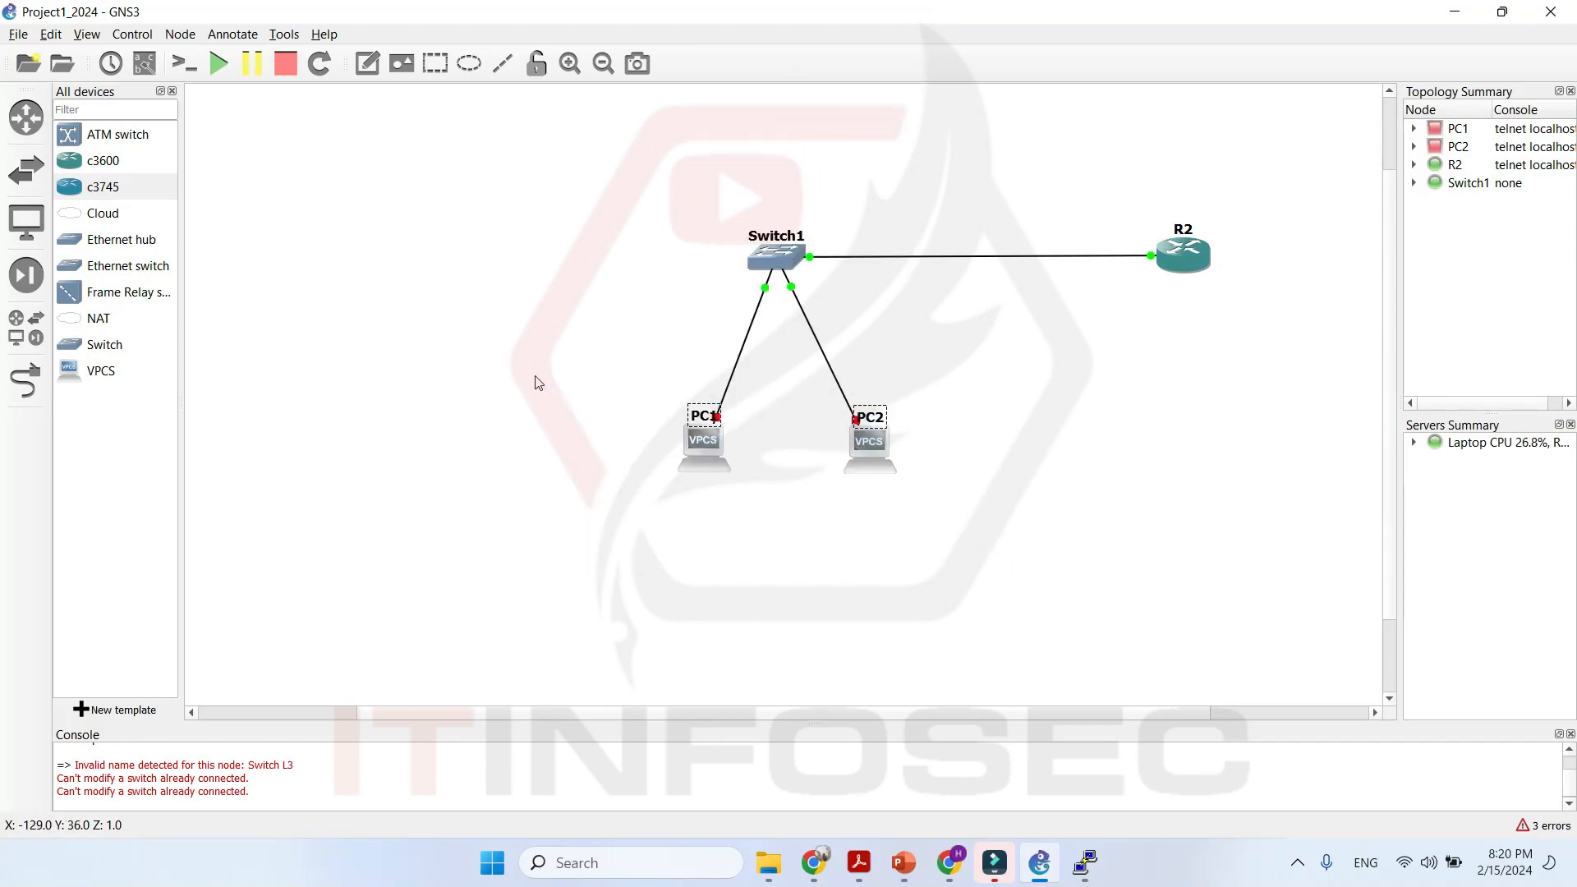
key("Delete")
key("Return")
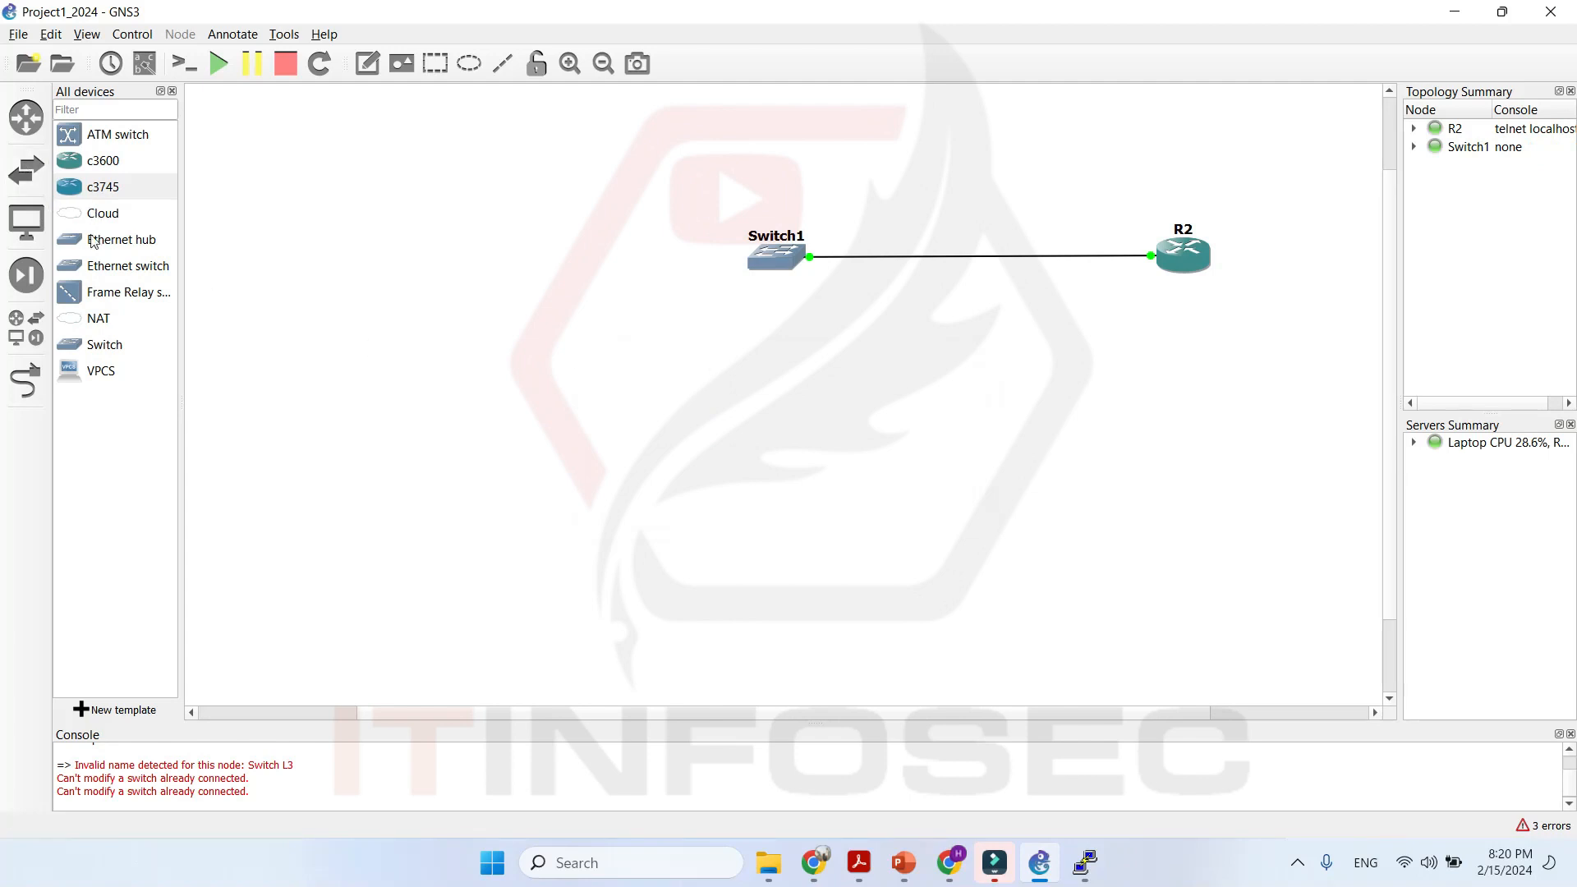
Add a Cloud node to the topology and place it below Switch1.
left_click_drag(95, 216, 785, 421)
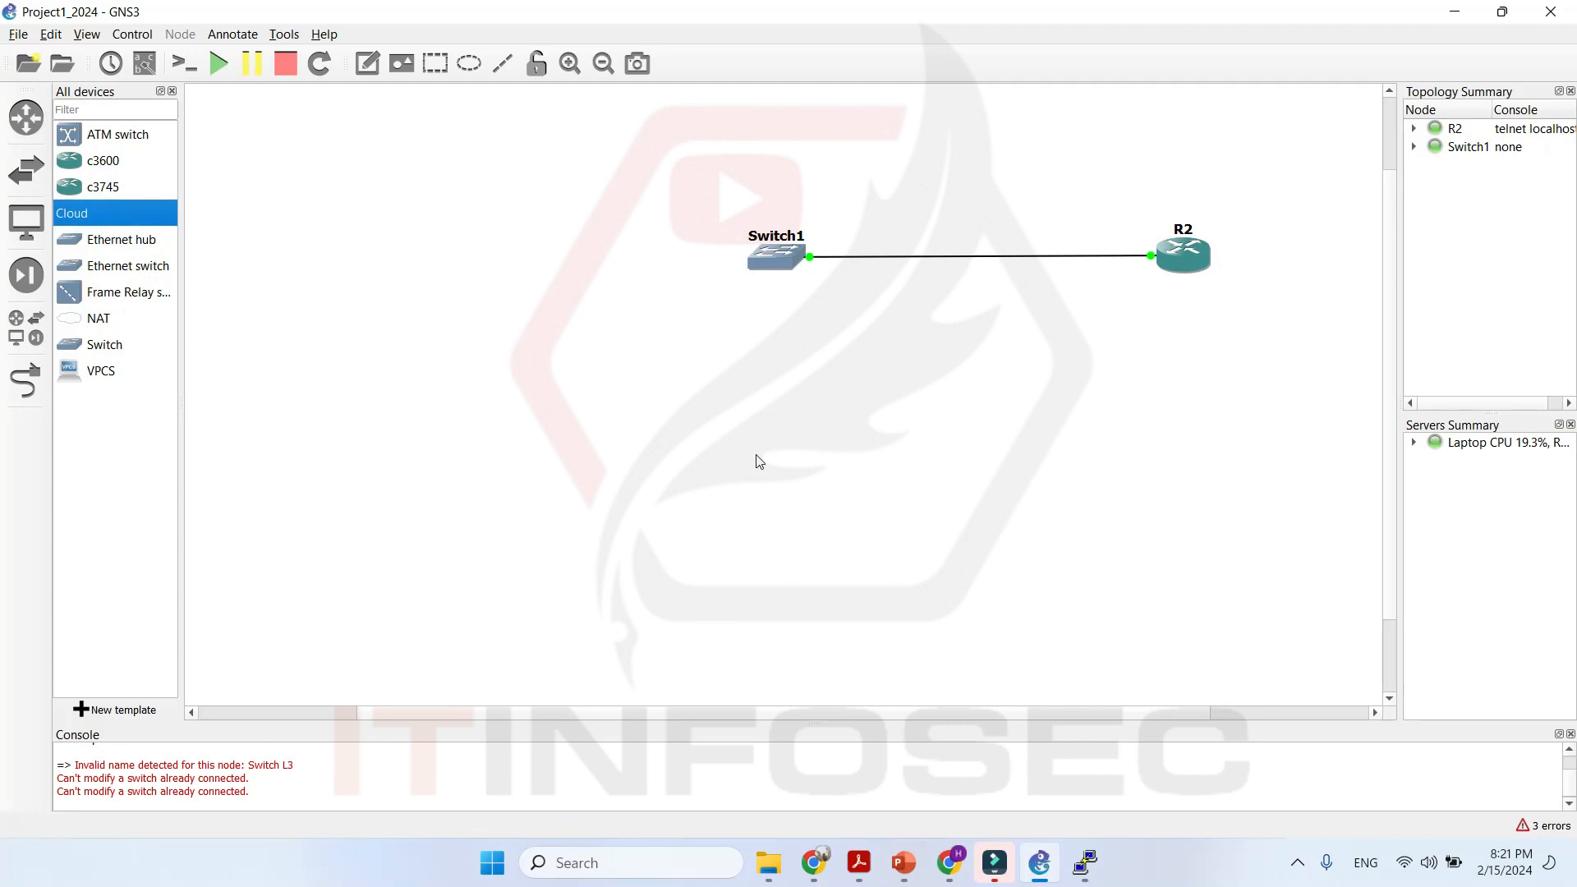
left_click_drag(856, 464, 665, 454)
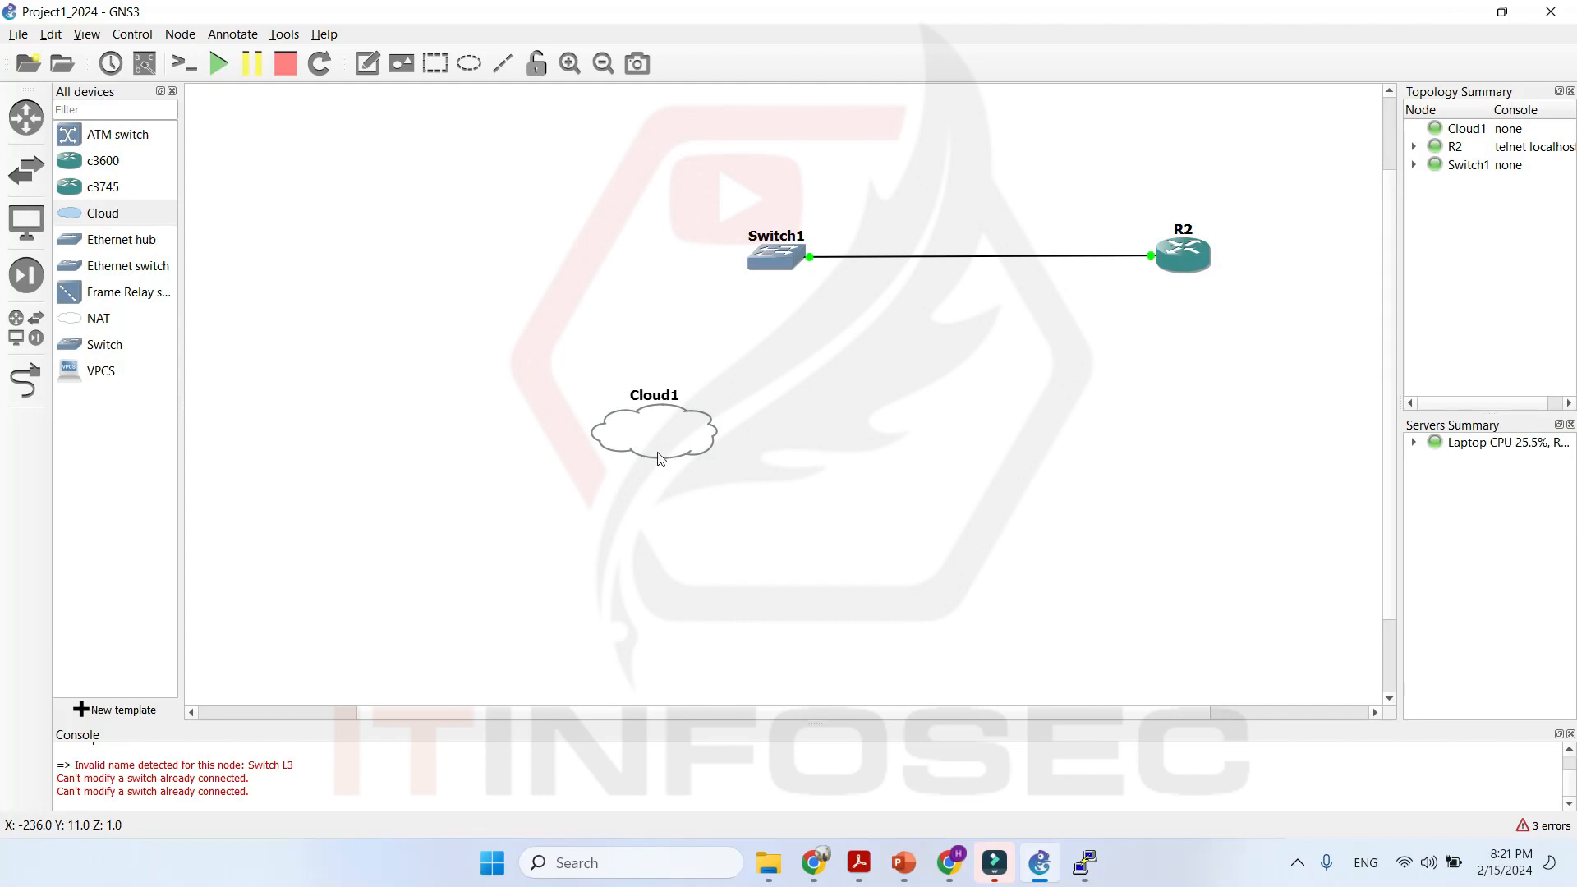
mouse_move(666, 458)
left_click(641, 526)
Review the special Ethernet interfaces, including the VMware VMnet adapters, offered in Cloud1's configuration and leave it without saving.
right_click(666, 440)
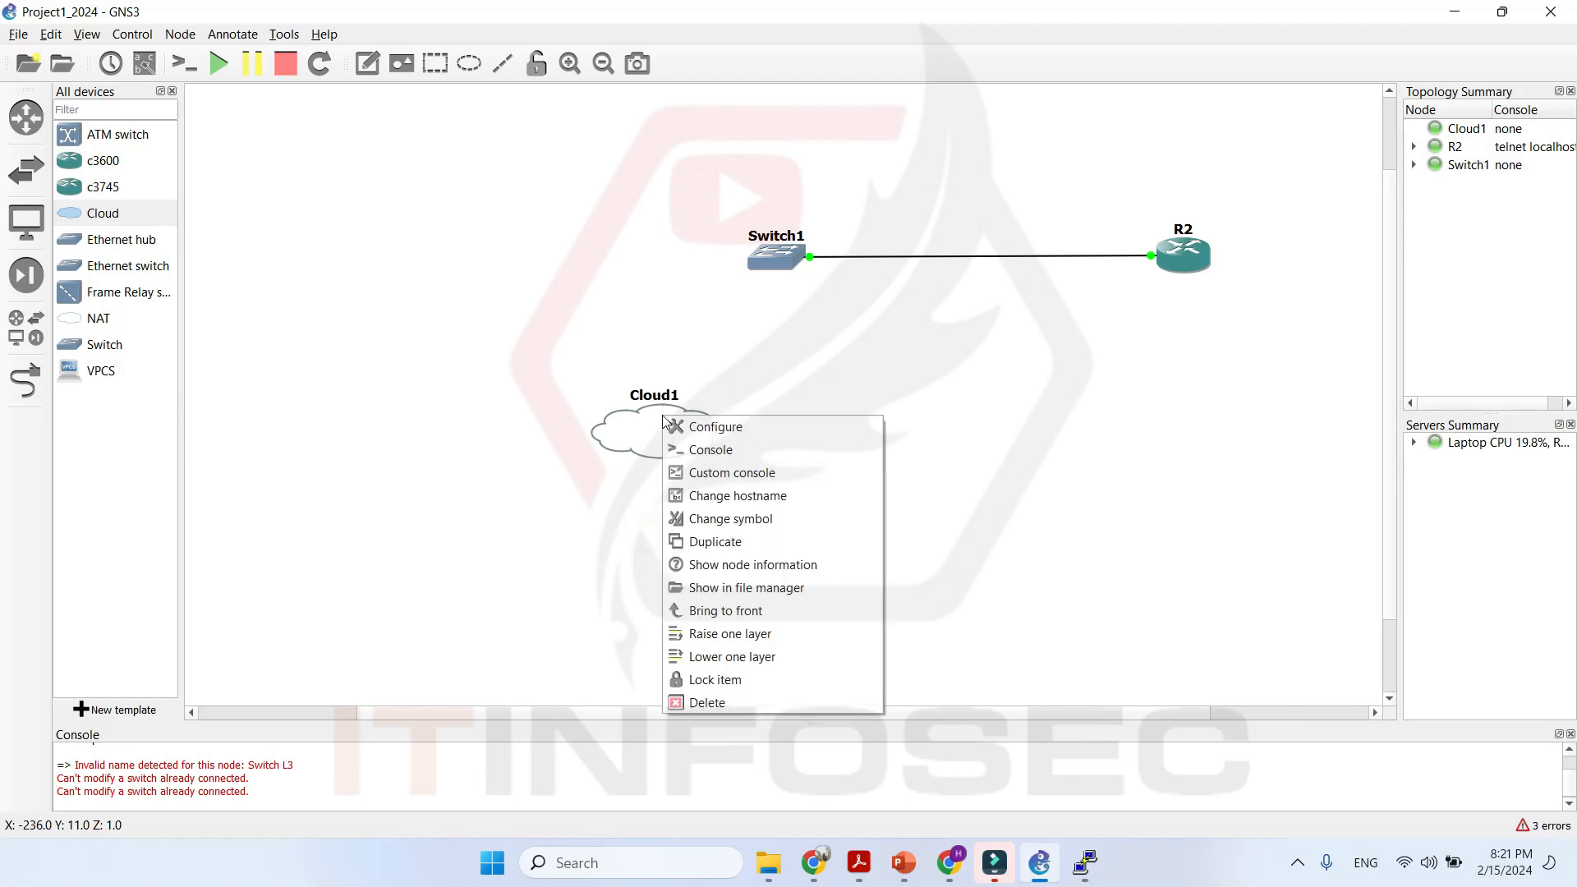
left_click(723, 424)
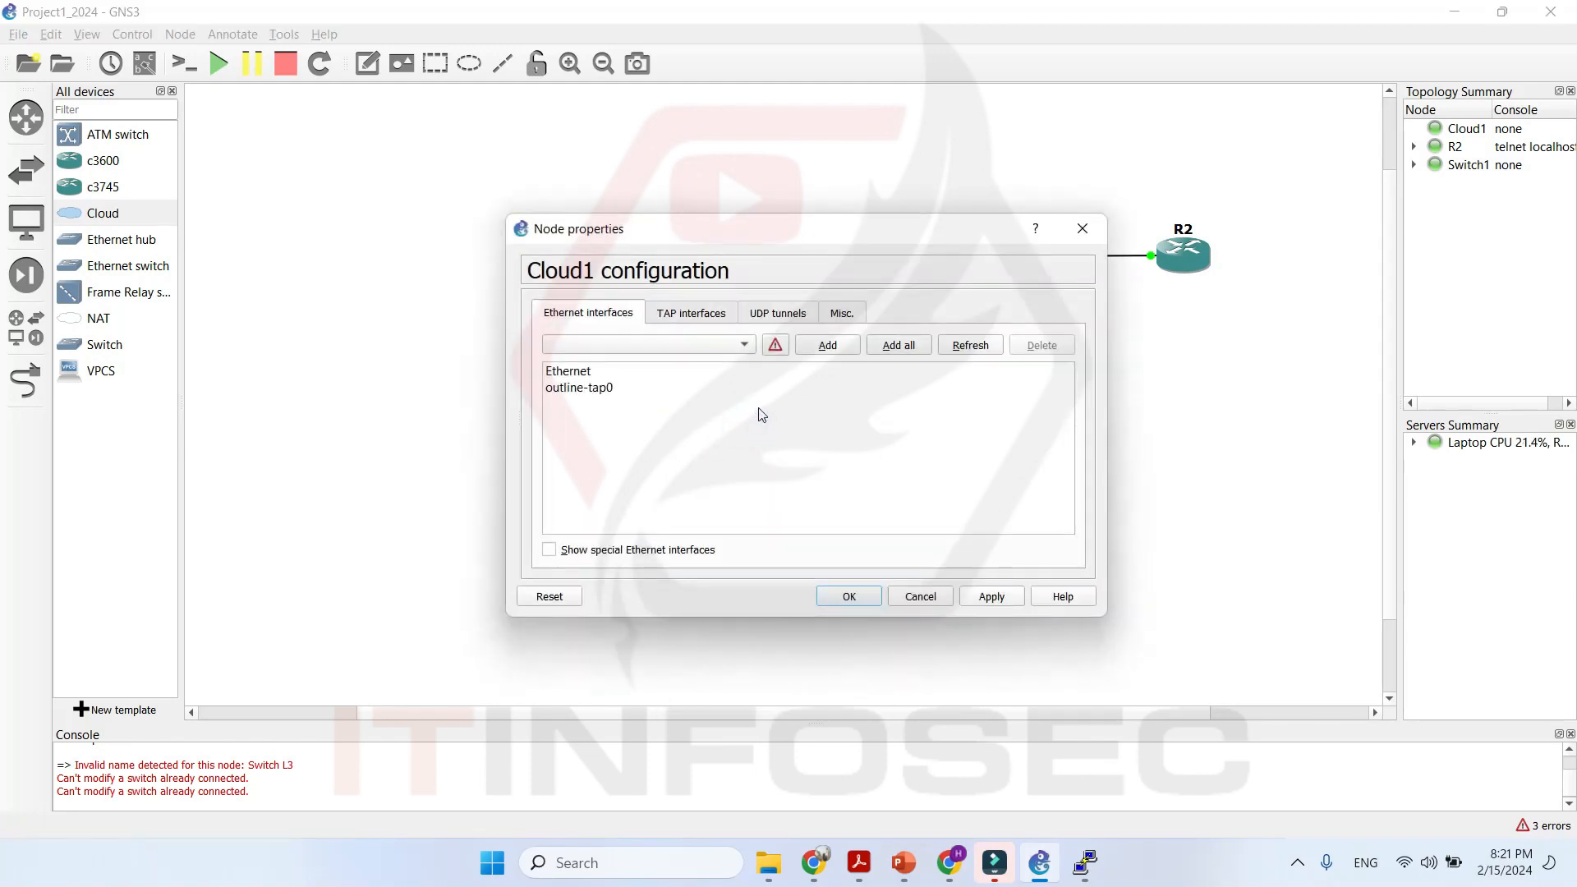
left_click(579, 562)
left_click(748, 342)
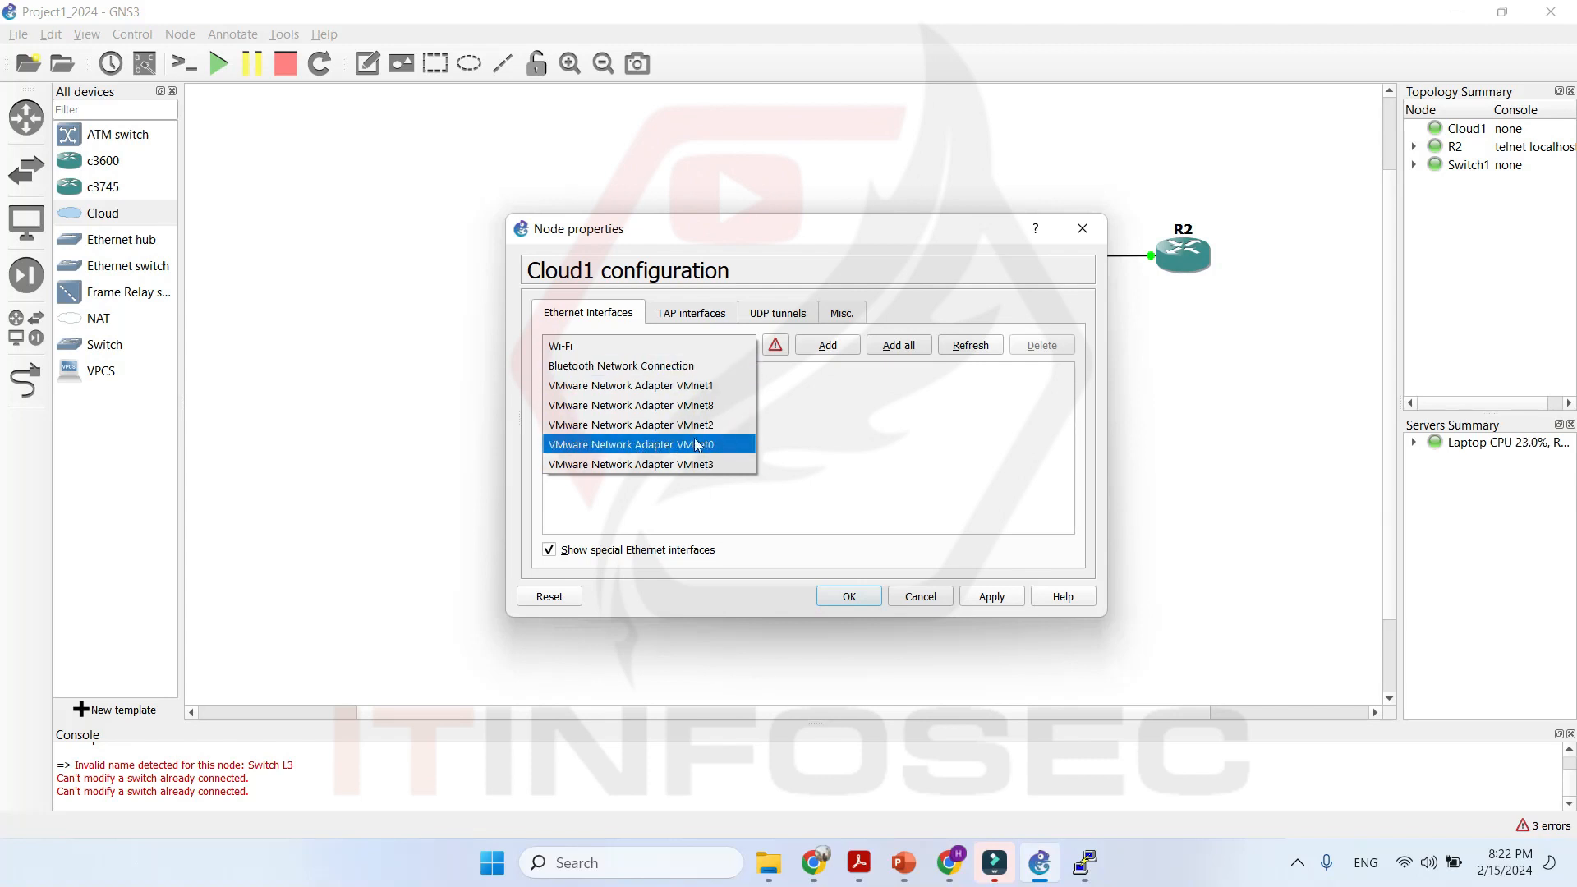
left_click(912, 464)
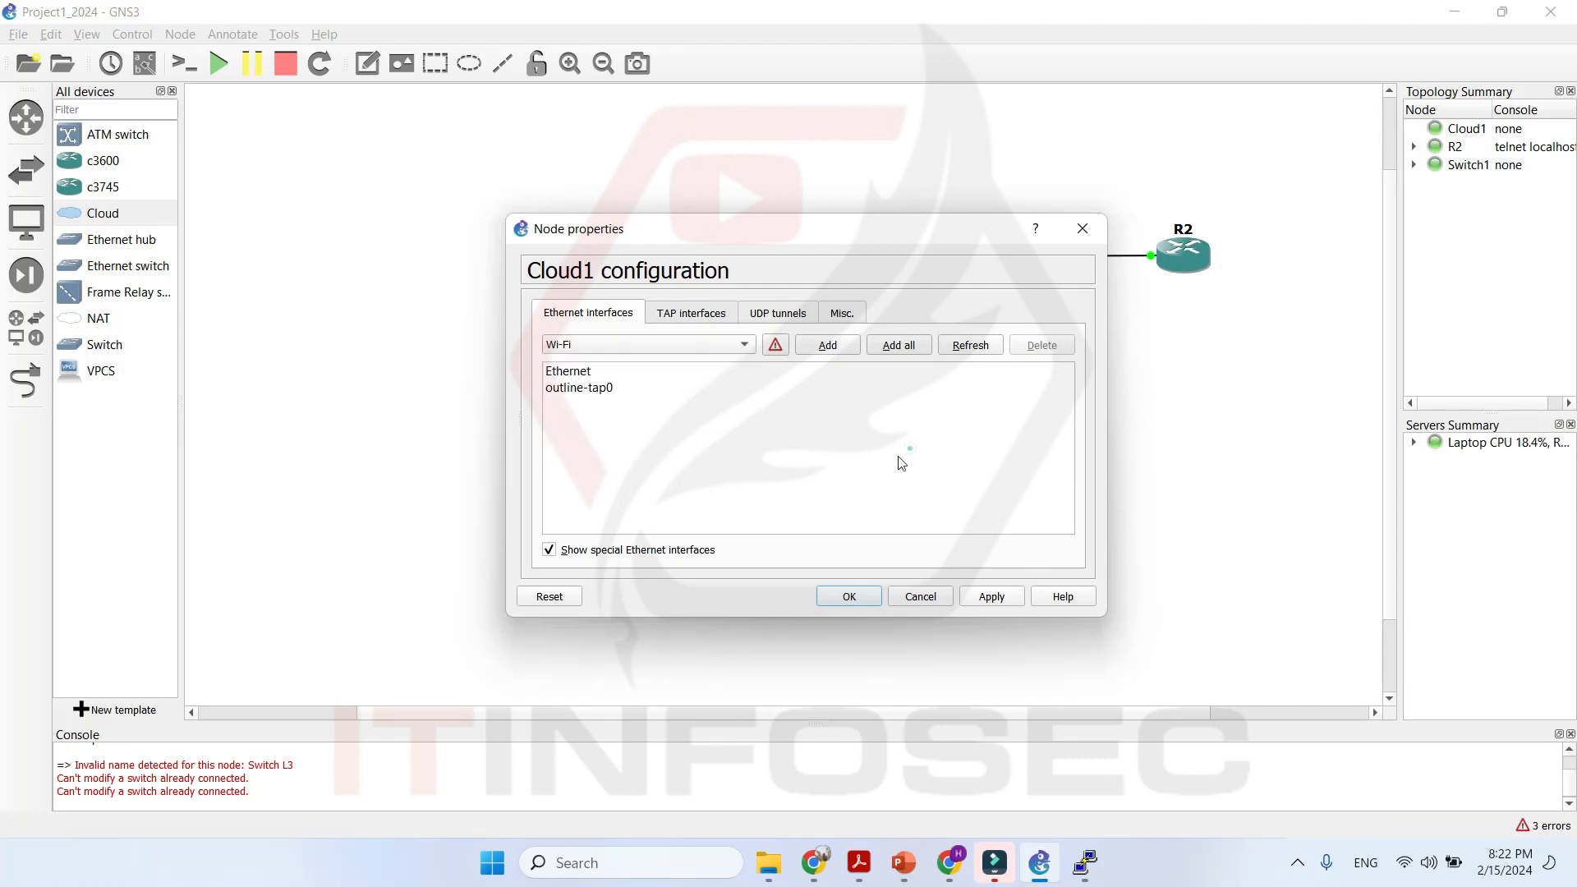
left_click(917, 598)
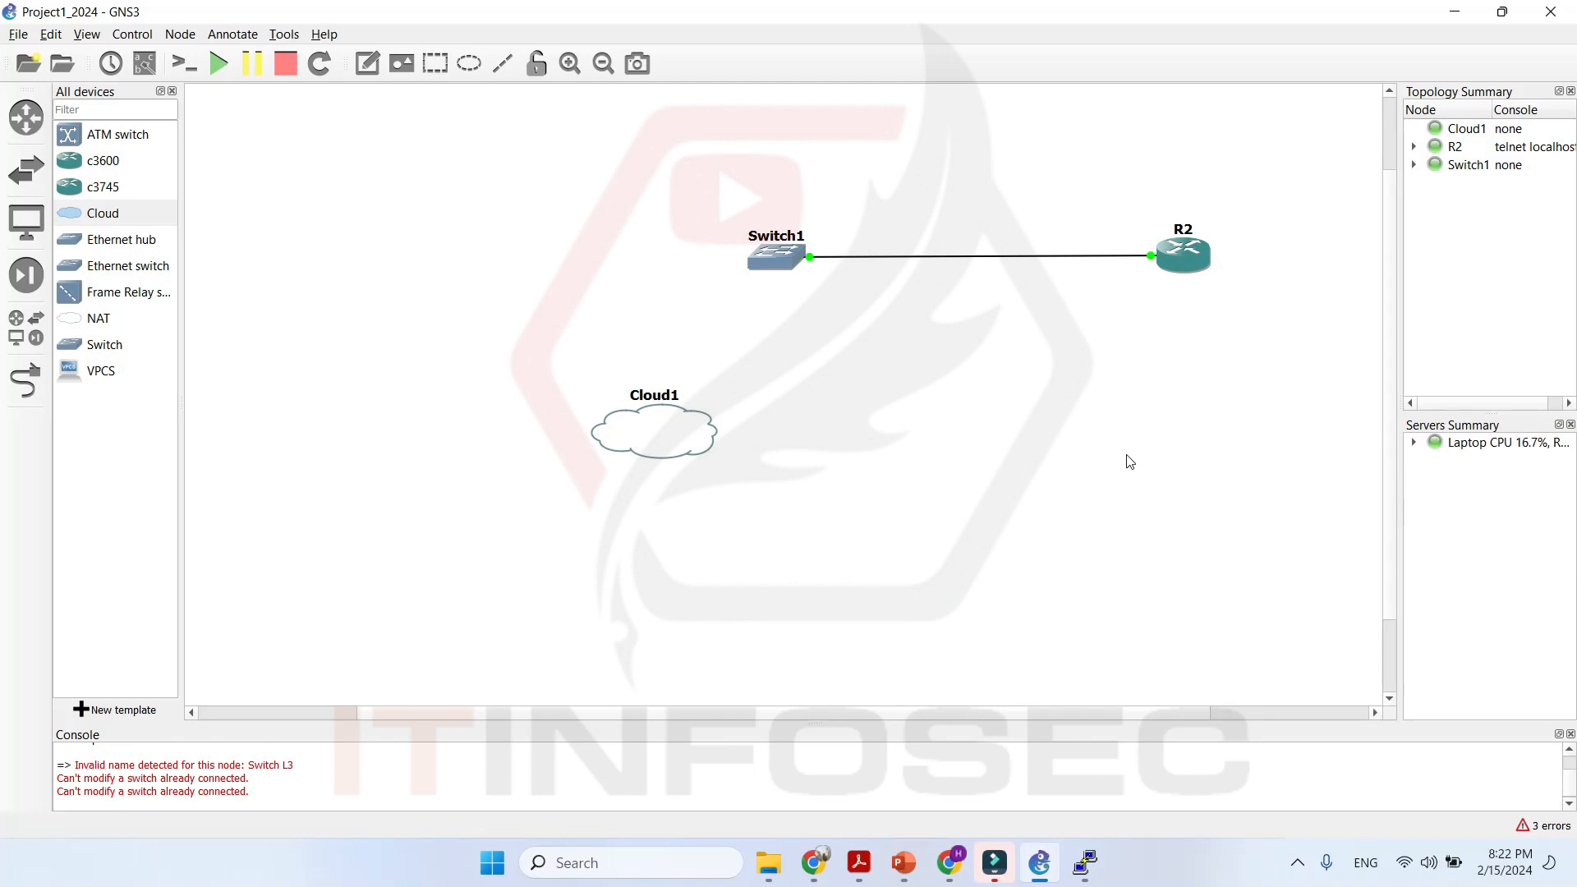
Minimize GNS3 and close R2's console session on the desktop.
left_click(1455, 11)
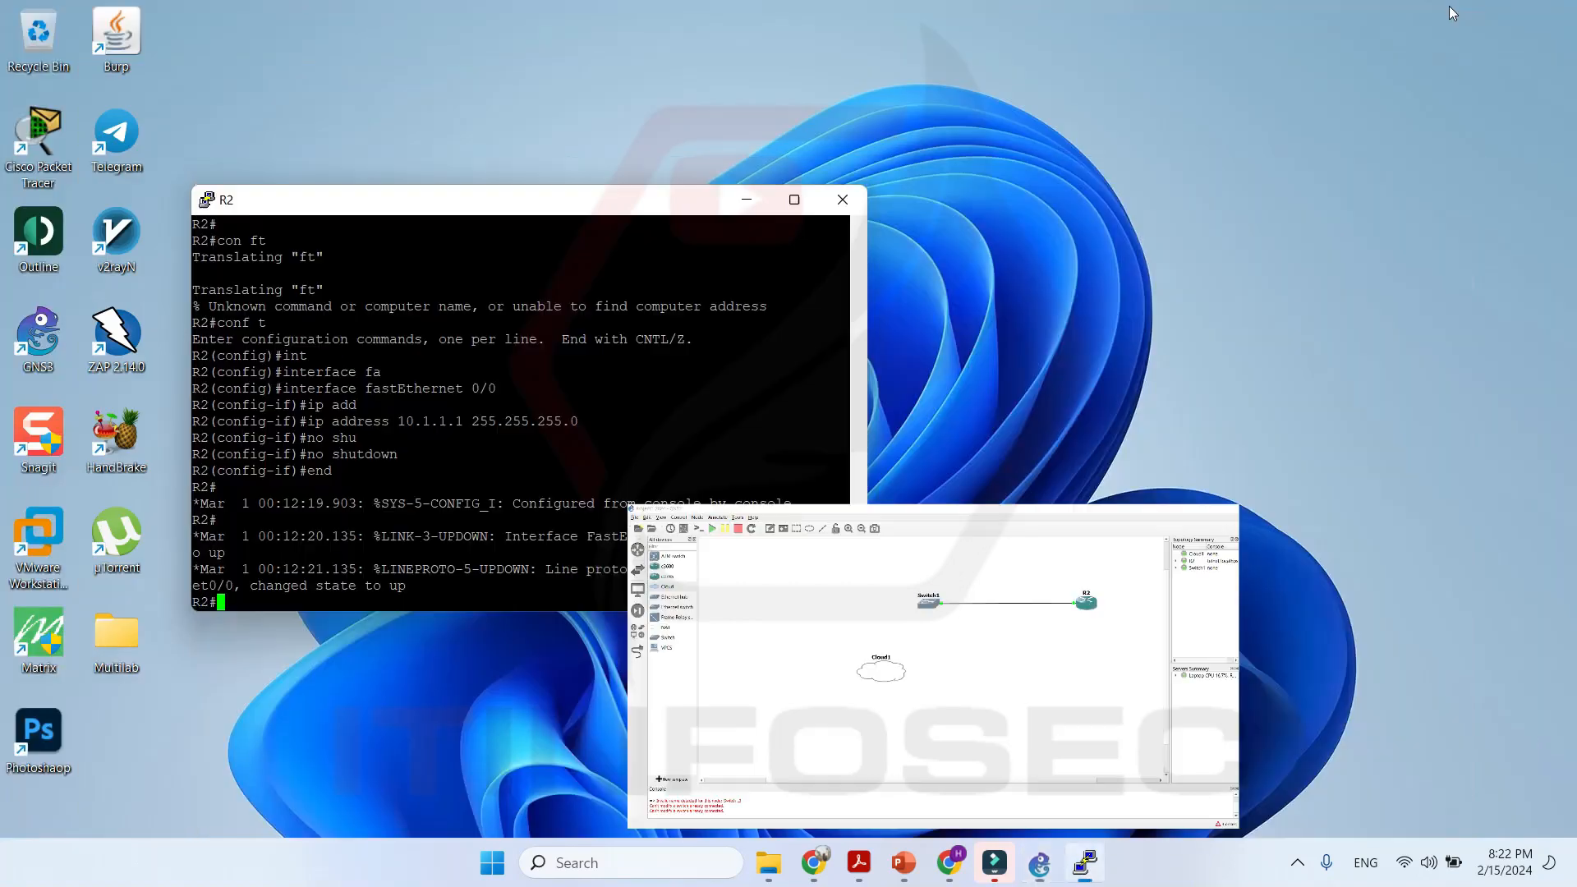
left_click(843, 200)
left_click(797, 514)
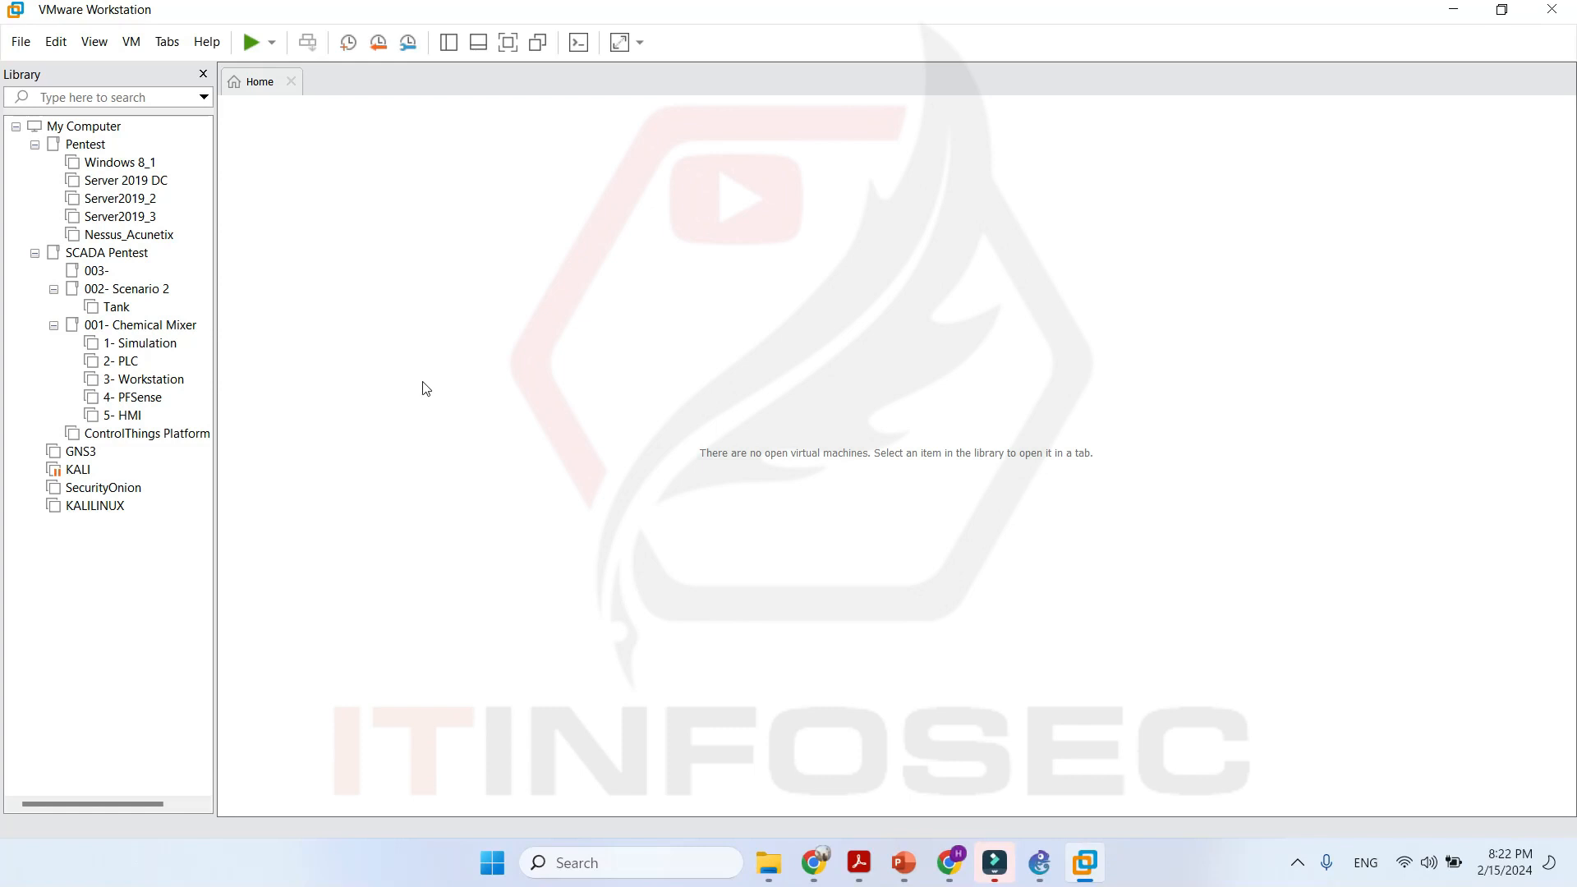
Switch to VMware Workstation, open the Server2019_3 virtual machine, and remove the missing KALILINUX machine from the library.
left_click(120, 218)
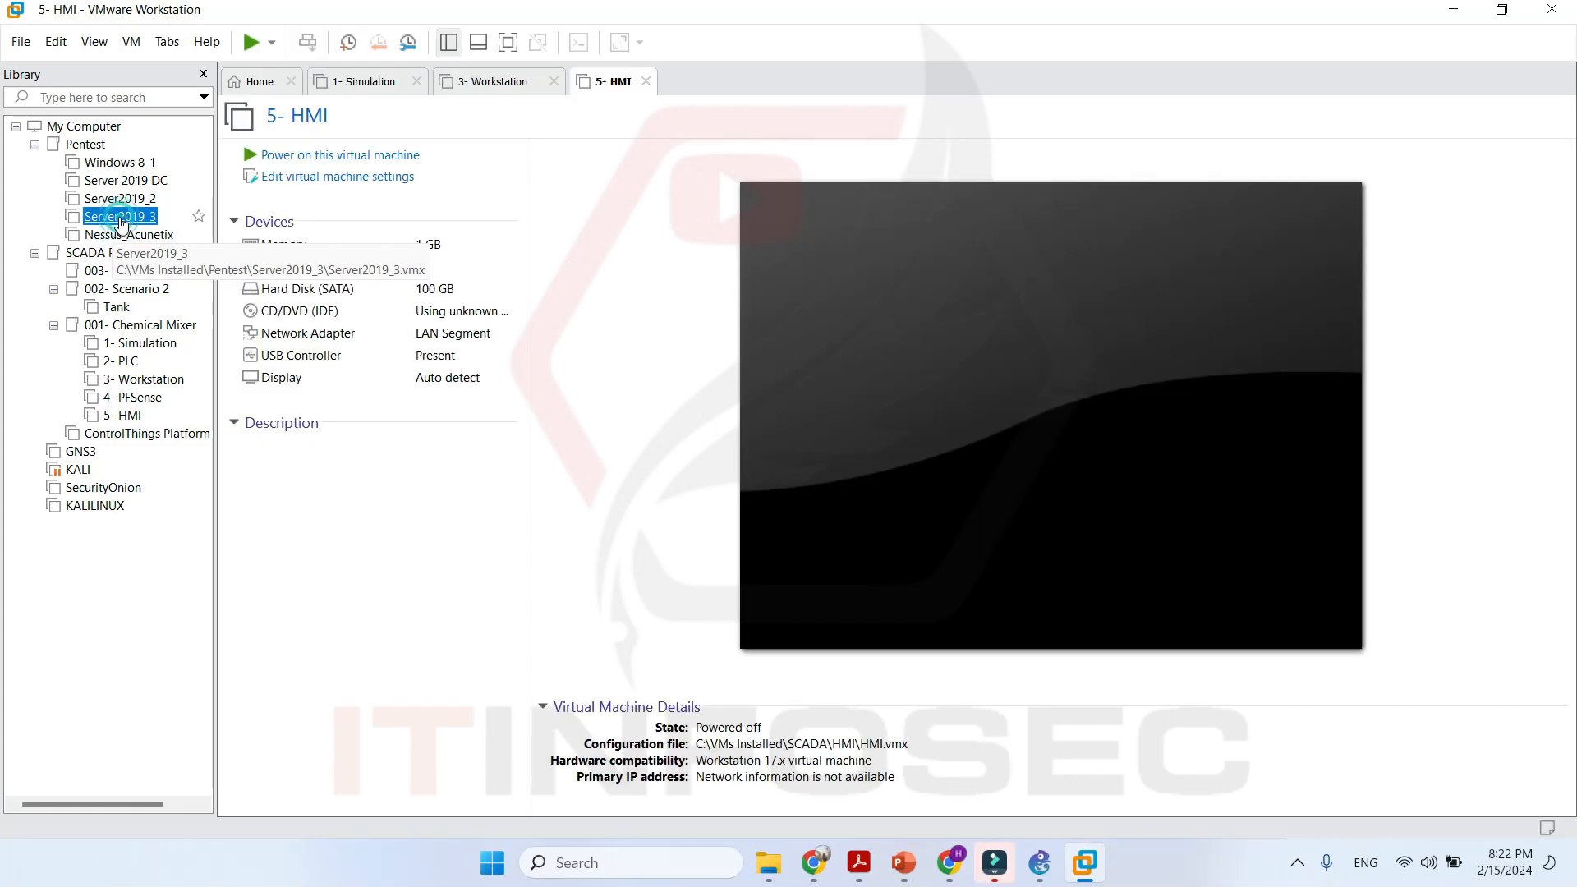
double_click(115, 220)
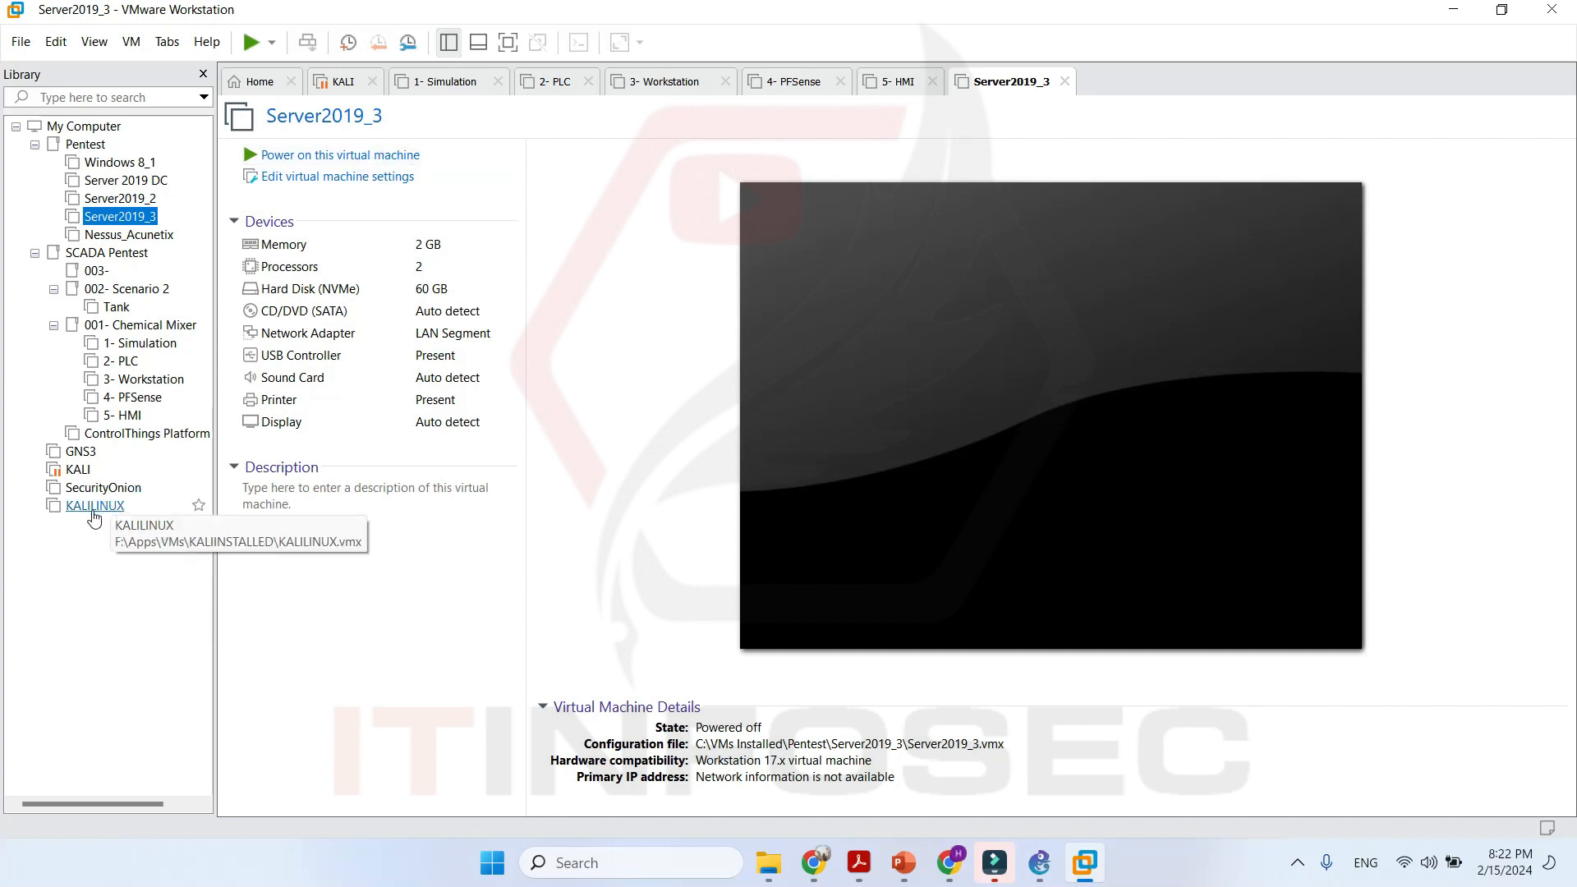
left_click(94, 506)
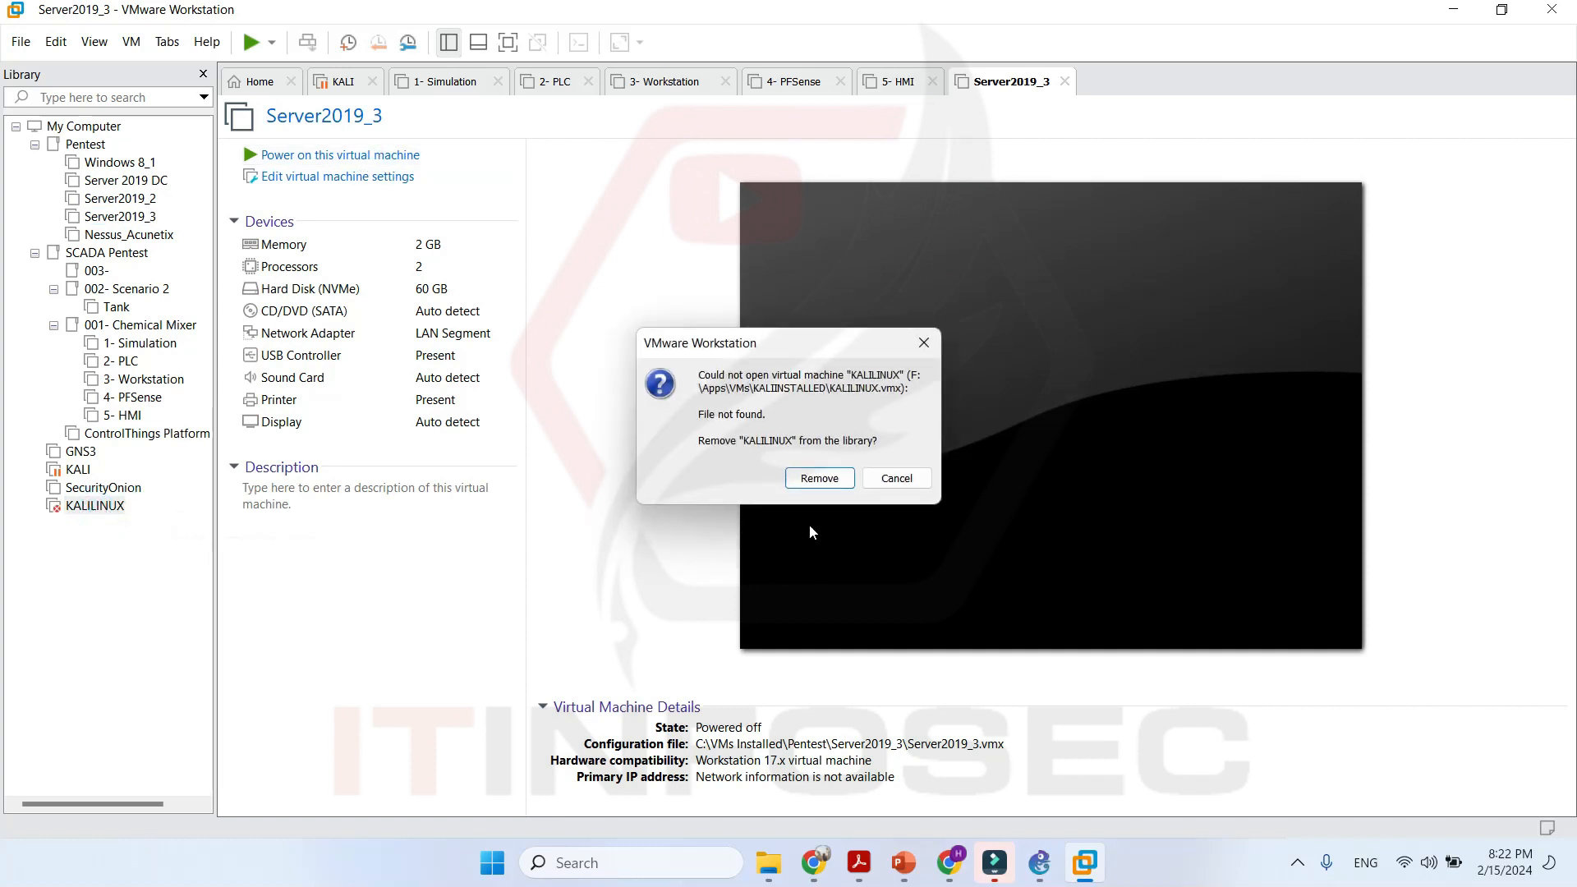
left_click(820, 482)
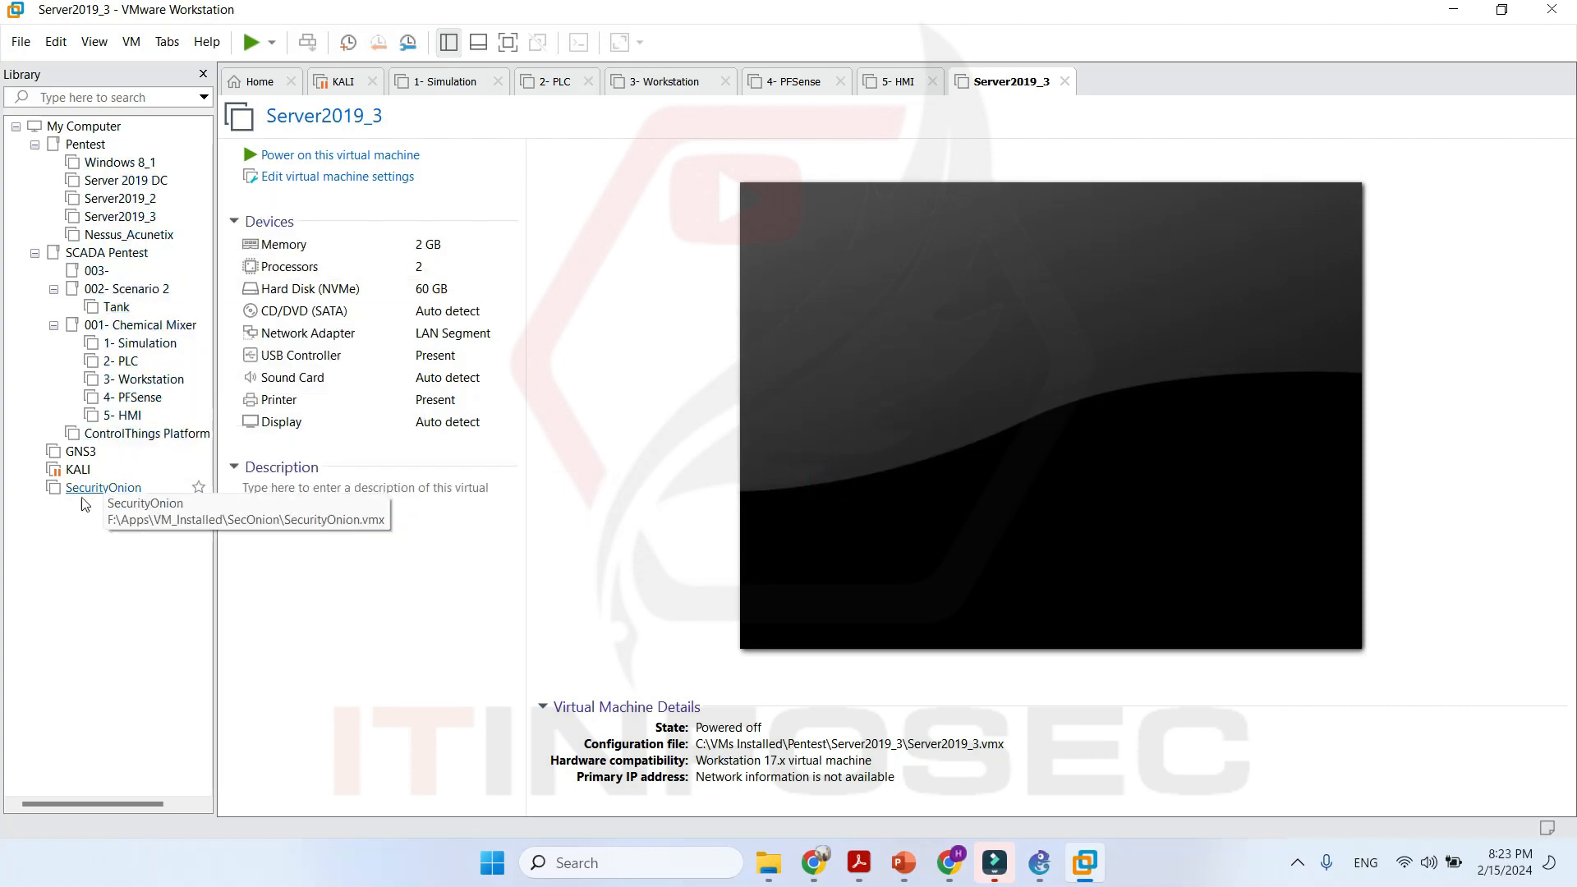
Try to resume the suspended KALI virtual machine.
left_click(78, 470)
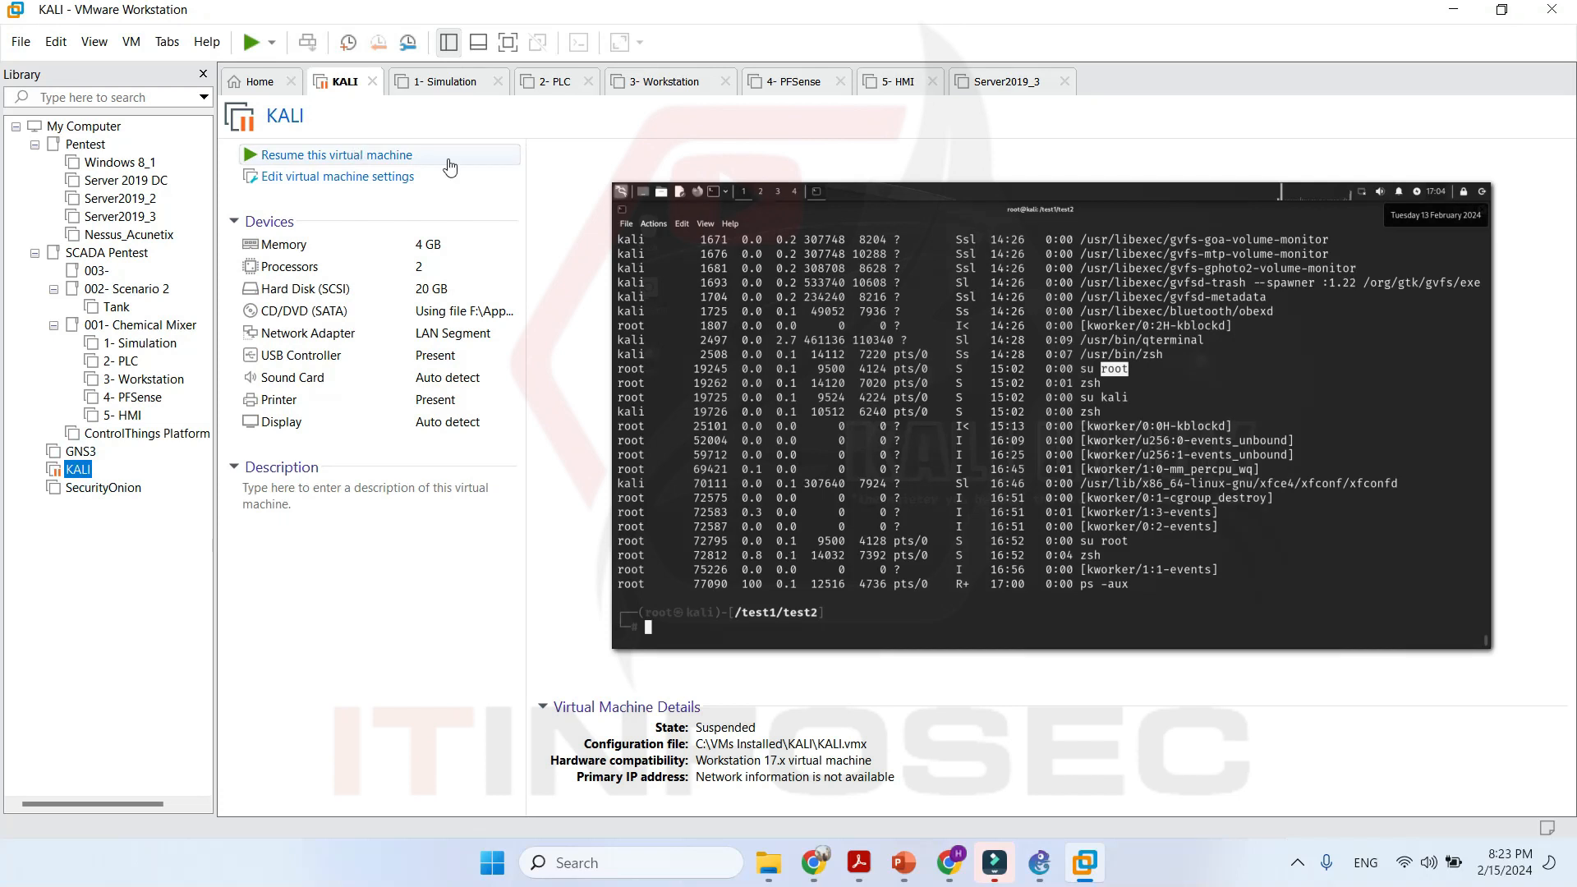
left_click(355, 161)
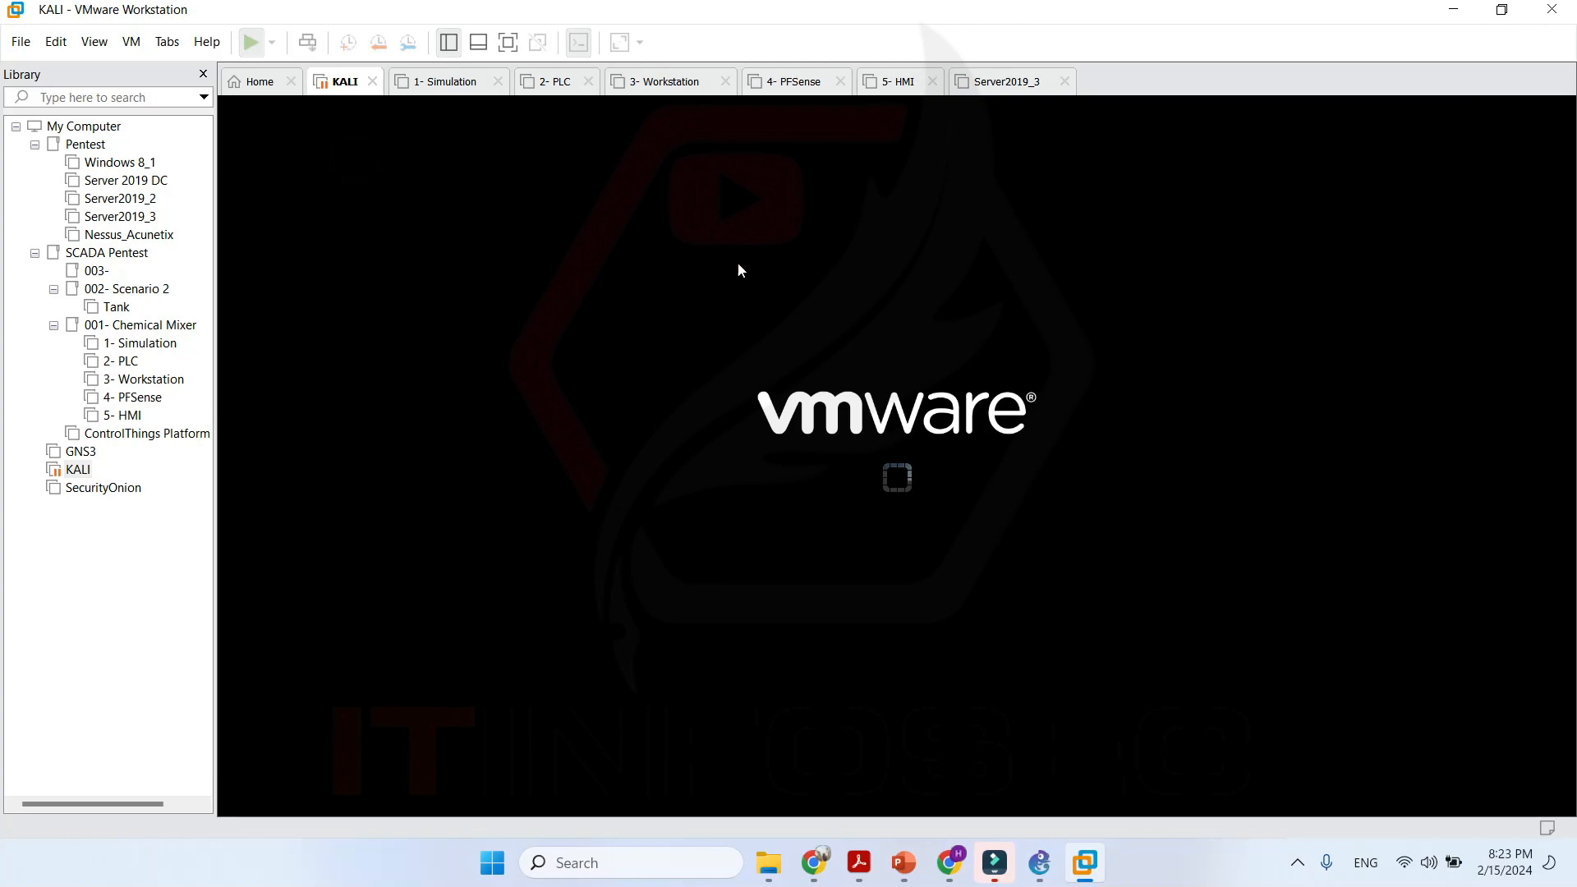
Power on the Server2019_3 virtual machine, cancelling KALI's state restore and answering the sata0:1 device question.
left_click(1009, 83)
left_click(344, 163)
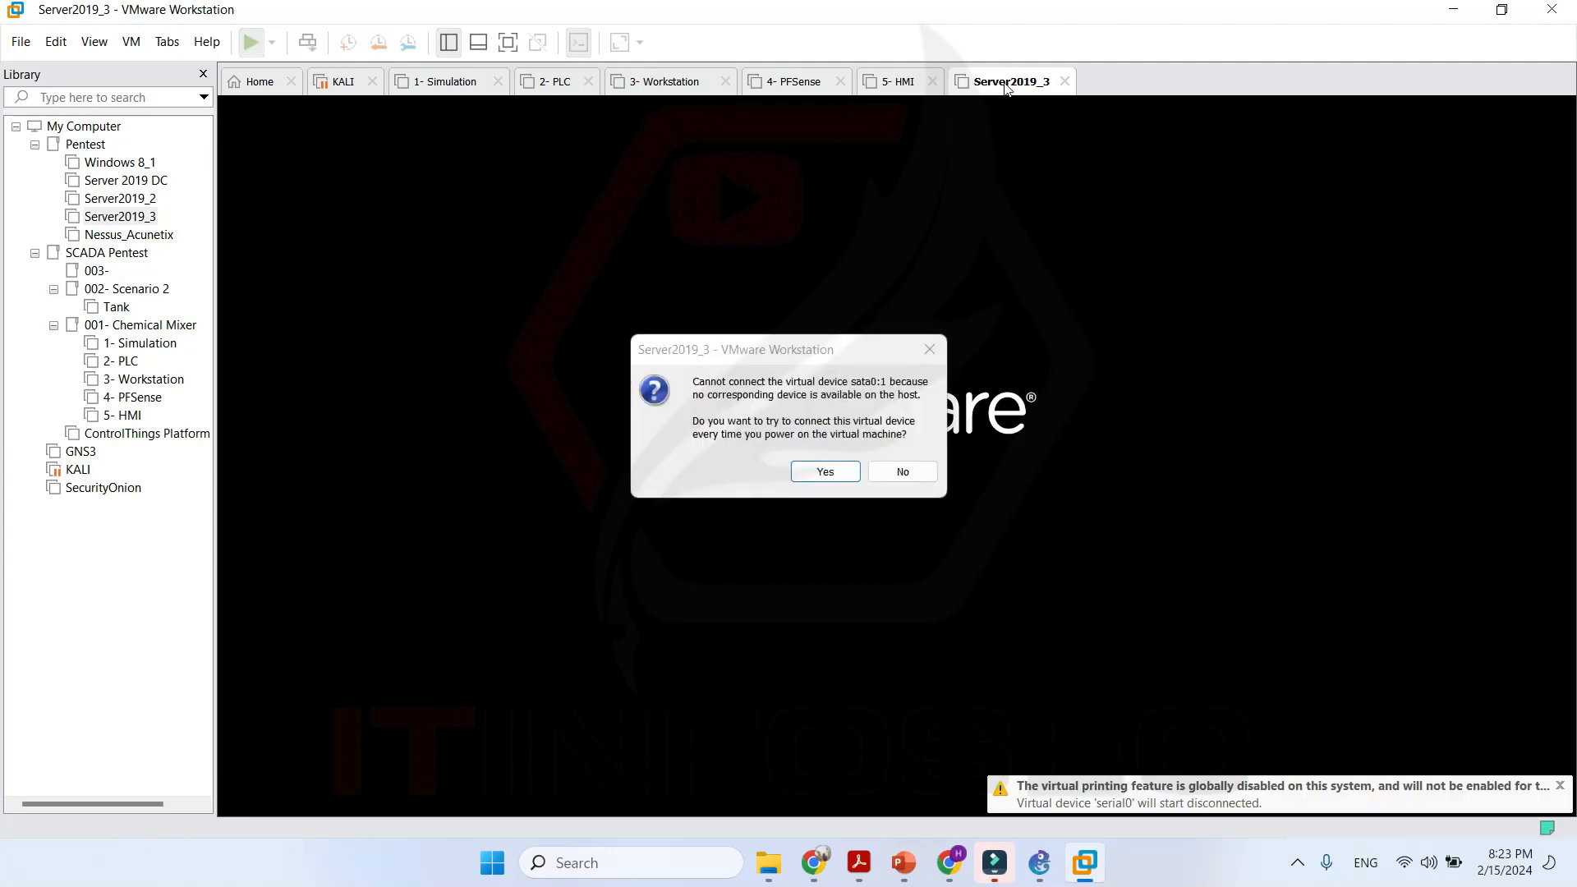
left_click(828, 471)
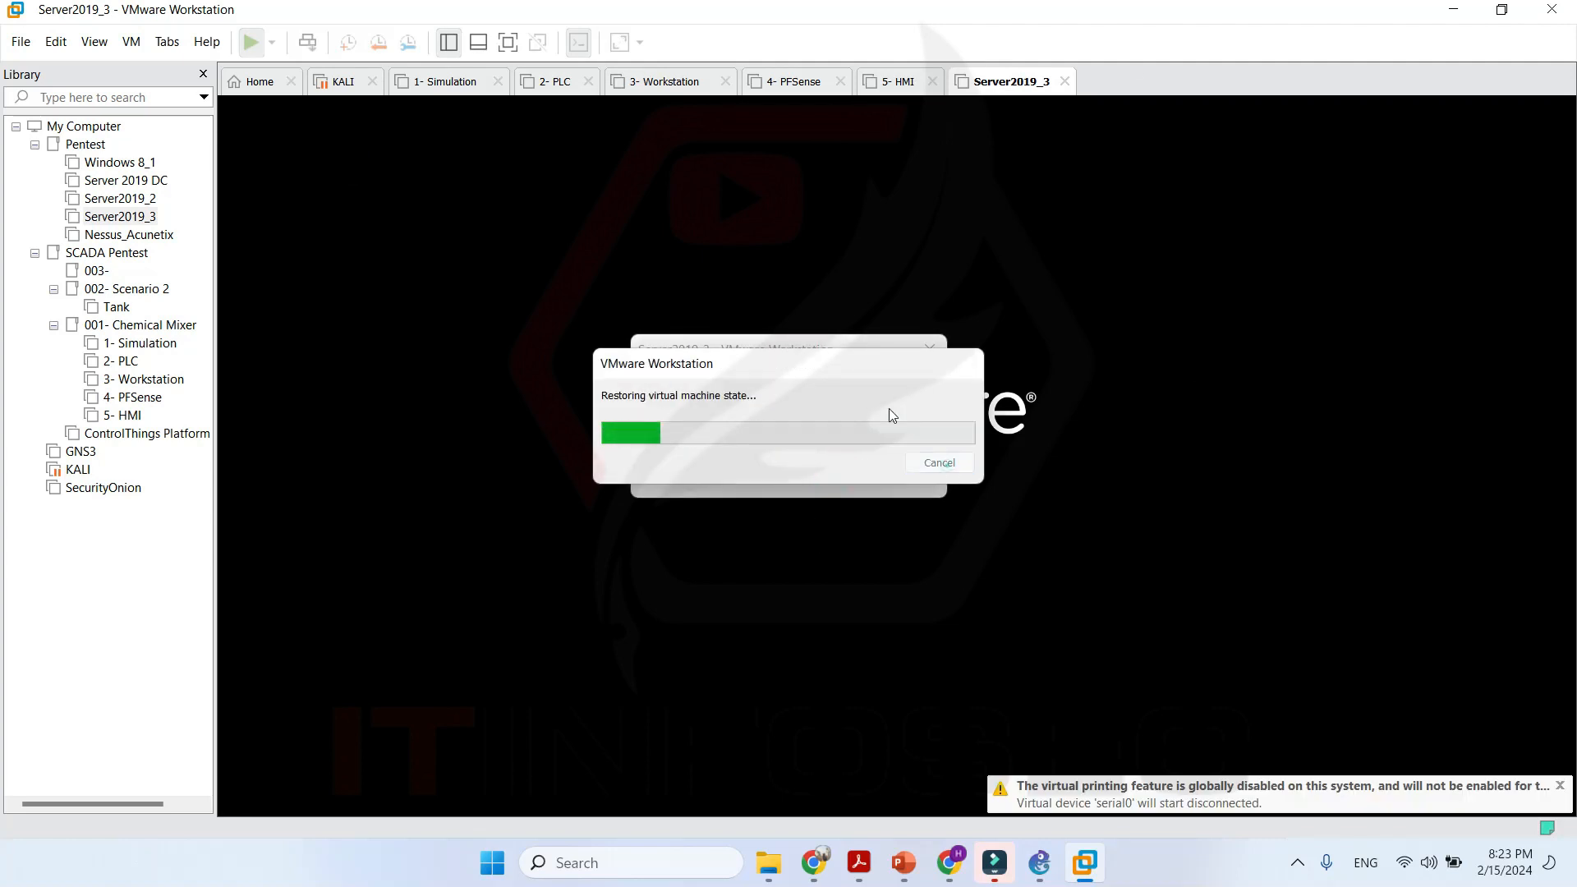
left_click(947, 464)
left_click(831, 471)
left_click(899, 470)
left_click(850, 474)
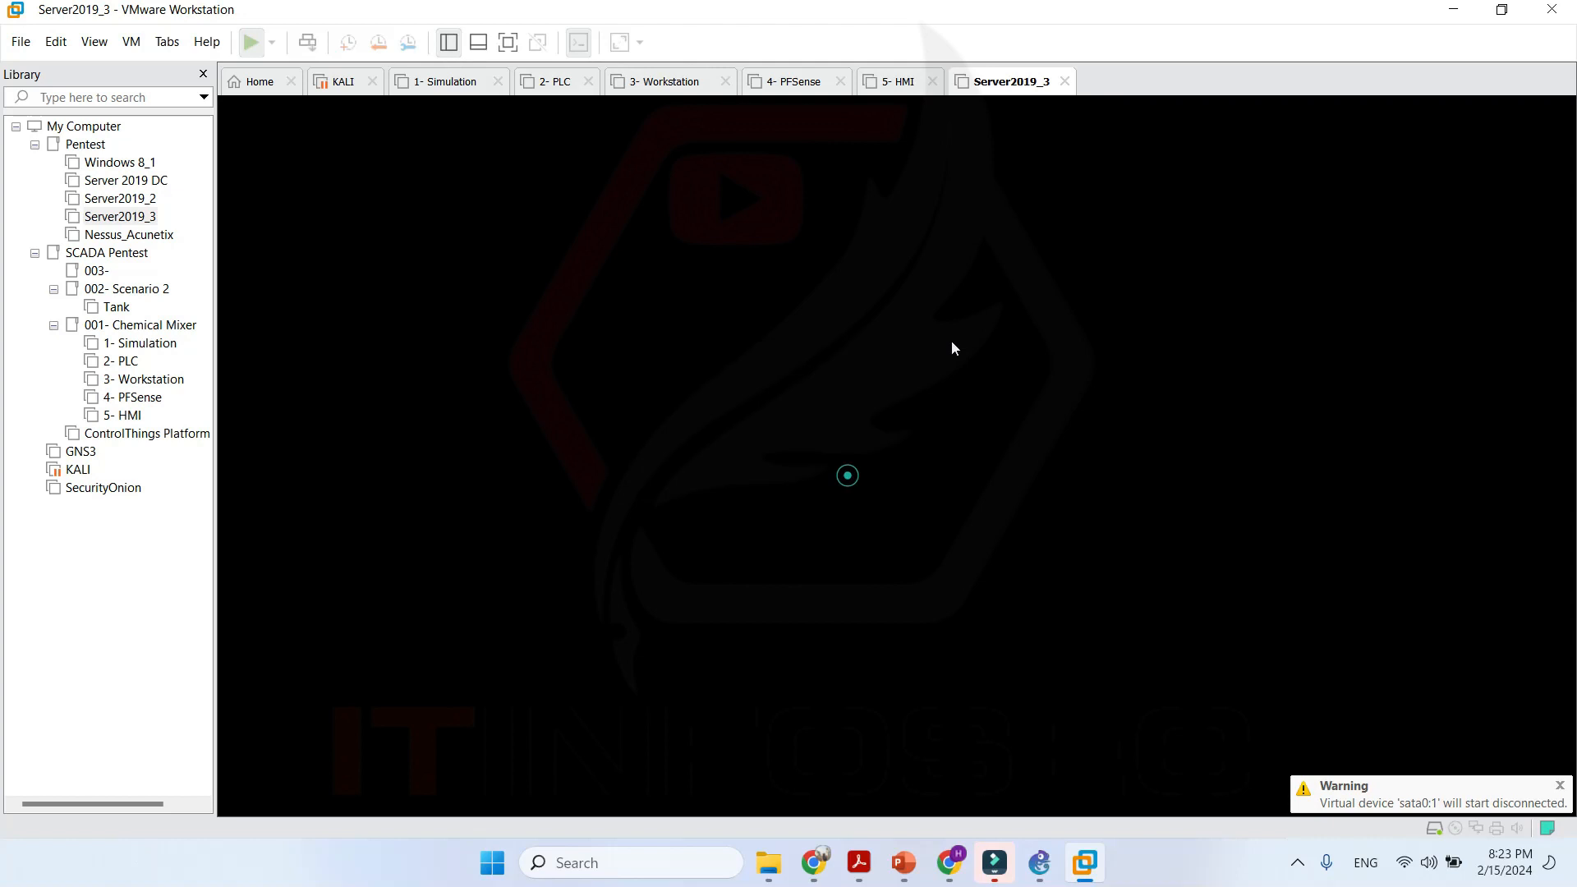
Examine the custom virtual networks offered for Server2019_3's network adapter, leaving its settings without applying a change.
right_click(999, 87)
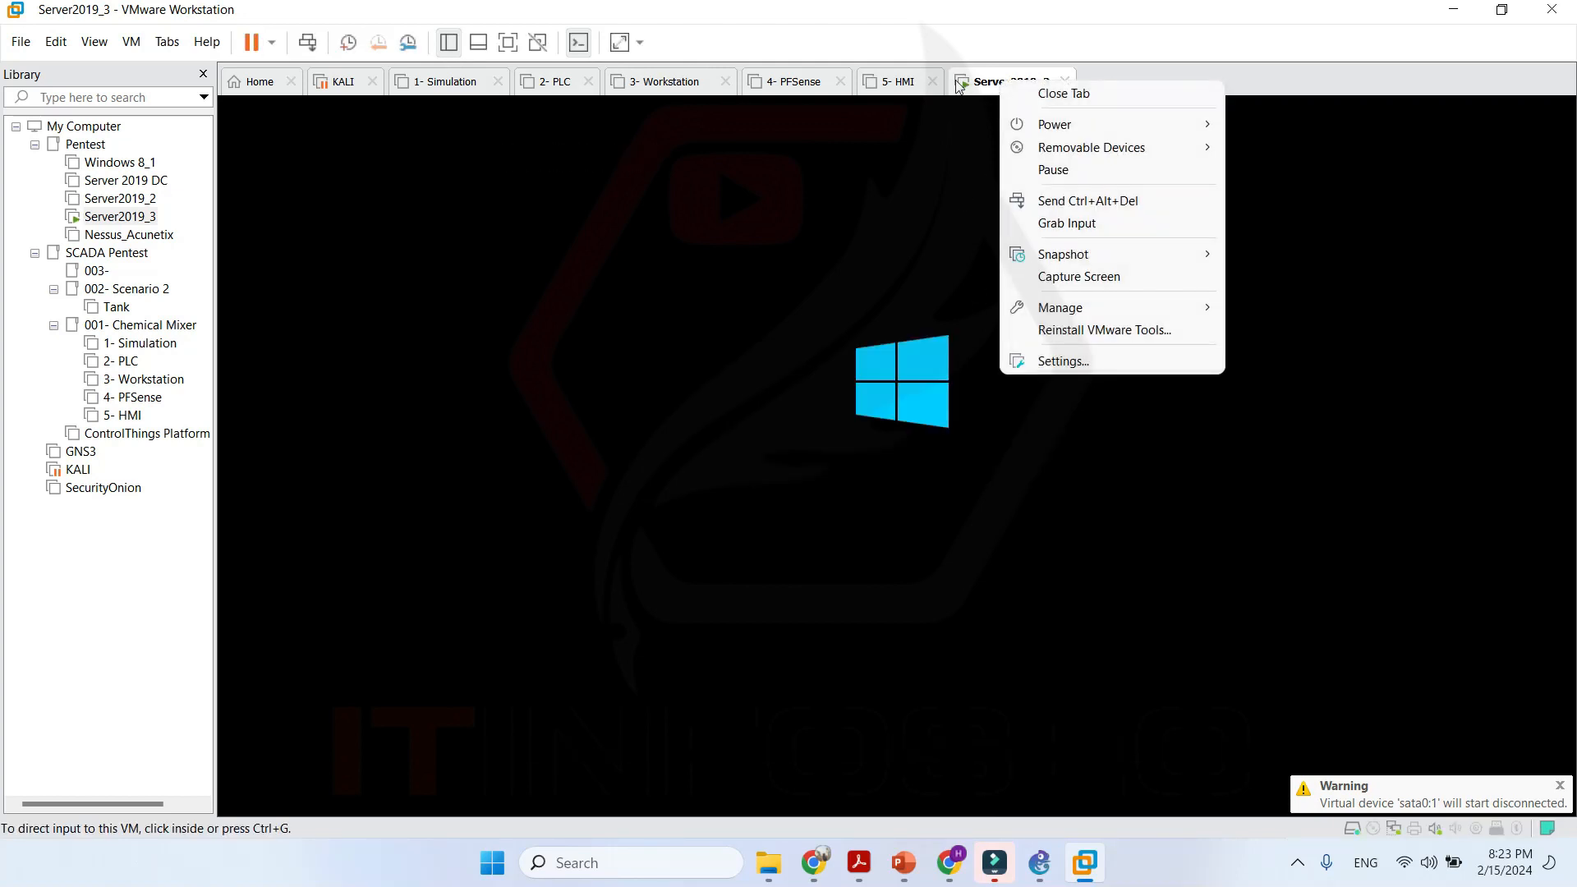
right_click(988, 87)
right_click(984, 87)
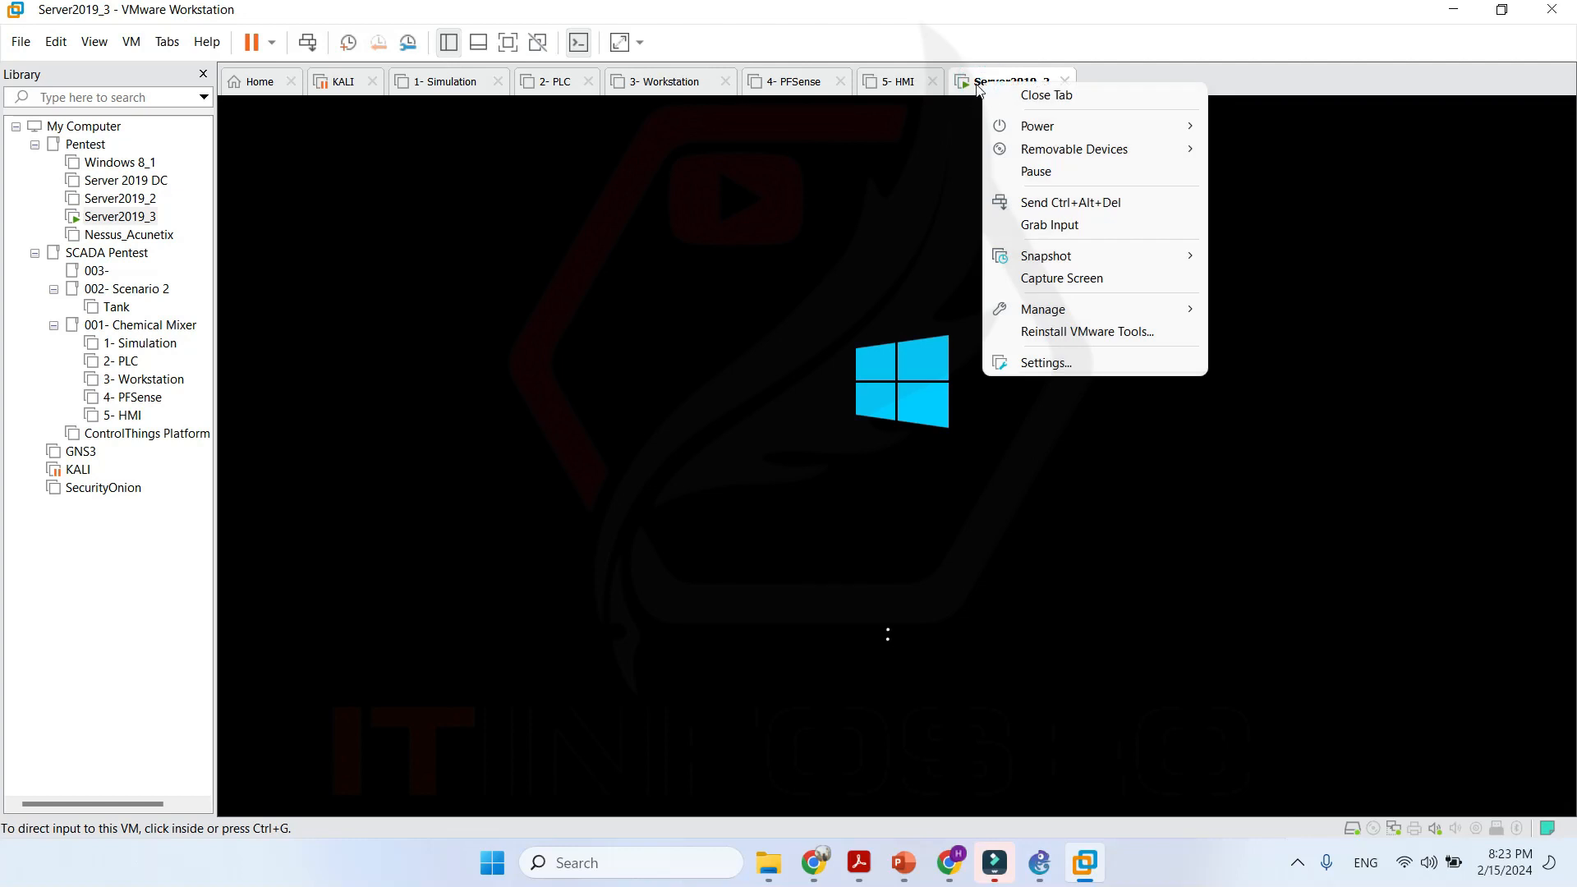
left_click(1130, 23)
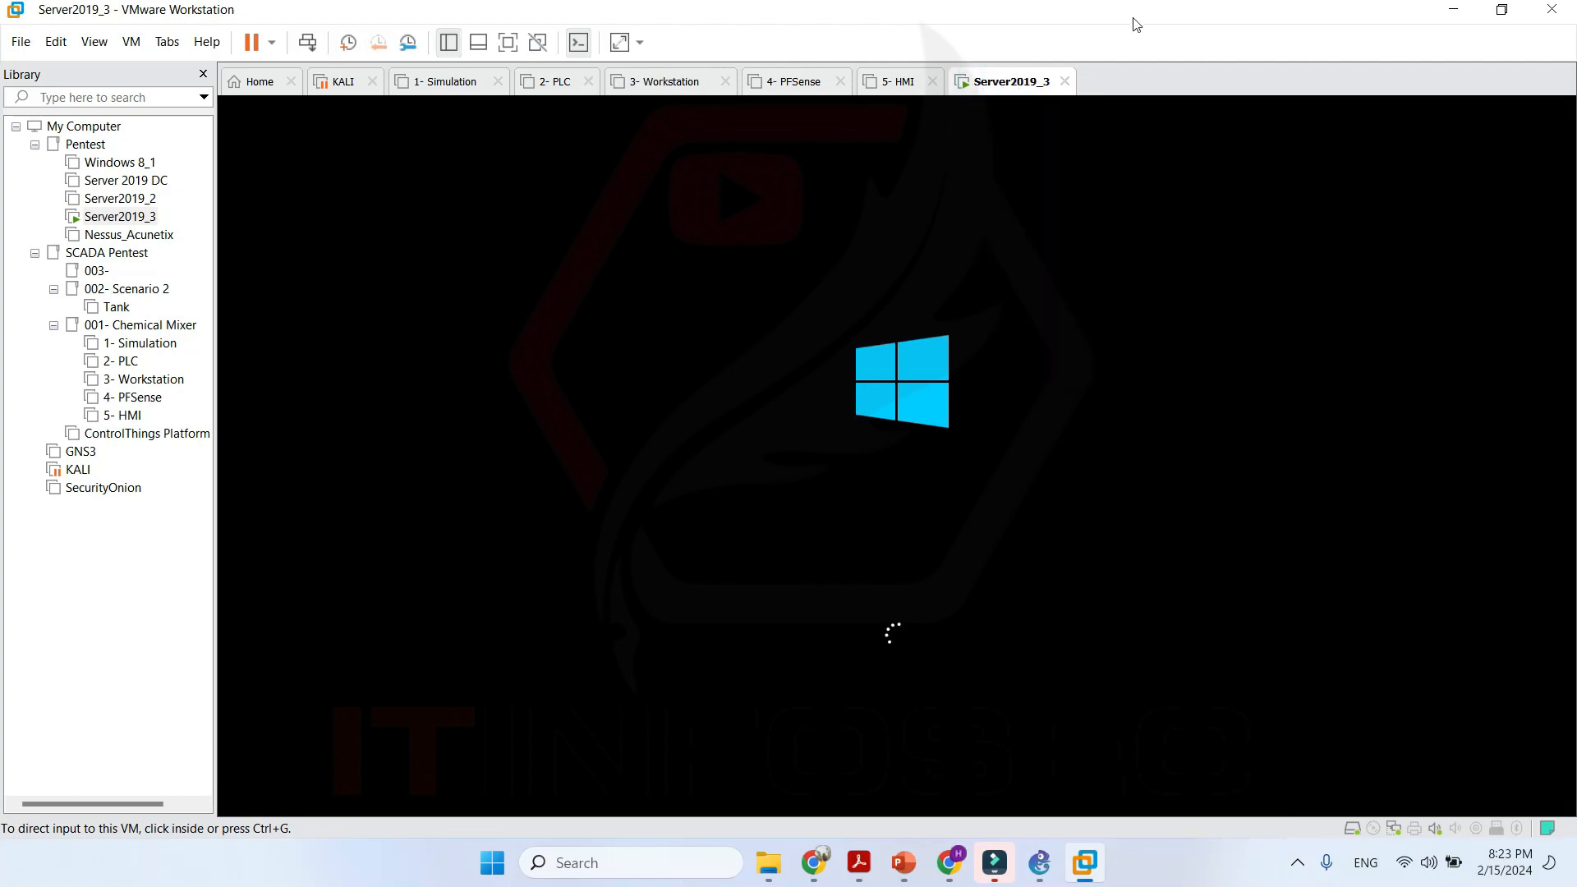
right_click(1020, 87)
left_click(1145, 371)
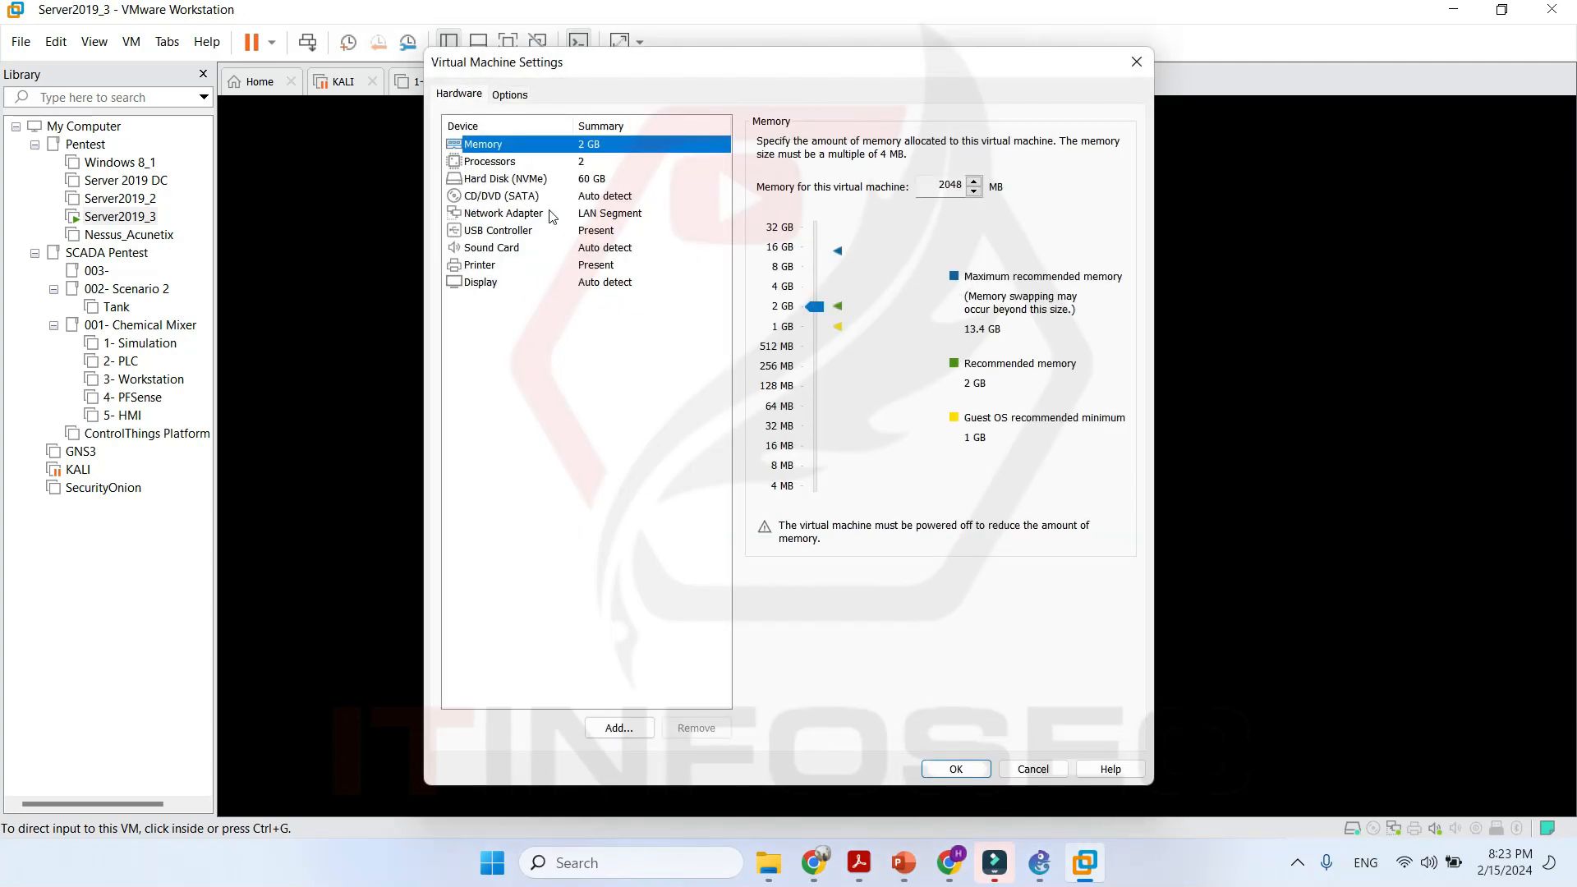
left_click(552, 218)
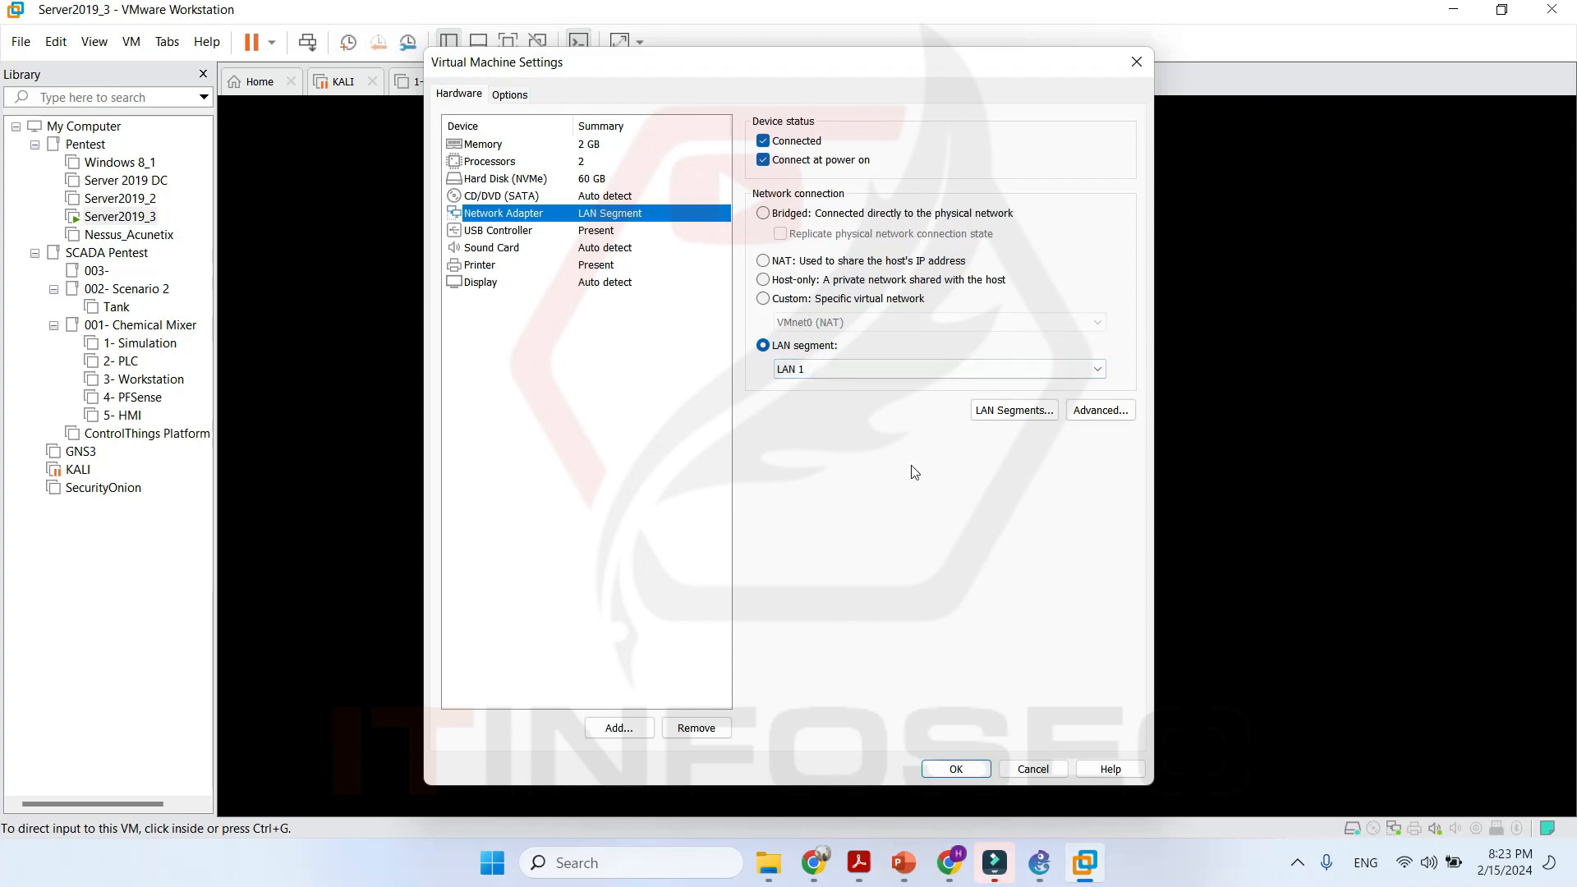
left_click(834, 300)
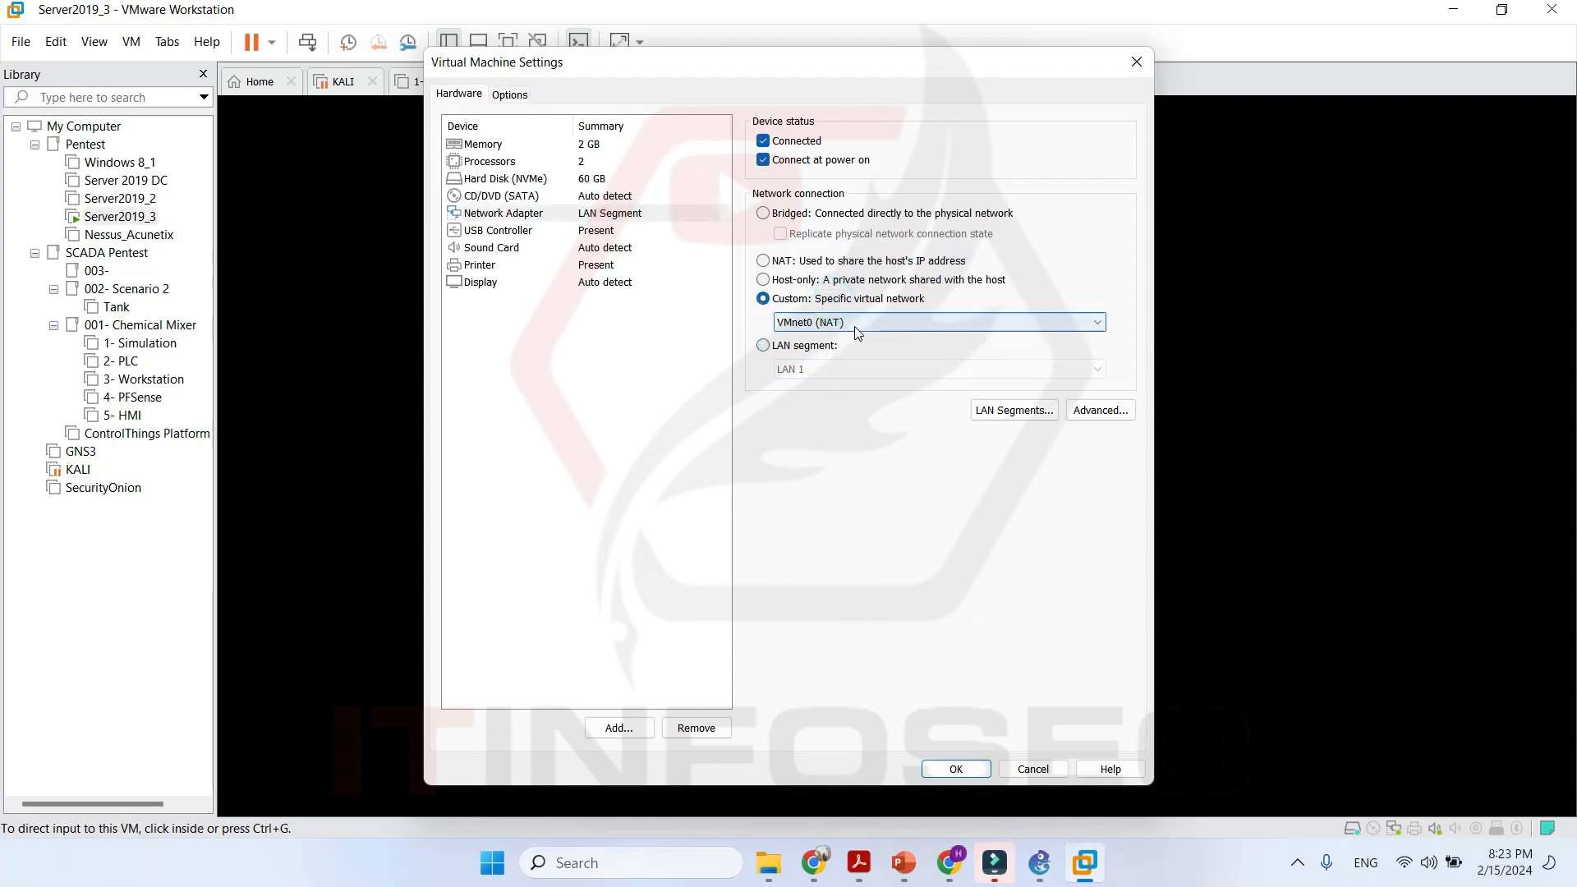
left_click(856, 323)
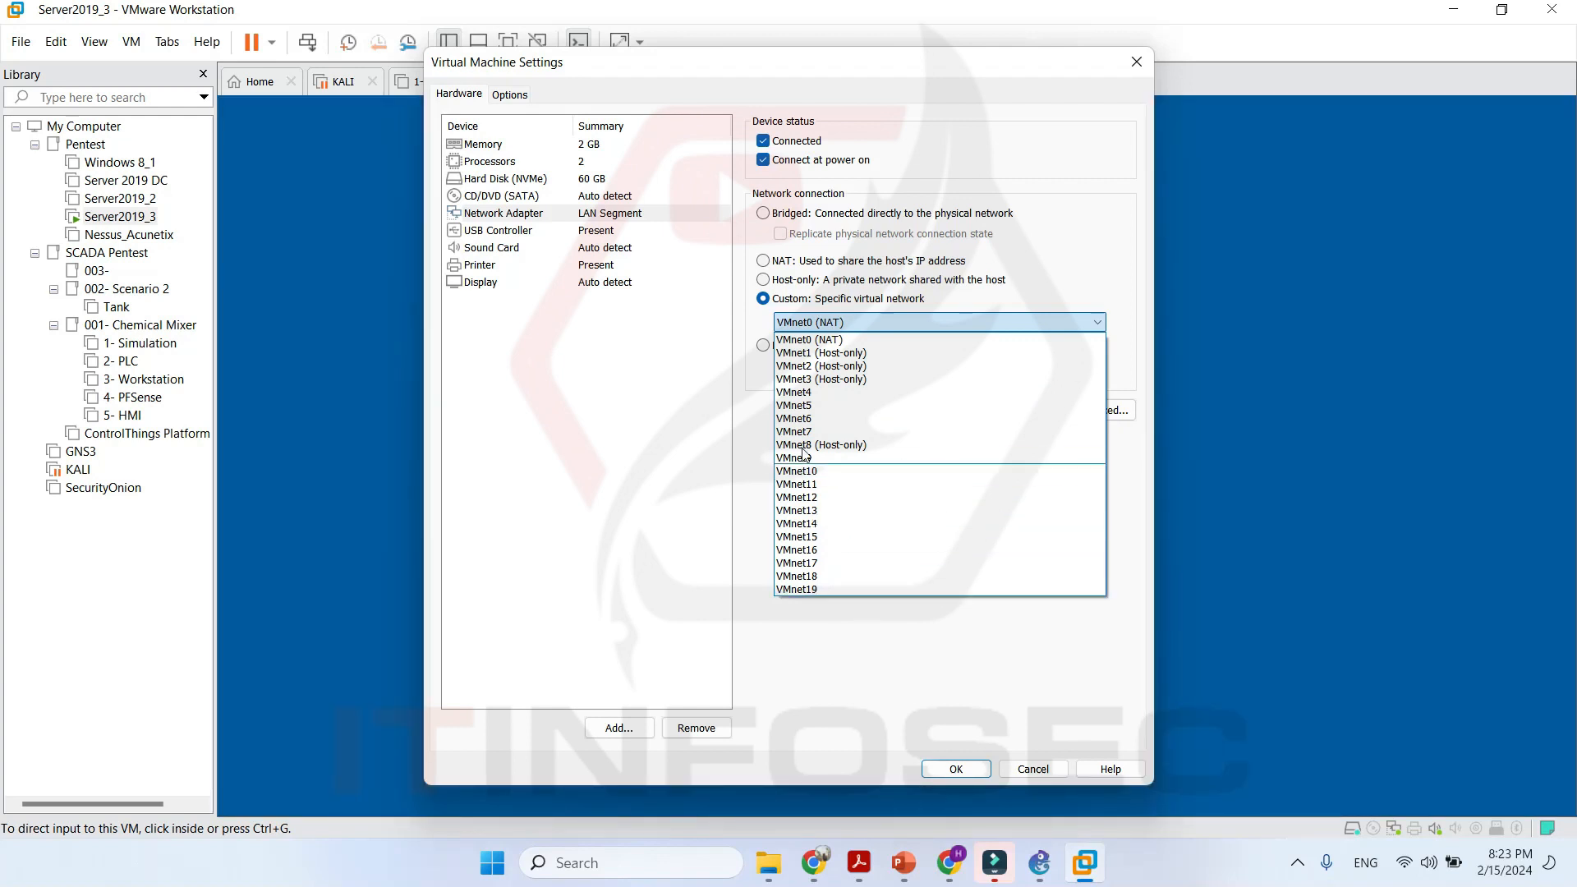
left_click(884, 575)
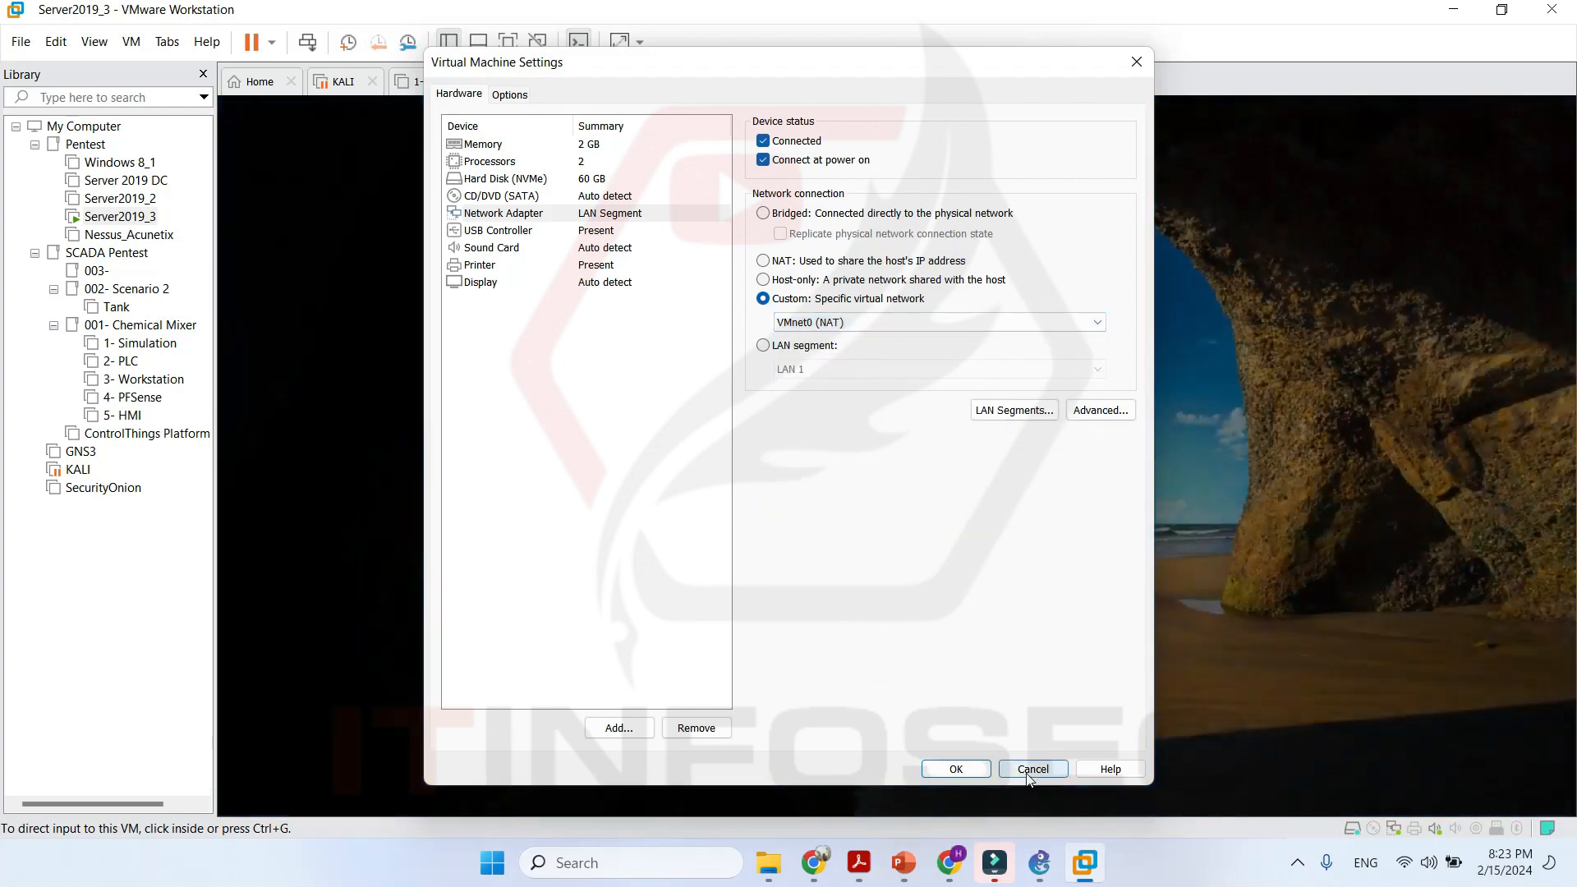
left_click(956, 769)
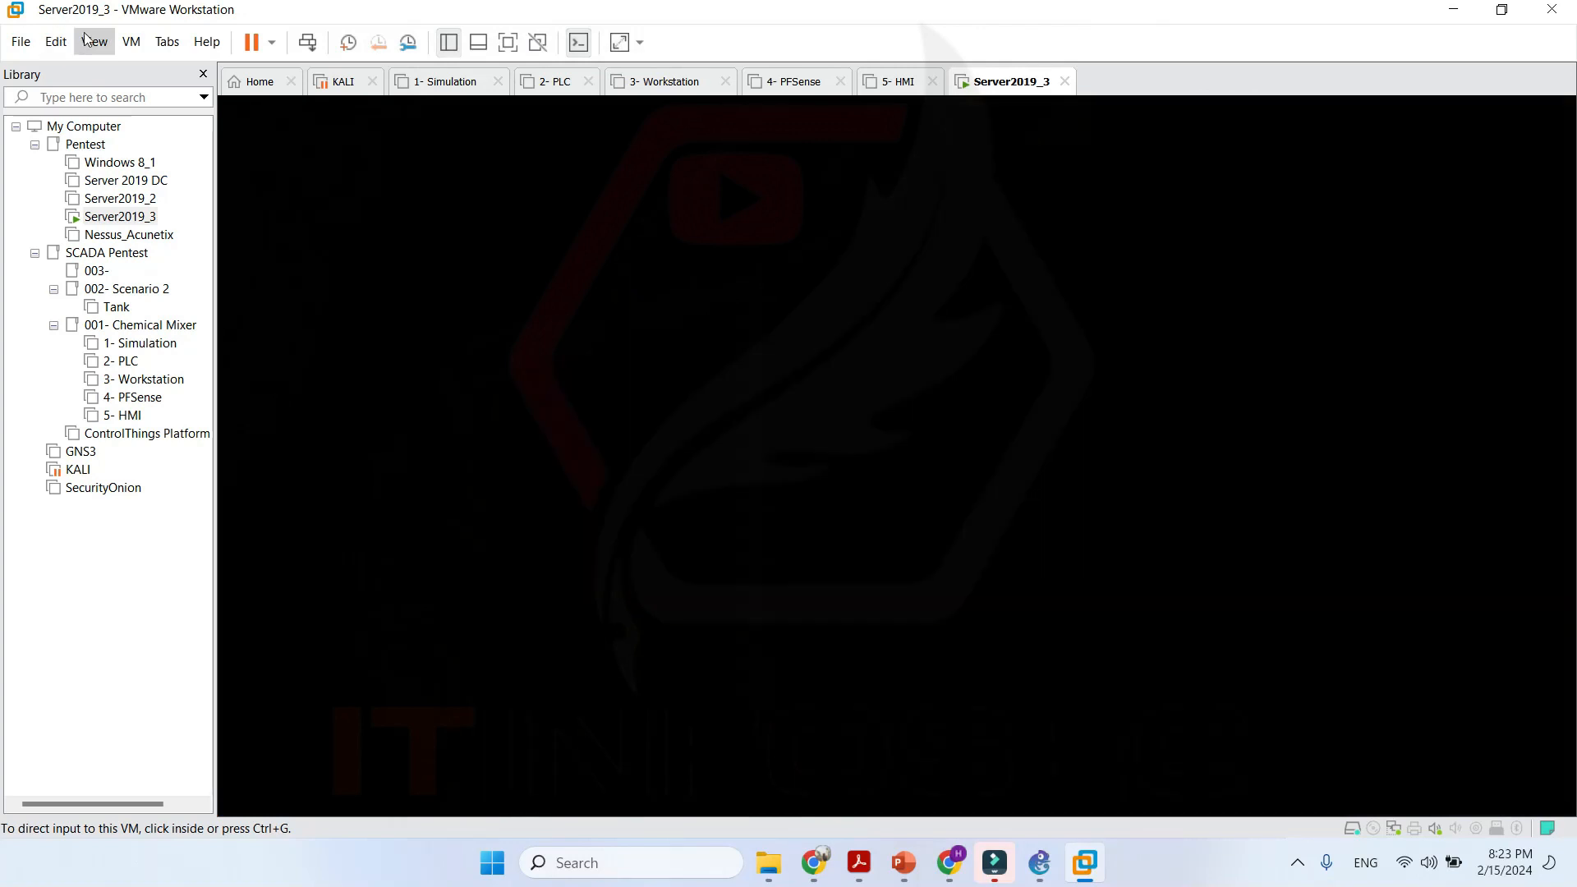
Open the Virtual Network Editor and examine the VMware VMnet adapters in the host's Network Connections.
left_click(58, 42)
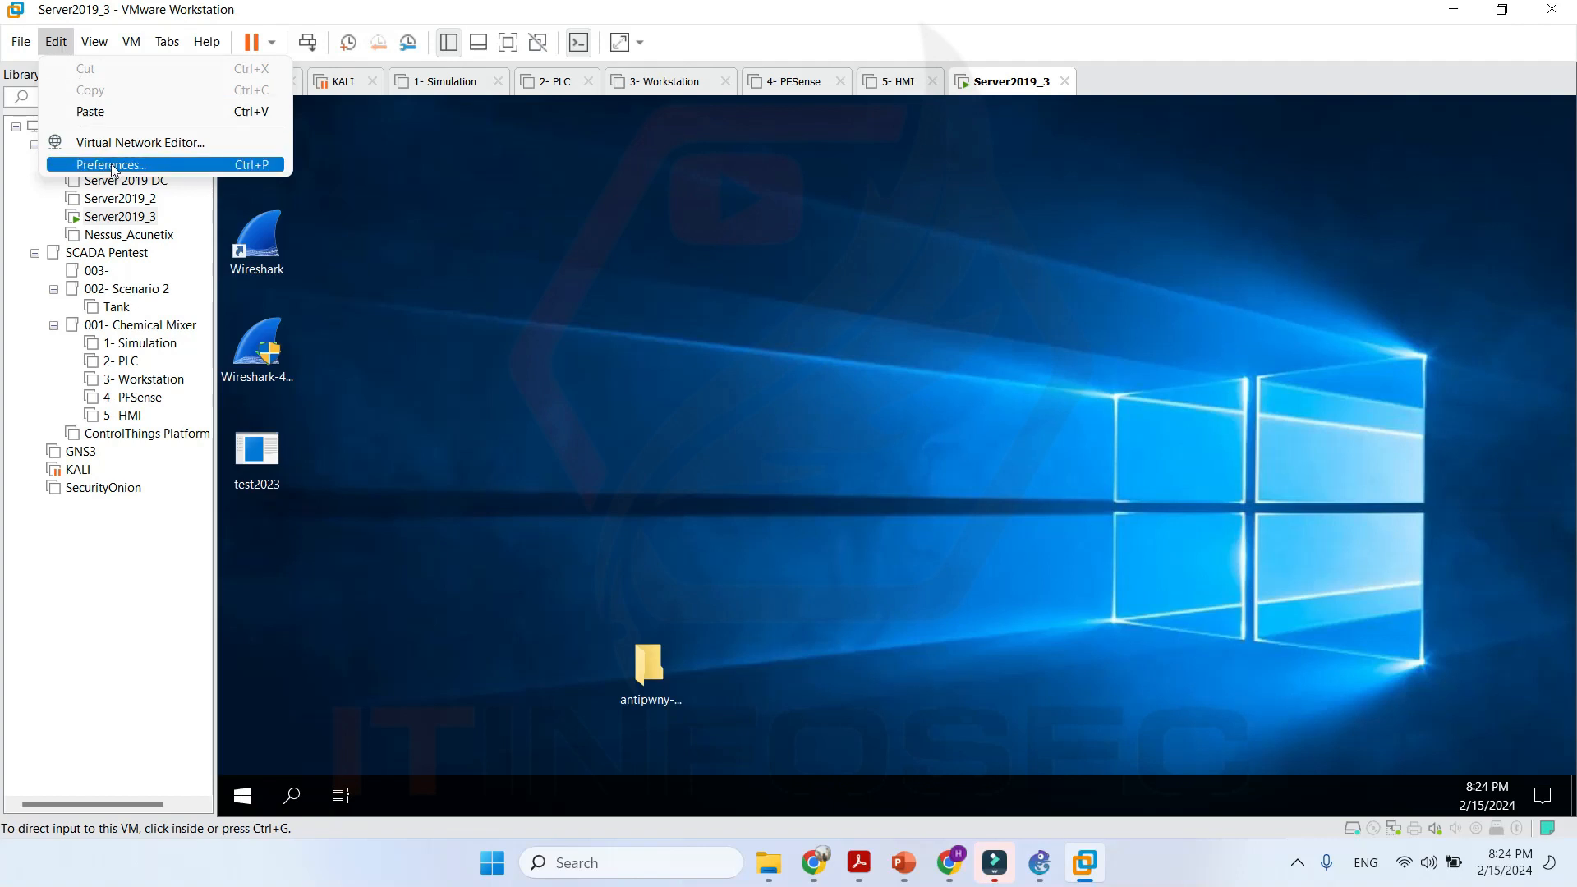
left_click(135, 142)
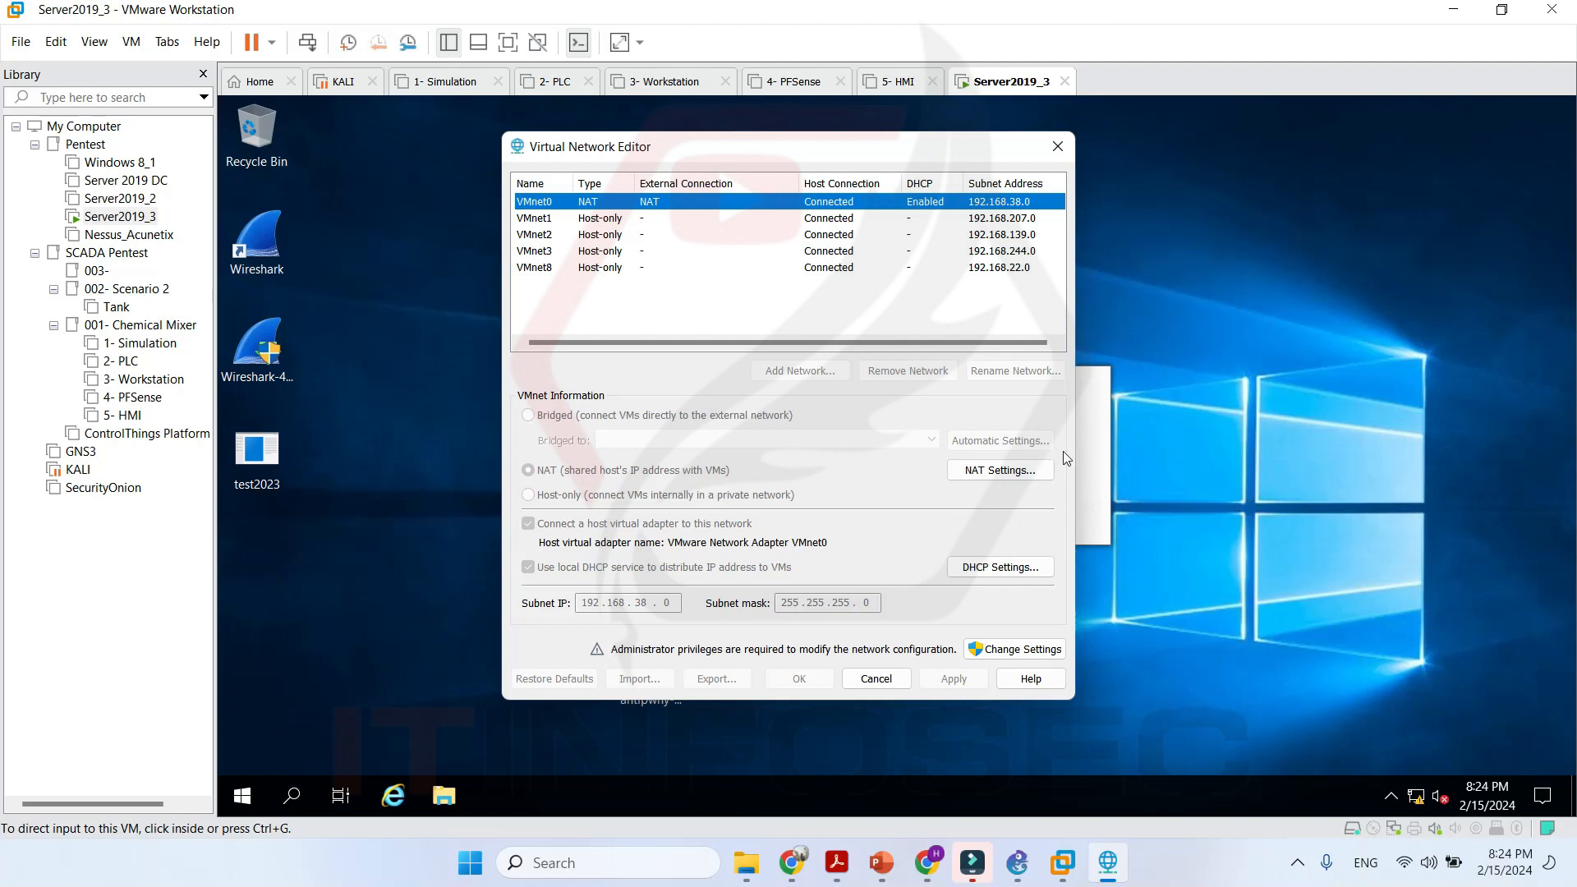
right_click(1403, 864)
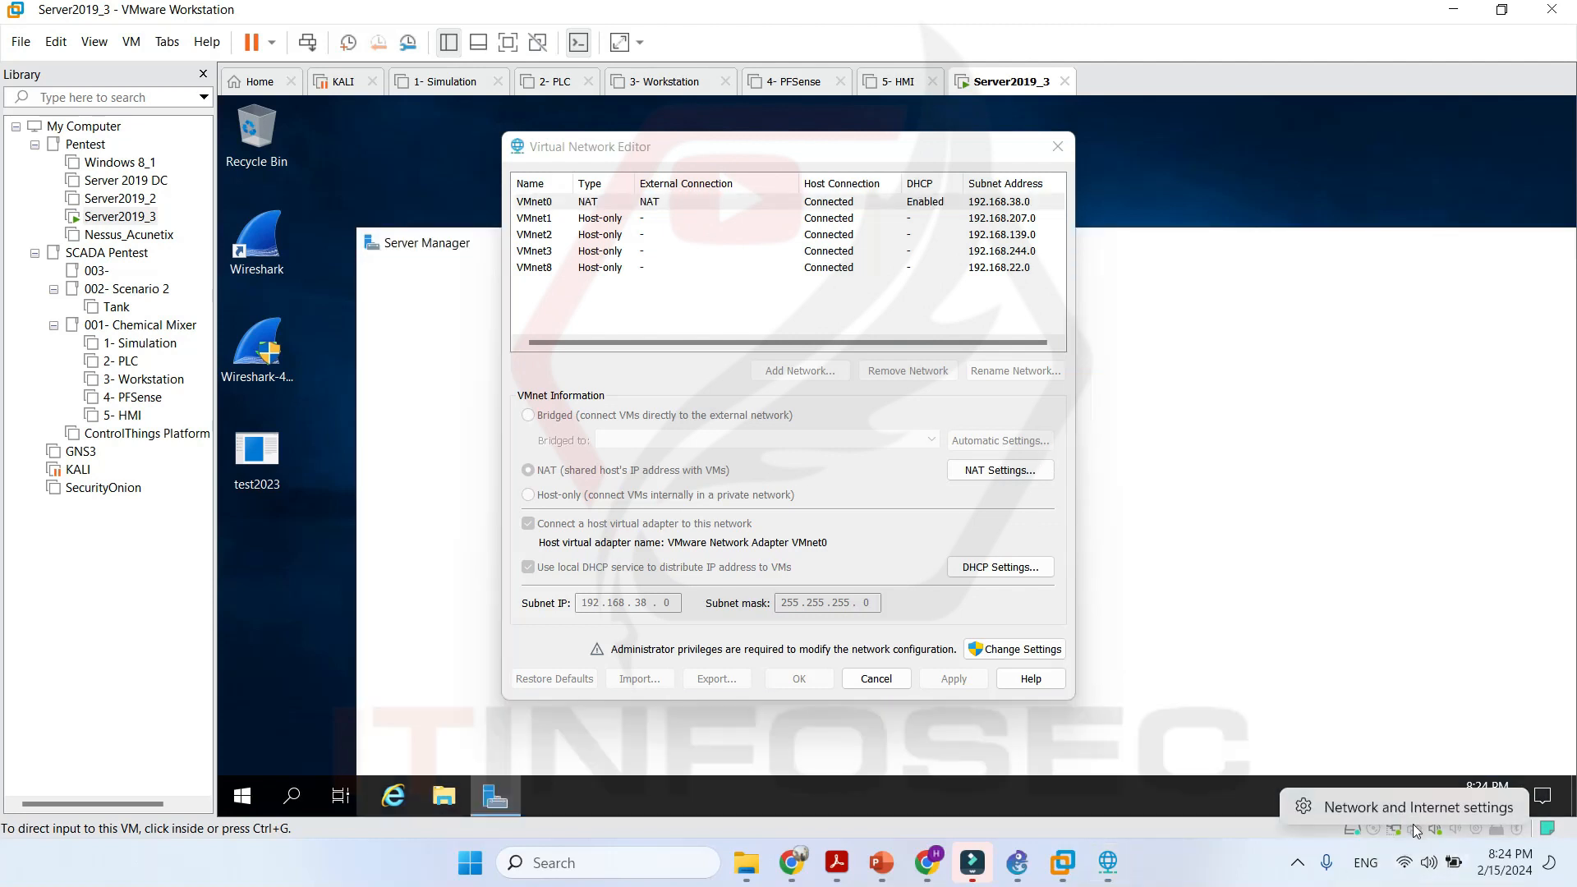
left_click(1422, 808)
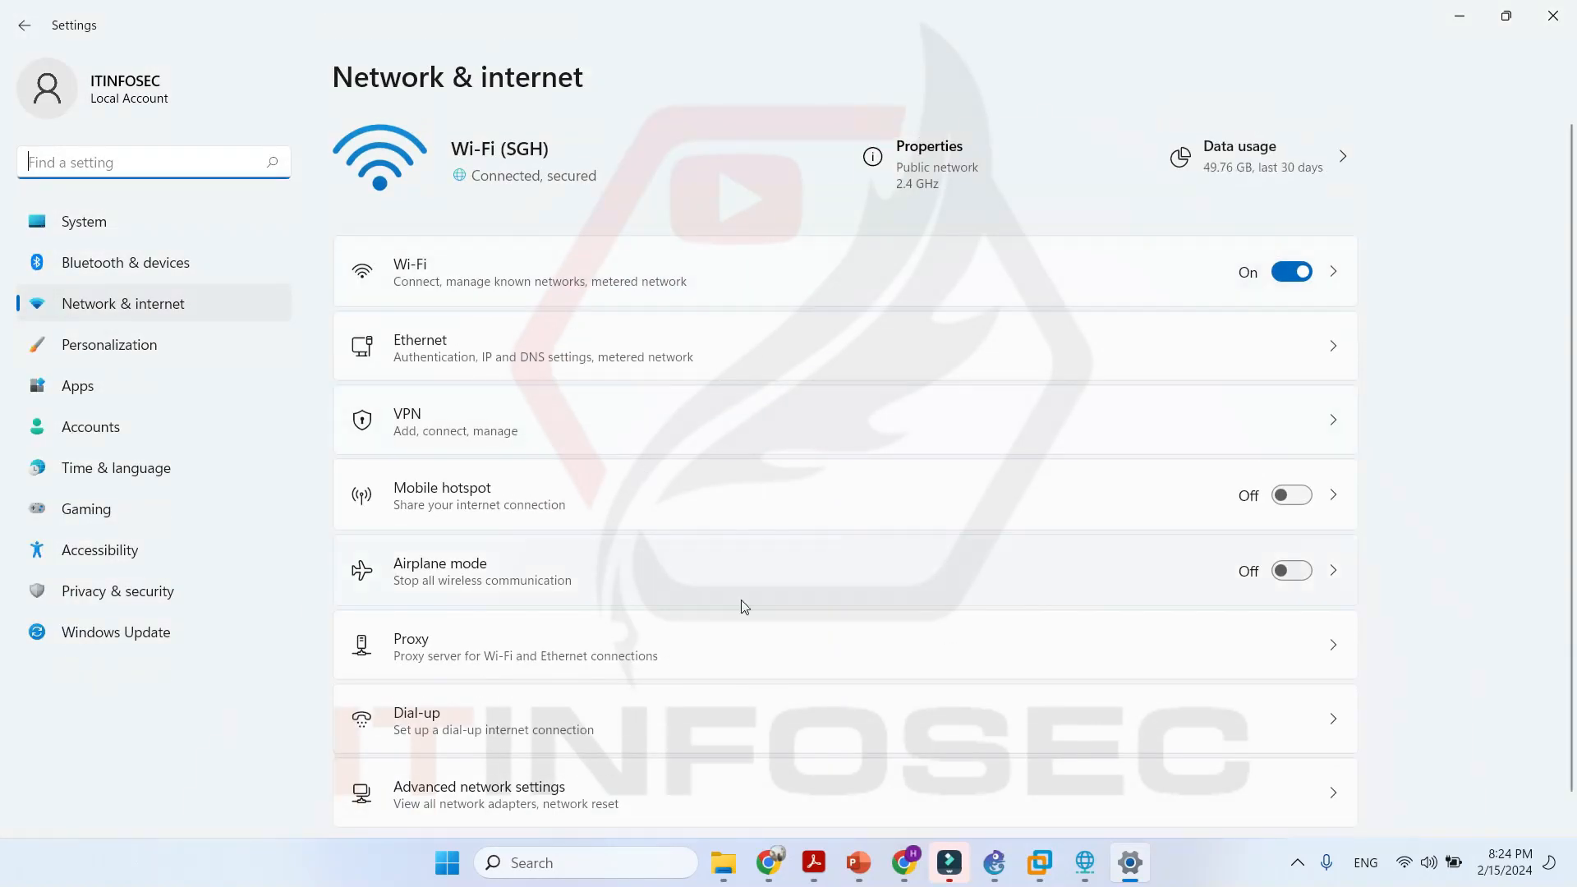
scroll(479, 468, "down", 1)
left_click(553, 766)
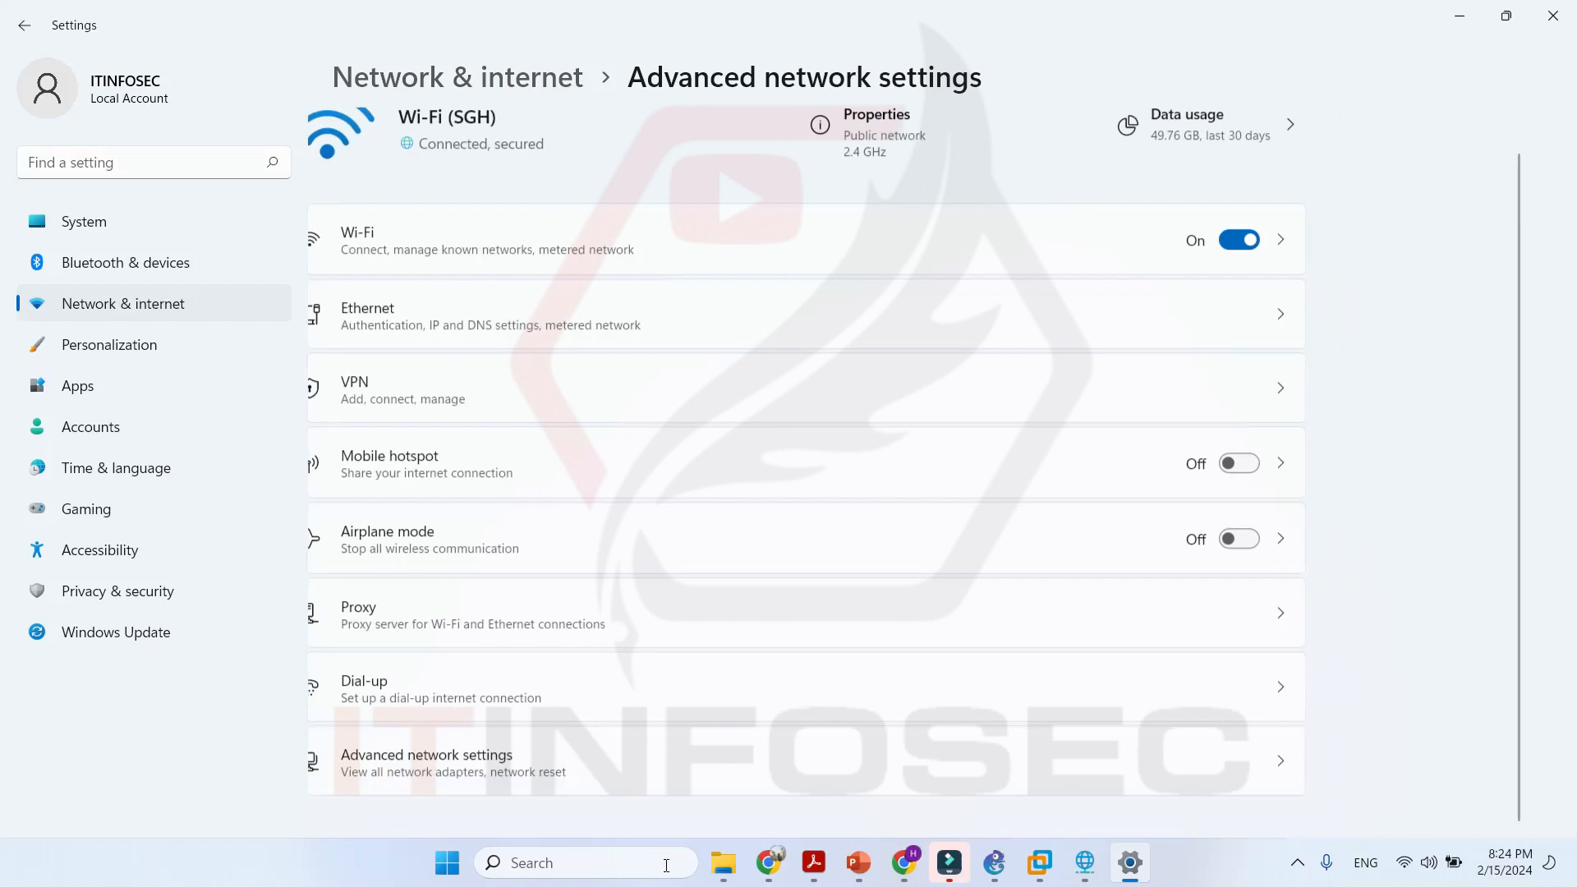
scroll(552, 698, "down", 7)
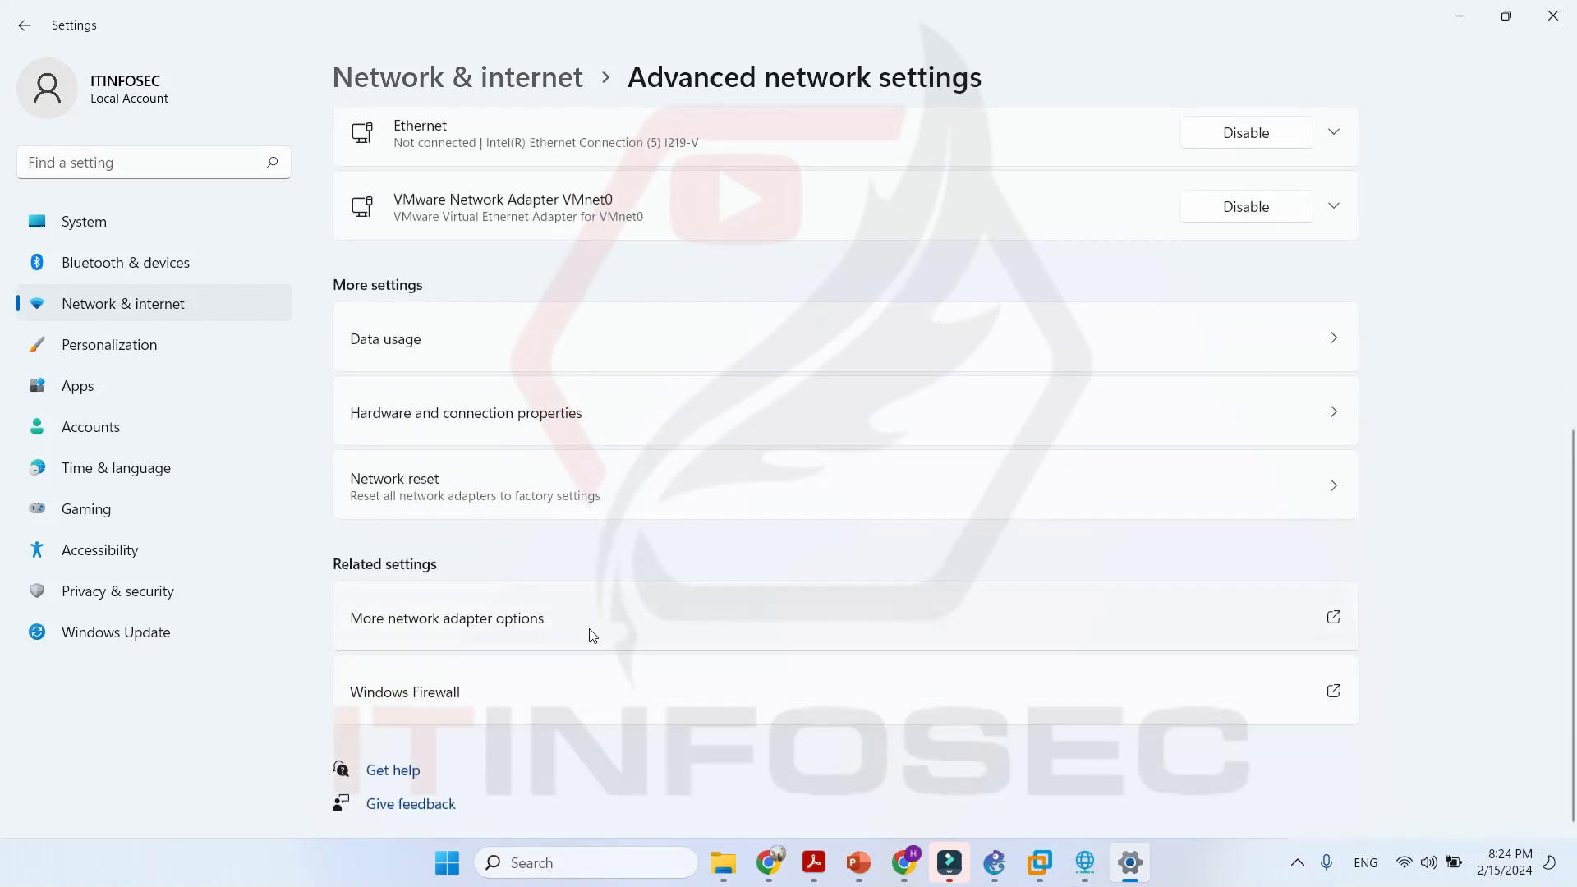
left_click(591, 618)
left_click(1555, 25)
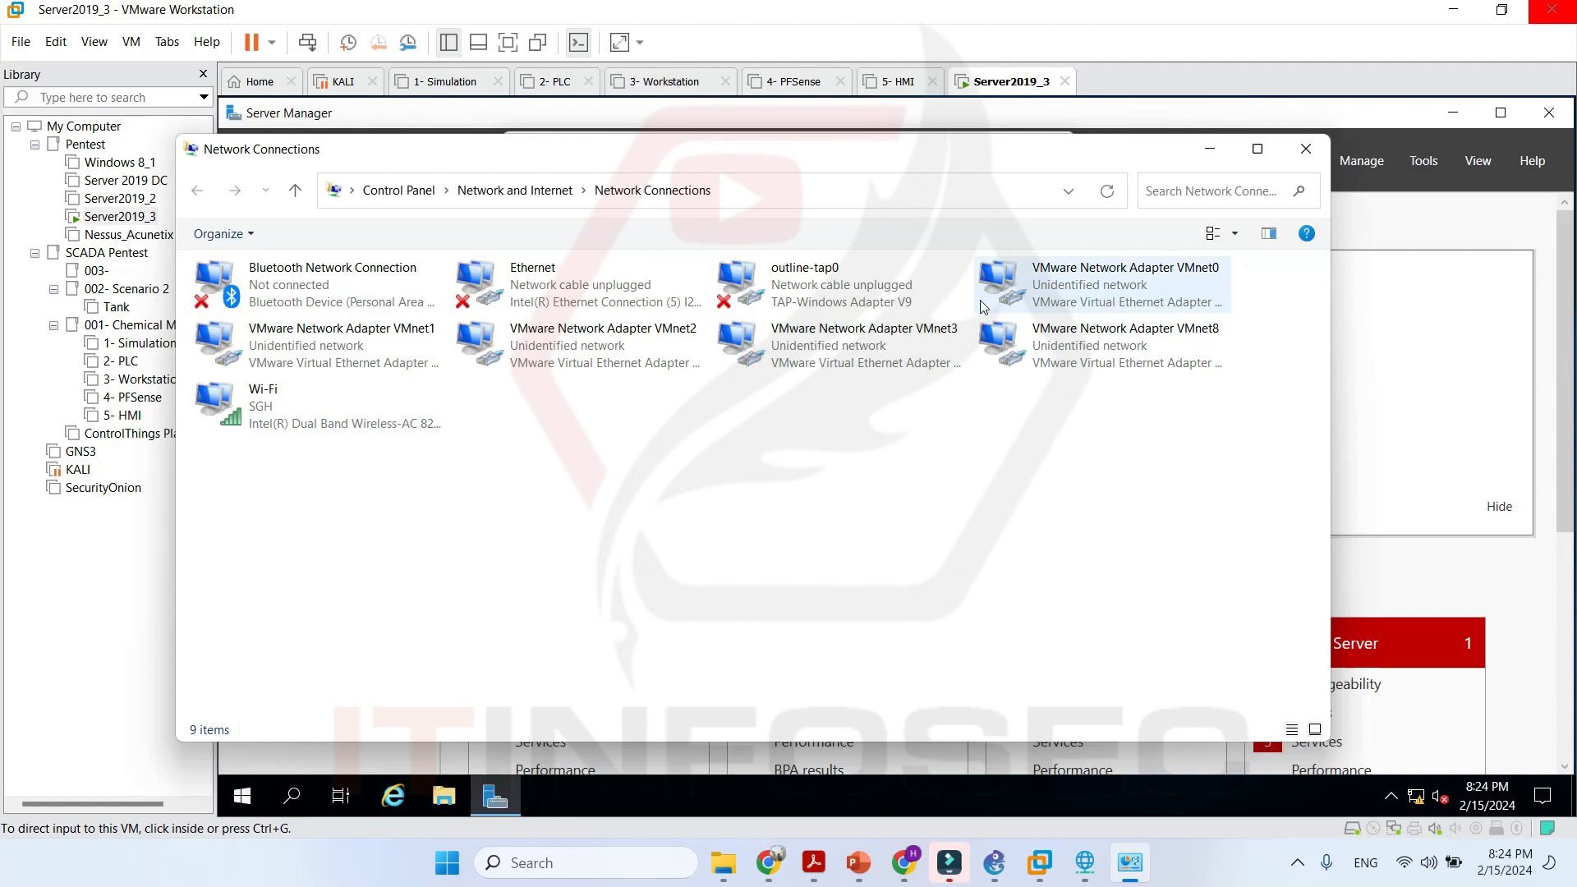
left_click(1084, 297)
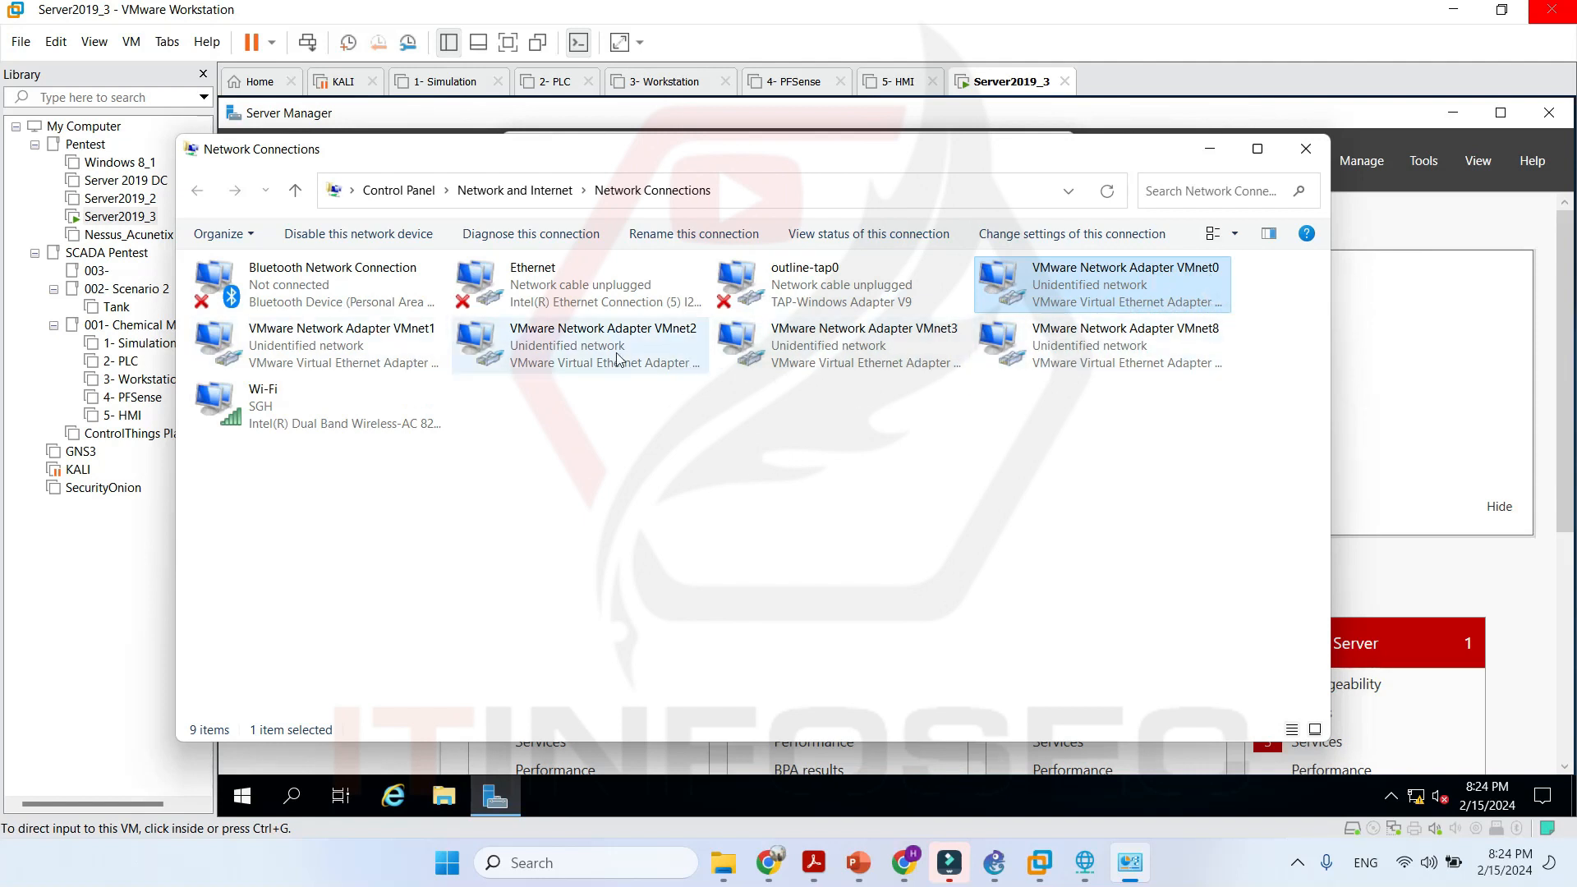
left_click(1213, 145)
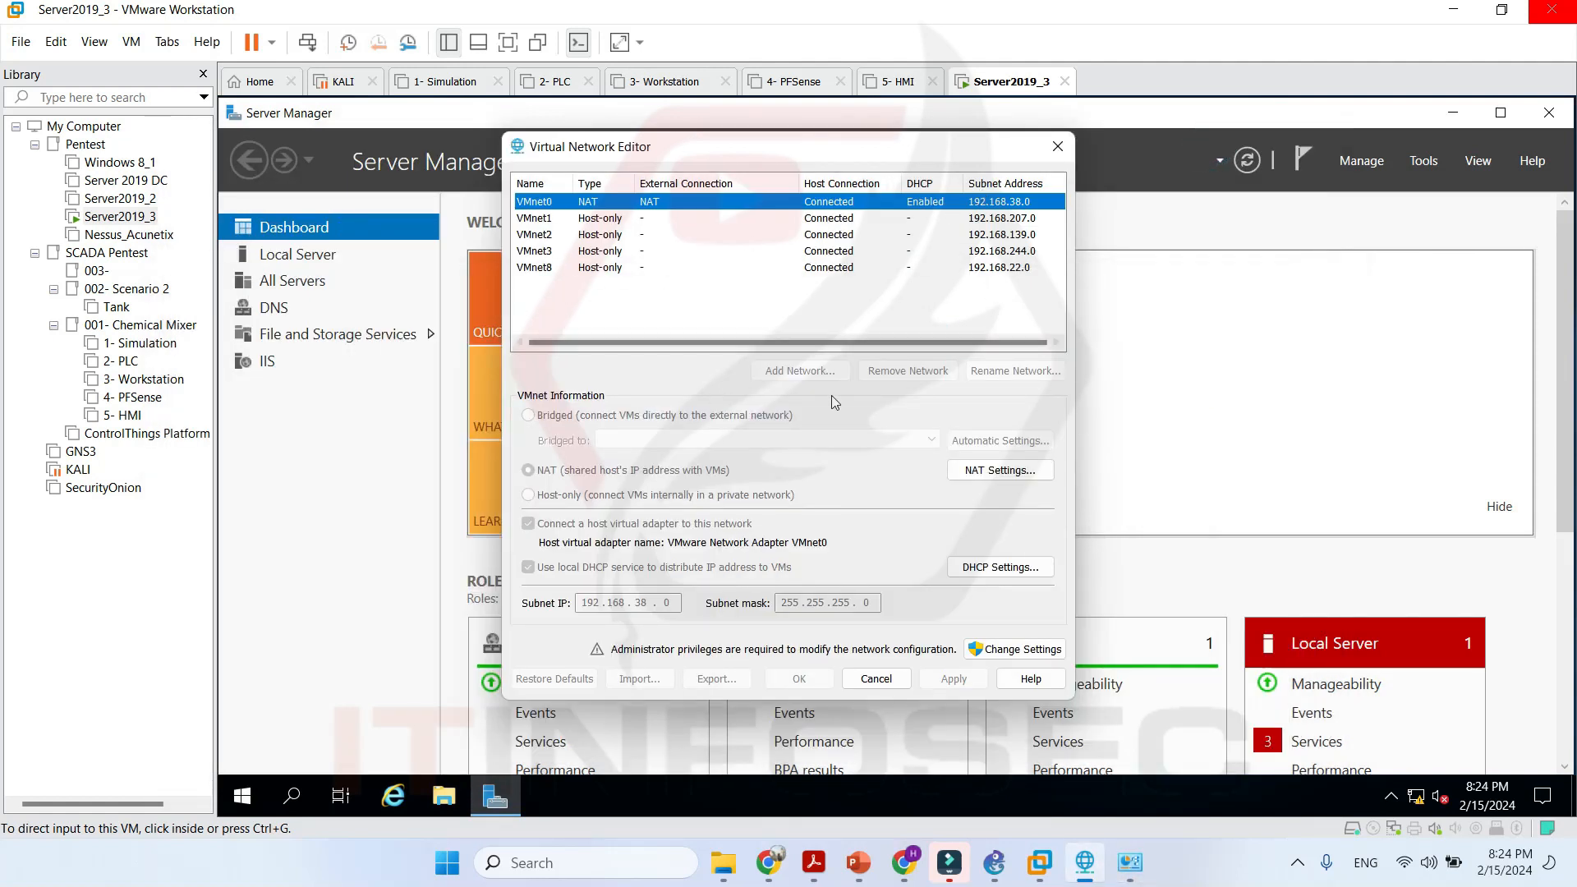
Unlock the Virtual Network Editor for changes, view which virtual networks can be added, and close it without adding one.
left_click(1025, 651)
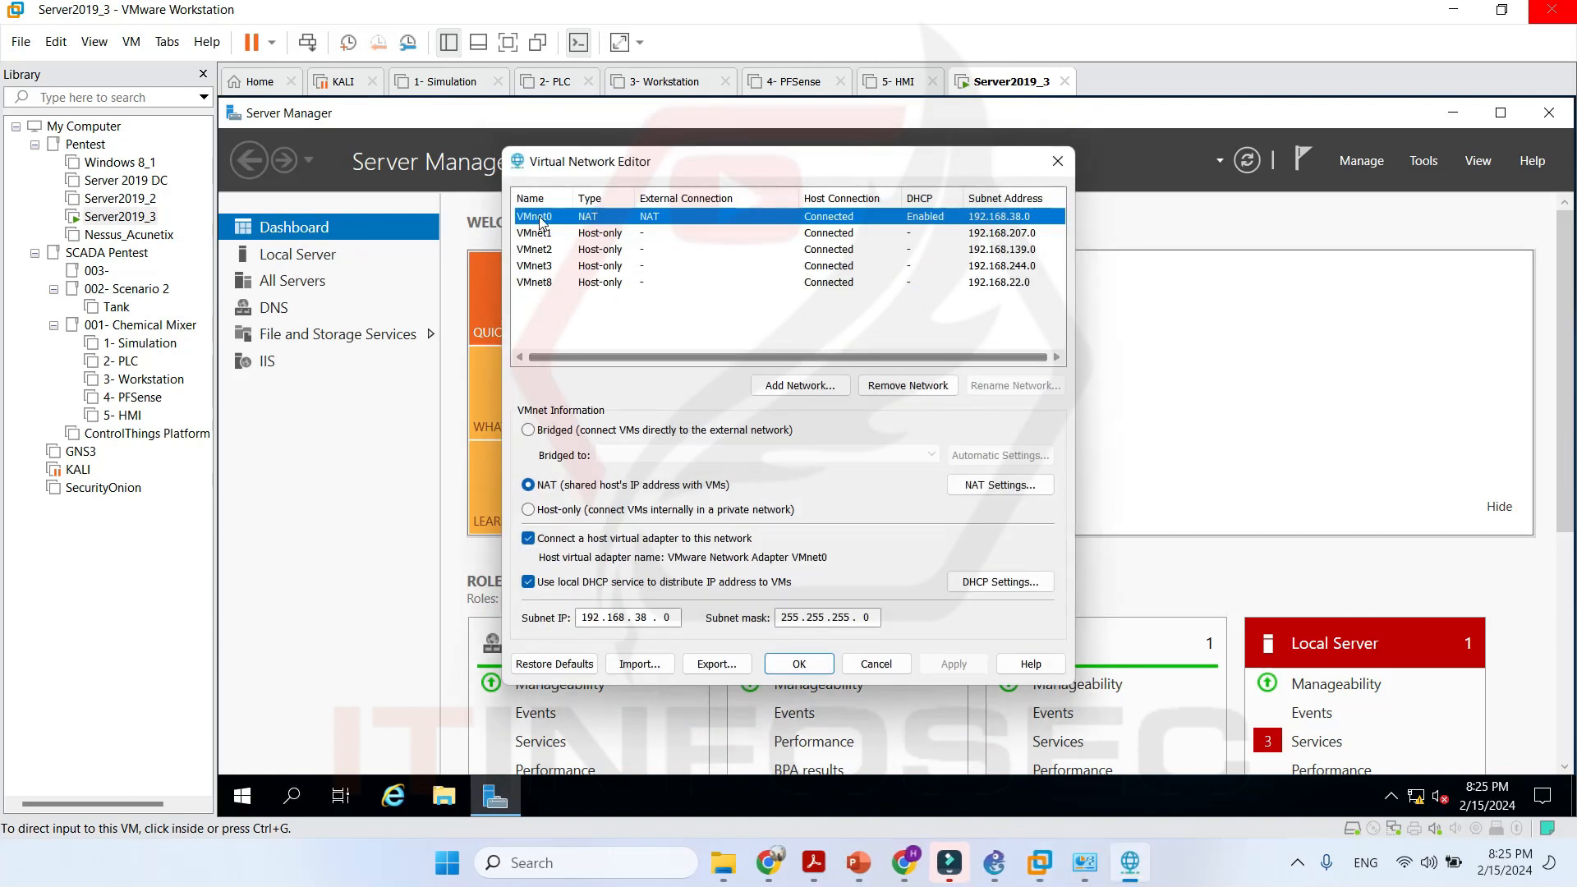
left_click(790, 386)
left_click(862, 415)
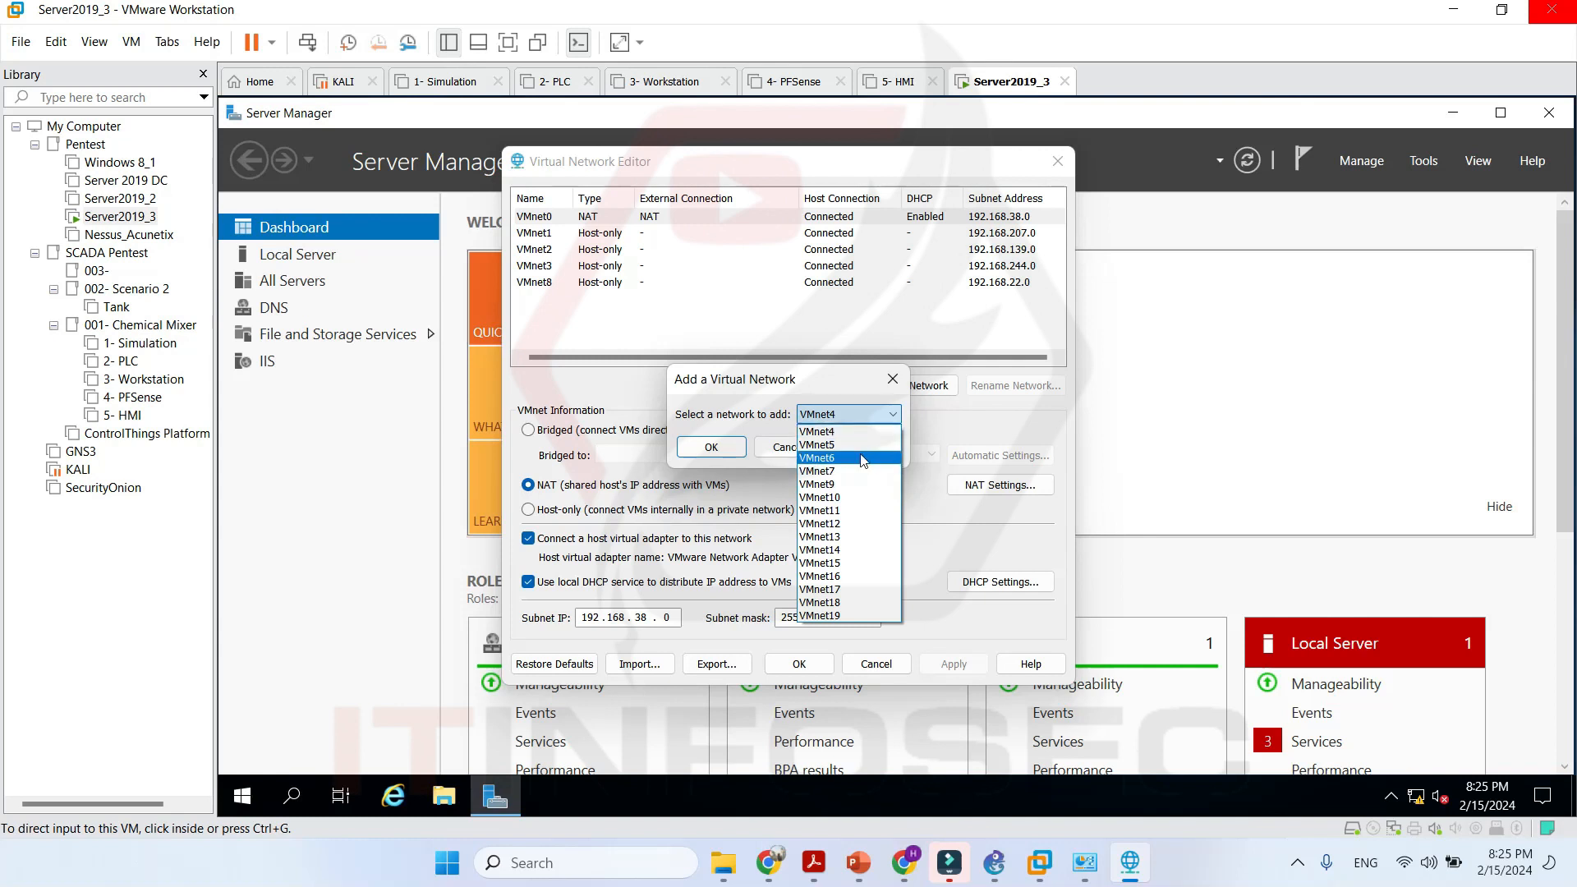
left_click(893, 378)
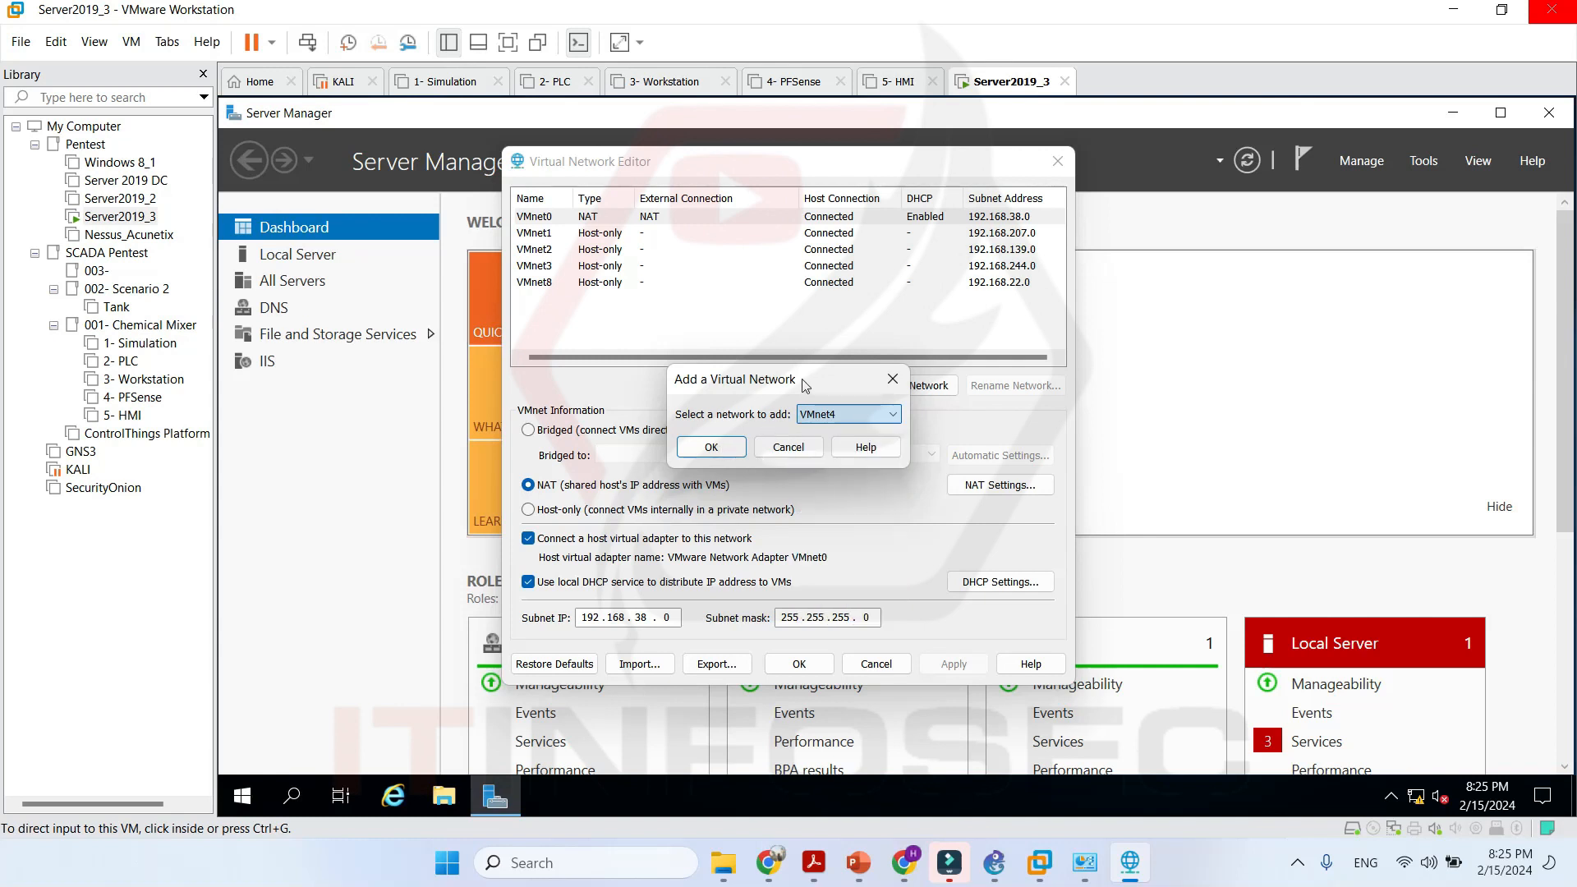
left_click(893, 379)
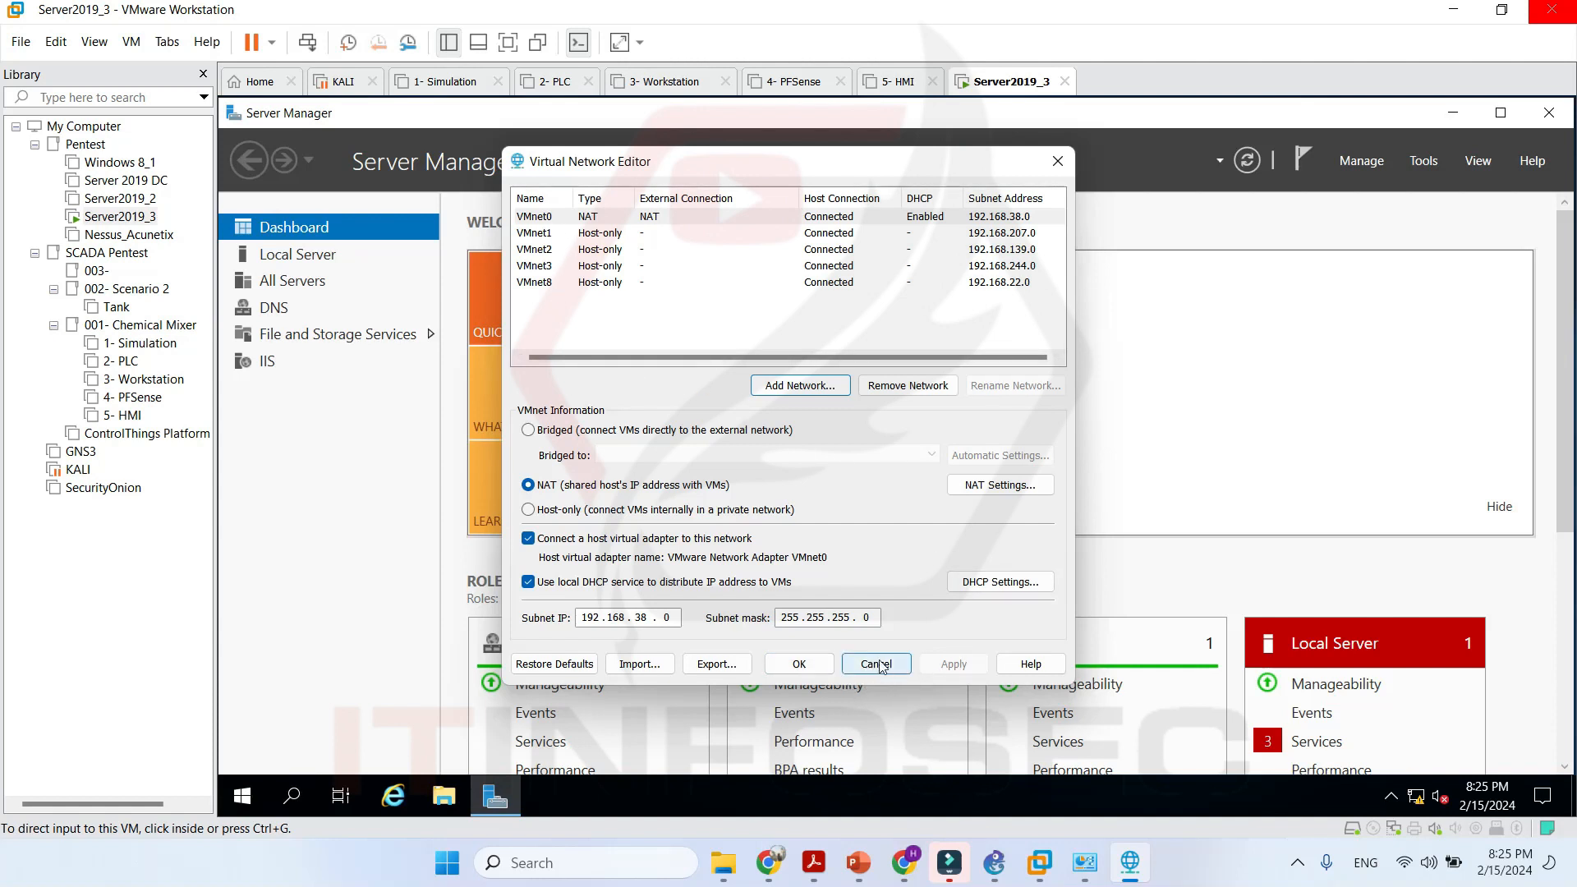
left_click(1058, 161)
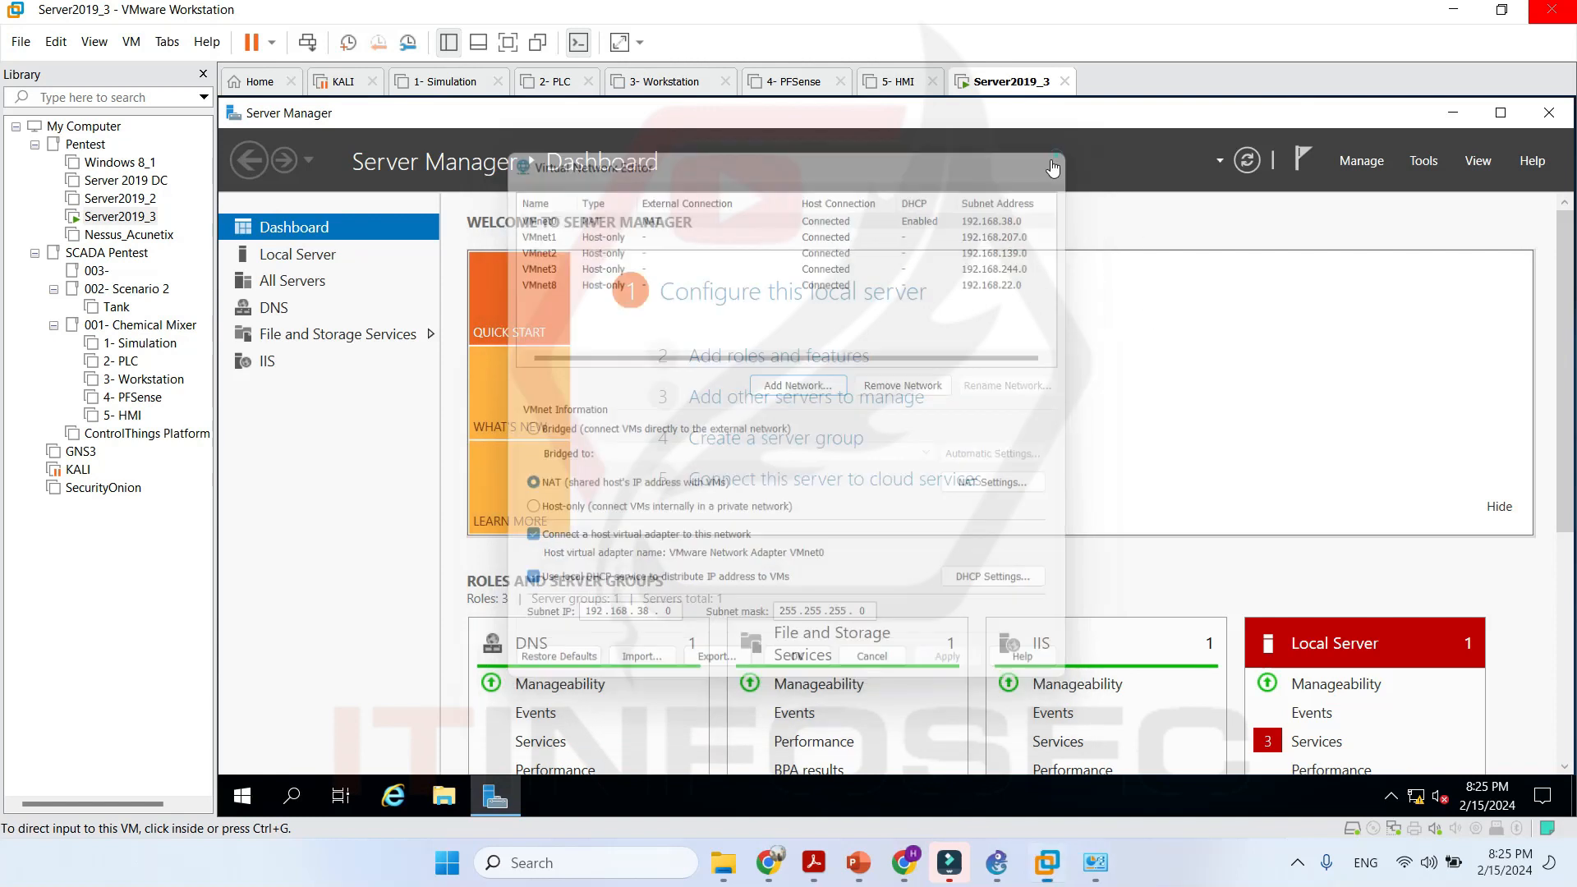
Connect Server2019_3's network adapter to the custom virtual network VMnet3 (Host-only).
right_click(1014, 82)
left_click(1125, 367)
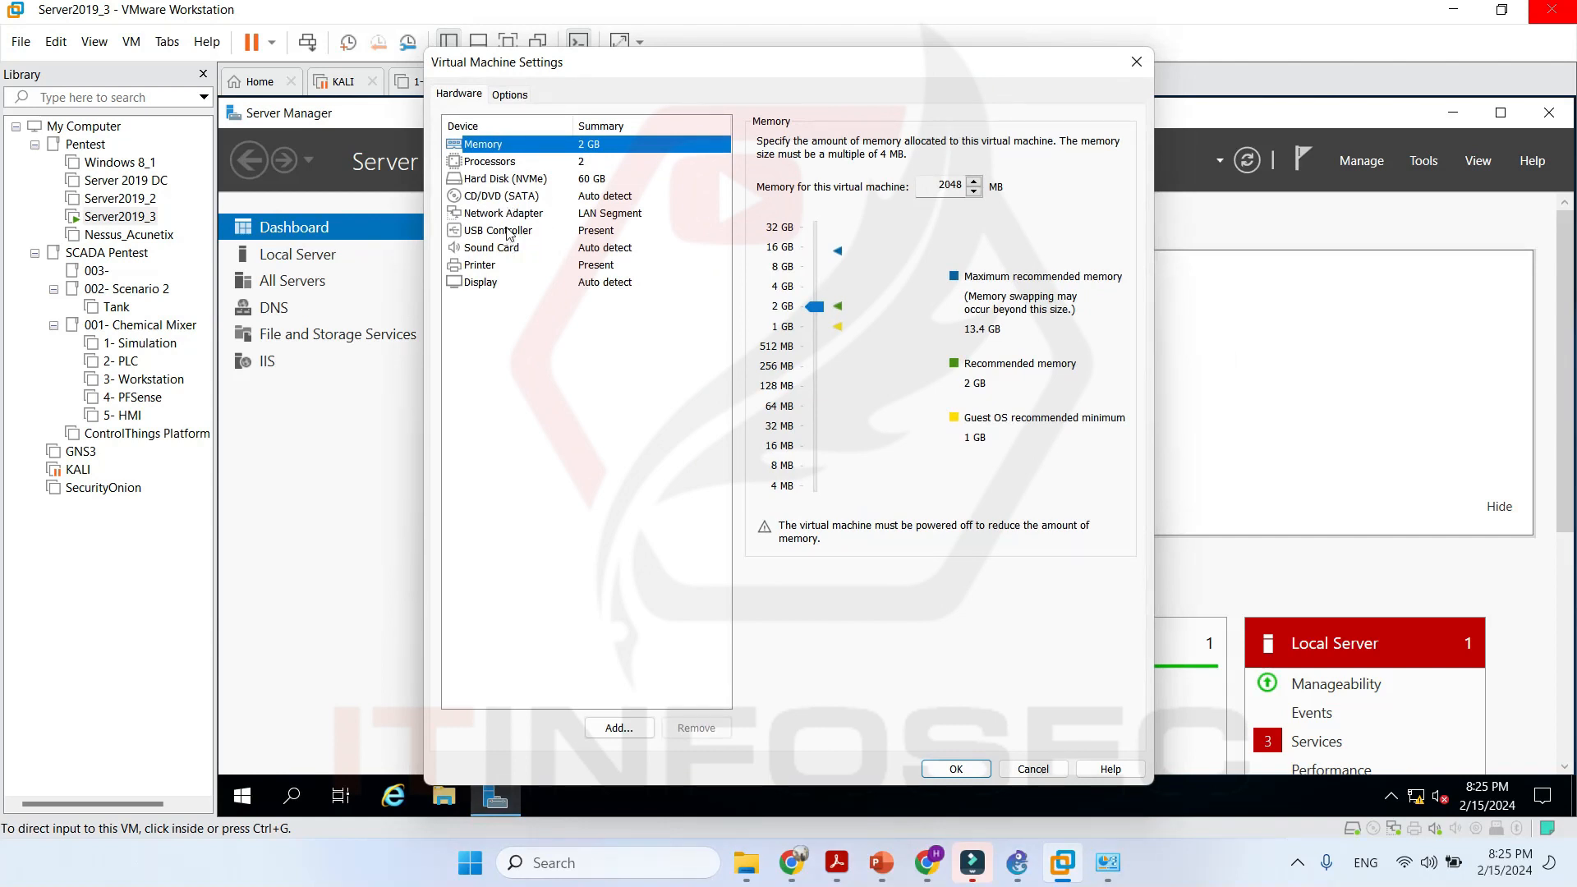
left_click(533, 215)
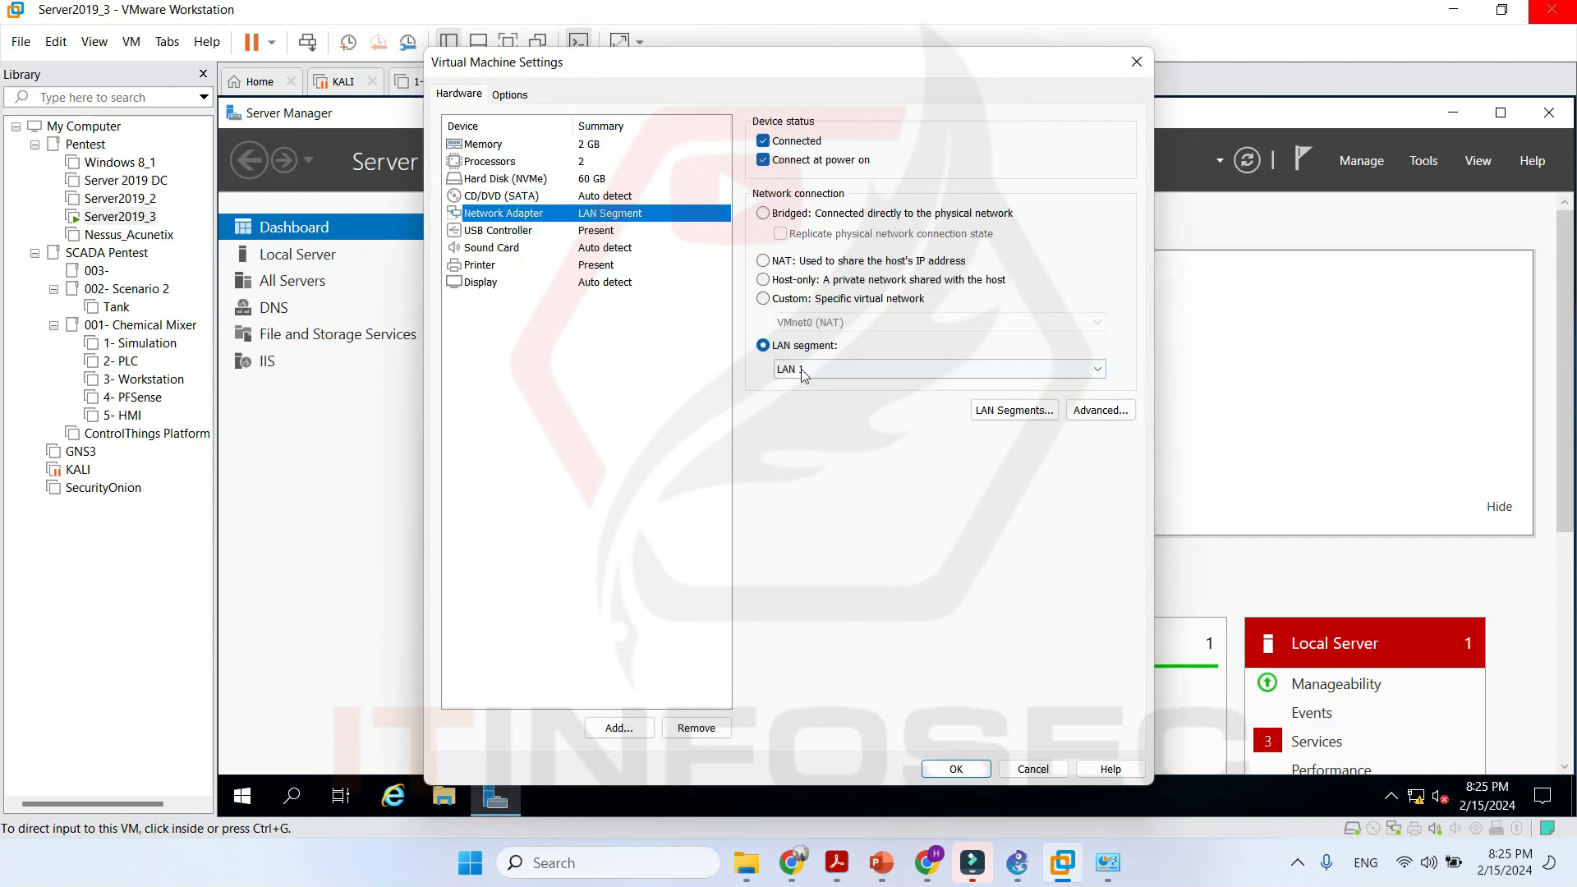
left_click(809, 299)
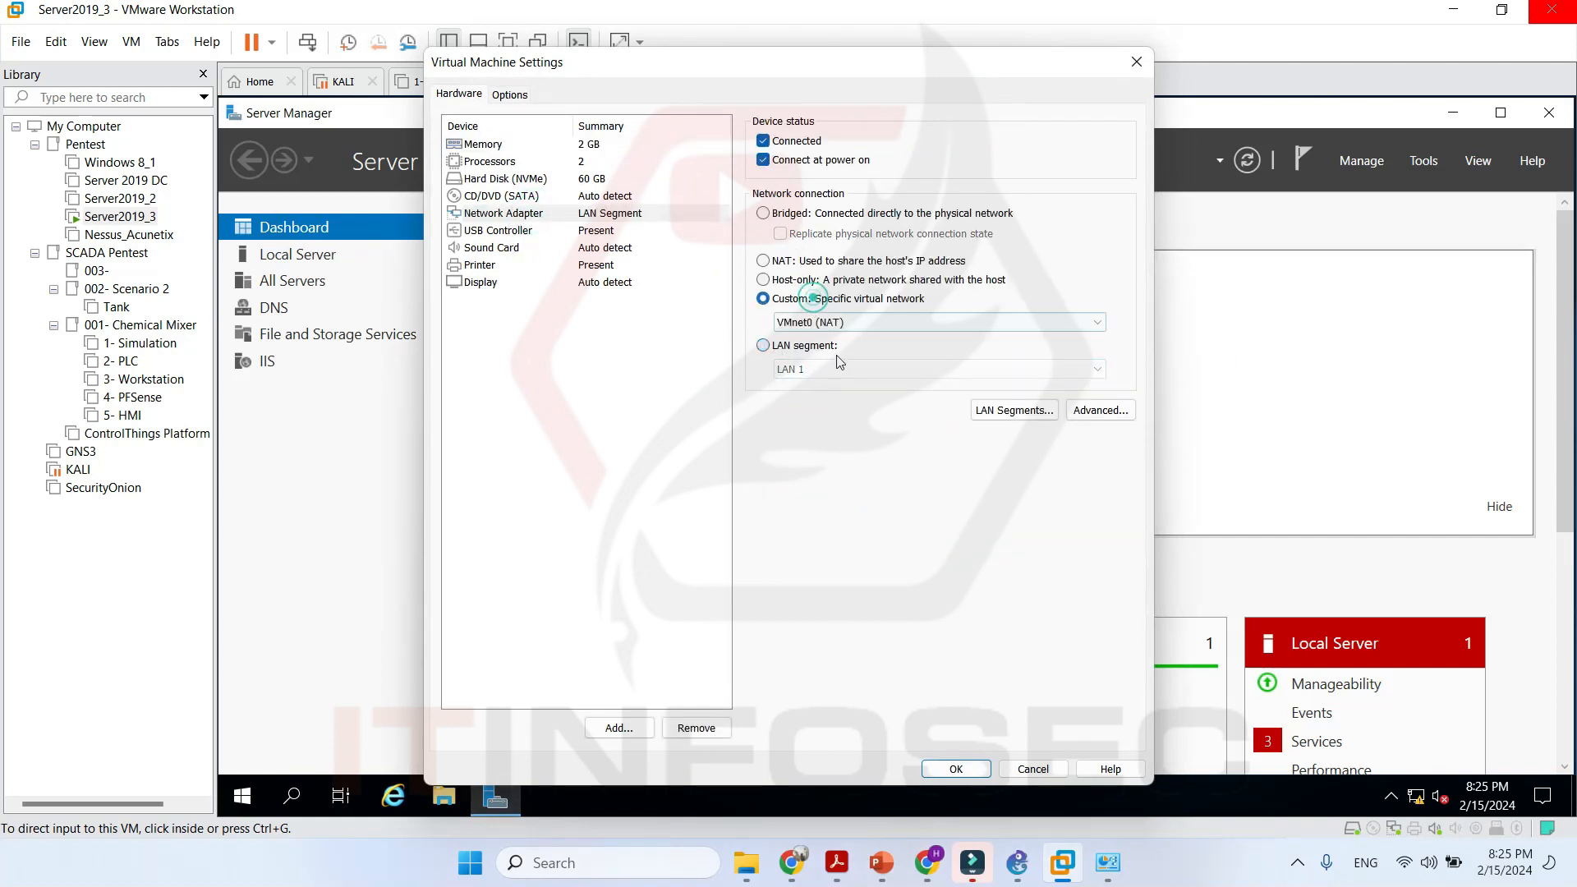
left_click(945, 329)
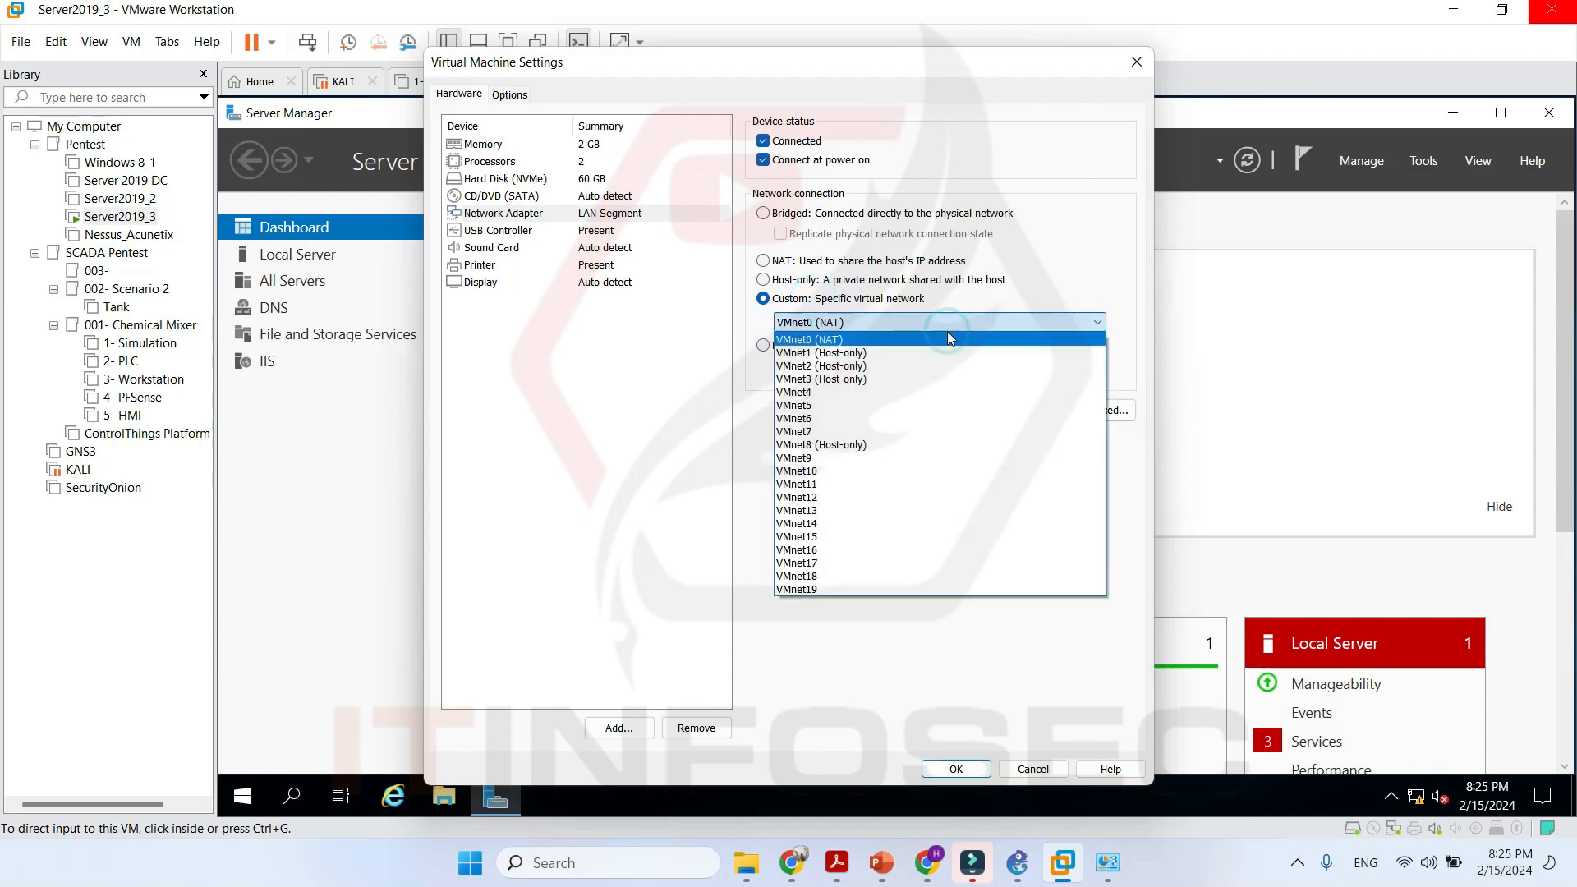
left_click(888, 381)
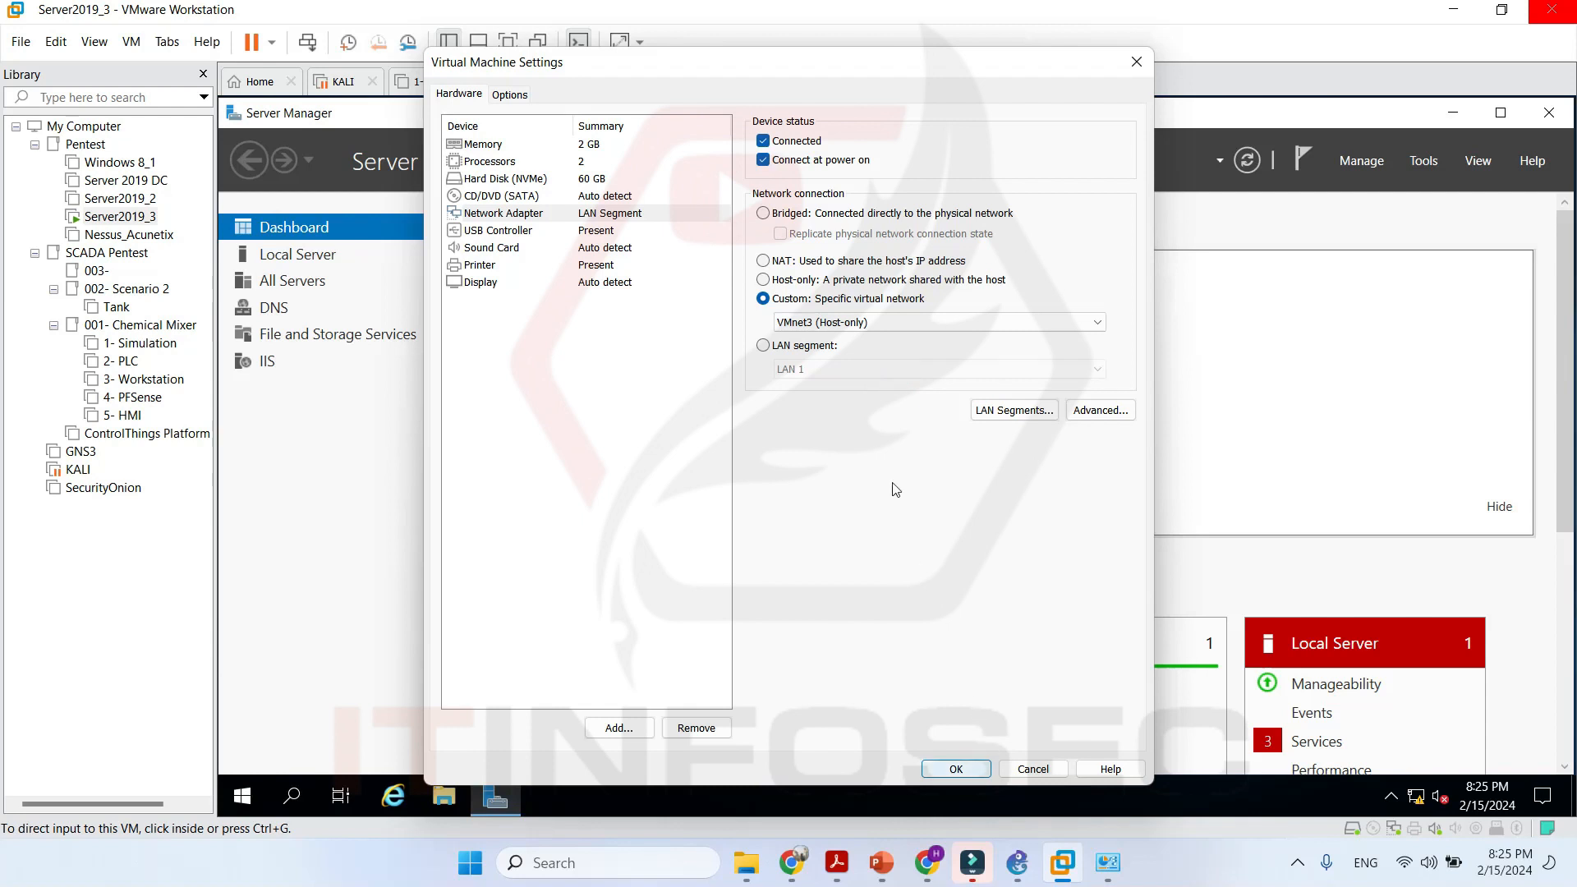
left_click(969, 769)
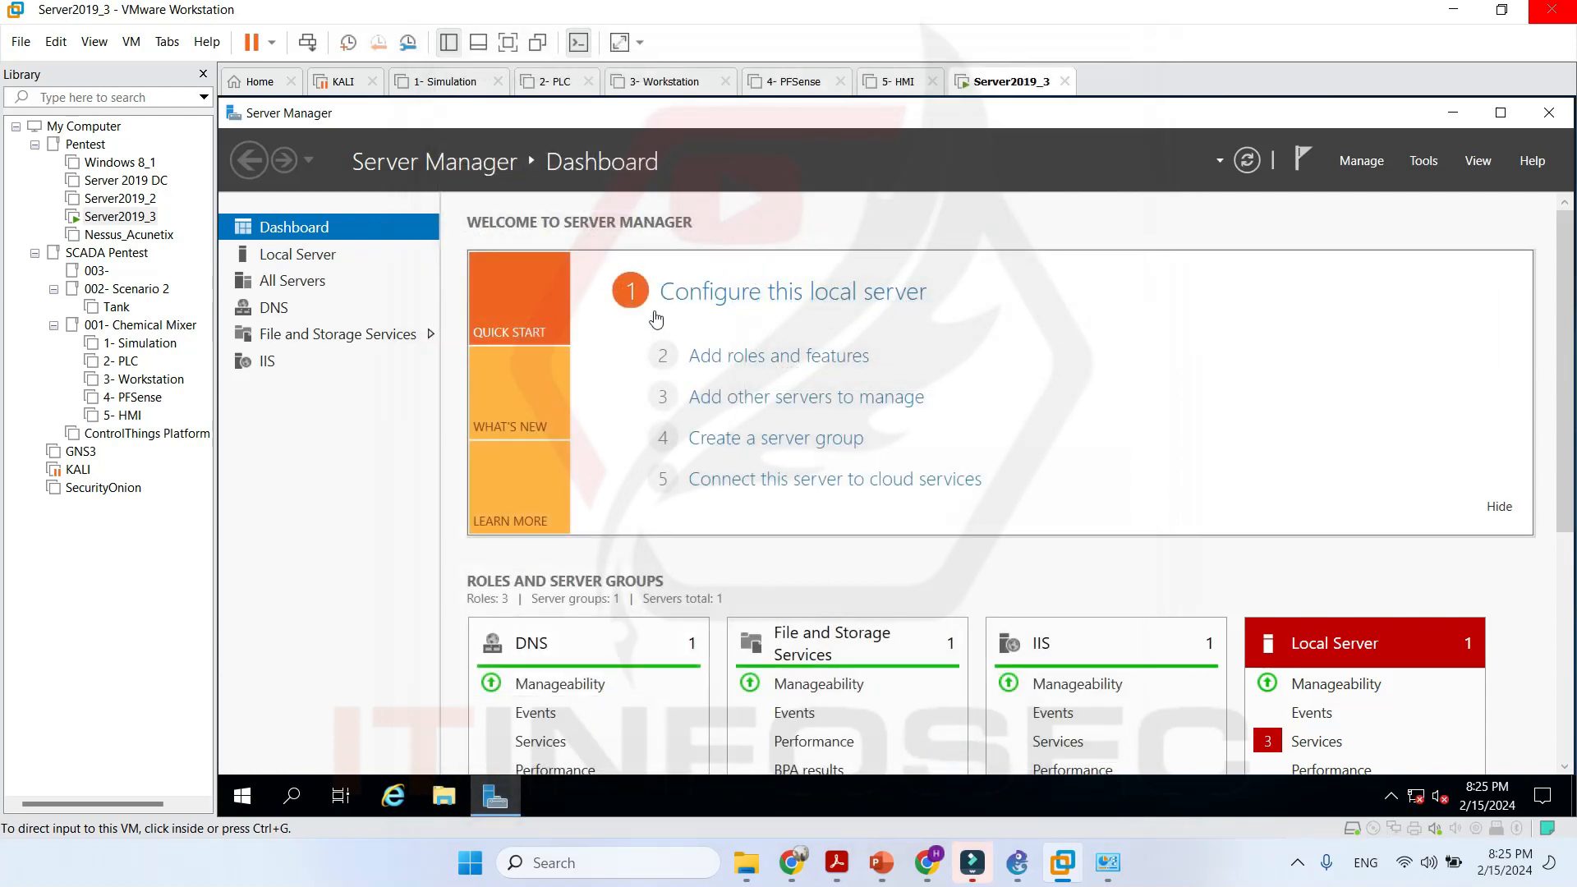
Close Server Manager in the Server2019_3 guest and open its network adapter connections.
left_click(1552, 112)
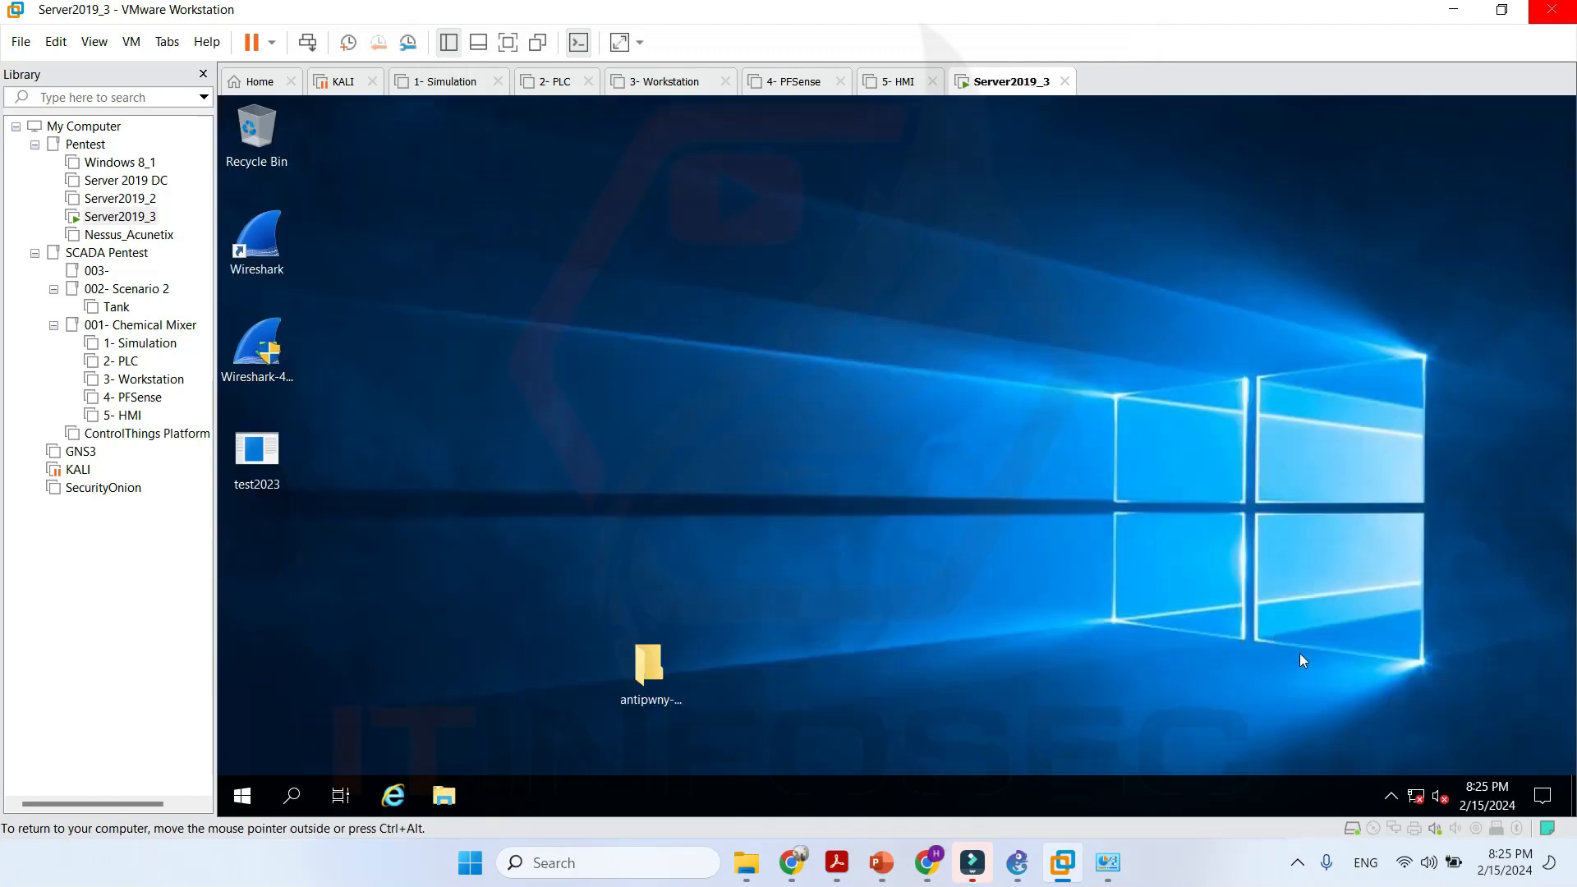
right_click(1421, 798)
left_click(1417, 772)
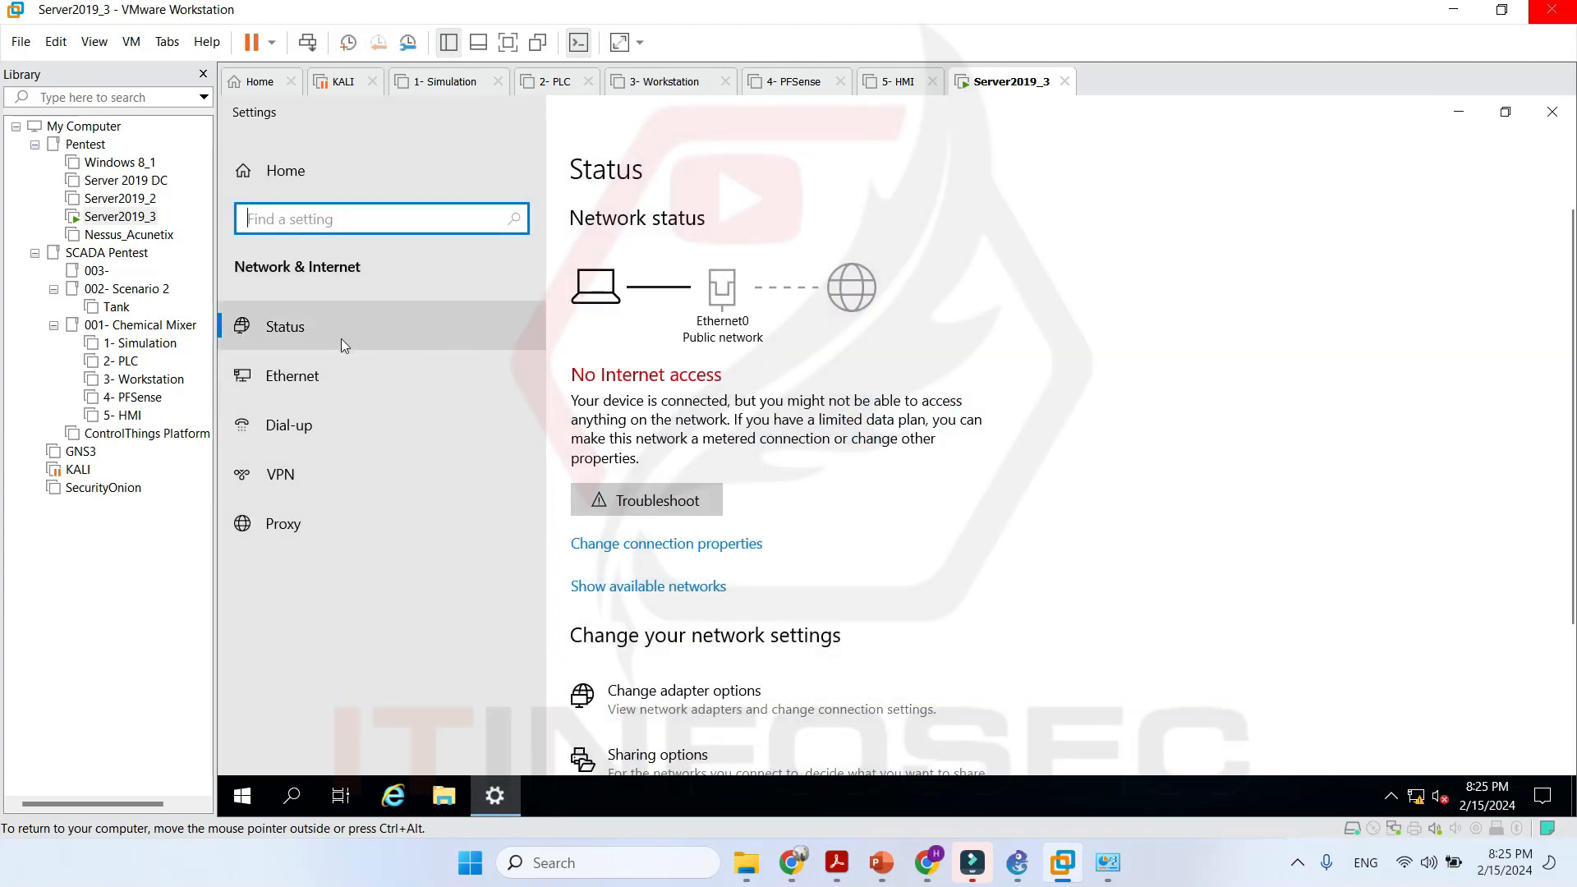
left_click(323, 373)
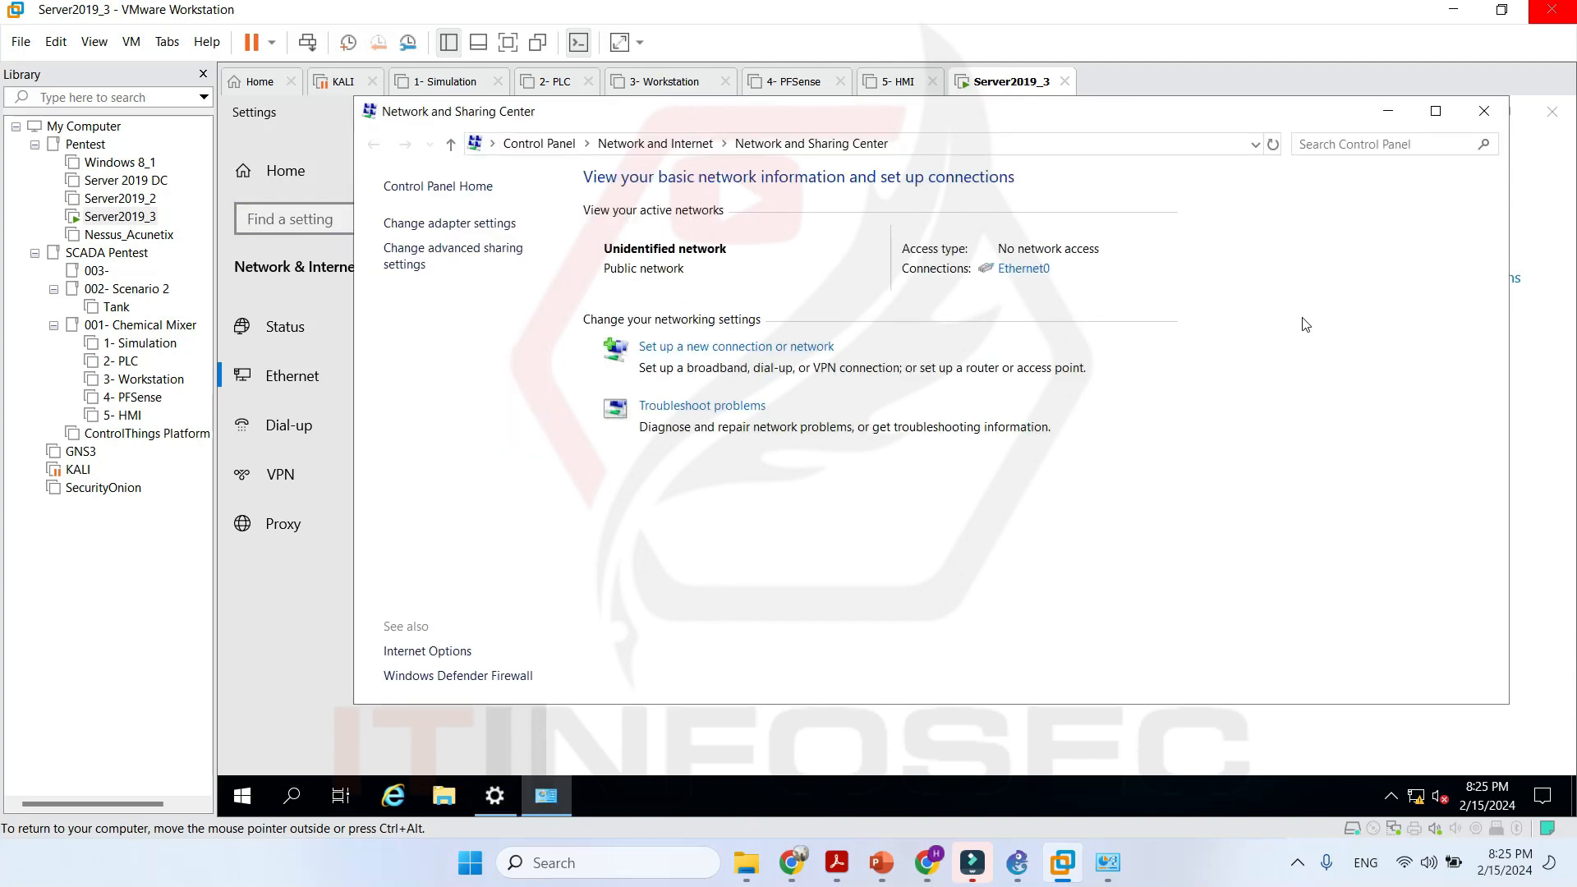
left_click(452, 222)
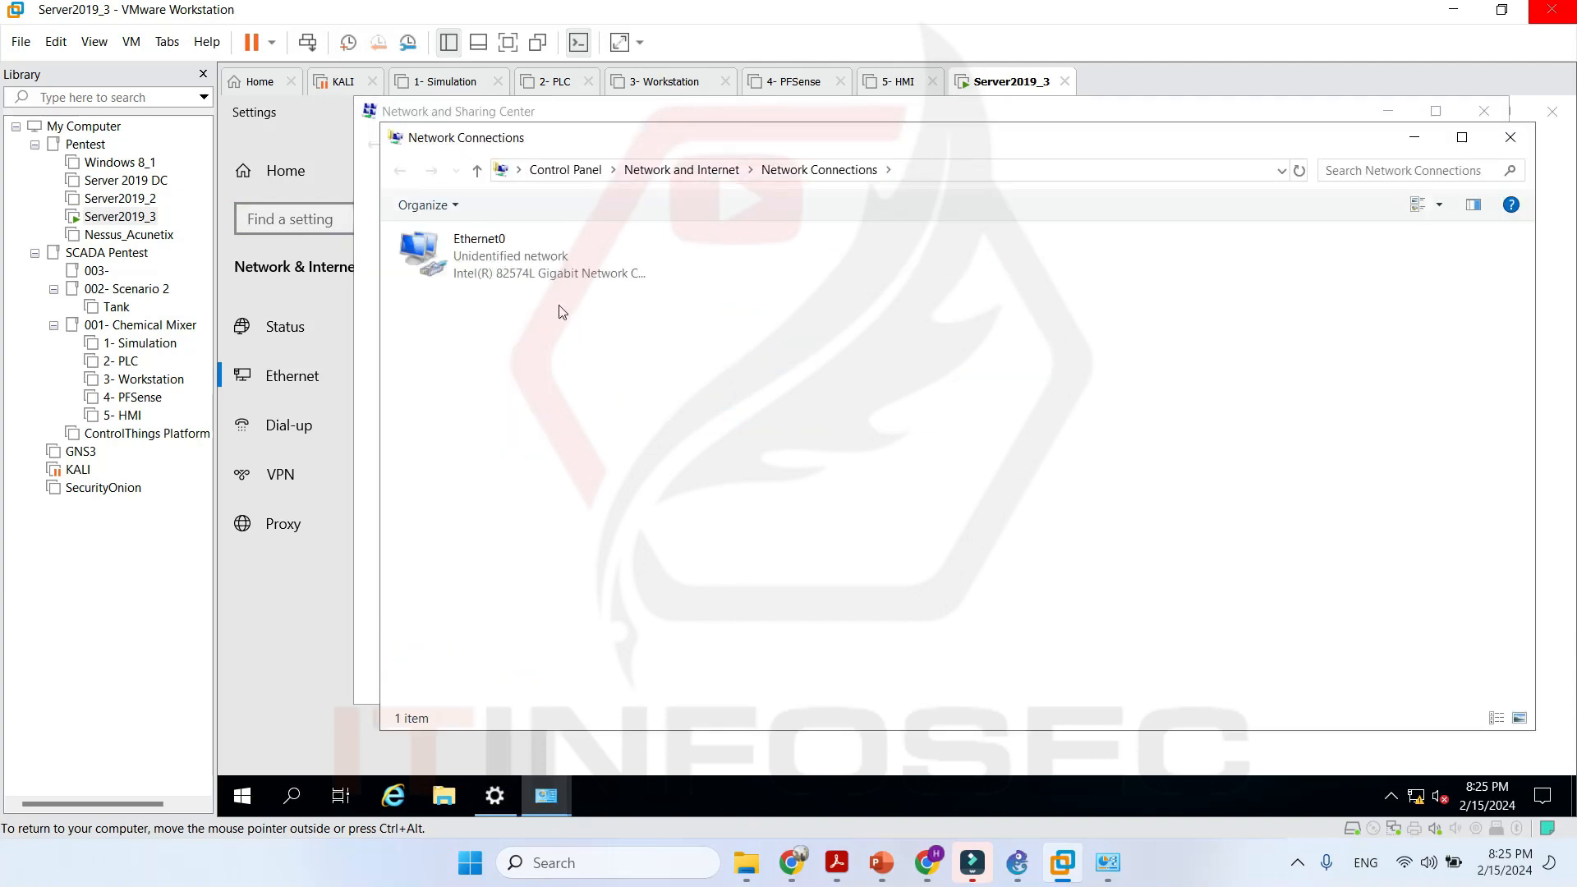
Set the Server2019_3 guest's Ethernet0 IPv4 address to 10.1.1.10 with subnet mask 255.255.255.0.
left_click(509, 262)
right_click(509, 263)
left_click(645, 457)
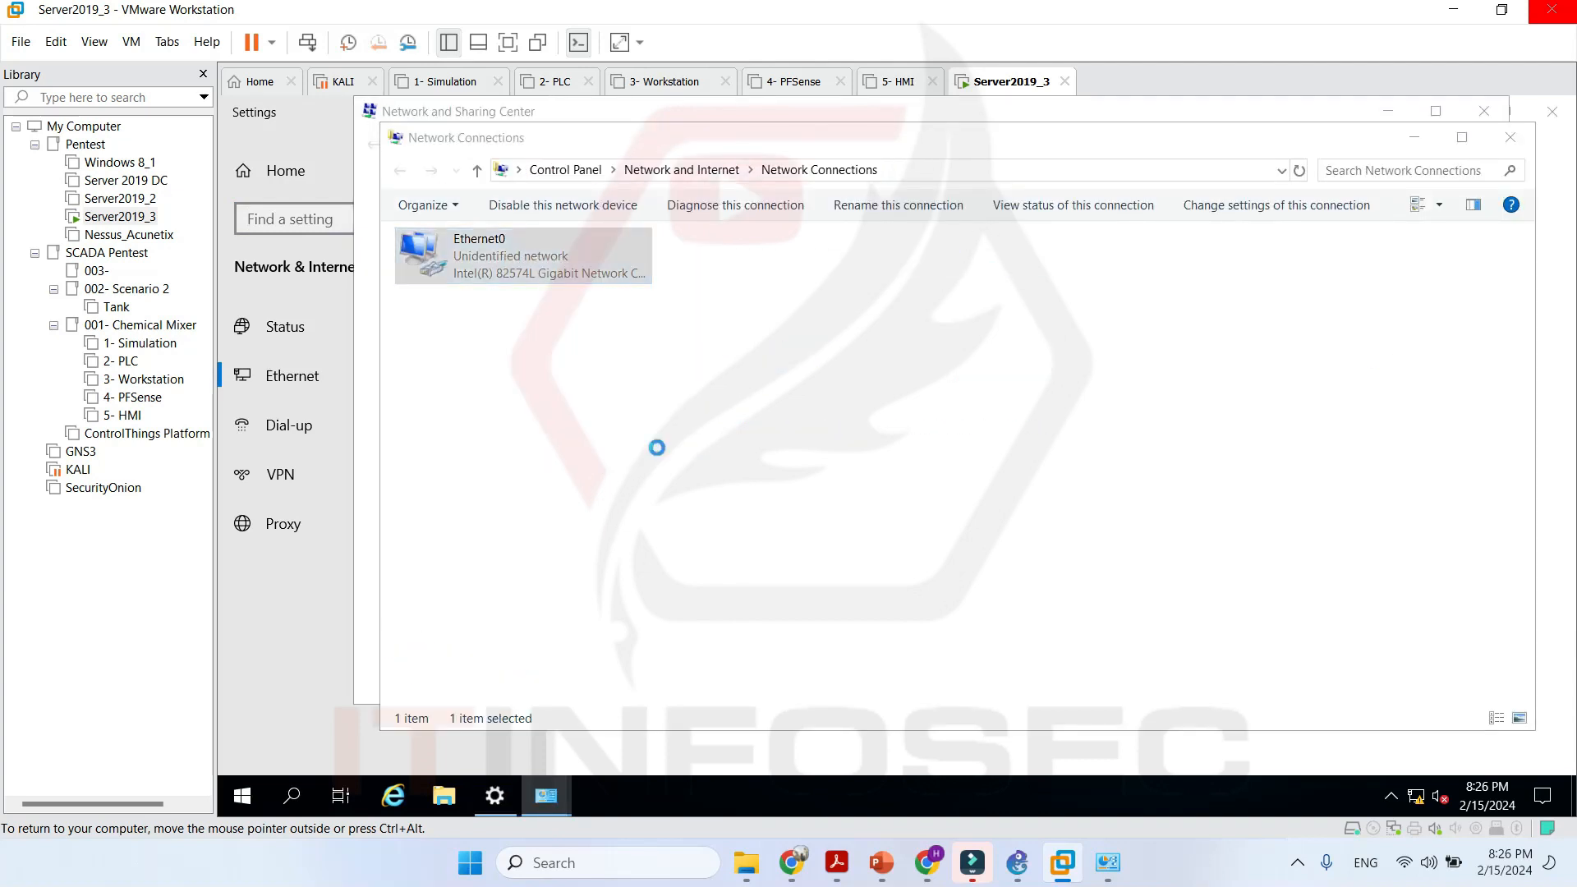
double_click(621, 460)
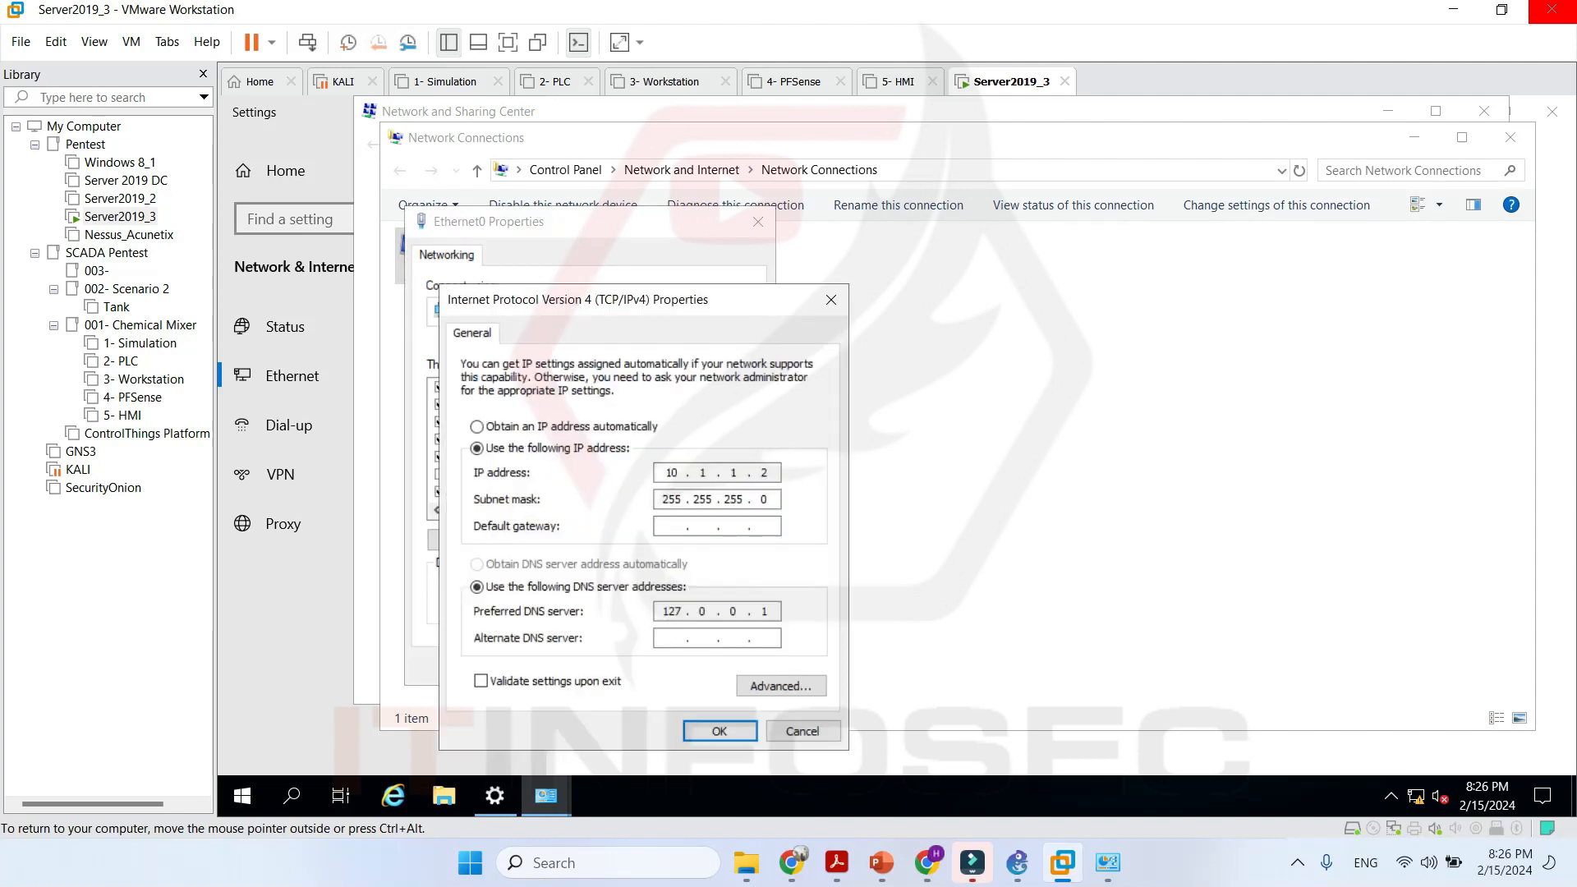
left_click(590, 430)
left_click(584, 450)
type("0")
key("Tab")
type("255 . 255 . 255")
left_click(733, 730)
left_click(654, 667)
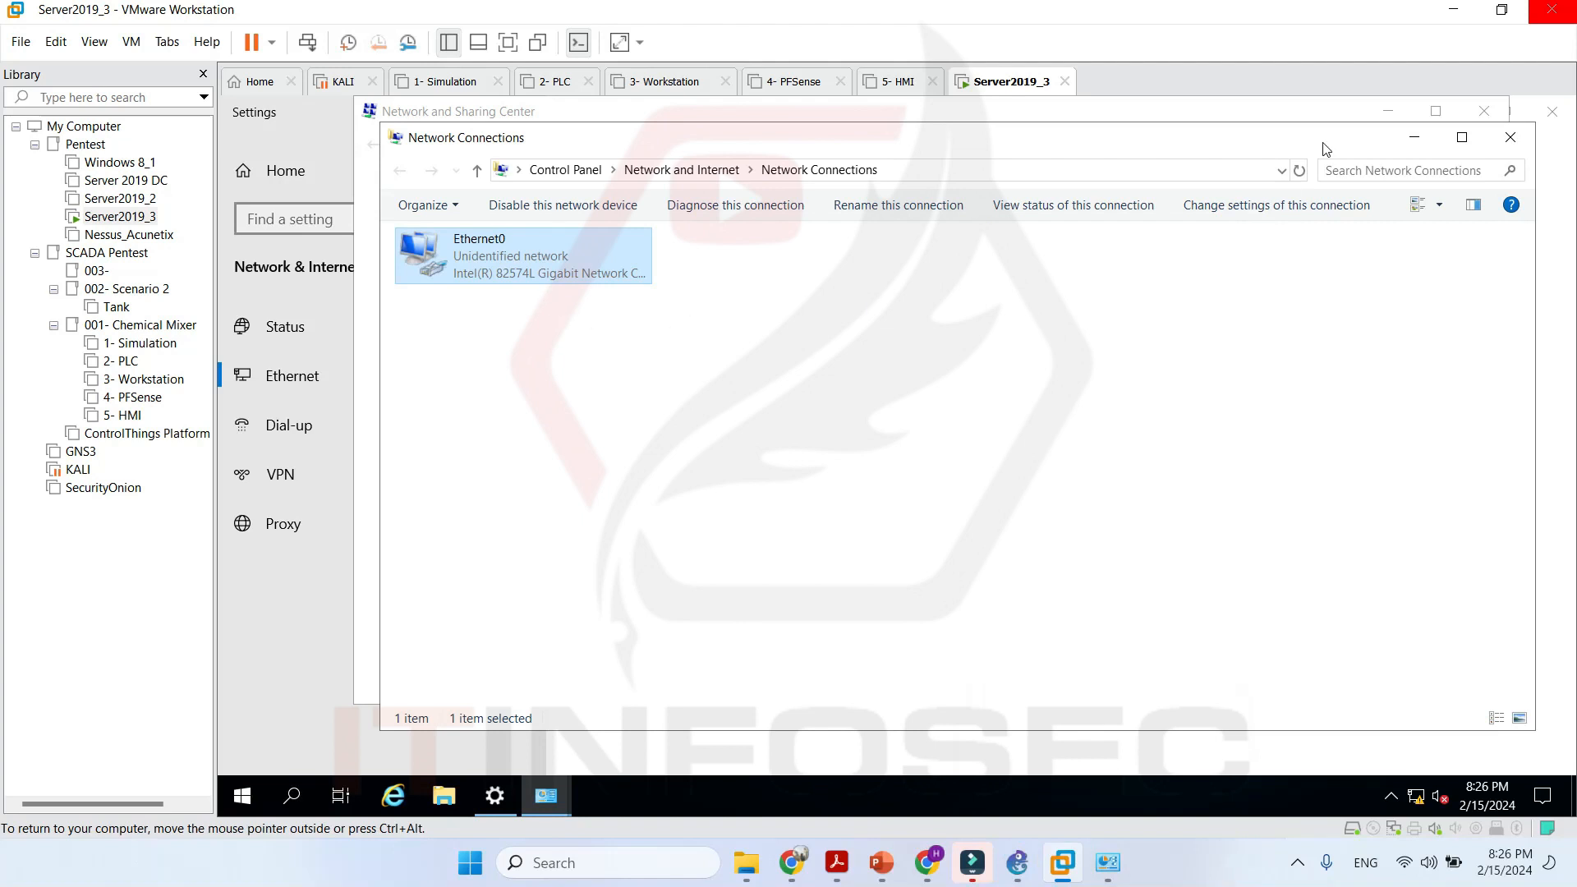
Switch to GNS3, show Cloud1's special Ethernet interfaces and add VMware Network Adapter VMnet3 to the node.
left_click(1455, 12)
left_click(1017, 862)
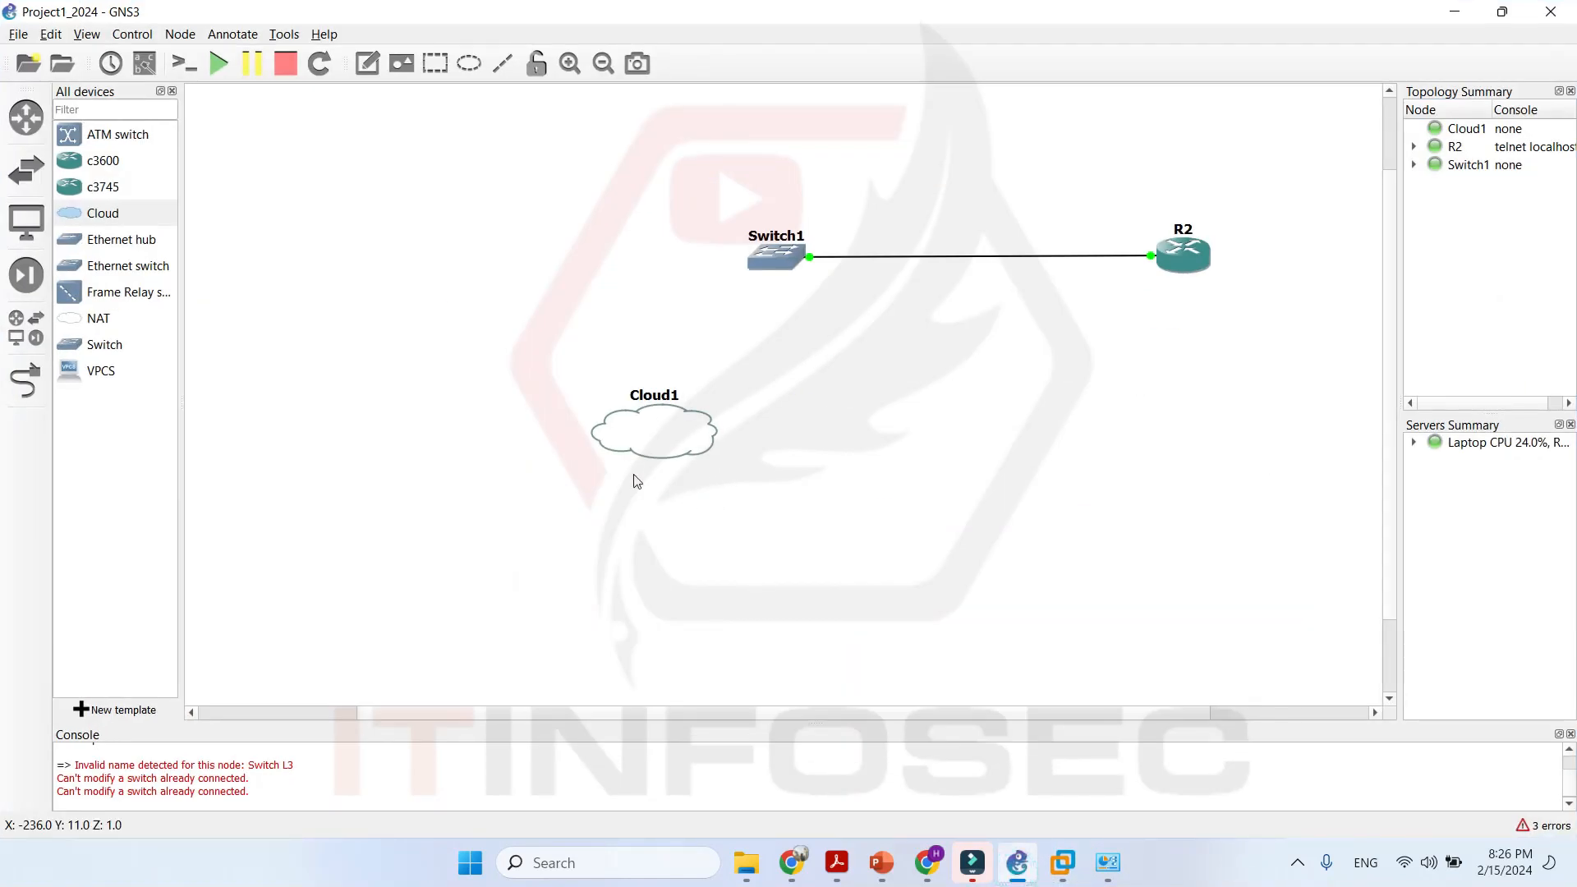
left_click_drag(671, 444, 644, 433)
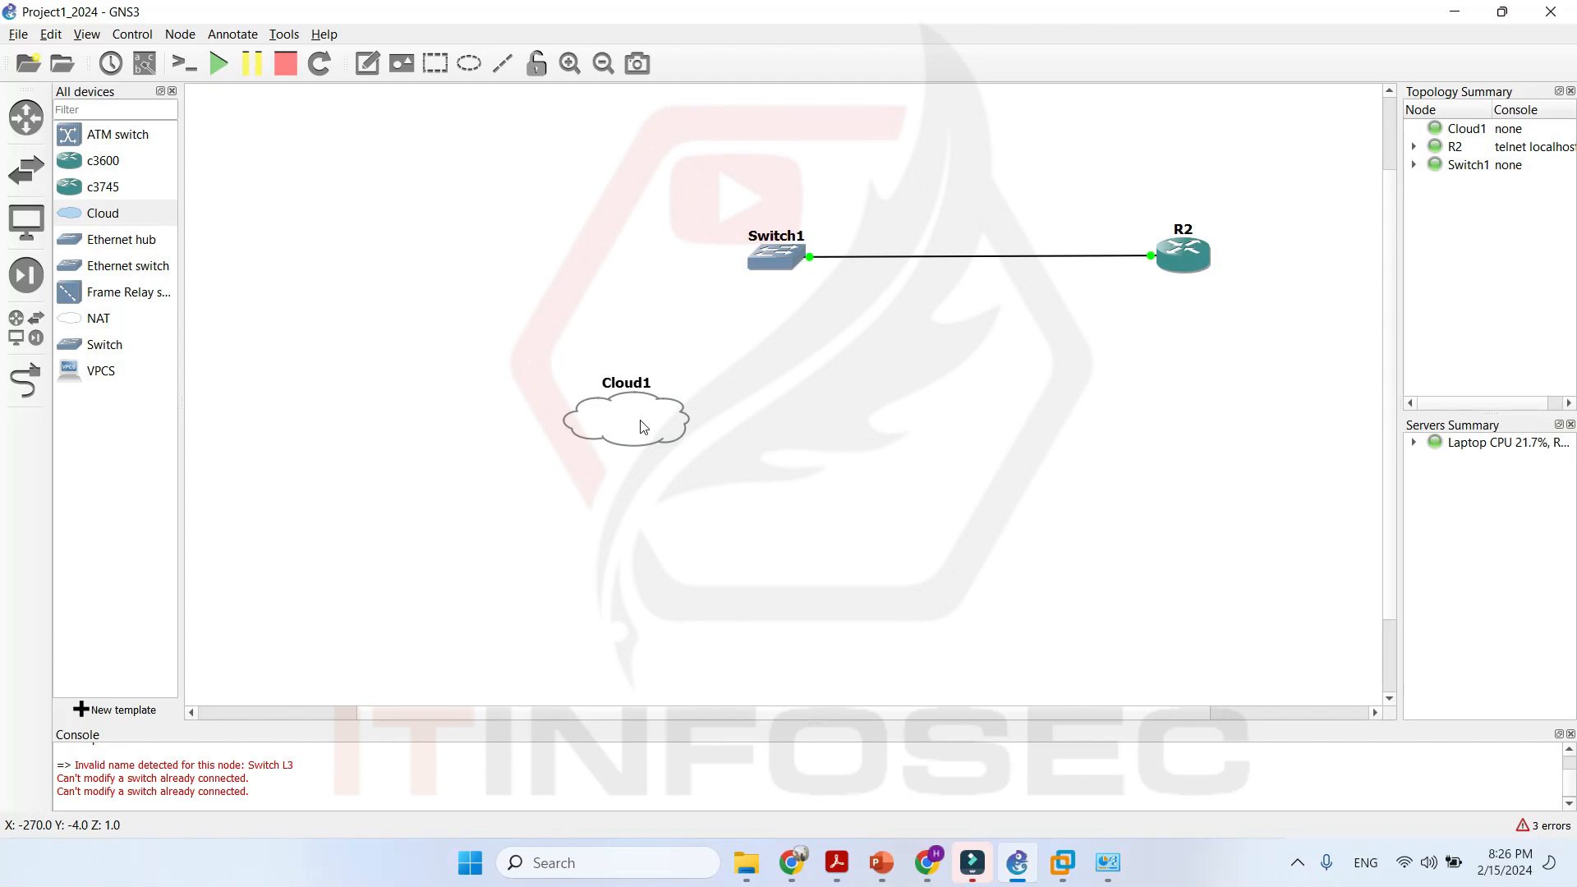
right_click(644, 426)
left_click(656, 432)
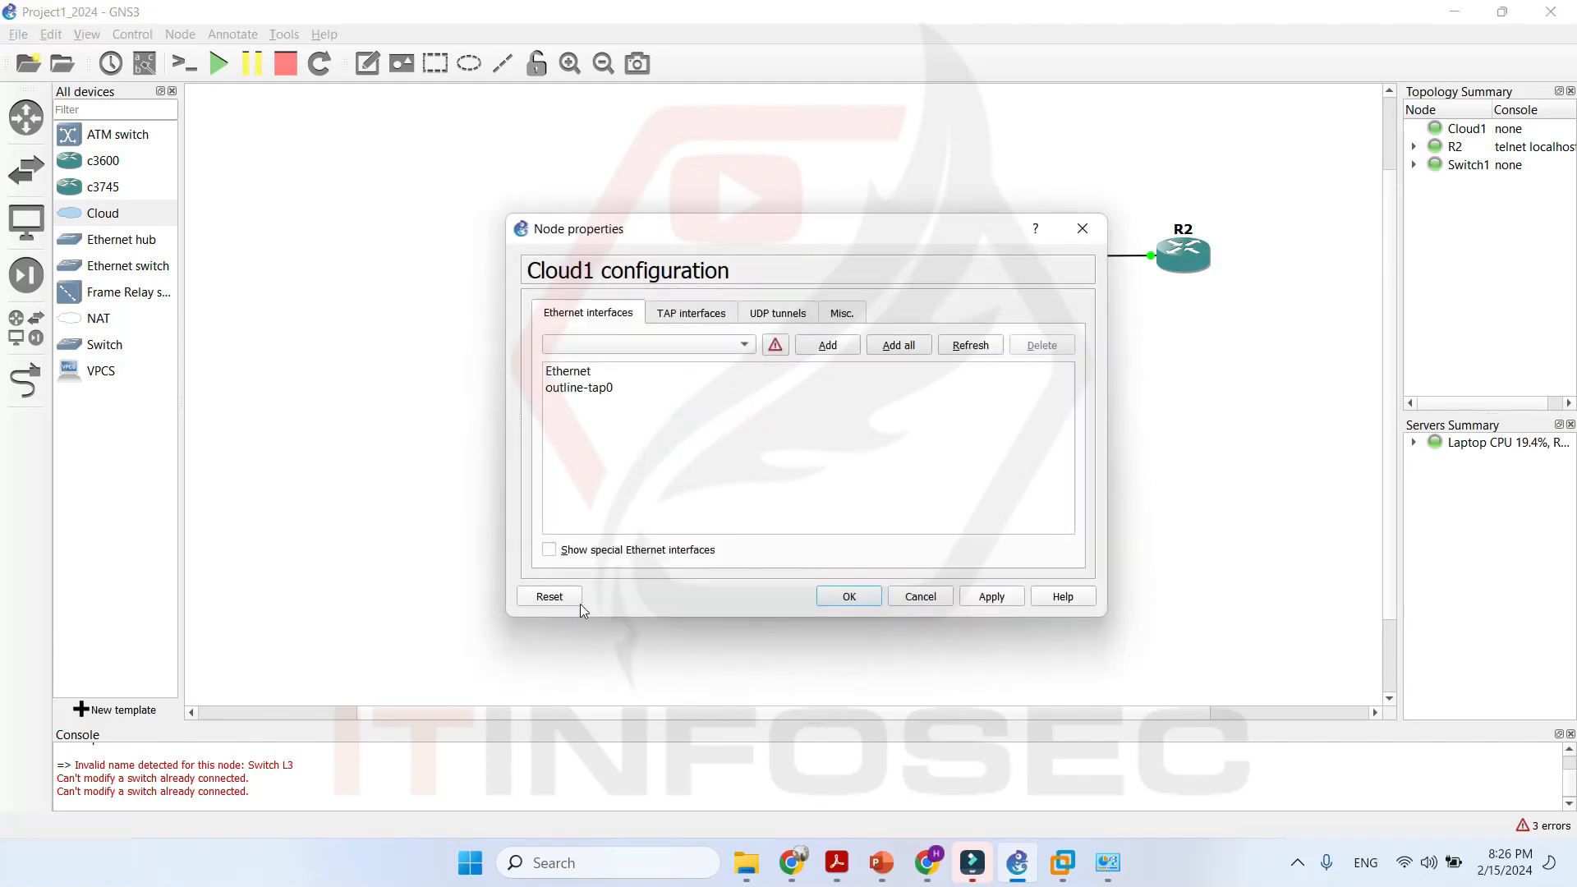
left_click(597, 552)
left_click(717, 346)
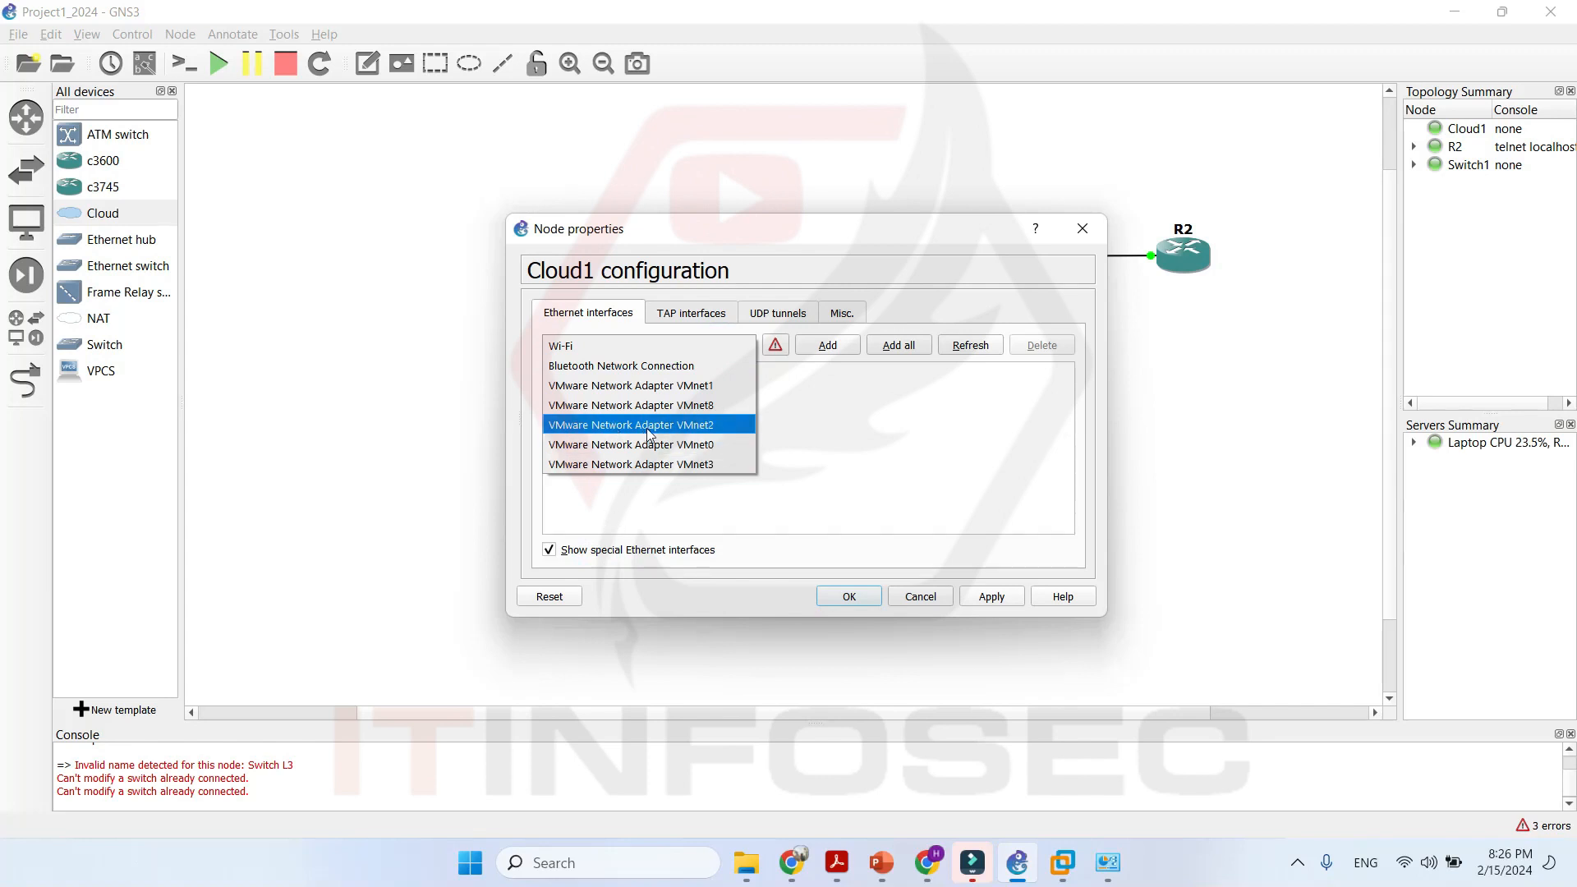
left_click(649, 464)
left_click(842, 346)
left_click(994, 598)
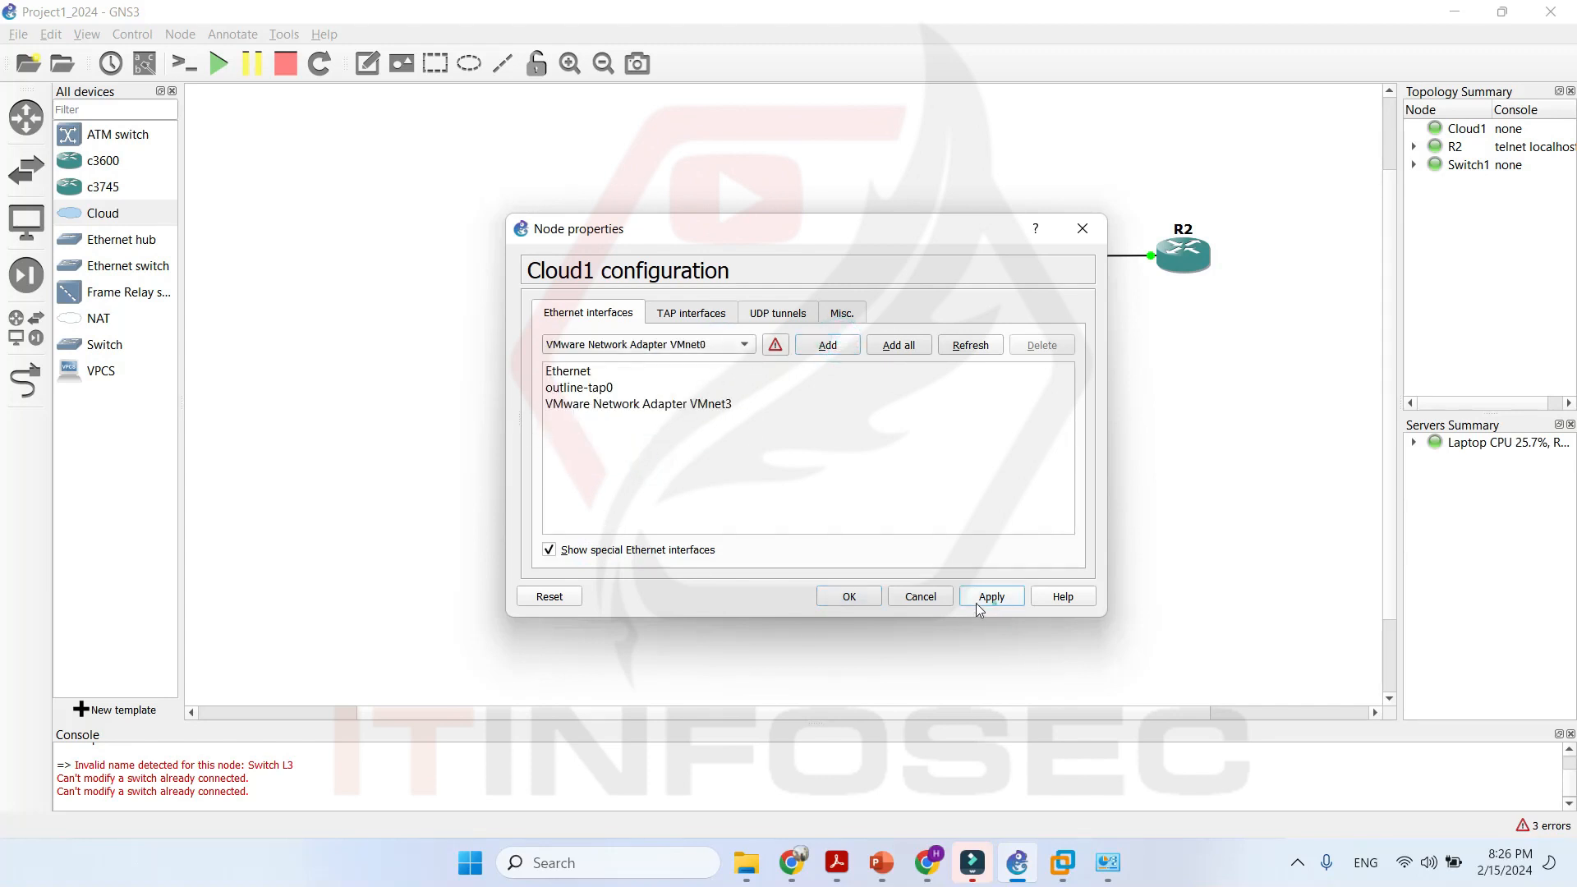
left_click(849, 597)
Try to link Cloud1's VMware Network Adapter VMnet3 interface to Ethernet0 on Switch1.
left_click(28, 386)
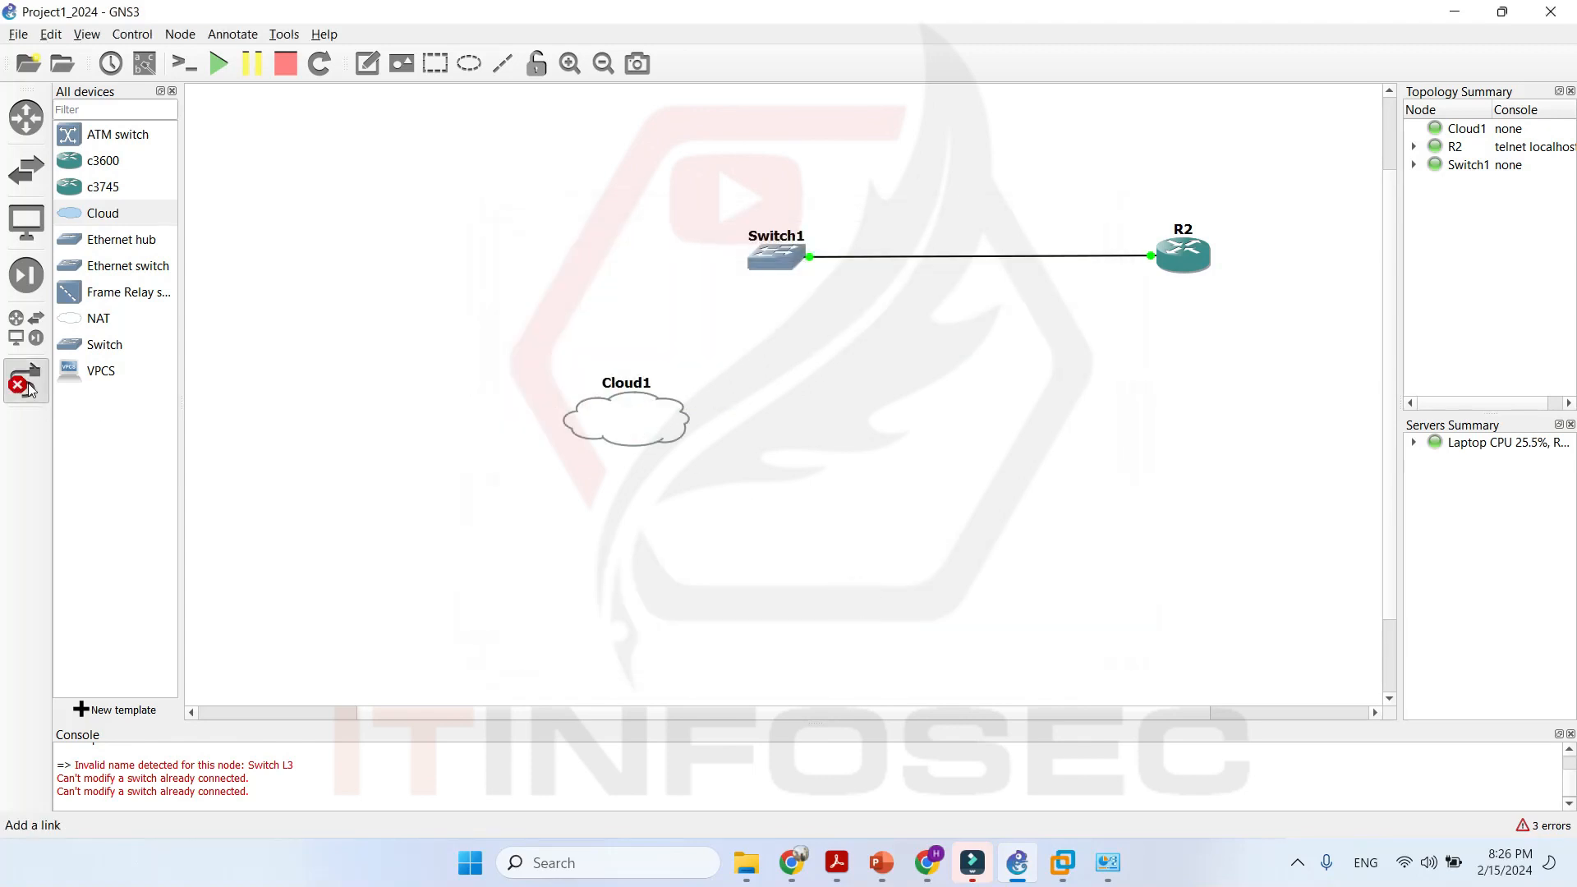
left_click(633, 429)
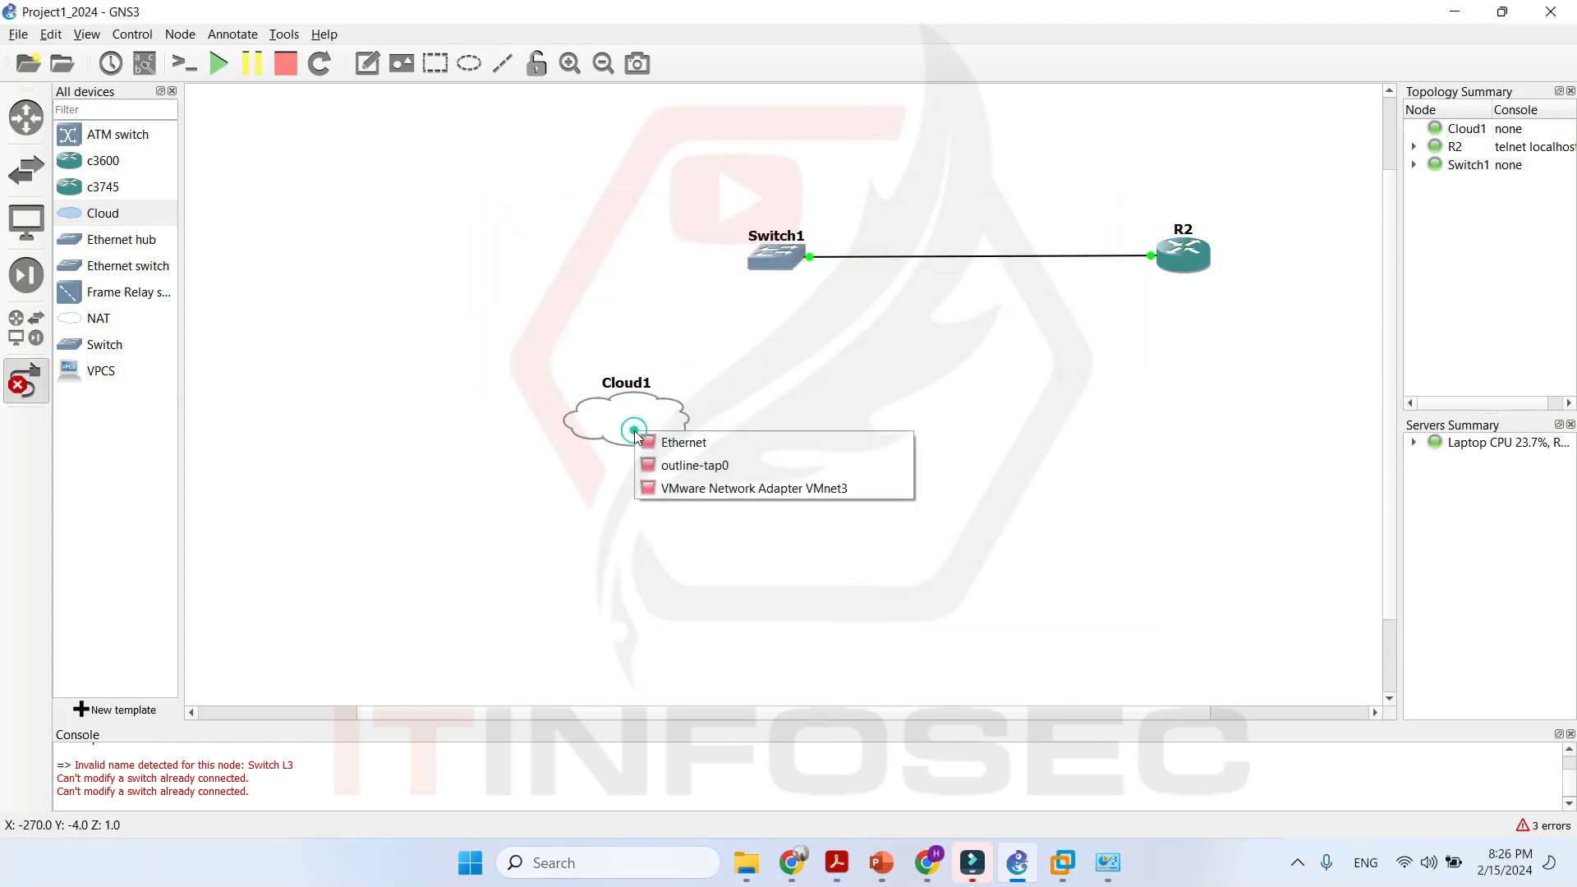
left_click(842, 490)
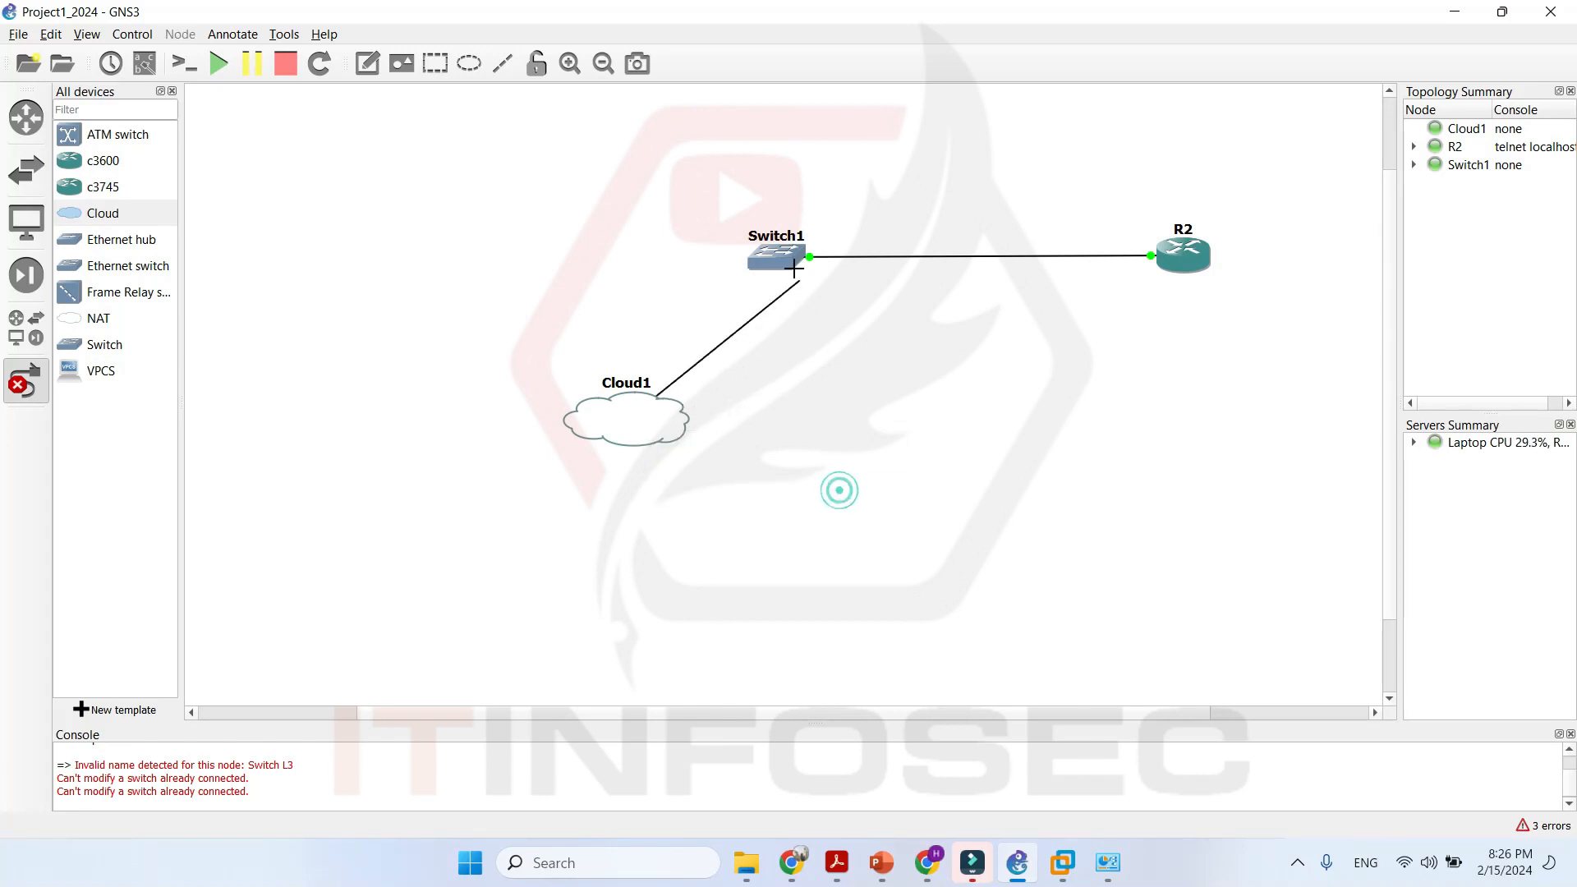
left_click(782, 259)
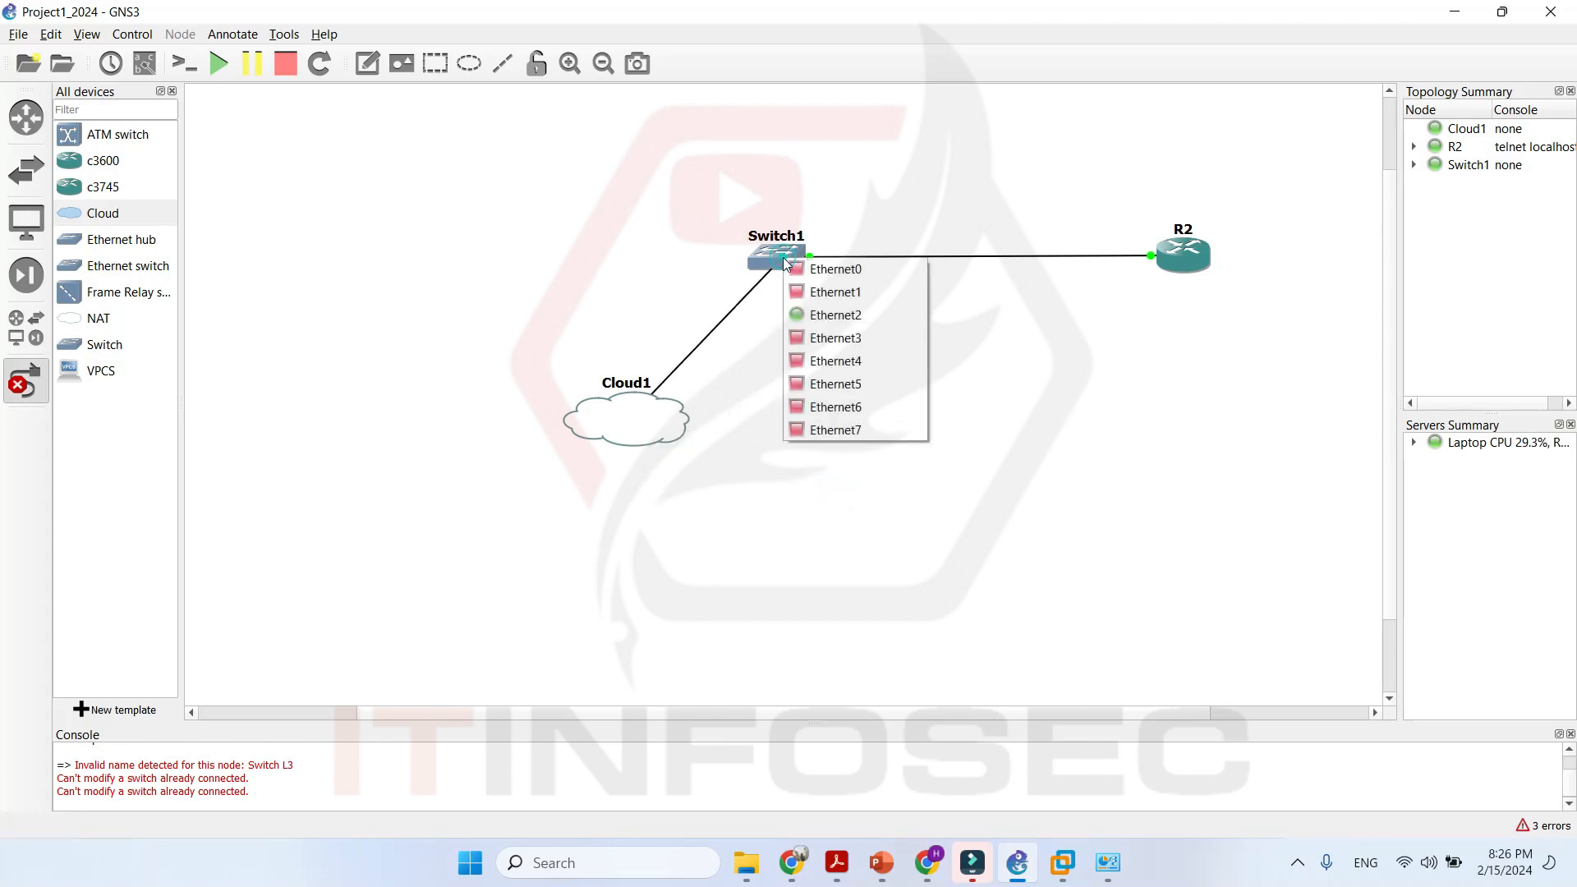
left_click(847, 271)
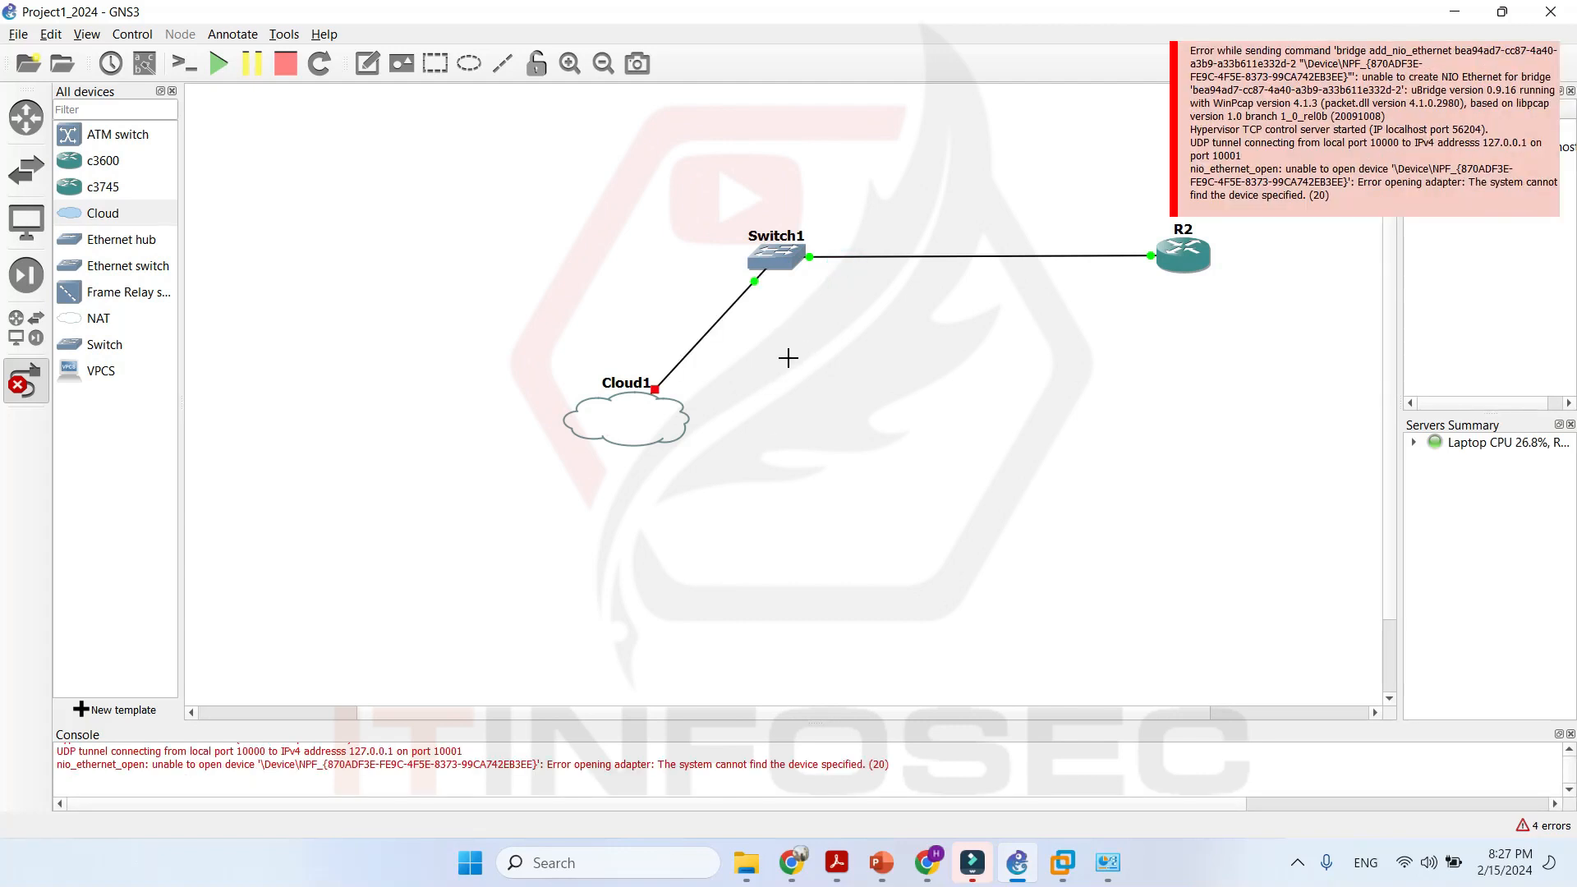
key("Escape")
right_click(661, 427)
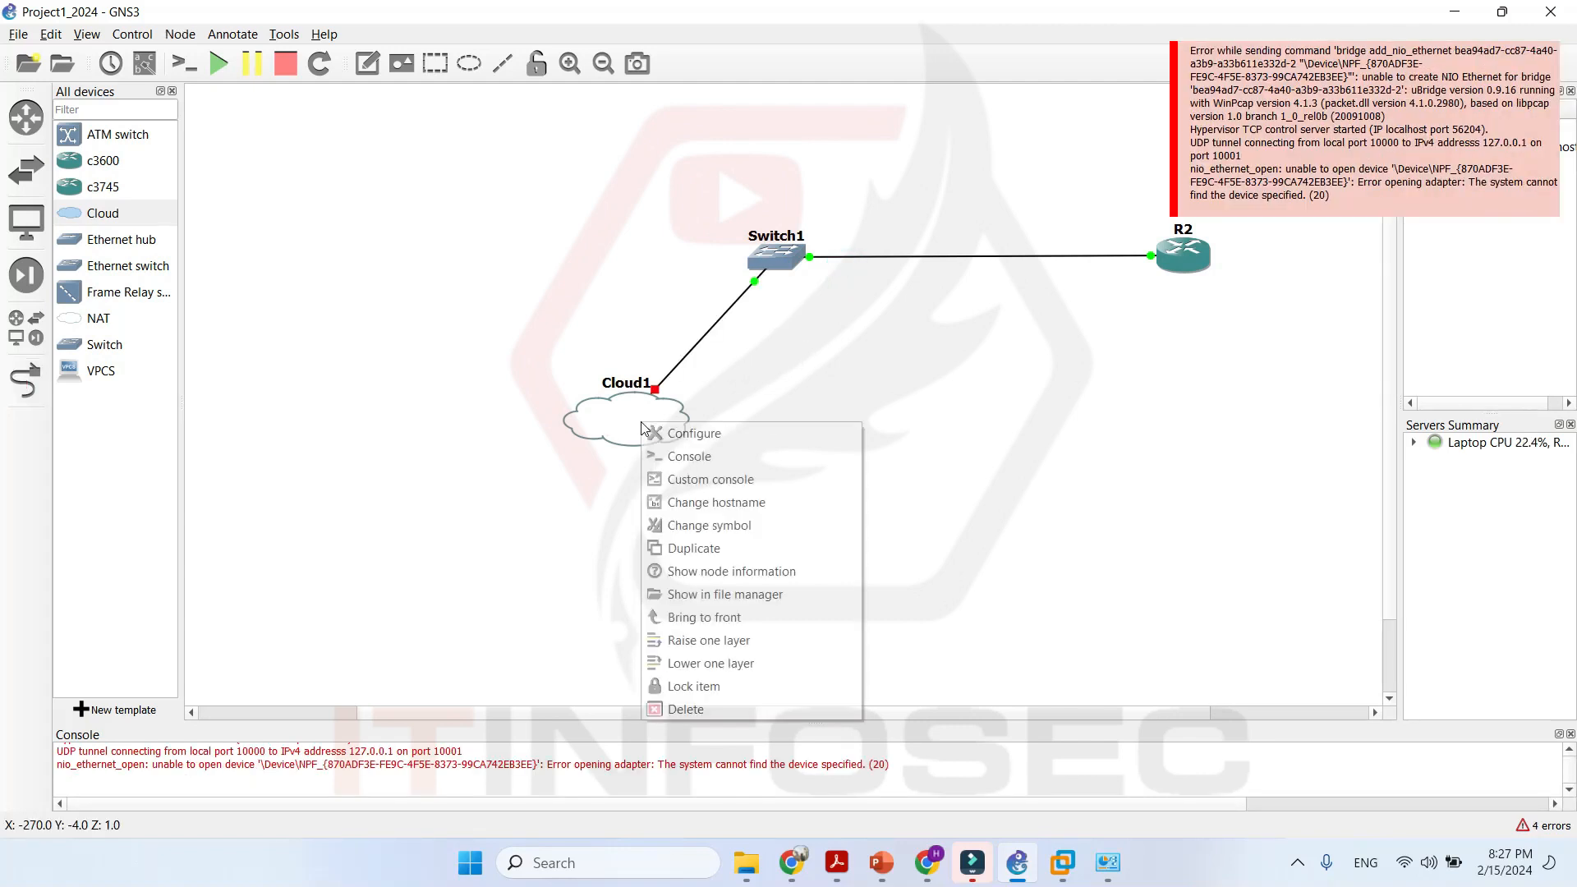
left_click(912, 354)
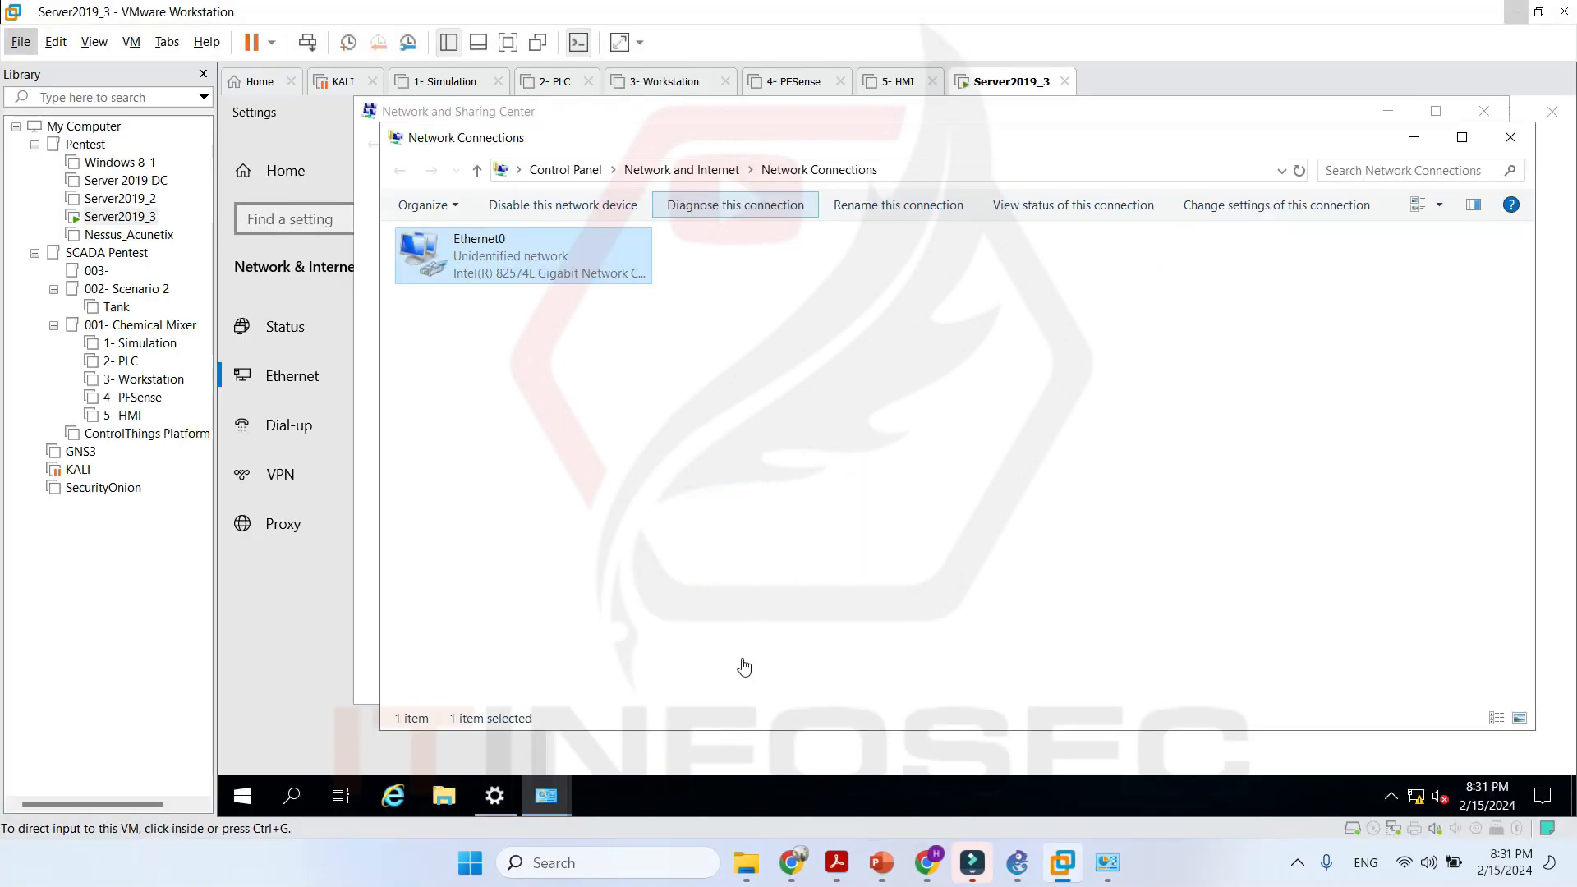
Change Server2019_3's network adapter in VMware Workstation to the custom virtual network VMnet8 (Host-only).
right_click(997, 90)
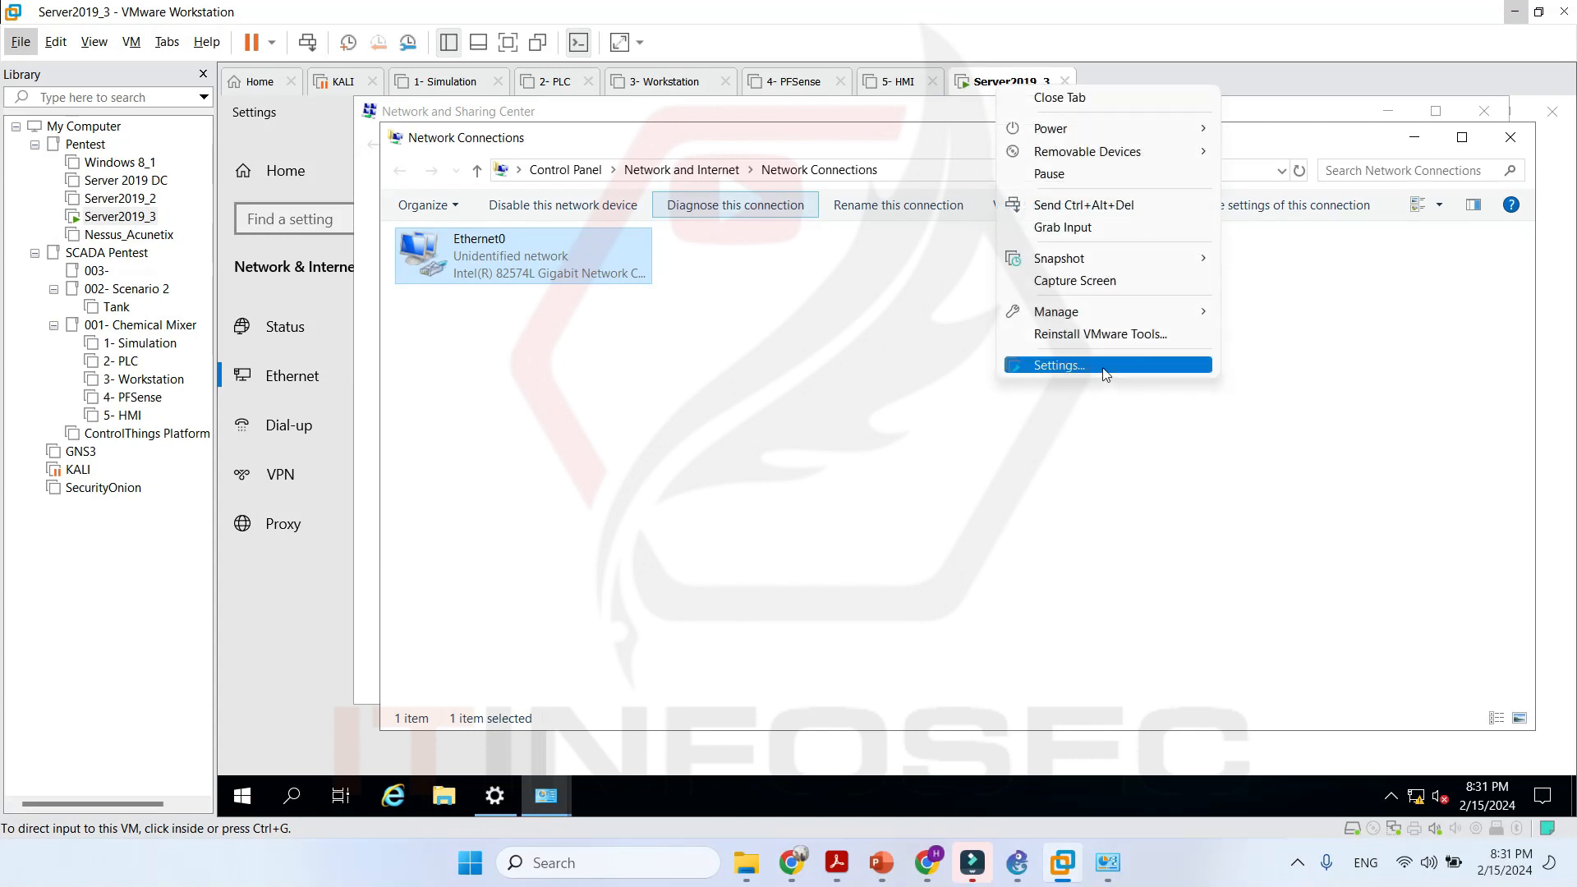
left_click(1126, 366)
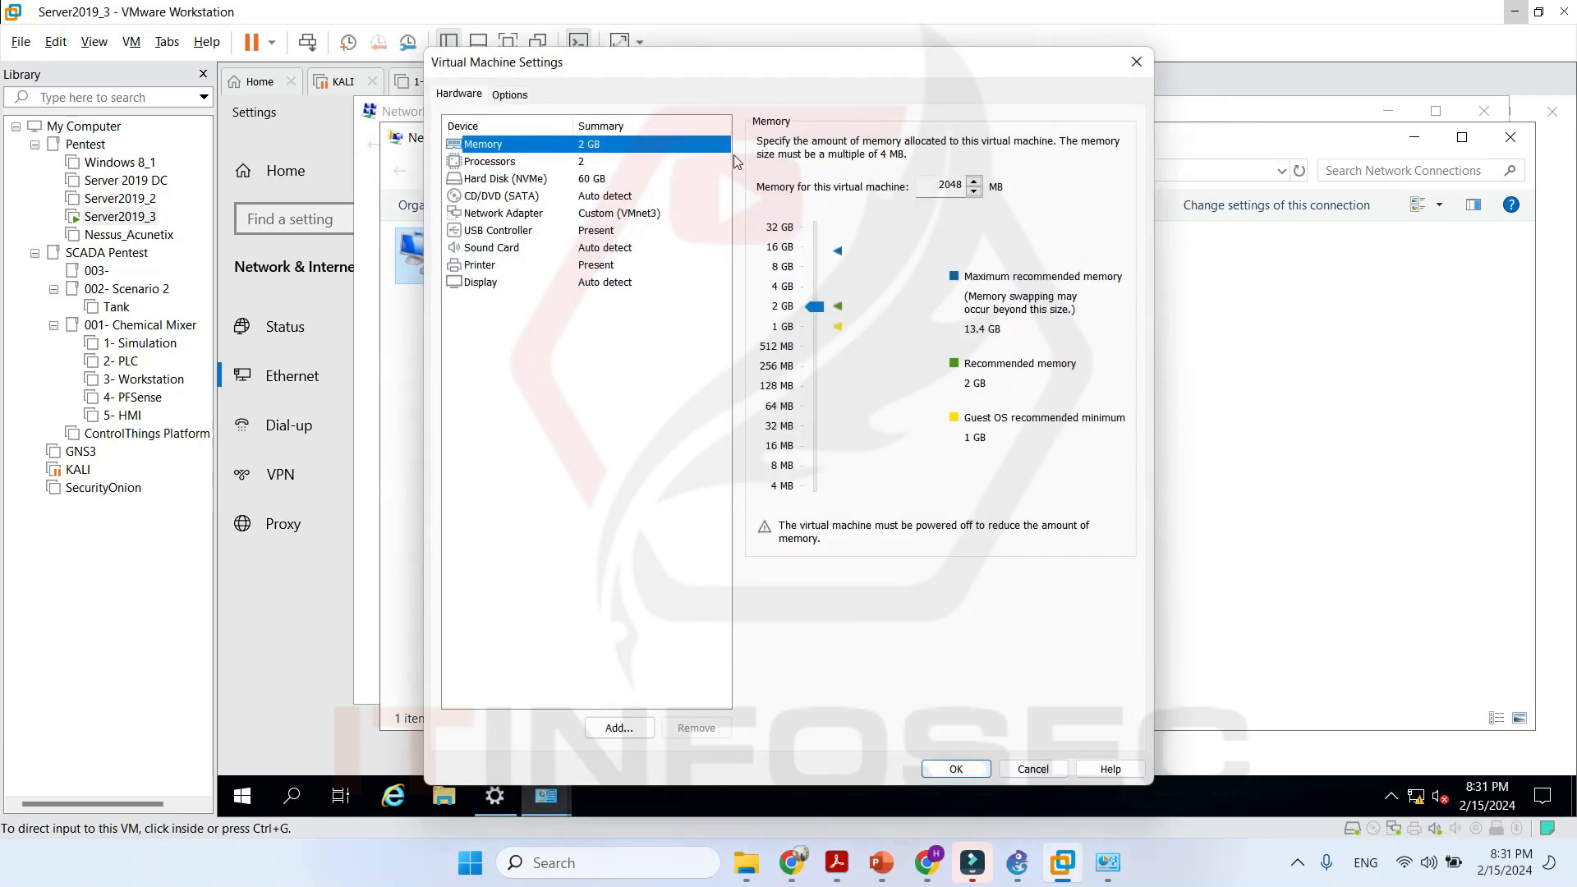
left_click(568, 215)
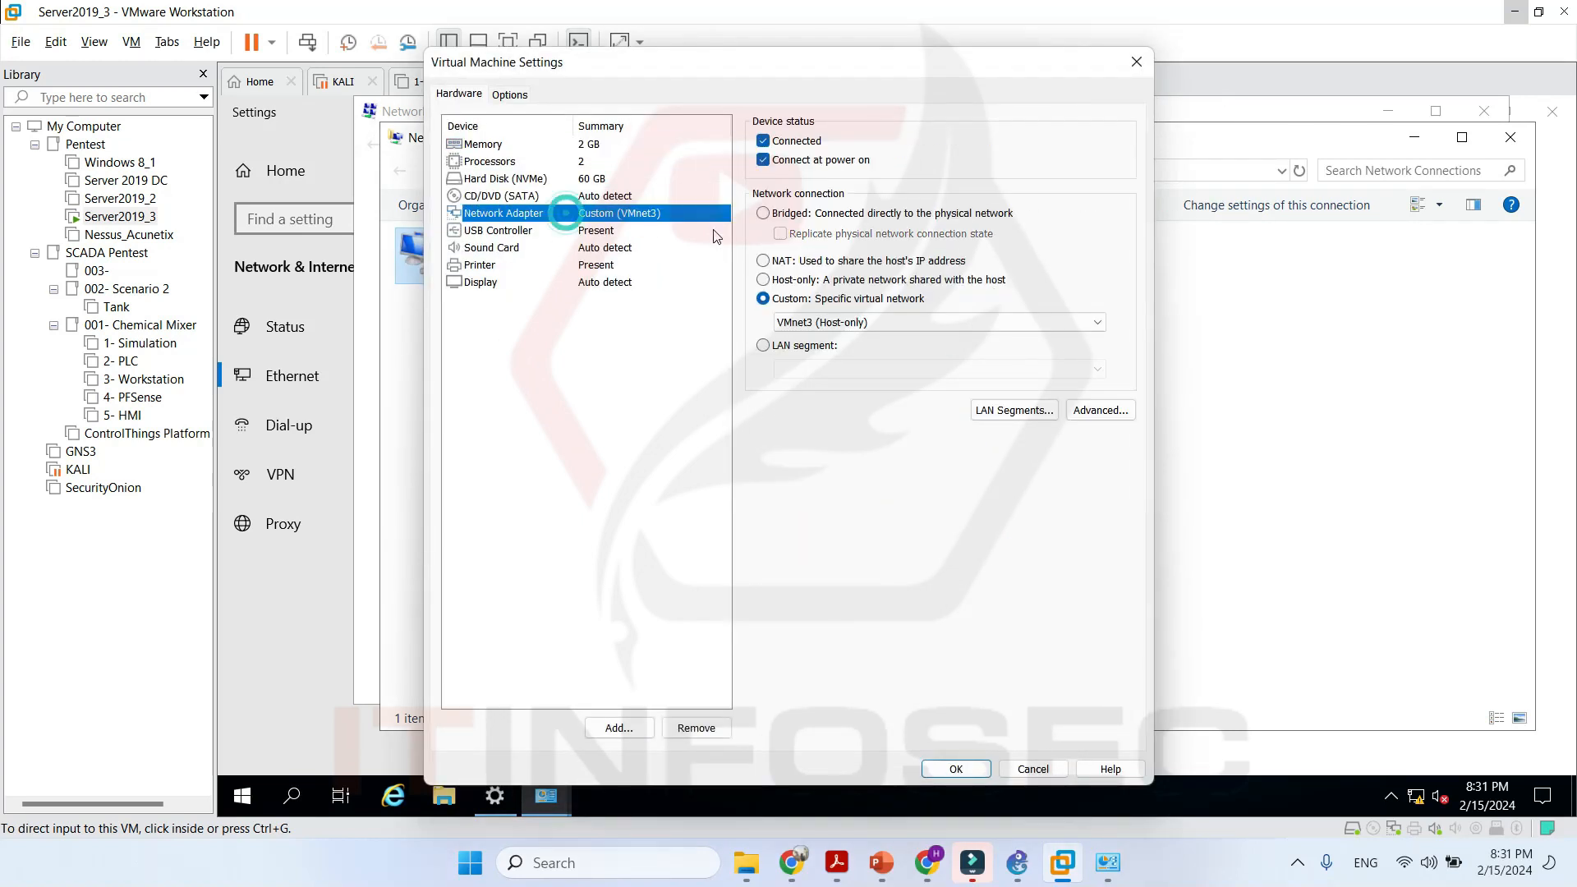
left_click(822, 298)
left_click(862, 322)
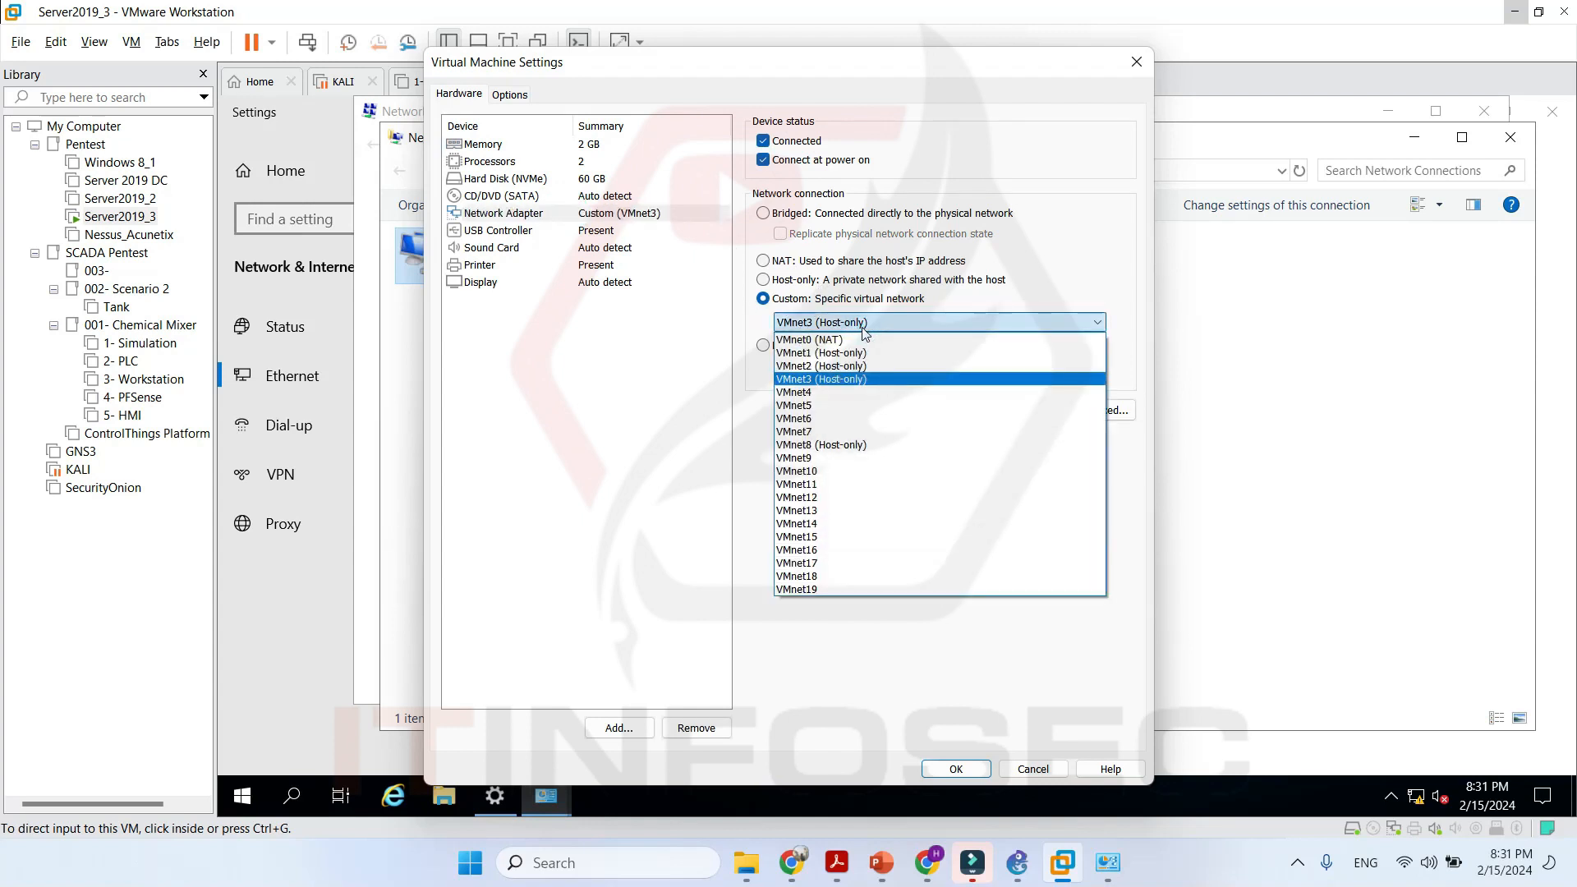
left_click(824, 447)
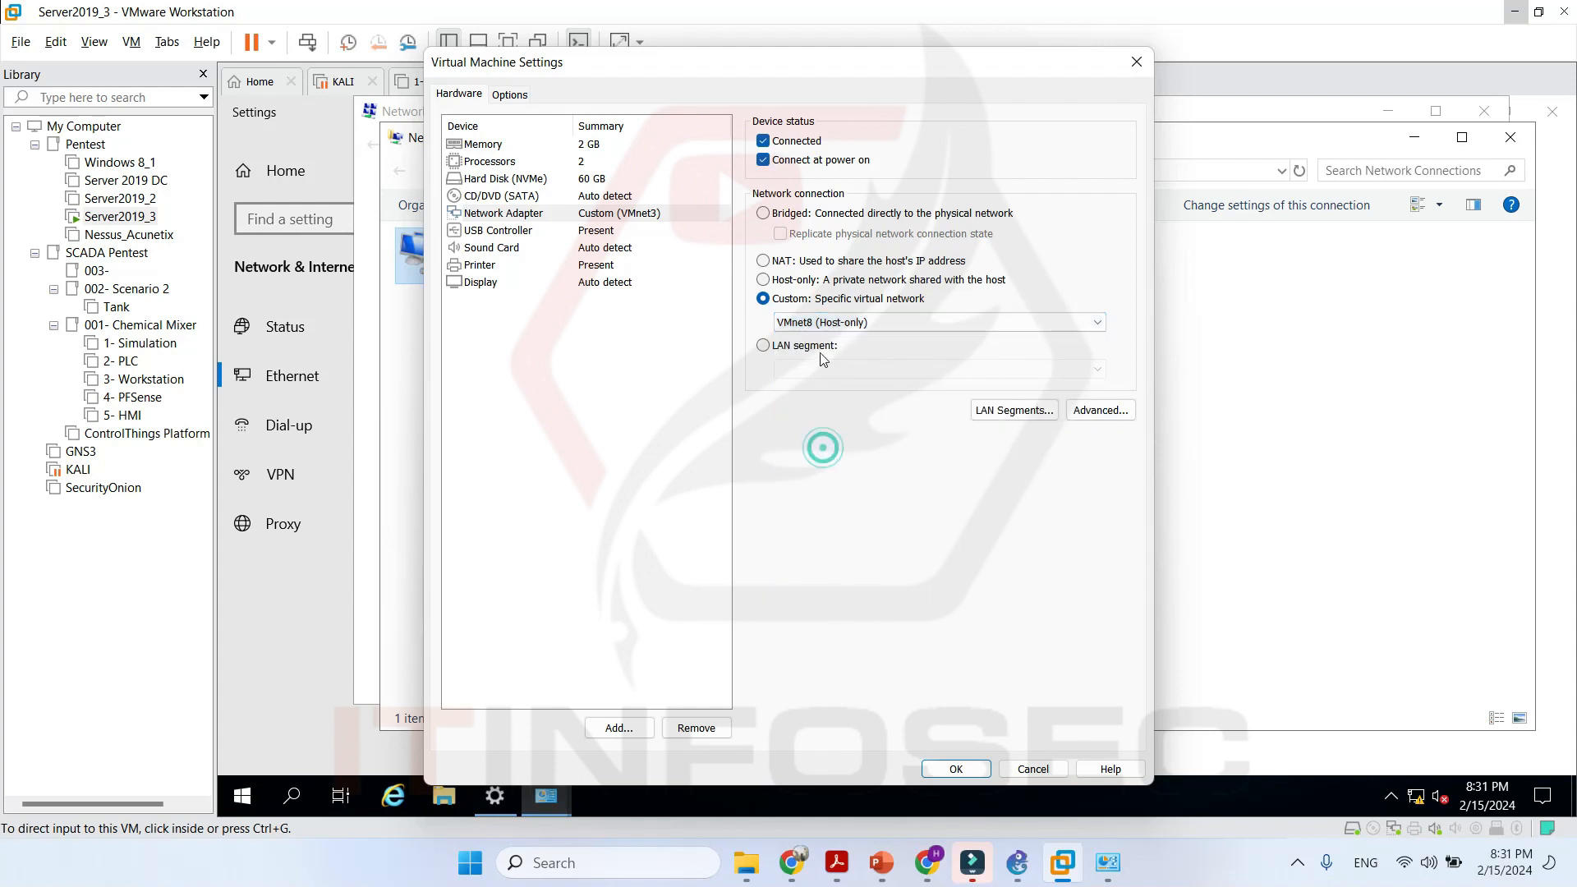
left_click(955, 768)
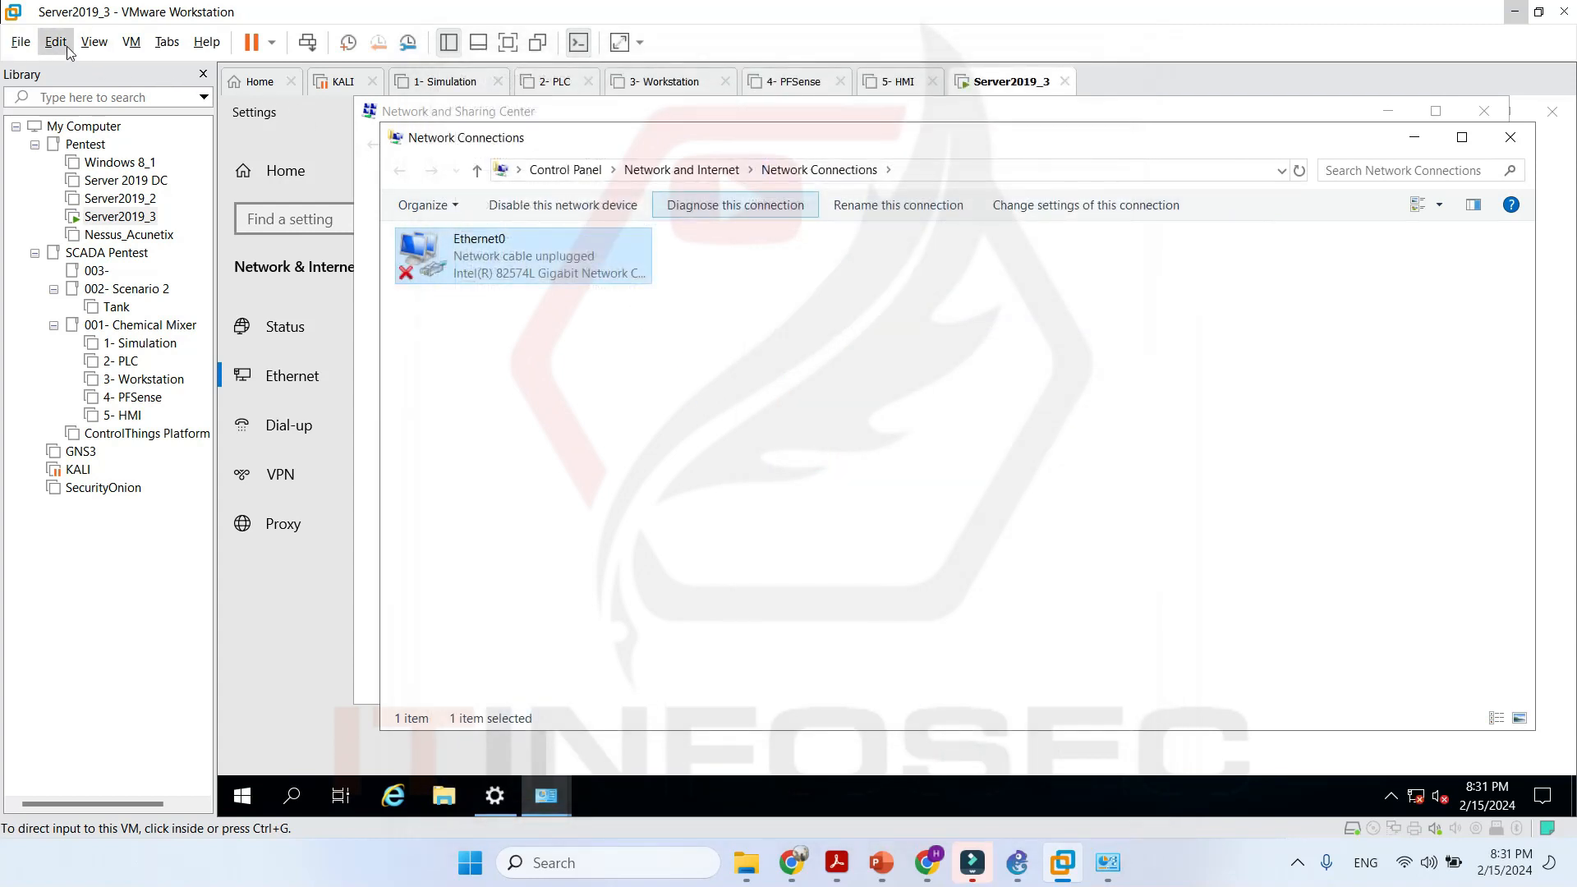
Open the Virtual Network Editor with change rights, check VMnet8's network type, and close the editor.
left_click(56, 42)
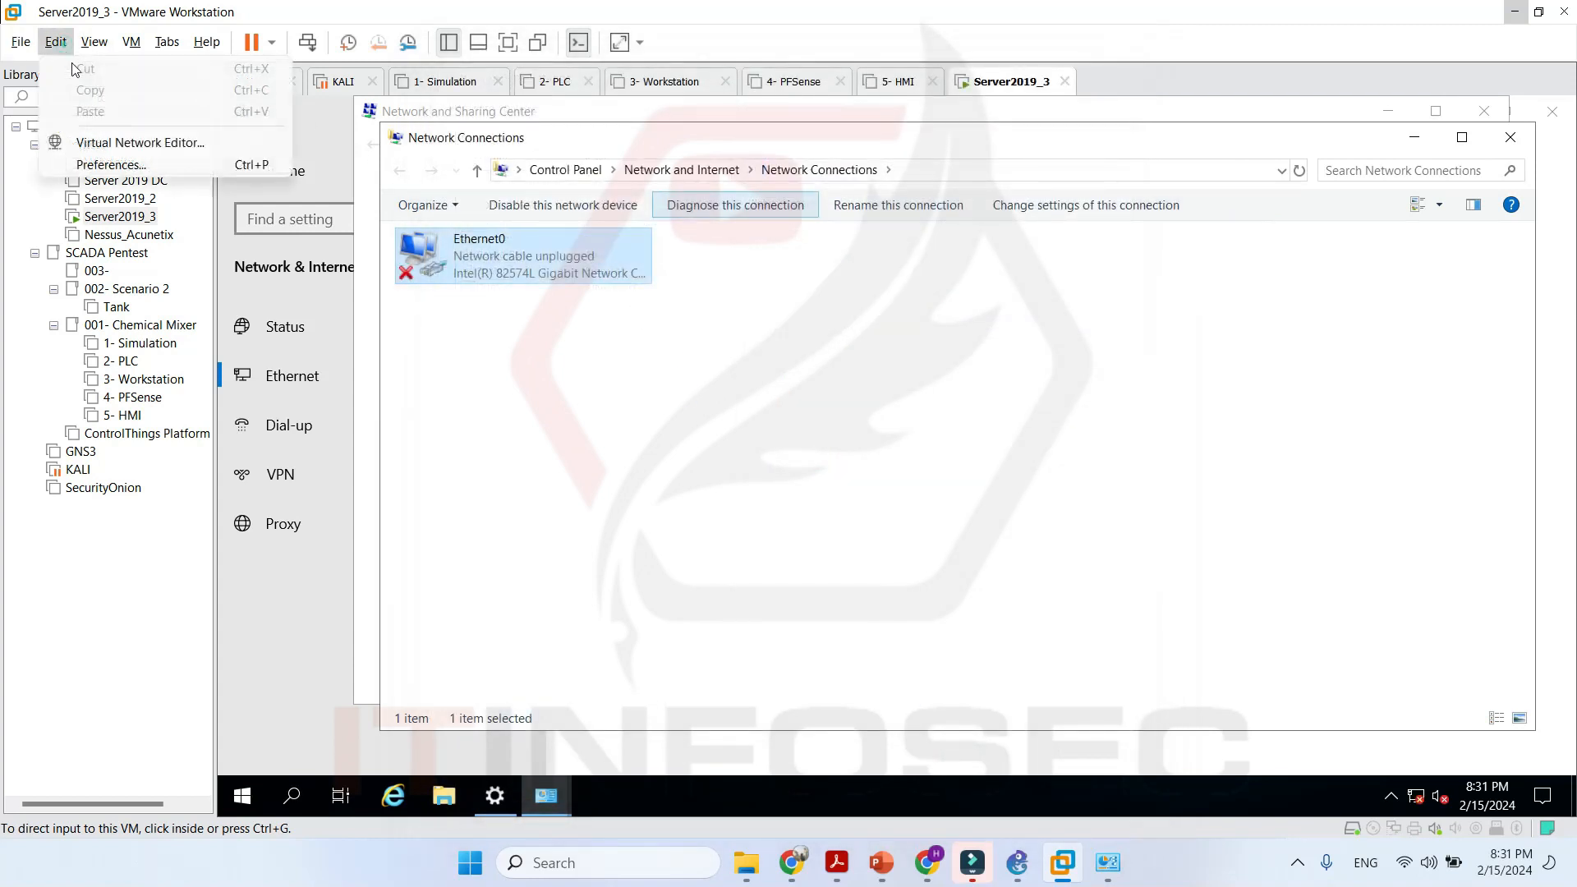
left_click(142, 144)
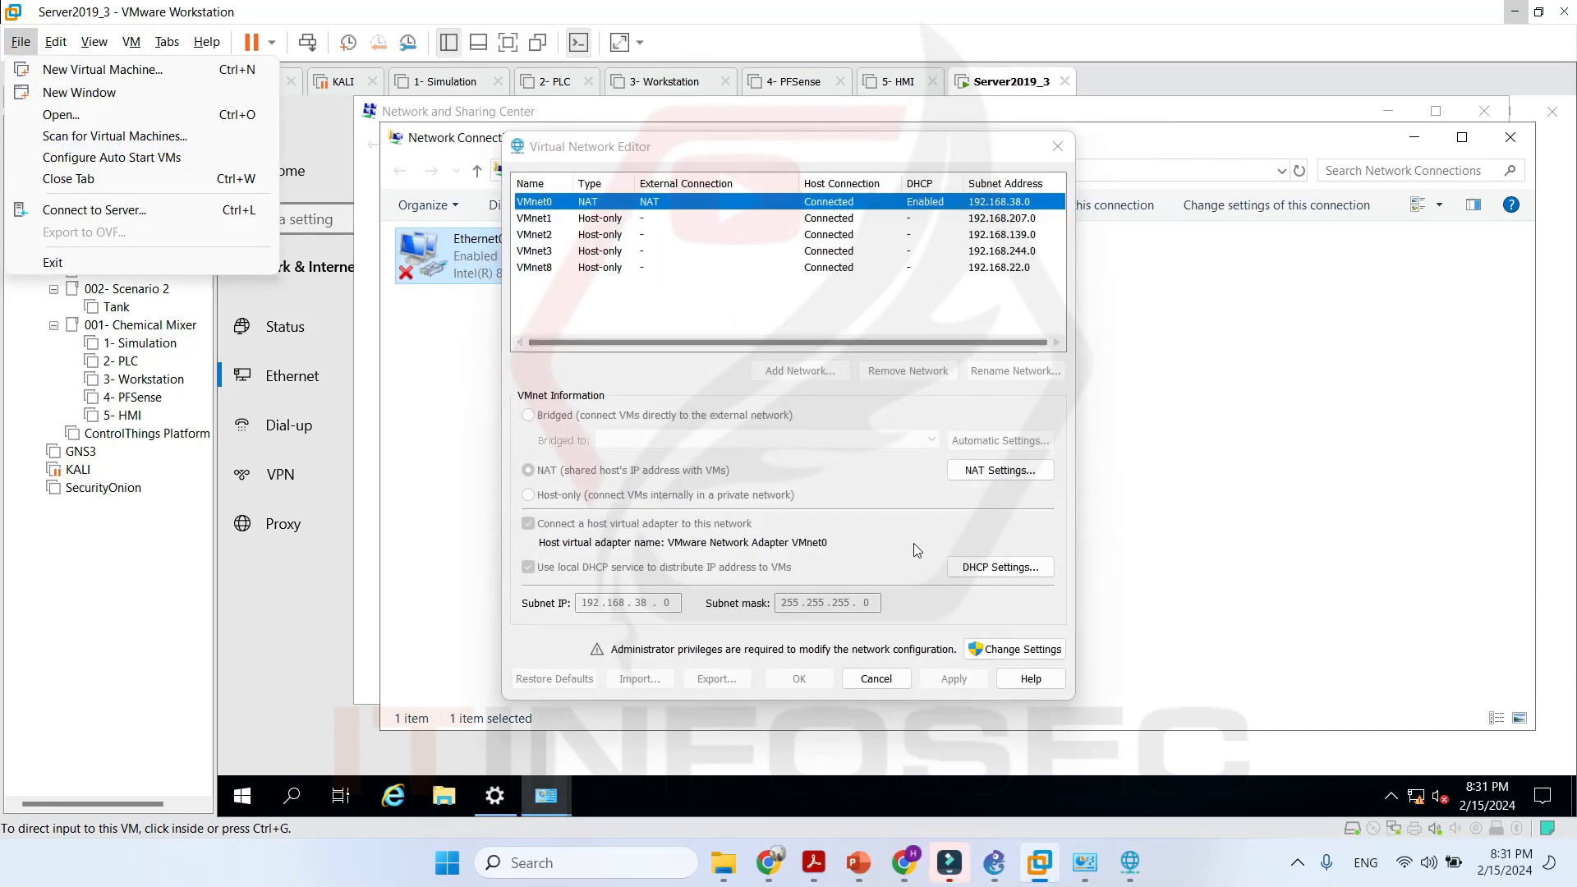
left_click(1015, 649)
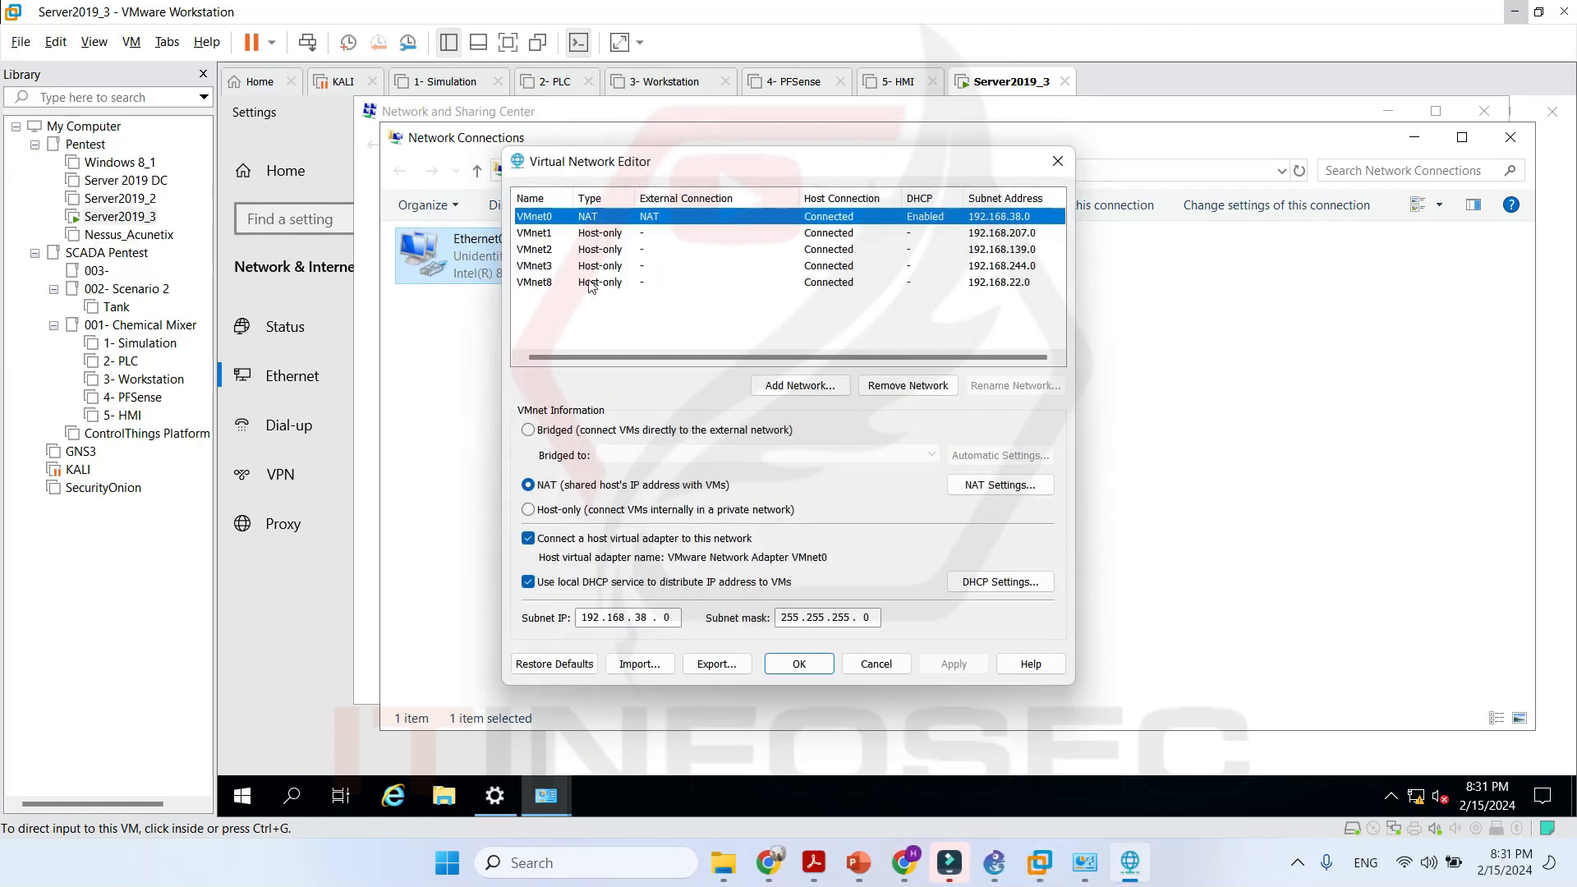
left_click(577, 284)
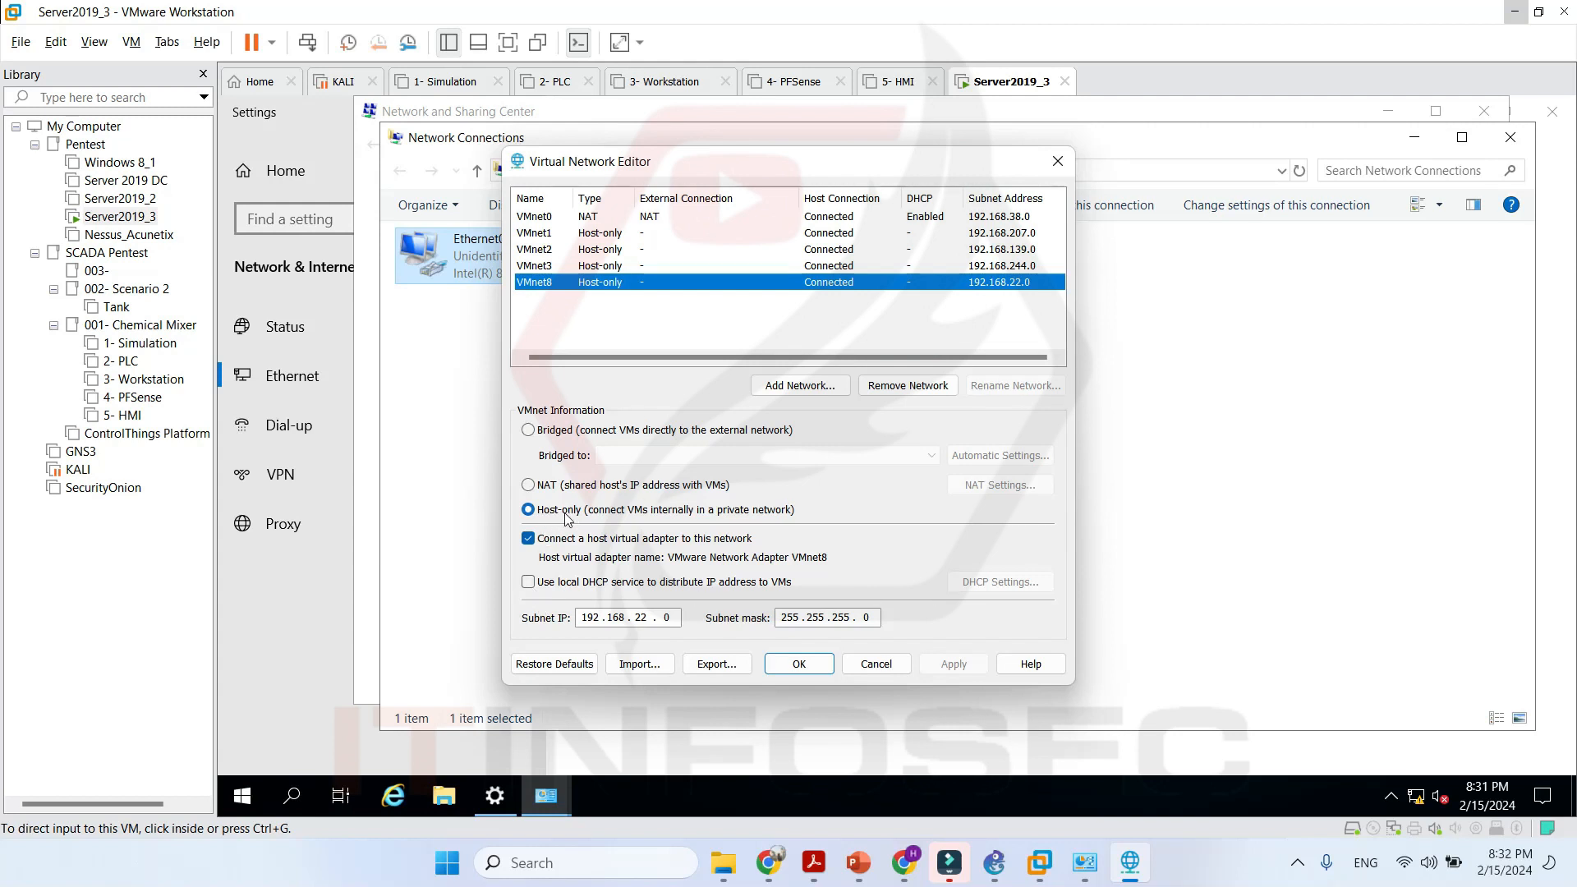
left_click(799, 663)
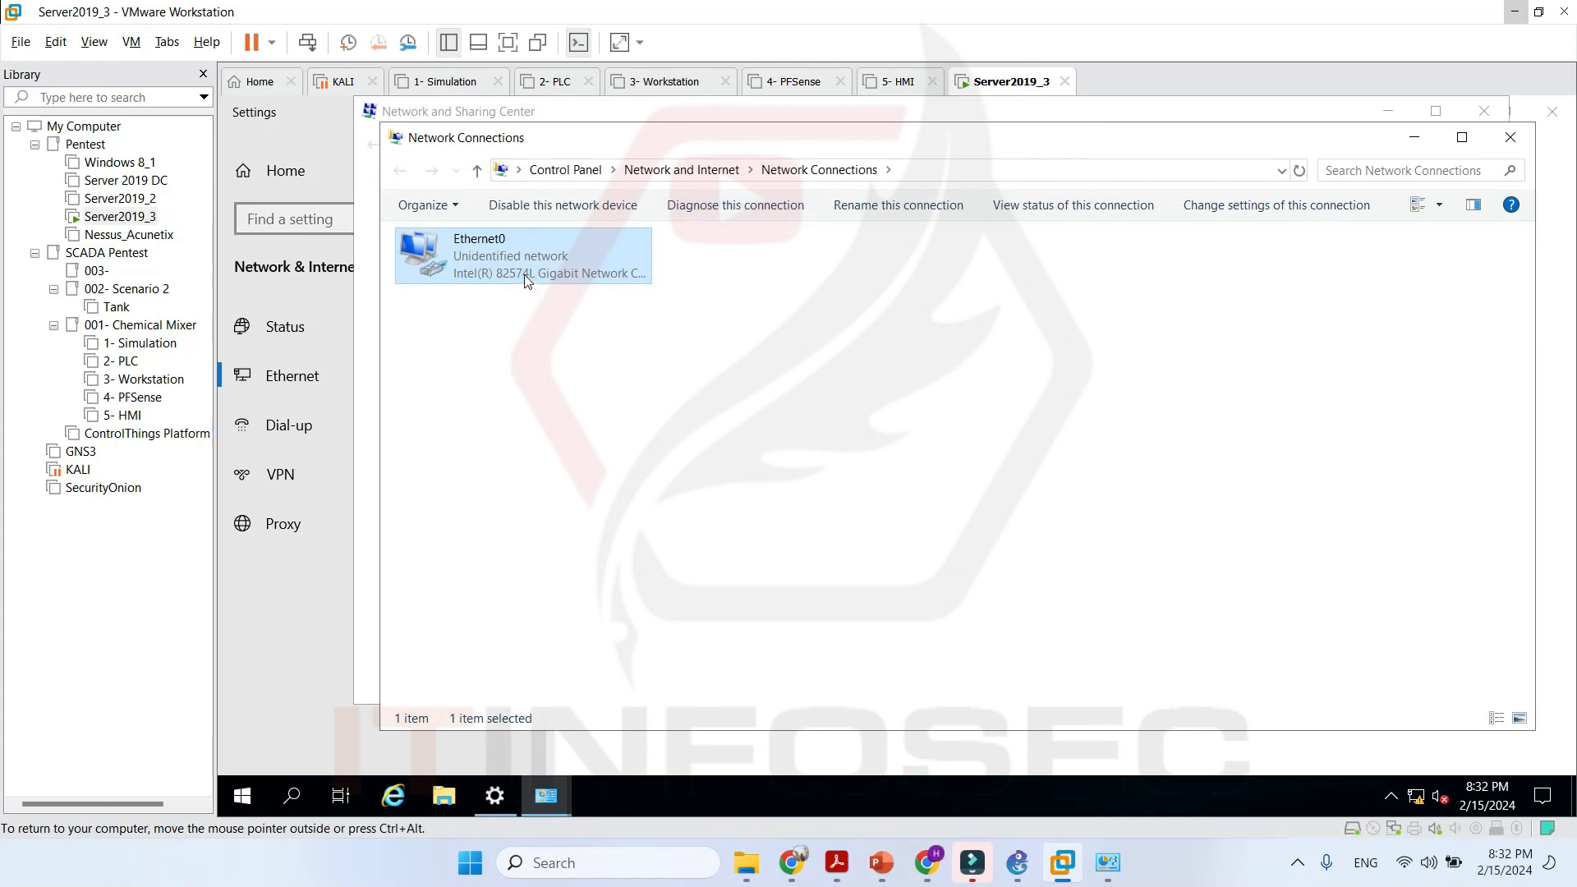
Check the IPv4 address in Ethernet0's connection details inside the Server2019_3 guest, and close the details.
double_click(527, 287)
left_click(801, 440)
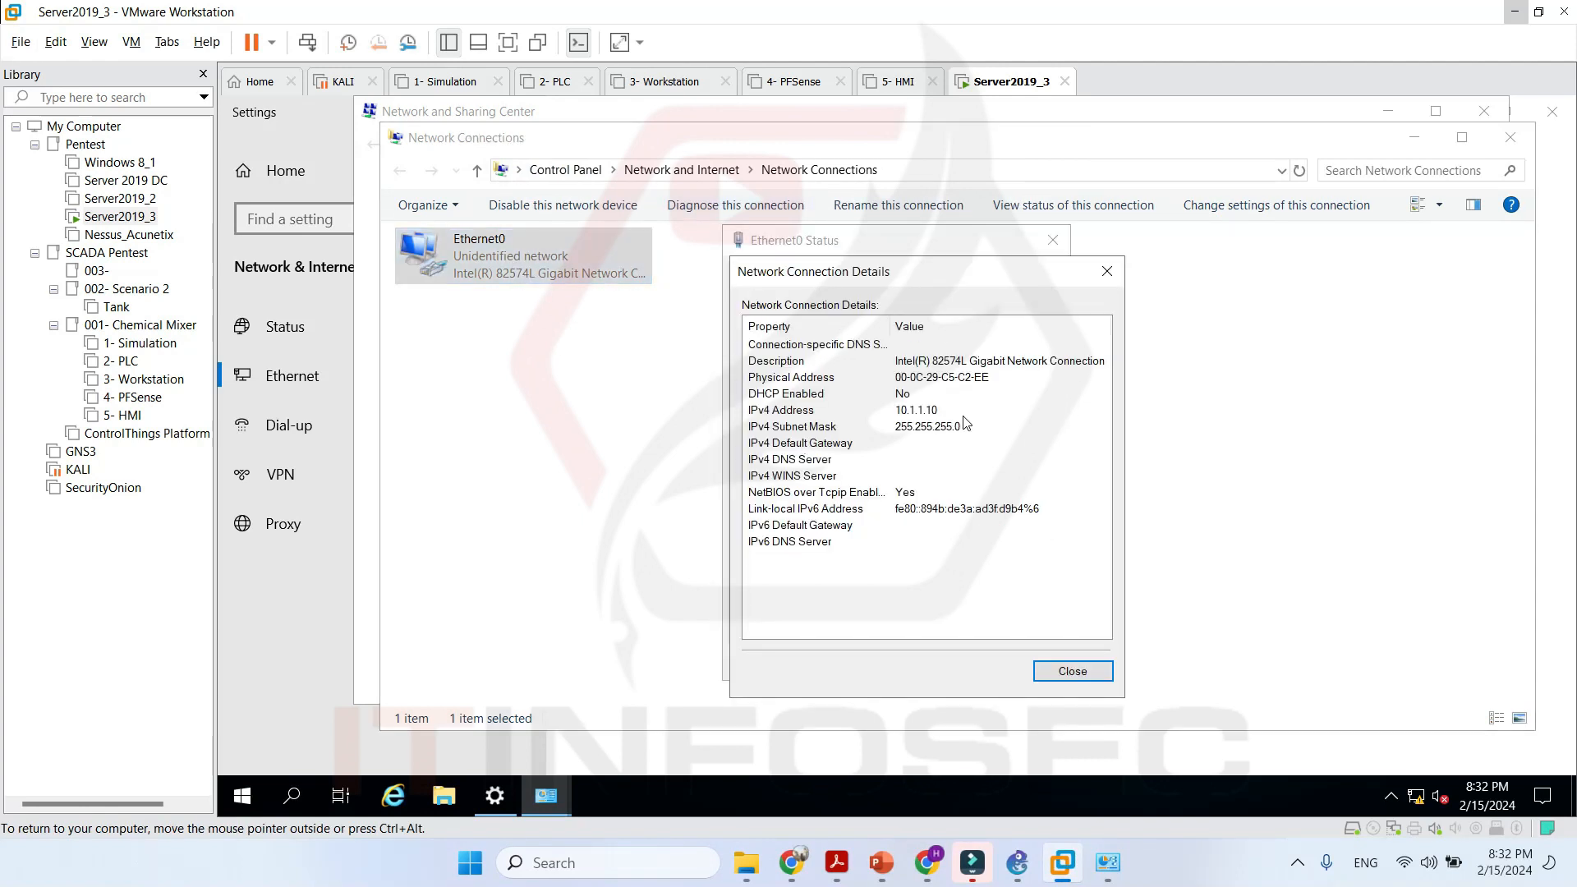
left_click(928, 414)
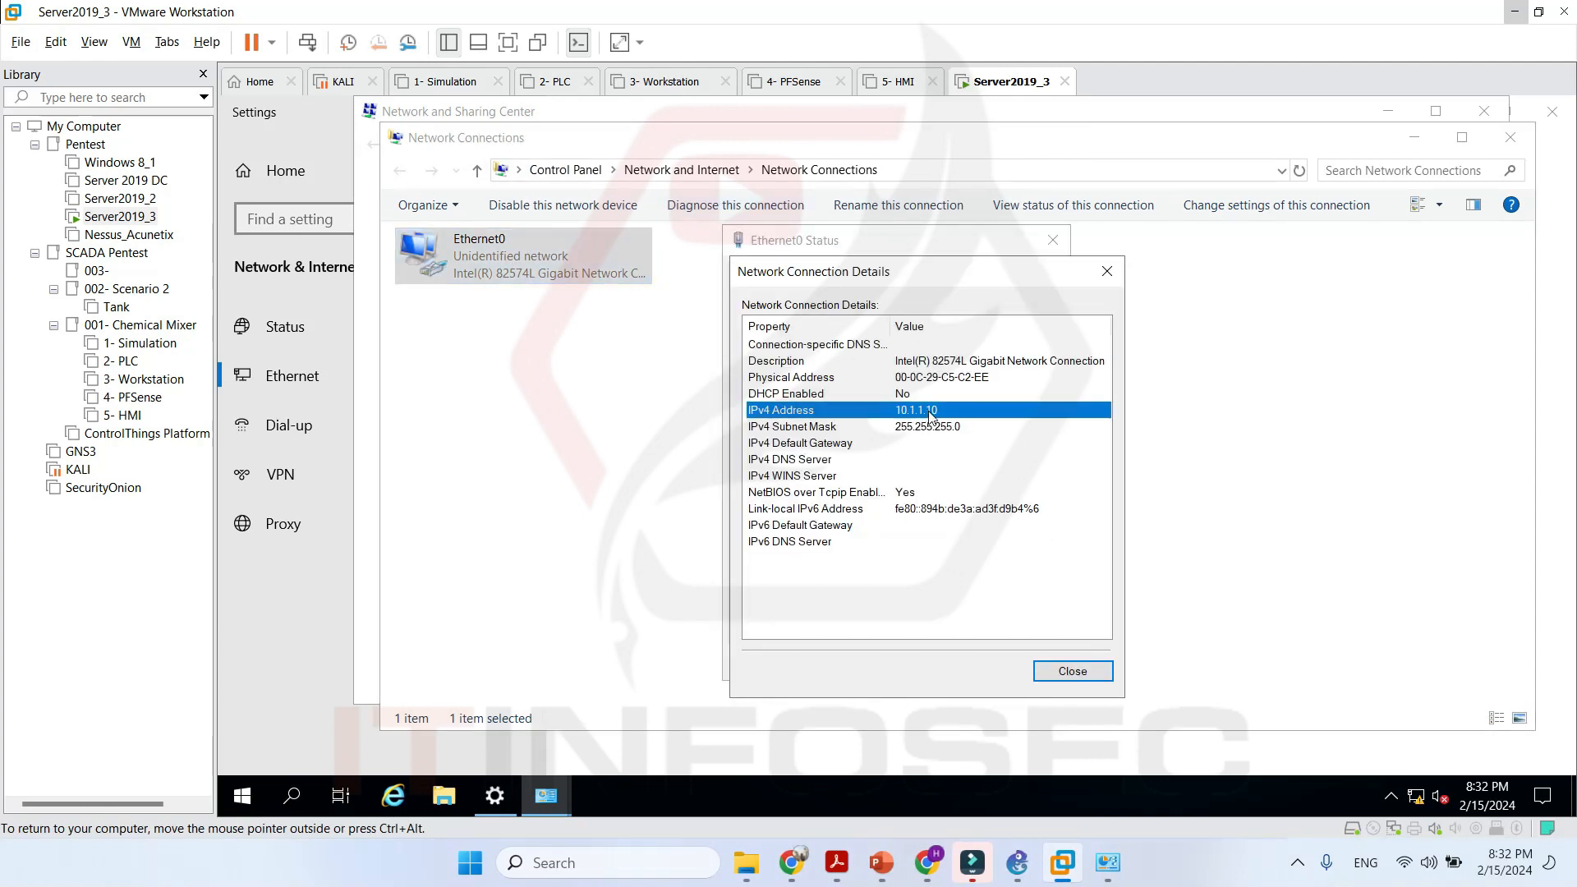
left_click(1107, 264)
left_click(1053, 240)
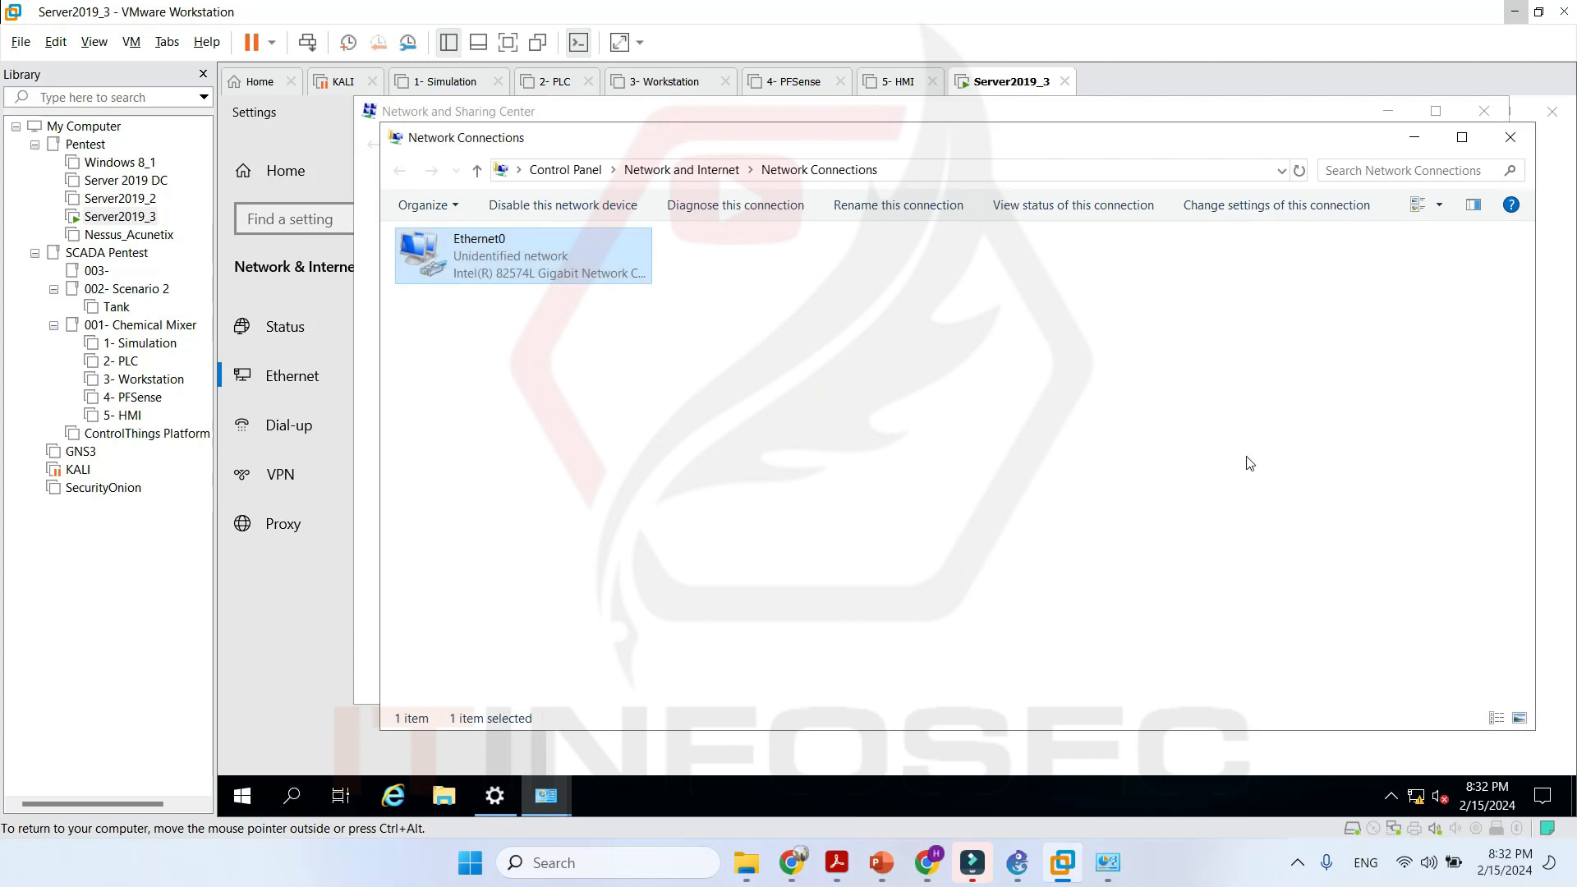
Switch to GNS3 and delete Cloud1 together with its link to Switch1.
left_click(1516, 11)
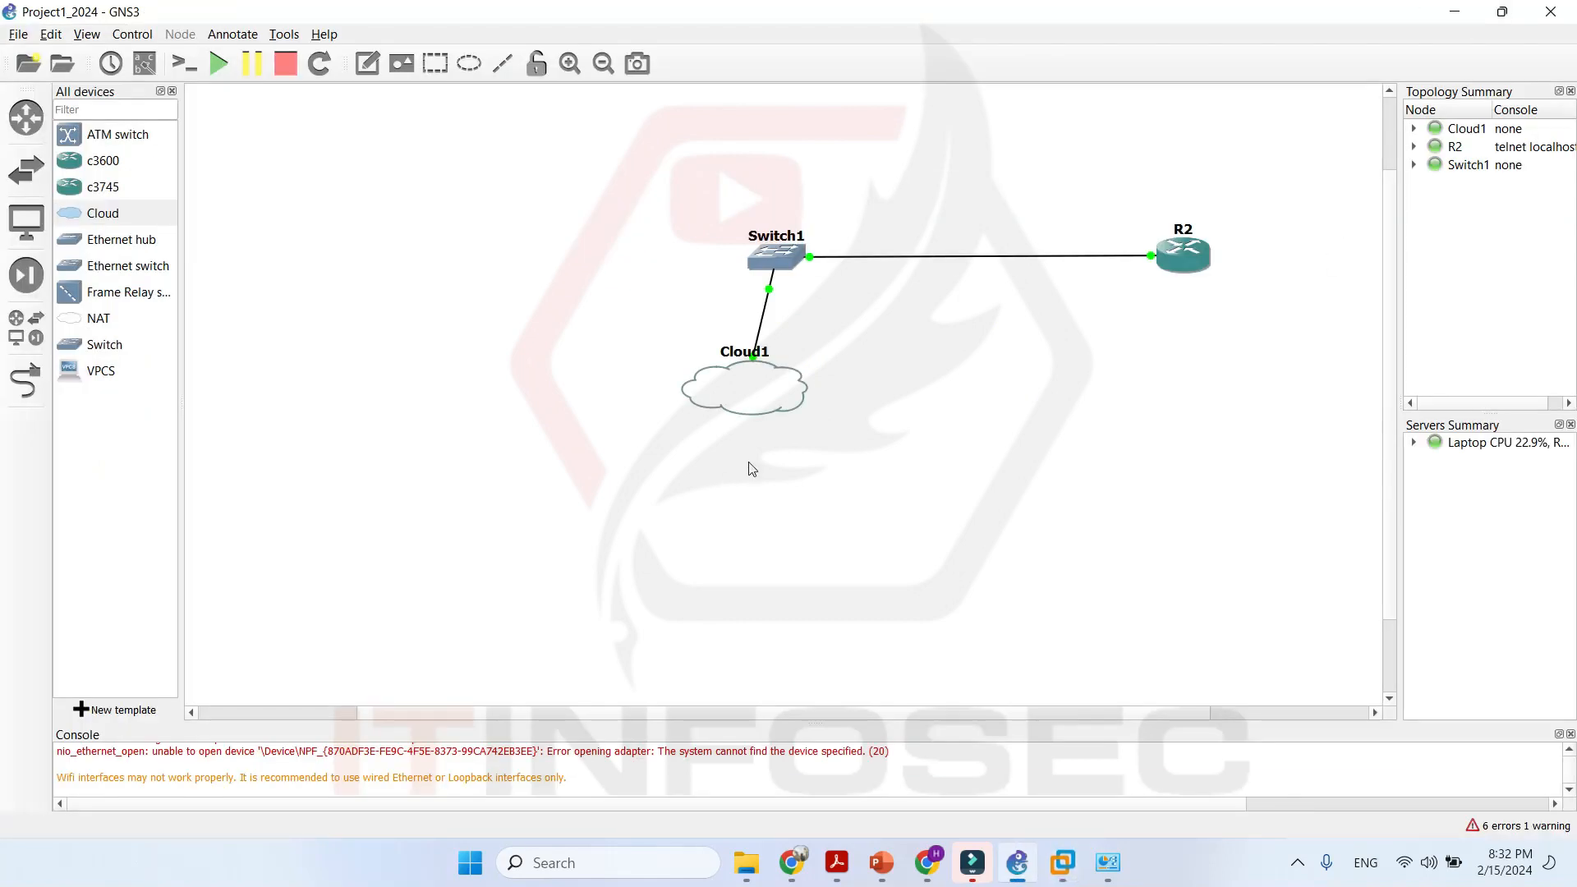
left_click(854, 340)
left_click(762, 324)
left_click(758, 322)
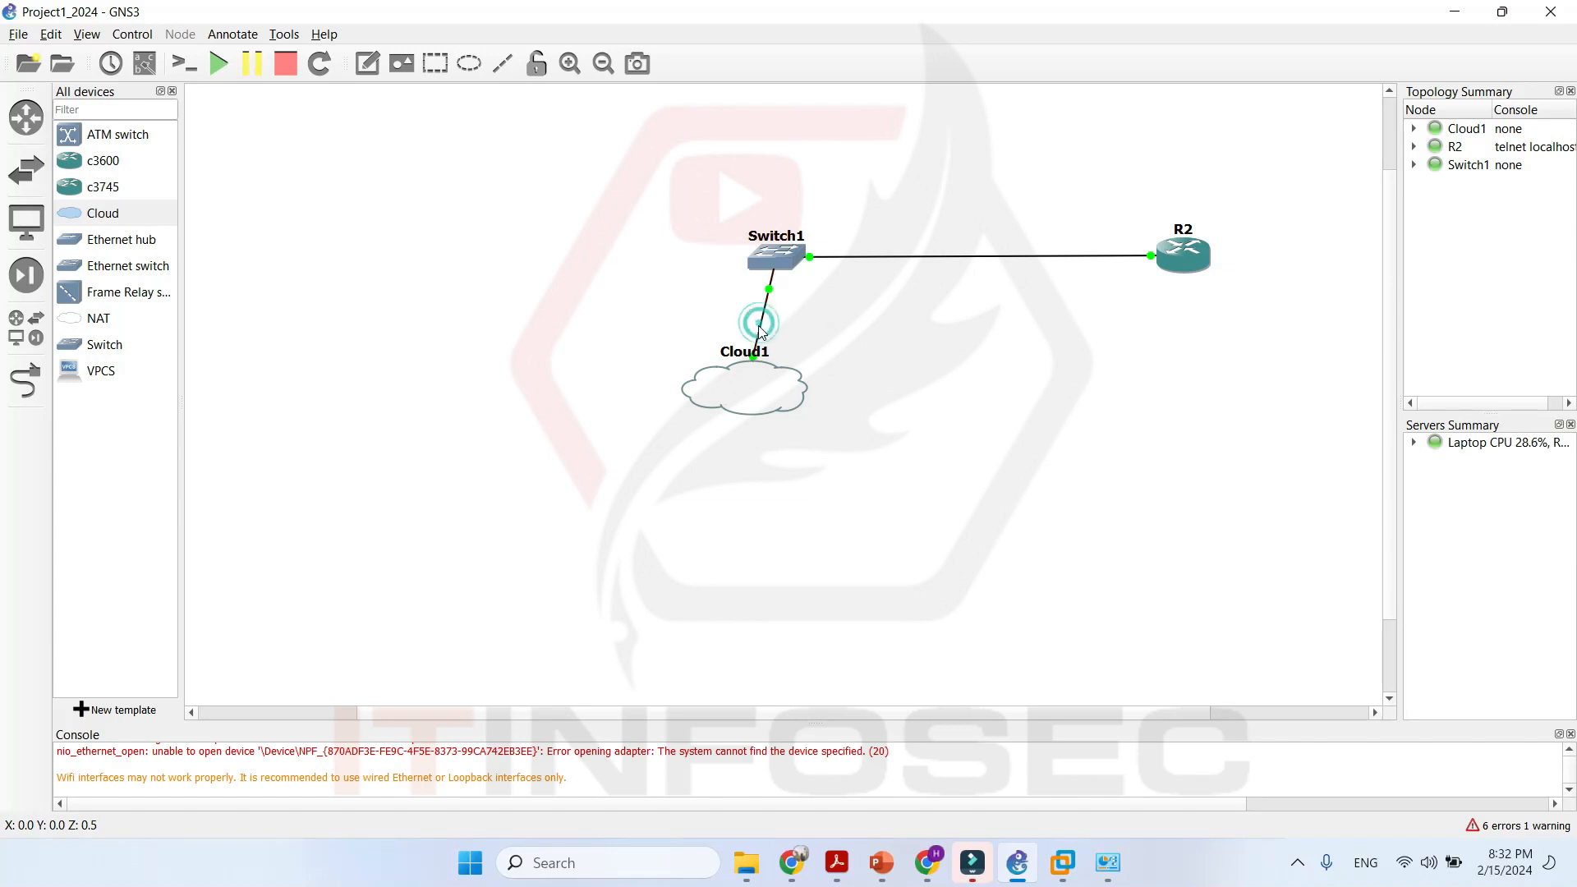
left_click(772, 392)
key("Delete")
left_click(833, 450)
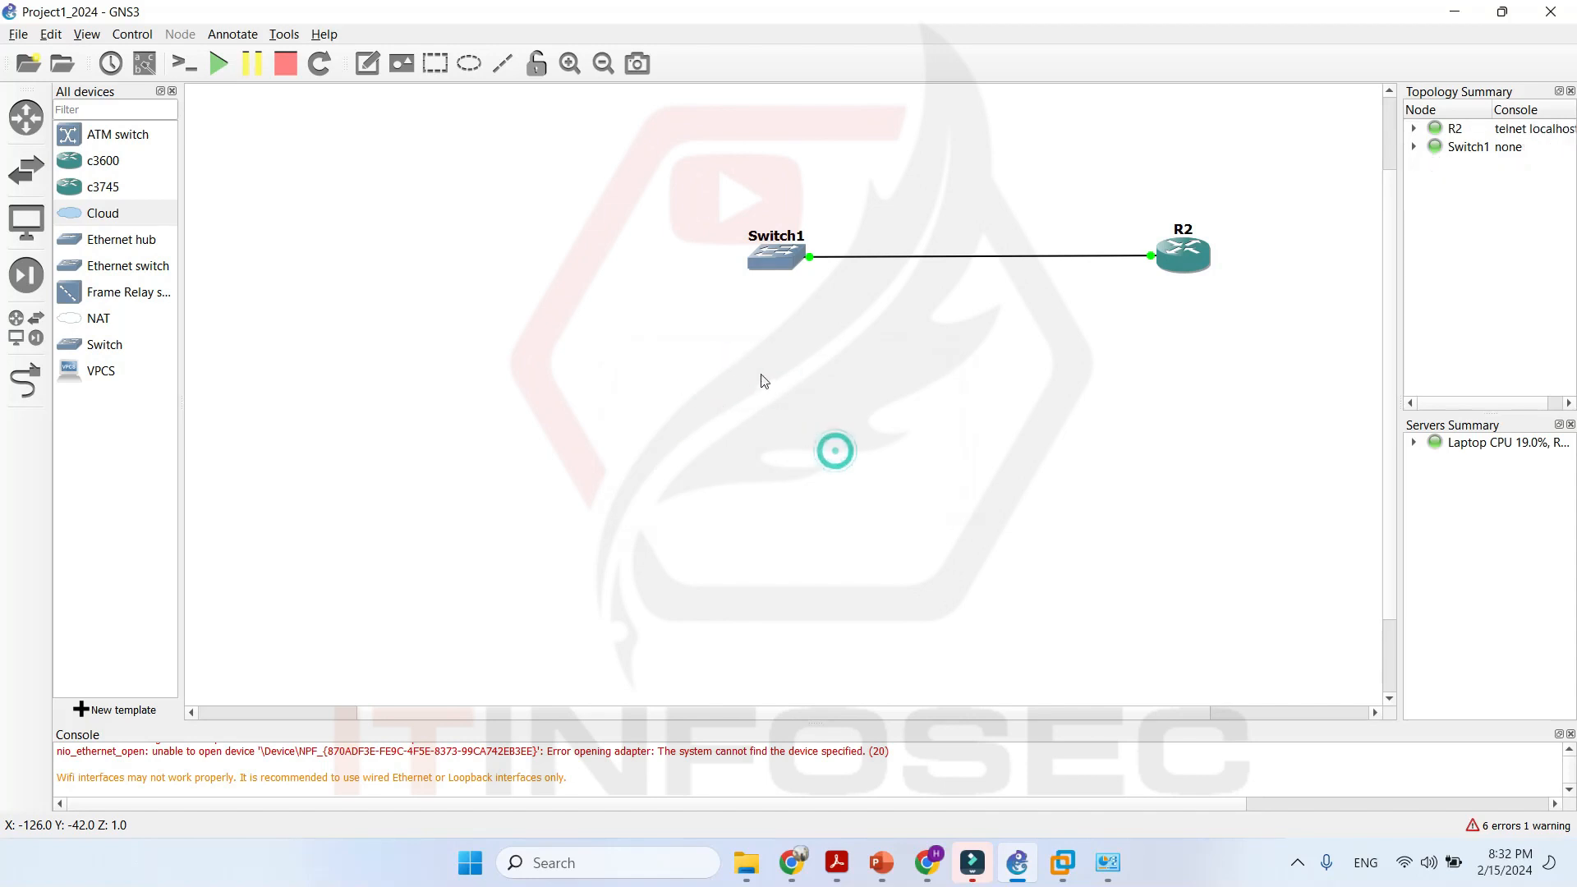
Place a Cloud node below Switch1 and add VMware Network Adapter VMnet8 to its Ethernet interfaces, with special Ethernet interfaces shown.
mouse_move(95, 320)
left_mouse_down()
mouse_move(328, 331)
mouse_move(245, 349)
mouse_move(94, 318)
left_mouse_up()
left_click_drag(103, 213, 710, 415)
right_click(720, 415)
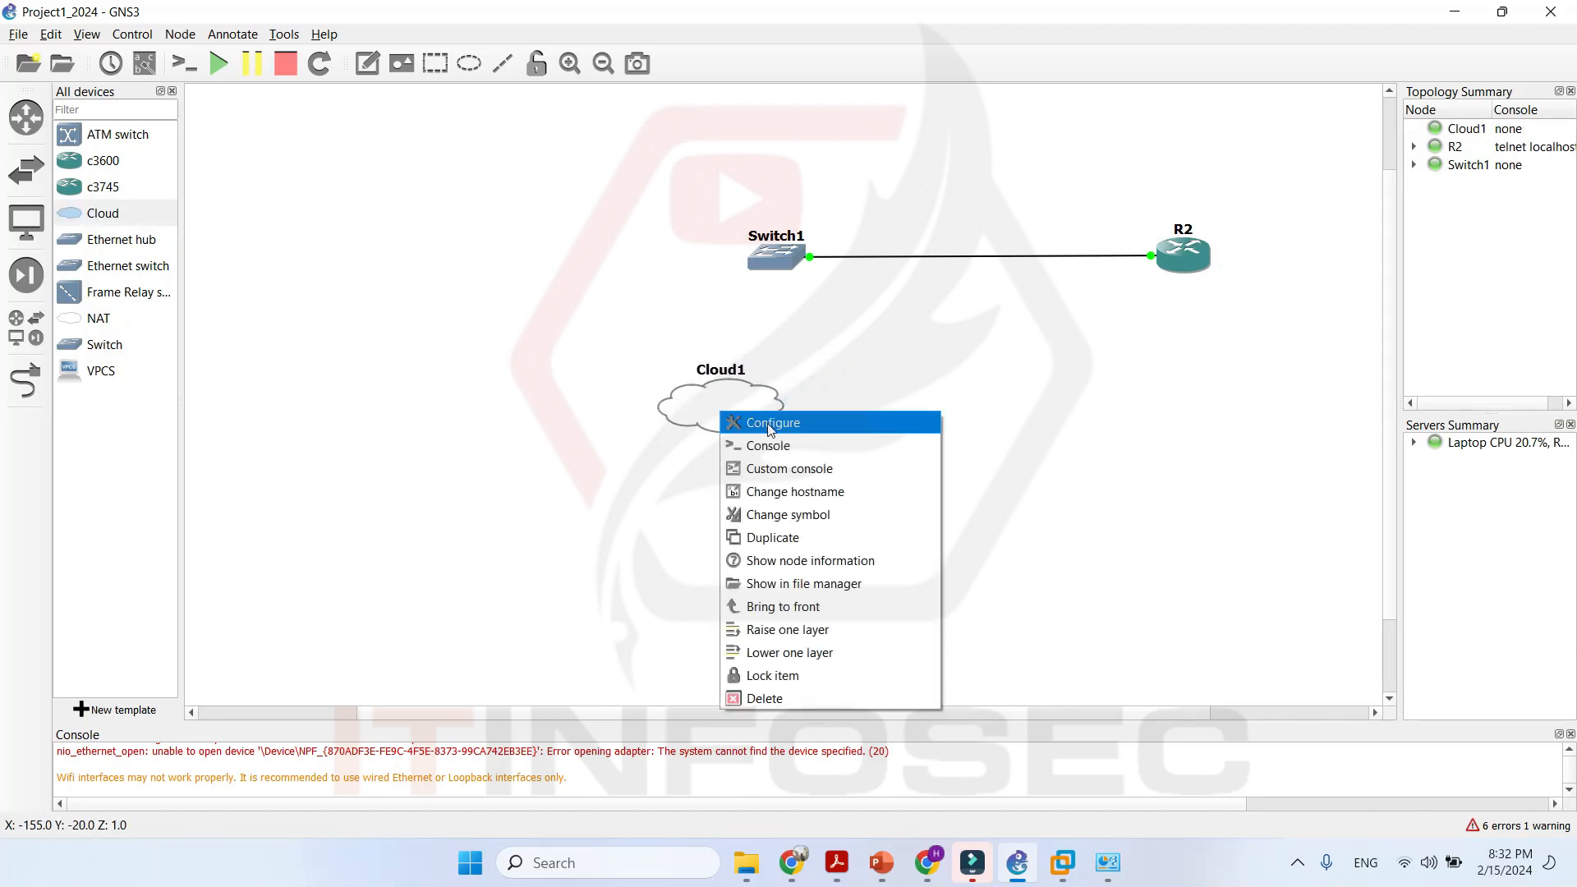
left_click(780, 422)
left_click(549, 549)
left_click(750, 349)
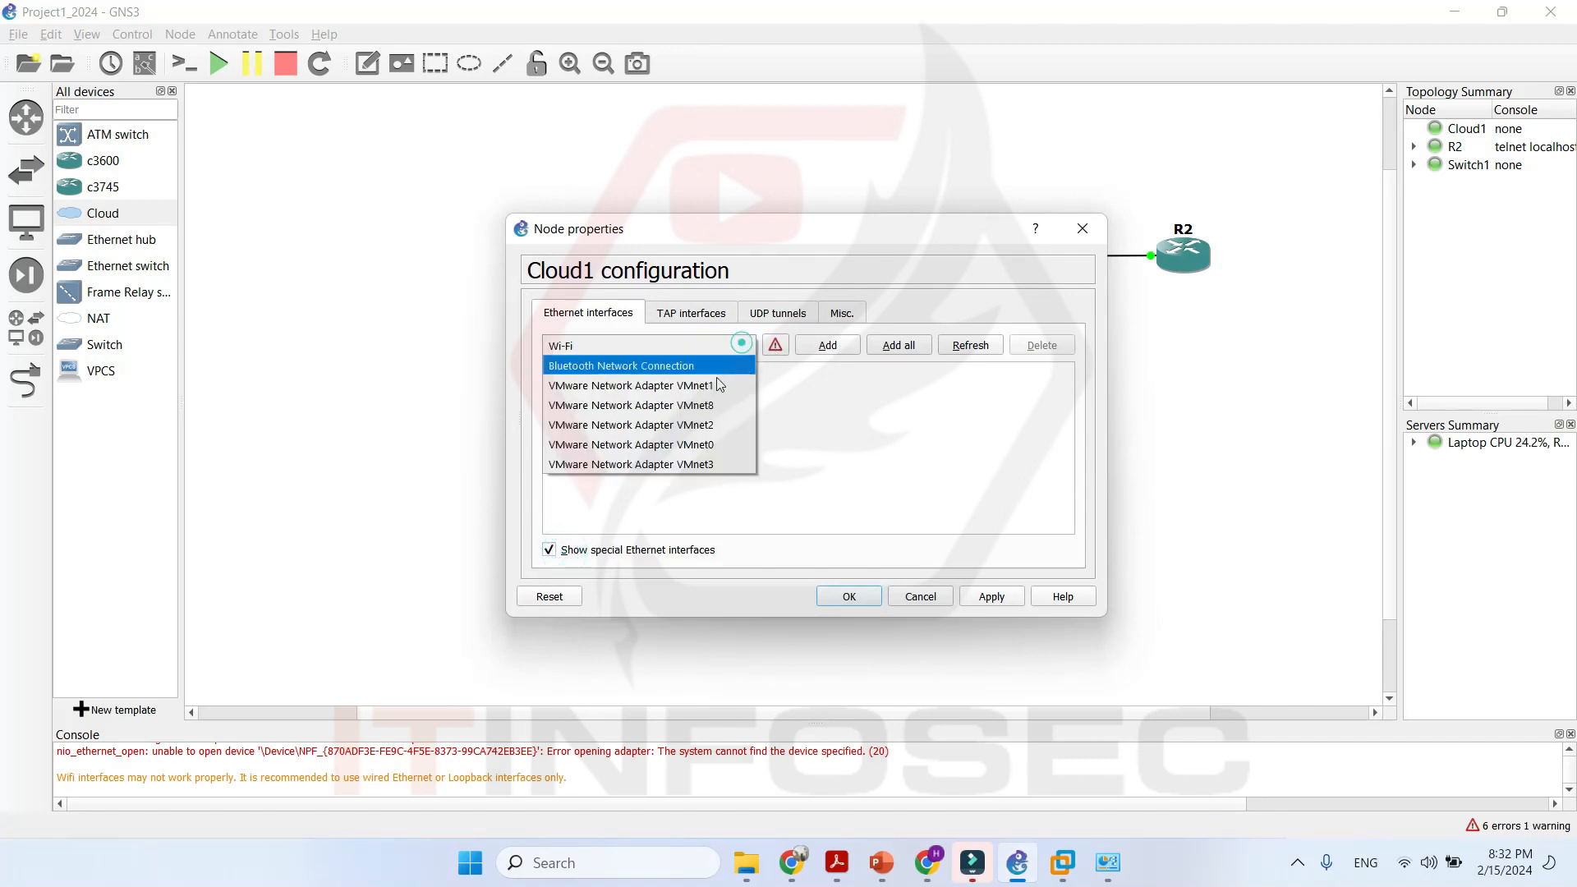
left_click(708, 410)
left_click(827, 345)
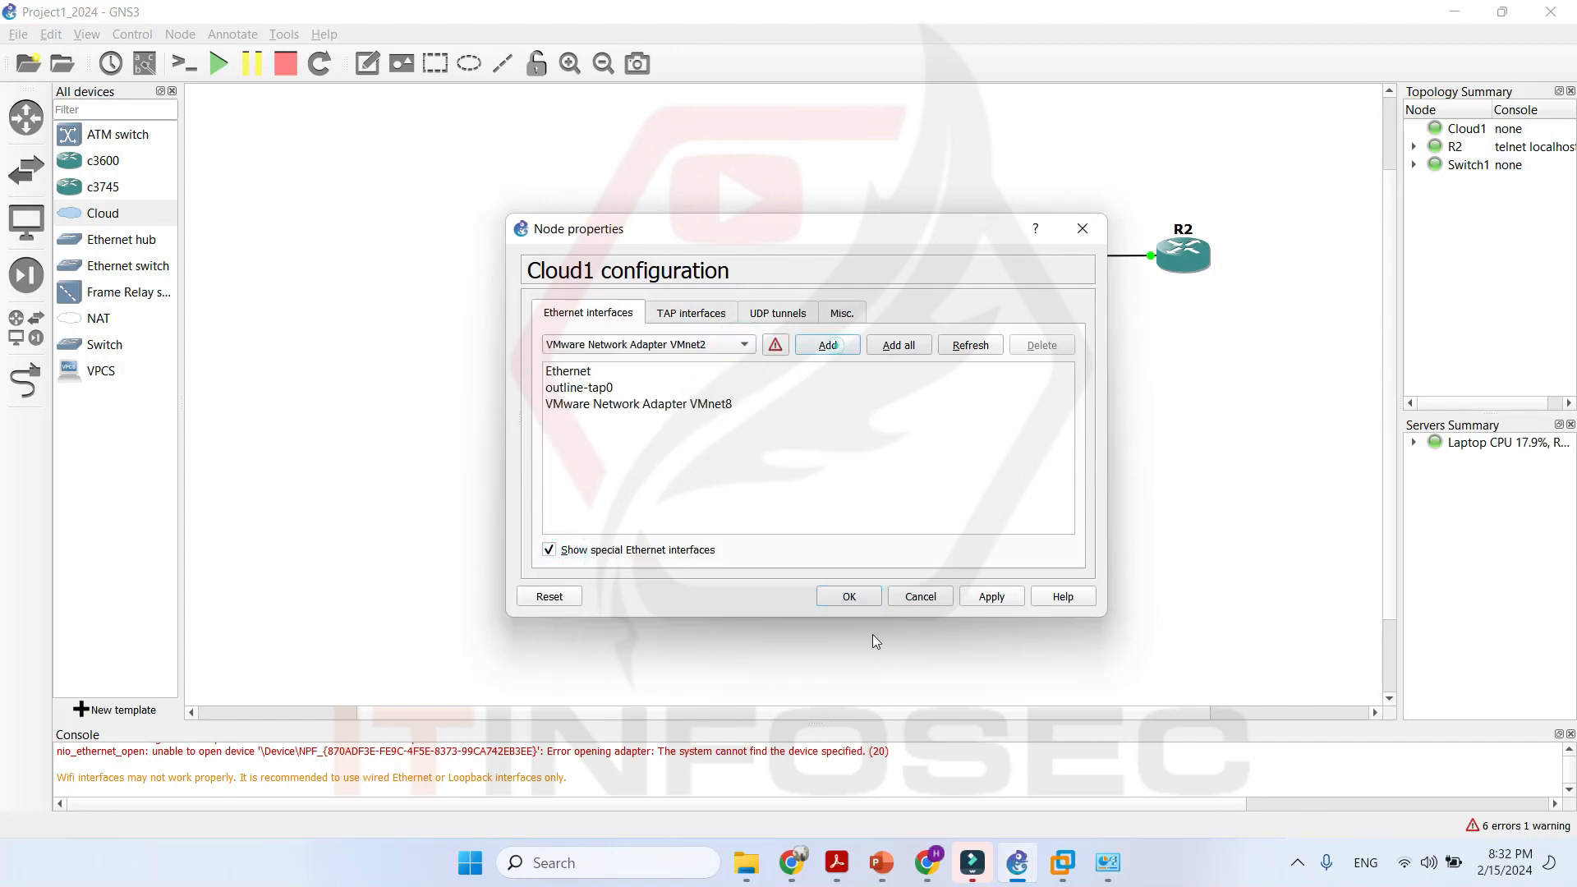
left_click(849, 597)
Link Cloud1's VMware Network Adapter VMnet8 interface to Ethernet0 on Switch1.
left_click(26, 380)
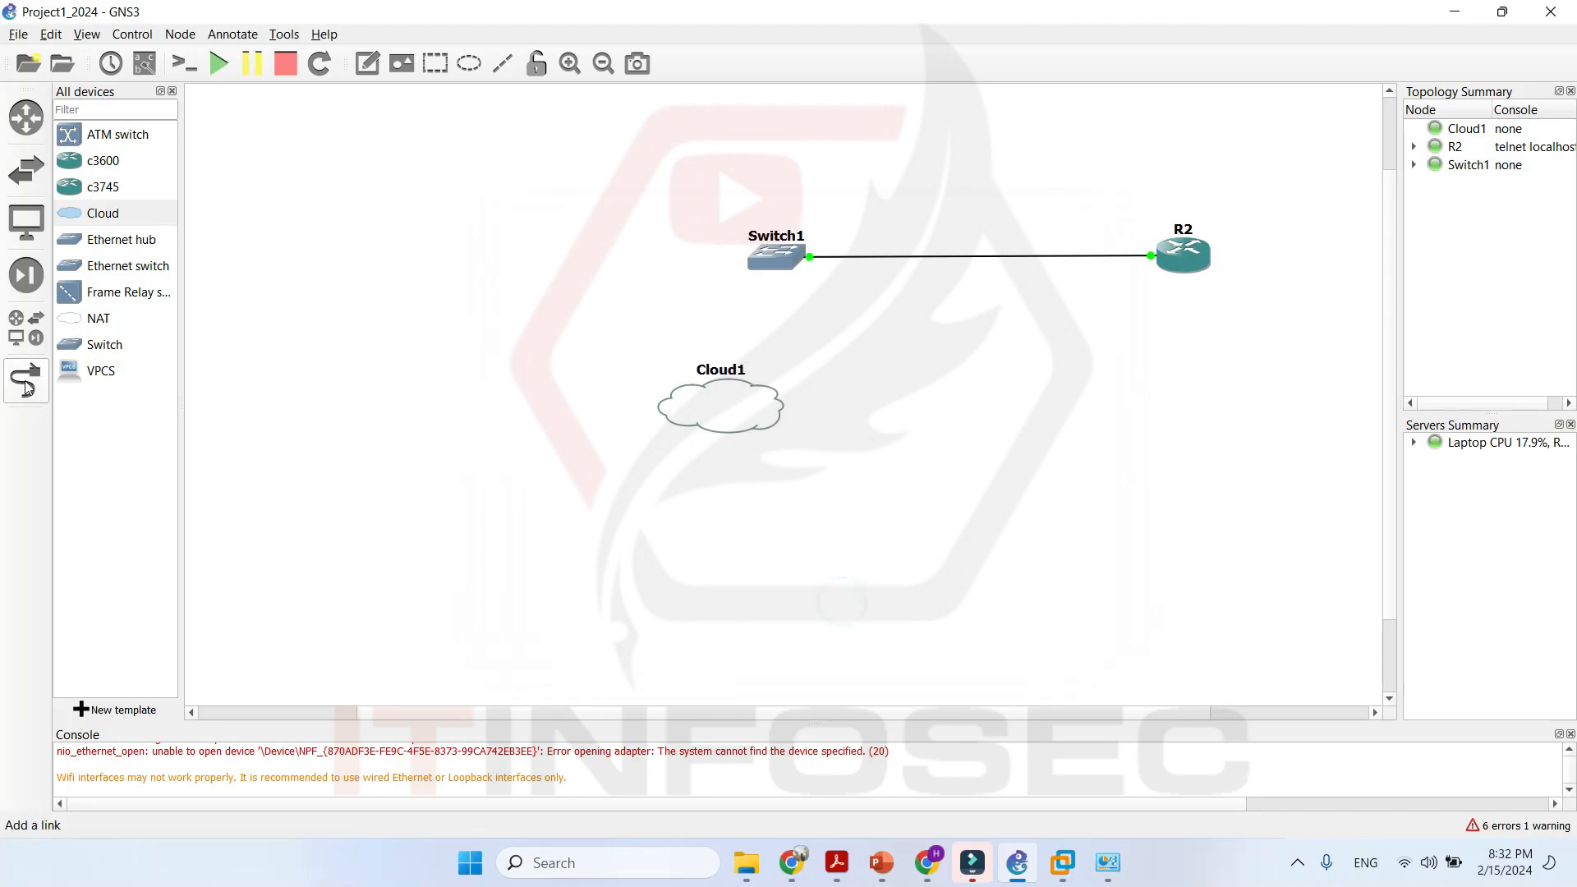
left_click(717, 403)
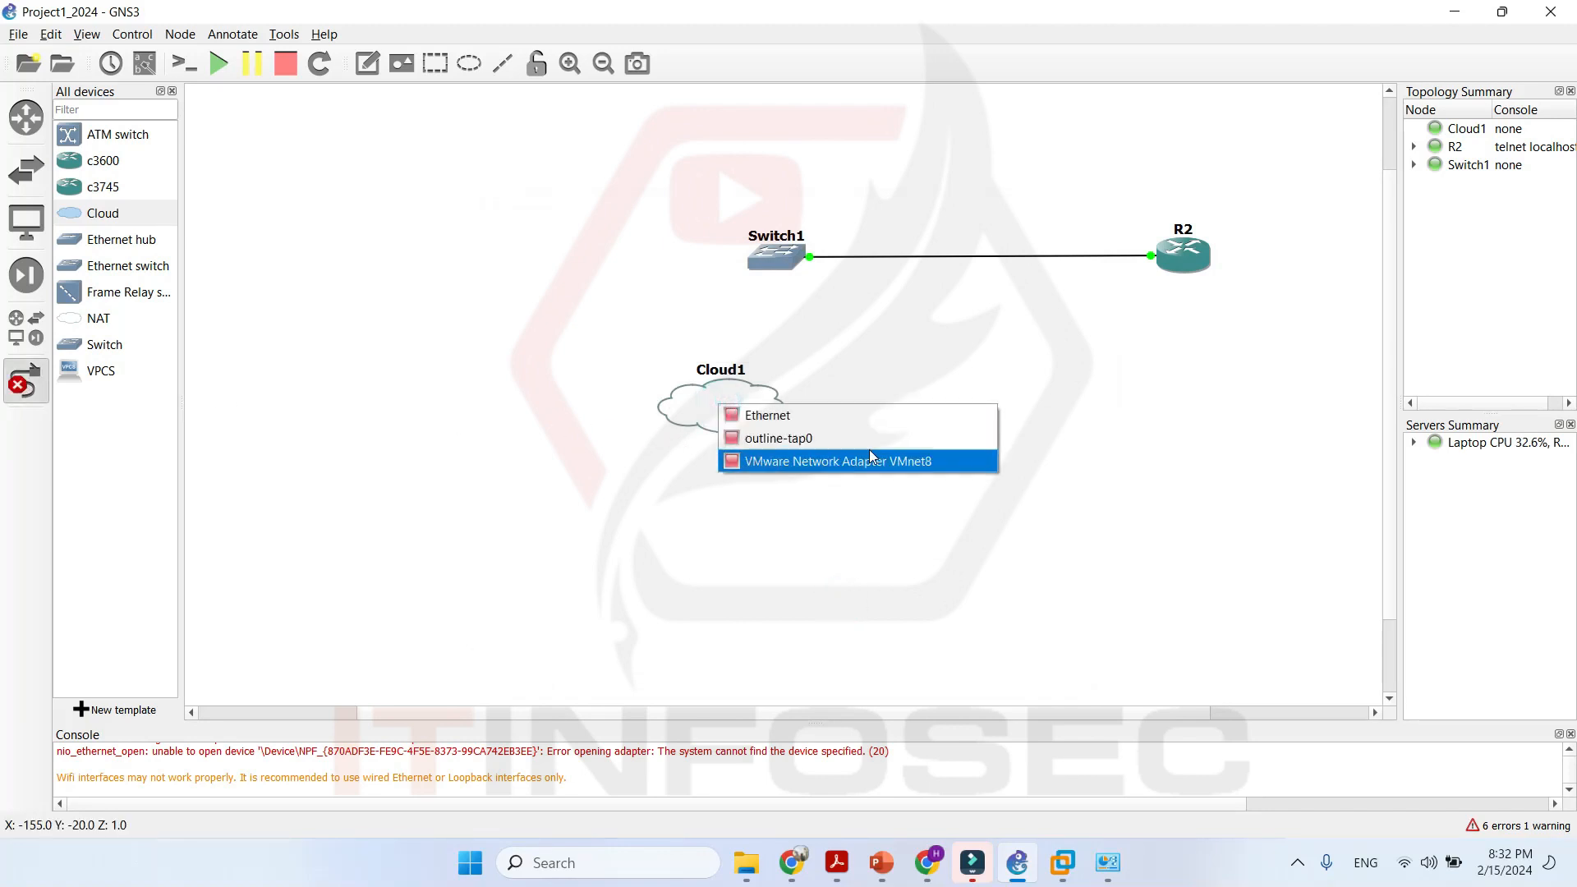
left_click(917, 462)
left_click(786, 262)
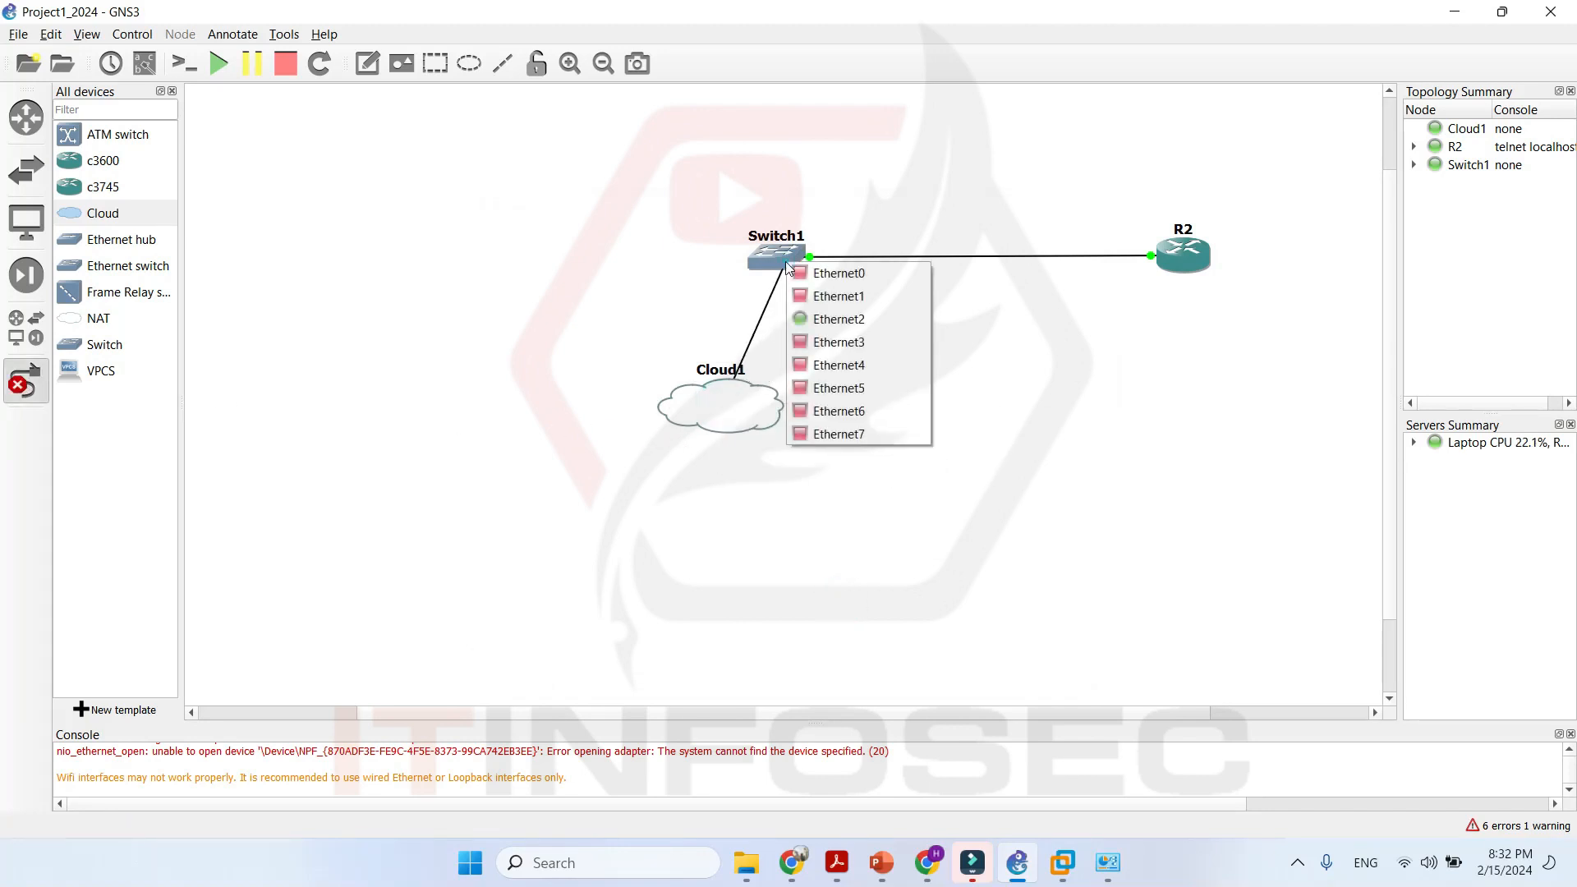
left_click(837, 272)
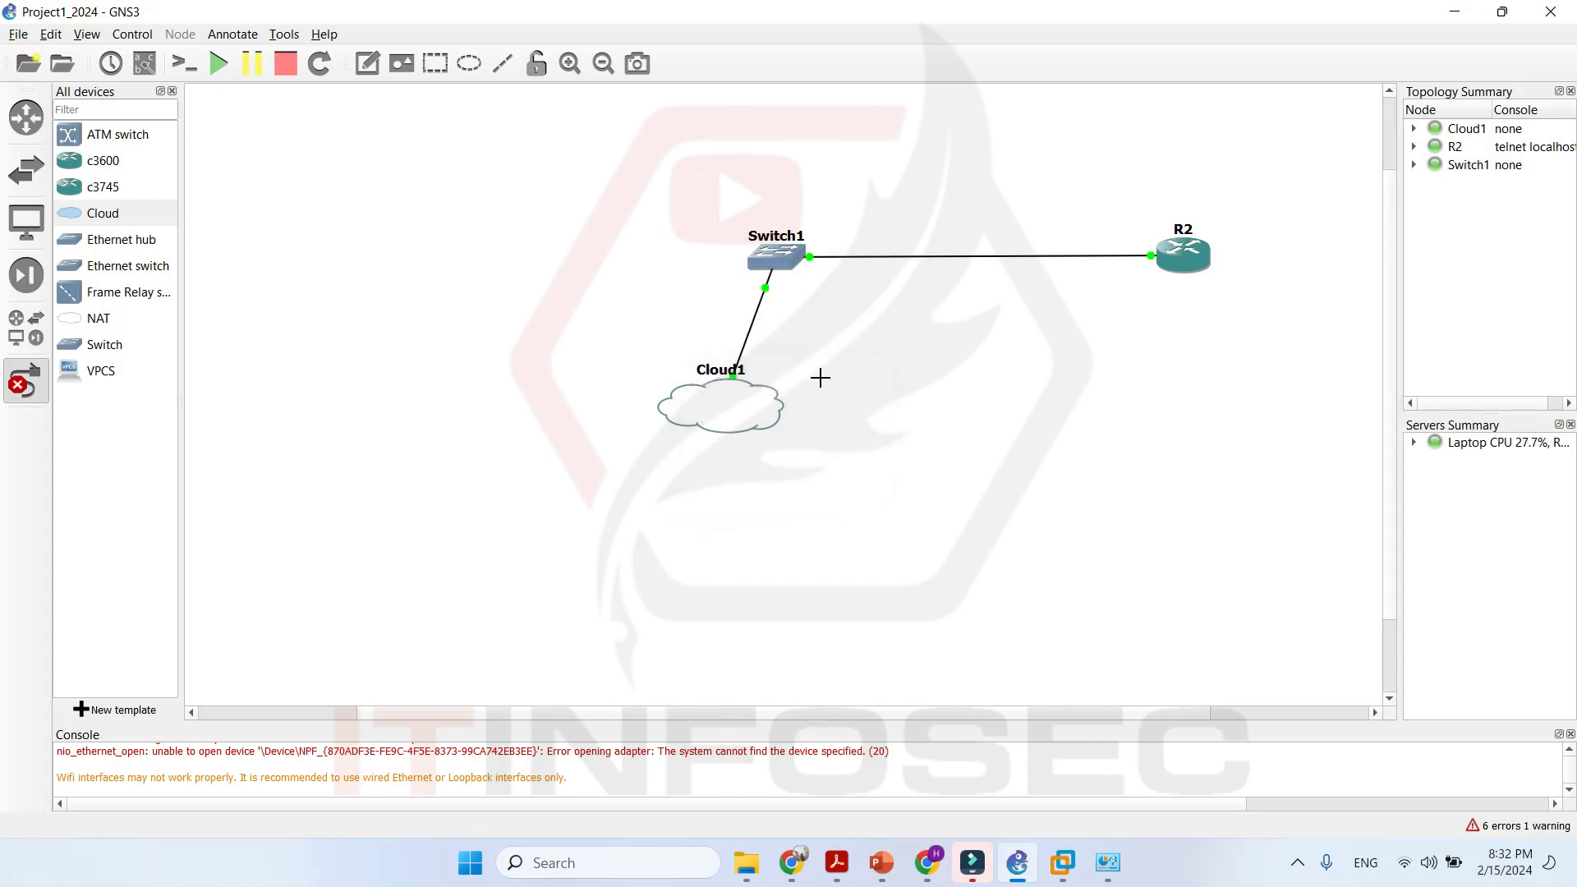
key("Escape")
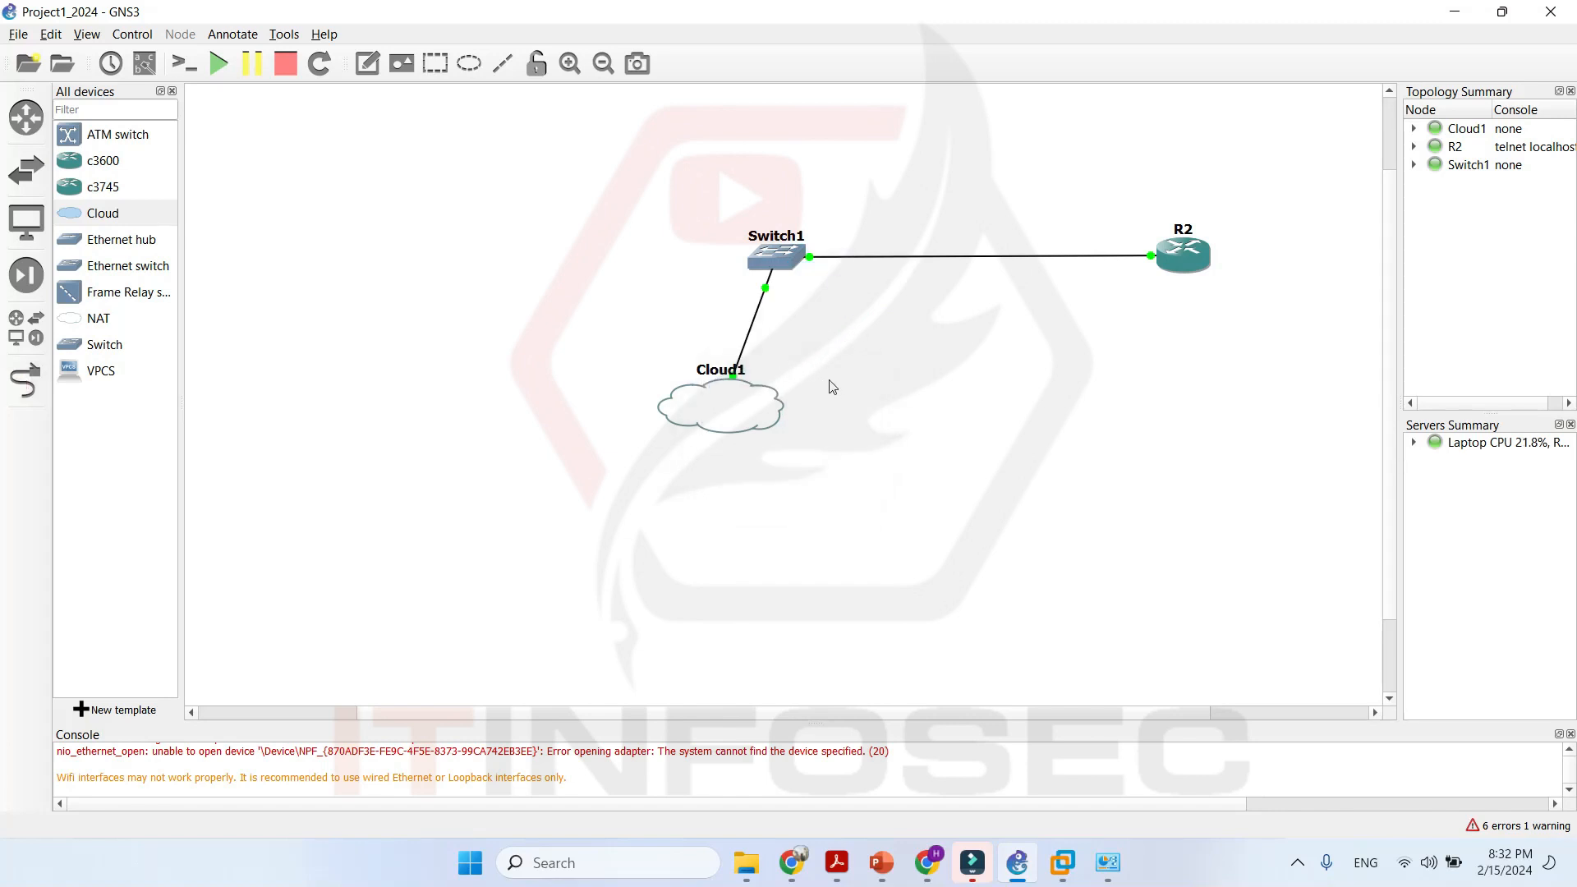
Open R2's console, run sh ip int bri to check its interface addresses, and minimize the console.
right_click(1201, 265)
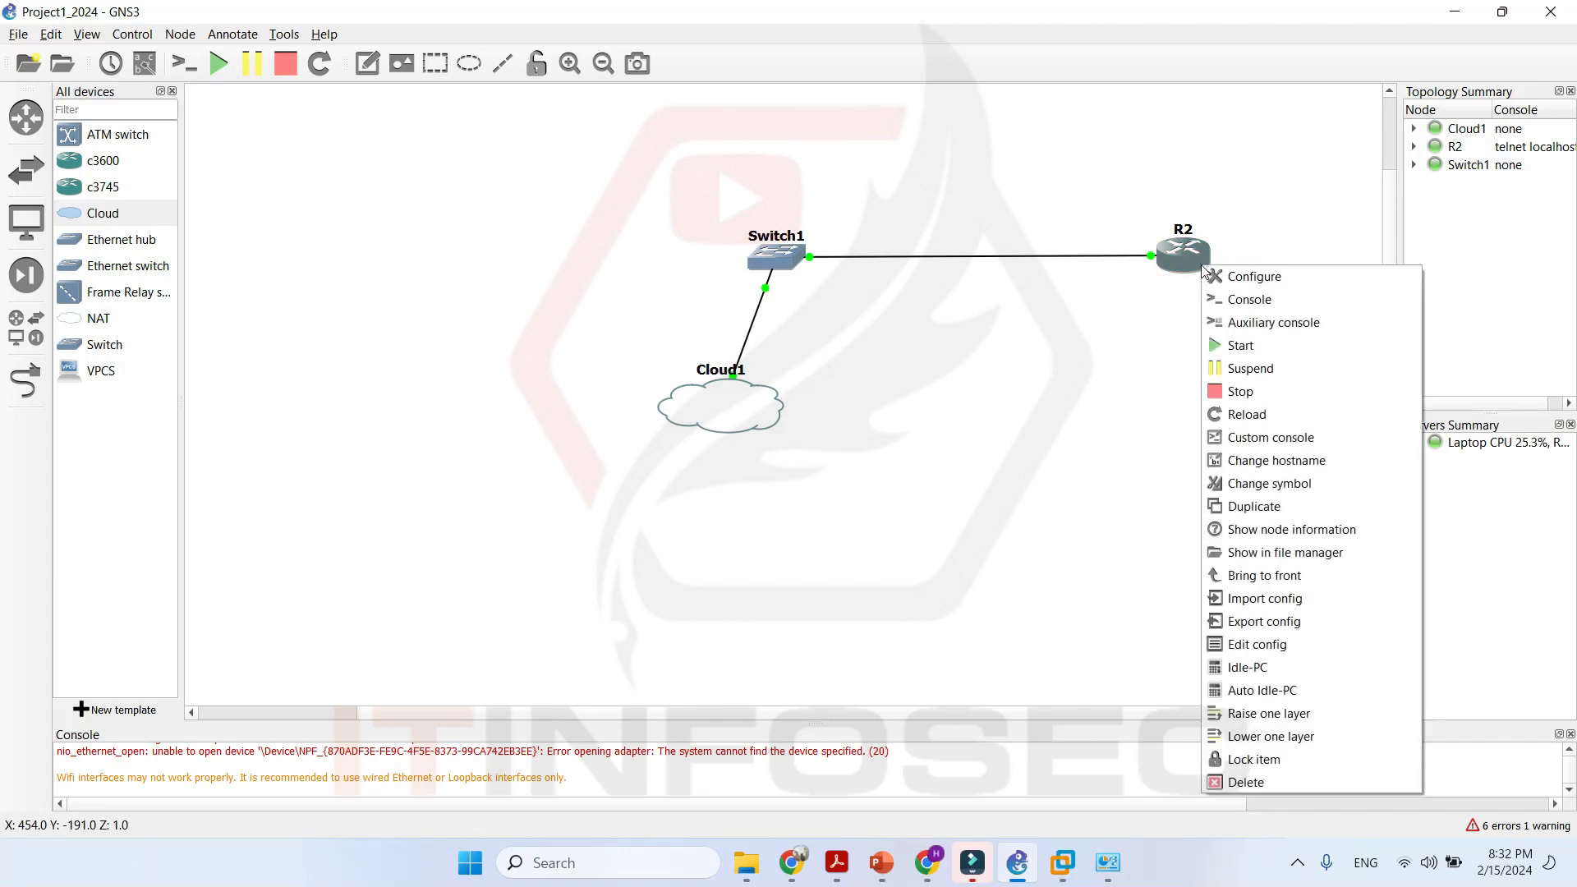
left_click(1274, 301)
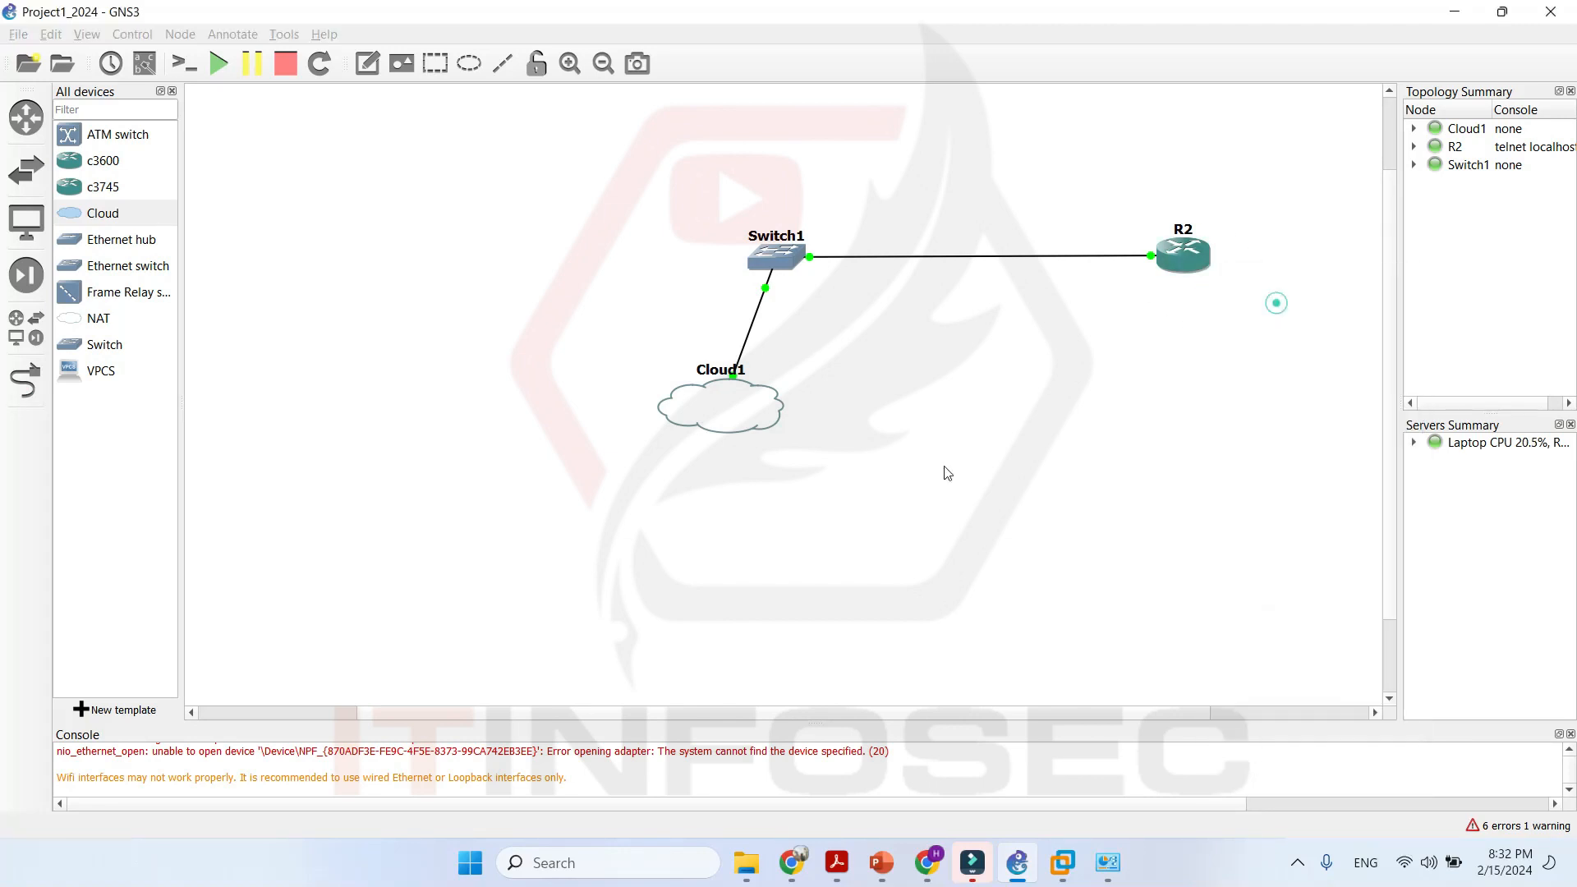
key("Return")
key("Return")
key("Return")
key("Return")
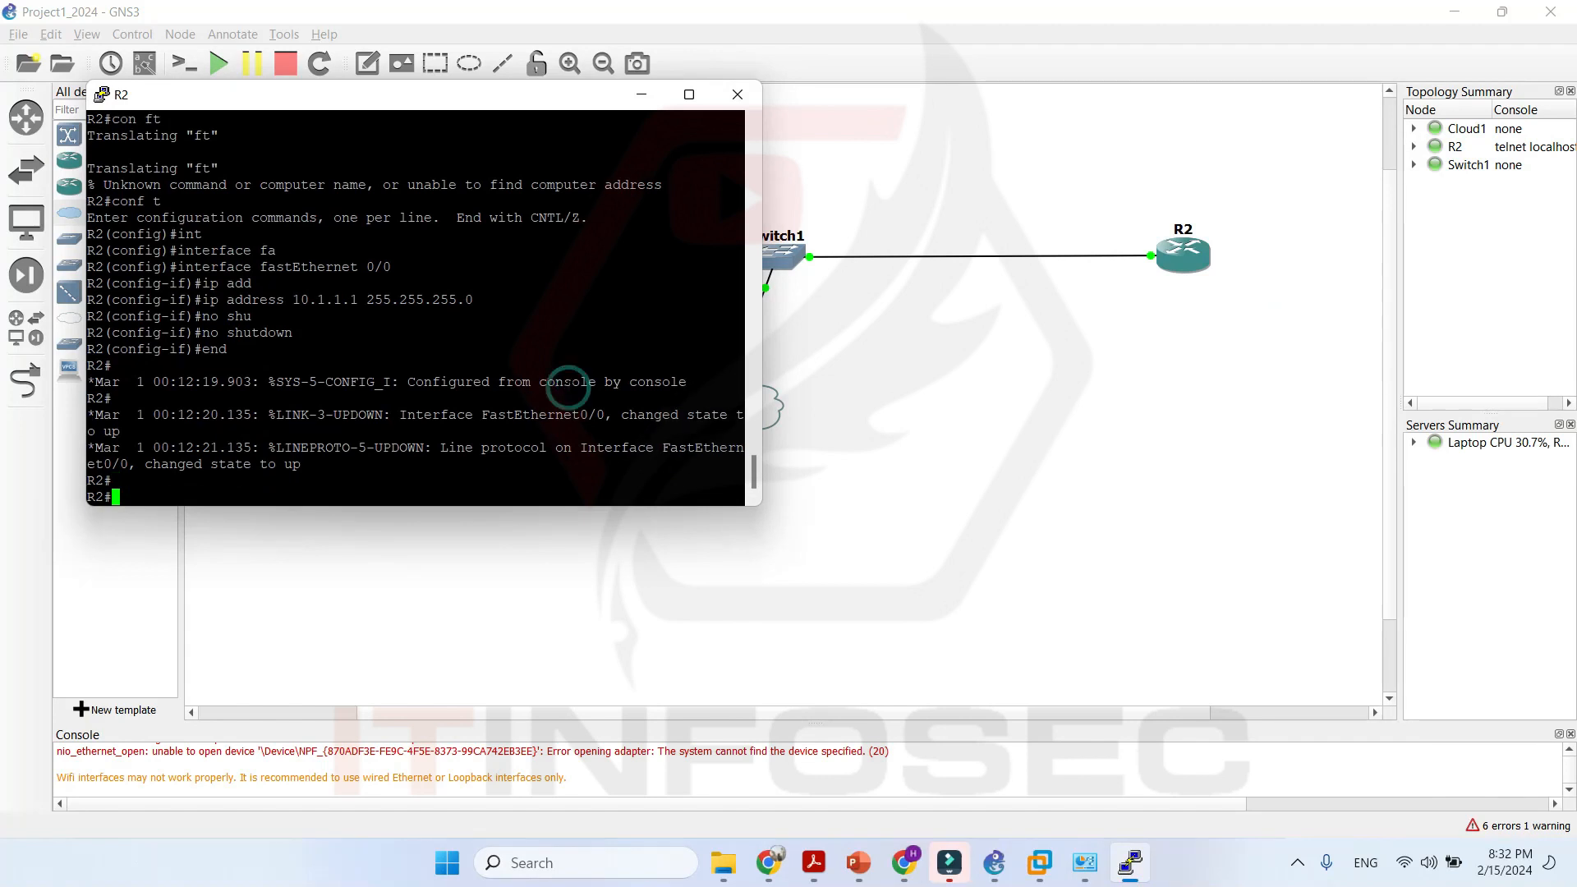
type("sh ip it")
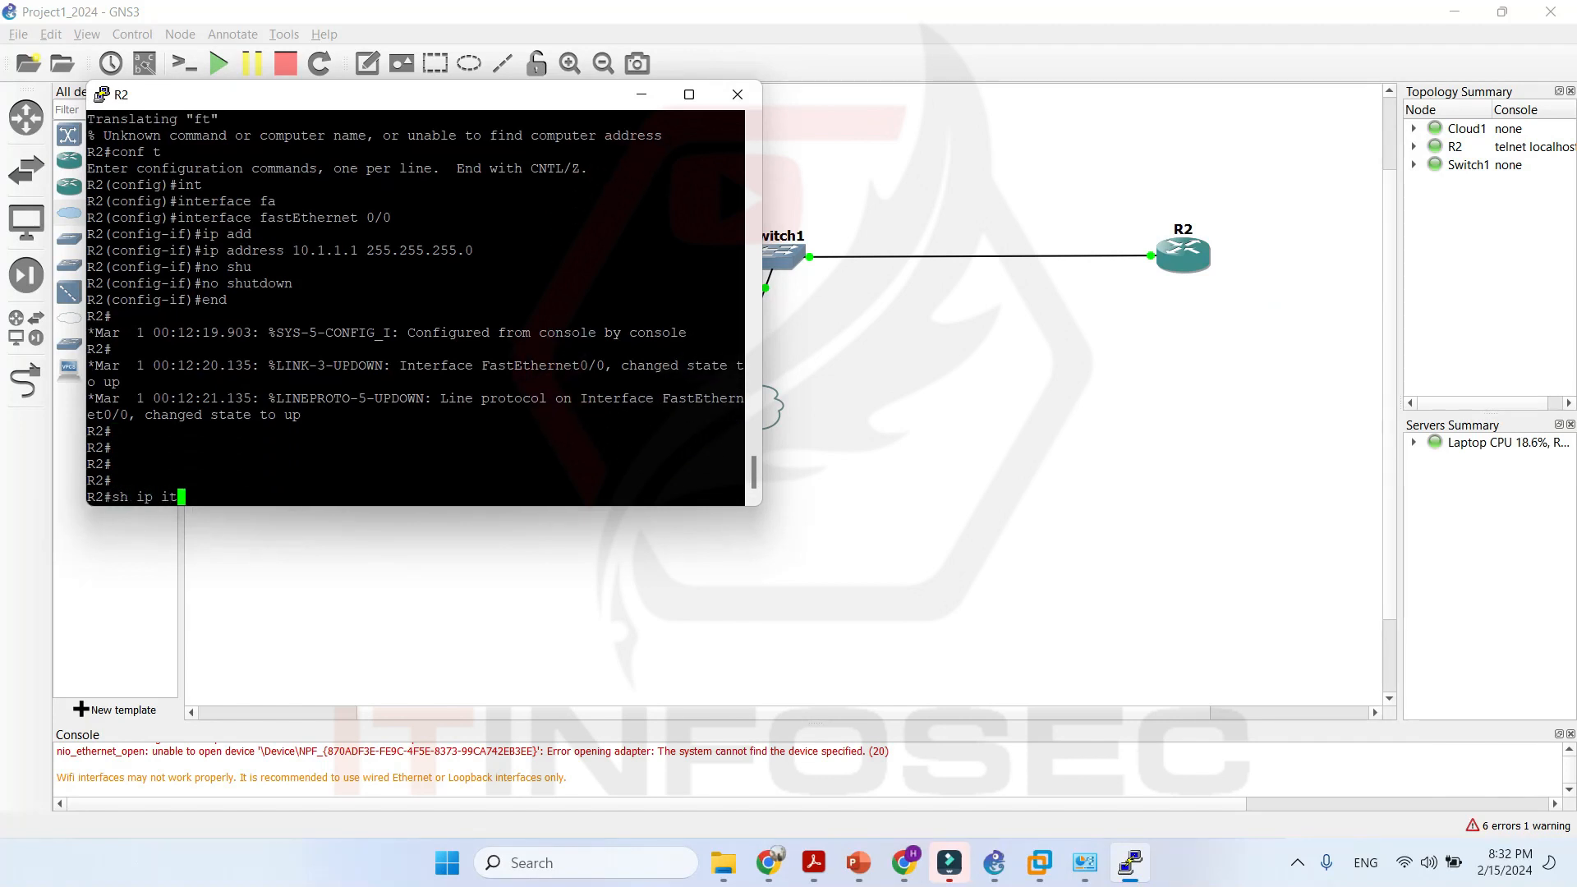
key("BackSpace")
type("nt bri")
key("Return")
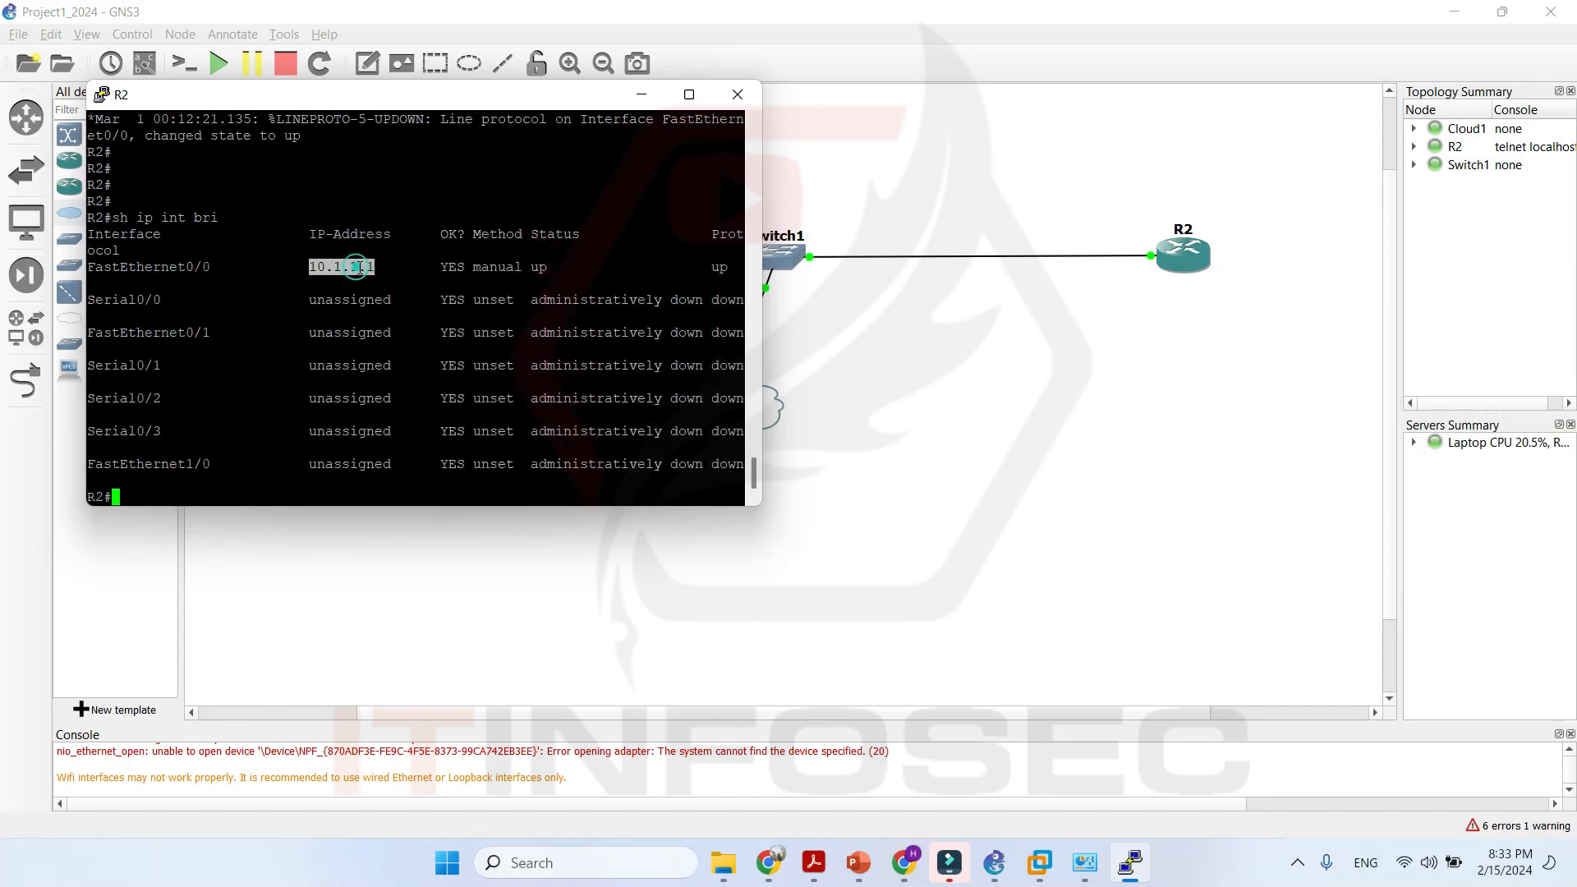
left_click(641, 95)
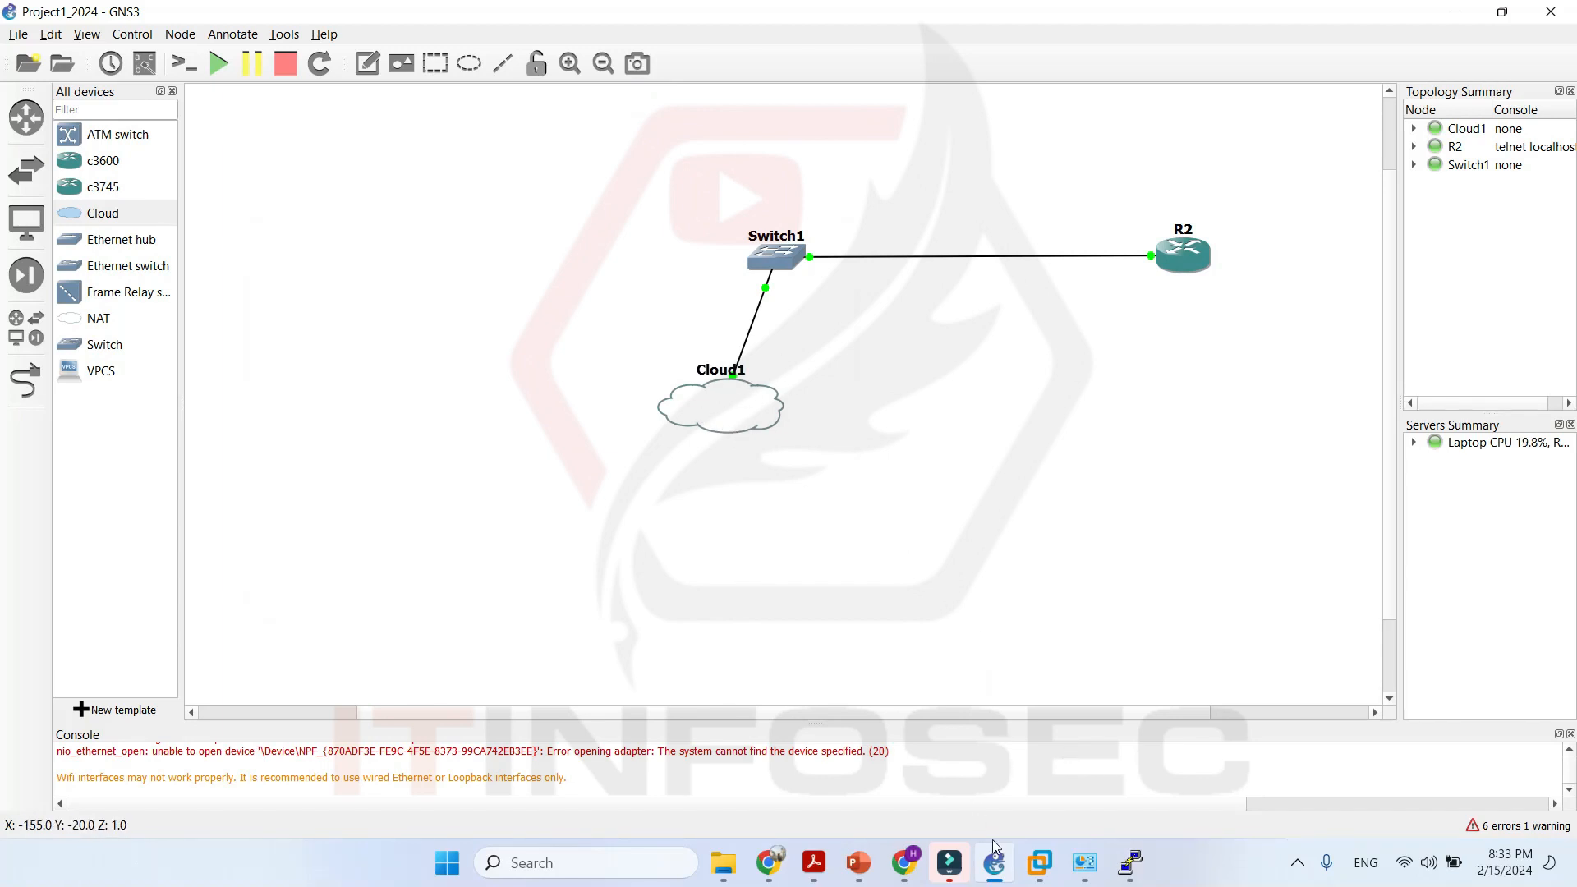
Switch to Server2019_3 in VMware Workstation and check the IPv4 address in Ethernet0's connection details.
left_click(1040, 861)
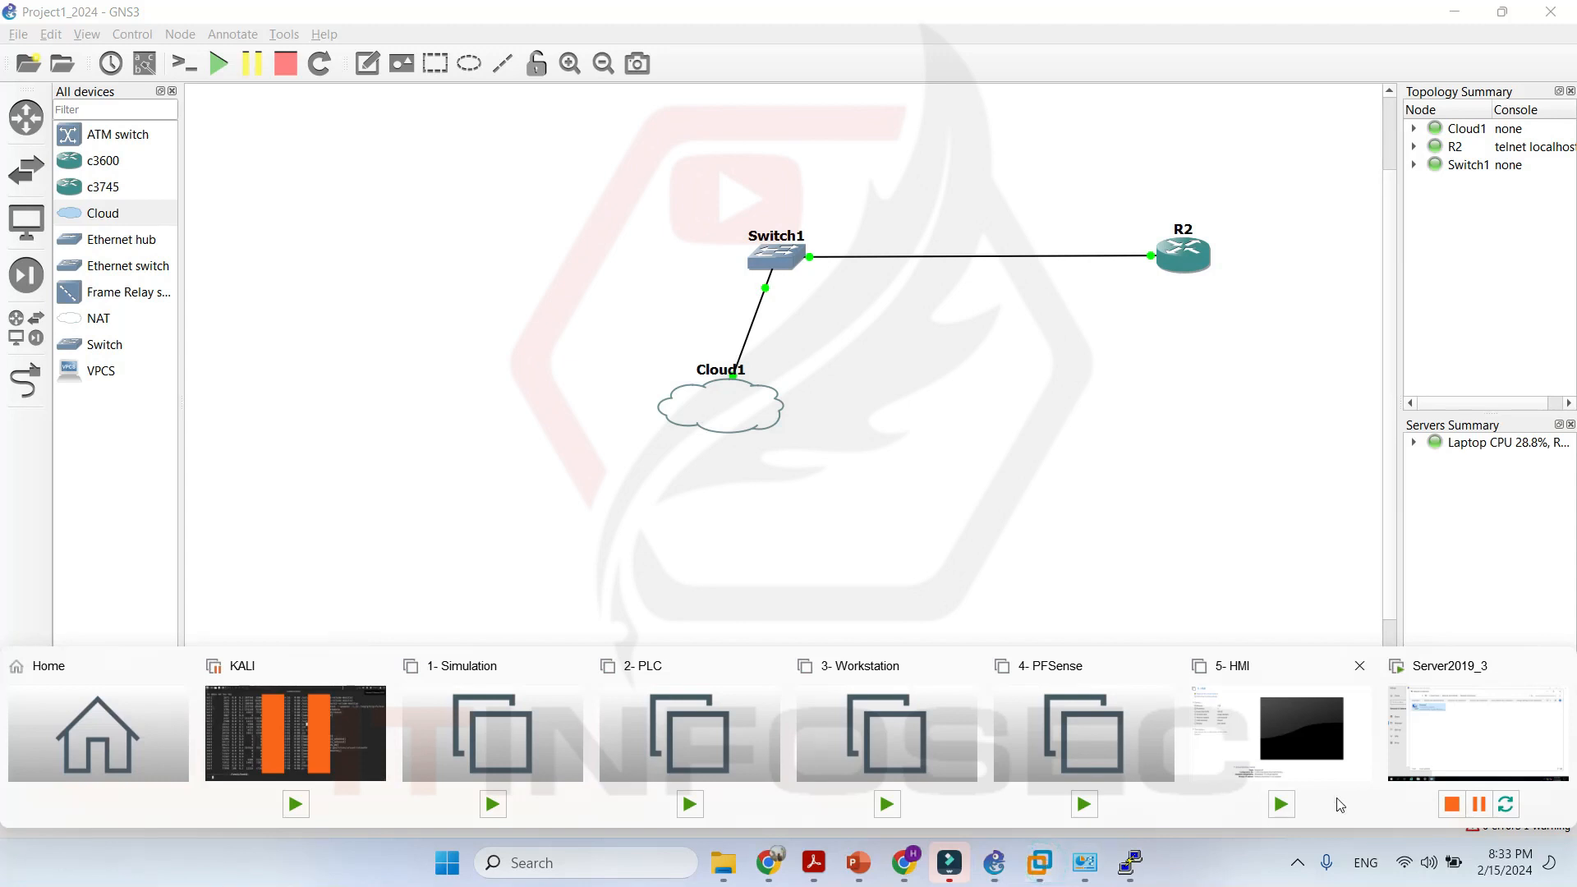
left_click(1447, 734)
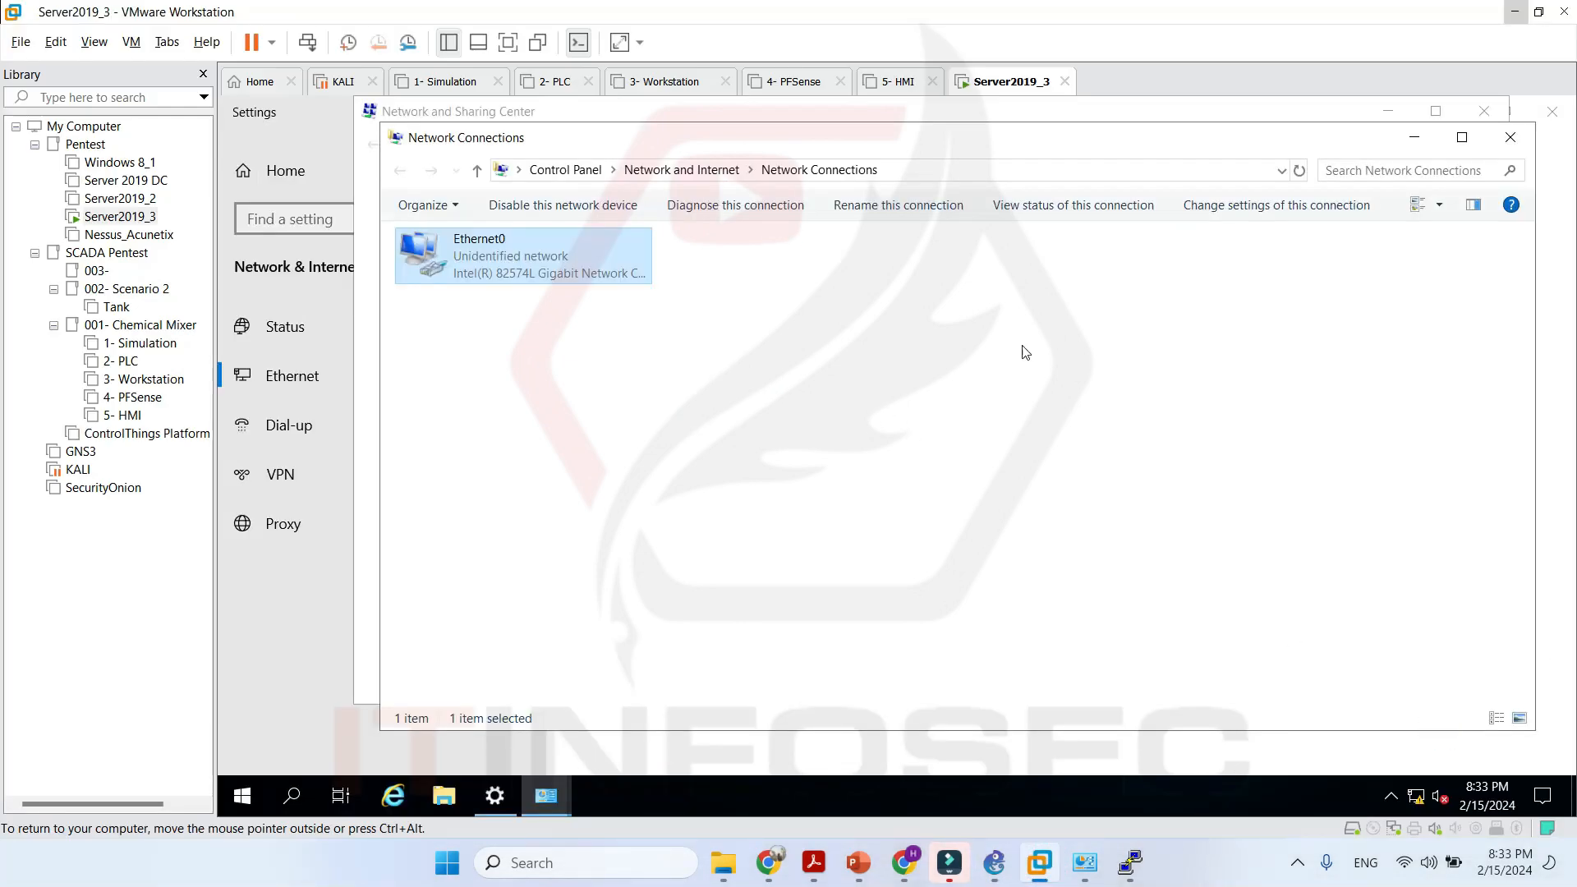
double_click(506, 262)
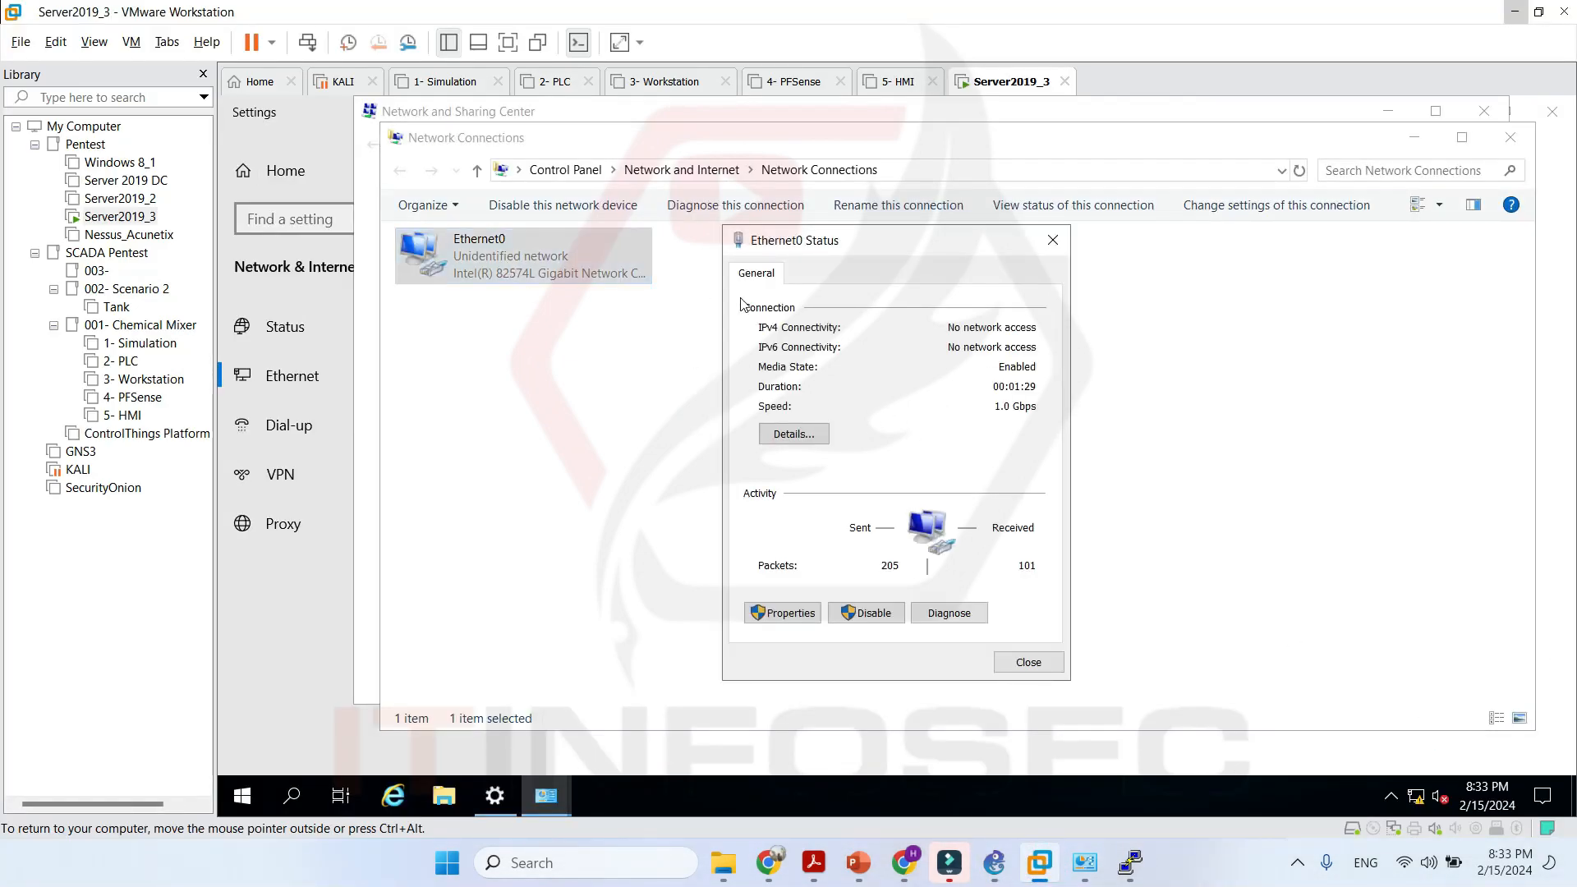
left_click(780, 431)
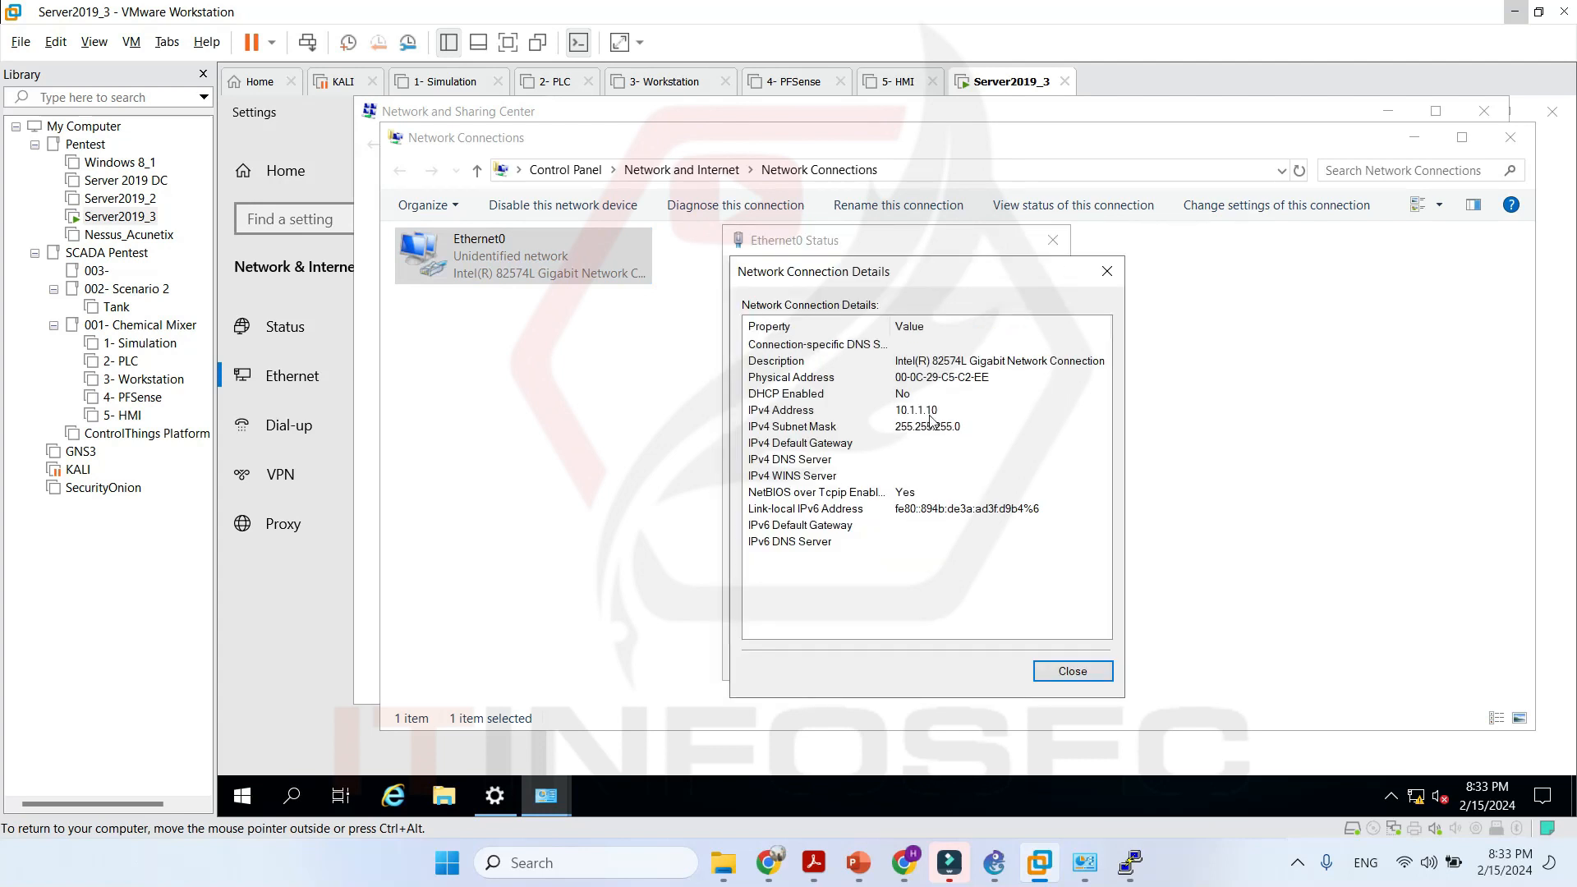
left_click(929, 412)
left_click(1106, 271)
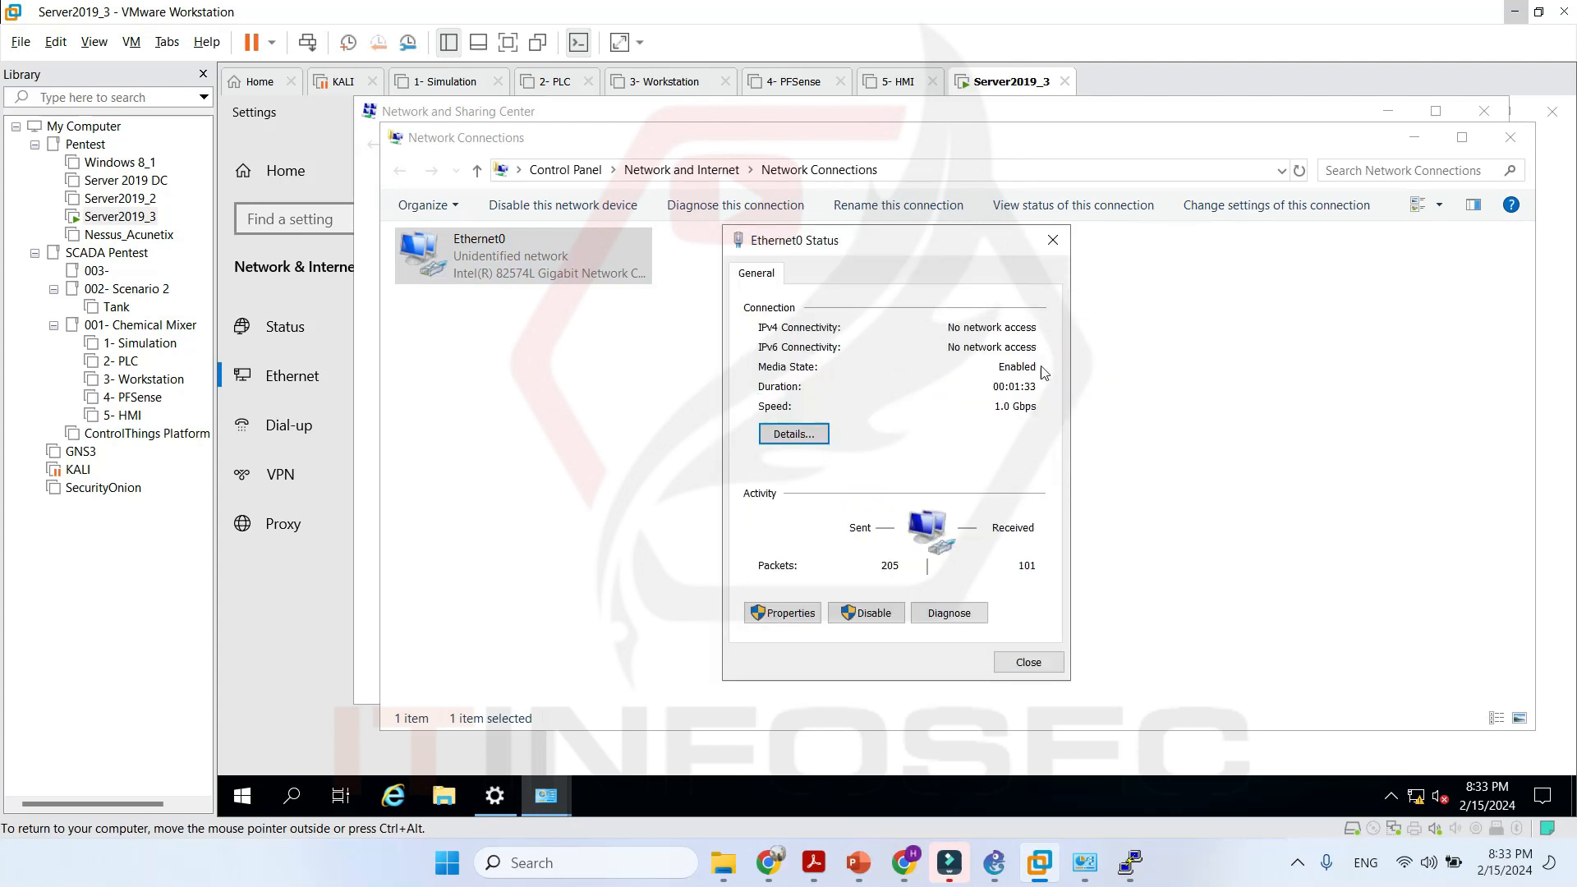
Check the TCP/IPv4 settings of the host's VMware Network Adapter VMnet8, then cancel the dialogs and minimize Network Connections.
left_click(1084, 863)
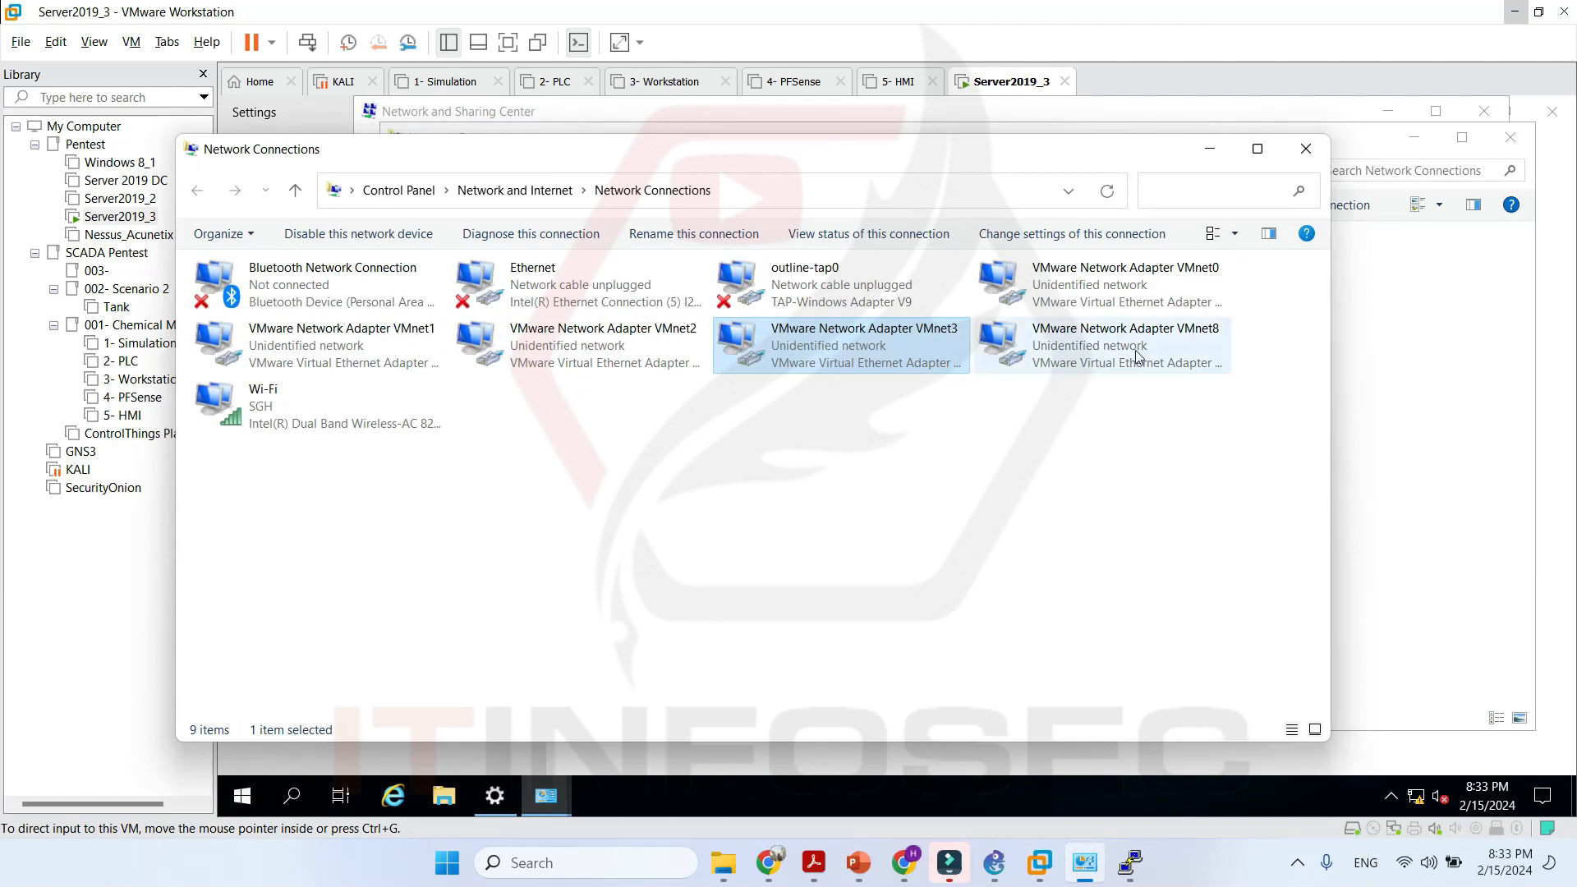
double_click(987, 338)
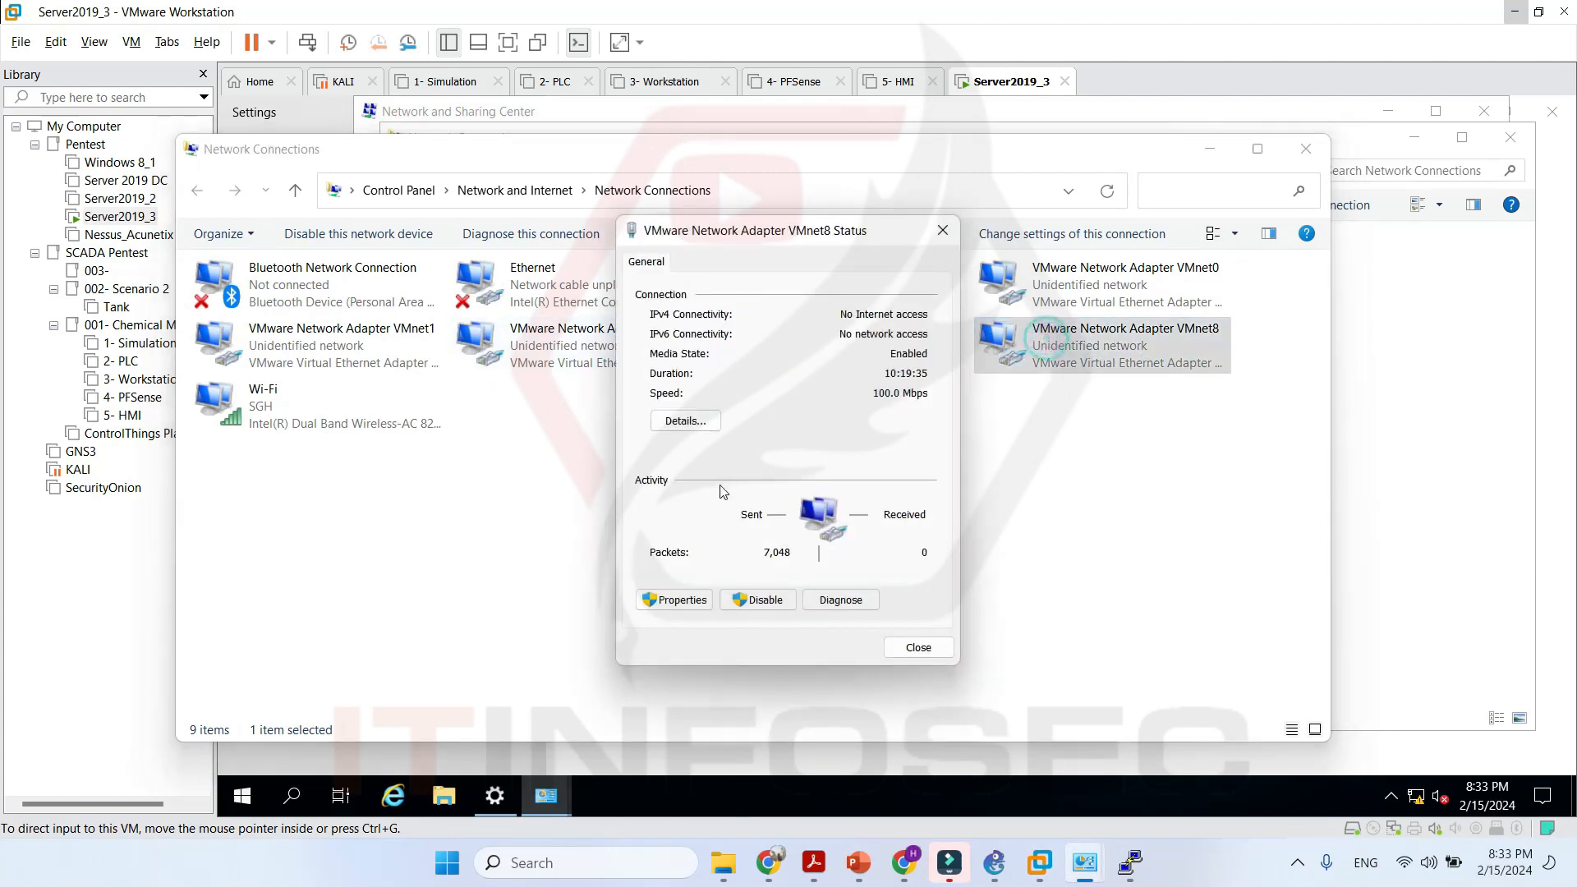
left_click(675, 599)
scroll(868, 437, "down", 1)
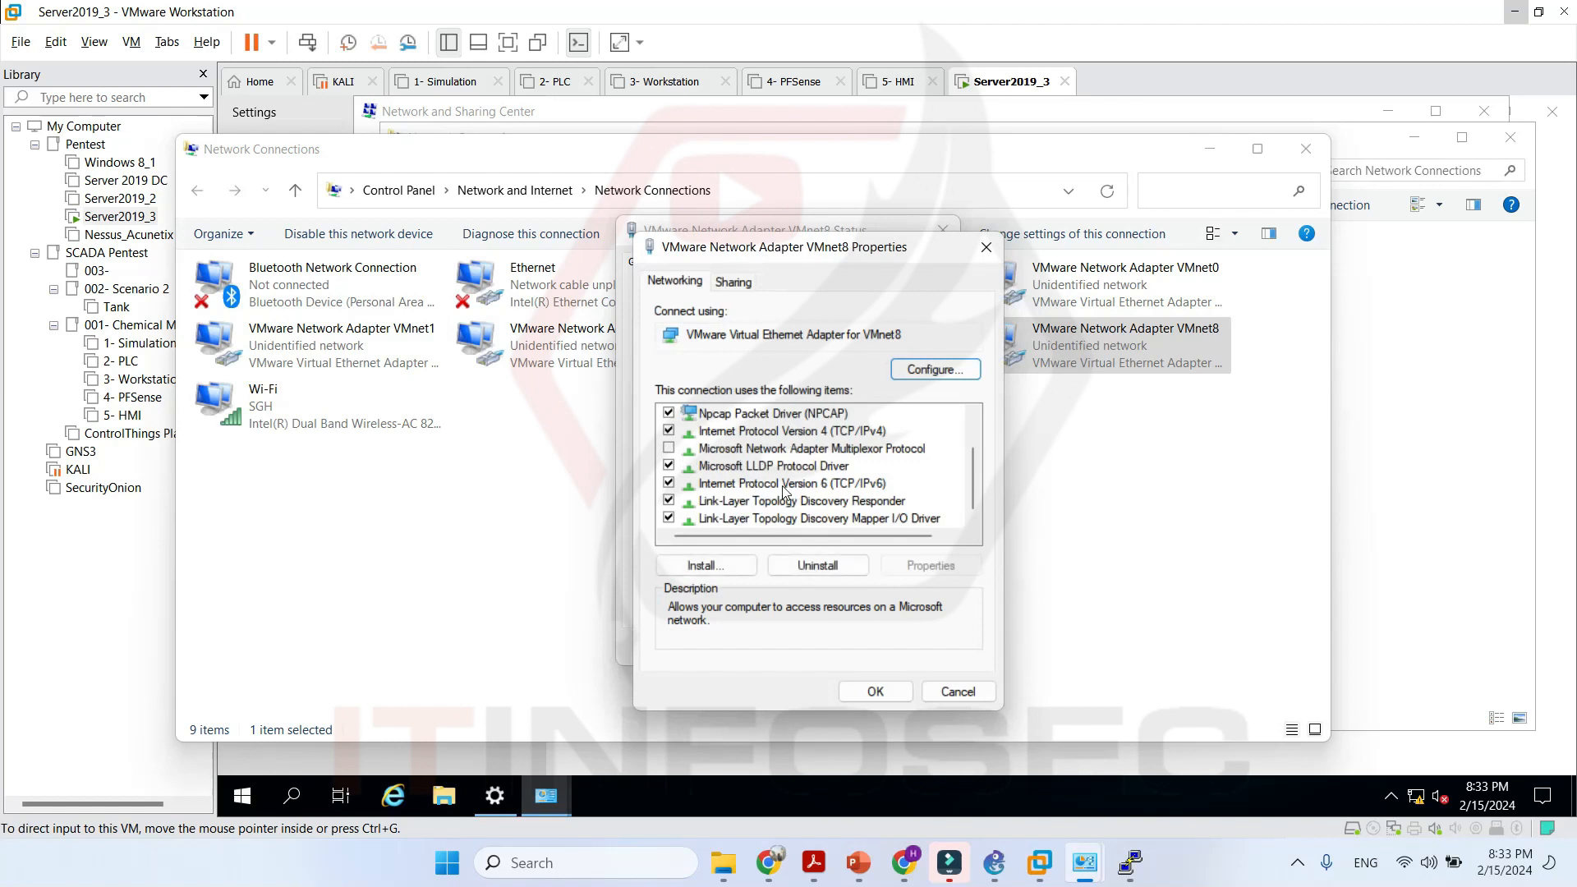
double_click(868, 435)
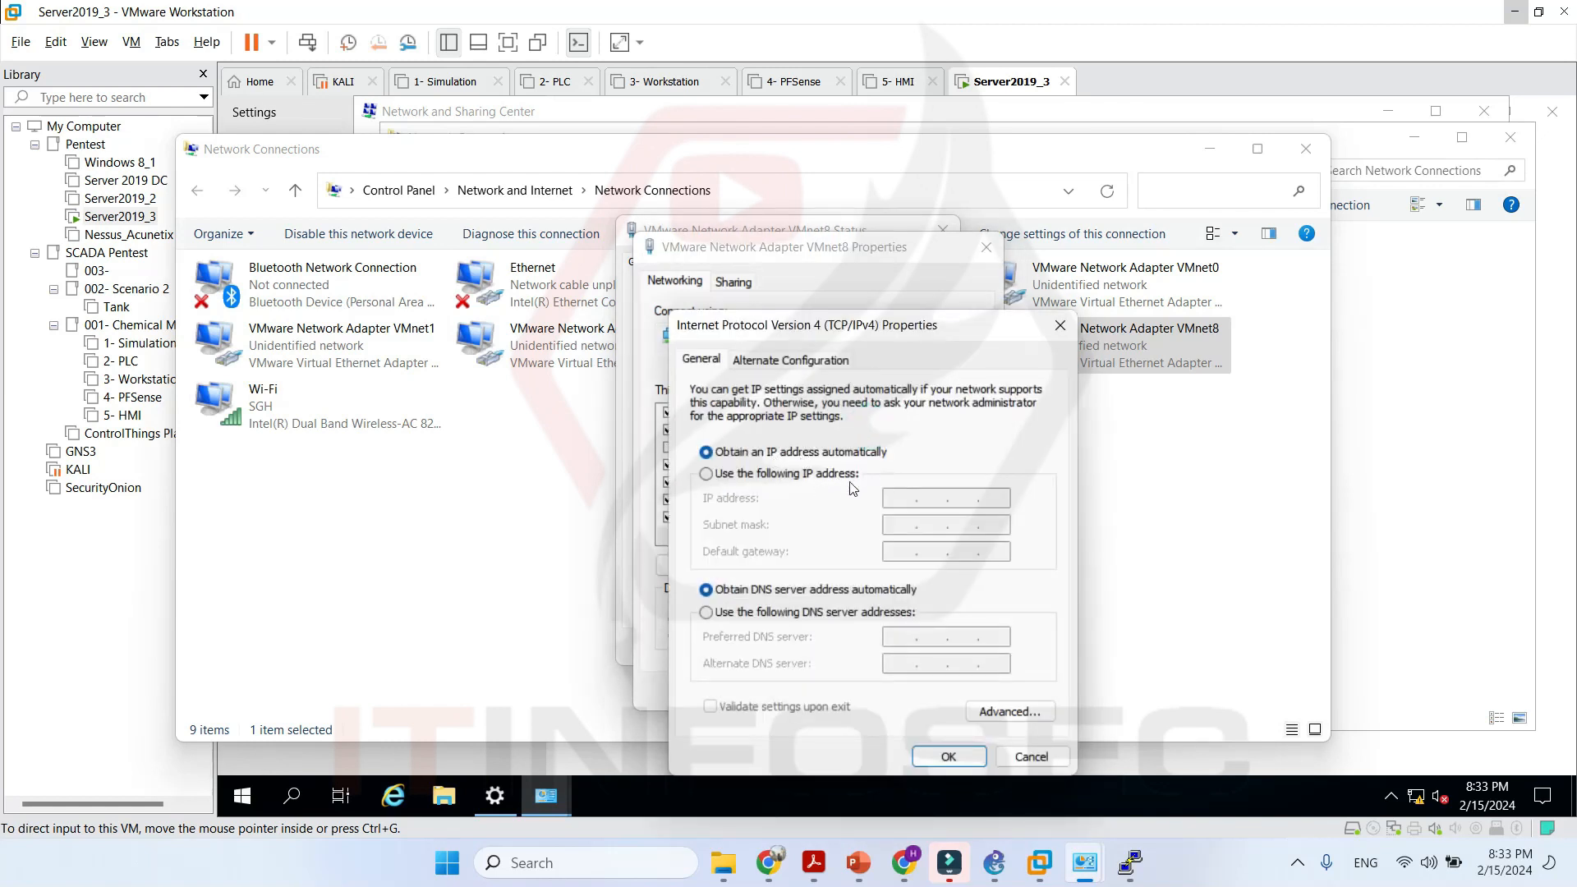
key("Escape")
key("Escape")
key("Escape")
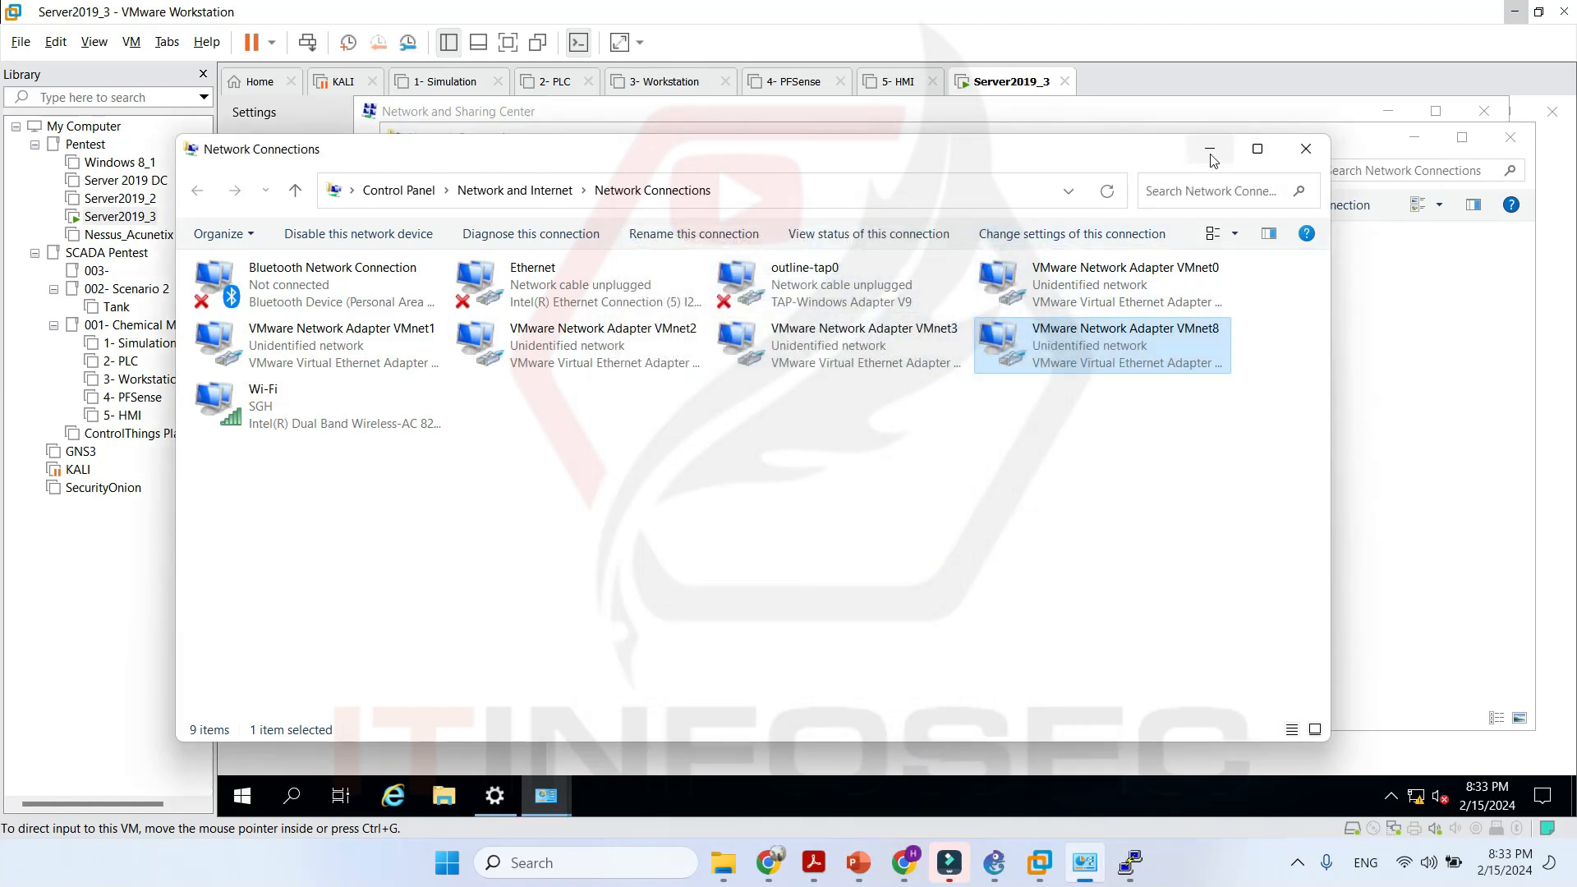
left_click(1210, 156)
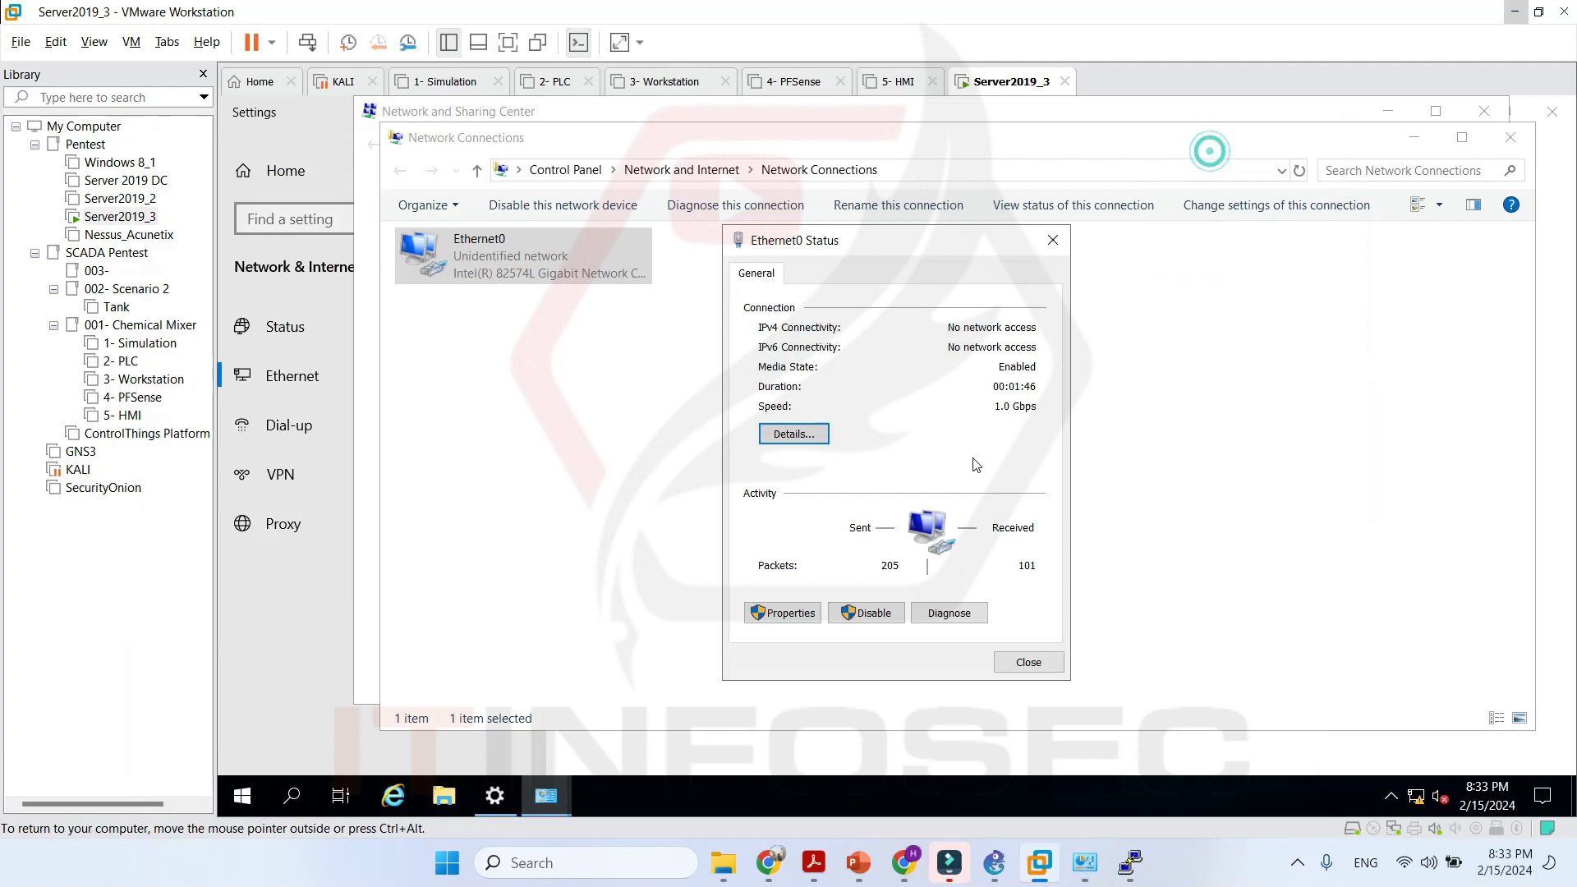
Close the Ethernet0 status in the Server2019_3 guest and ping 10.1.1.1 from a command prompt.
left_click(1028, 661)
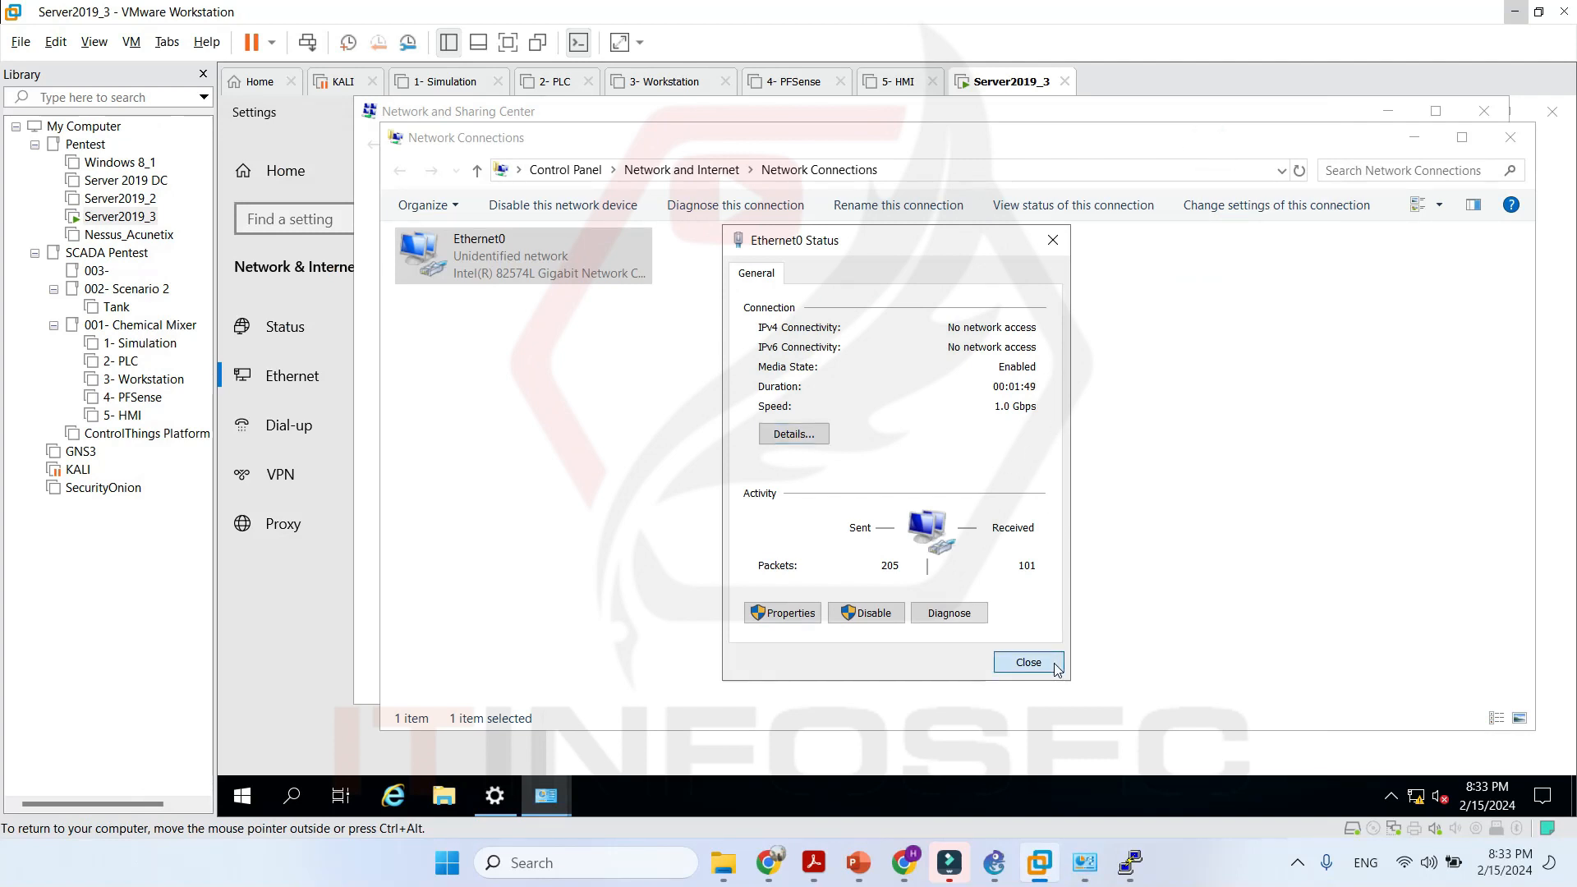
left_click(787, 540)
key("super+r")
type("cmd")
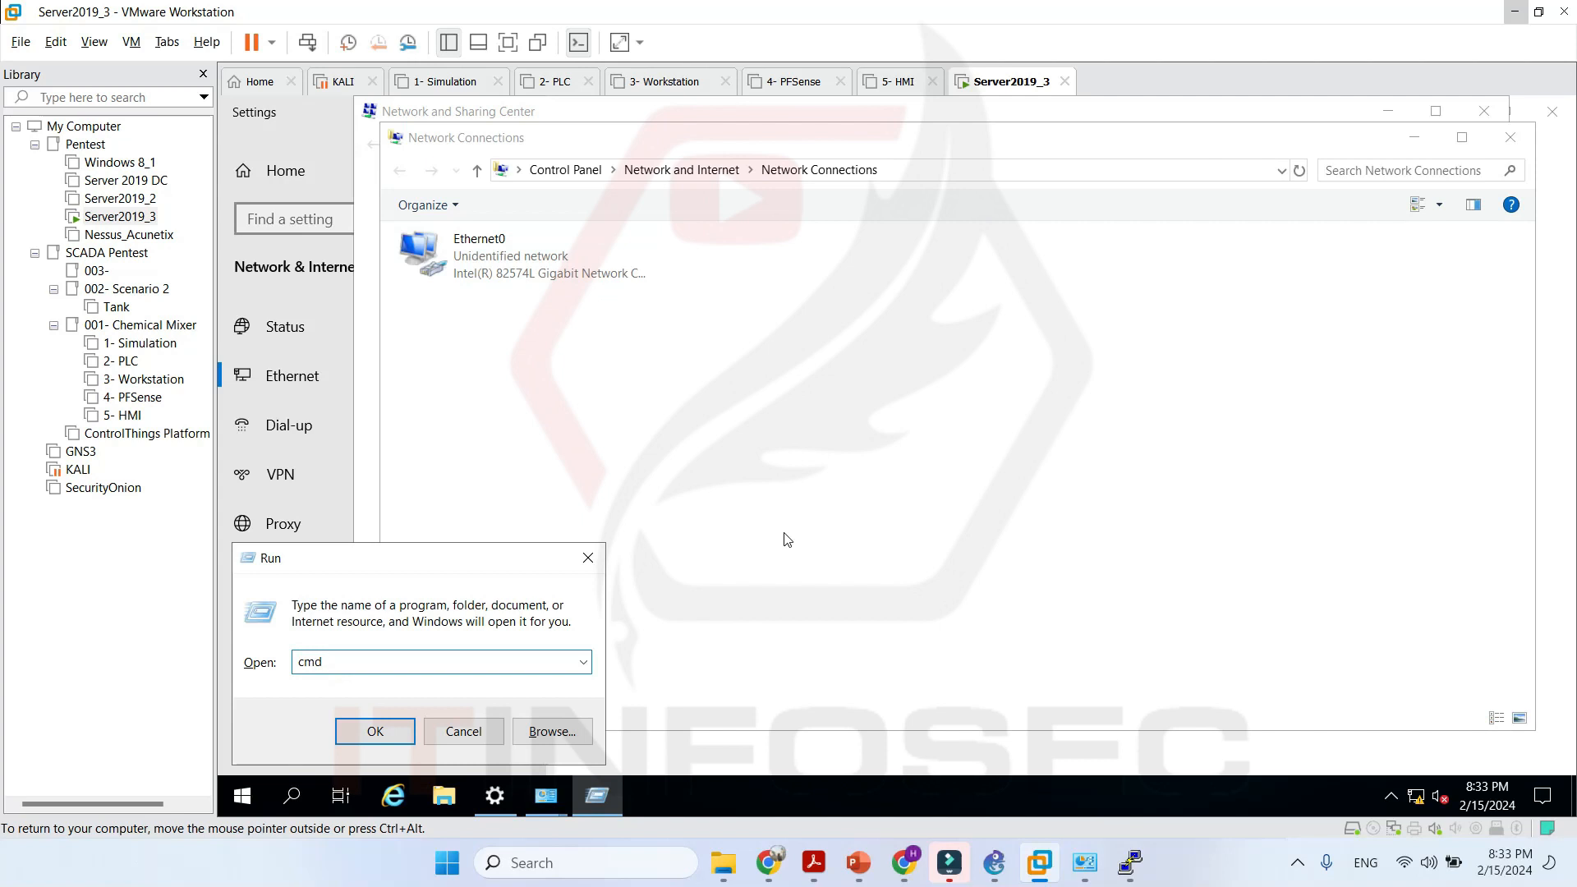
key("Return")
type("ping")
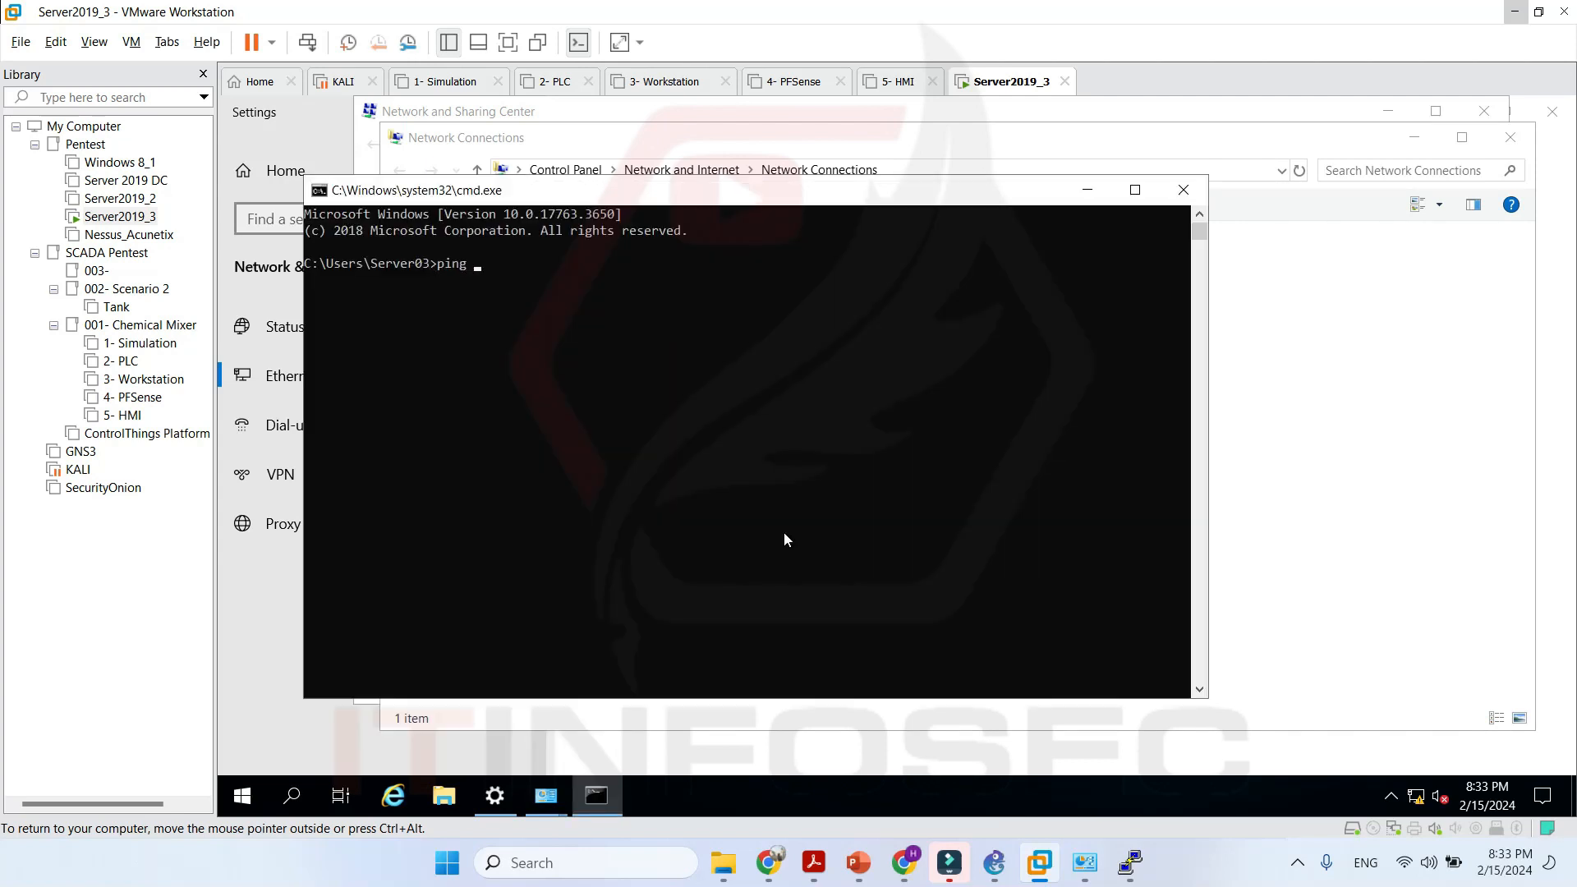
type(" 10.1.1.1")
key("Return")
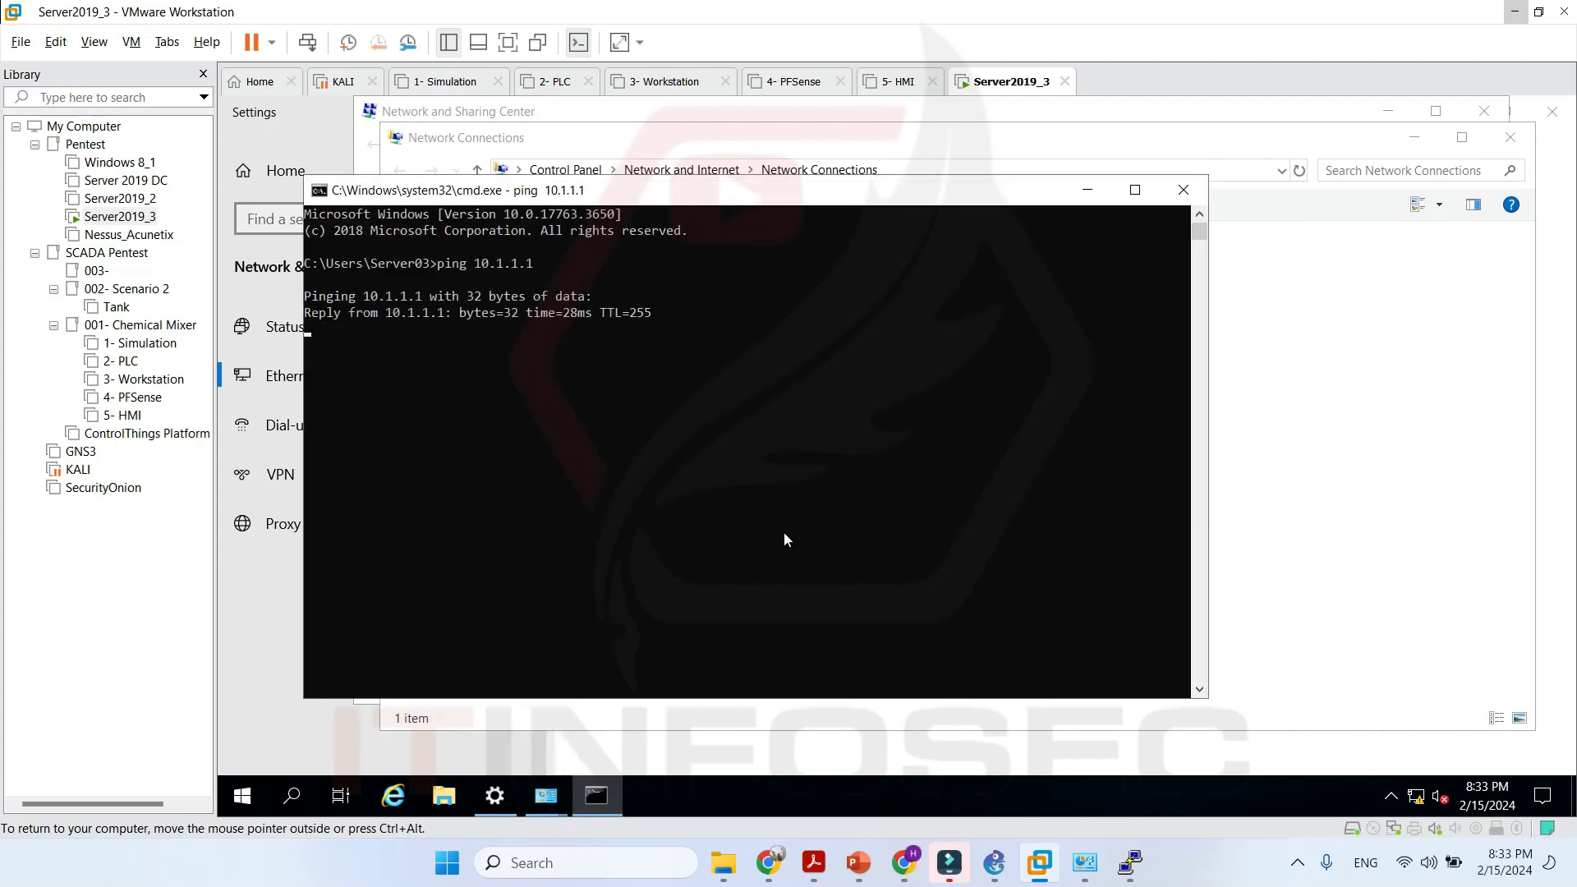
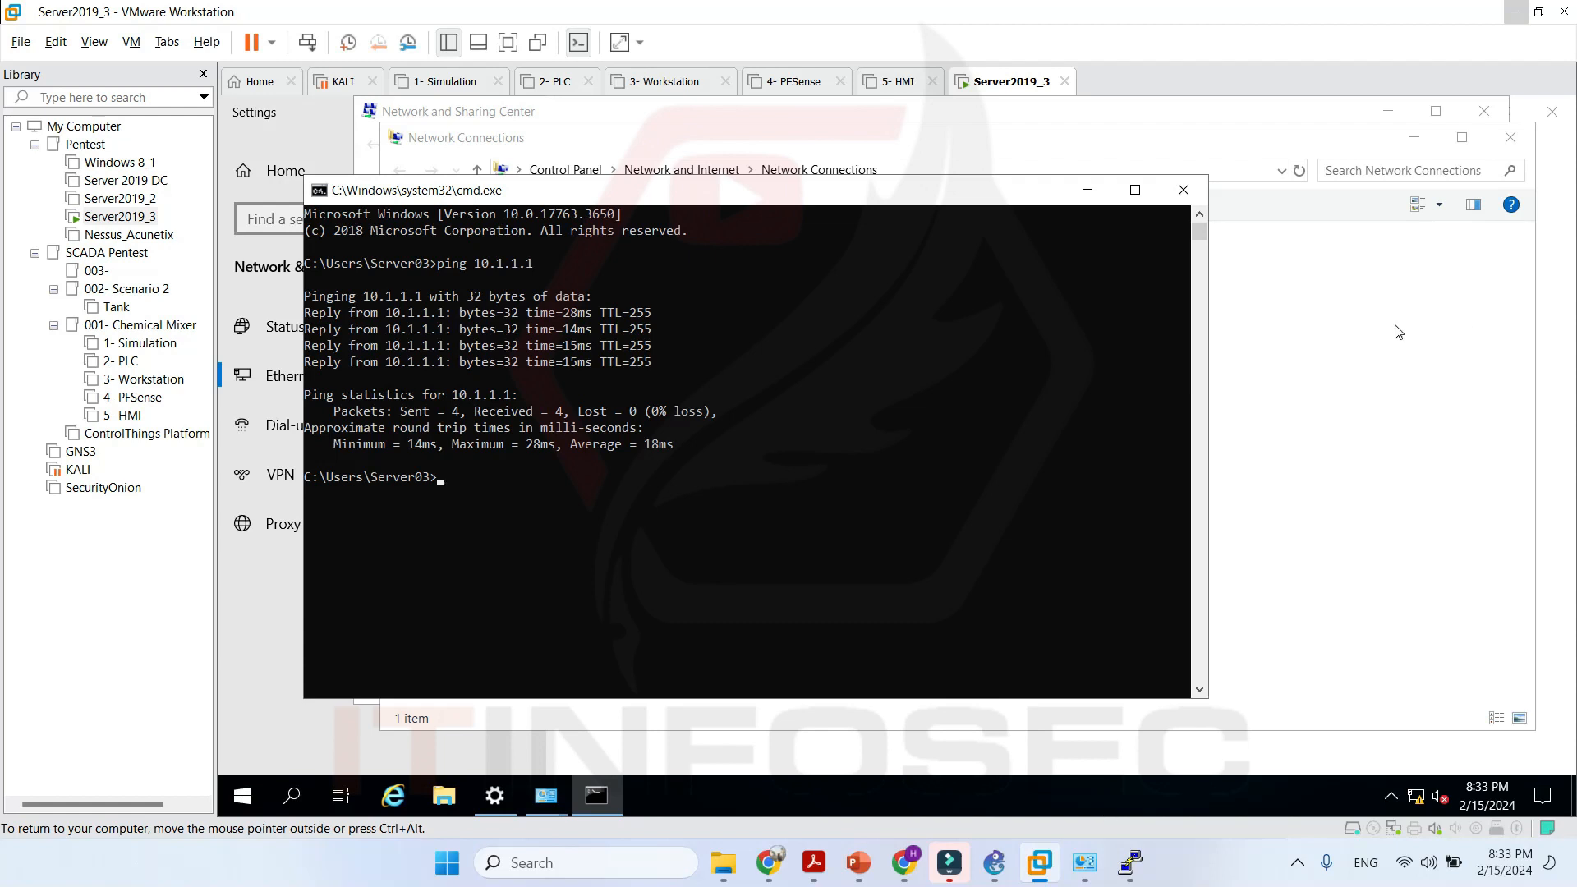
left_click(993, 861)
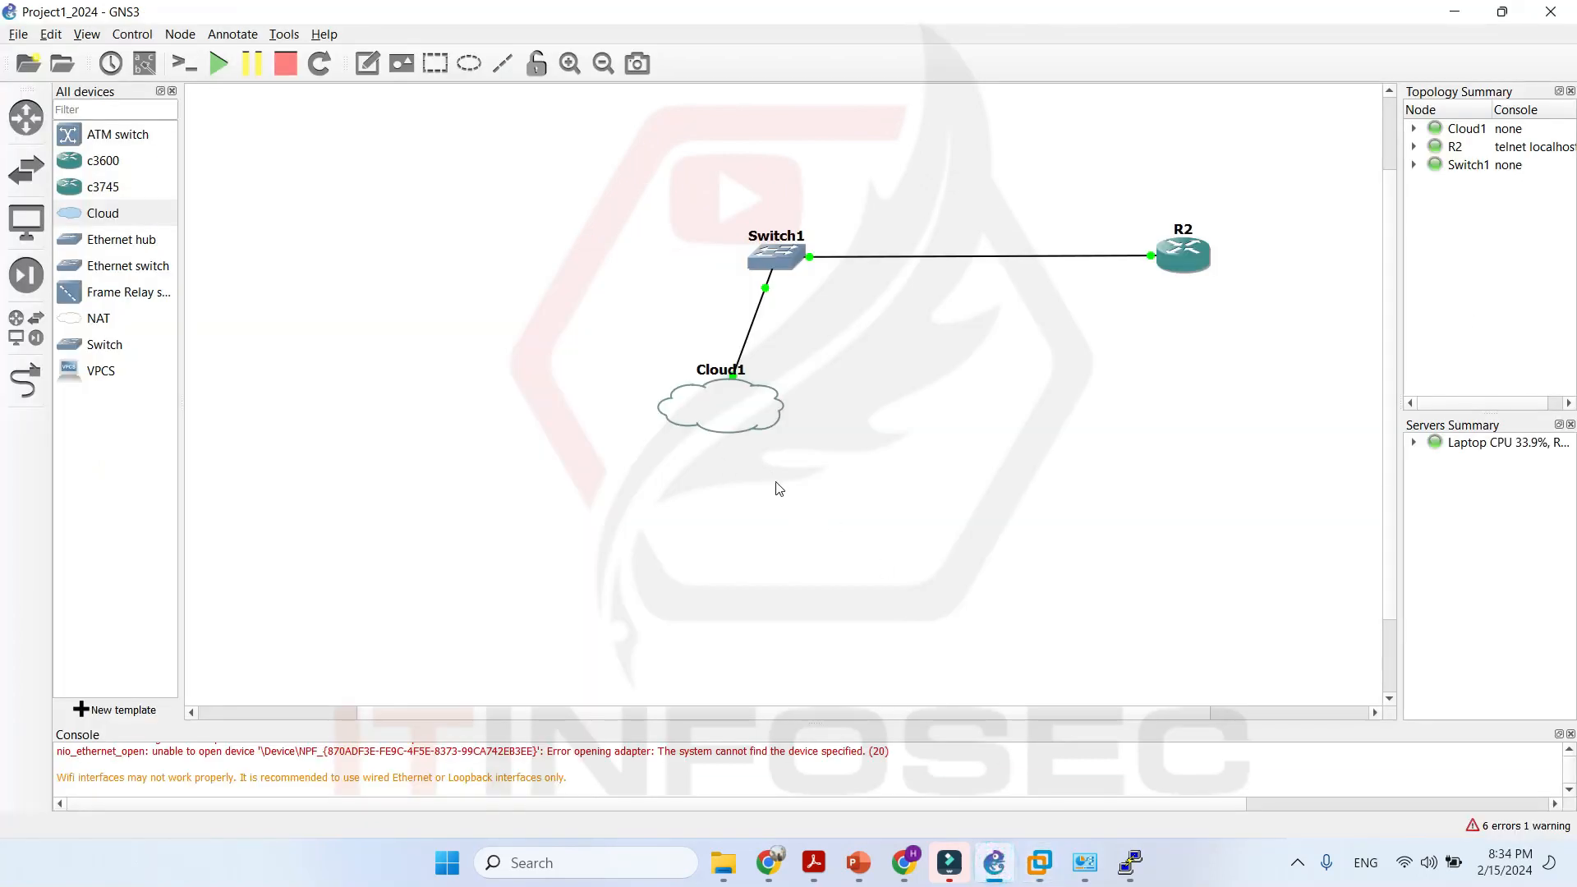
mouse_move(1039, 862)
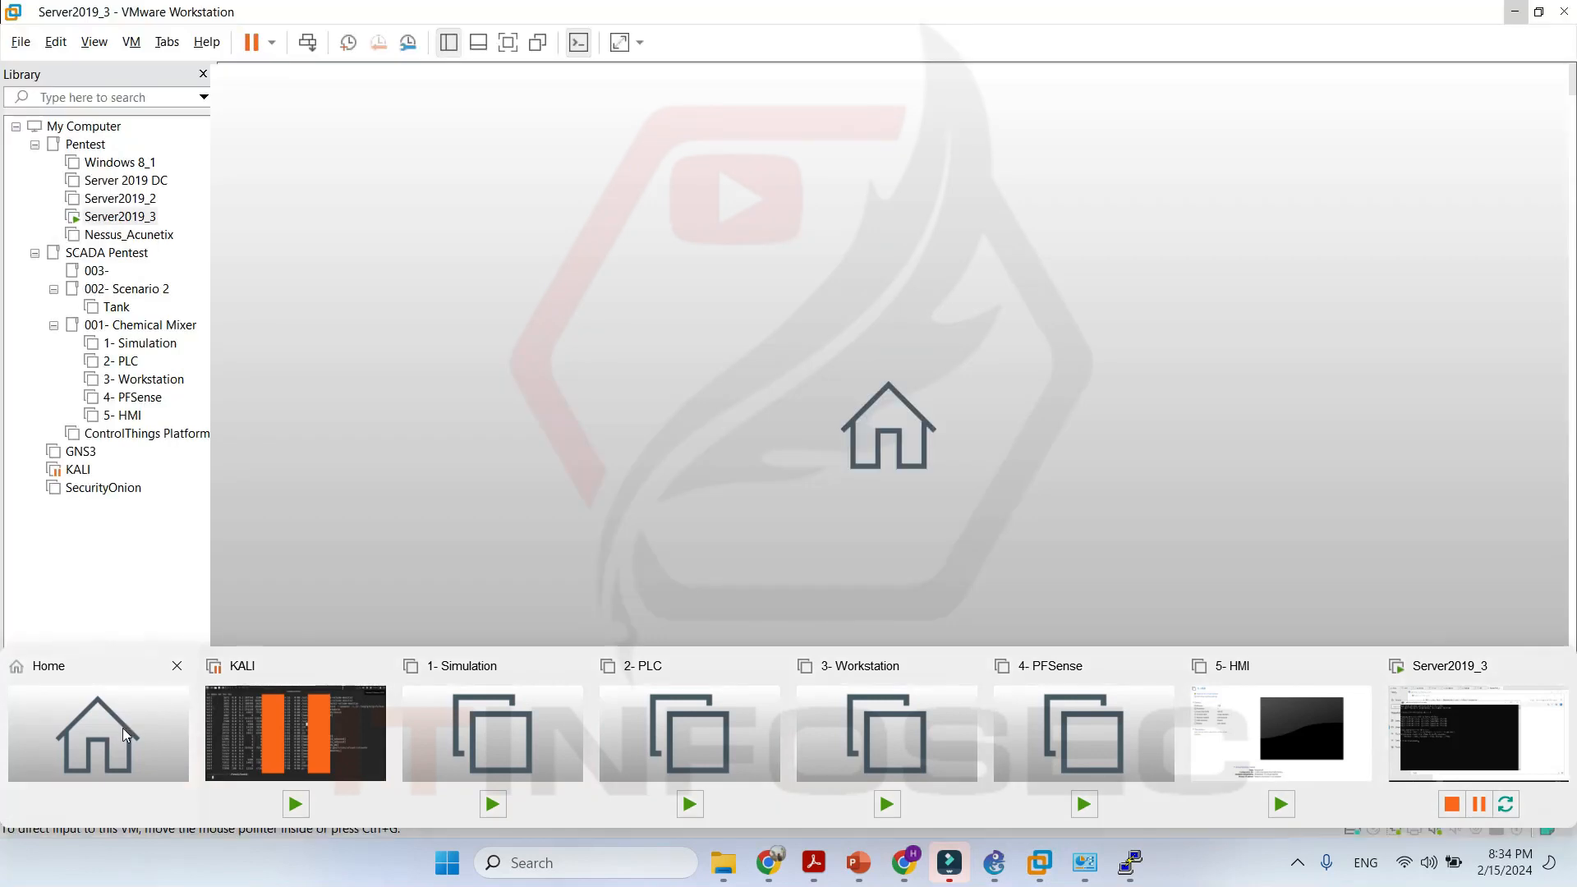
left_click(122, 728)
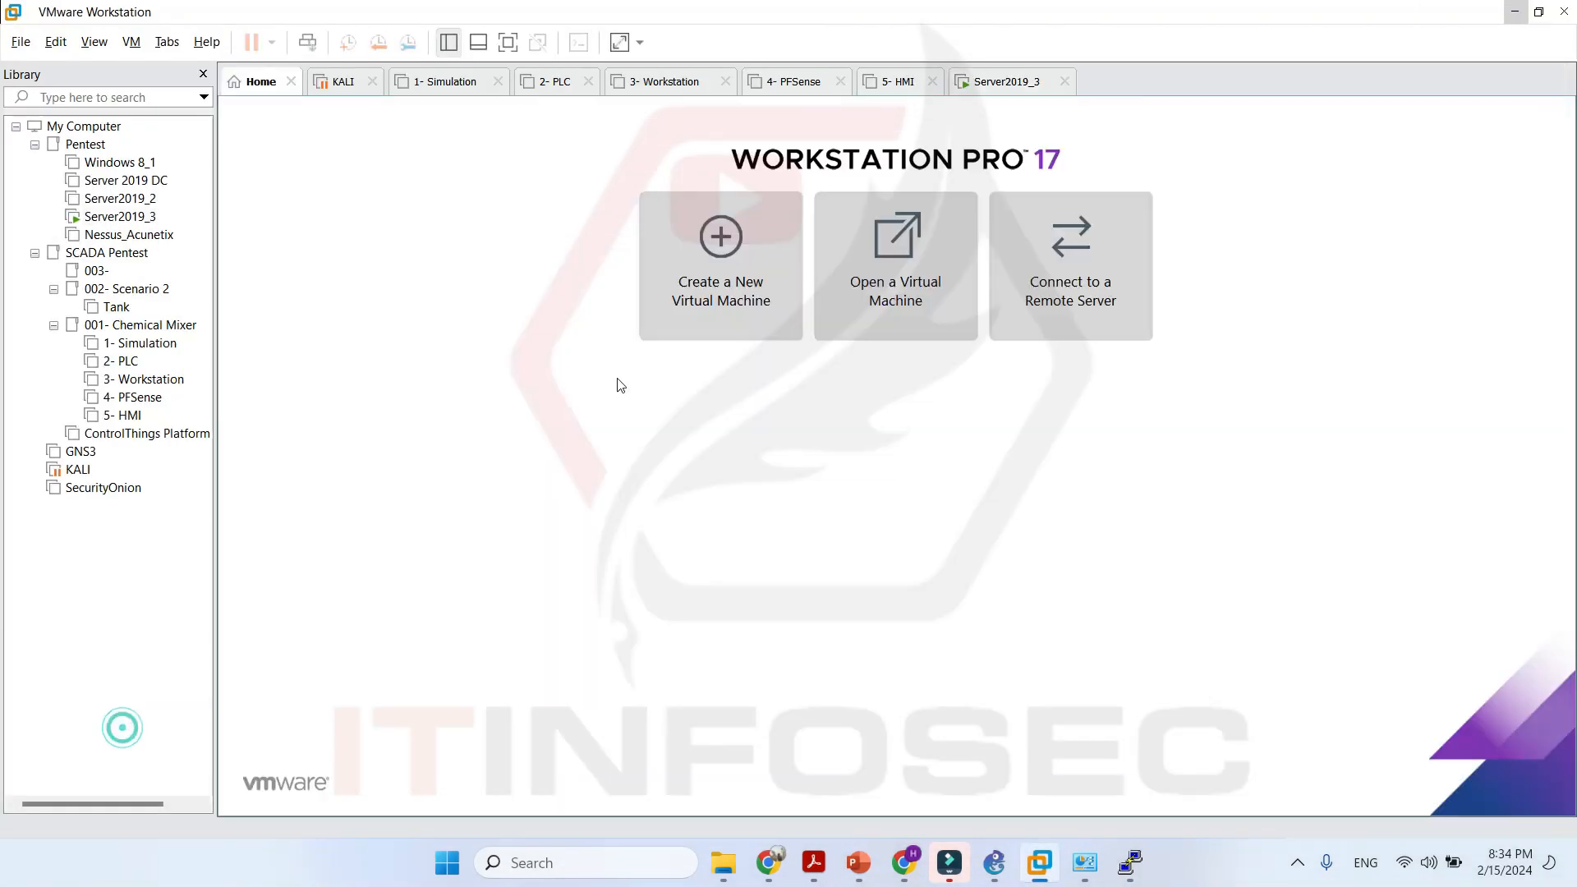
left_click(1002, 83)
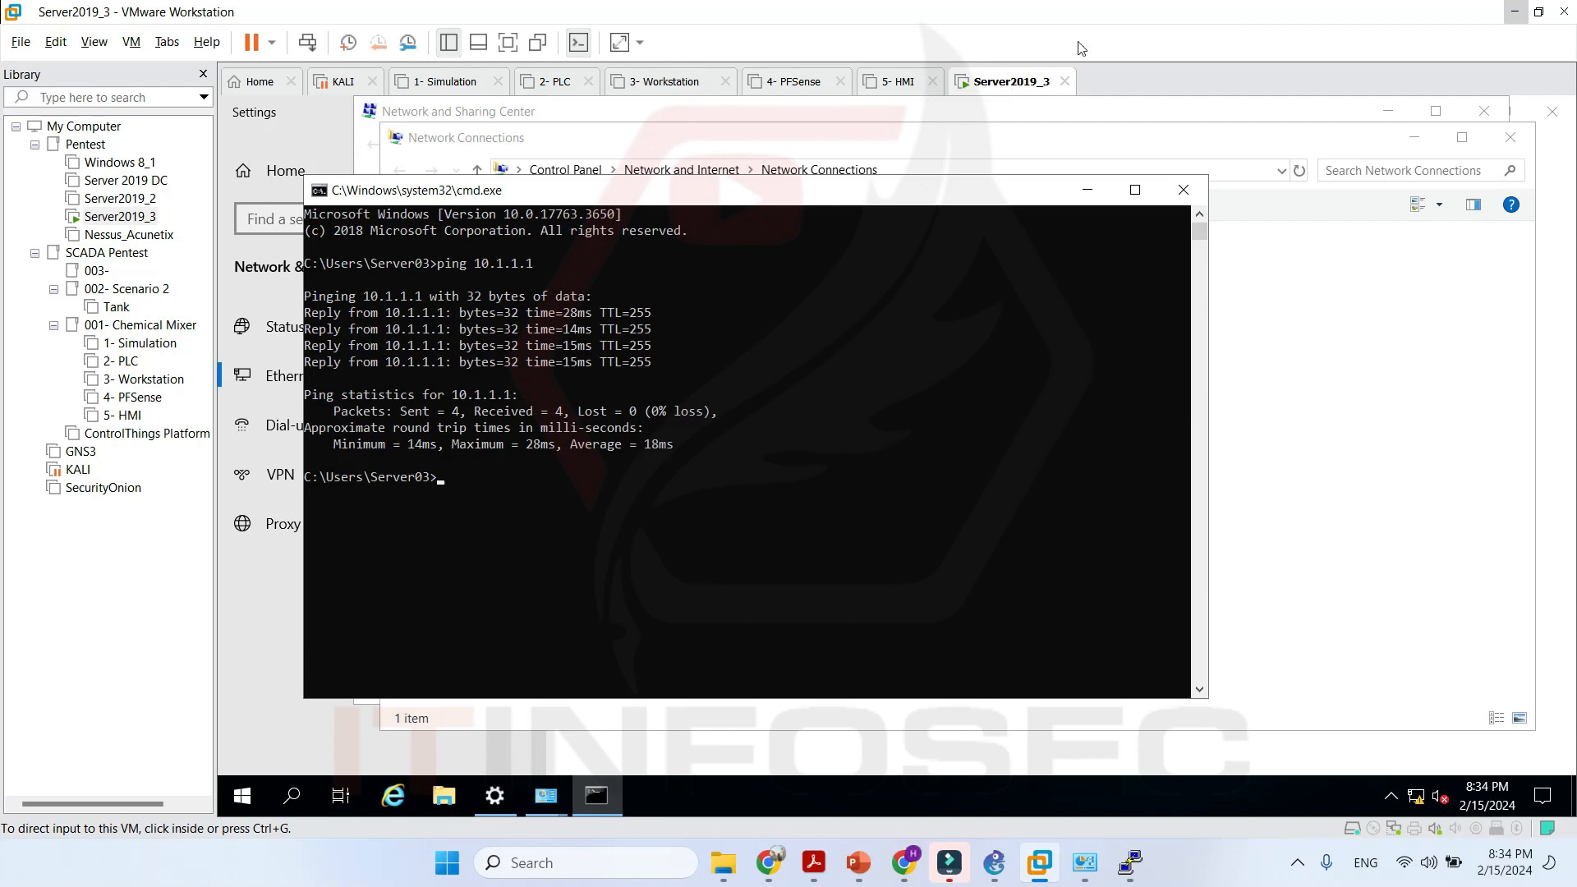
left_click(1515, 12)
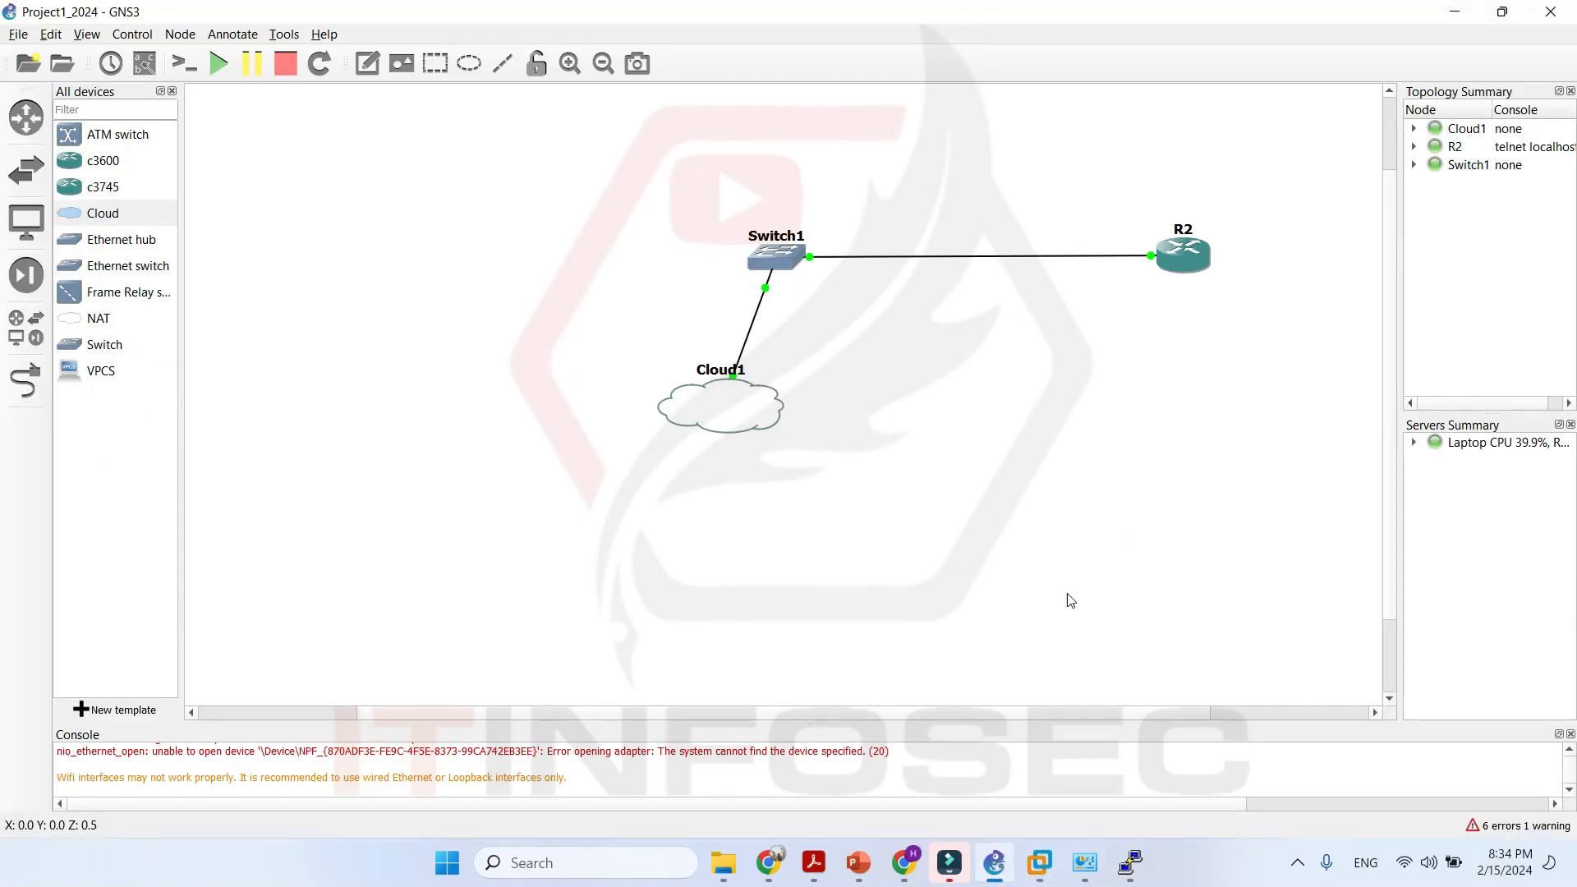
Move Switch1 and R2 slightly upward in the topology.
left_click_drag(770, 269, 778, 253)
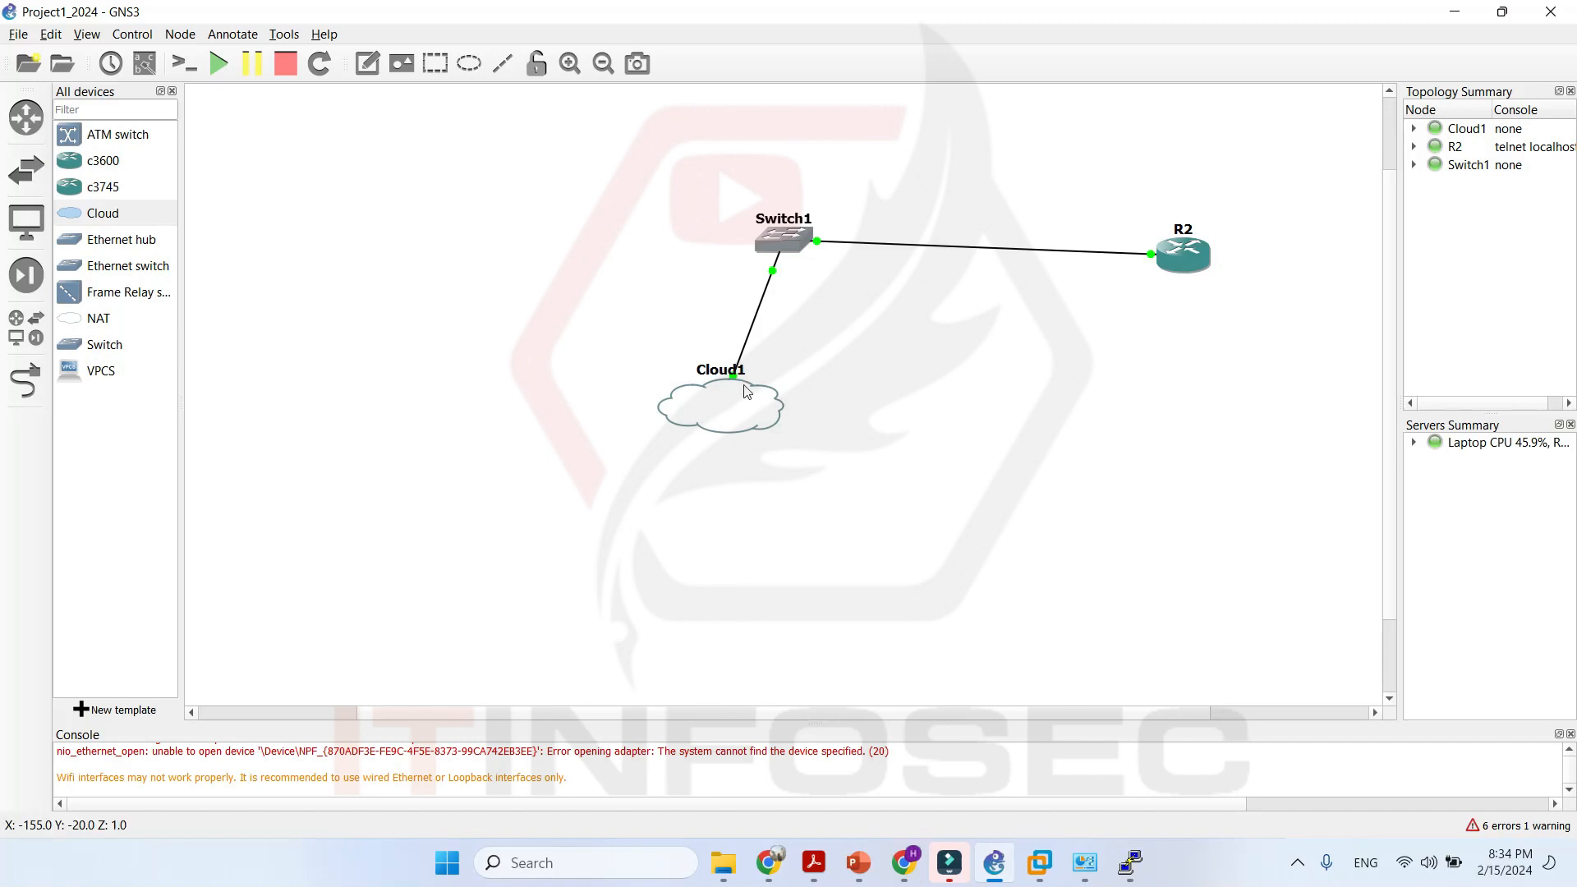
left_click_drag(1182, 270, 1193, 257)
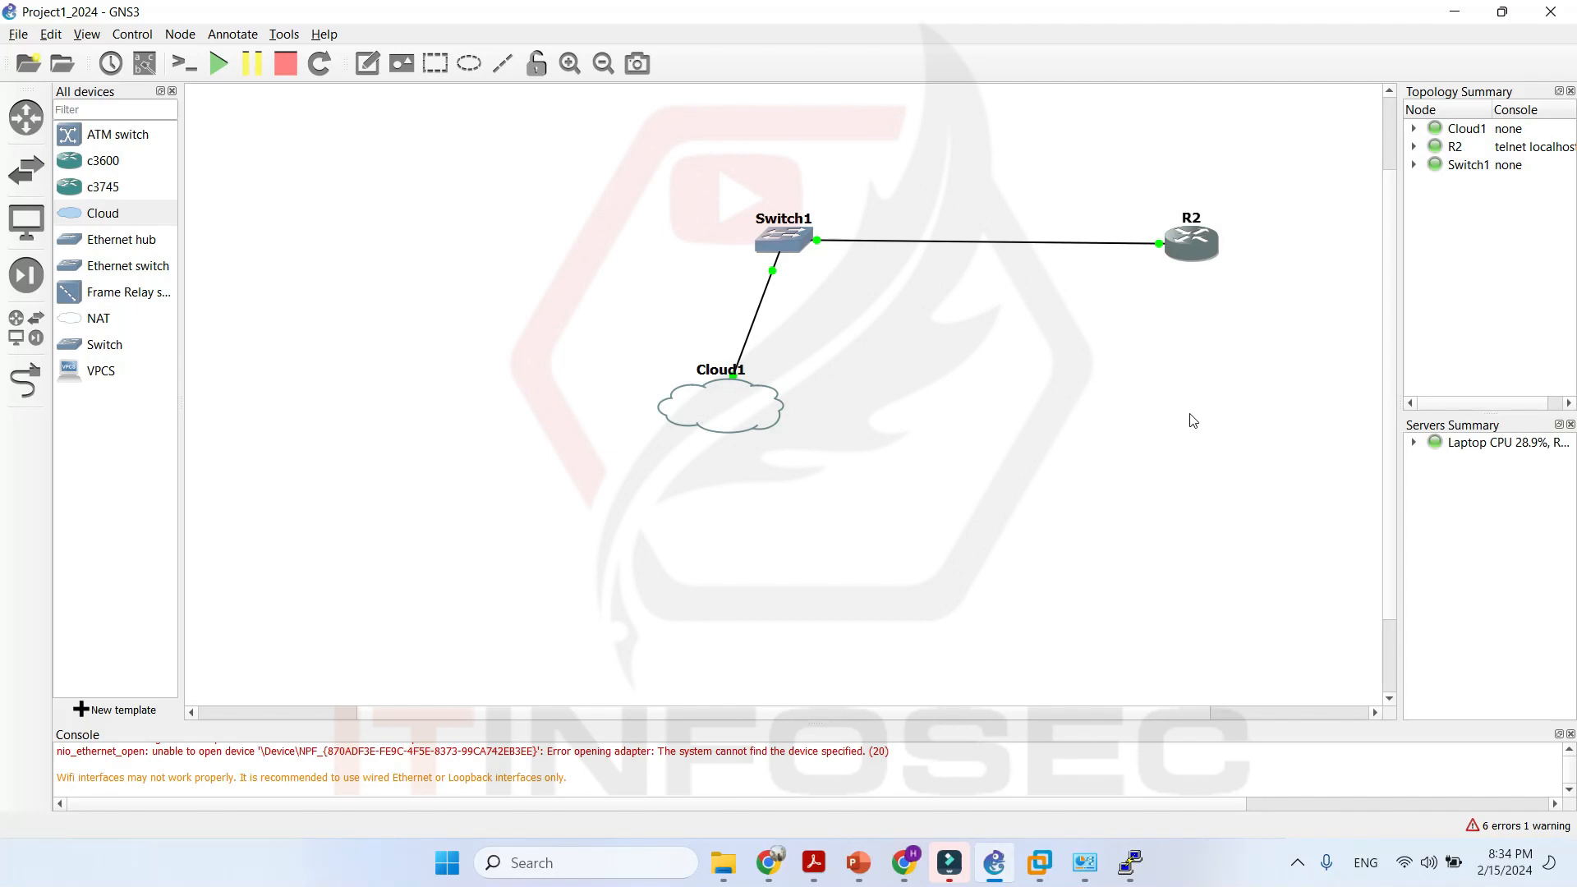
Review in the preferences how a new IOS router template takes a new image file, cancel the template and close the preferences.
left_click(50, 33)
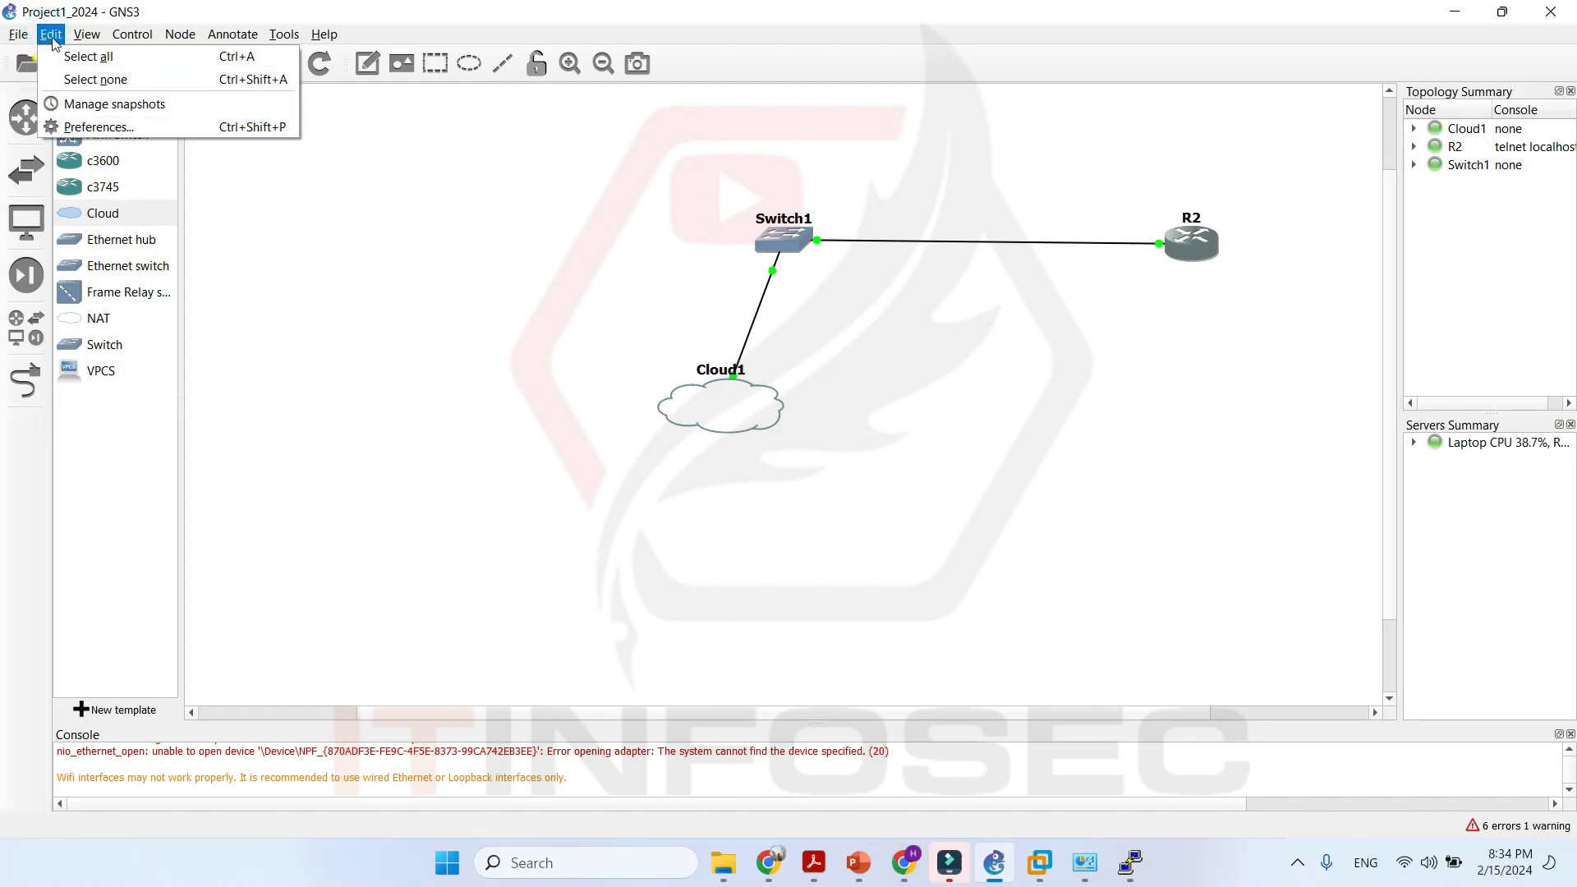
left_click(119, 127)
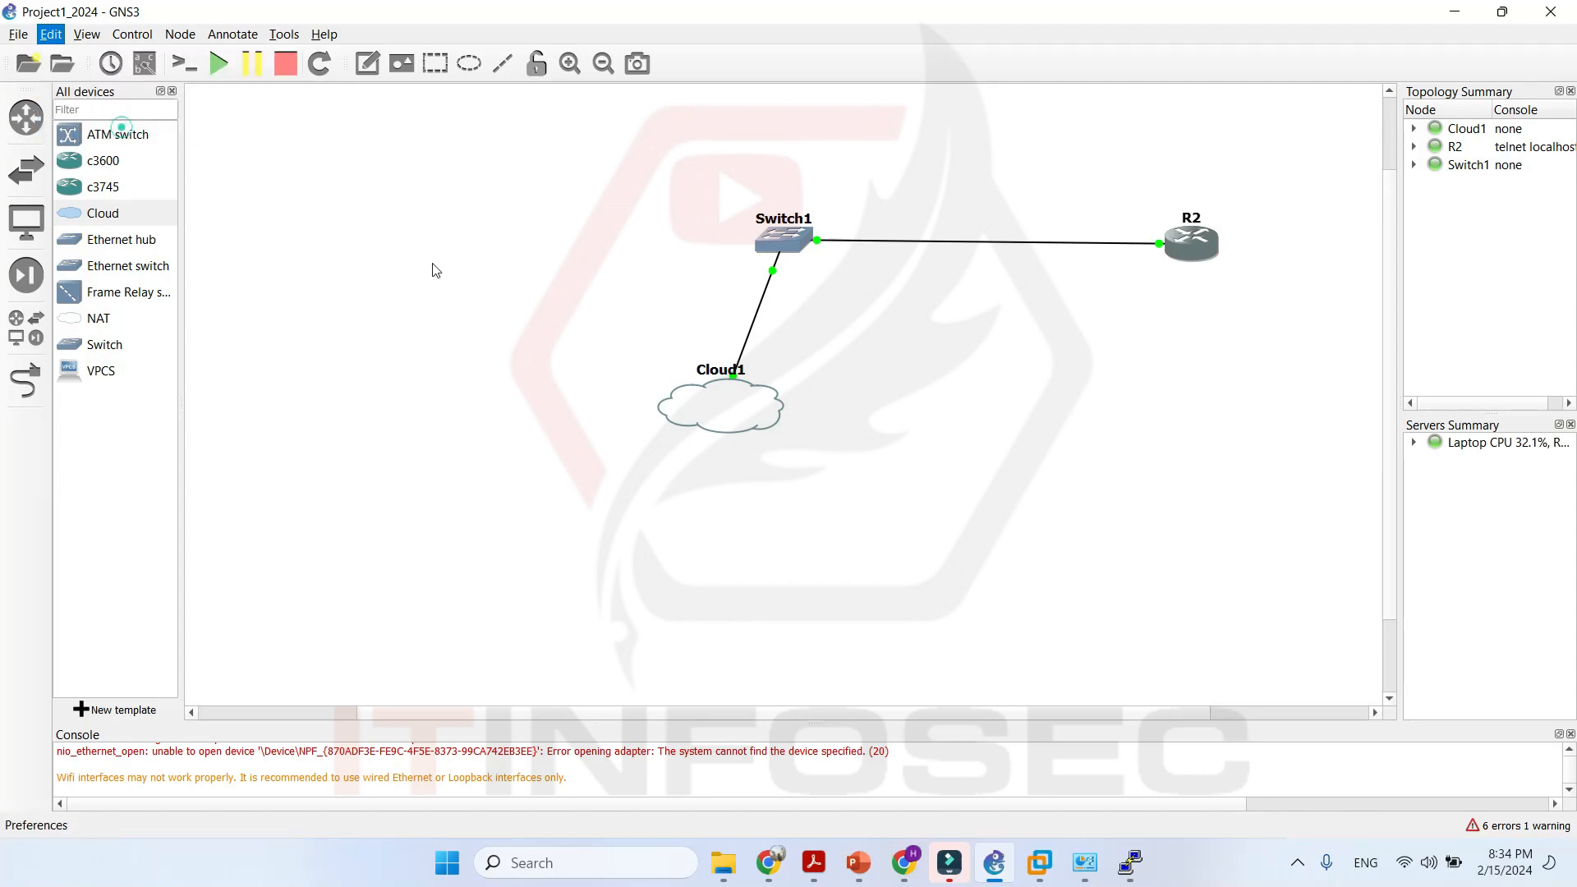
left_click(458, 400)
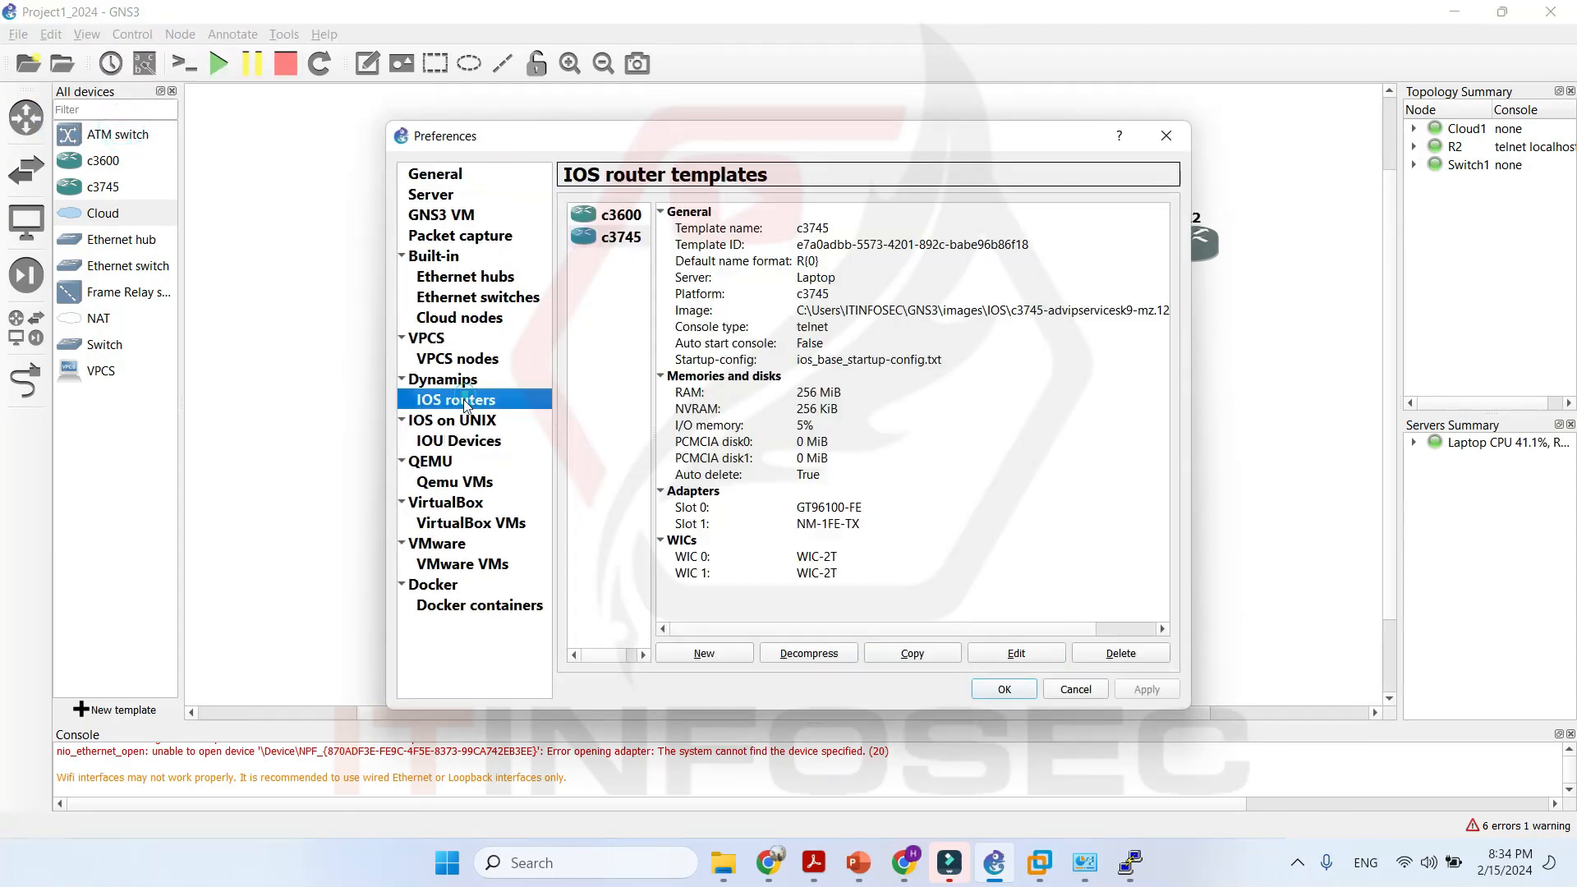
left_click(716, 654)
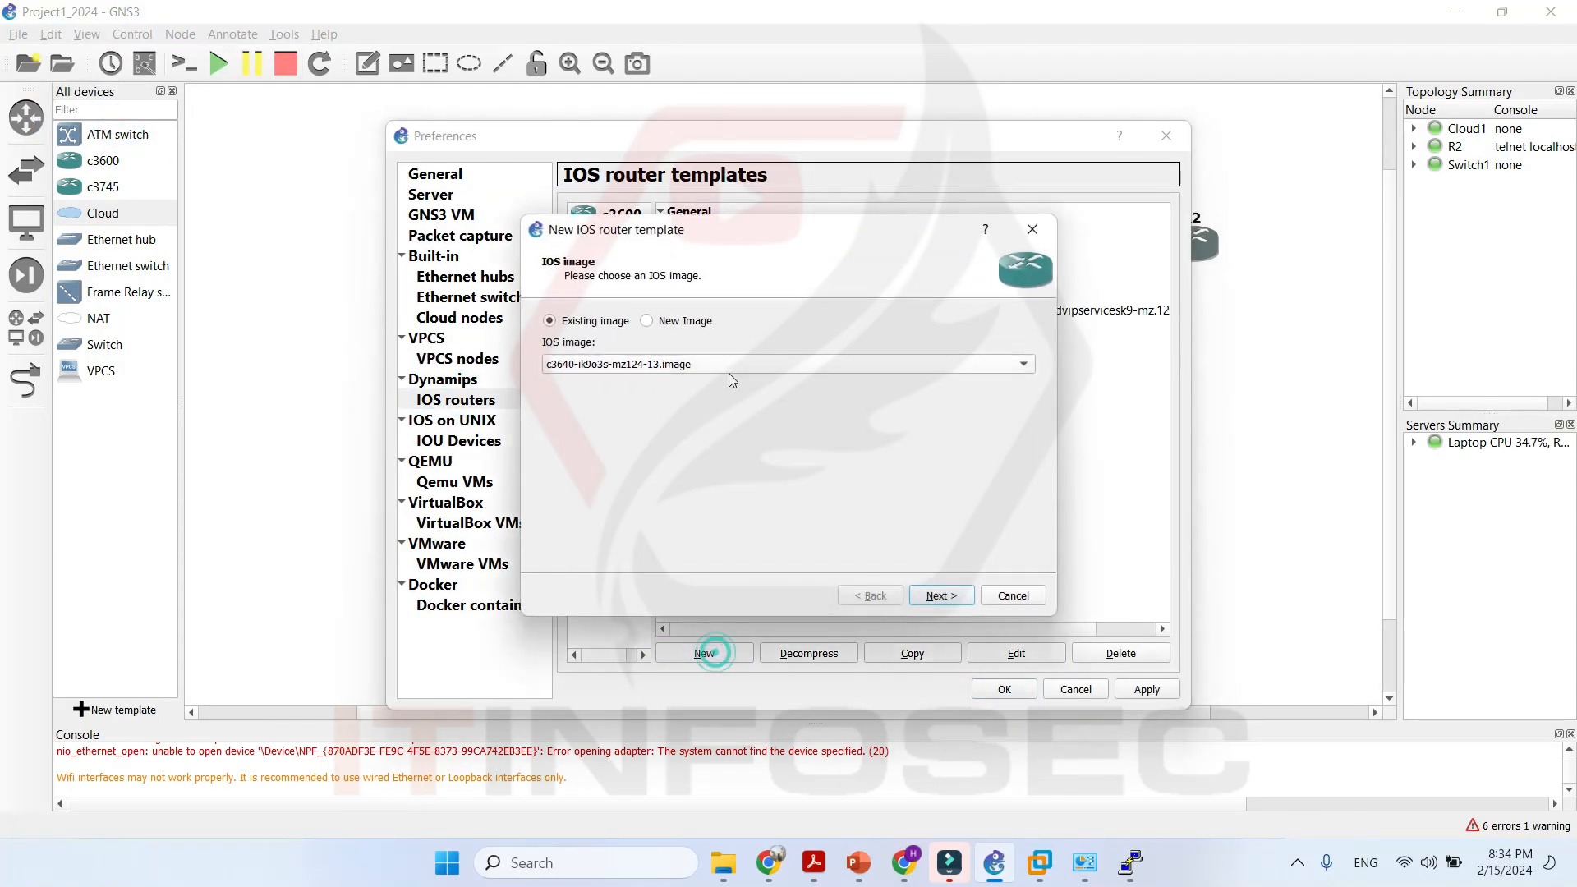
left_click(681, 321)
left_click(1006, 364)
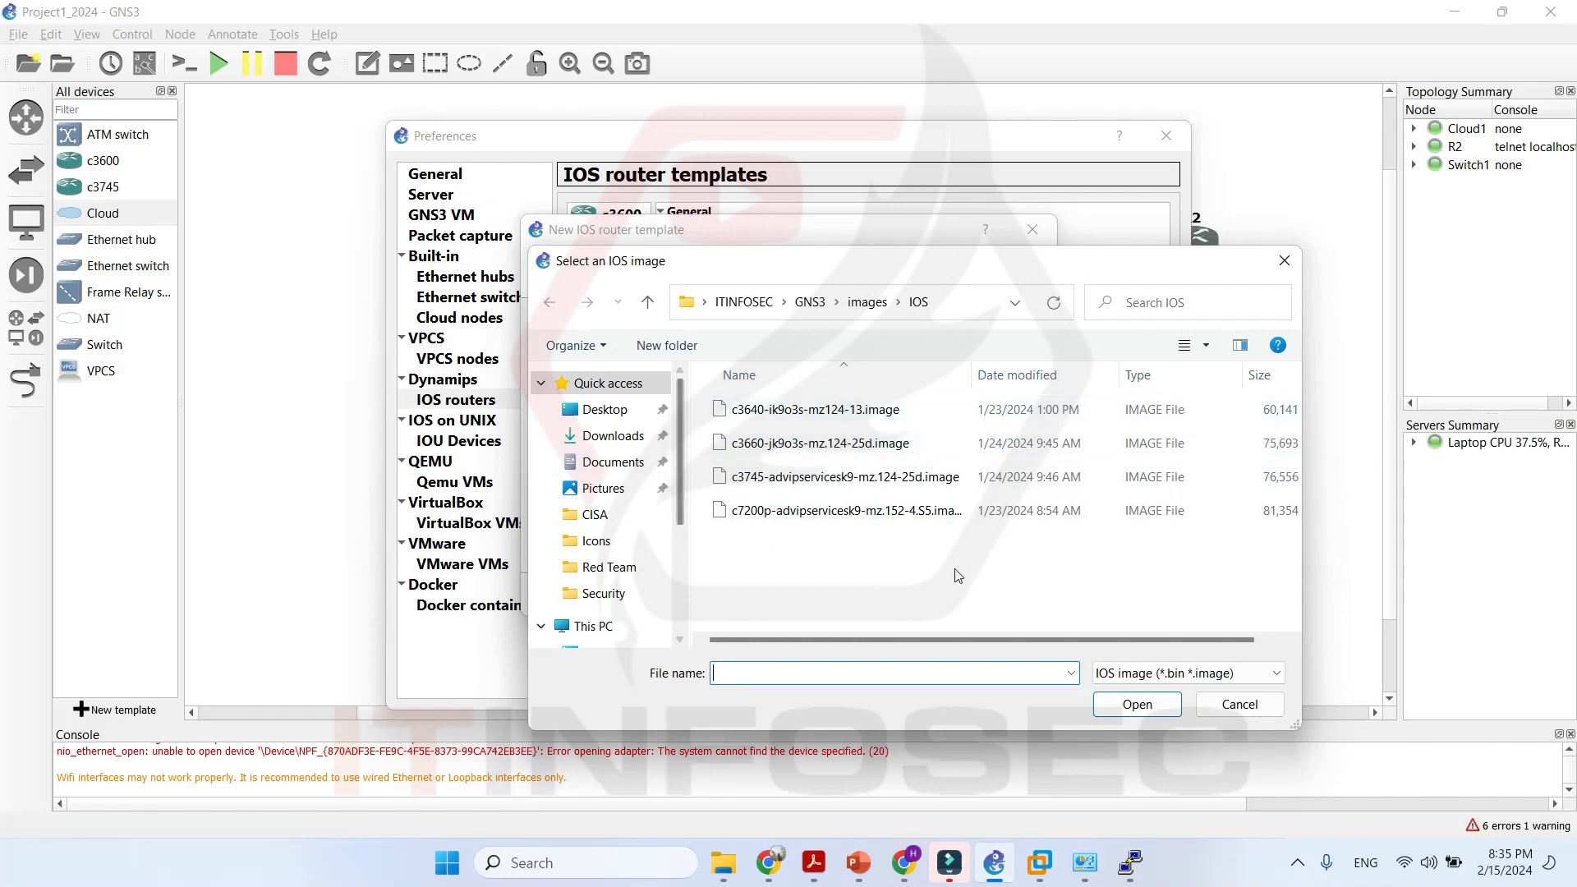
key("Escape")
key("Escape")
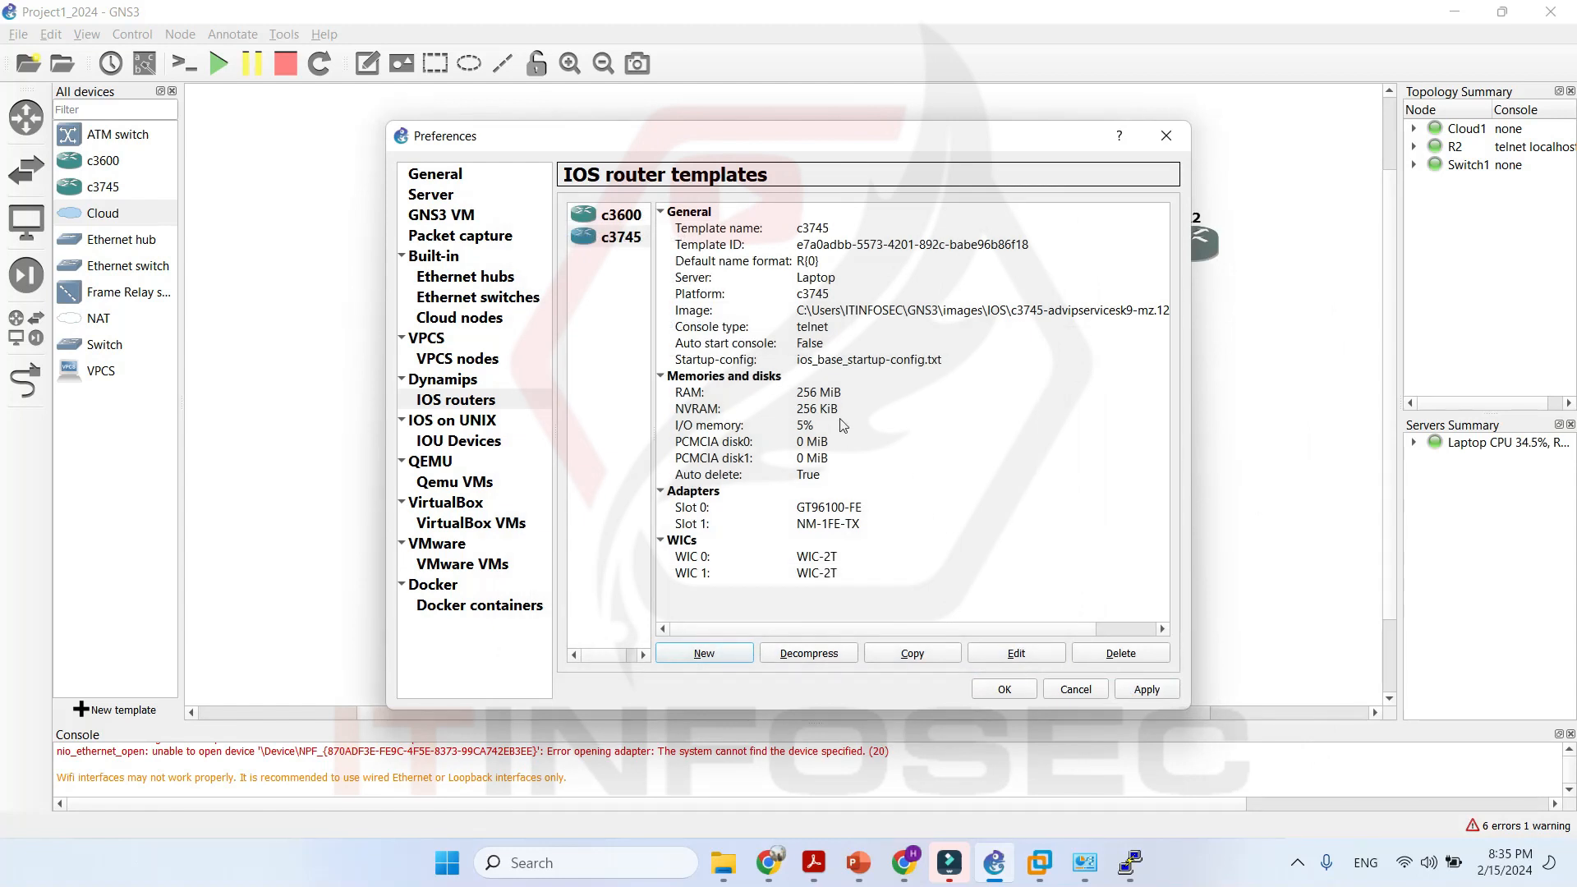
left_click(1003, 689)
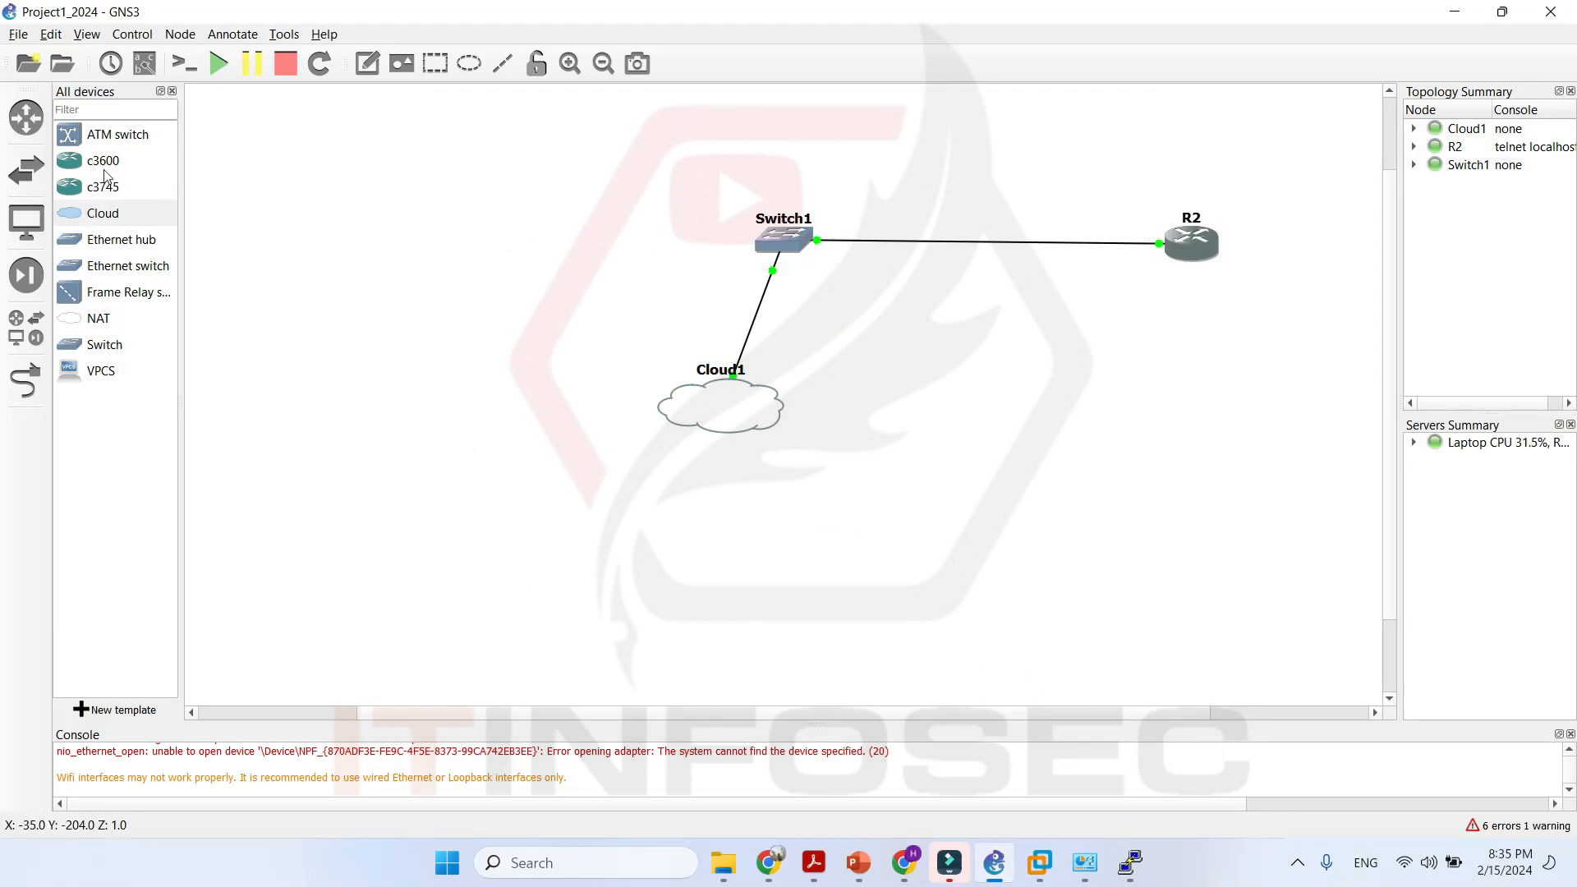
Add a c3745 router beside Switch1 and a c3600 router next to it.
left_click_drag(109, 194, 524, 216)
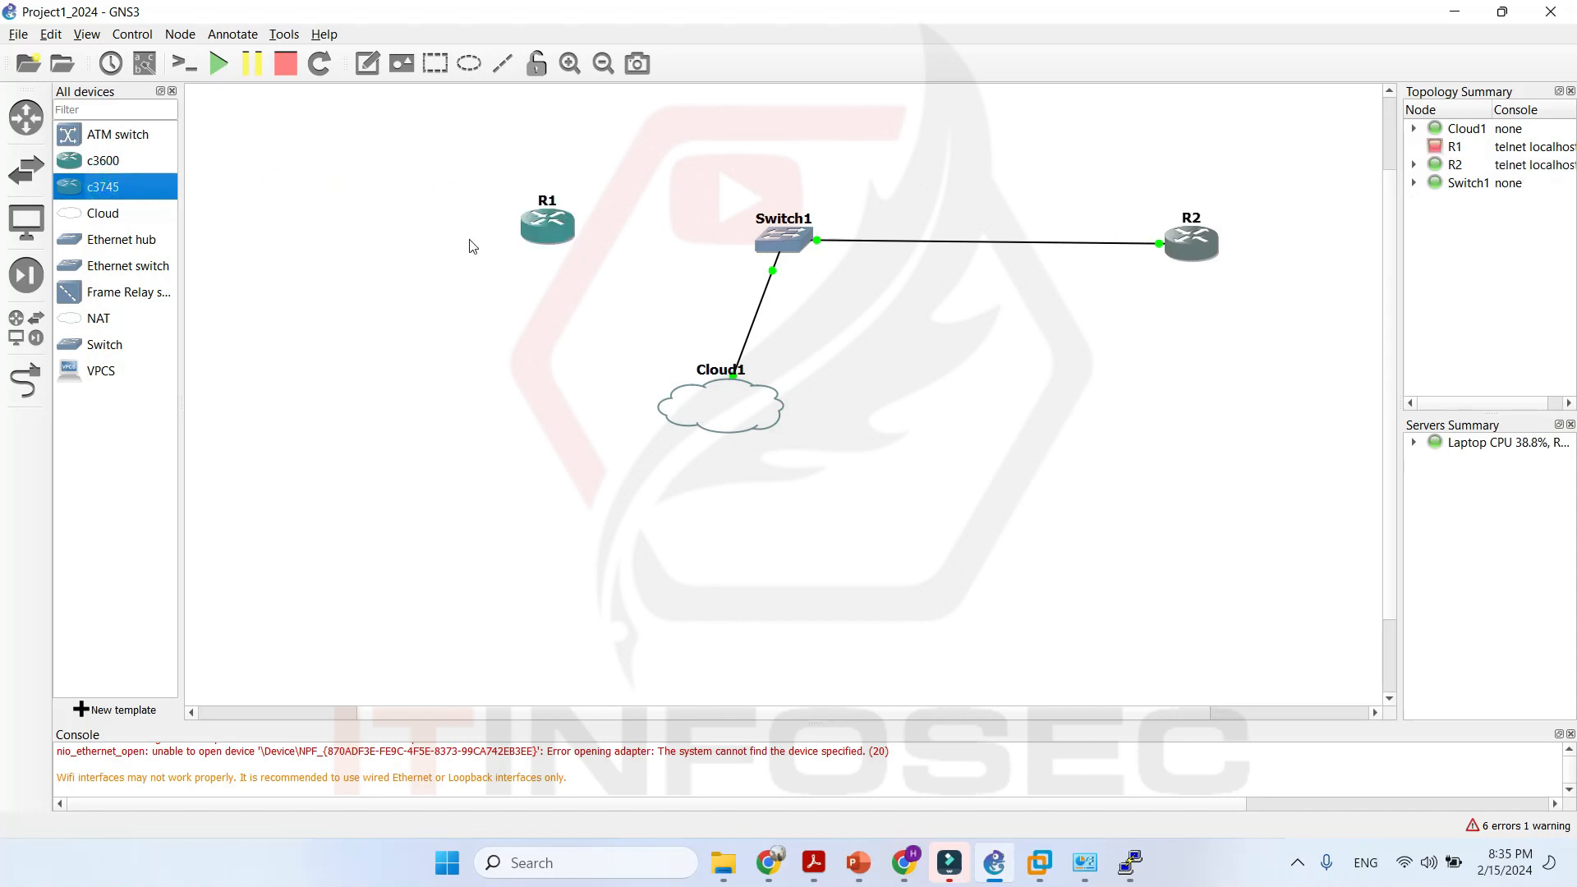
left_click_drag(105, 160, 388, 230)
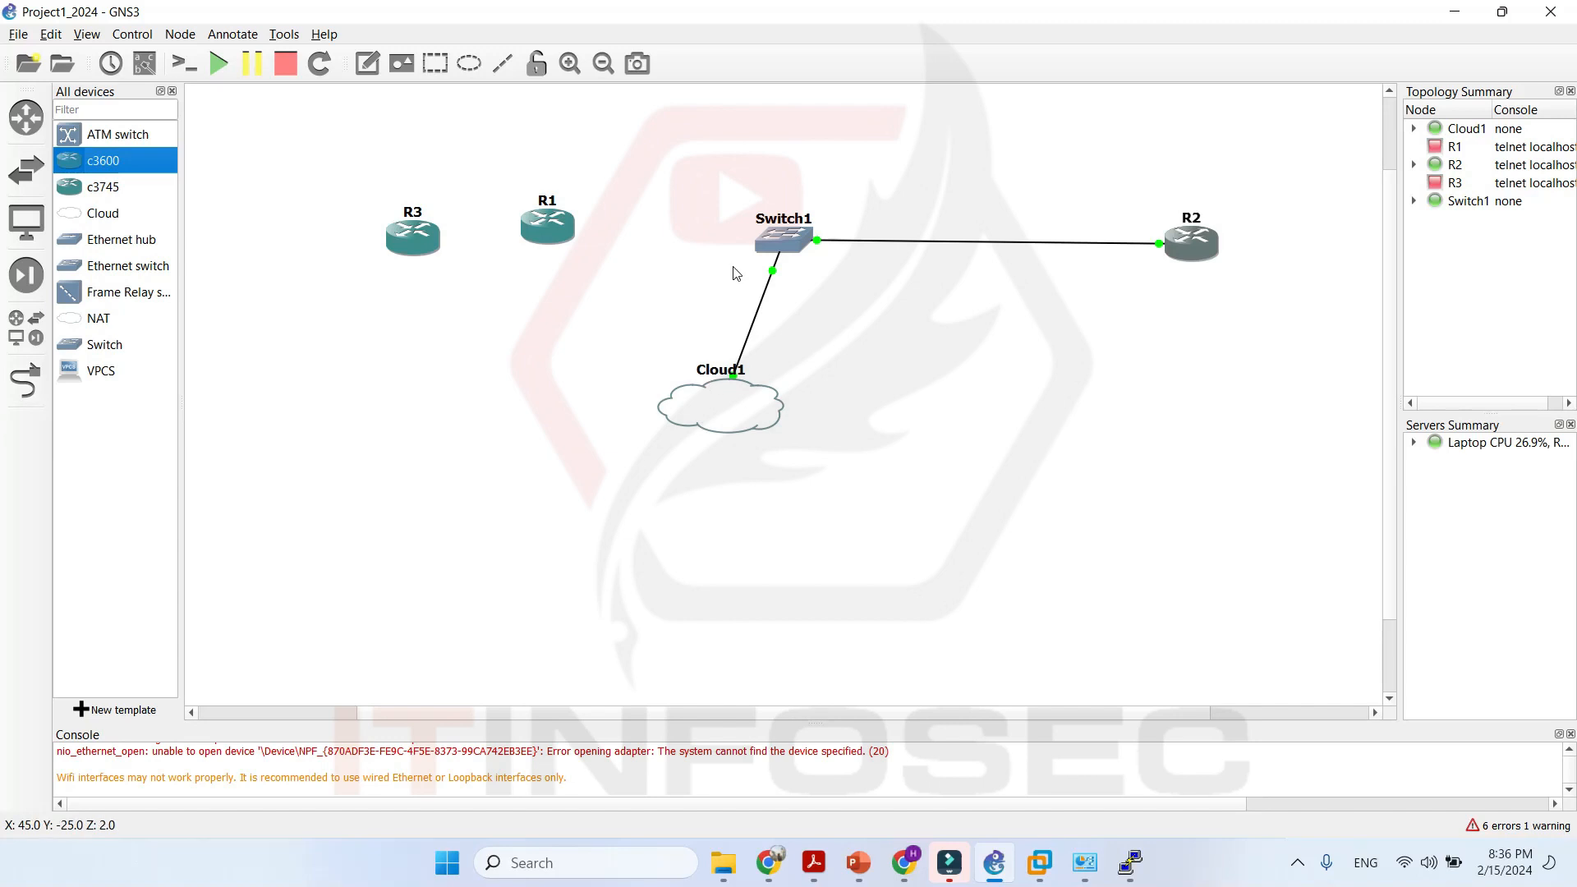
Link router R1 to the Ethernet4 port of Switch1.
left_click(31, 386)
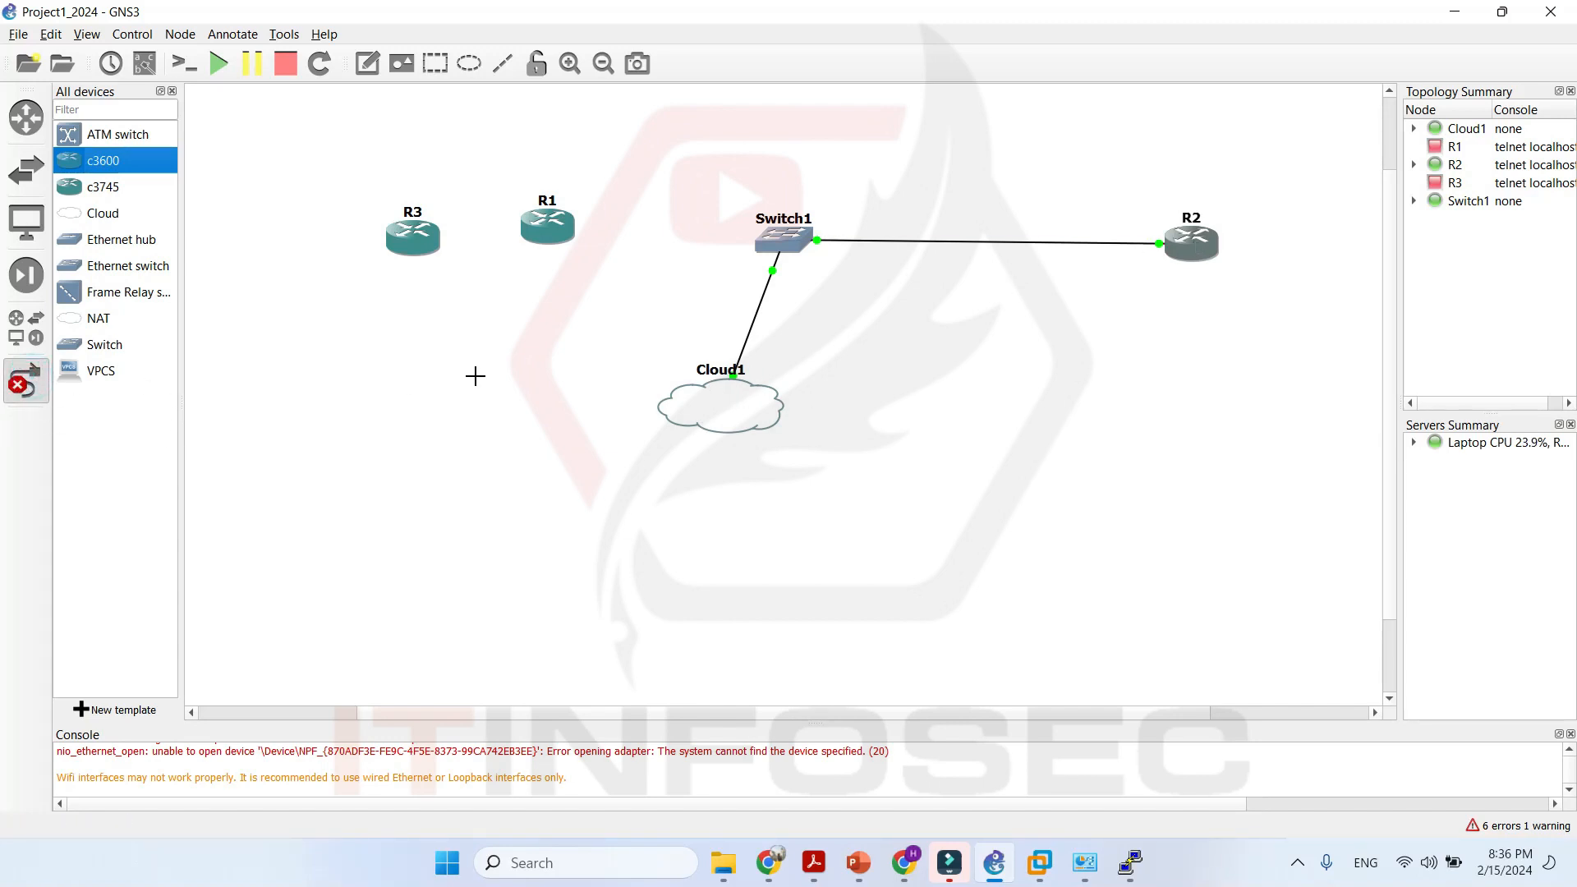
left_click(557, 226)
left_click(616, 236)
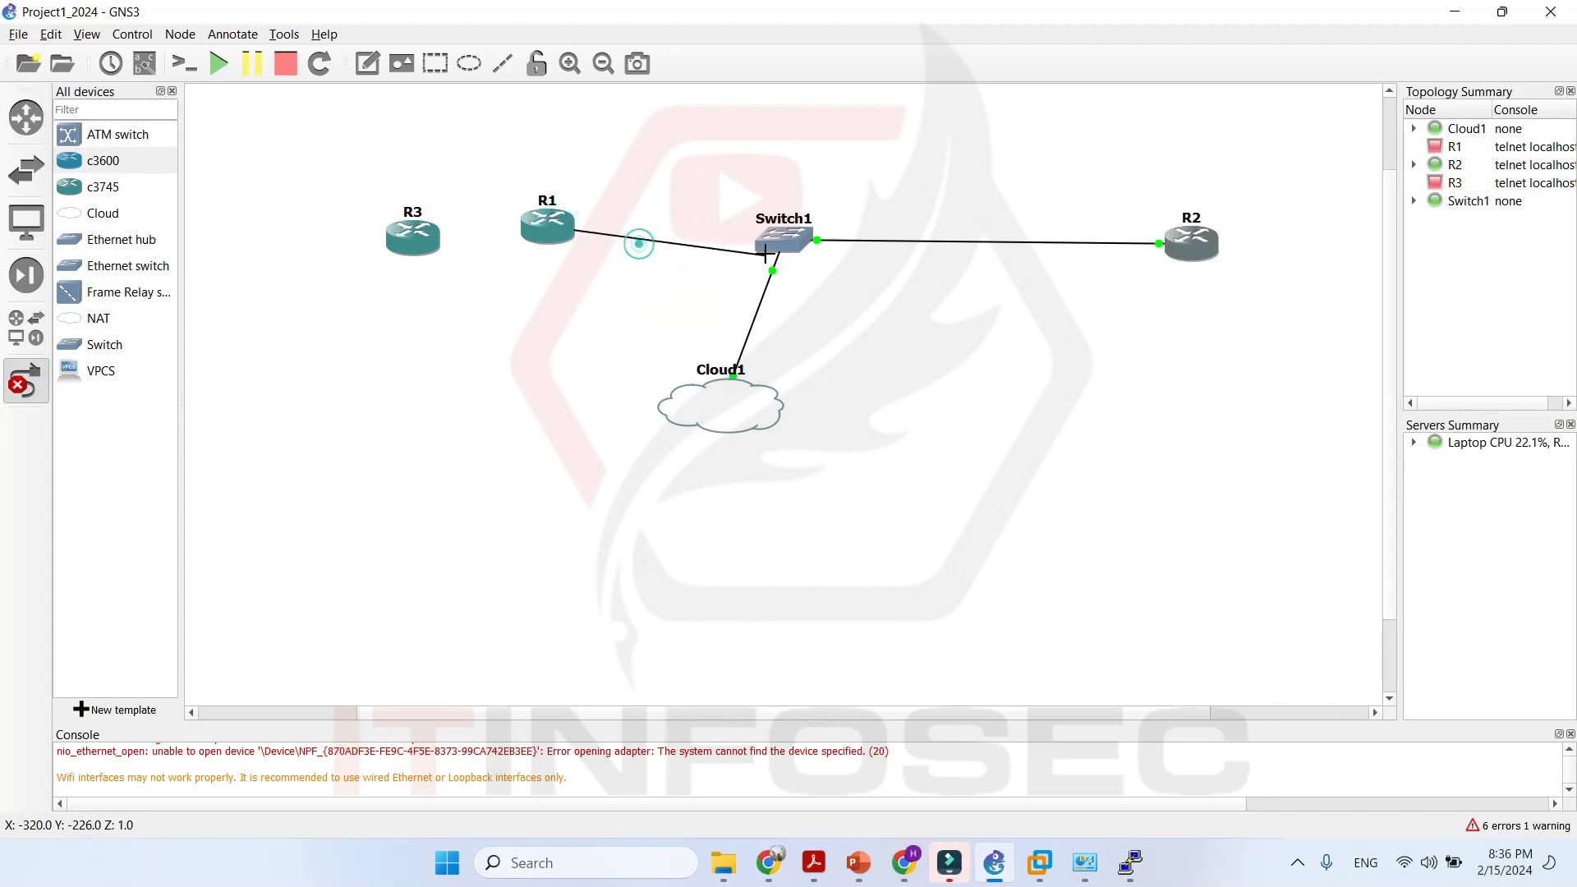
left_click(780, 246)
left_click(845, 260)
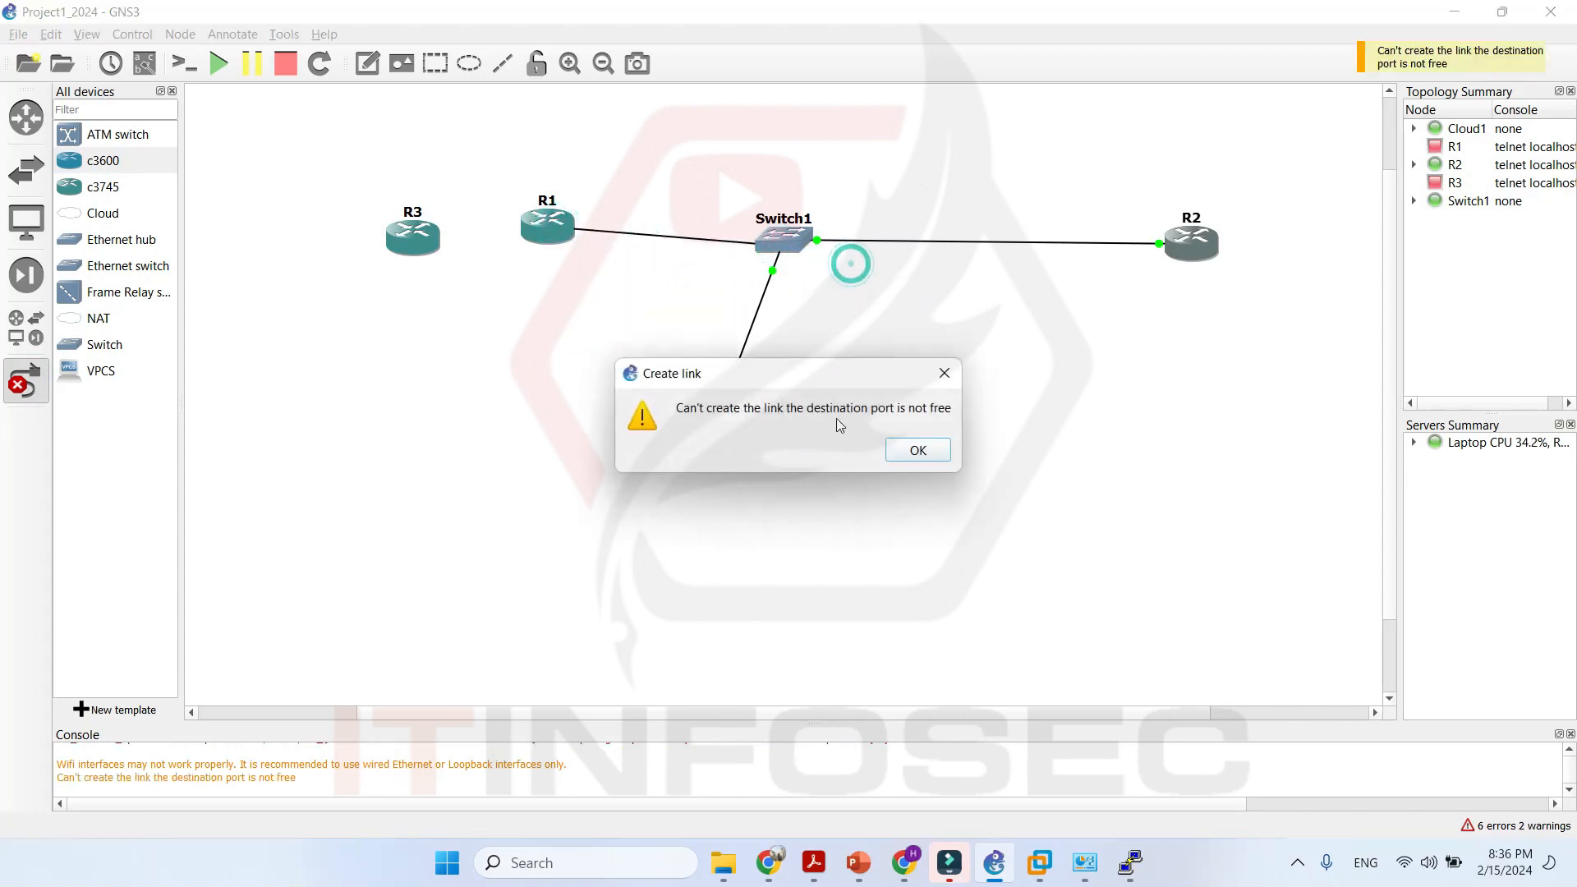
left_click(916, 445)
left_click(802, 255)
left_click(831, 345)
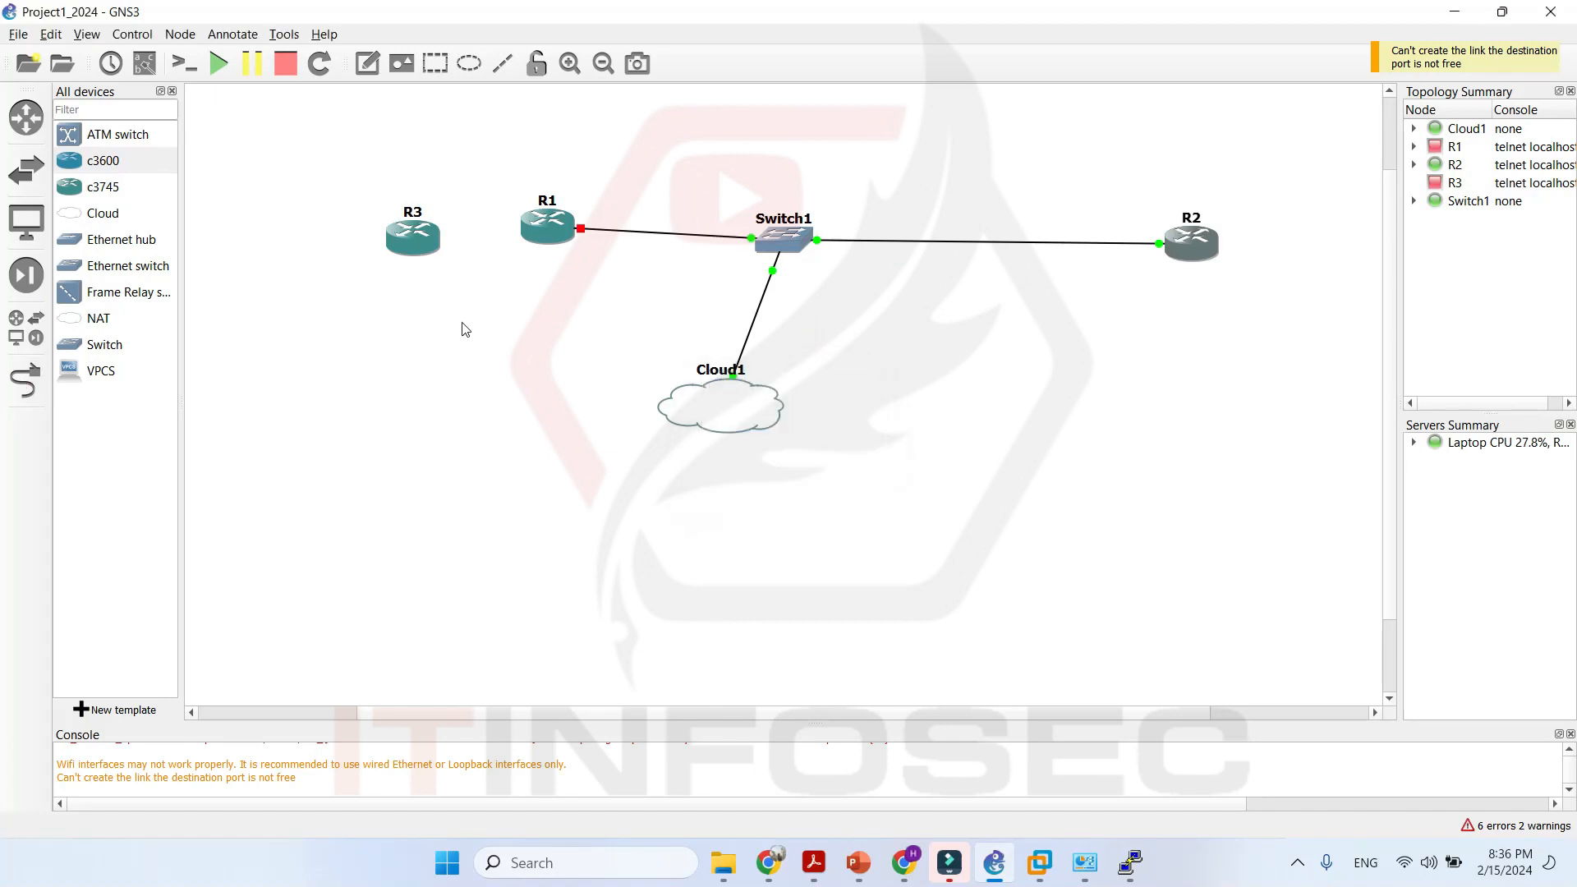
left_click(327, 438)
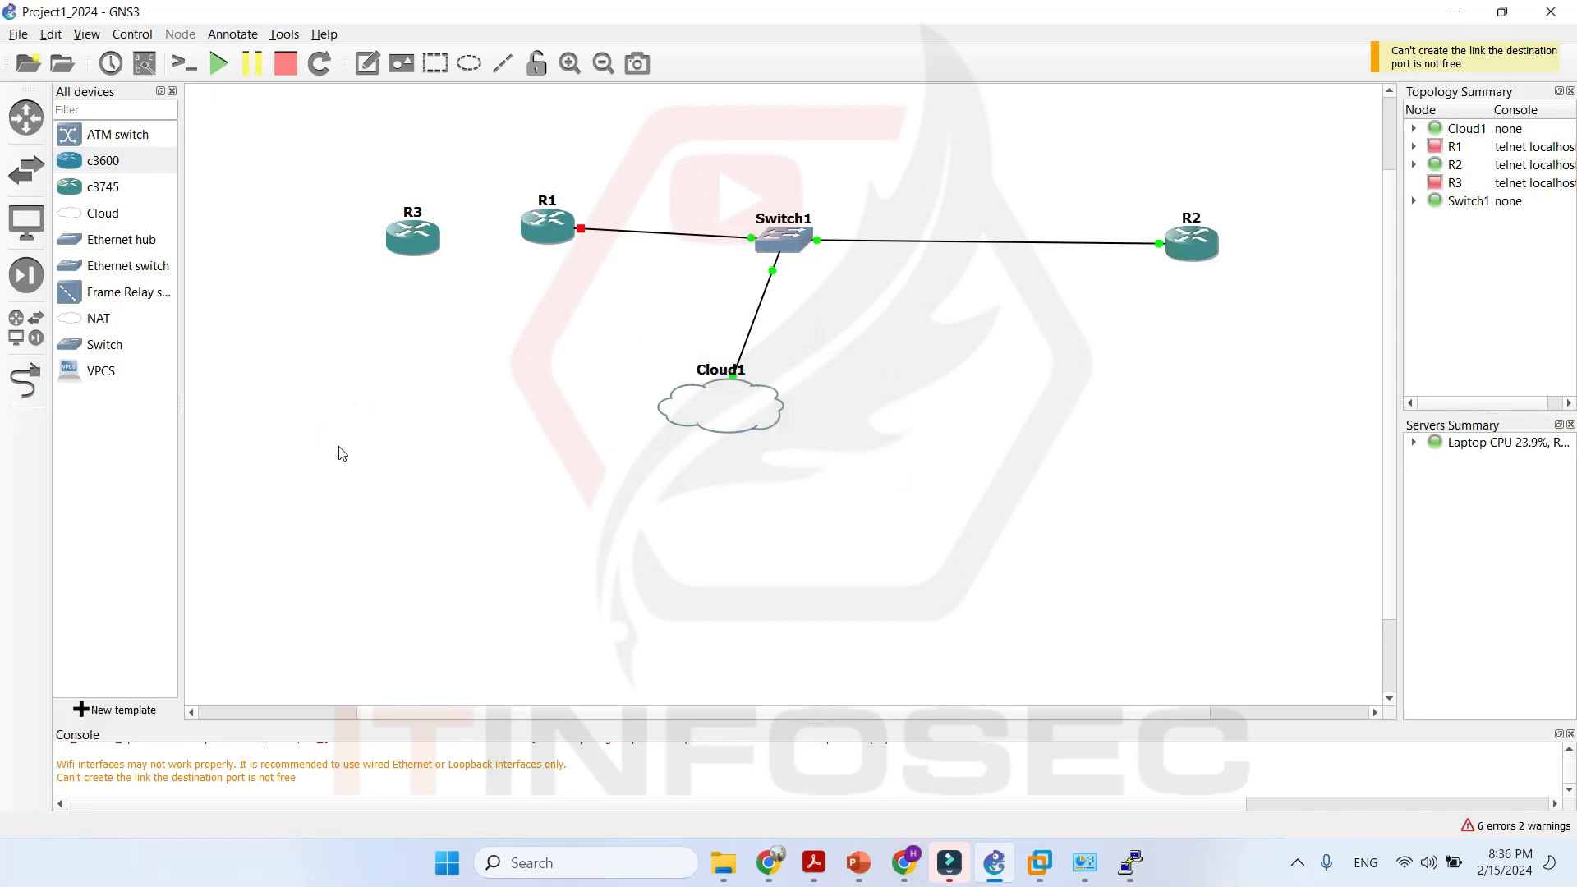
right_click(549, 240)
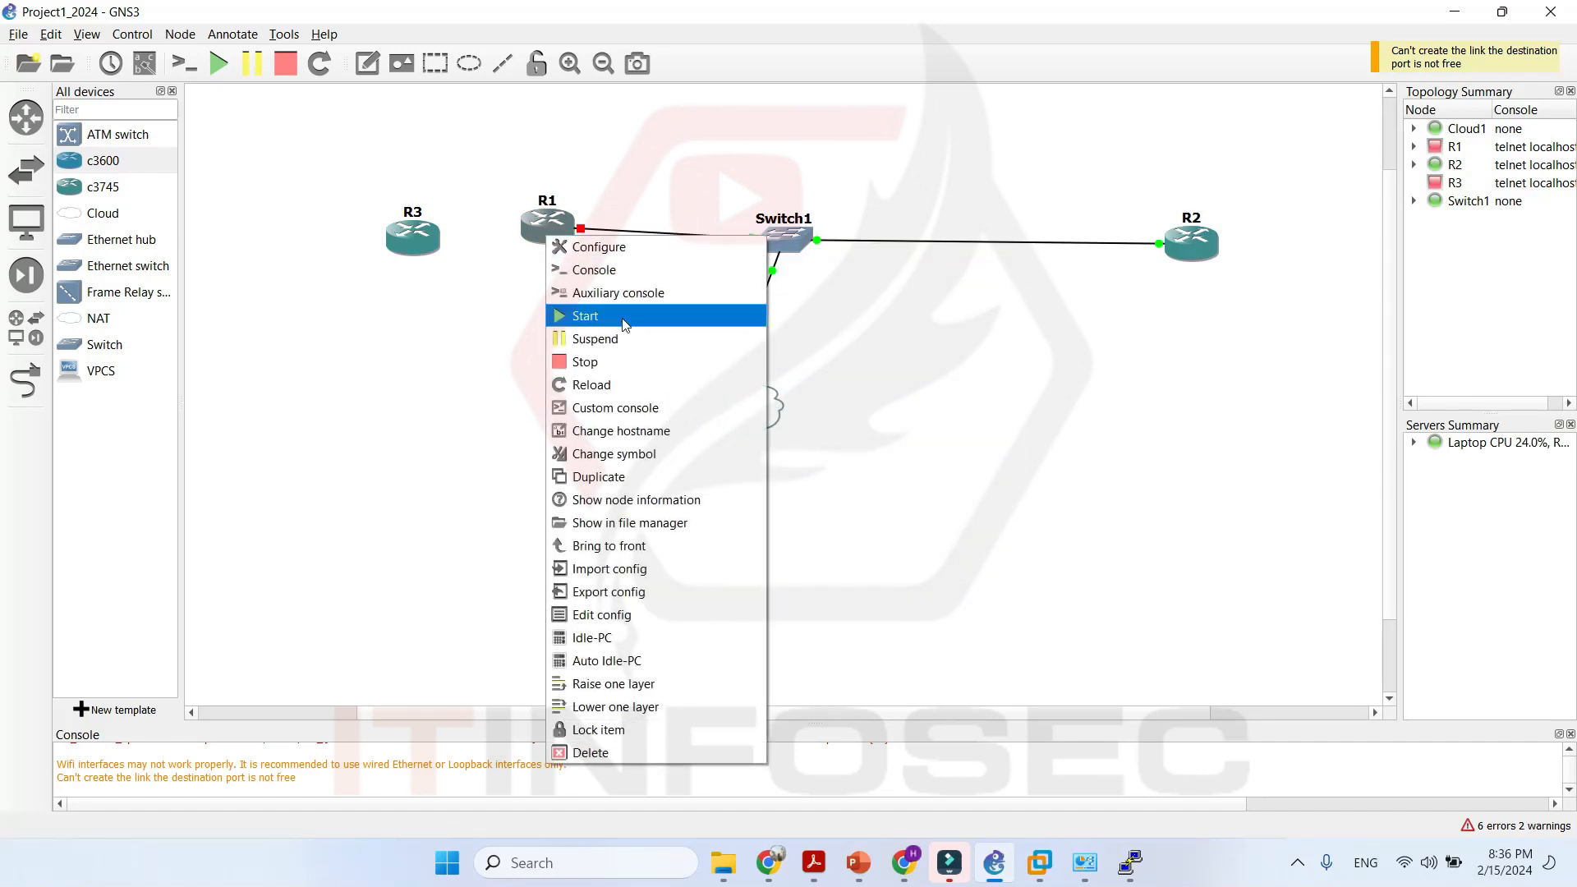
left_click(450, 386)
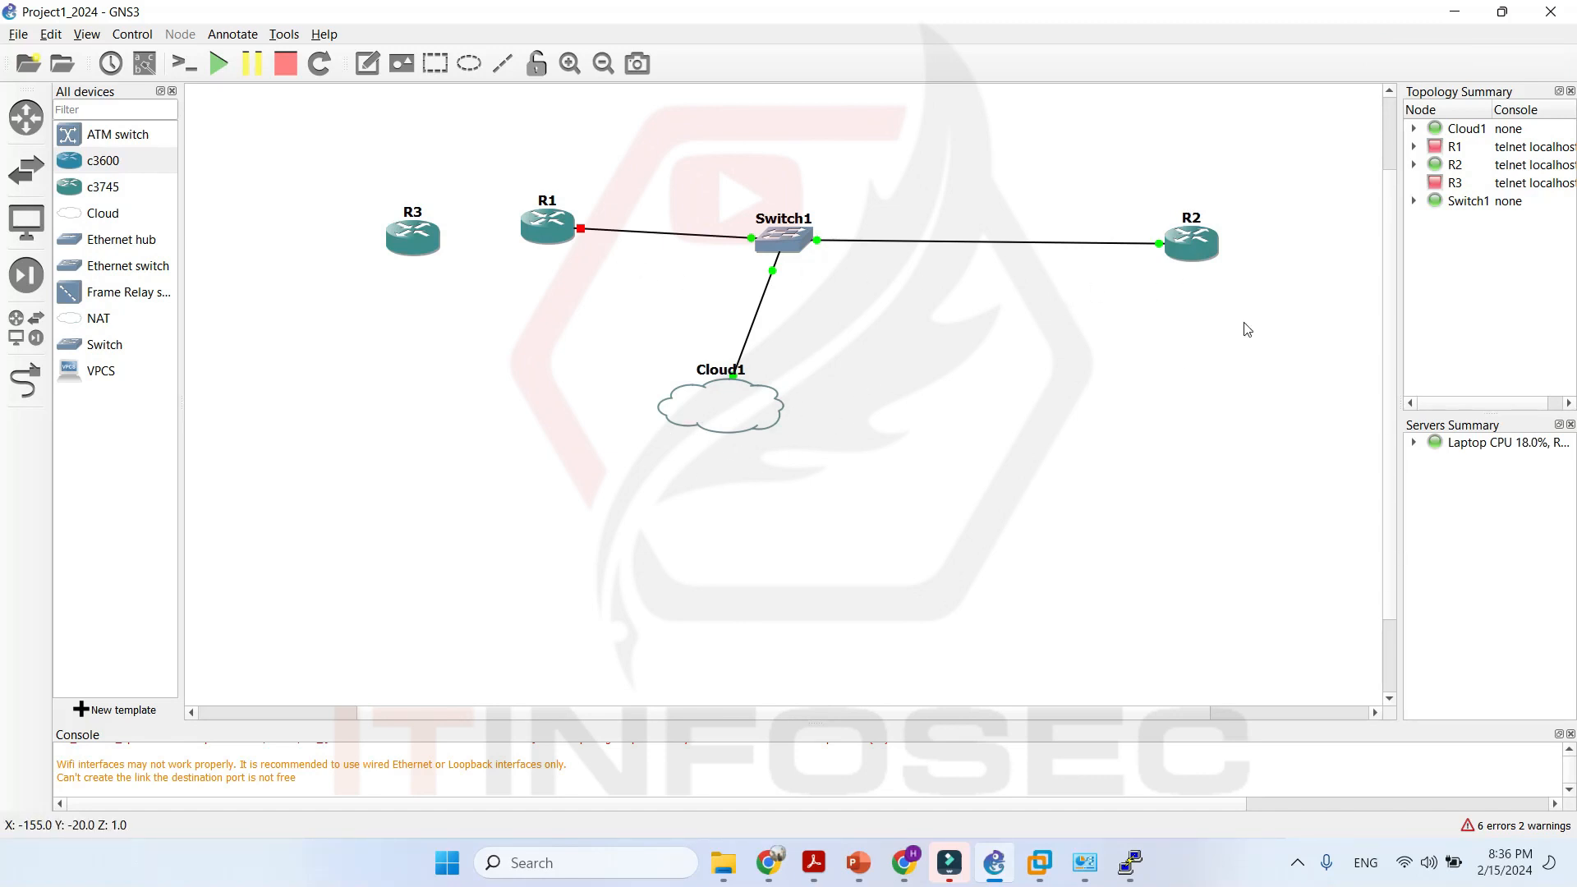
right_click(1198, 259)
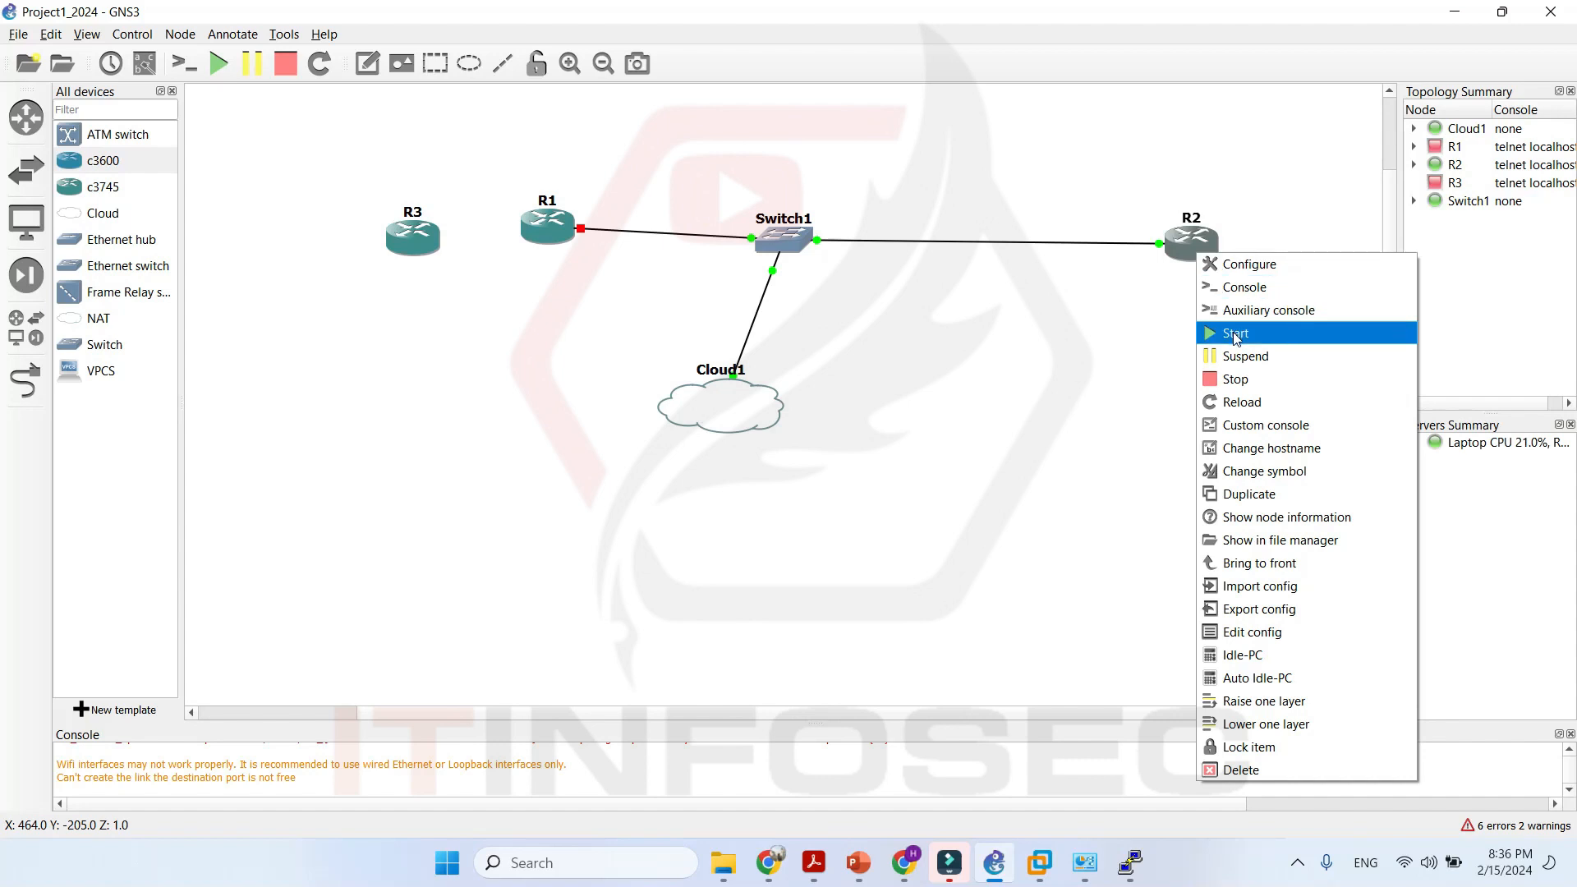
left_click(864, 496)
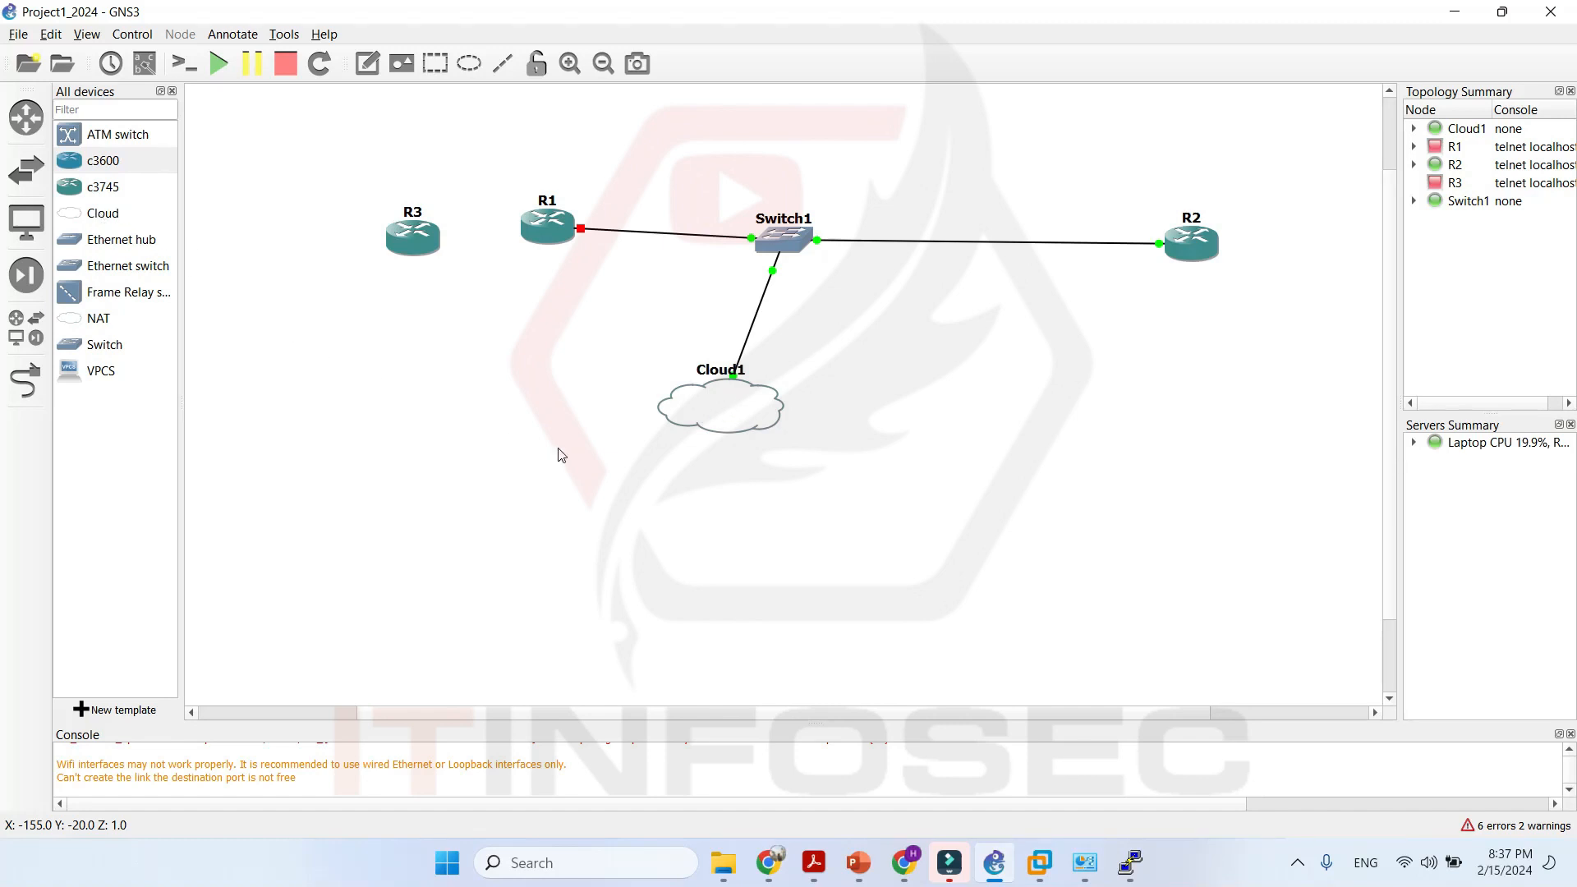
Show the special Ethernet interfaces in Cloud1's configuration, check which adapters can be added, and cancel the dialog.
right_click(737, 414)
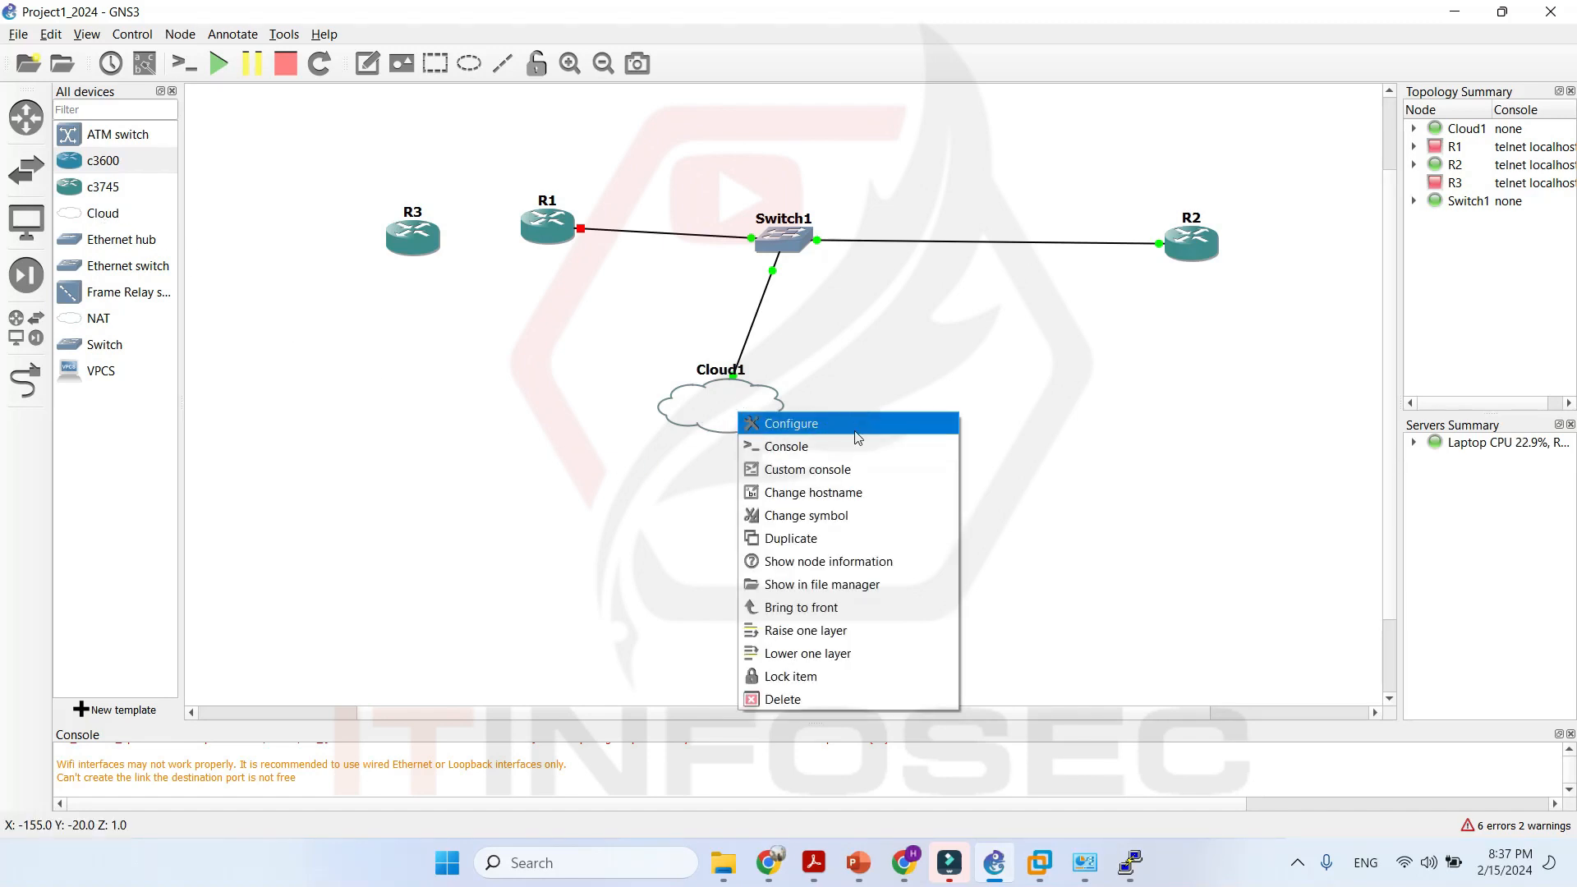
left_click(789, 423)
left_click(615, 550)
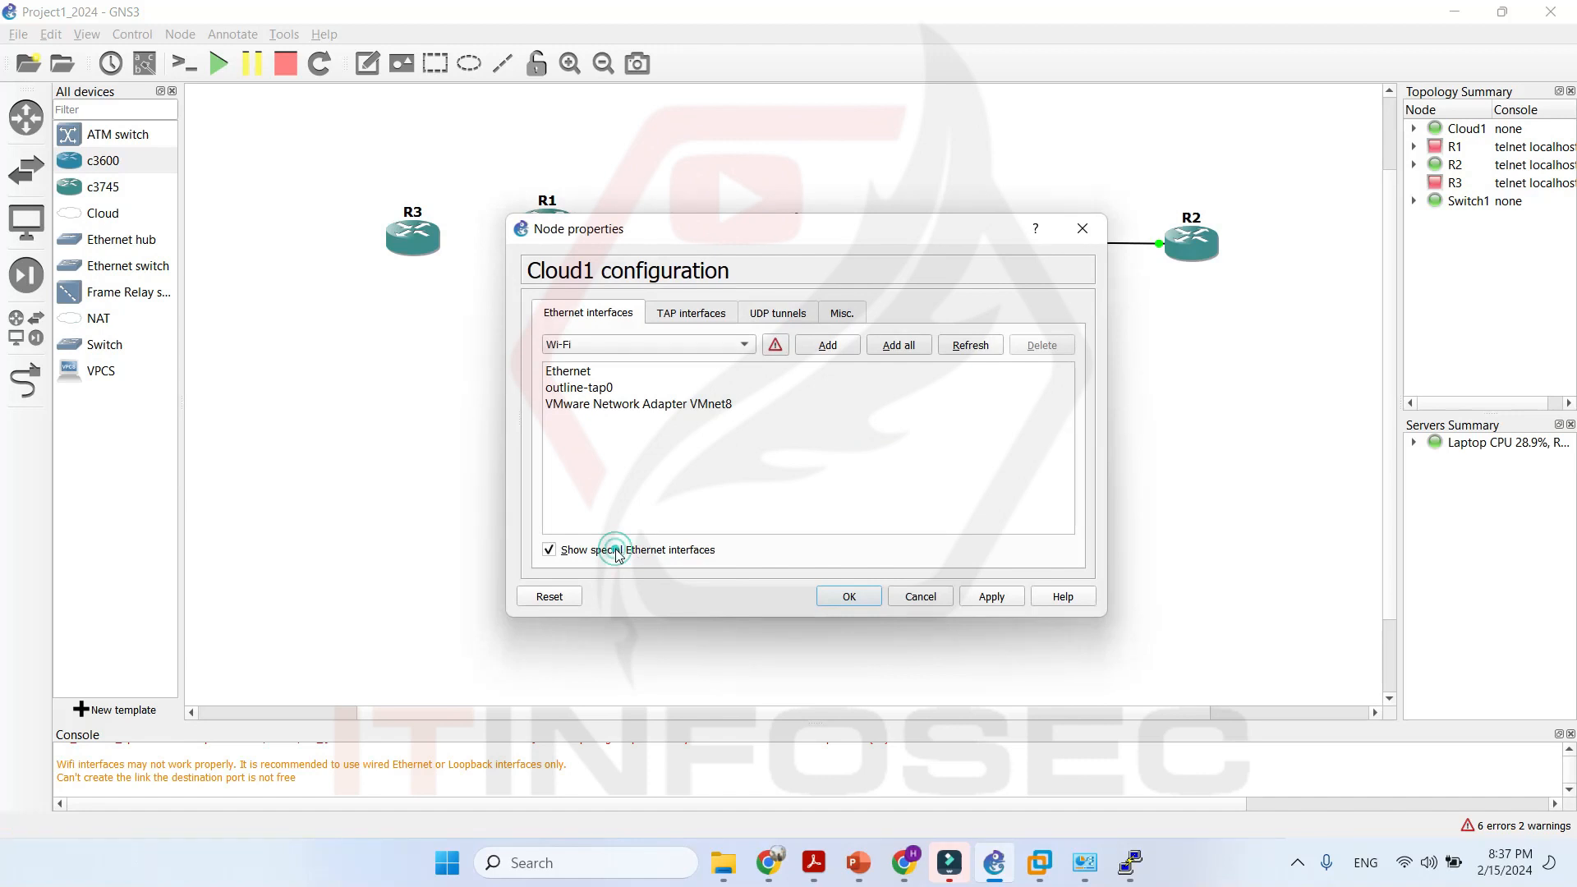
left_click(727, 350)
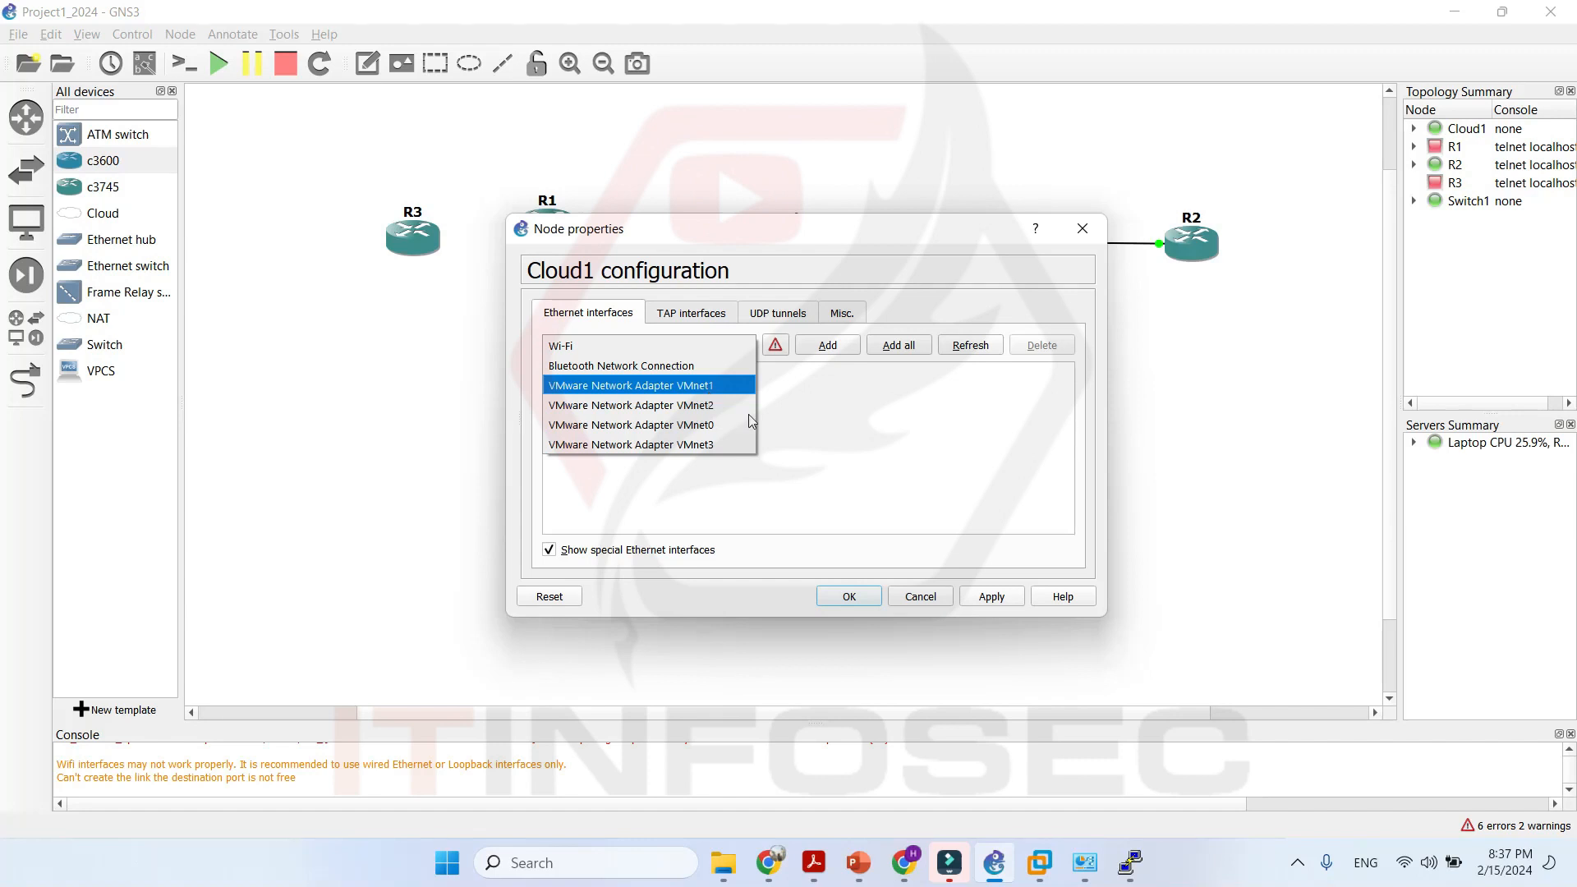
left_click(772, 437)
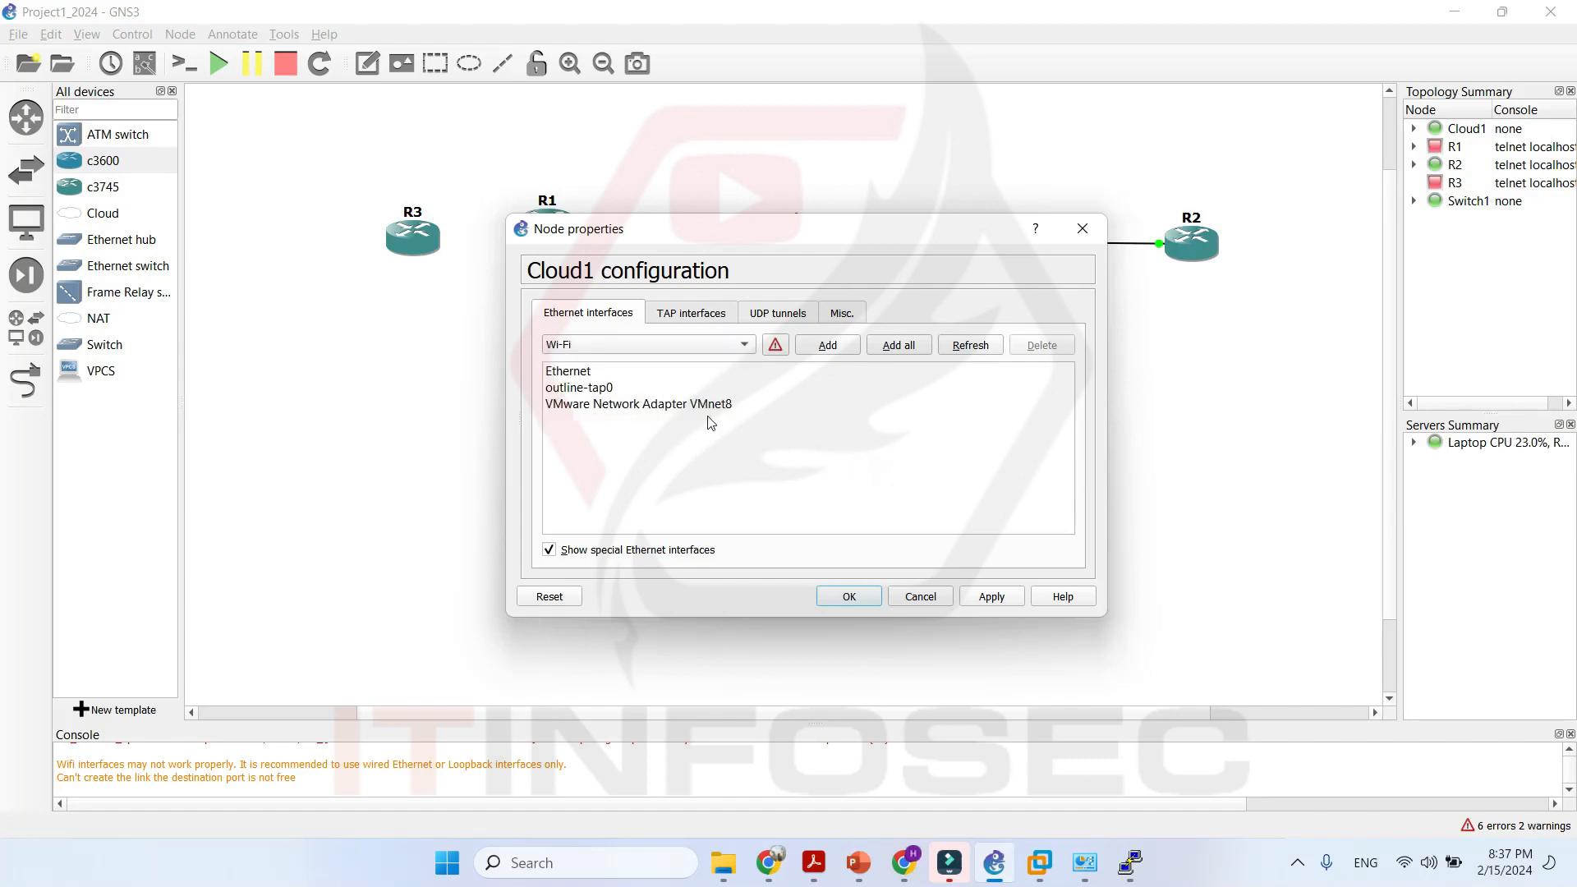
left_click(926, 600)
left_click(937, 595)
Try to link Switch1's Ethernet1 port to Cloud1's VMware Network Adapter VMnet8.
left_click(26, 380)
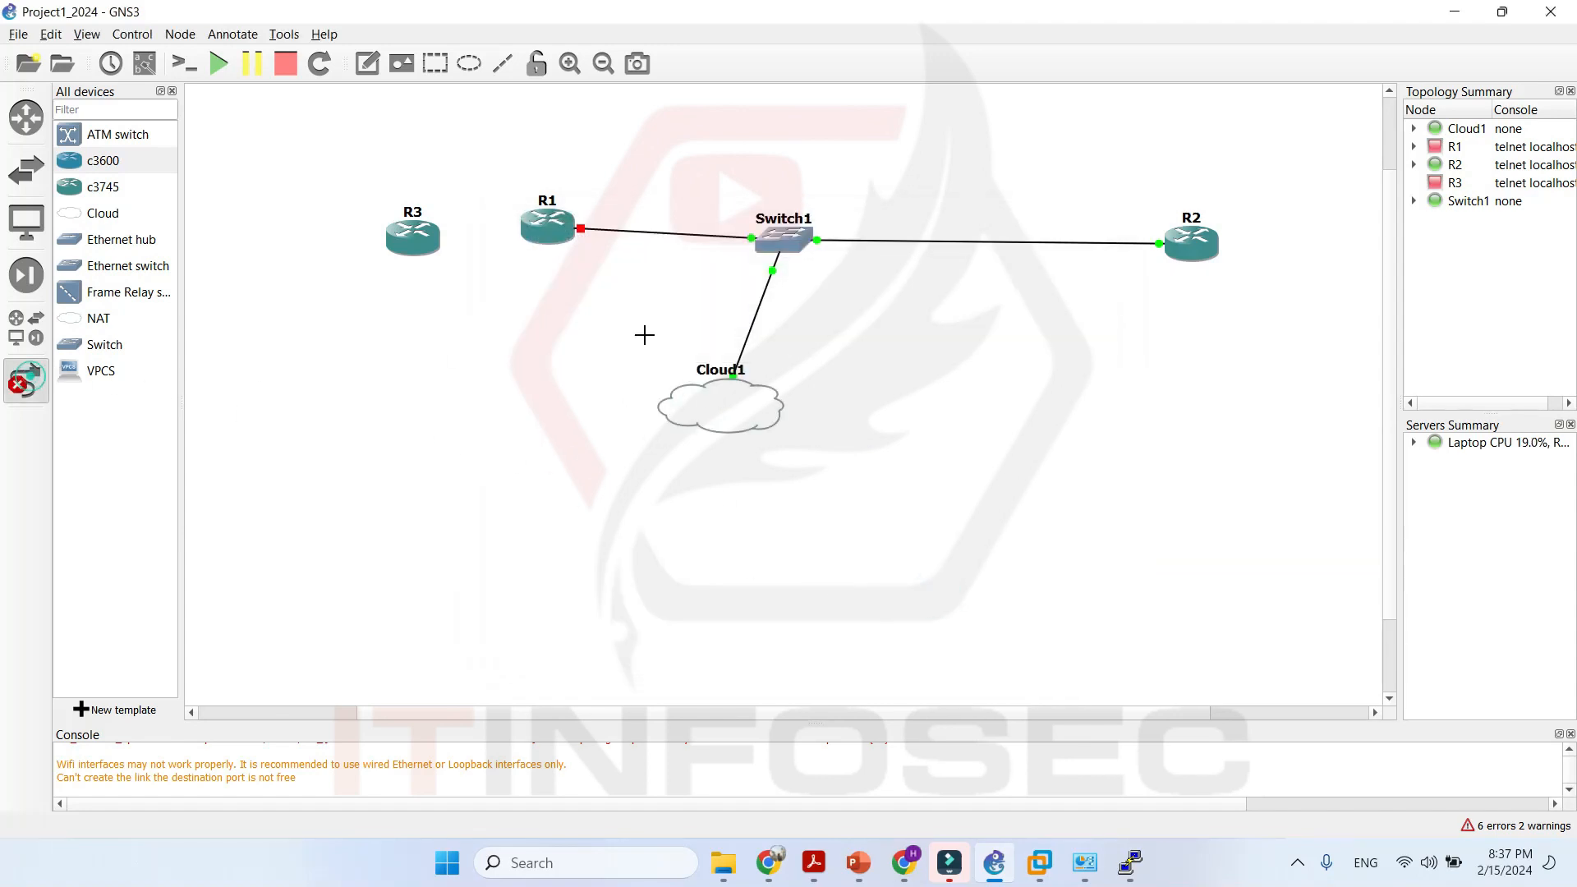
left_click(799, 253)
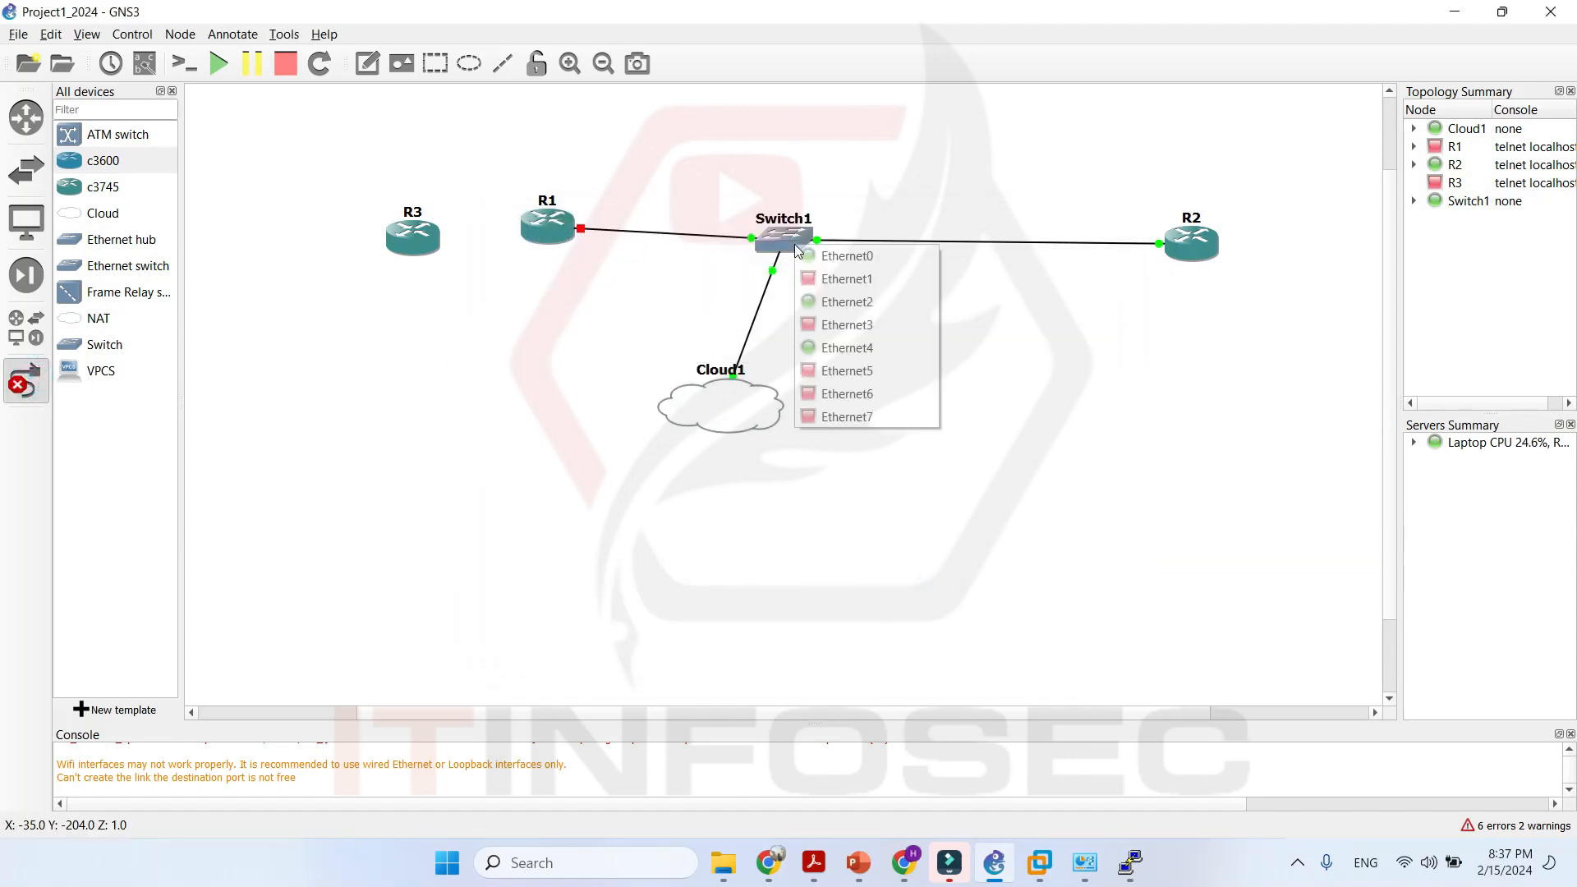
left_click(887, 280)
left_click(765, 428)
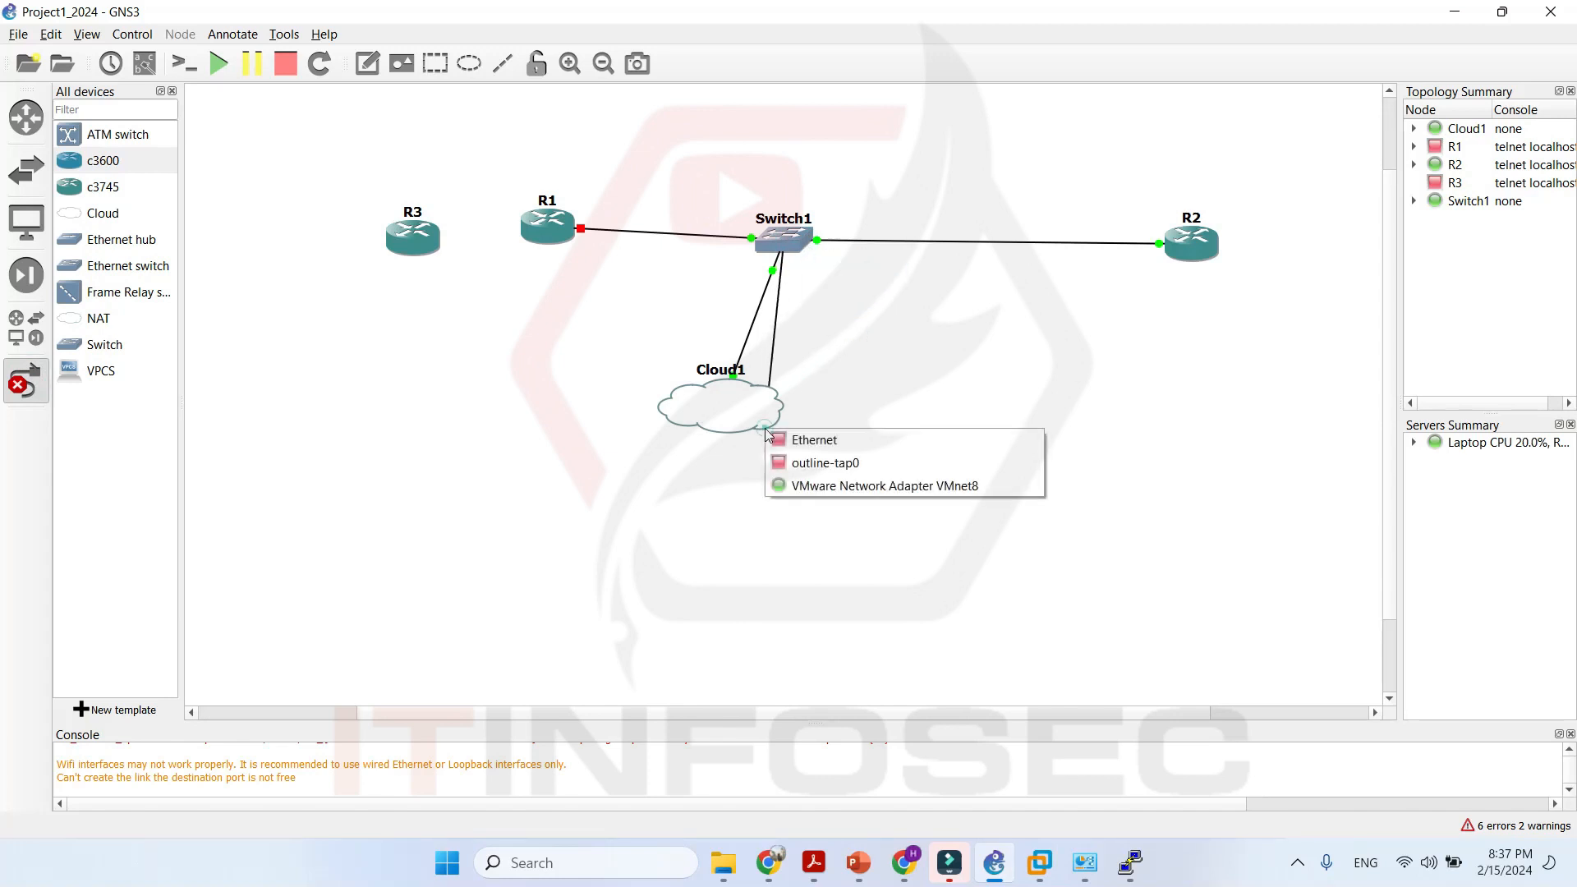
left_click(935, 485)
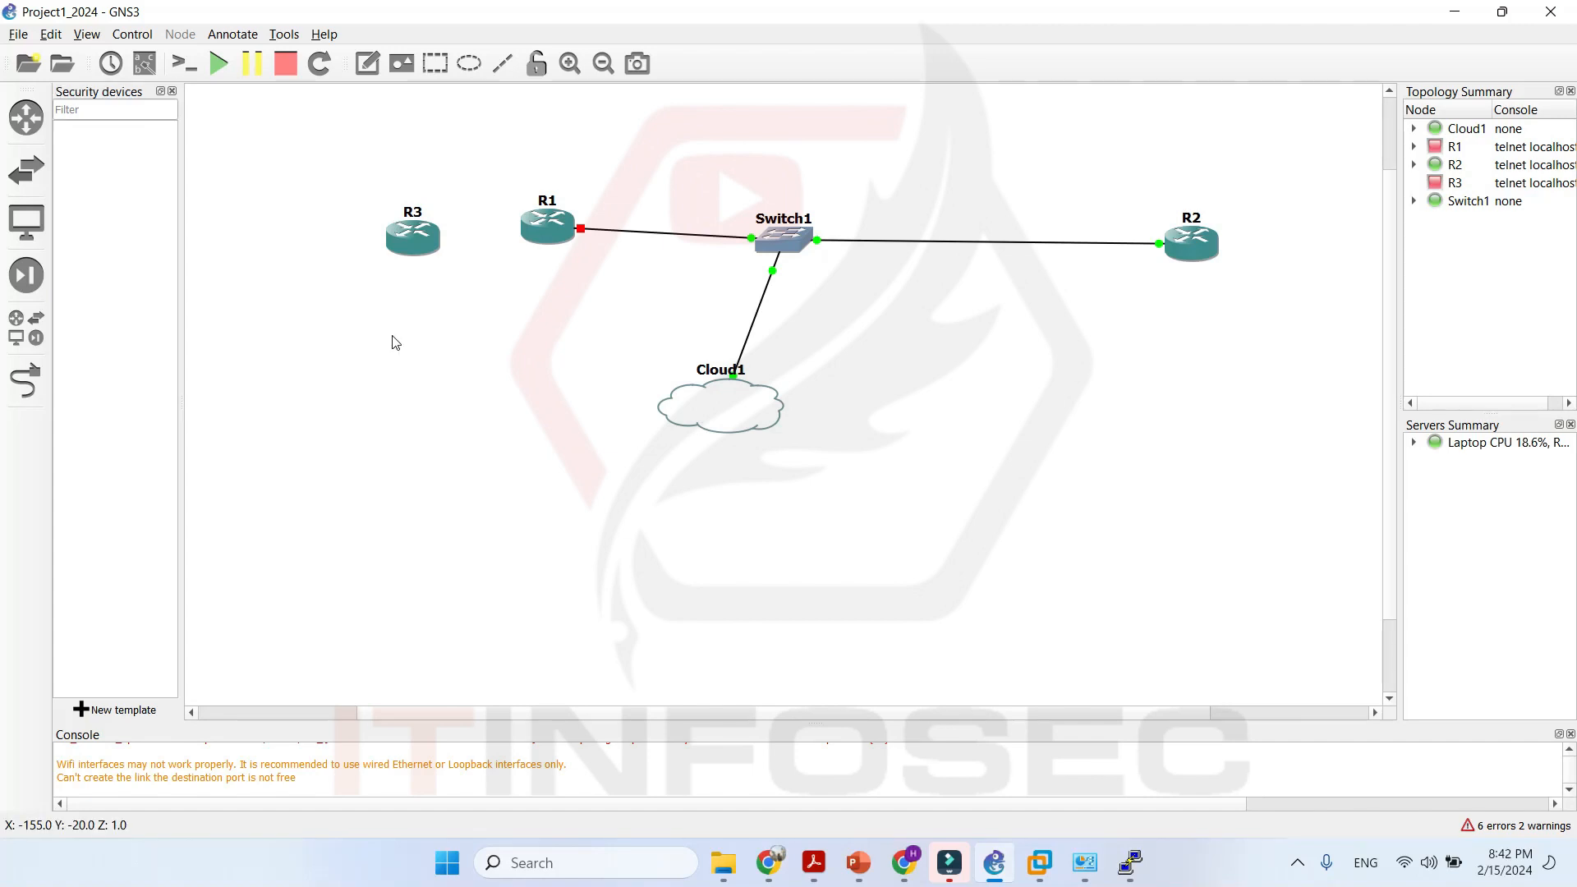
Show the security devices and start a new template with the option to install an appliance from the GNS3 server.
left_click(391, 336)
left_click(22, 292)
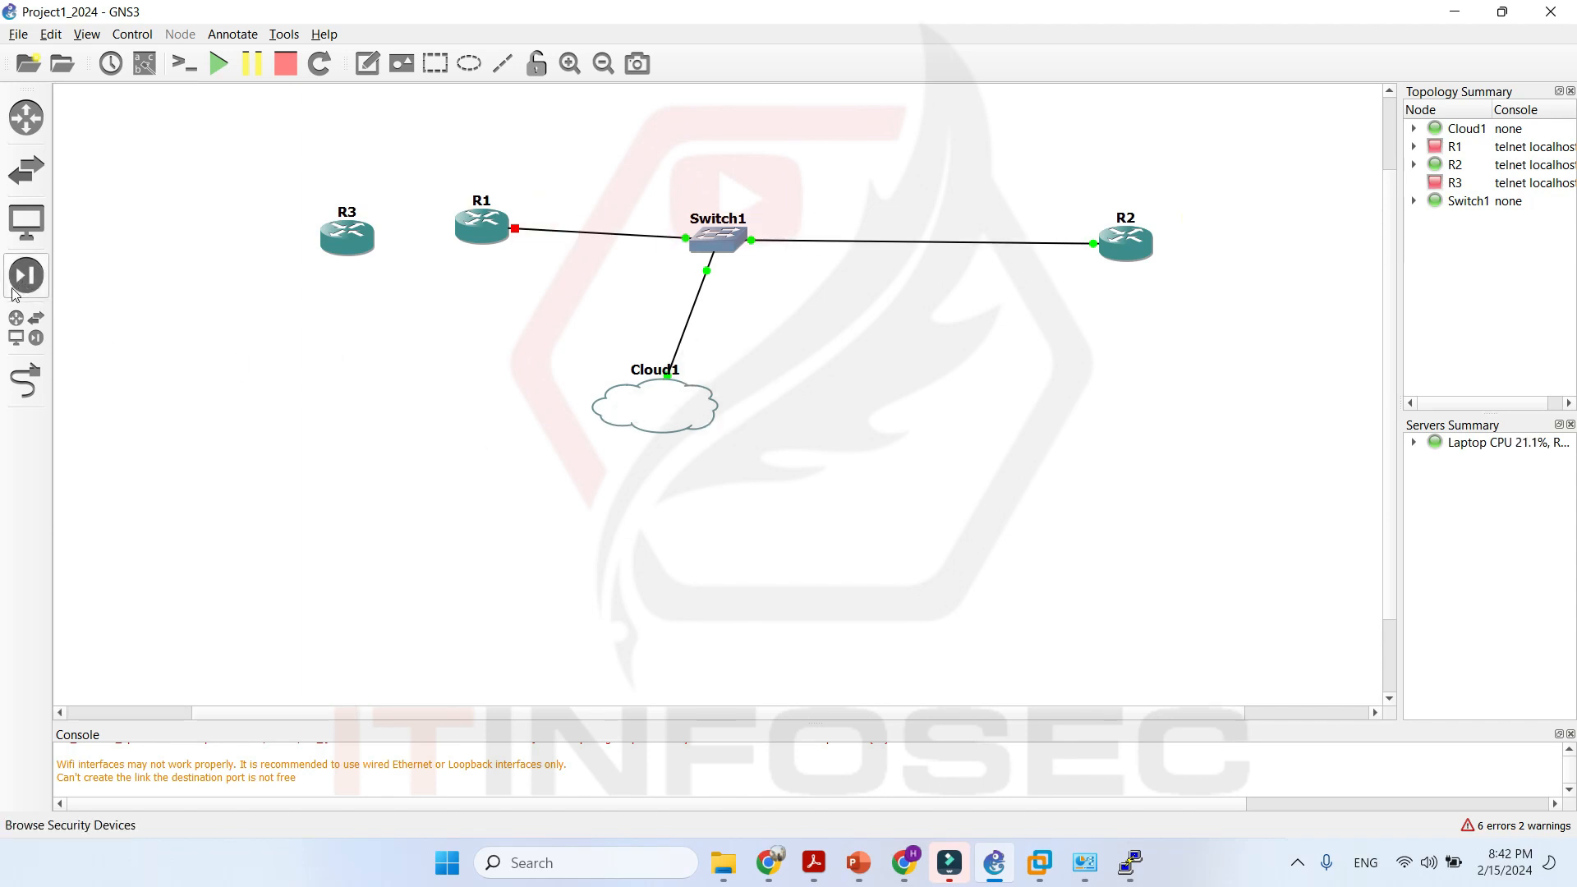
left_click(16, 288)
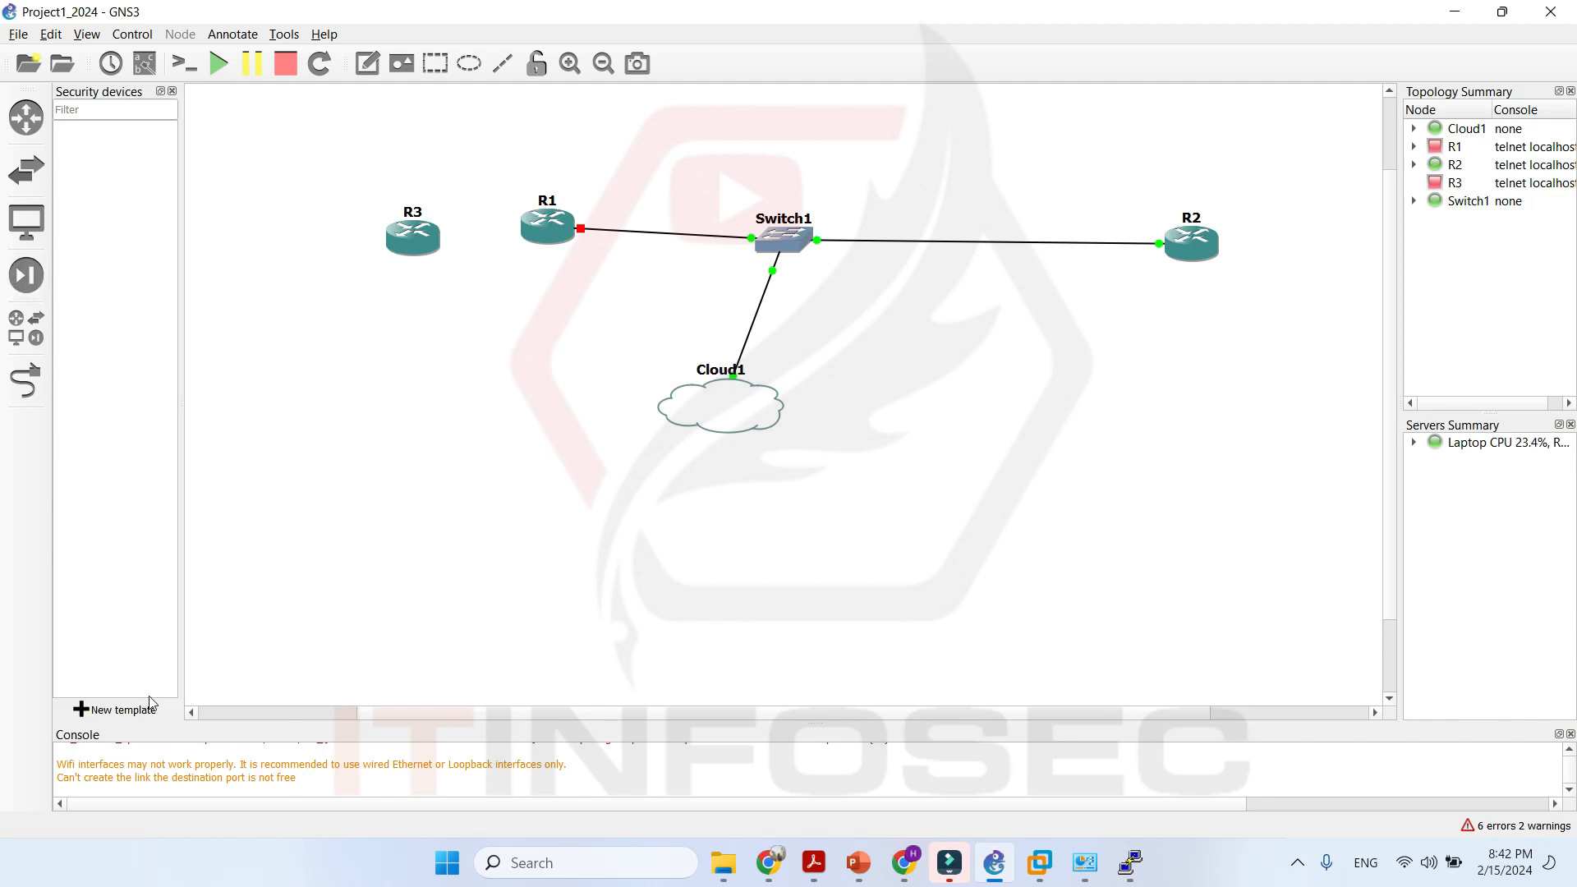
left_click(127, 711)
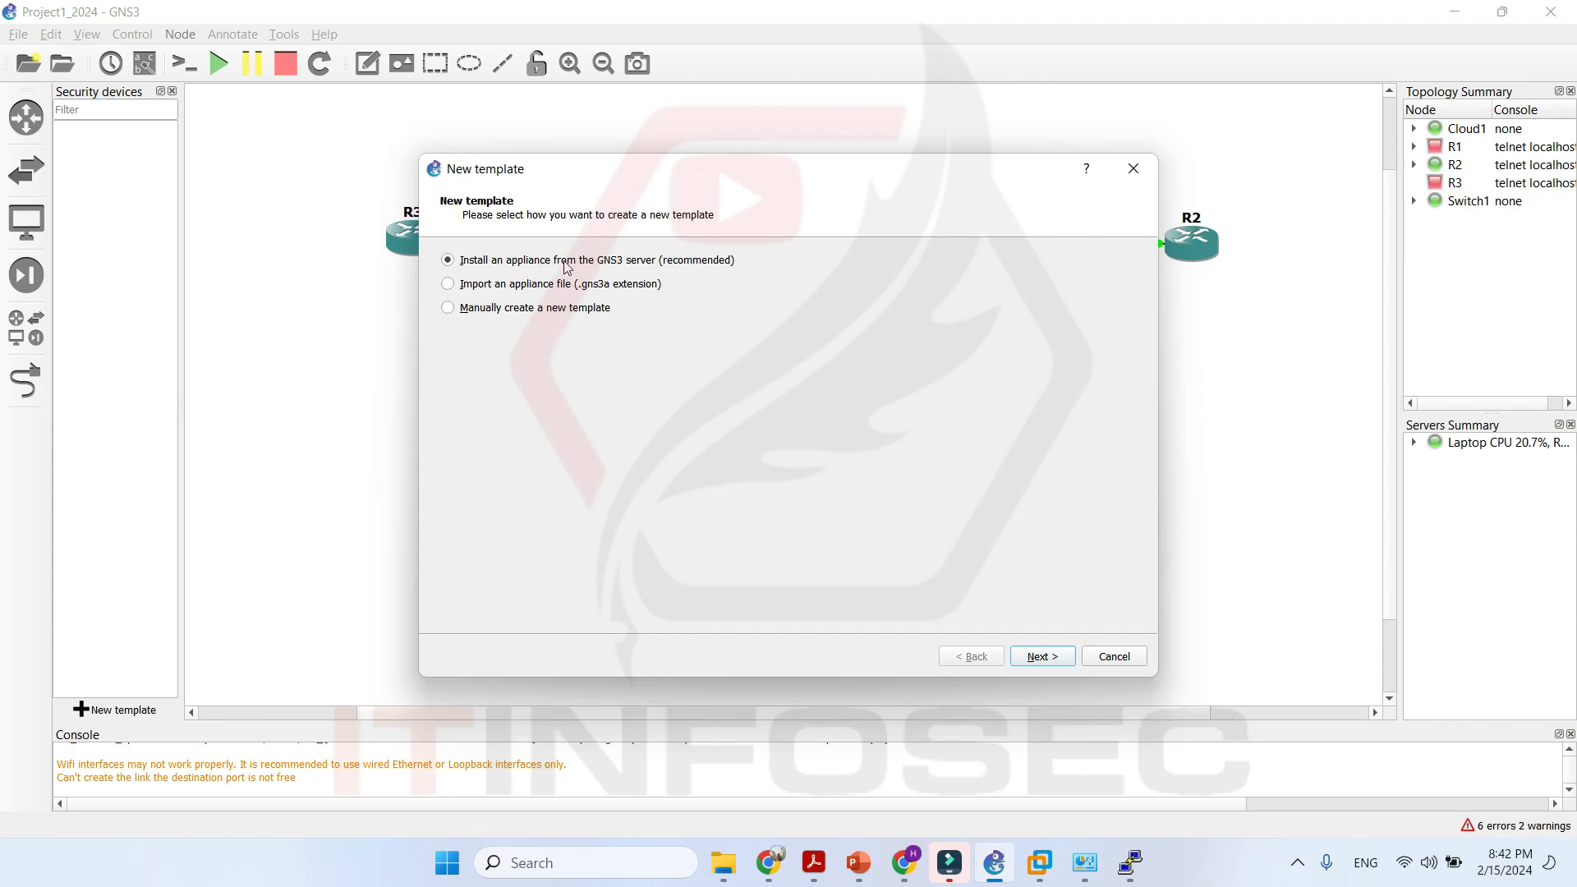
left_click(1055, 662)
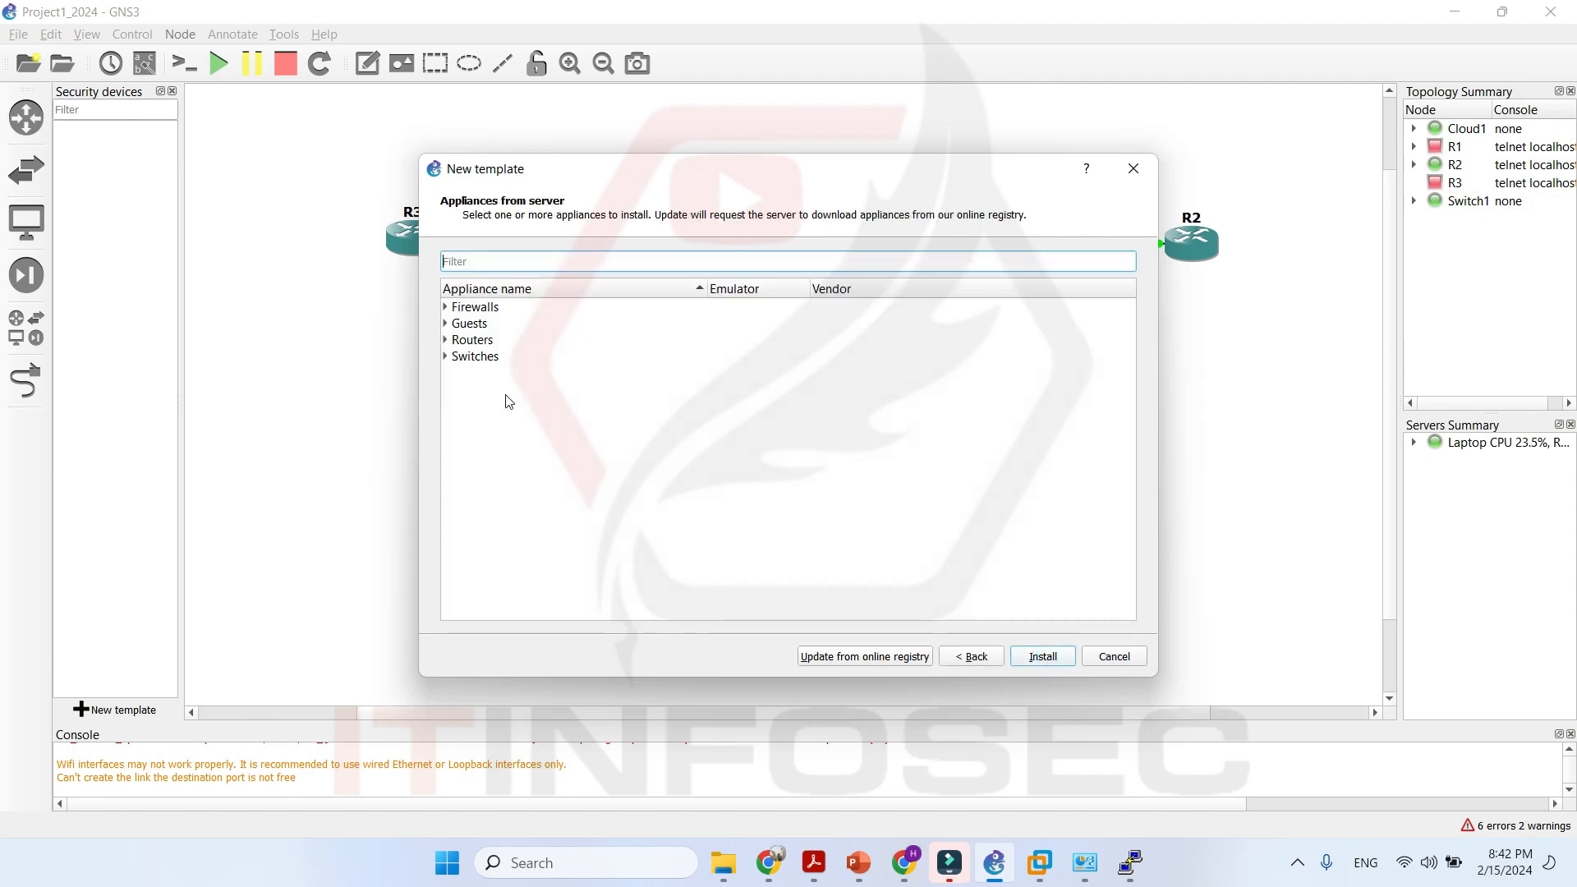
Expand the Firewalls category of the server appliances and look through the firewall appliances available for installation.
left_click(445, 307)
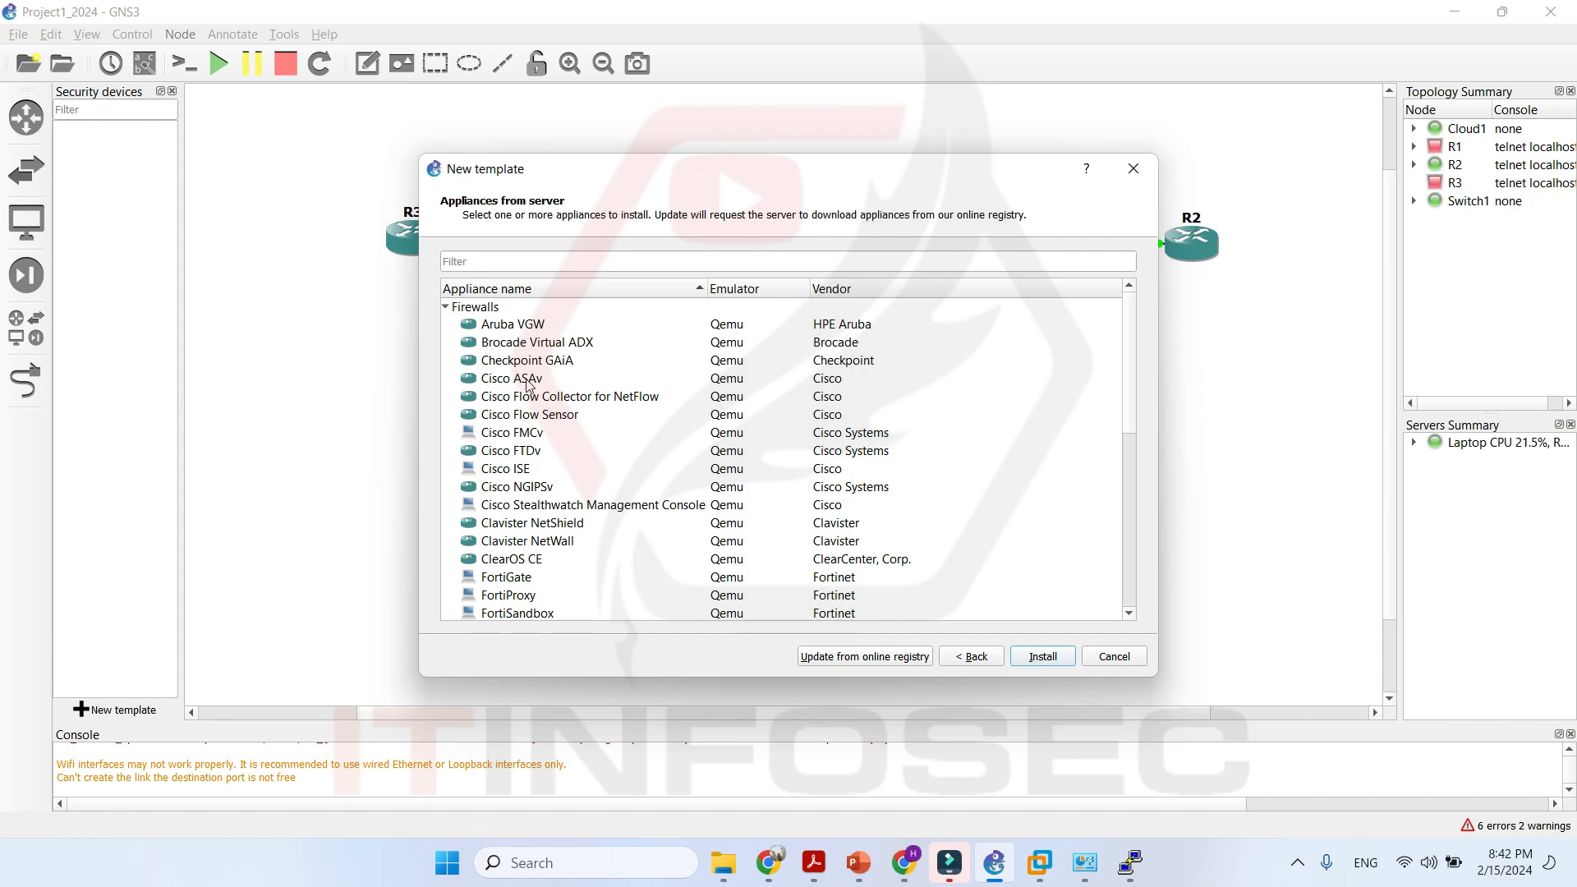
scroll(616, 450, "down", 1)
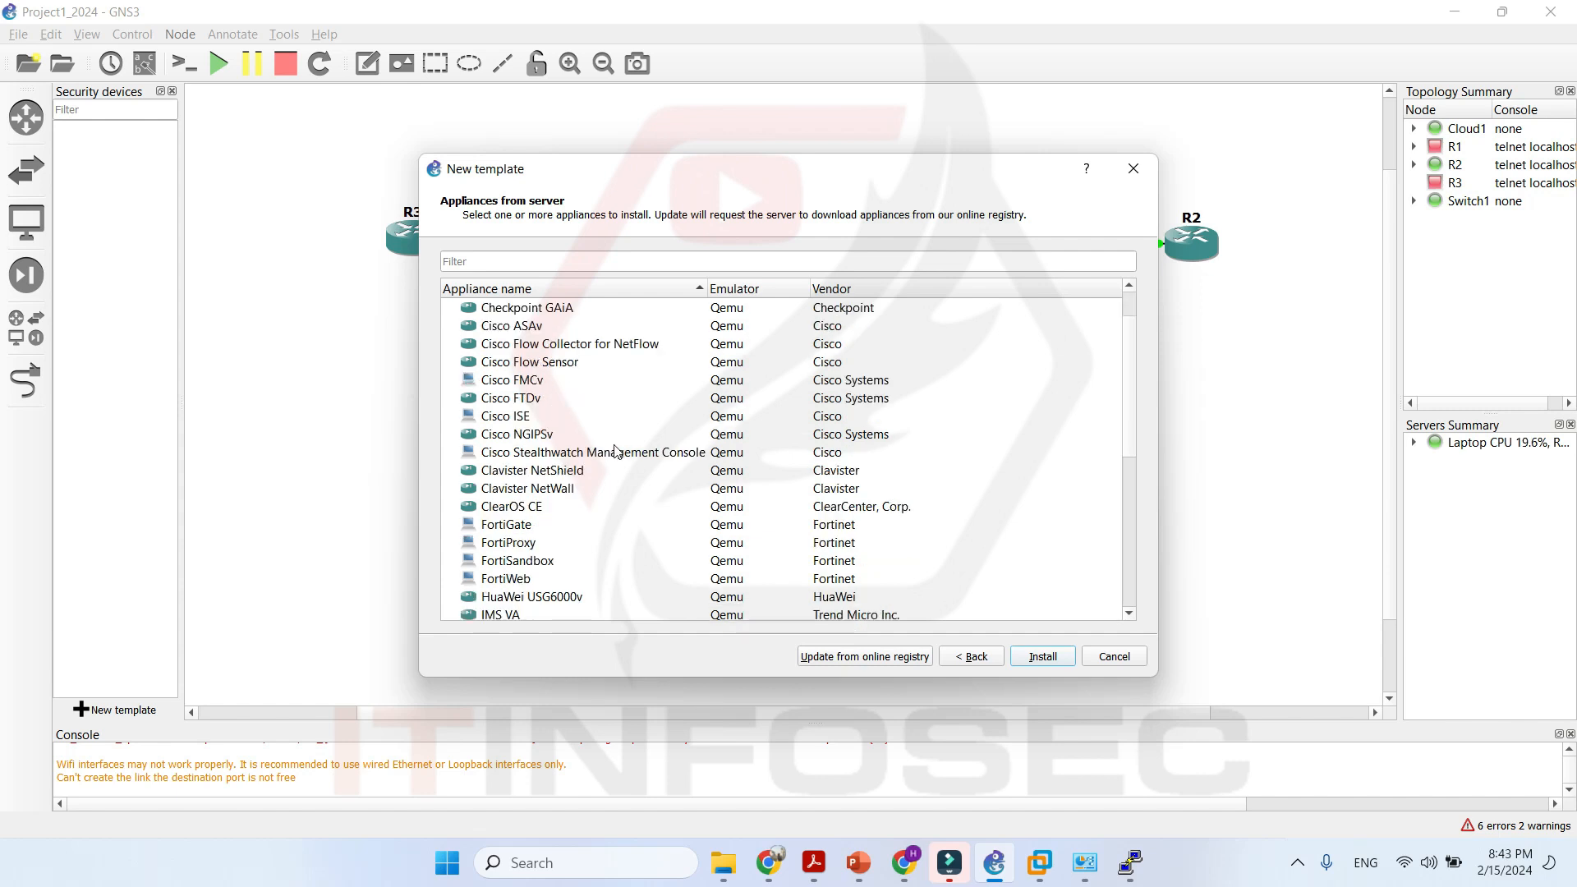
scroll(572, 453, "down", 1)
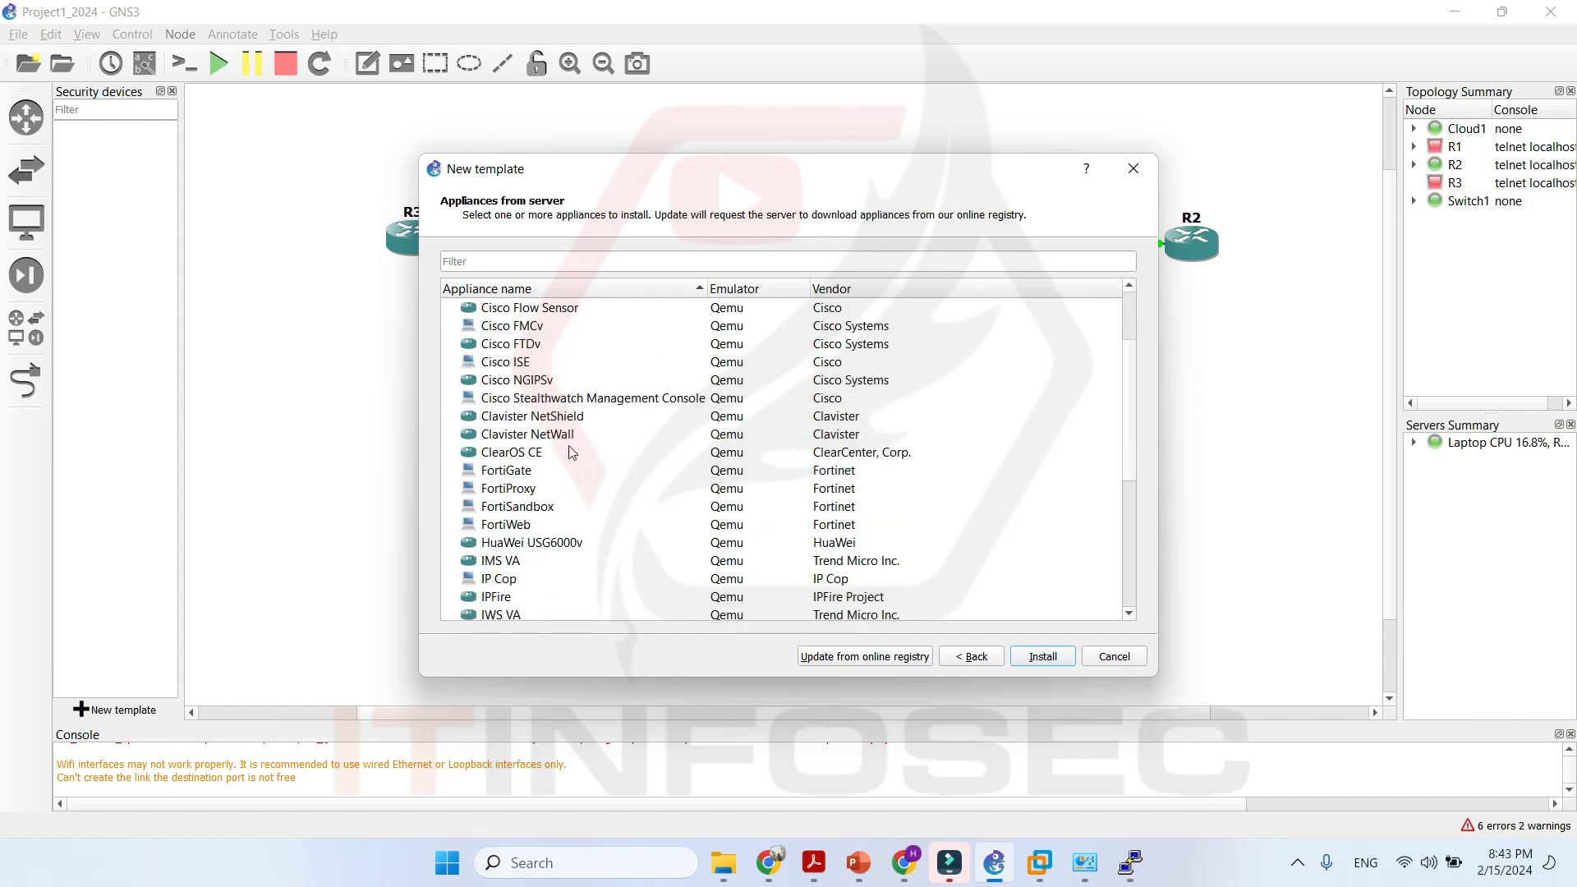
scroll(567, 493, "down", 1)
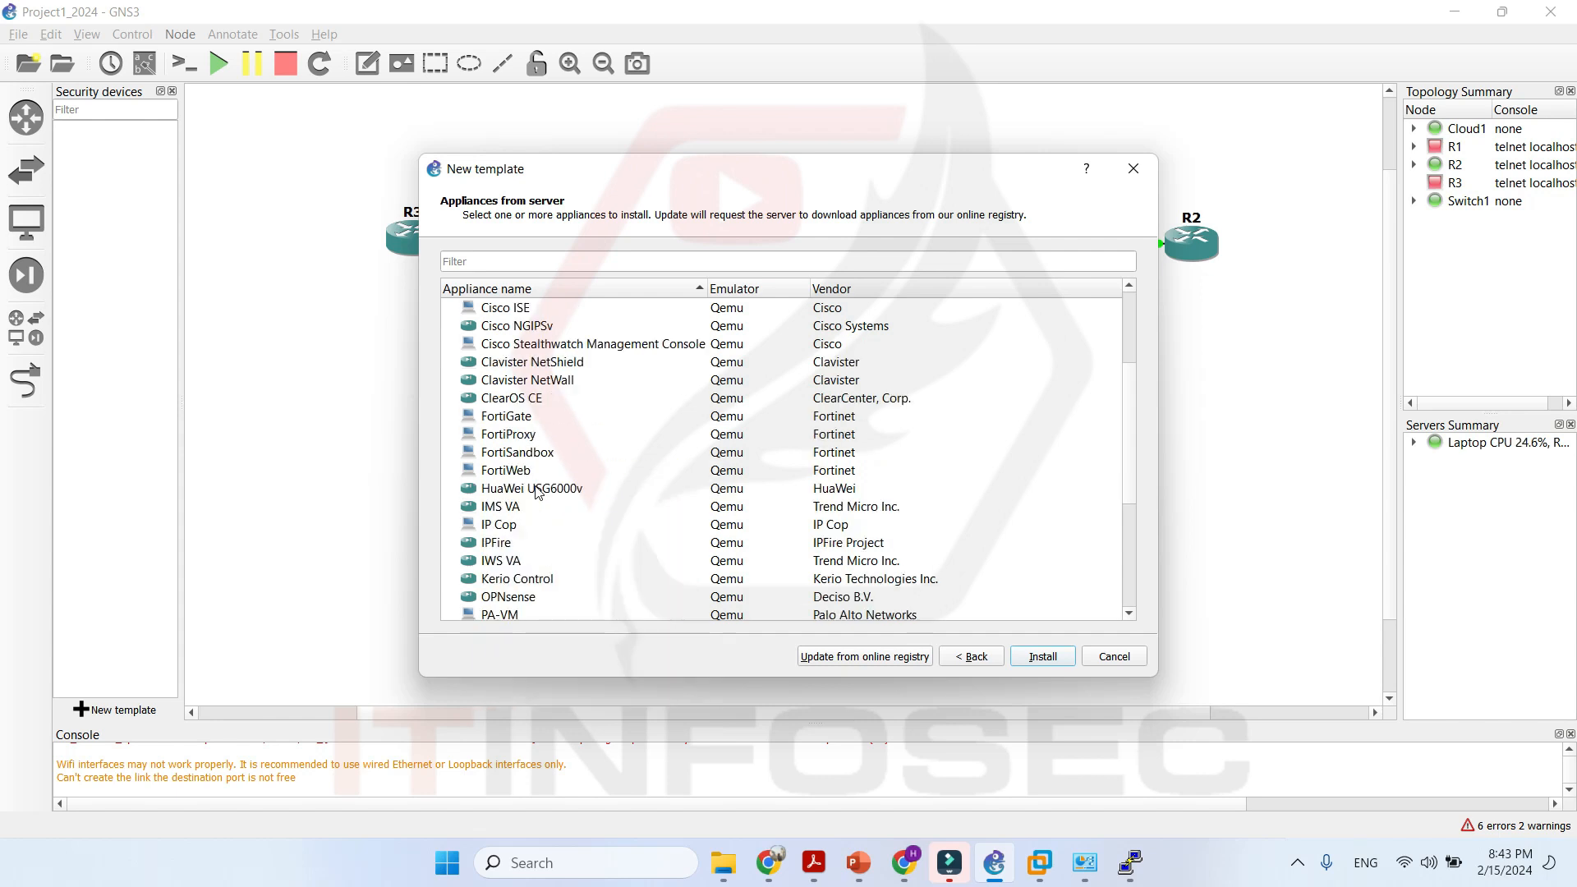
scroll(564, 508, "down", 1)
scroll(564, 508, "down", 1)
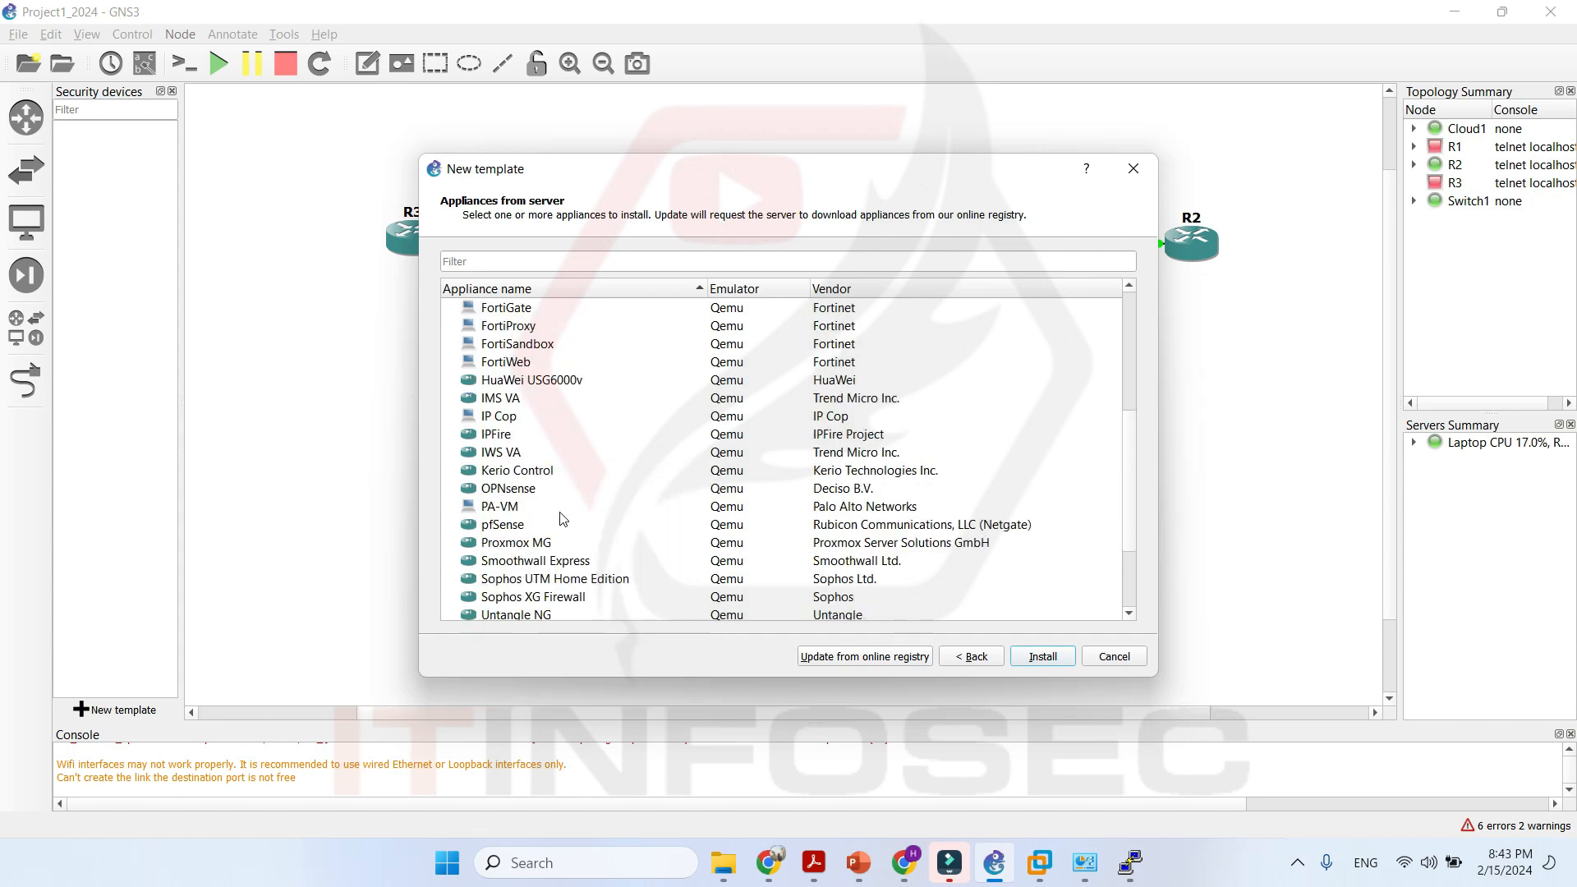
scroll(520, 530, "down", 1)
scroll(554, 519, "down", 1)
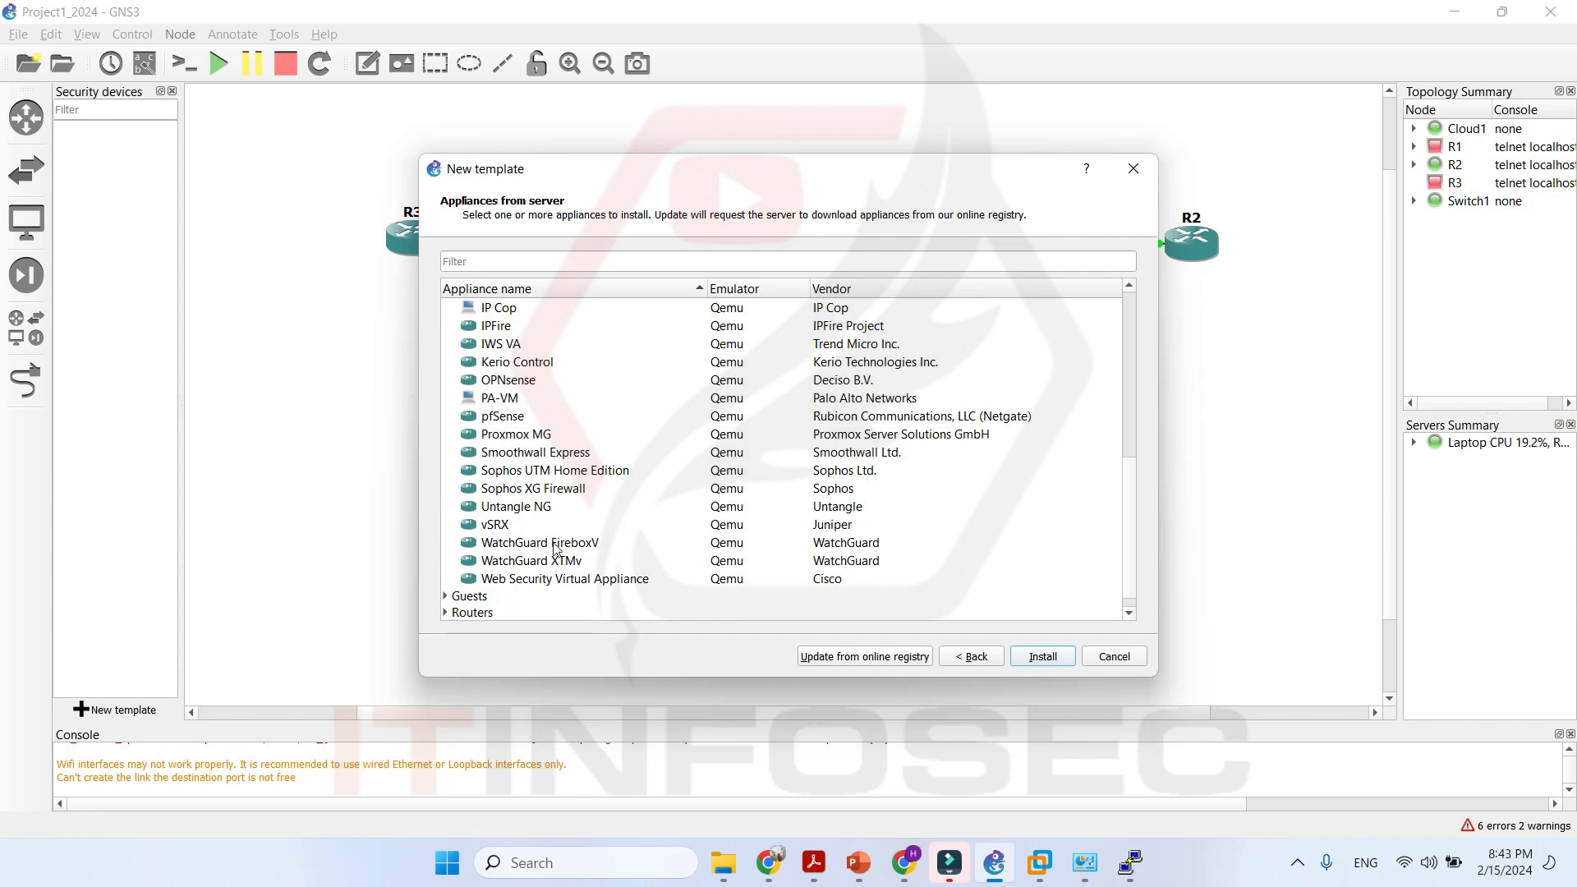
scroll(492, 566, "down", 1)
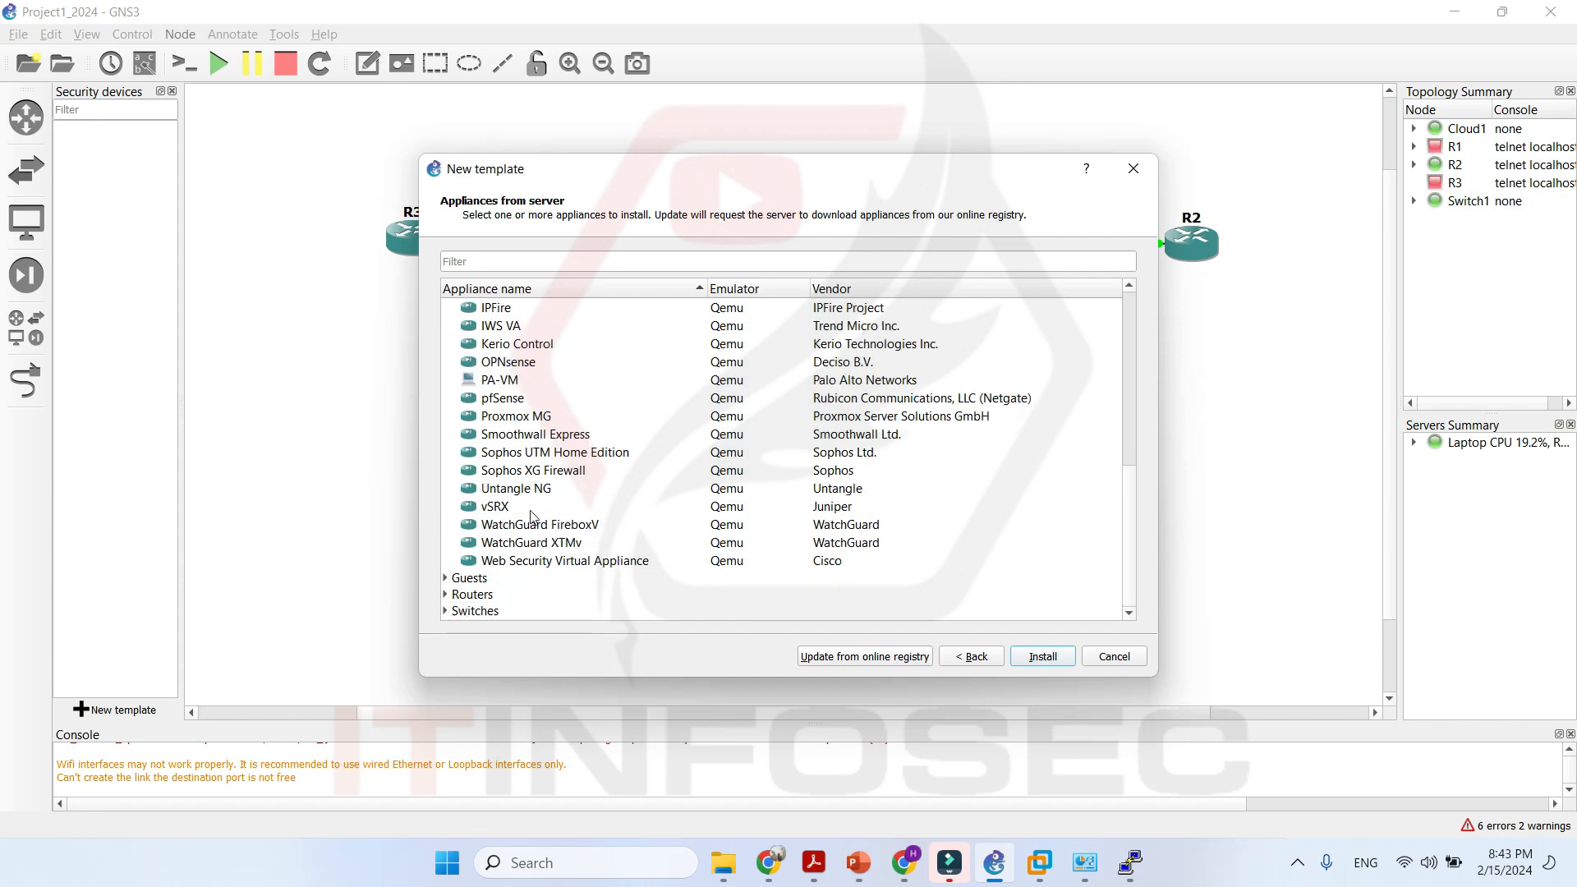
Expand the Guests category and look through the guest appliances down to the end of that group.
left_click(445, 579)
scroll(558, 542, "down", 4)
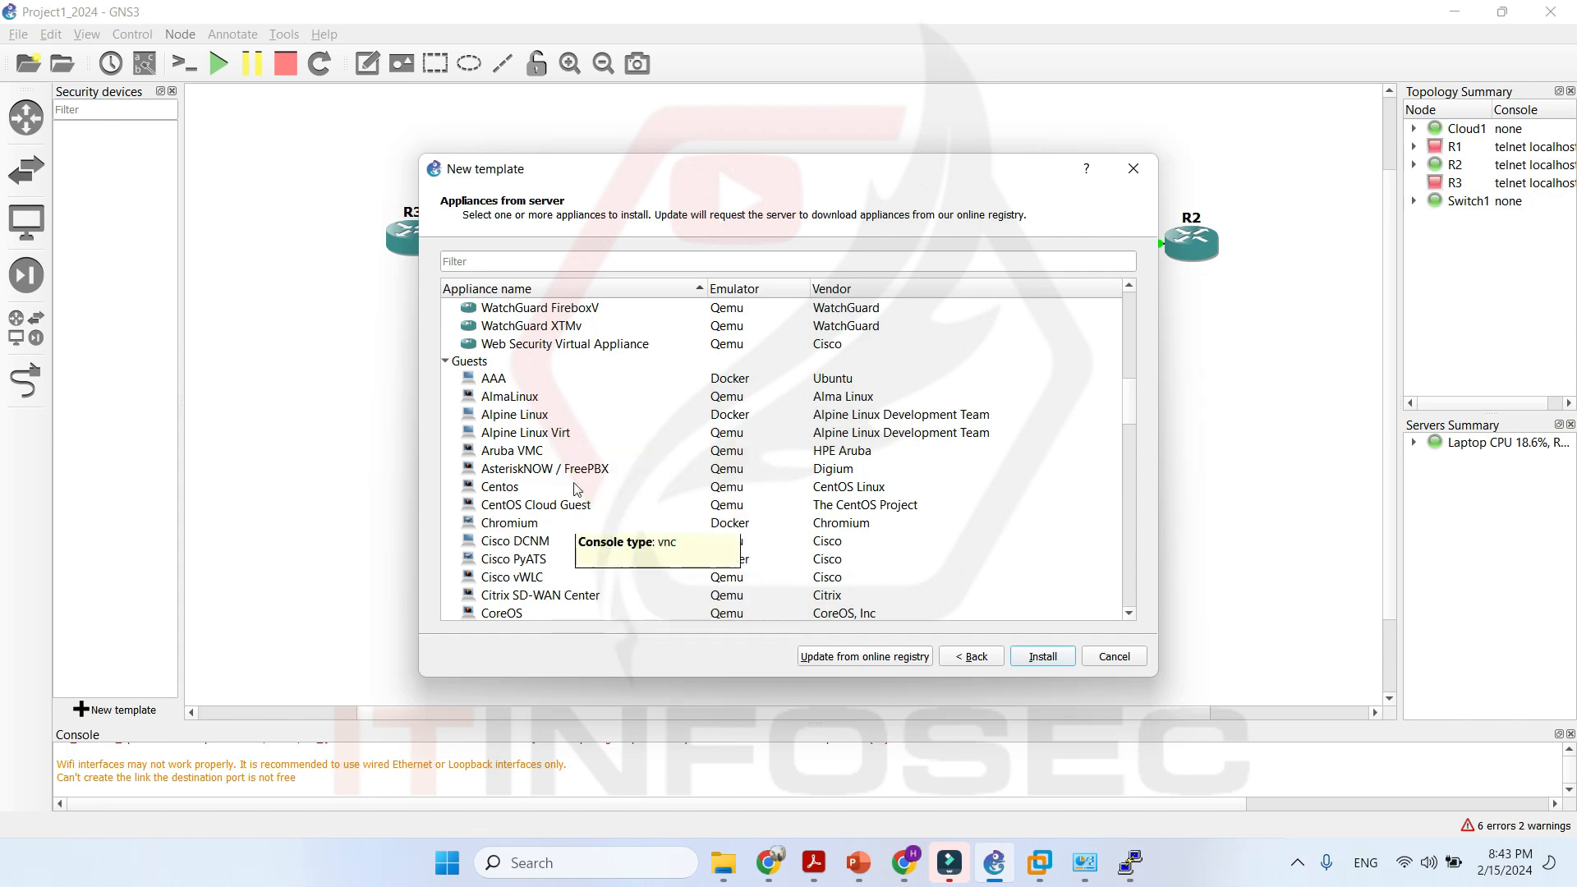
scroll(579, 466, "down", 1)
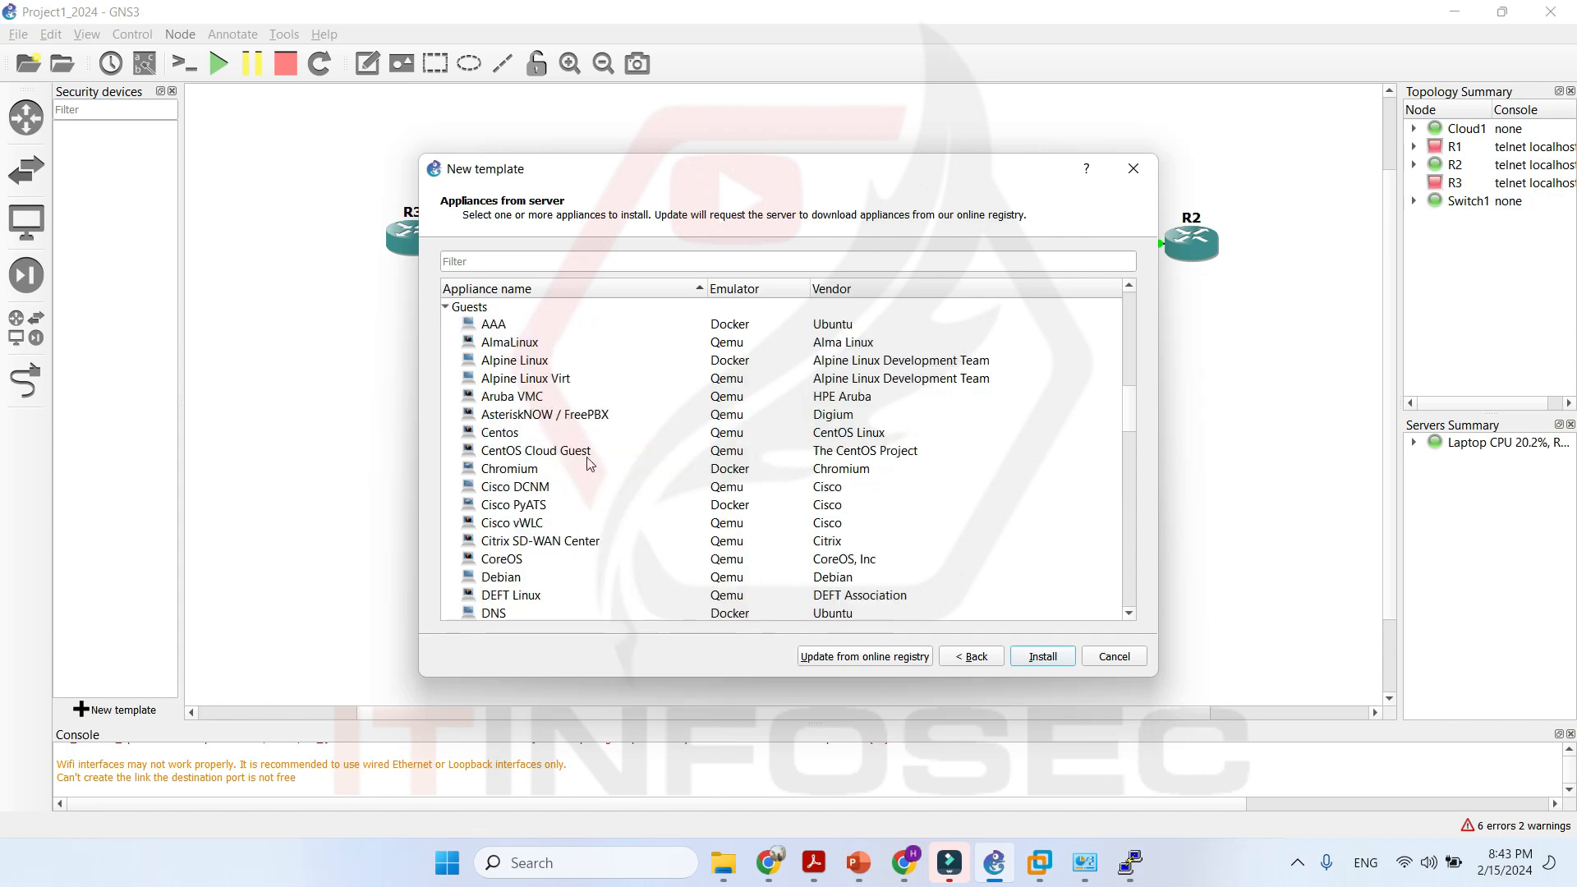
scroll(530, 516, "down", 1)
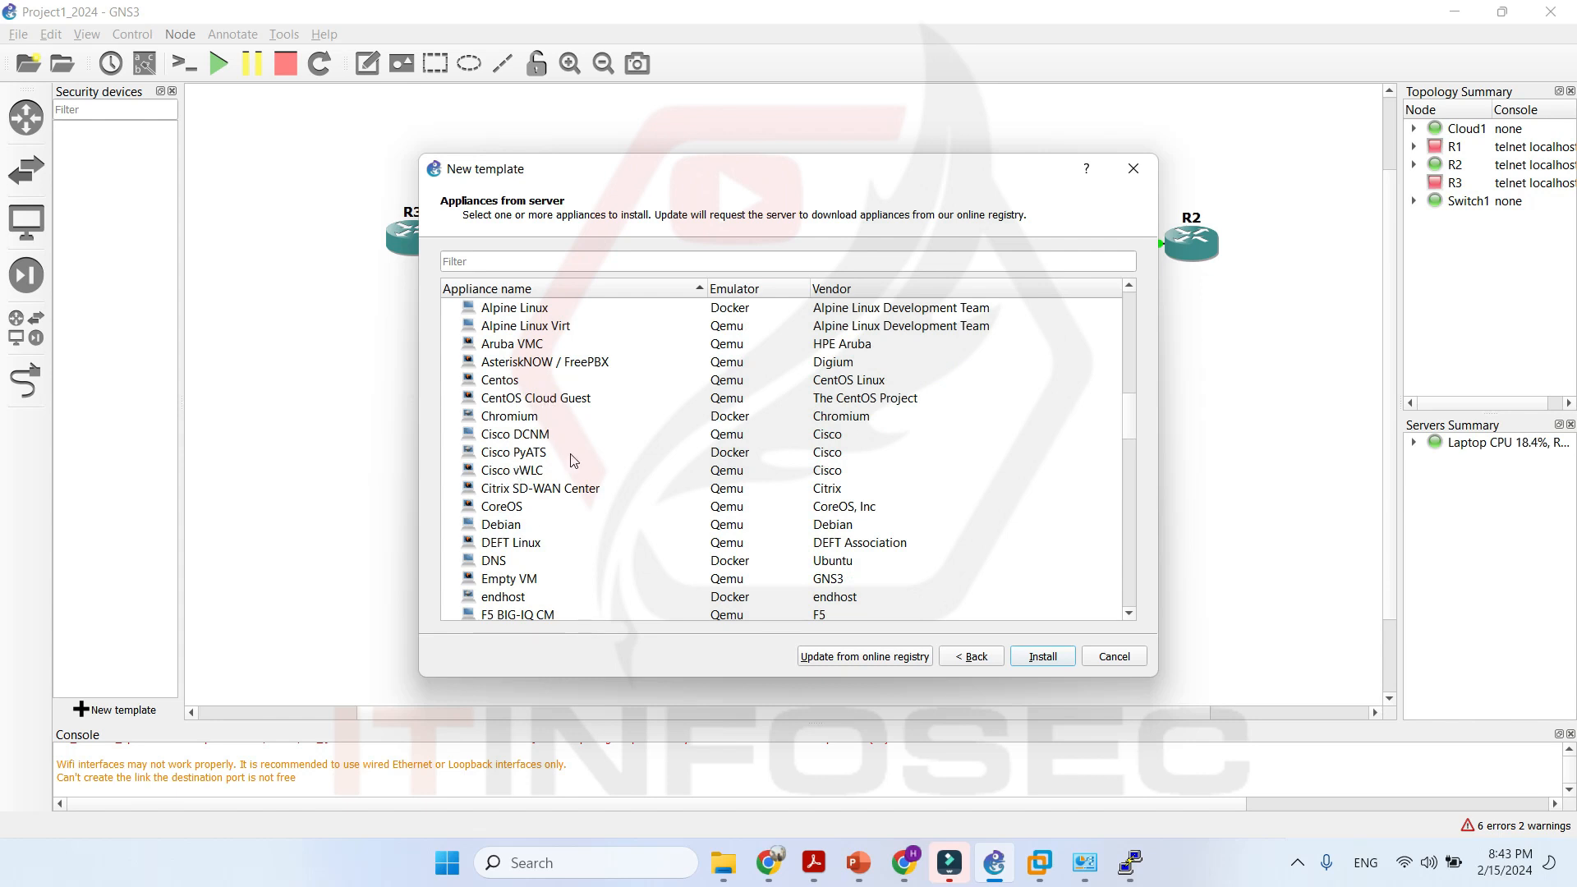
scroll(561, 516, "down", 2)
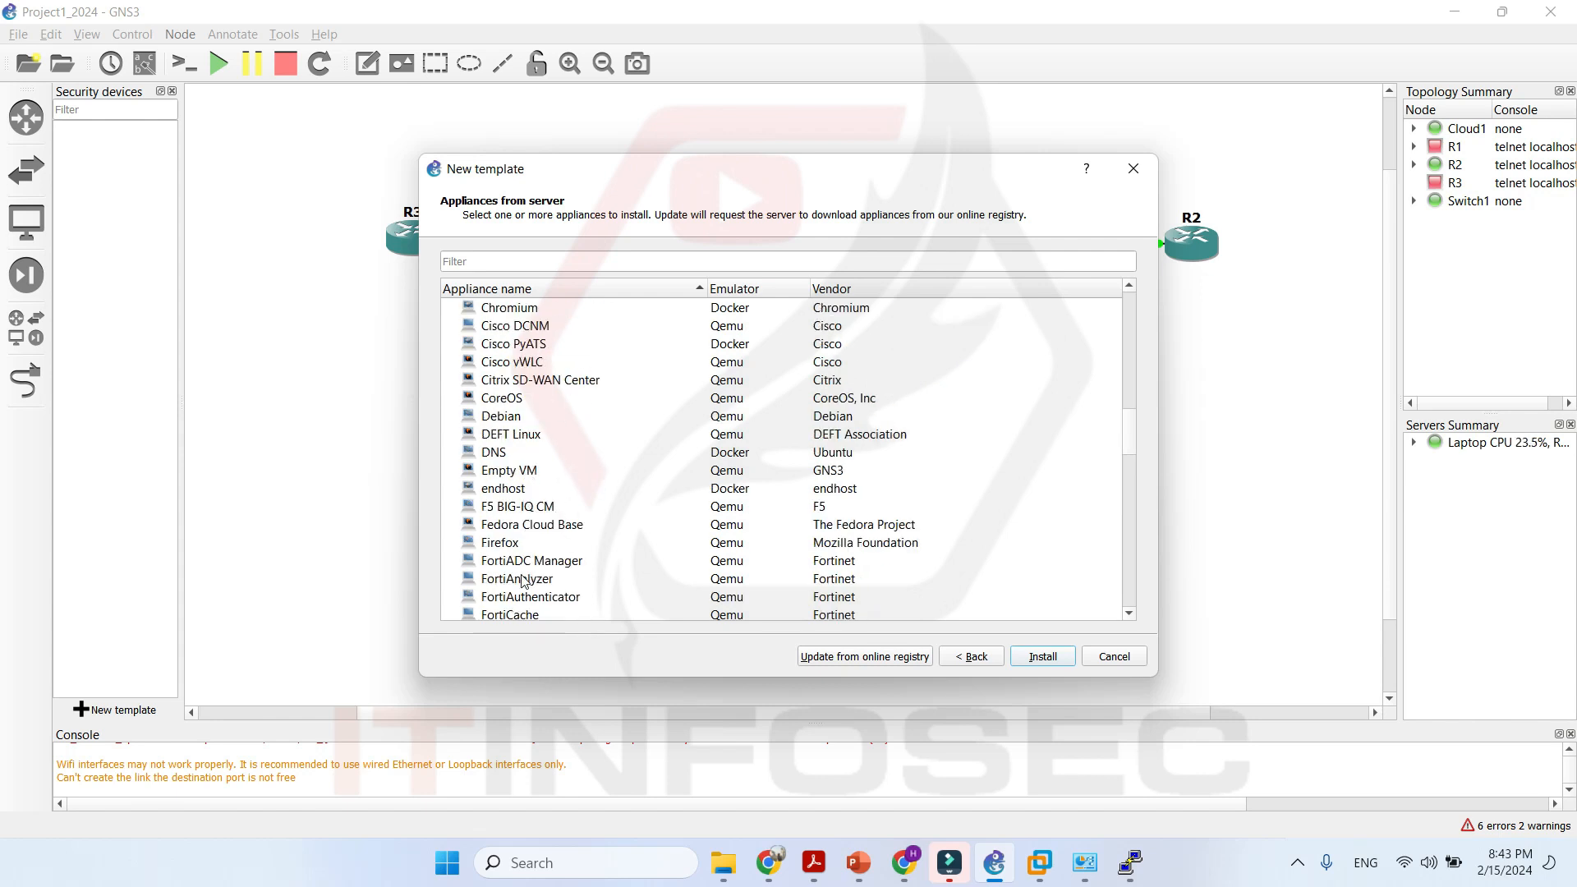
scroll(562, 503, "down", 4)
scroll(569, 465, "down", 3)
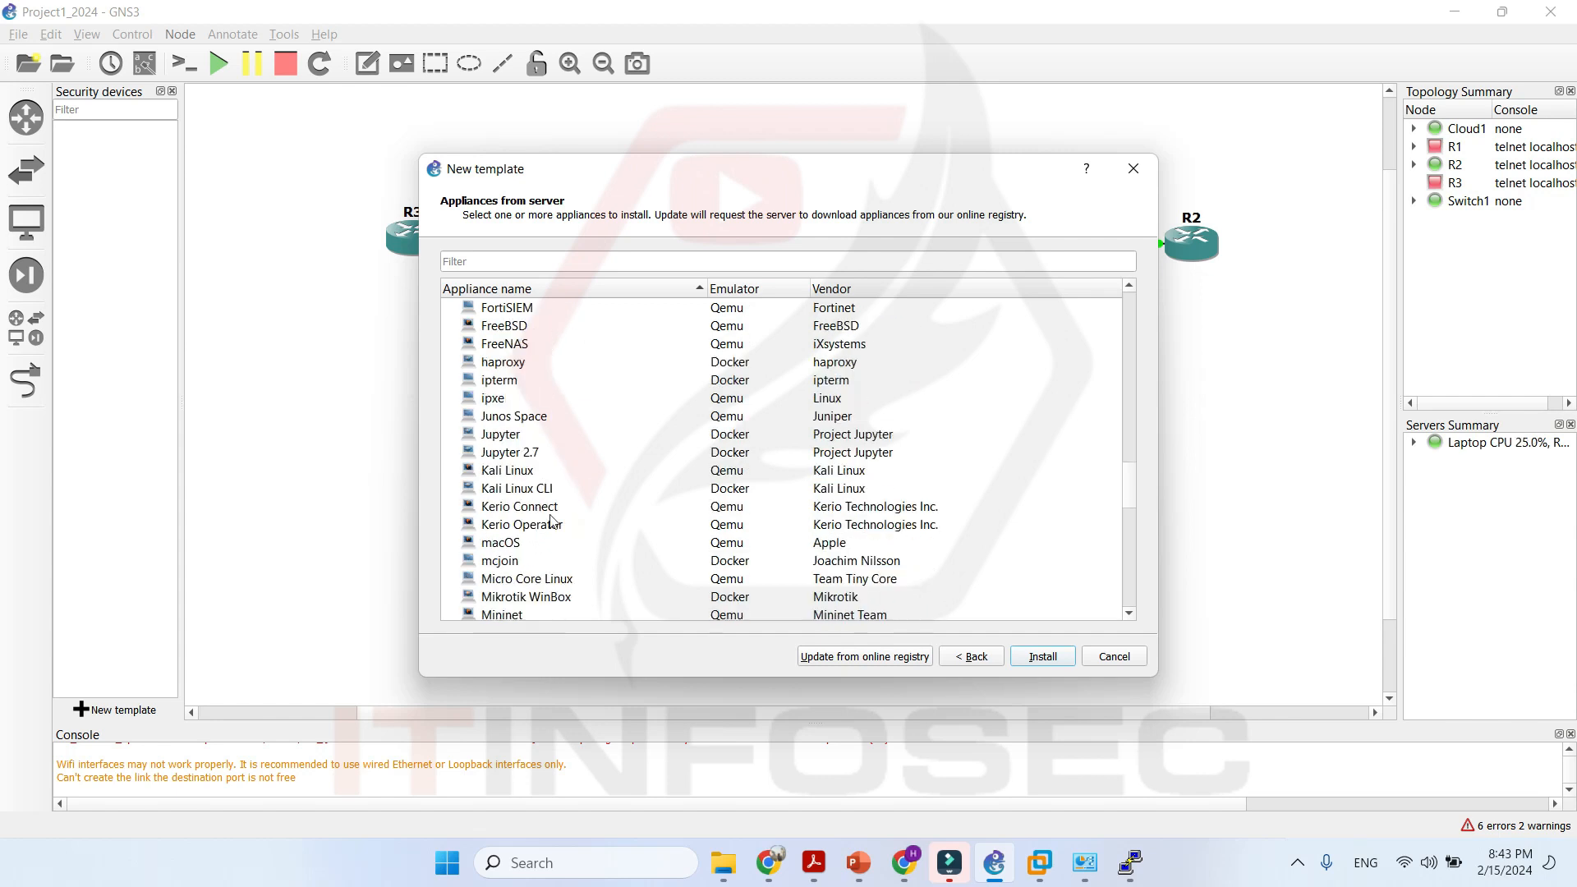
scroll(552, 522, "down", 3)
scroll(563, 510, "down", 2)
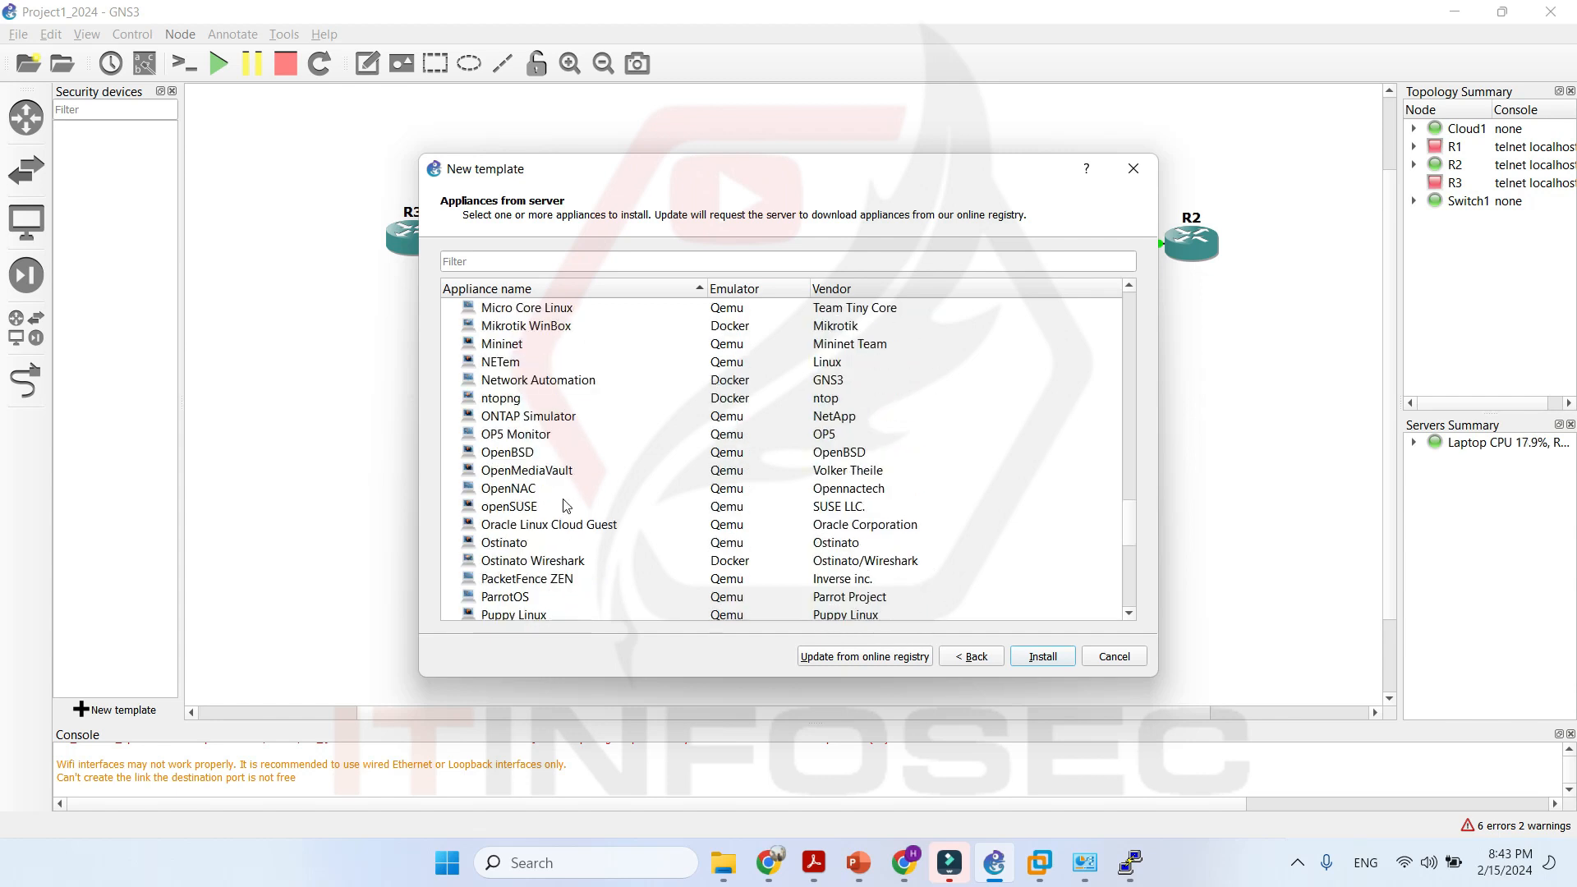
scroll(562, 495, "down", 2)
scroll(573, 487, "down", 6)
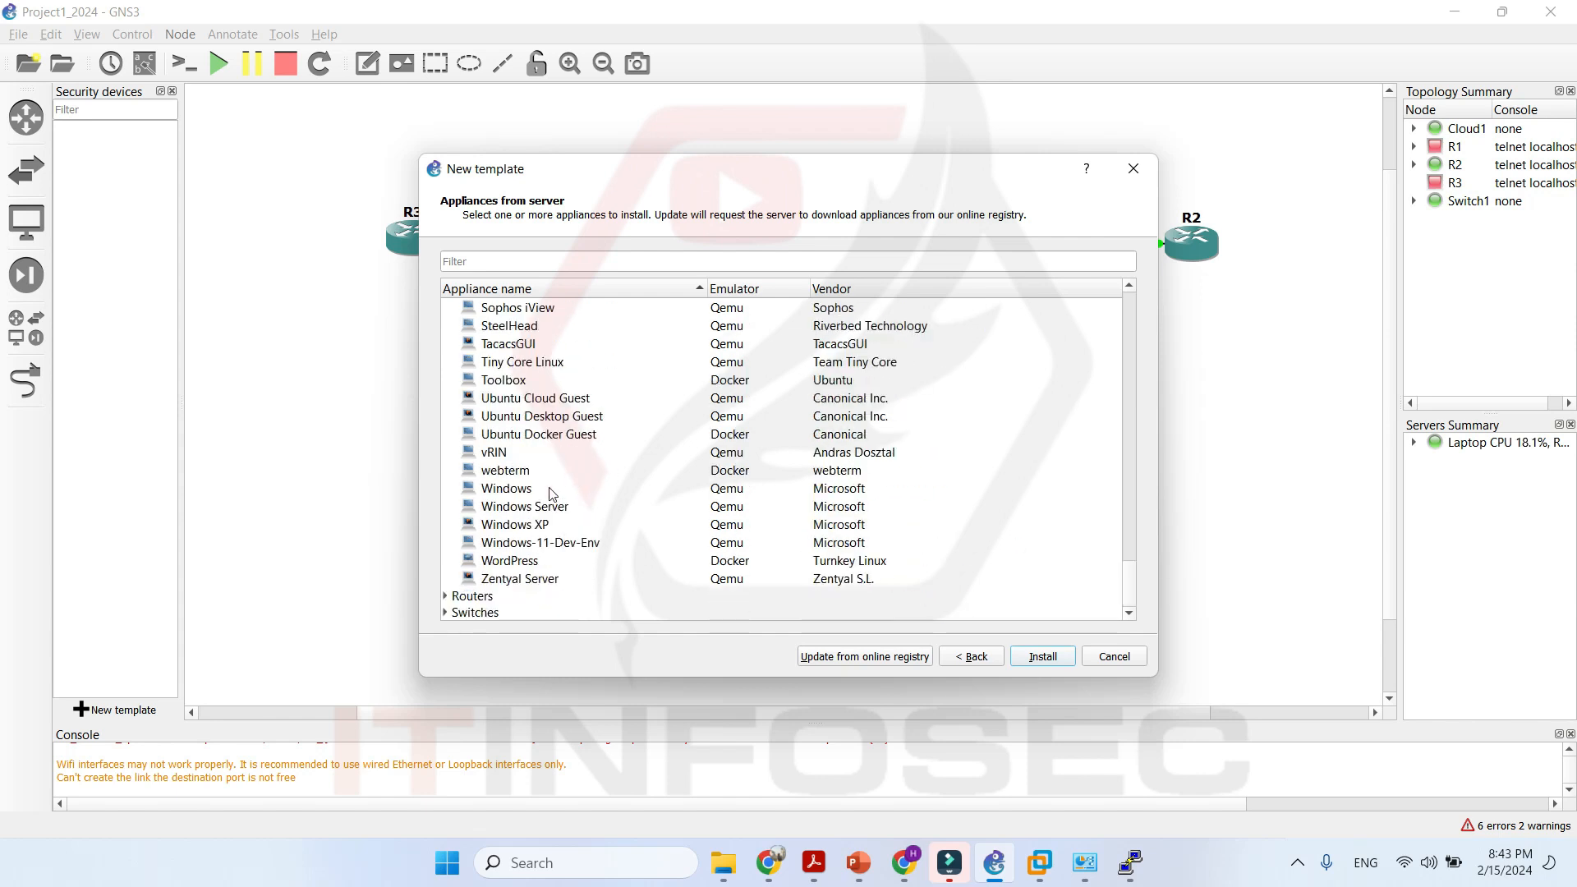
Expand the Routers category and review the router appliances offered by the different vendors.
left_click(446, 596)
scroll(444, 598, "down", 5)
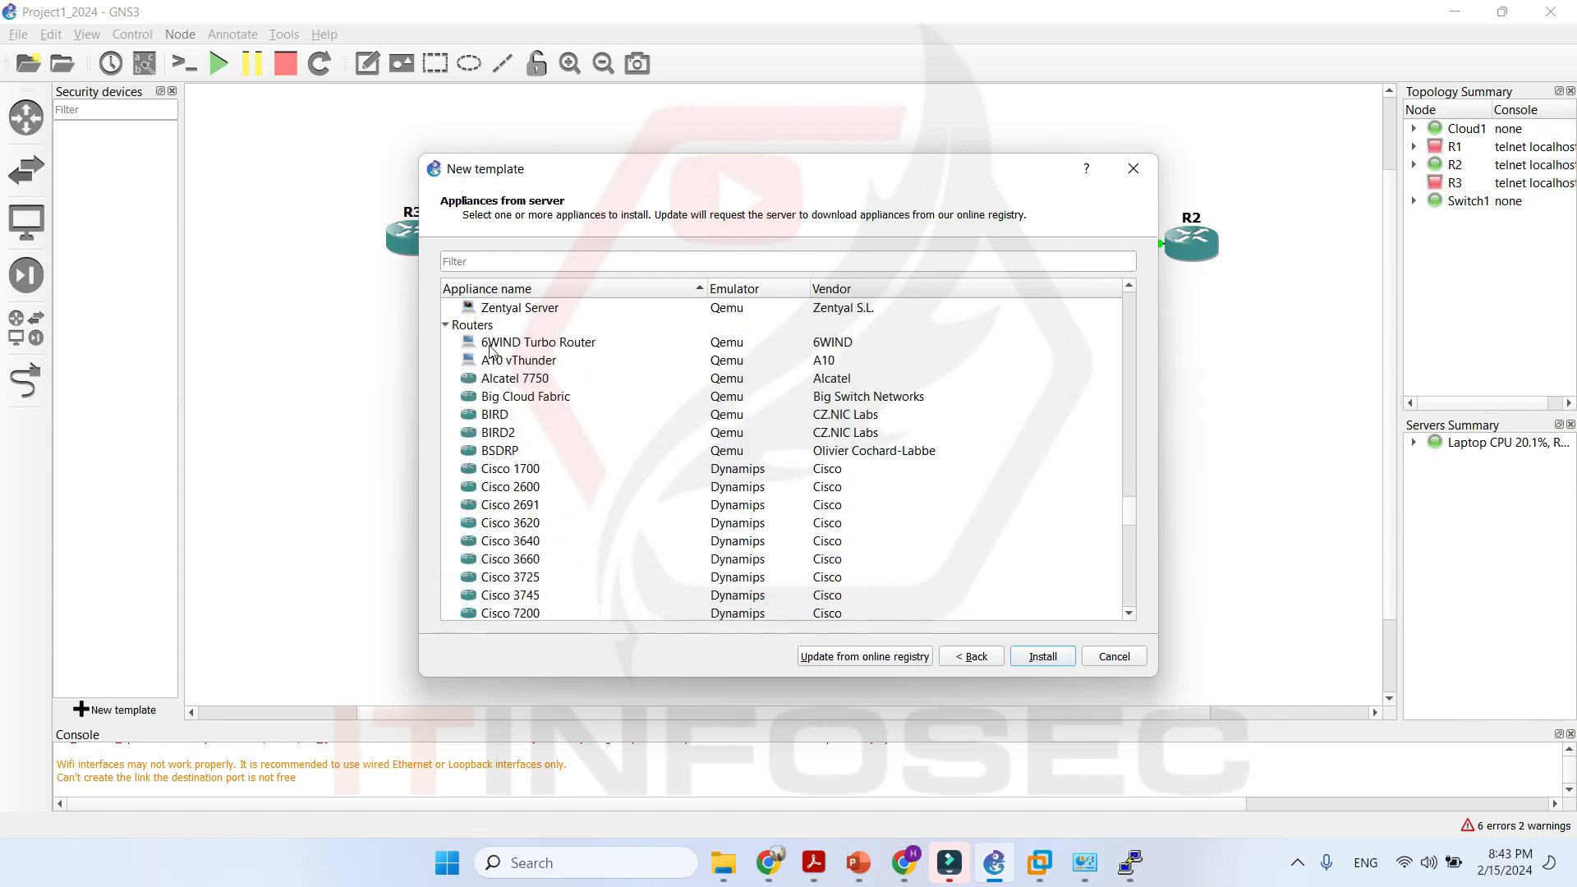
scroll(505, 450, "down", 2)
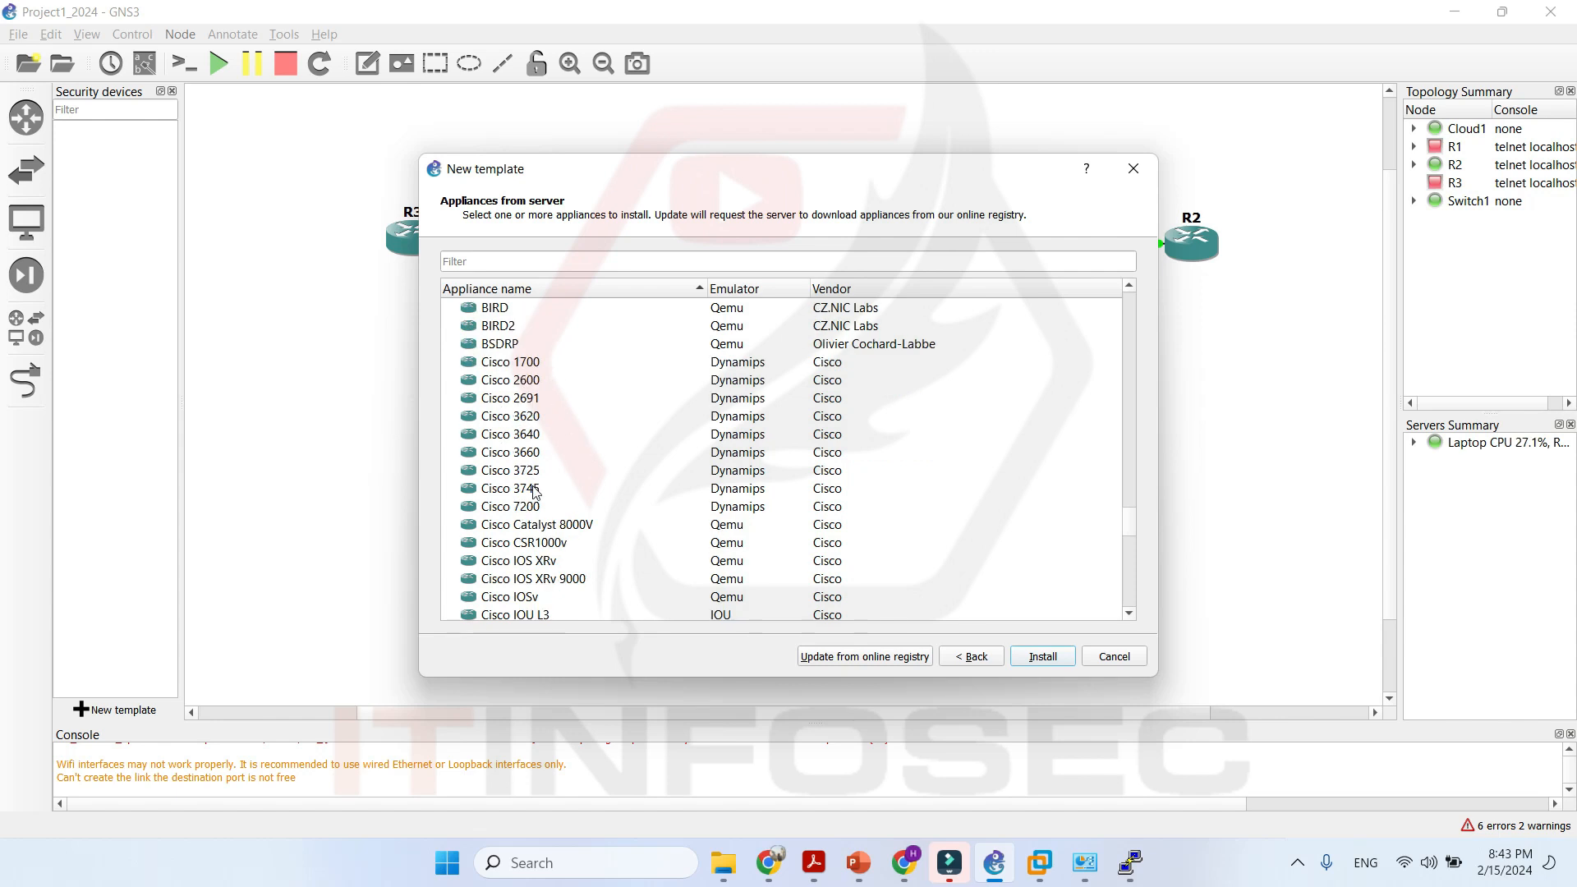
scroll(536, 493, "down", 1)
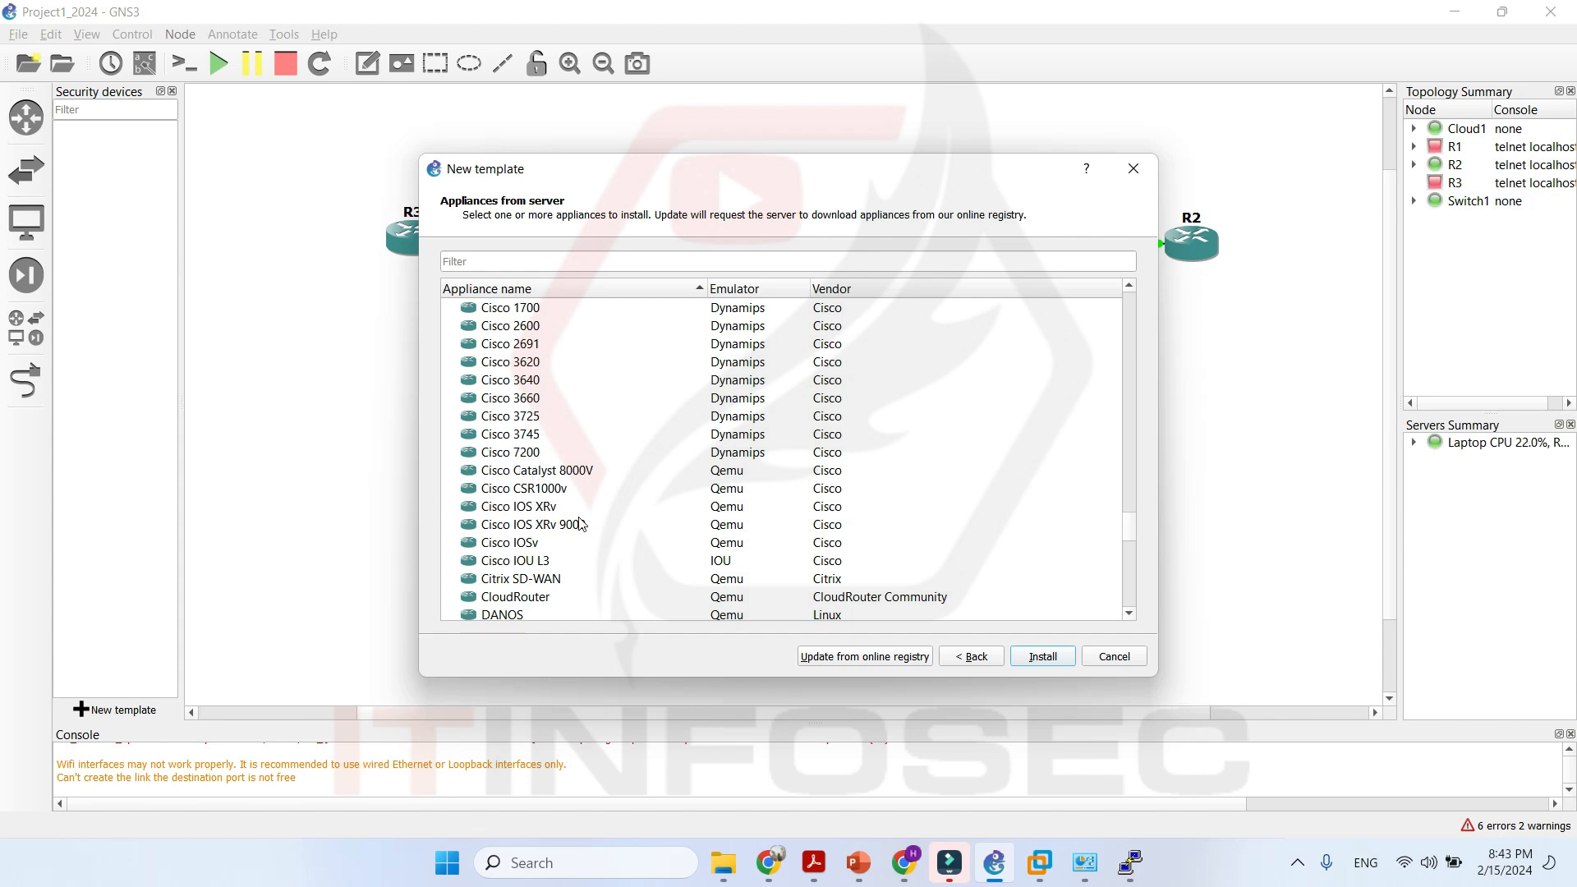
scroll(575, 523, "down", 3)
scroll(573, 517, "down", 5)
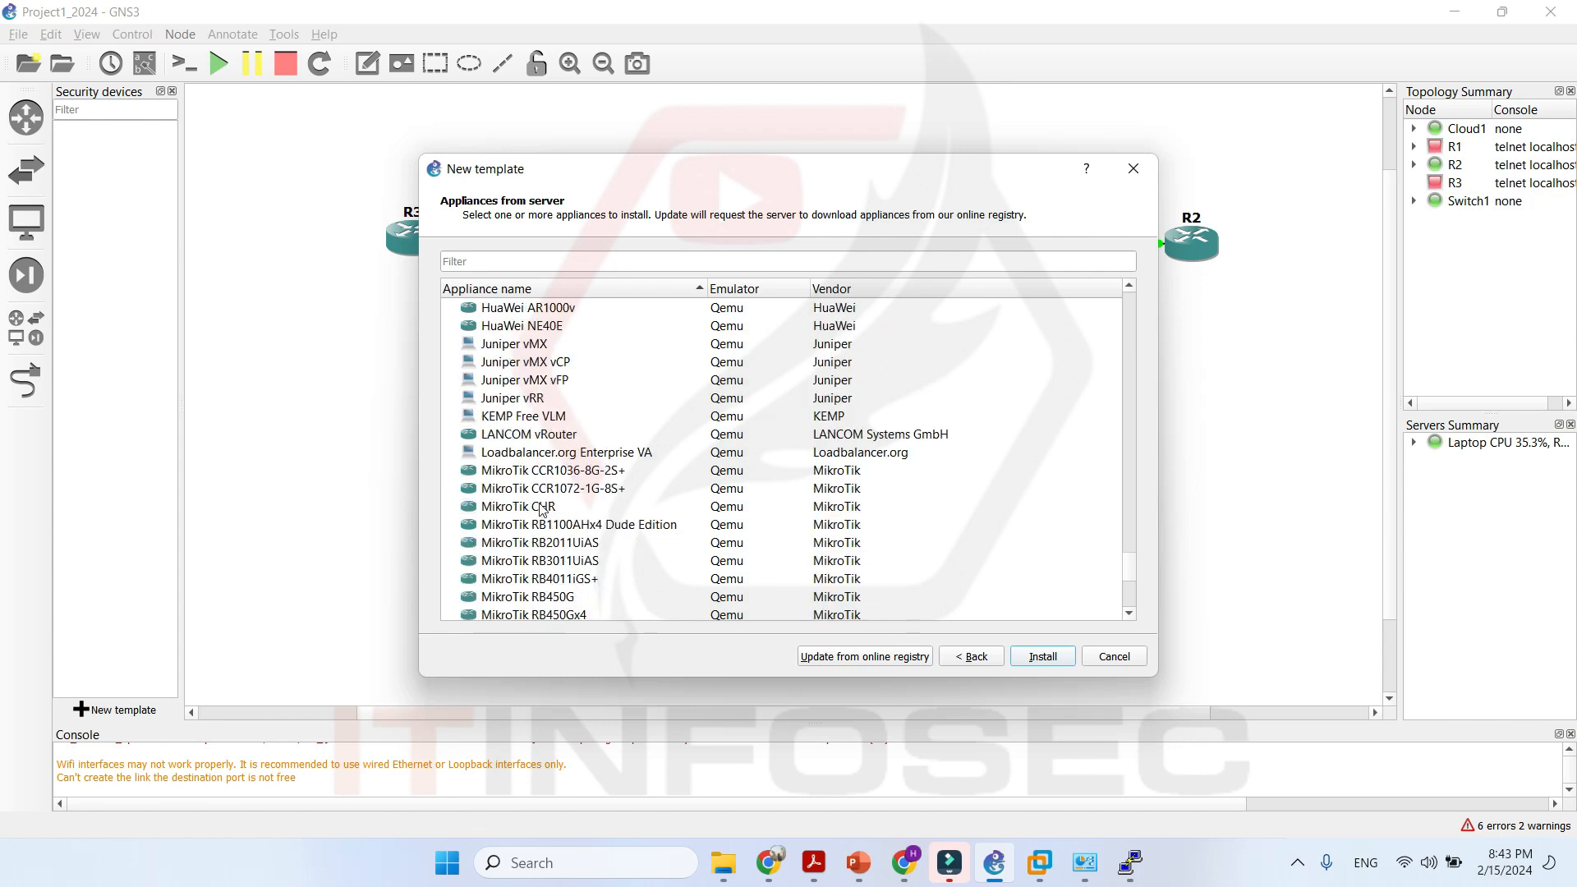
scroll(542, 509, "down", 5)
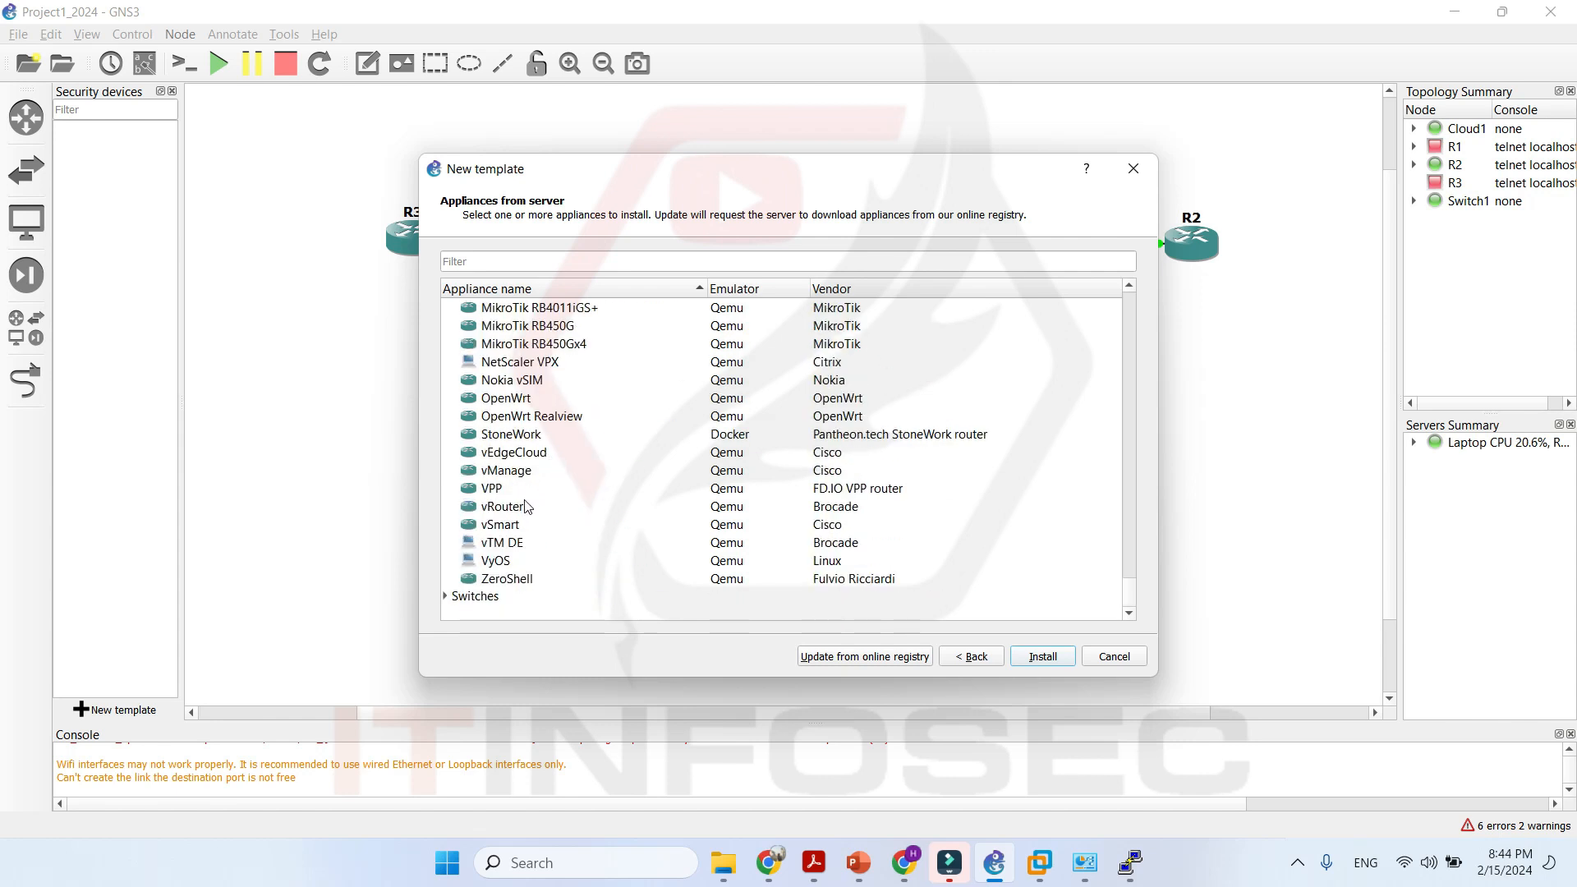
Expand the Switches category, review its switch appliances, and cancel the new template without installing anything.
left_click(445, 596)
scroll(598, 521, "down", 5)
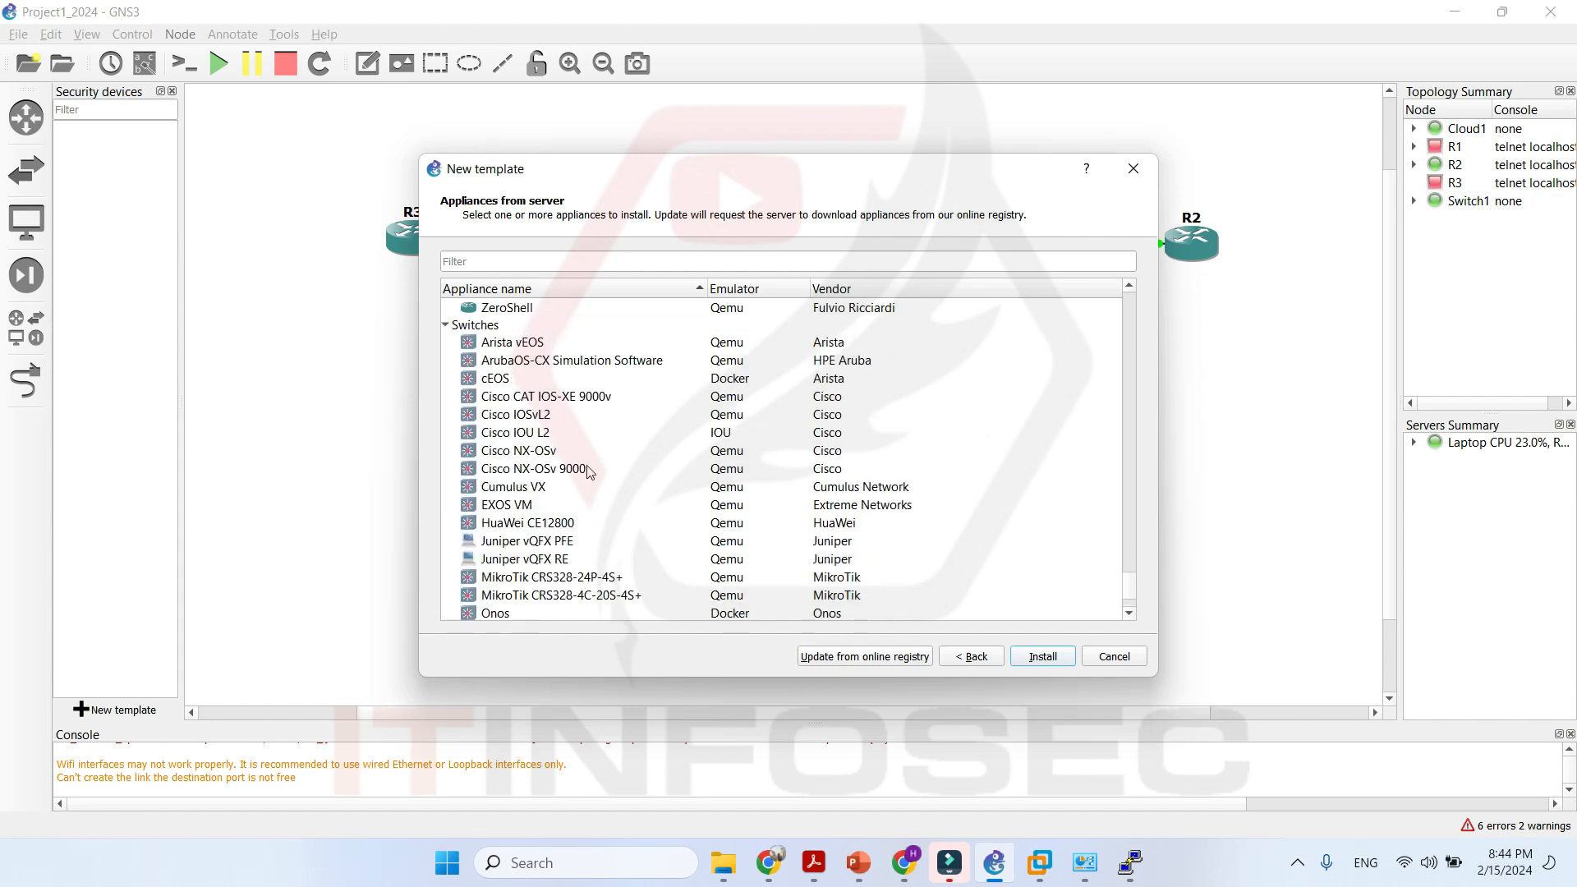
scroll(606, 509, "down", 1)
scroll(604, 511, "down", 1)
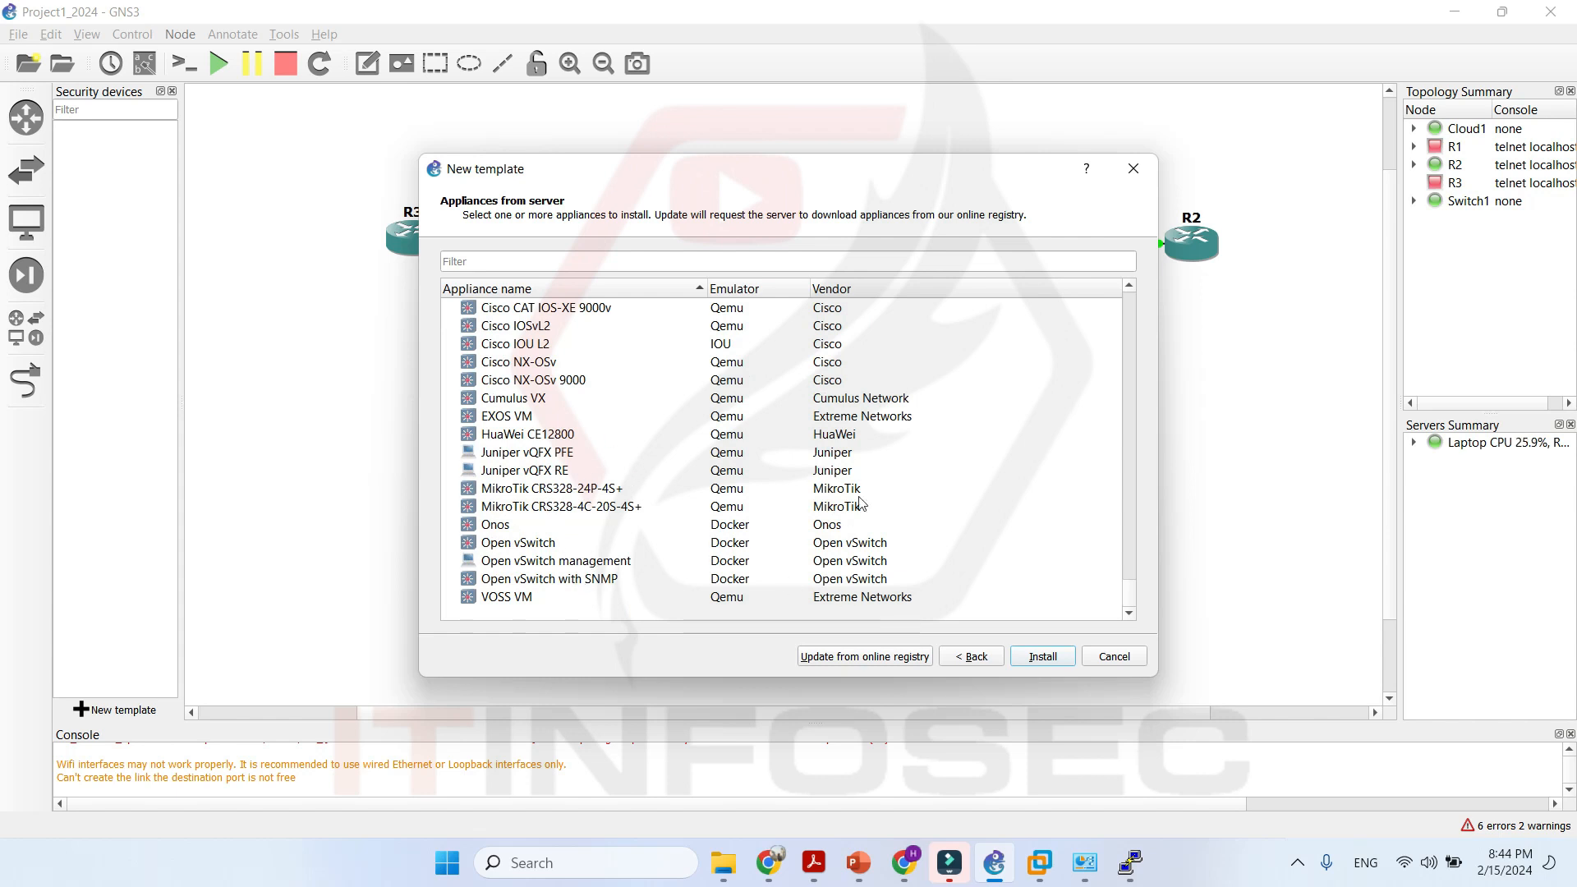
left_click(1117, 656)
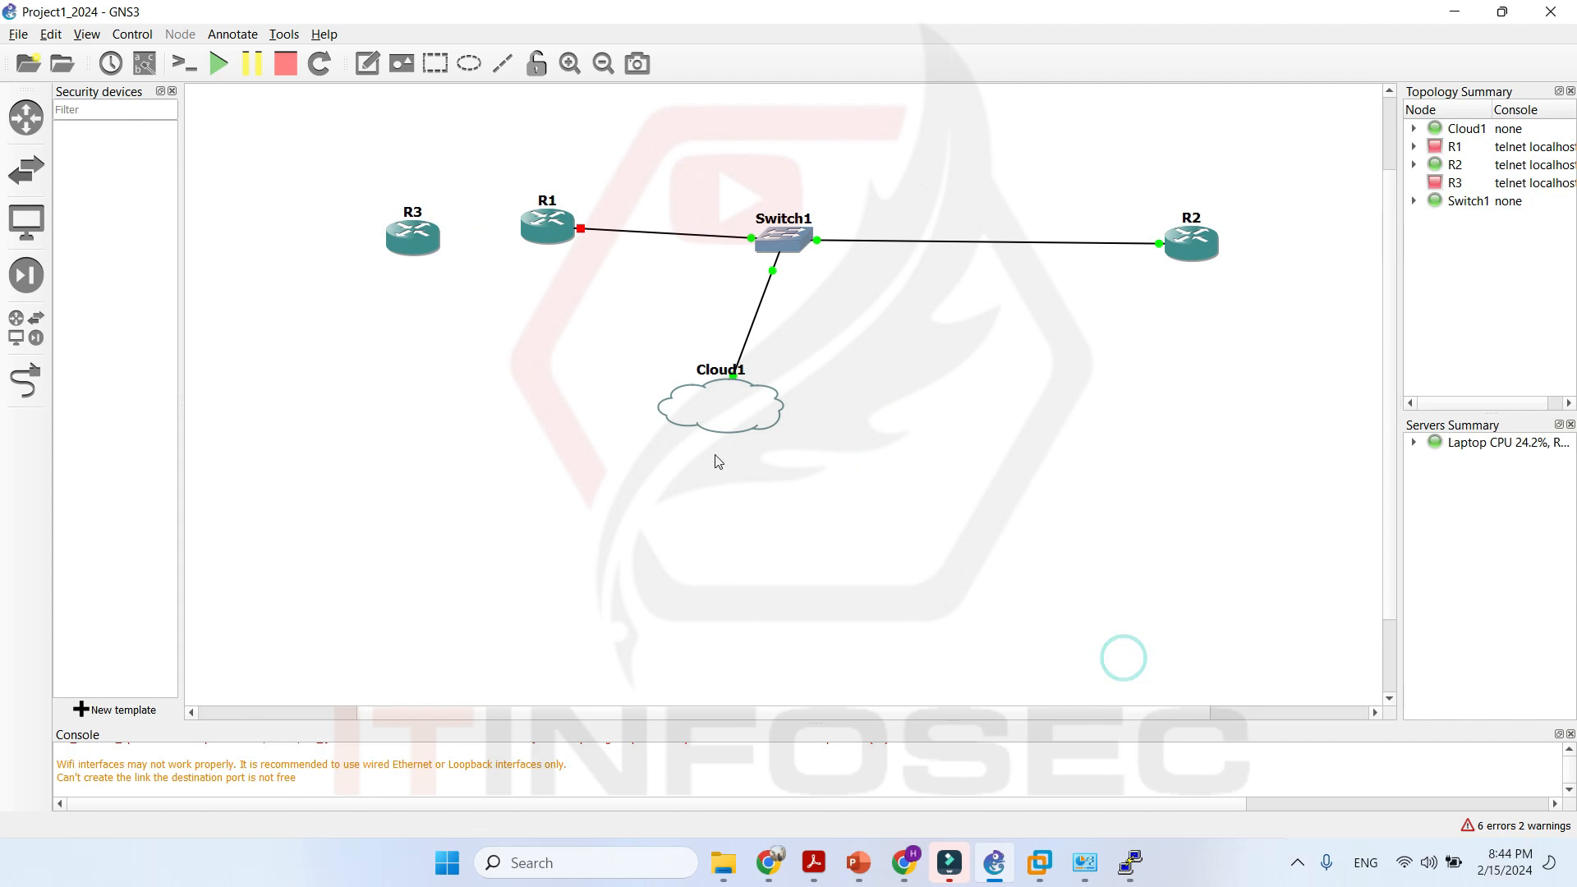